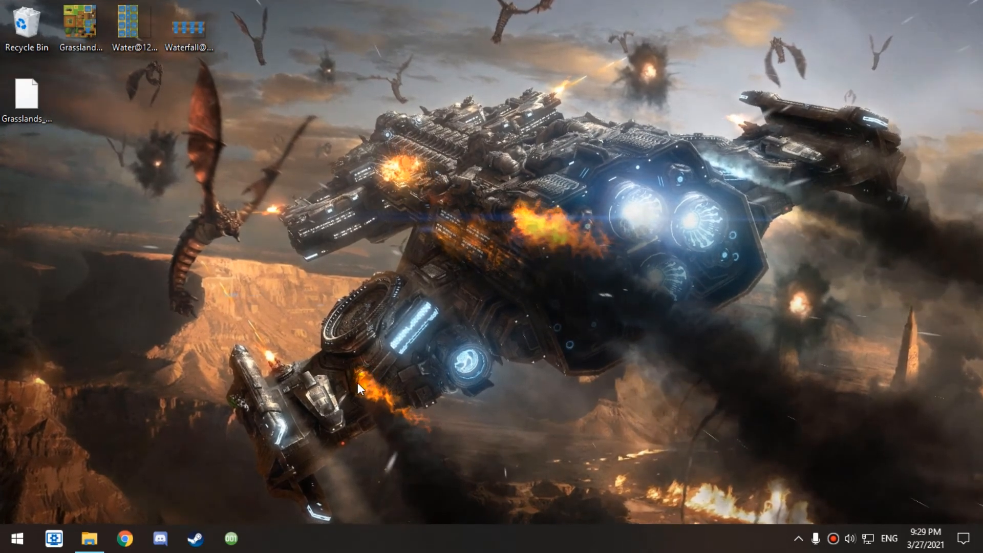
Launch 001 Game Creator so its game selection window is ready for use
{"action": "left_click", "coordinate": [231, 538]}
{"action": "left_click", "coordinate": [453, 452]}
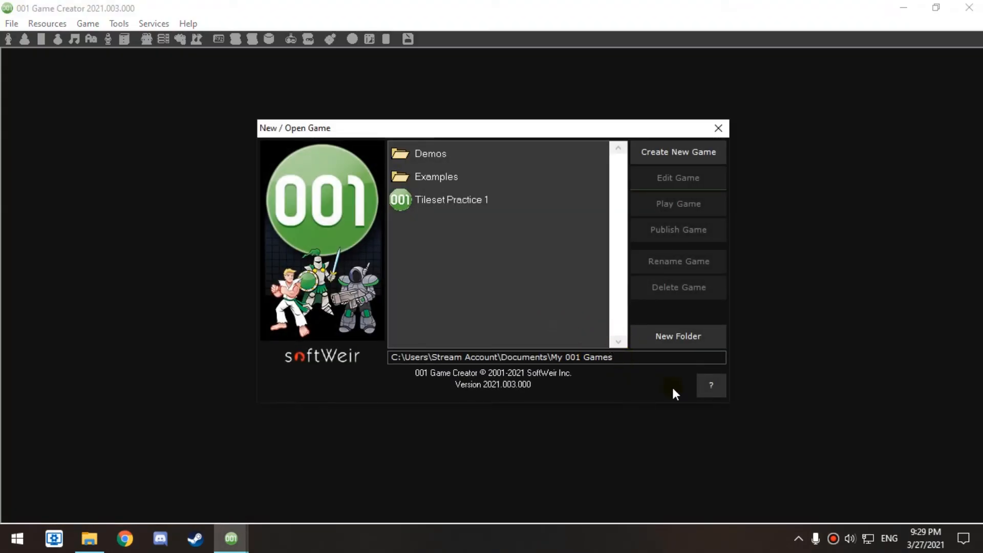
Open the local help file from the start window, look over the documentation topics, and close it
{"action": "left_click", "coordinate": [712, 384]}
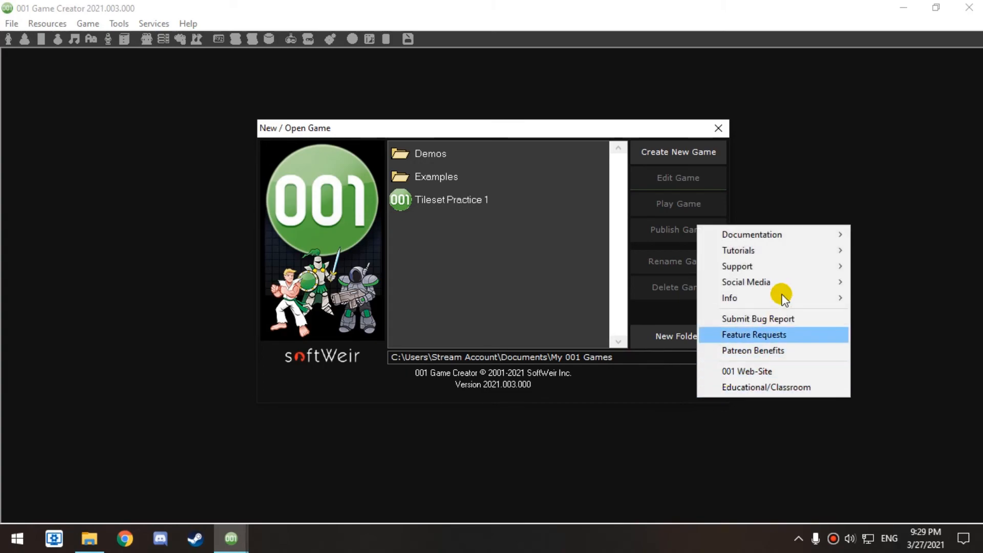
{"action": "mouse_move", "coordinate": [746, 235]}
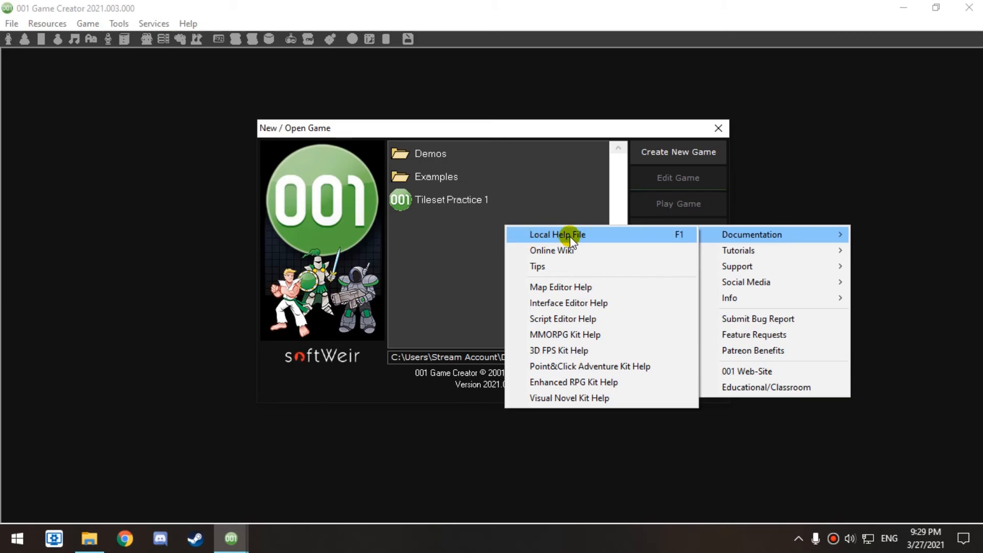
{"action": "left_click", "coordinate": [650, 241]}
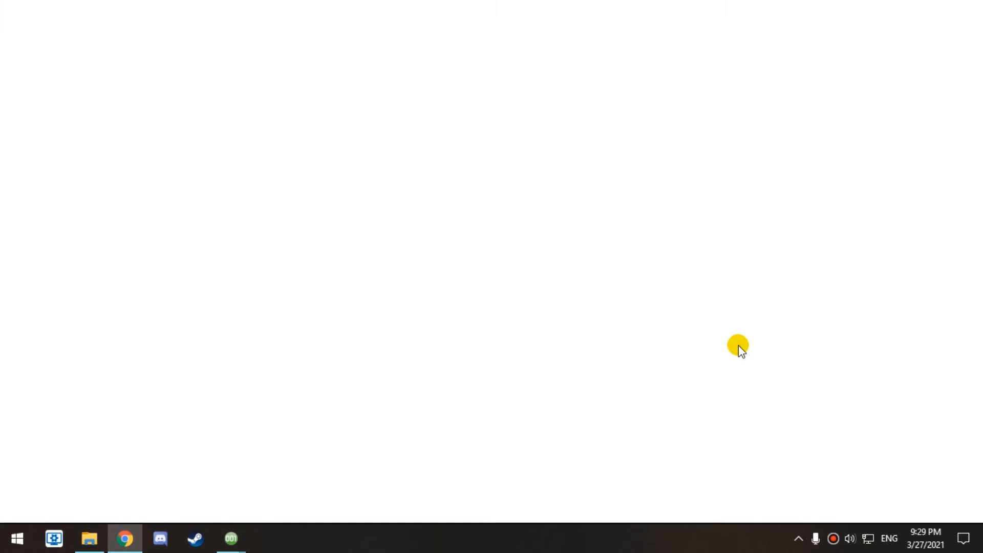
{"action": "scroll", "coordinate": [467, 193], "scroll_direction": "down", "scroll_amount": 10}
{"action": "scroll", "coordinate": [470, 366], "scroll_direction": "up", "scroll_amount": 8}
{"action": "scroll", "coordinate": [389, 215], "scroll_direction": "up", "scroll_amount": 2}
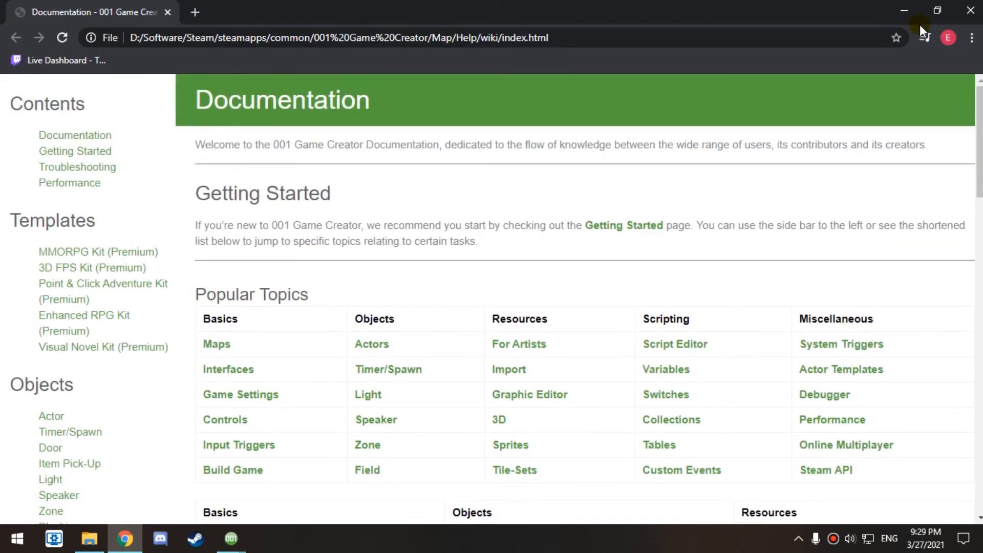
{"action": "left_click", "coordinate": [969, 10]}
Open the official video tutorials from the start window, look through the channel's uploaded videos, and close the browser
{"action": "left_click", "coordinate": [706, 385]}
{"action": "mouse_move", "coordinate": [777, 256]}
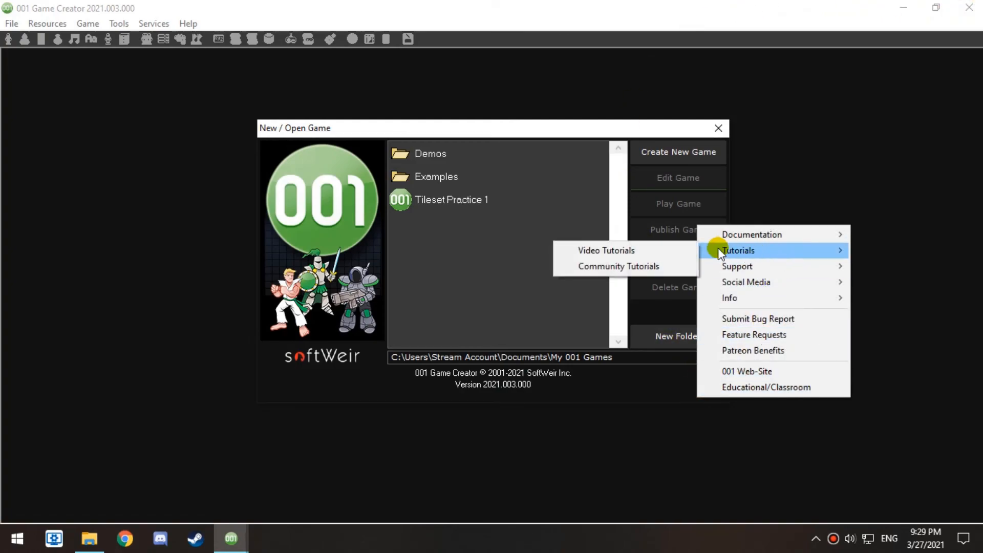
{"action": "left_click", "coordinate": [598, 250]}
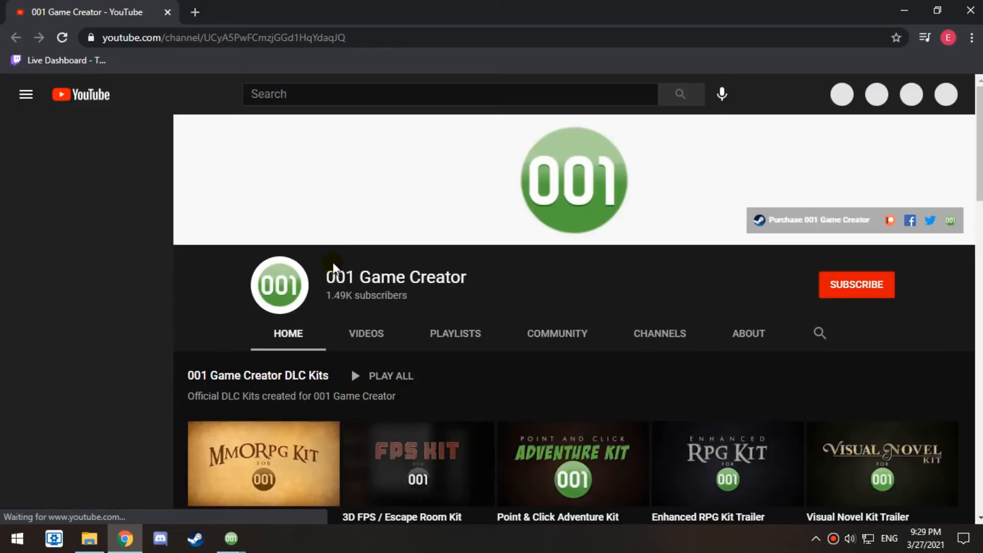
{"action": "left_click", "coordinate": [355, 327]}
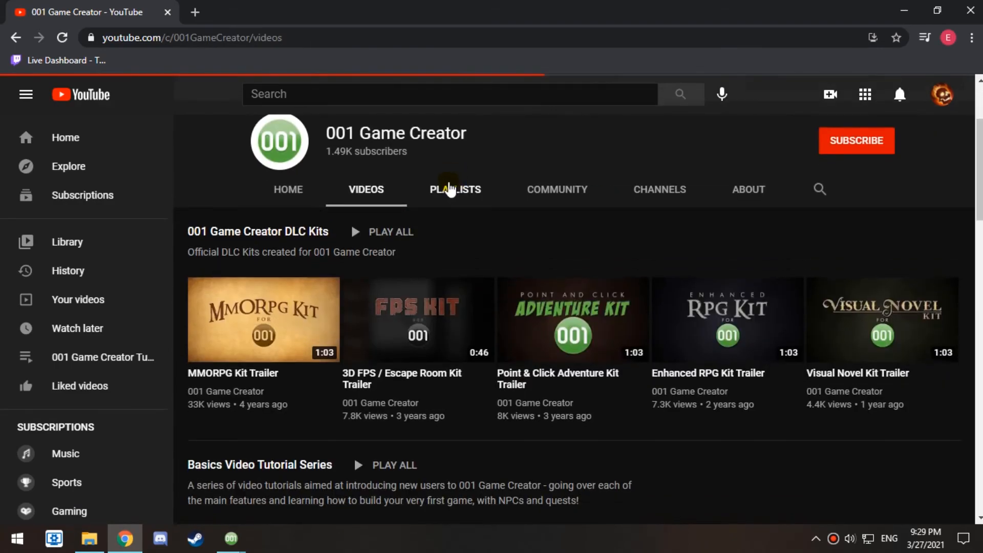
{"action": "scroll", "coordinate": [360, 269], "scroll_direction": "down", "scroll_amount": 4}
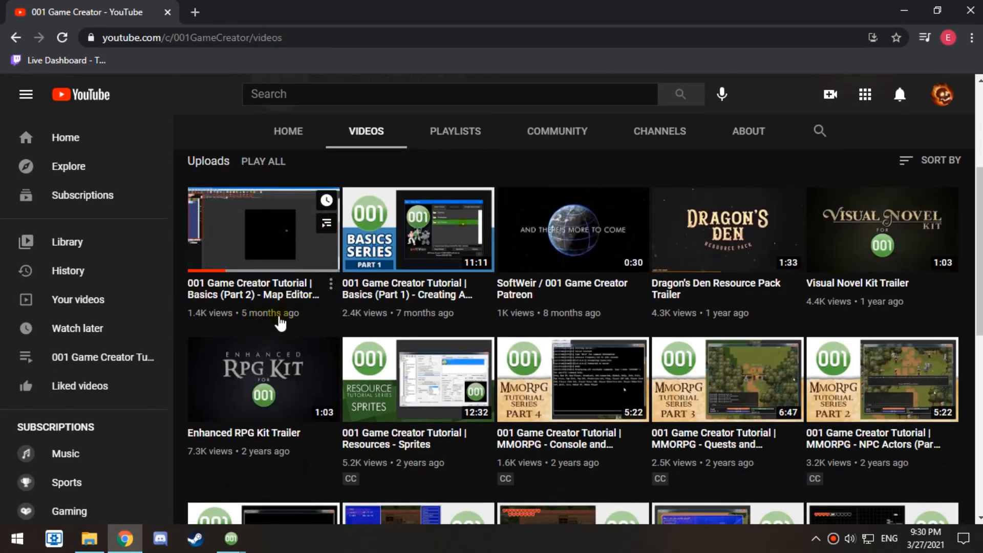
{"action": "left_click", "coordinate": [968, 12]}
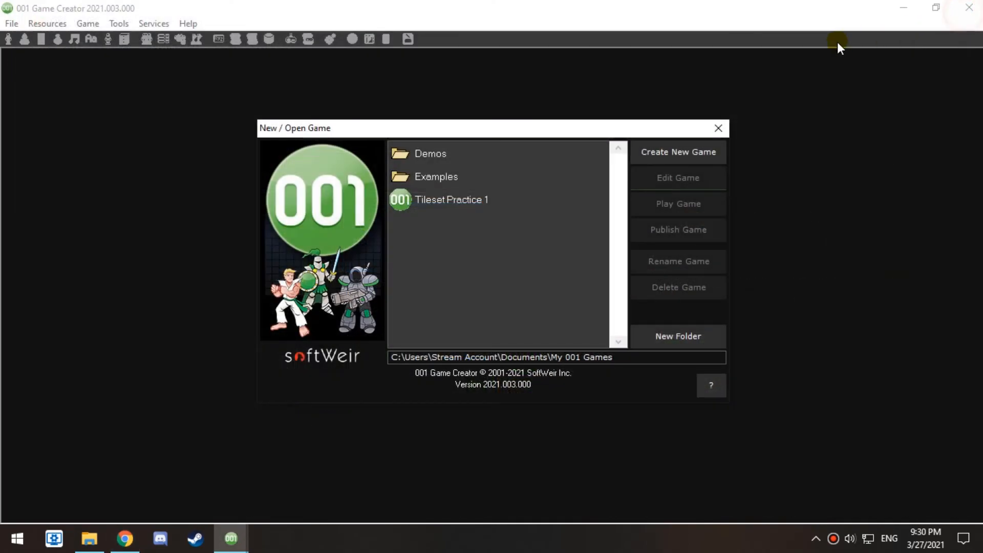
Create a new game named Tileset Practice 2 from the Blank Template
{"action": "left_click", "coordinate": [676, 153]}
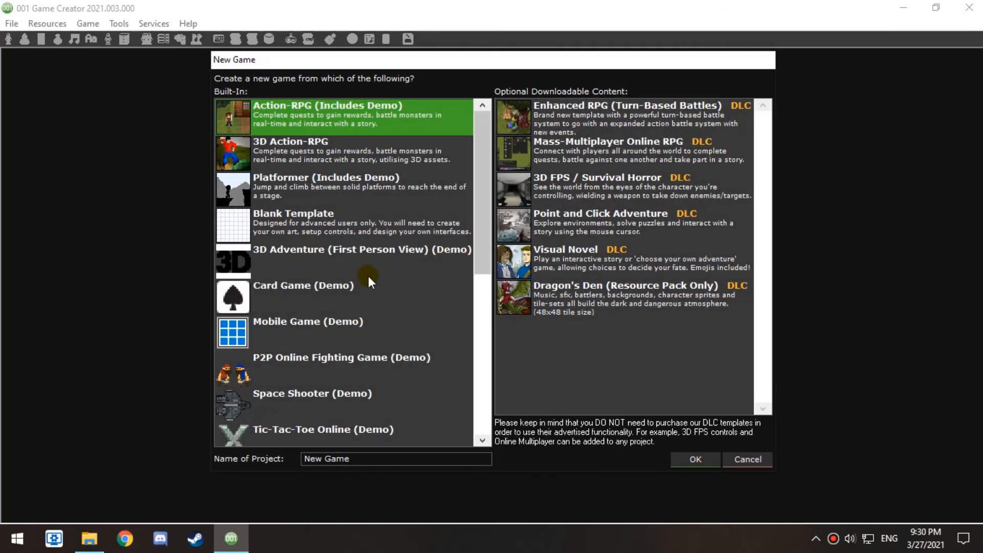
{"action": "left_click", "coordinate": [303, 231]}
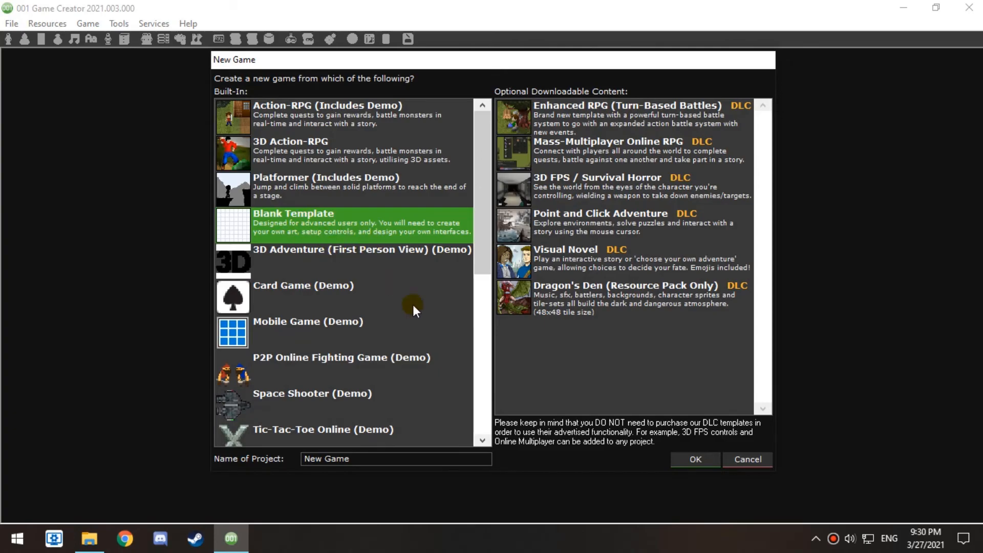
{"action": "left_click_drag", "start_coordinate": [352, 457], "coordinate": [174, 470]}
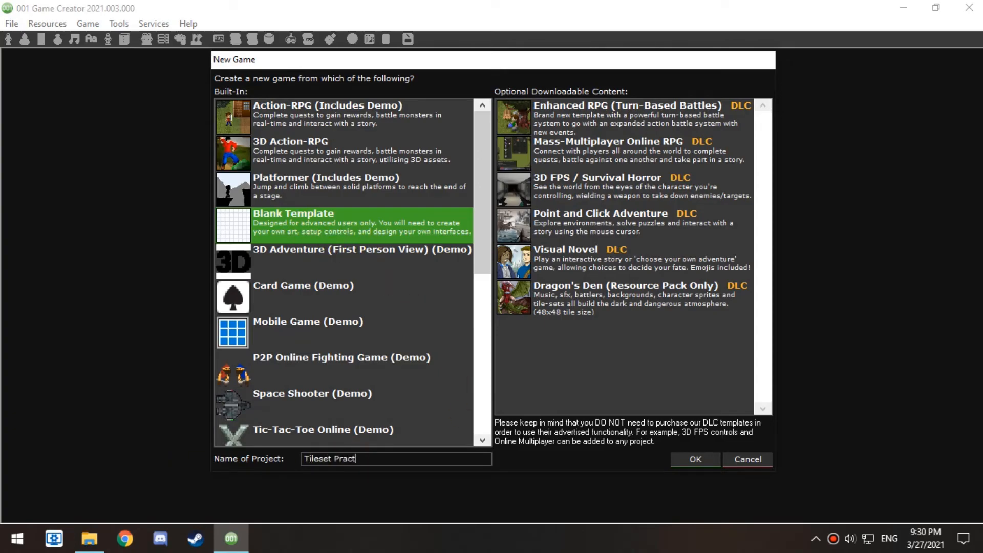
{"action": "left_click", "coordinate": [693, 459]}
{"action": "left_click", "coordinate": [466, 316]}
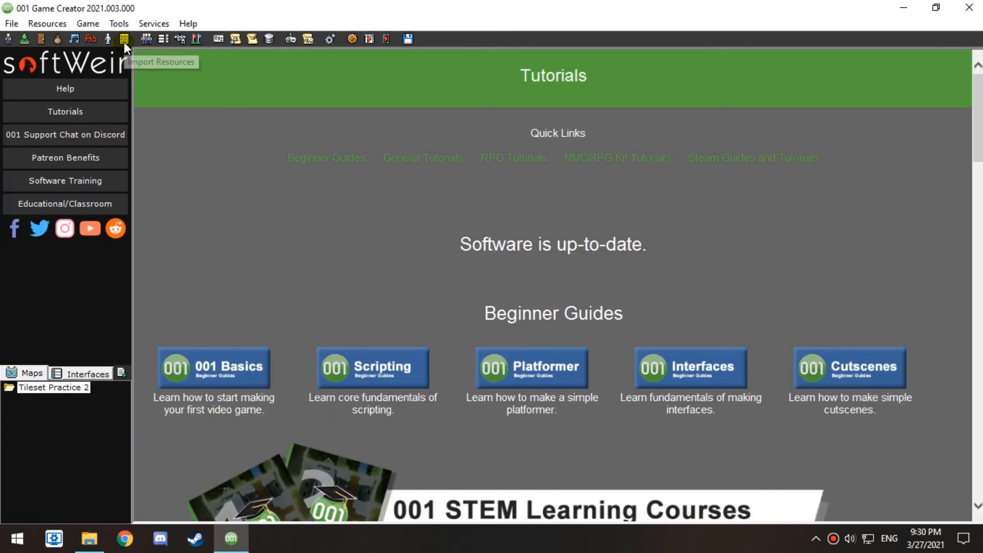
Create a new map named Test1 with a width of 35 tiles and a height of 35 tiles
{"action": "left_click", "coordinate": [121, 370]}
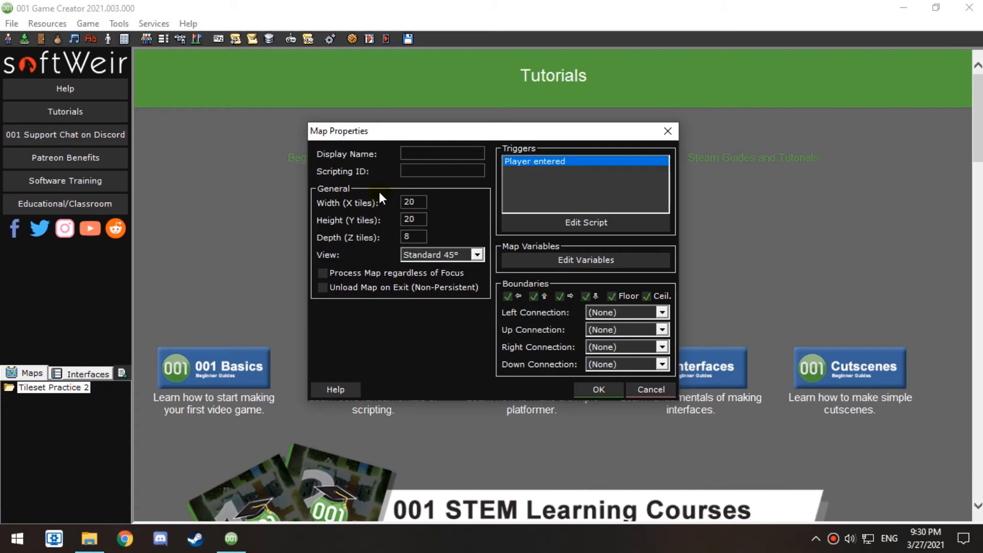
{"action": "type", "text": "Test1"}
{"action": "double_click", "coordinate": [424, 203]}
{"action": "type", "text": "3"}
{"action": "type", "text": "35"}
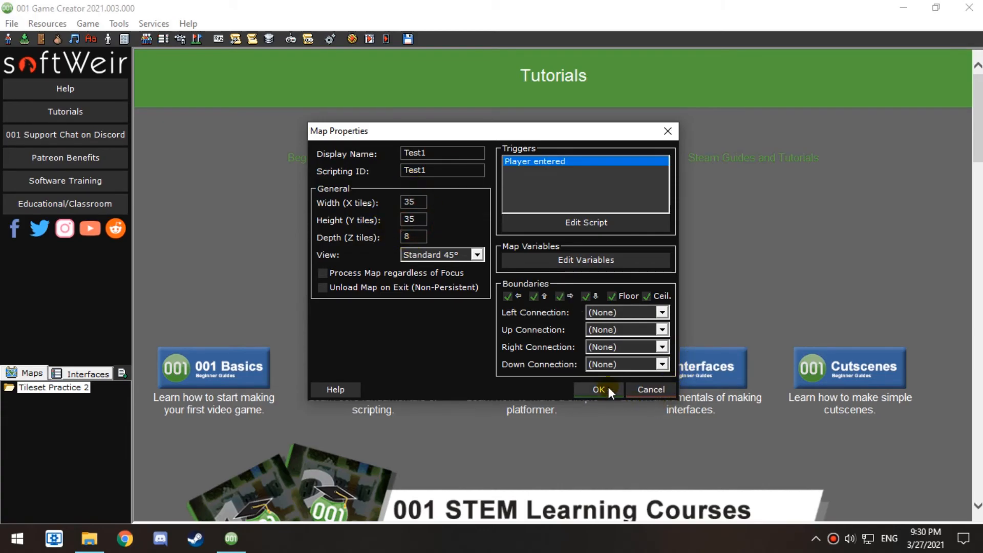
{"action": "left_click", "coordinate": [605, 387]}
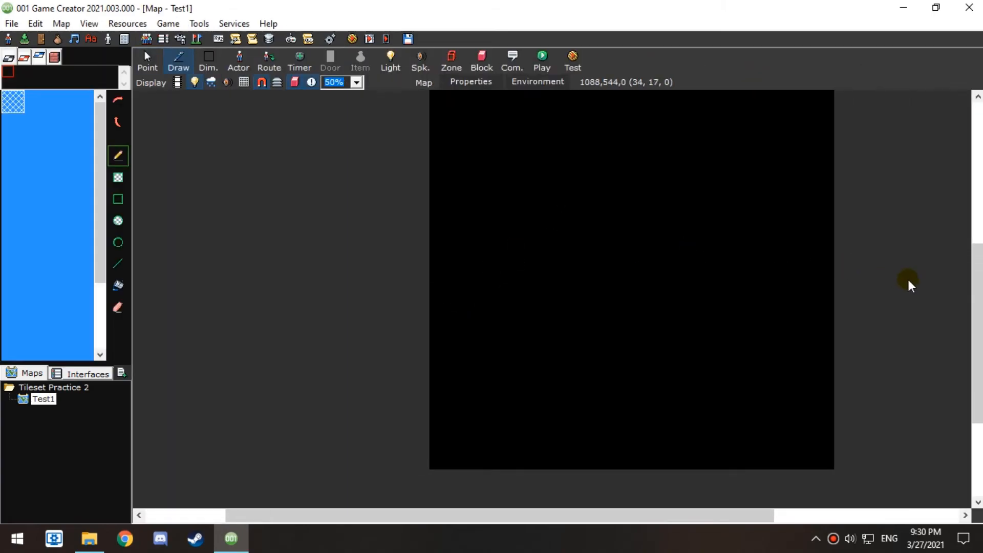
Import the Grasslands_1.1ts tile-set file from the Desktop into the project's resources
{"action": "scroll", "coordinate": [709, 214], "scroll_direction": "up", "scroll_amount": 3}
{"action": "left_click_drag", "start_coordinate": [971, 276], "coordinate": [976, 249]}
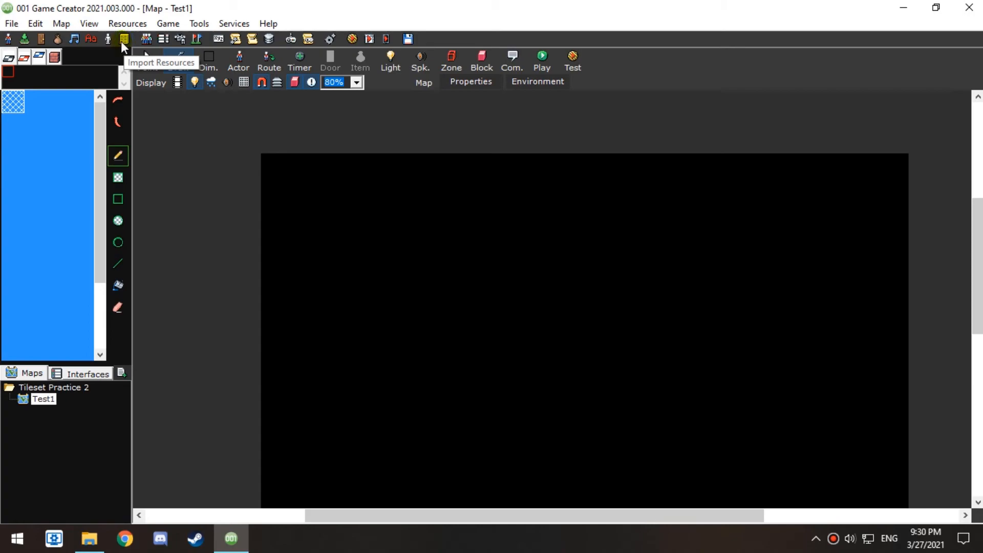
{"action": "left_click", "coordinate": [124, 41]}
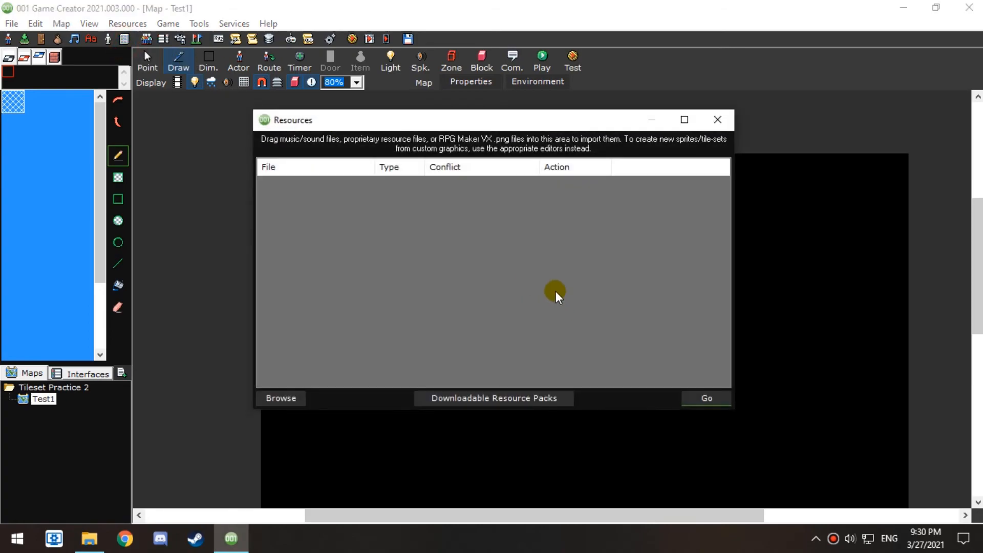
{"action": "left_click", "coordinate": [299, 399]}
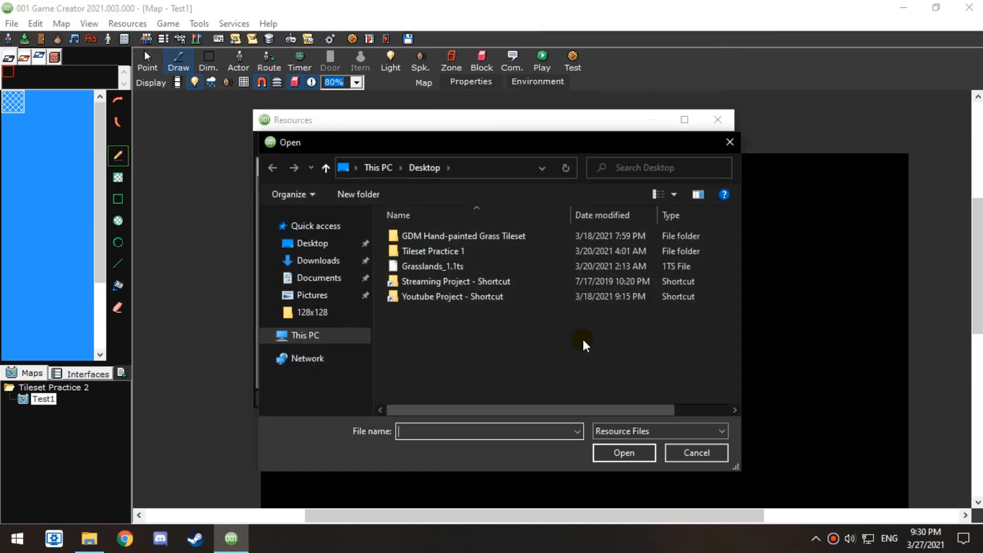
{"action": "left_click", "coordinate": [422, 267]}
{"action": "left_click", "coordinate": [624, 453]}
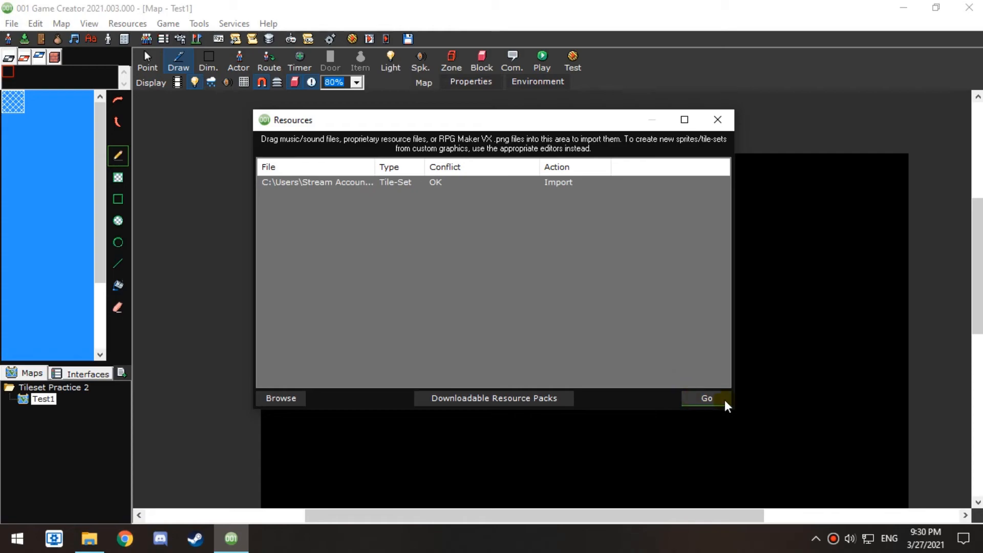
{"action": "left_click", "coordinate": [700, 401]}
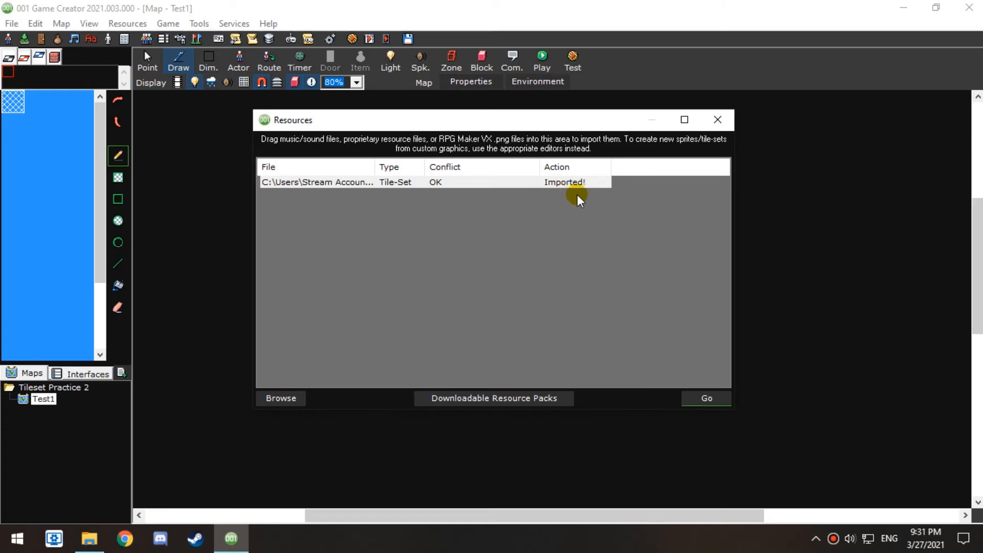
{"action": "left_click", "coordinate": [717, 120]}
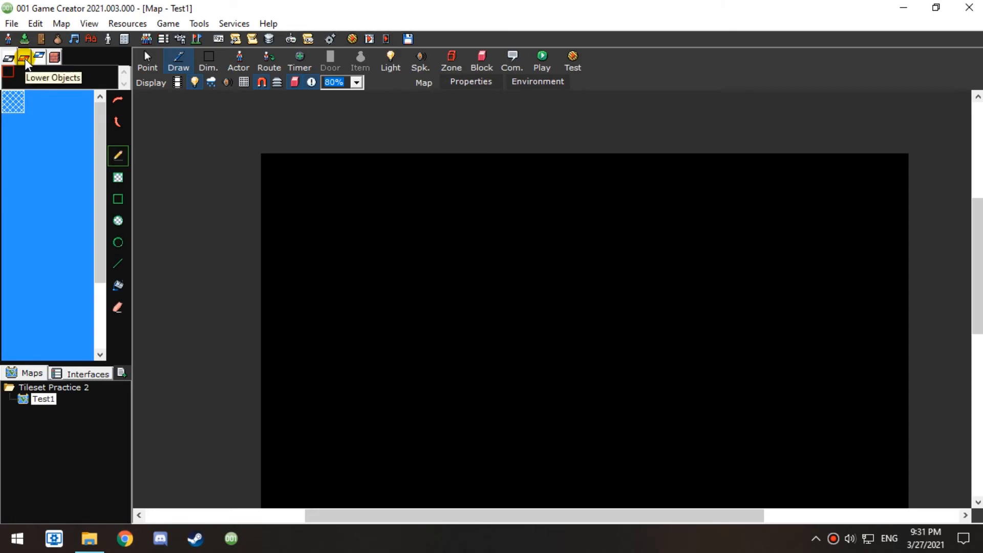
Fill the whole floor of the Test1 map with the light grass tile that has tufts
{"action": "left_click", "coordinate": [26, 60]}
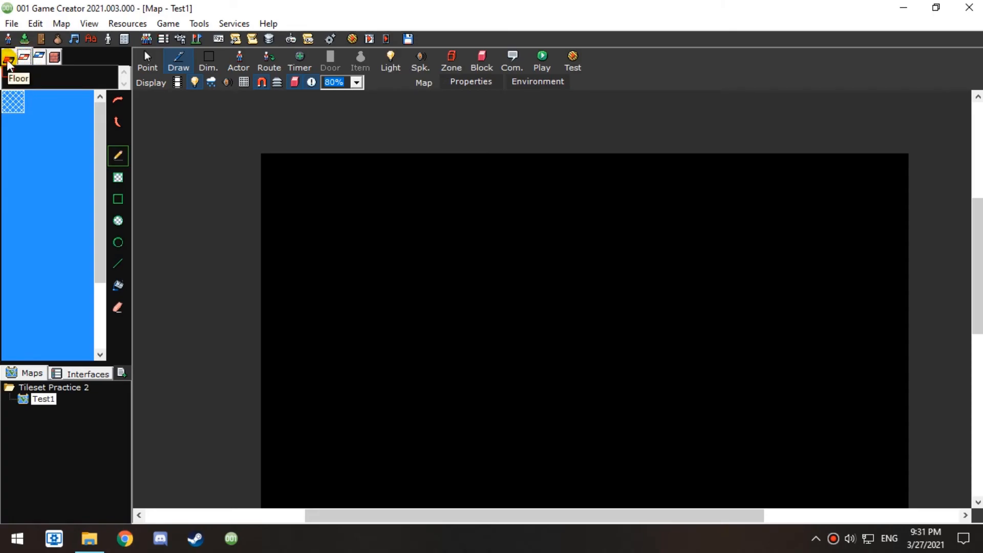
{"action": "left_click", "coordinate": [8, 58]}
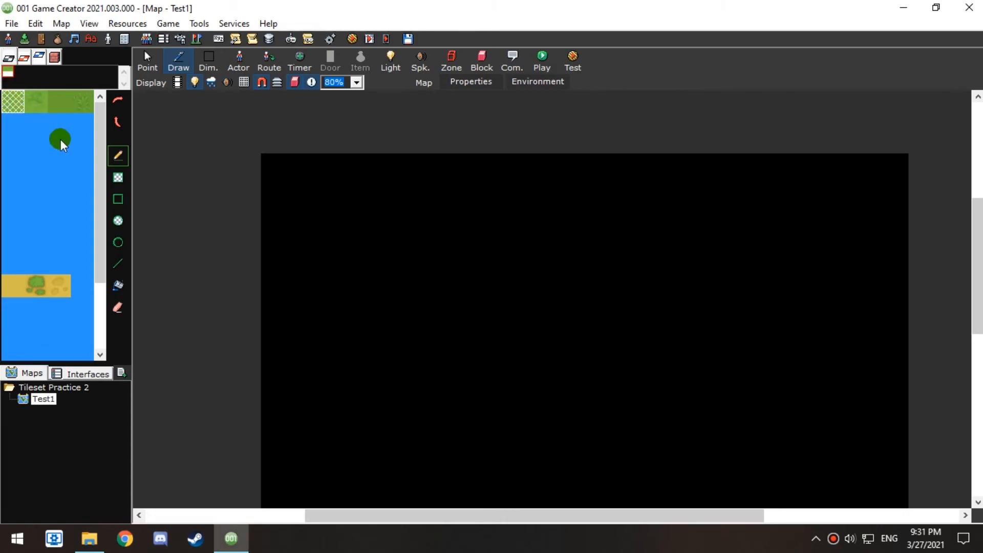
{"action": "left_click", "coordinate": [36, 100]}
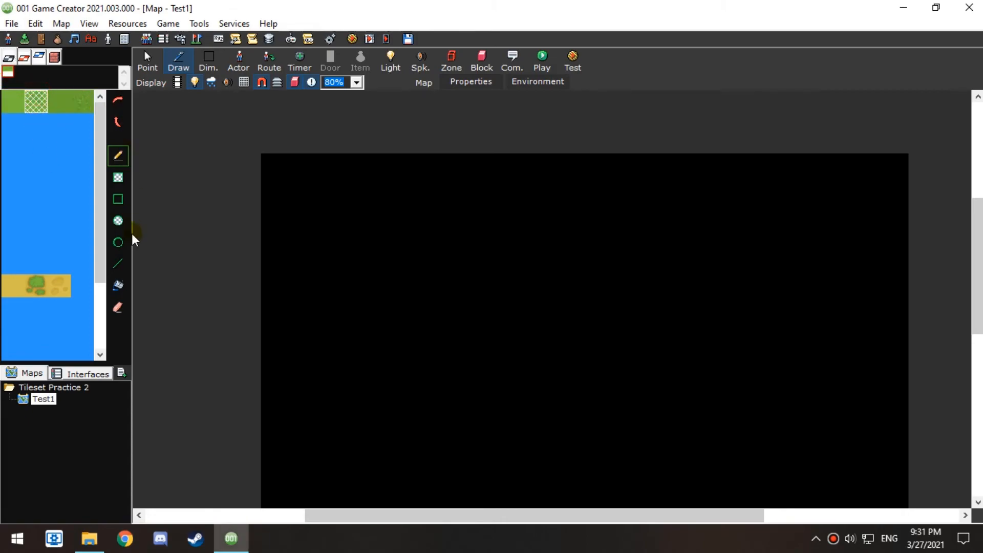
{"action": "left_click", "coordinate": [118, 285]}
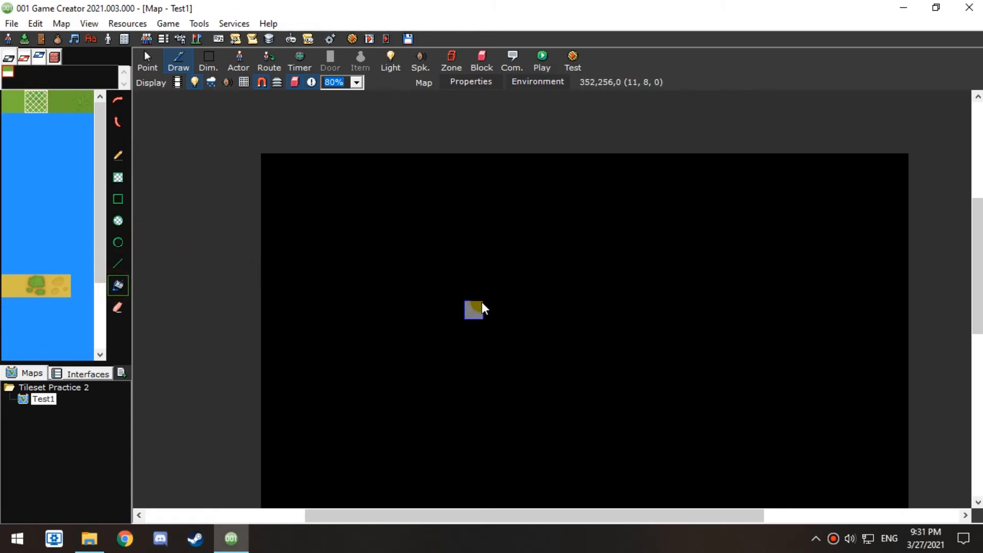
{"action": "left_click", "coordinate": [486, 294]}
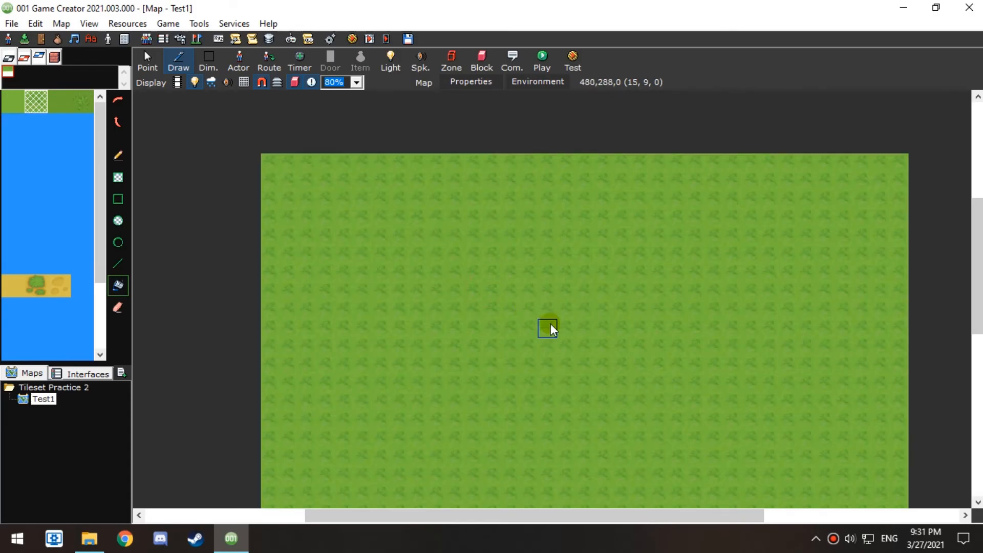
Paint a filled rectangle of plain dirt about 17 by 10 tiles on the grass floor
{"action": "scroll", "coordinate": [492, 196], "scroll_direction": "up", "scroll_amount": 3}
{"action": "scroll", "coordinate": [553, 176], "scroll_direction": "up", "scroll_amount": 2}
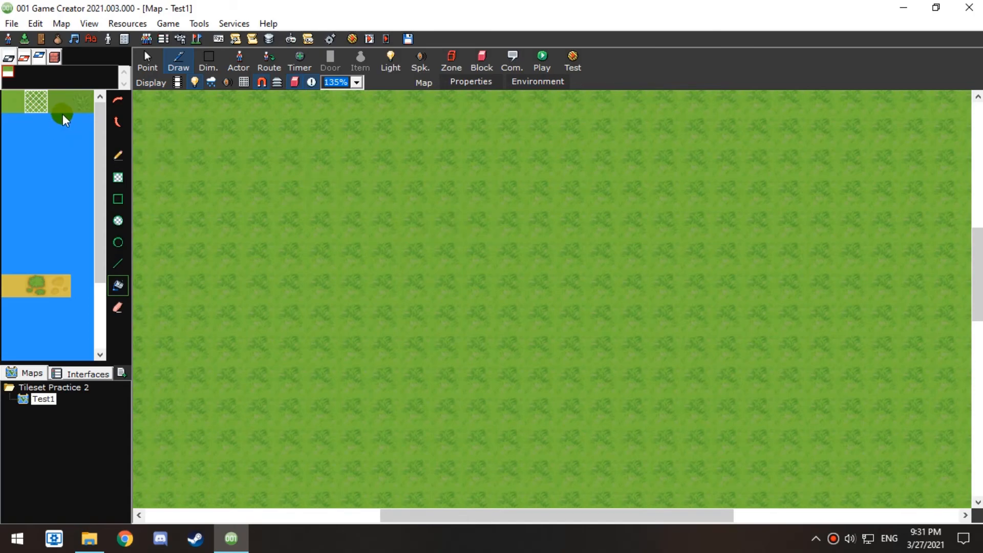
{"action": "left_click", "coordinate": [78, 108]}
{"action": "scroll", "coordinate": [182, 175], "scroll_direction": "down", "scroll_amount": 3}
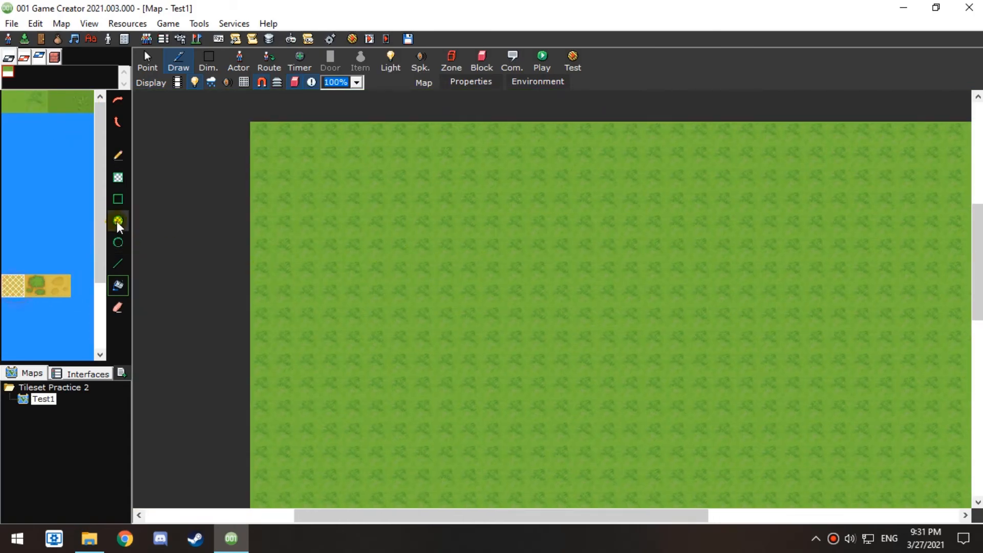
{"action": "left_click", "coordinate": [118, 177]}
{"action": "left_click_drag", "start_coordinate": [588, 179], "coordinate": [216, 378]}
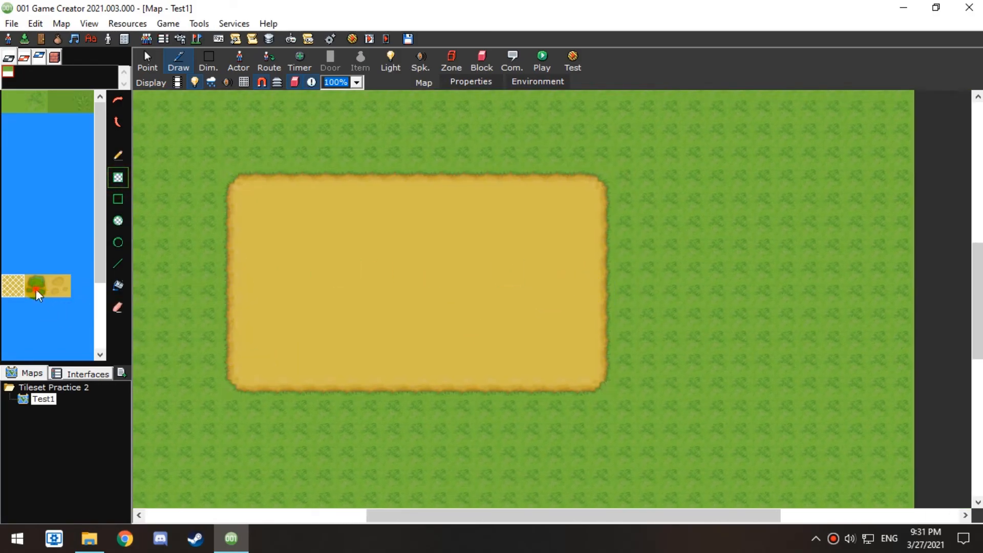
Place the dirt tile with green clumps once on each edge of the dirt rectangle and twice inside its left half
{"action": "left_click", "coordinate": [36, 286]}
{"action": "left_click", "coordinate": [118, 154]}
{"action": "left_click", "coordinate": [415, 179]}
{"action": "left_click", "coordinate": [602, 224]}
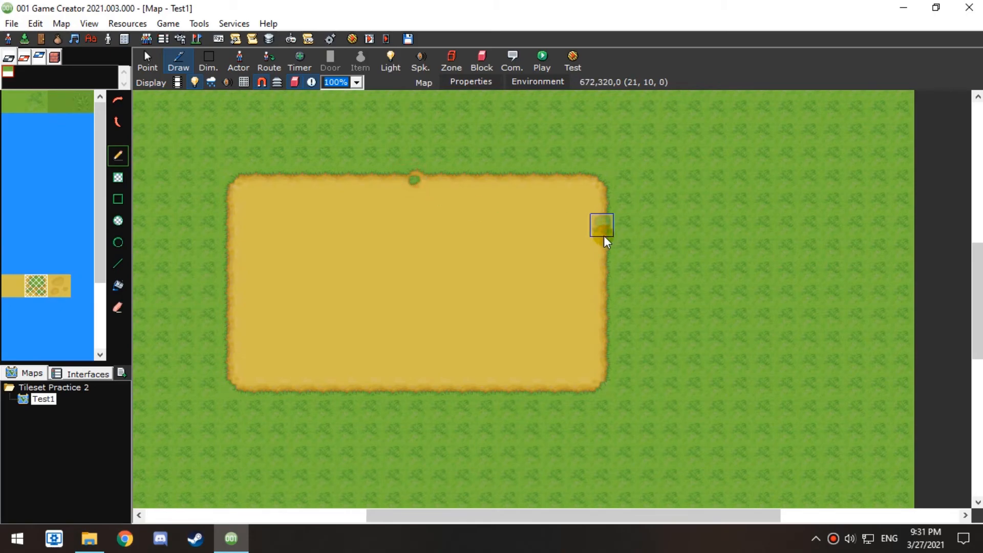
{"action": "left_click", "coordinate": [418, 387]}
{"action": "left_click", "coordinate": [325, 269]}
{"action": "left_click", "coordinate": [325, 337]}
{"action": "left_click", "coordinate": [232, 274]}
Place the dirt tile with small stones at three spots inside the dirt rectangle and seven spots along its edges
{"action": "right_click", "coordinate": [49, 140]}
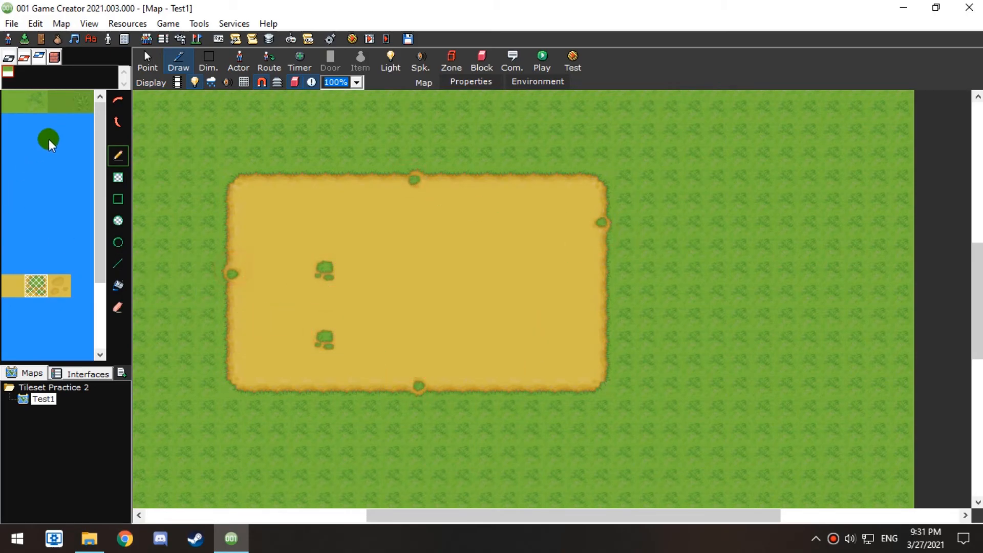
{"action": "left_click", "coordinate": [55, 288]}
{"action": "left_click", "coordinate": [462, 249]}
{"action": "left_click", "coordinate": [437, 315]}
{"action": "left_click", "coordinate": [530, 317]}
{"action": "left_click", "coordinate": [512, 180]}
{"action": "left_click", "coordinate": [307, 180]}
{"action": "left_click", "coordinate": [233, 220]}
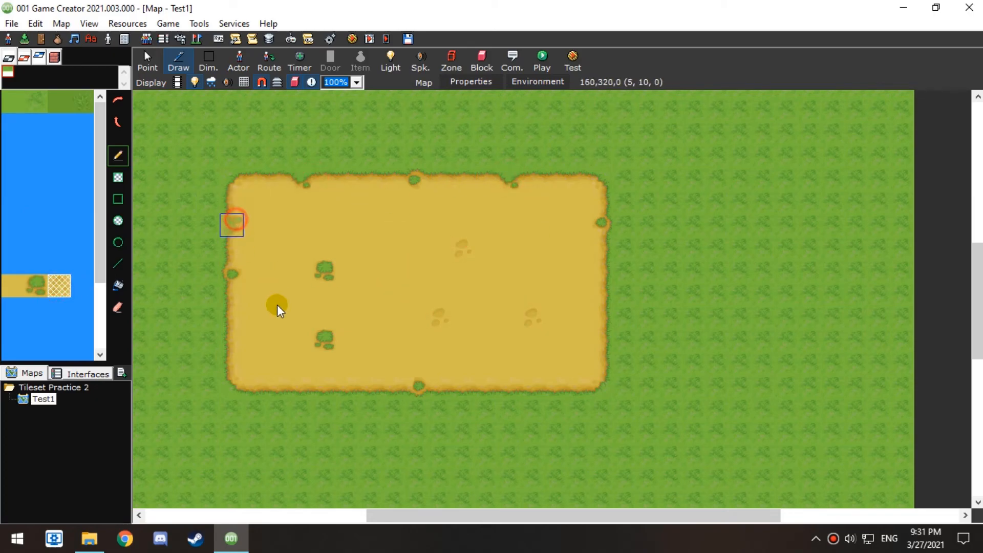
{"action": "left_click", "coordinate": [232, 365]}
{"action": "left_click", "coordinate": [321, 383]}
{"action": "left_click", "coordinate": [598, 324]}
{"action": "left_click", "coordinate": [511, 385]}
Place the dark grass tile with tufts at several spots inside the dark grass patches outside the dirt rectangle
{"action": "left_click", "coordinate": [77, 104]}
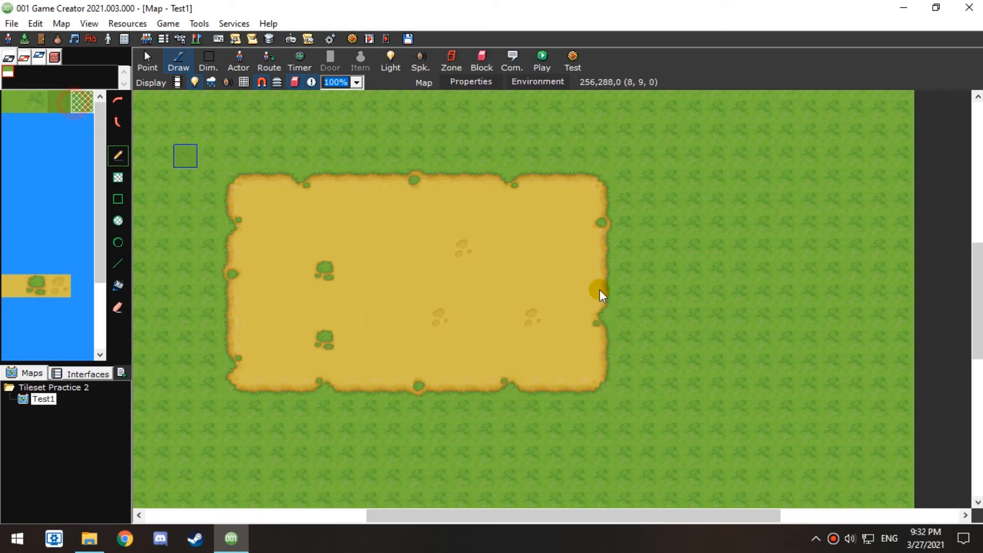
{"action": "middle_click_drag", "start_coordinate": [741, 302], "coordinate": [515, 226]}
{"action": "mouse_move", "coordinate": [558, 322]}
{"action": "left_mouse_down"}
{"action": "mouse_move", "coordinate": [582, 364]}
{"action": "mouse_move", "coordinate": [529, 376]}
{"action": "mouse_move", "coordinate": [583, 331]}
{"action": "mouse_move", "coordinate": [533, 356]}
{"action": "left_mouse_up"}
{"action": "middle_click_drag", "start_coordinate": [576, 306], "coordinate": [639, 227]}
{"action": "middle_click_drag", "start_coordinate": [520, 365], "coordinate": [682, 273]}
{"action": "mouse_move", "coordinate": [546, 311]}
{"action": "left_mouse_down"}
{"action": "mouse_move", "coordinate": [543, 334]}
{"action": "mouse_move", "coordinate": [375, 324]}
{"action": "mouse_move", "coordinate": [406, 296]}
{"action": "left_mouse_up"}
{"action": "mouse_move", "coordinate": [406, 296]}
{"action": "middle_mouse_down"}
{"action": "mouse_move", "coordinate": [629, 256]}
{"action": "mouse_move", "coordinate": [562, 271]}
{"action": "mouse_move", "coordinate": [593, 353]}
{"action": "mouse_move", "coordinate": [584, 294]}
{"action": "mouse_move", "coordinate": [590, 259]}
{"action": "mouse_move", "coordinate": [594, 279]}
{"action": "middle_mouse_up"}
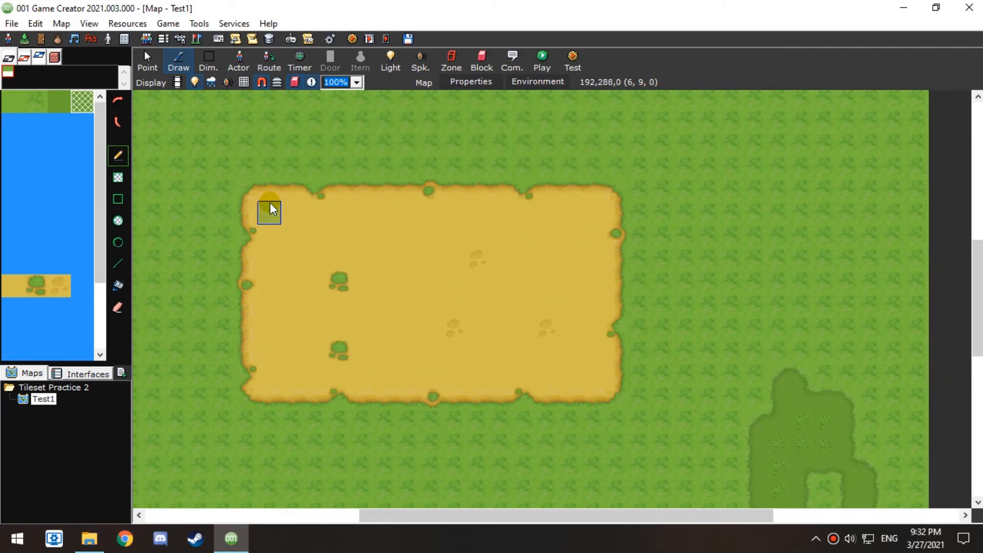
{"action": "middle_click_drag", "start_coordinate": [481, 232], "coordinate": [551, 303]}
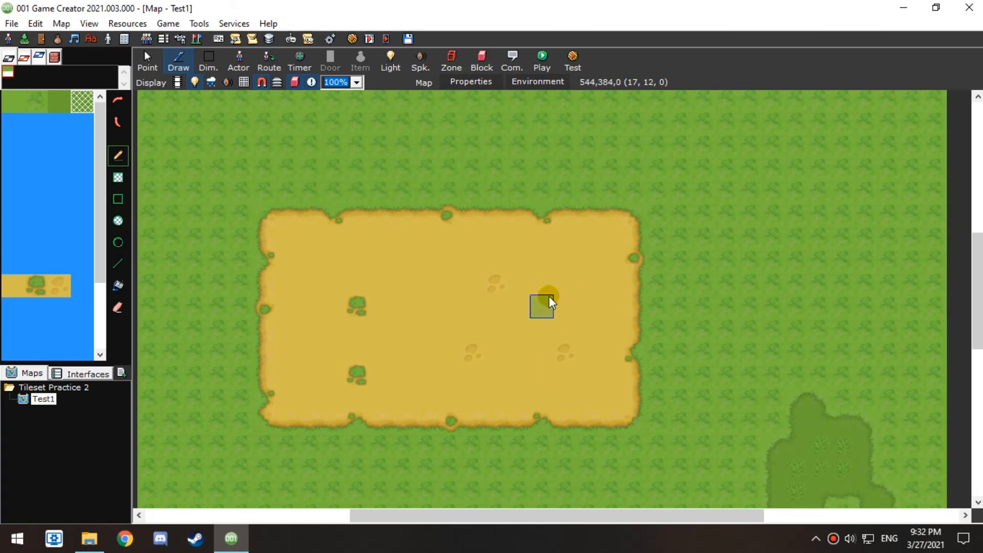
Add a new tile-set and set the tile scale in its Tile-Set Extractor to 128
{"action": "left_click", "coordinate": [25, 38]}
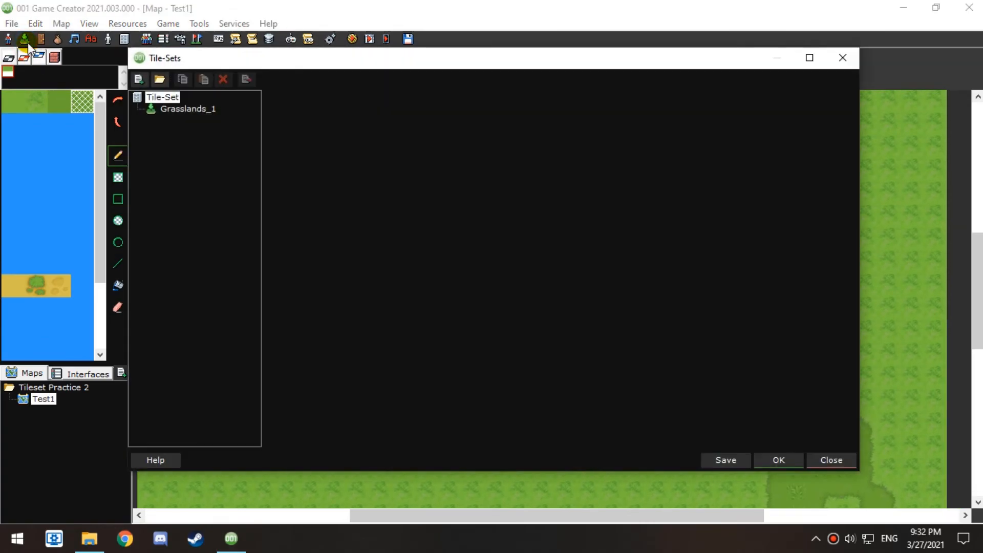
{"action": "left_click", "coordinate": [178, 109]}
{"action": "left_click", "coordinate": [138, 80]}
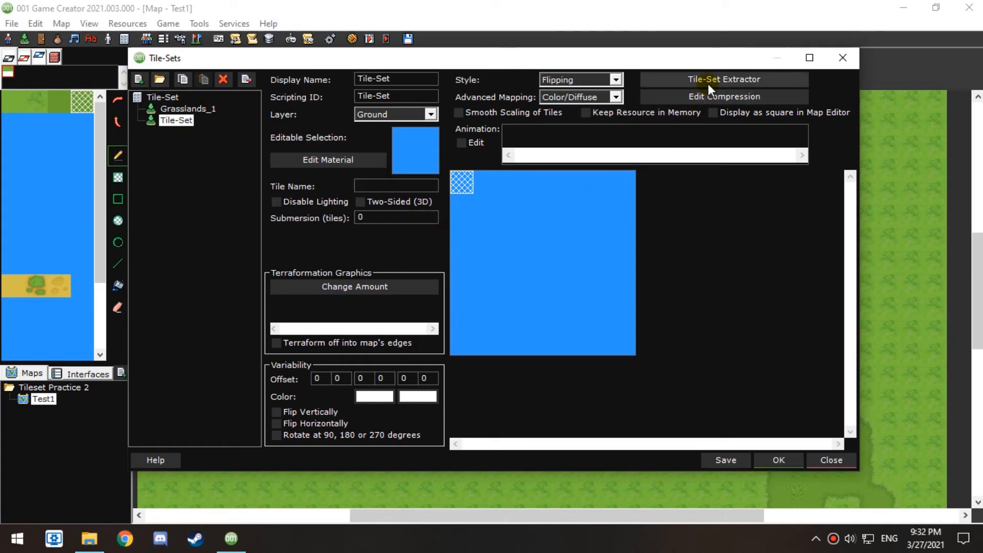
{"action": "left_click", "coordinate": [732, 82]}
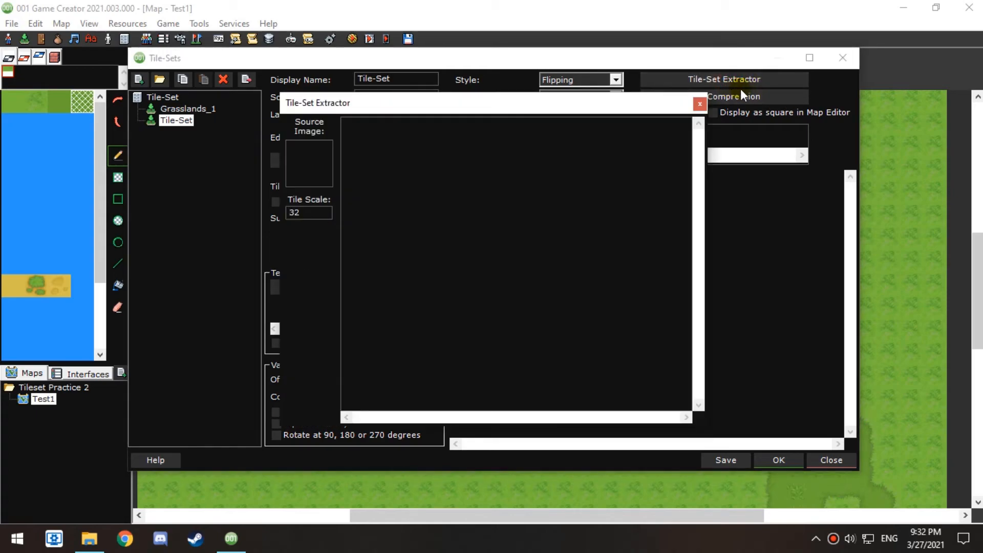
{"action": "double_click", "coordinate": [315, 214]}
{"action": "type", "text": "128"}
Load Water@128x128 from the Desktop as the Tile-Set Extractor's source image and close the extractor
{"action": "right_click", "coordinate": [321, 166]}
{"action": "left_click", "coordinate": [369, 189]}
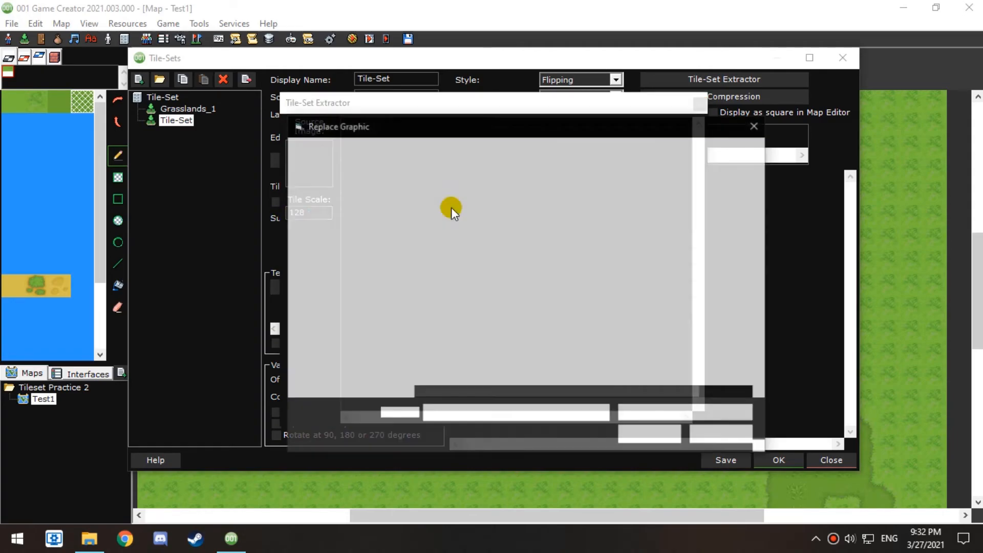
{"action": "left_click", "coordinate": [492, 279]}
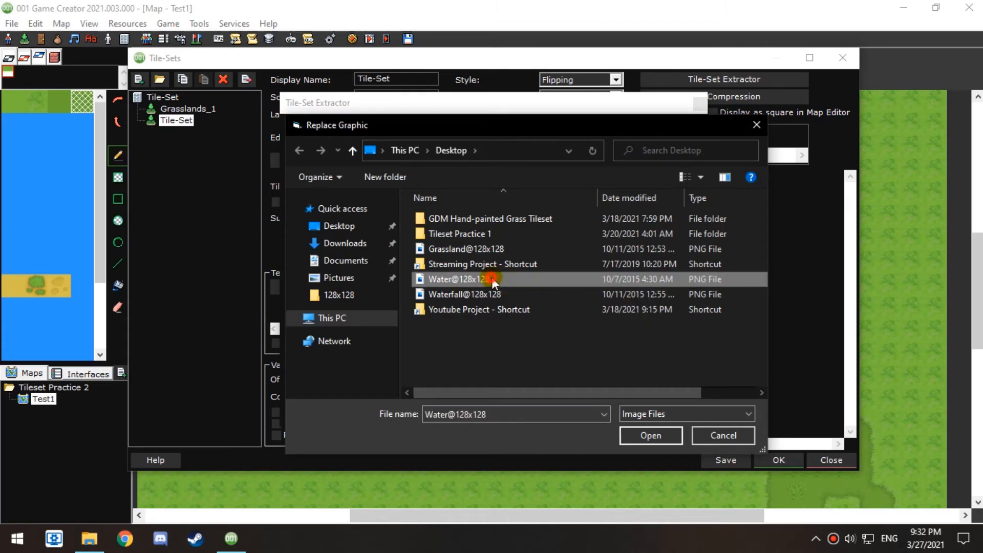
{"action": "double_click", "coordinate": [491, 277]}
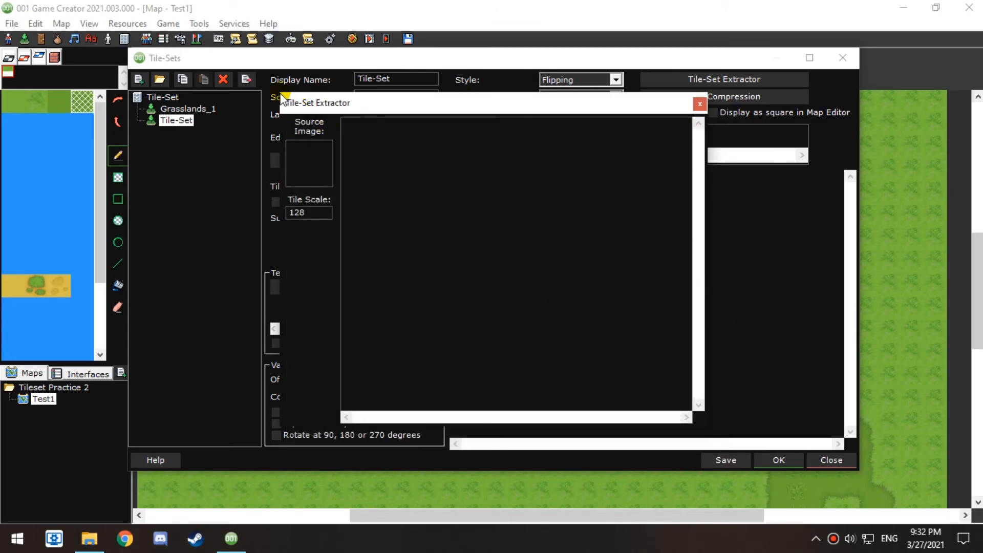
{"action": "left_click_drag", "start_coordinate": [281, 96], "coordinate": [238, 22]}
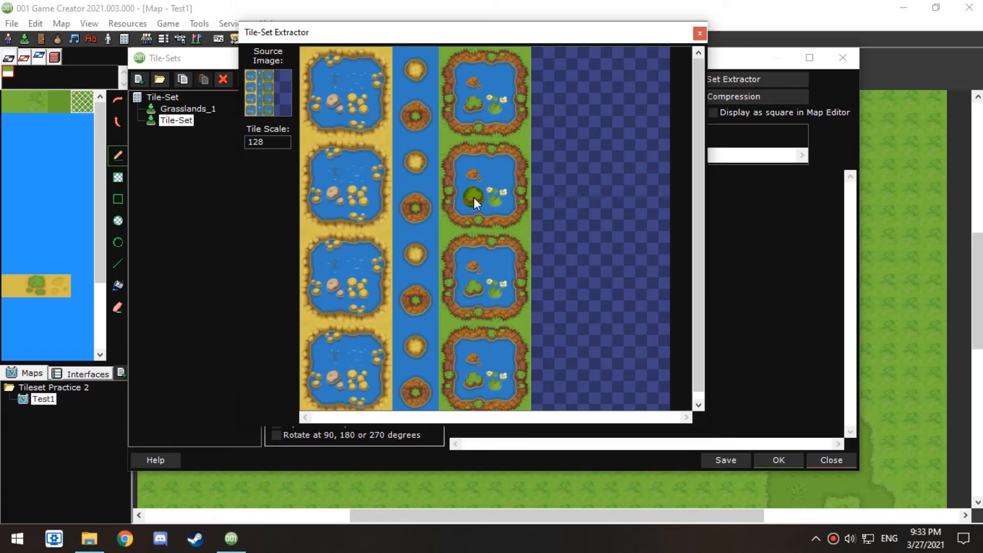
{"action": "left_click", "coordinate": [699, 33]}
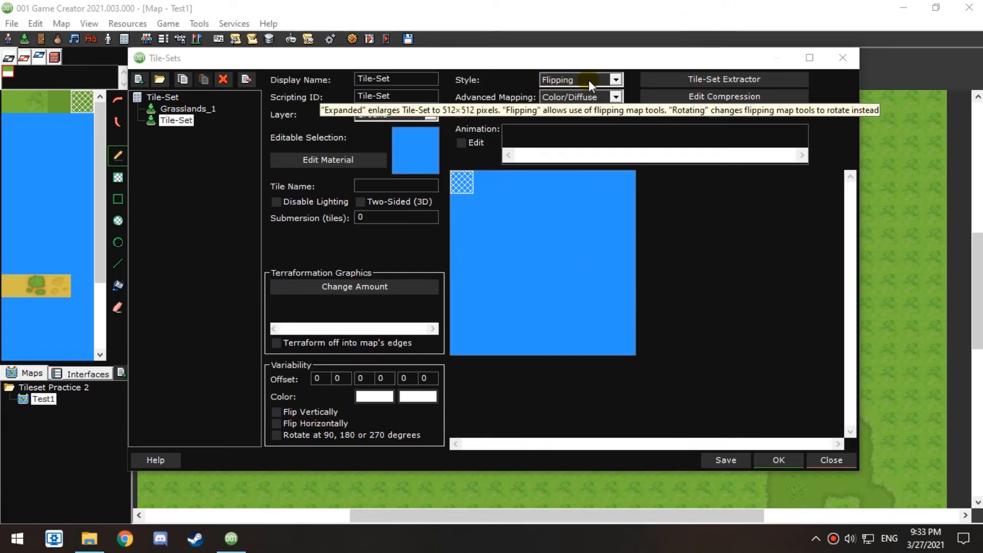
Set the new tile-set's style to Expanded and maximize the Tile-Sets window
{"action": "left_click", "coordinate": [566, 79]}
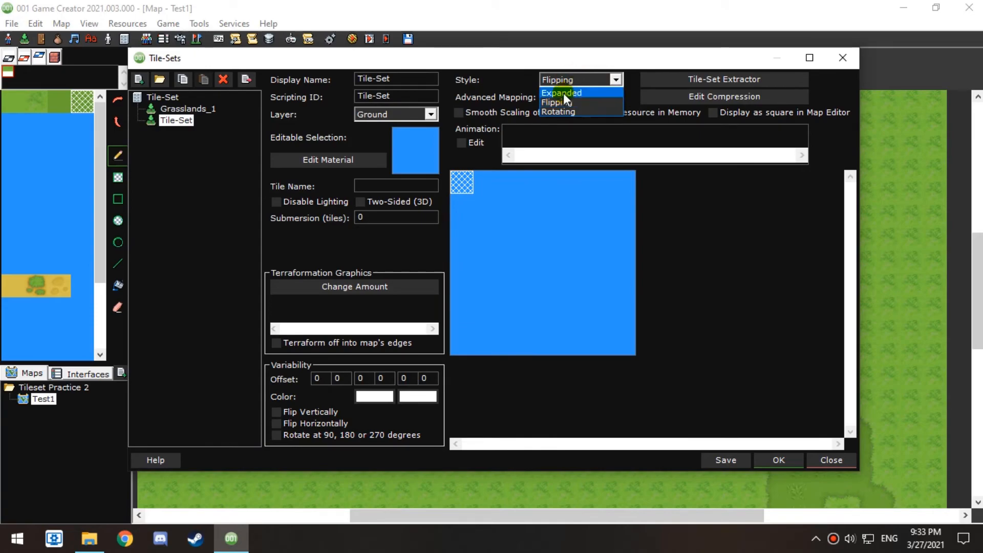
{"action": "left_click", "coordinate": [563, 93]}
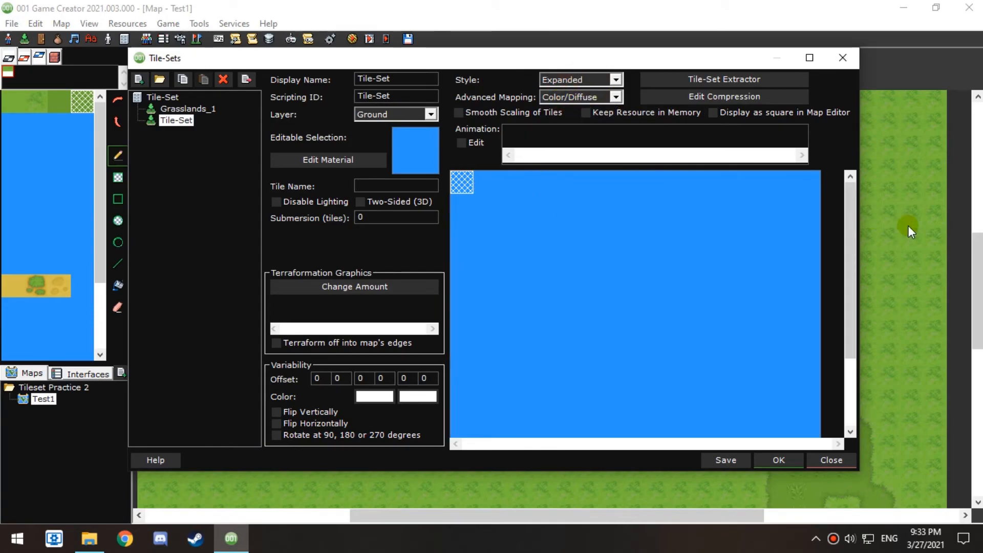
{"action": "left_click", "coordinate": [809, 59]}
Extract the water source image into the tile-set's entire grid and accept the tile-set changes
{"action": "left_click_drag", "start_coordinate": [333, 132], "coordinate": [686, 478]}
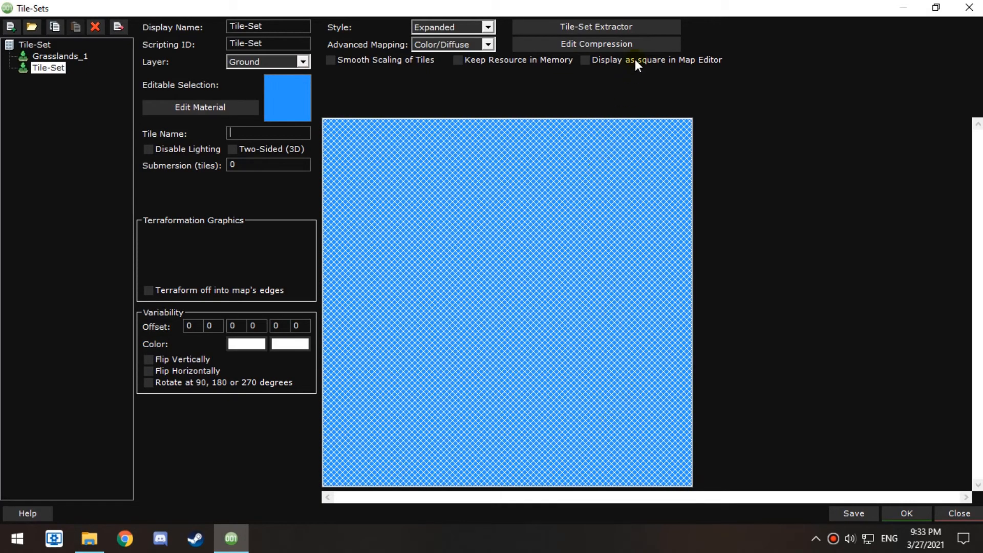
{"action": "left_click", "coordinate": [601, 28]}
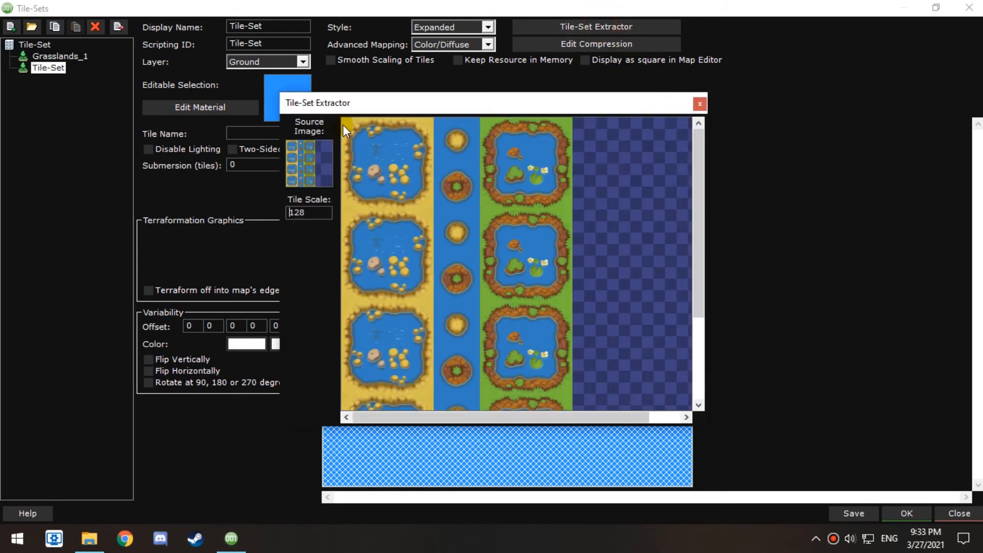
{"action": "left_click", "coordinate": [616, 330]}
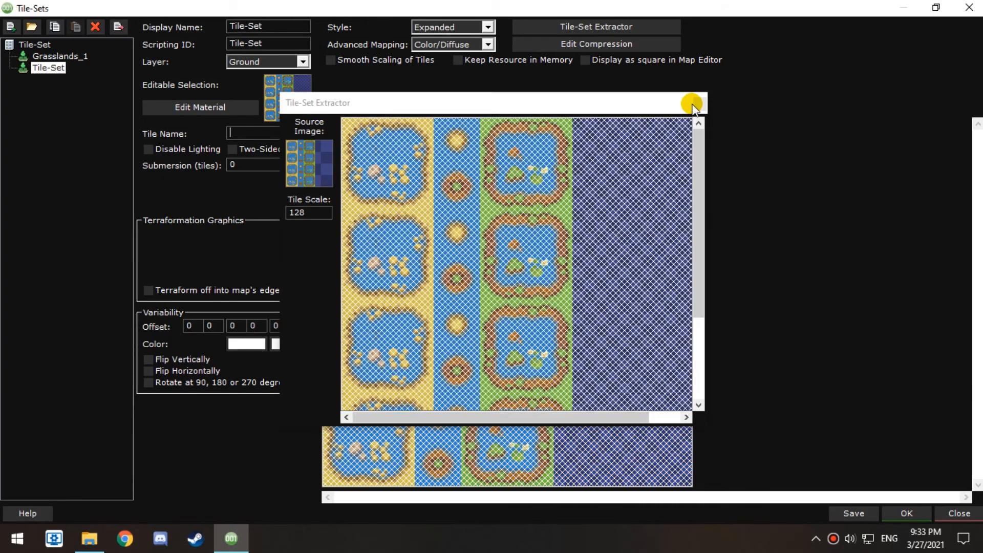
{"action": "left_click", "coordinate": [698, 105]}
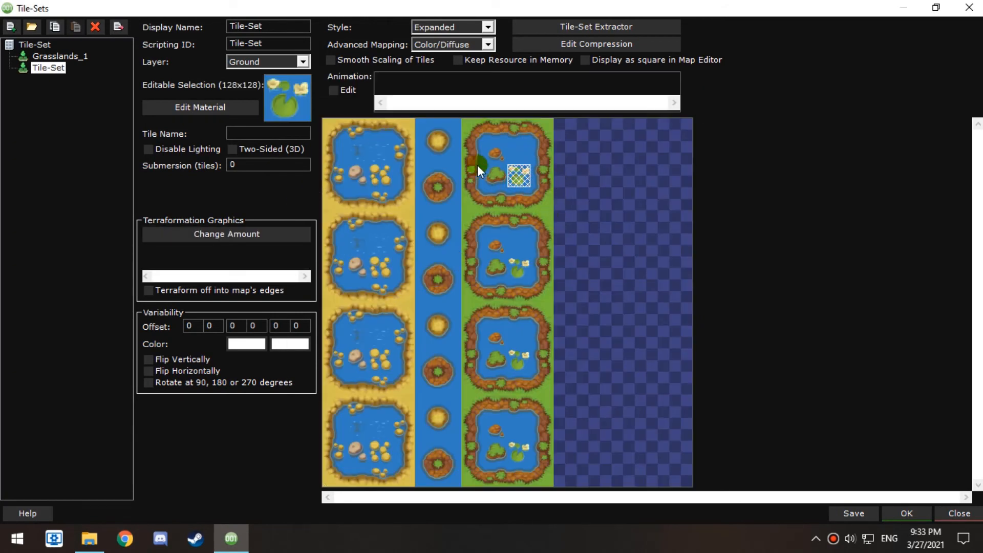
{"action": "left_click", "coordinate": [907, 513]}
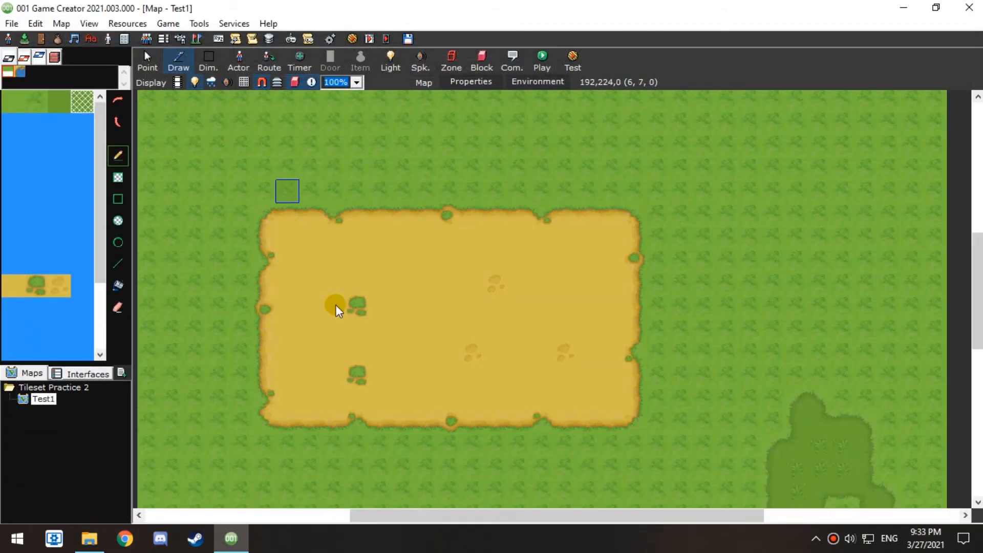
Place the whole 4 by 4 tile sand-edged pond from the water tile-set once inside the dirt rectangle's right half
{"action": "middle_click_drag", "start_coordinate": [366, 233], "coordinate": [356, 155]}
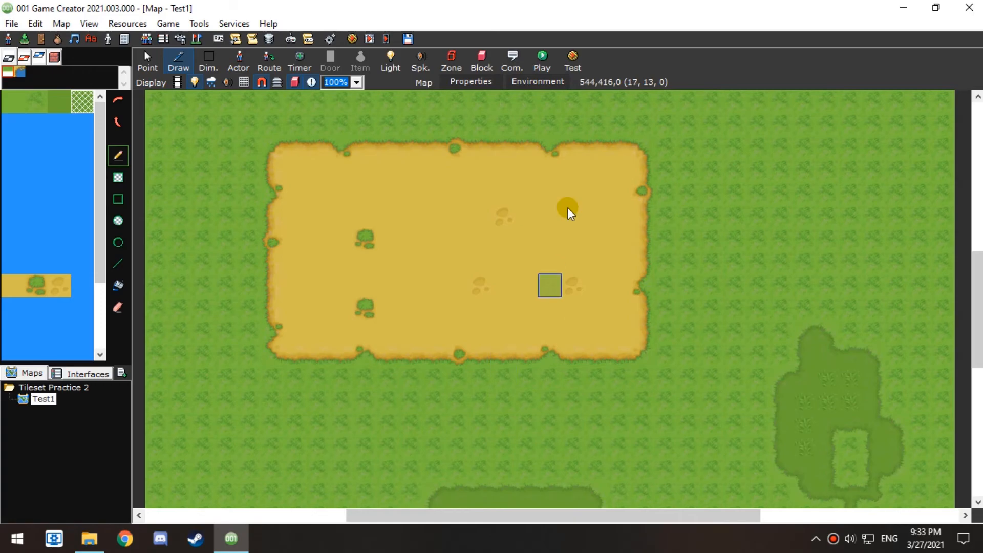
{"action": "left_click", "coordinate": [19, 72]}
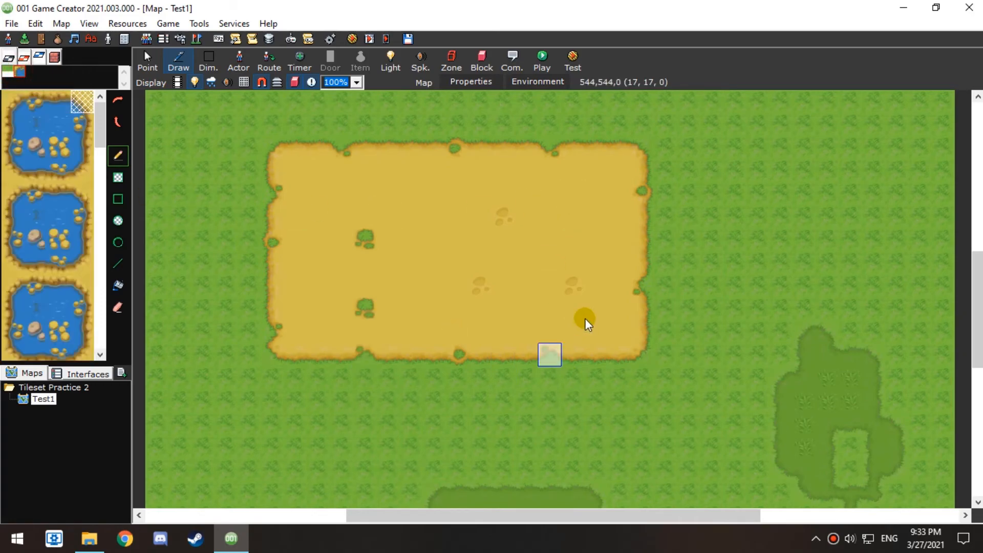
{"action": "middle_click_drag", "start_coordinate": [575, 330], "coordinate": [613, 300]}
{"action": "left_click_drag", "start_coordinate": [75, 105], "coordinate": [3, 167]}
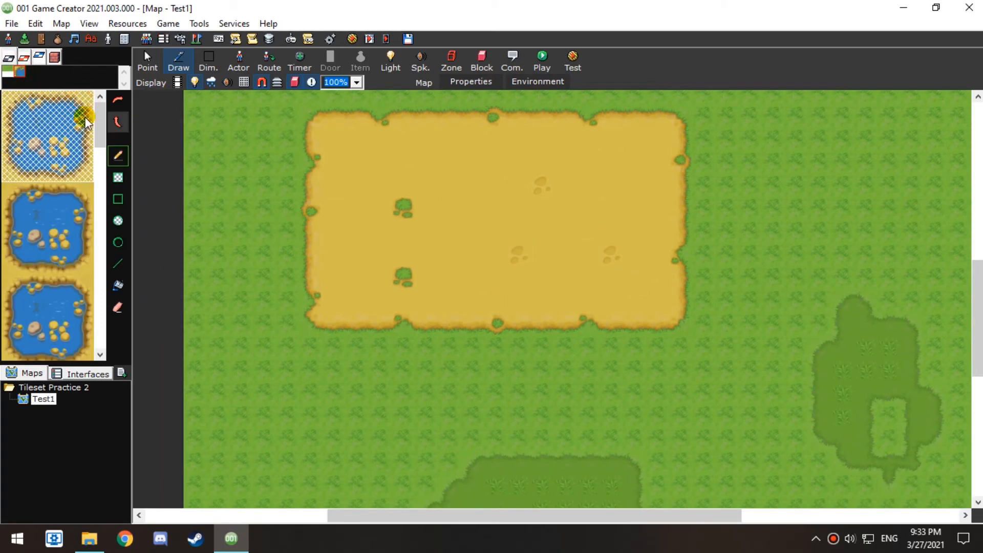
{"action": "scroll", "coordinate": [491, 193], "scroll_direction": "up", "scroll_amount": 4}
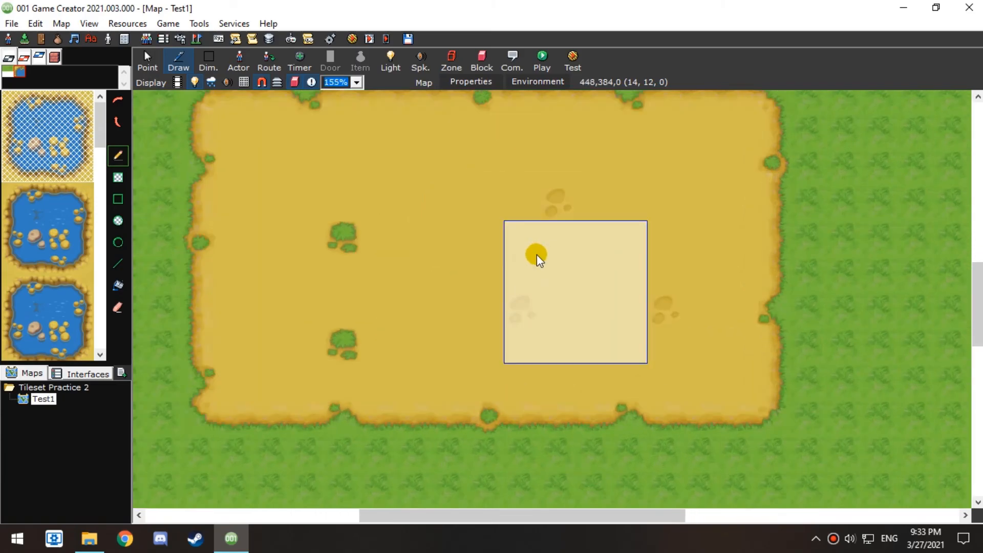
{"action": "left_click", "coordinate": [446, 187]}
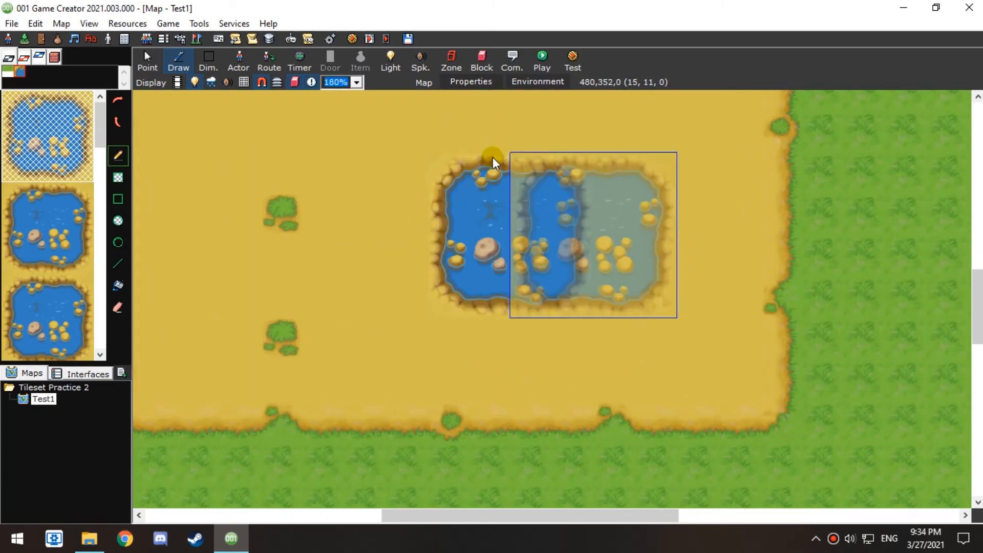
Place the left and right halves of the rock-edged grass pond side by side on the grass below the dirt rectangle
{"action": "middle_click_drag", "start_coordinate": [702, 281], "coordinate": [603, 210]}
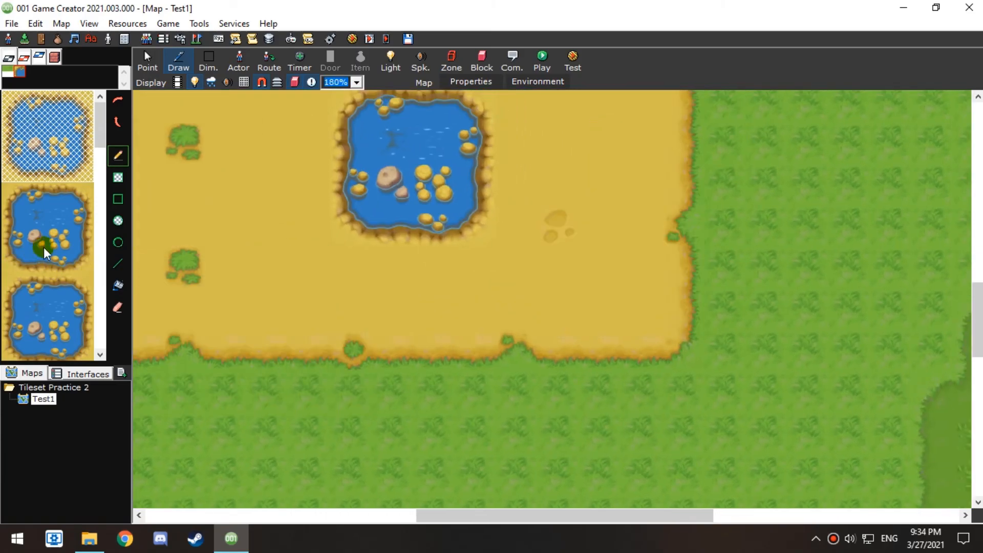
{"action": "left_click_drag", "start_coordinate": [98, 128], "coordinate": [89, 229]}
{"action": "middle_click_drag", "start_coordinate": [716, 306], "coordinate": [569, 93]}
{"action": "left_click", "coordinate": [419, 220]}
{"action": "left_click_drag", "start_coordinate": [99, 179], "coordinate": [99, 228]}
{"action": "left_click_drag", "start_coordinate": [31, 164], "coordinate": [23, 225]}
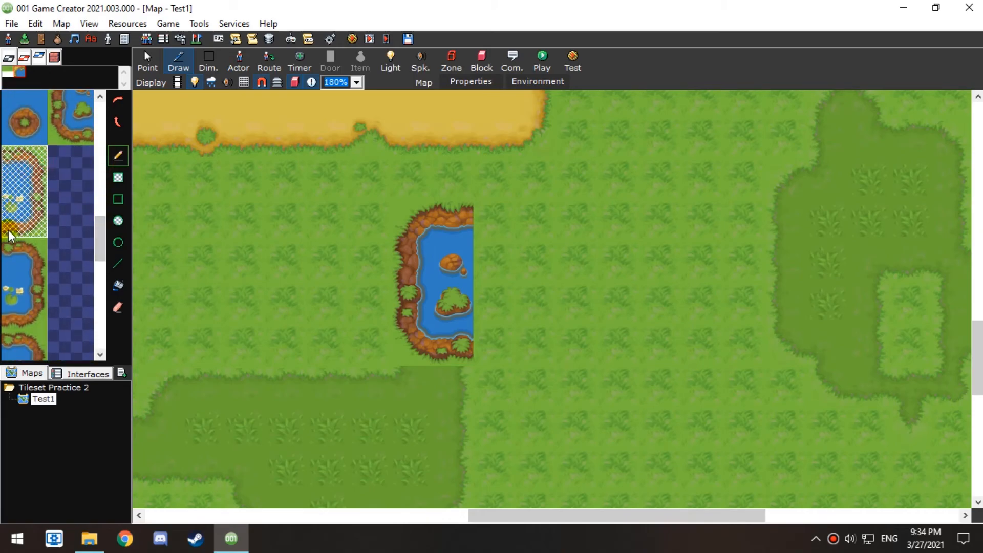
{"action": "left_click", "coordinate": [495, 219]}
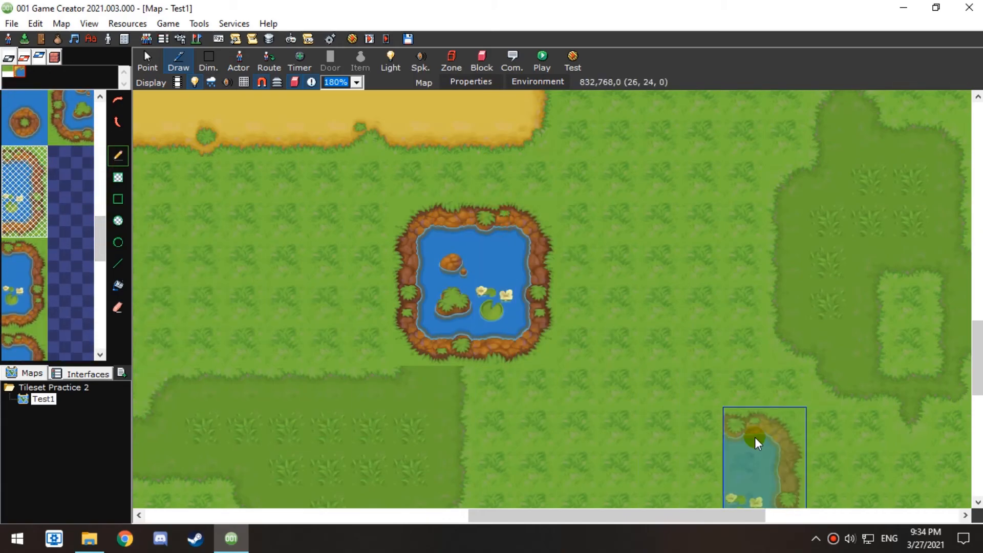
{"action": "middle_click_drag", "start_coordinate": [601, 228], "coordinate": [659, 295]}
{"action": "middle_click_drag", "start_coordinate": [610, 261], "coordinate": [700, 355]}
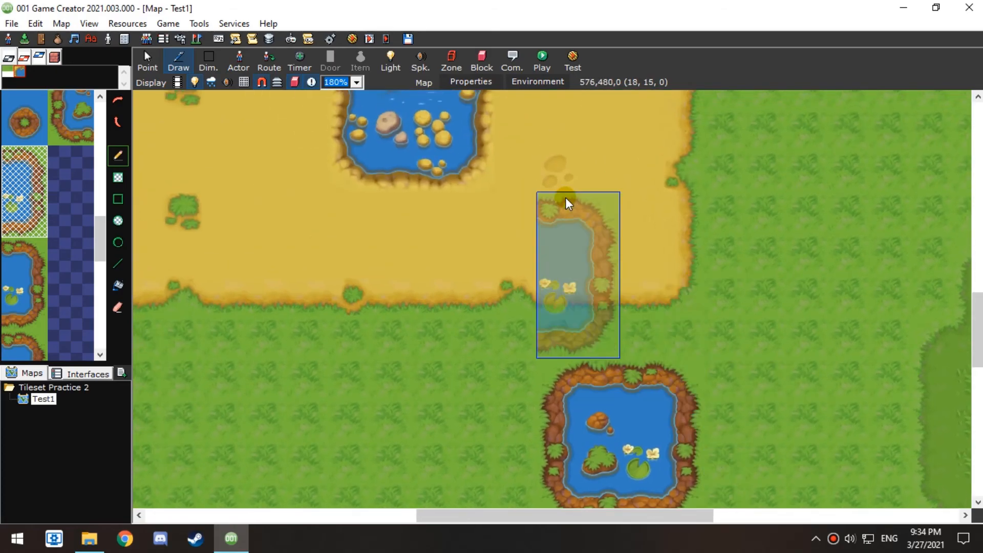
{"action": "middle_click_drag", "start_coordinate": [615, 315], "coordinate": [625, 325]}
Set the water tile-set's display name to Grasslands_A1
{"action": "left_click", "coordinate": [24, 38]}
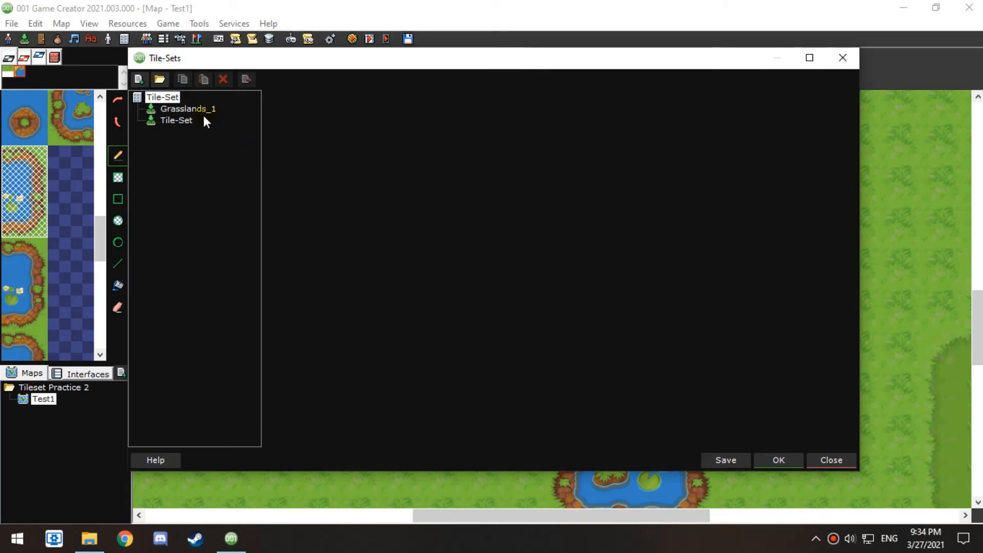
{"action": "left_click", "coordinate": [197, 121]}
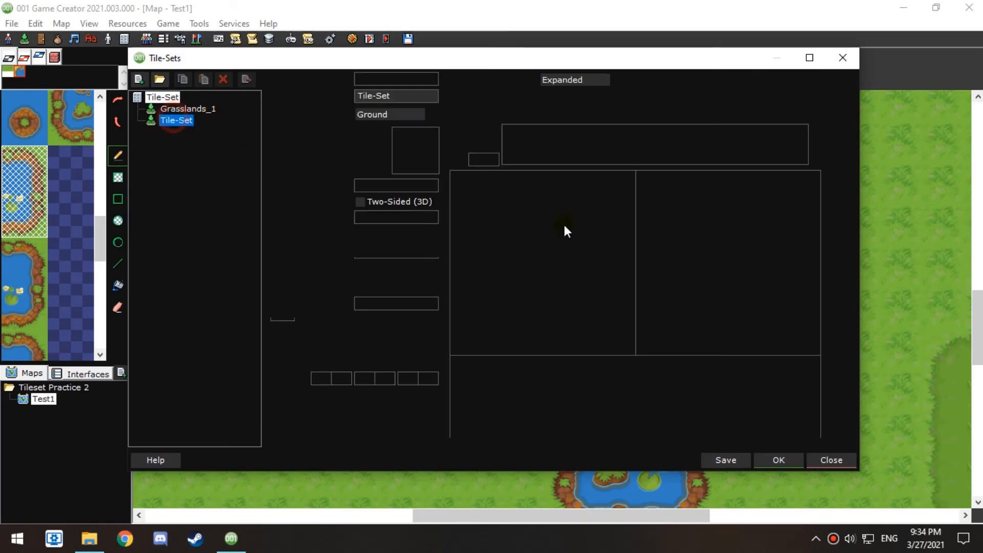
{"action": "double_click", "coordinate": [405, 81]}
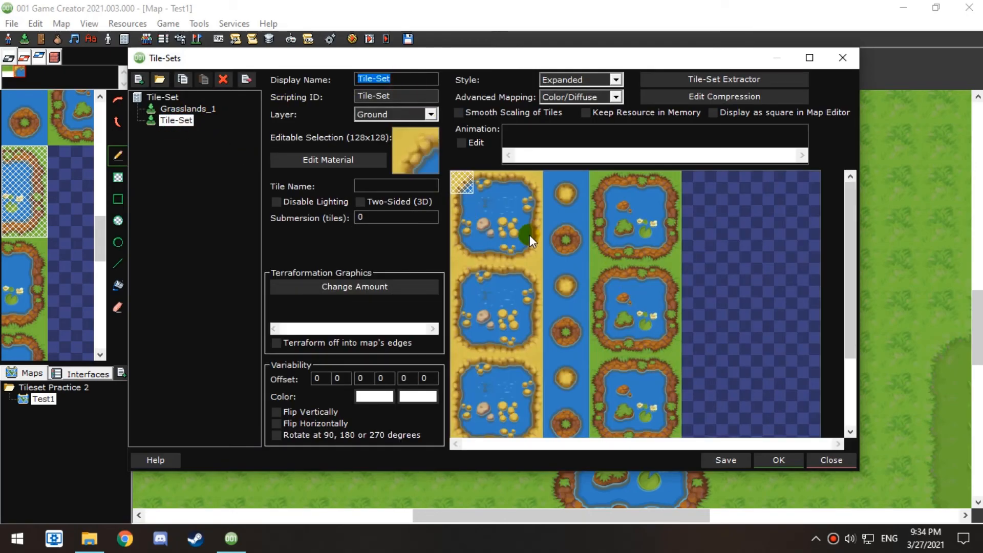
{"action": "type", "text": "Grasslands"}
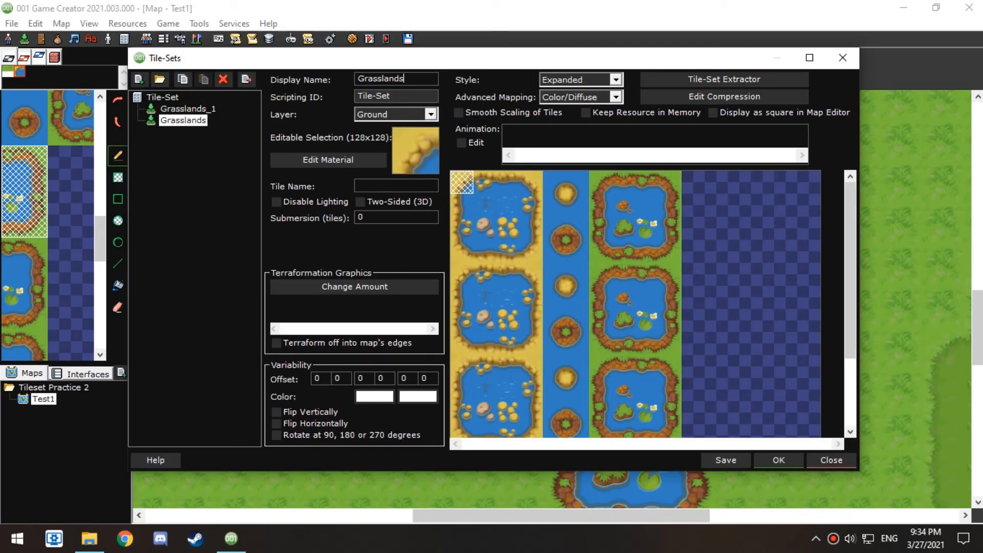
{"action": "type", "text": "_A1"}
Copy the display name Grasslands_A1 into the water tile-set's scripting ID and accept the ID change
{"action": "left_click", "coordinate": [419, 95]}
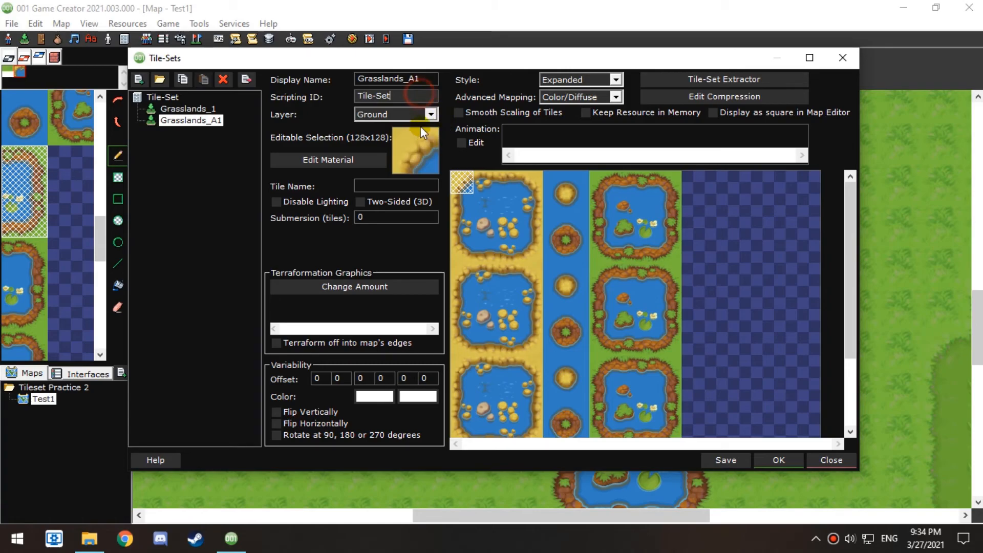
{"action": "double_click", "coordinate": [417, 79]}
{"action": "key", "text": "ctrl+c"}
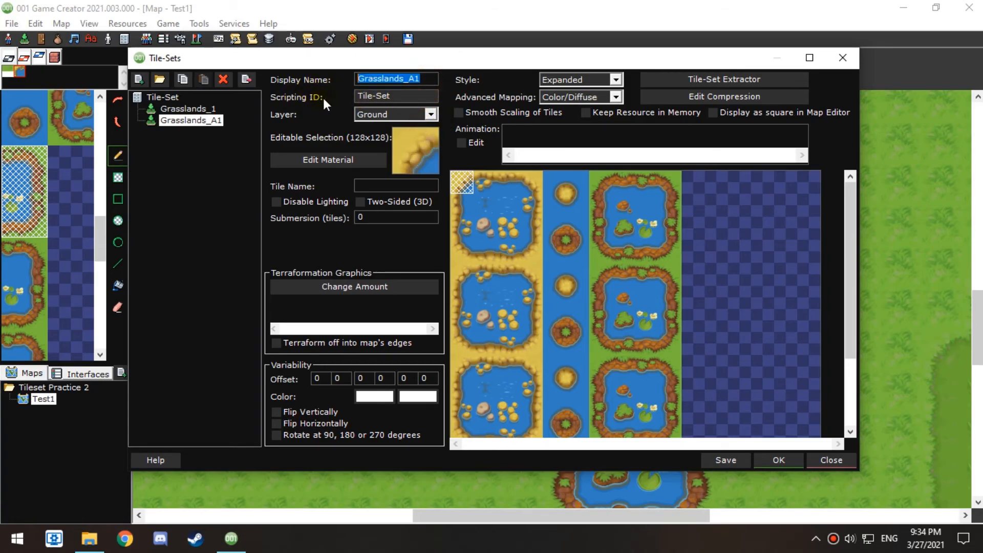
{"action": "left_click_drag", "start_coordinate": [417, 96], "coordinate": [339, 100]}
{"action": "key", "text": "ctrl+v"}
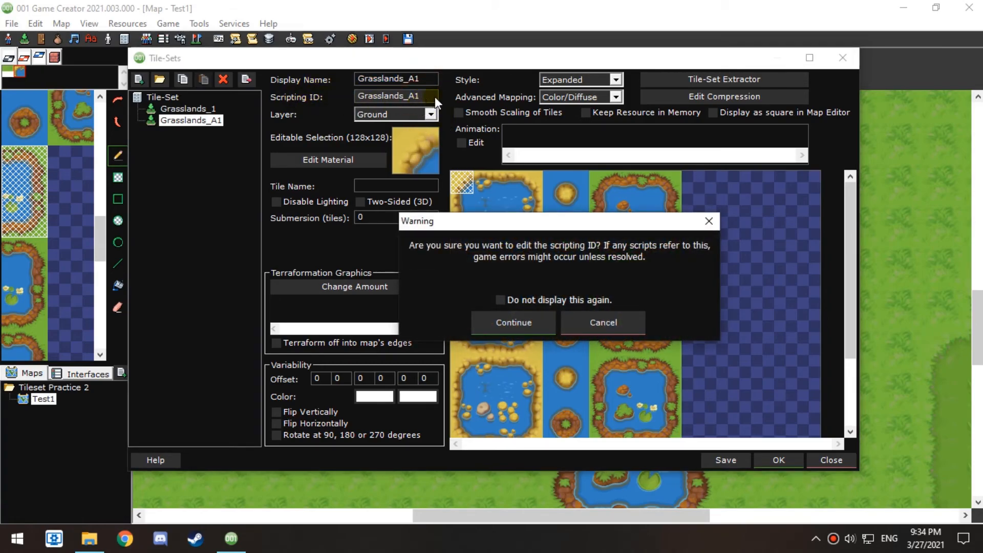
{"action": "left_click", "coordinate": [509, 322]}
{"action": "left_click", "coordinate": [196, 108]}
{"action": "left_click", "coordinate": [215, 121]}
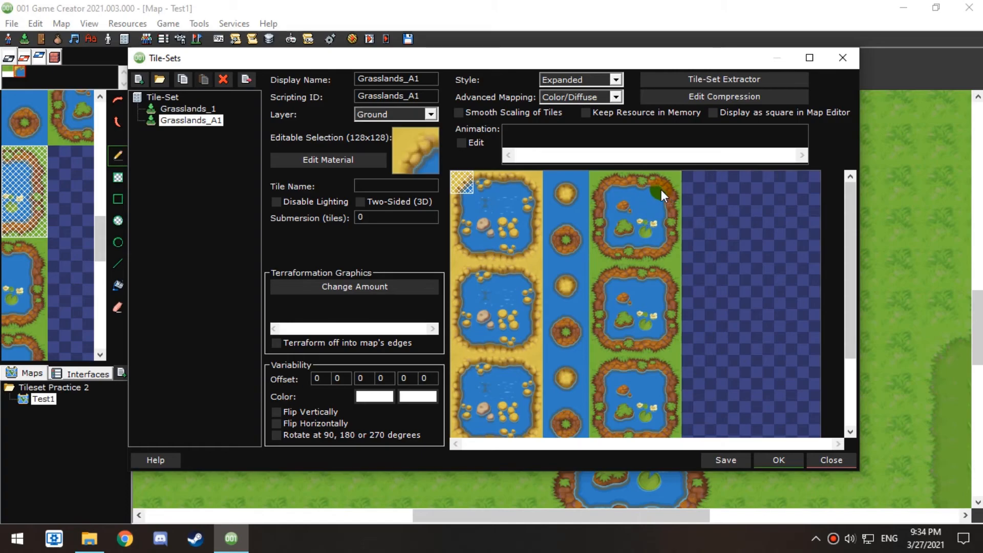
Build a four-frame animation for the top-left corner tile of the uppermost grass pond using the same corner of the three ponds below
{"action": "left_click", "coordinate": [616, 179]}
{"action": "left_click", "coordinate": [603, 184]}
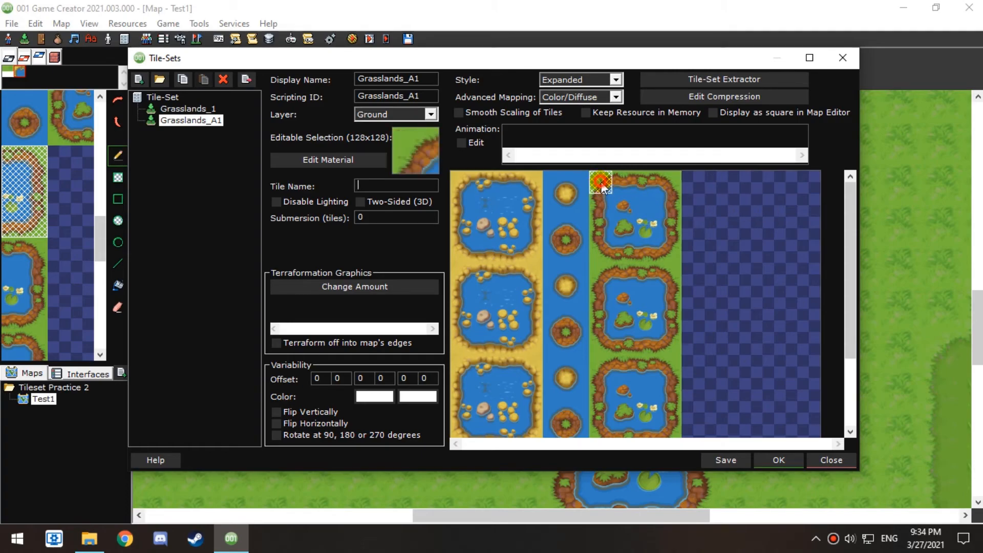
{"action": "left_click", "coordinate": [809, 57]}
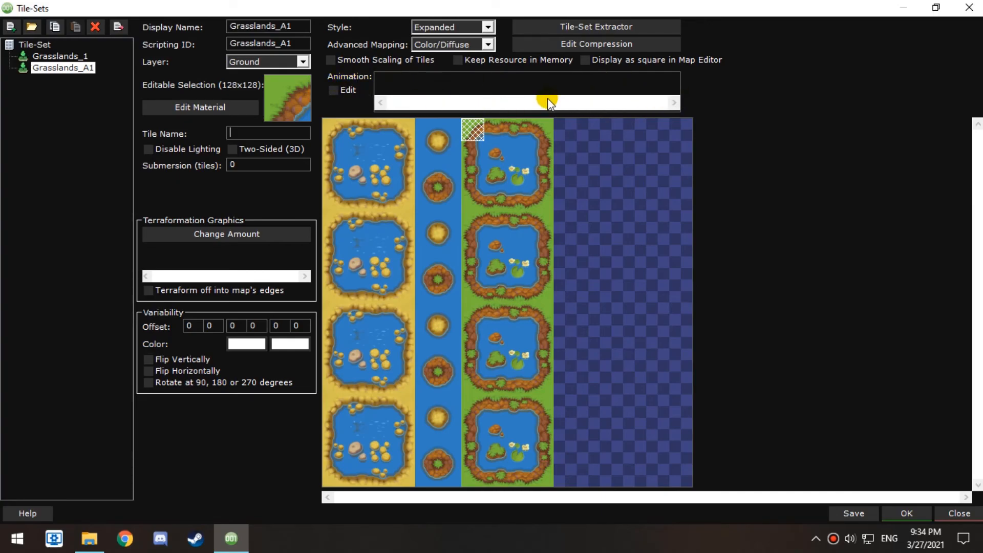
{"action": "left_click", "coordinate": [355, 91]}
{"action": "left_click", "coordinate": [473, 226]}
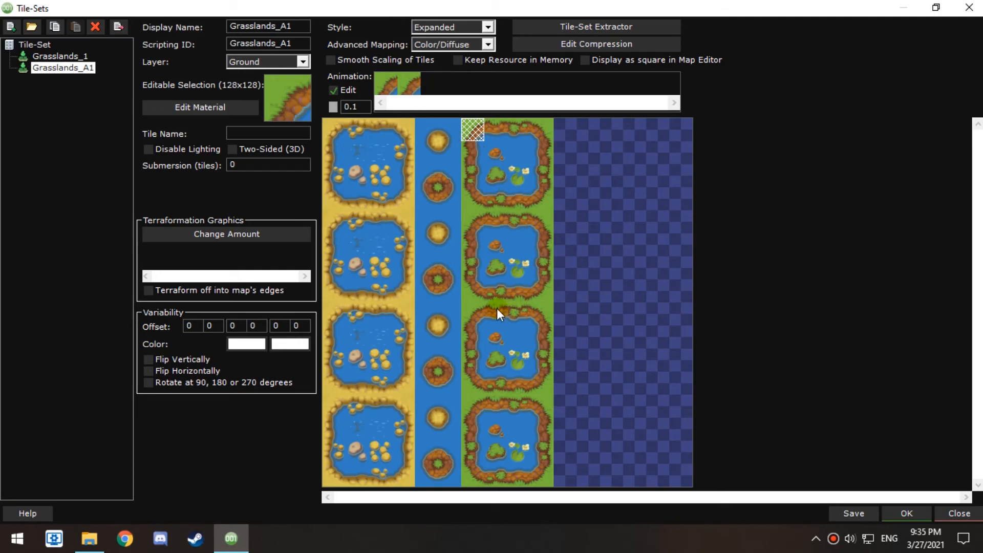
{"action": "left_click", "coordinate": [472, 318]}
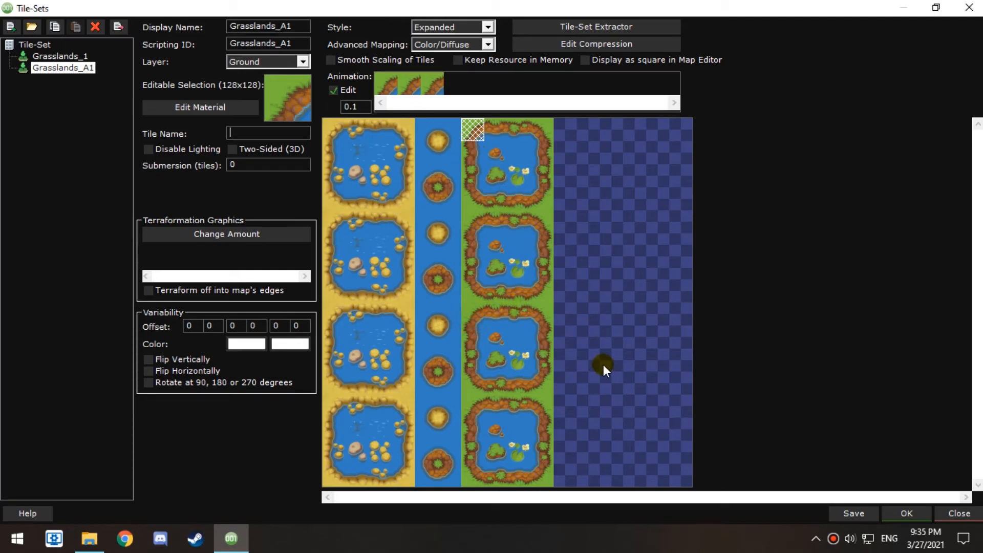
{"action": "left_click", "coordinate": [470, 410]}
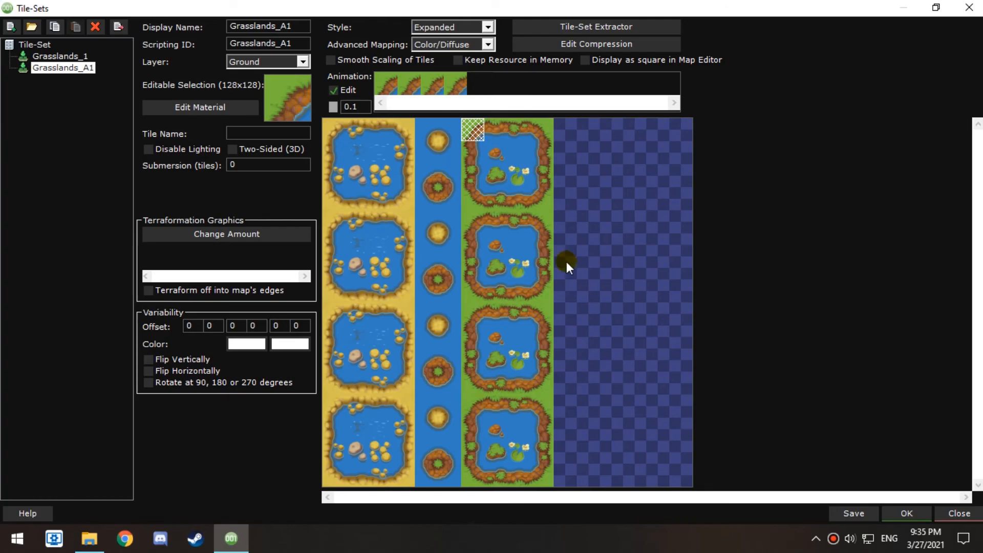
Set the corner tile's animation time to 0.3 and finish editing its animation
{"action": "left_click", "coordinate": [364, 107]}
{"action": "double_click", "coordinate": [363, 108]}
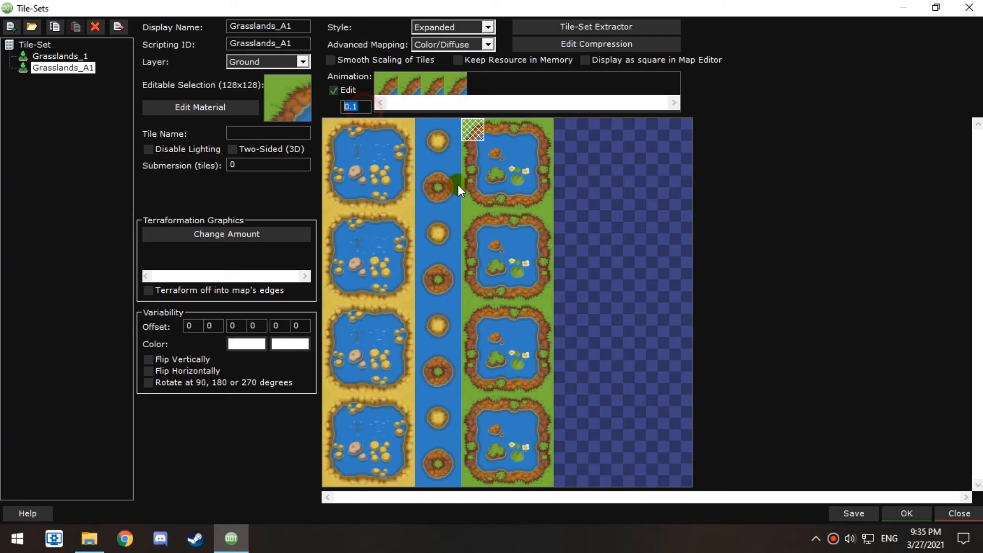
{"action": "type", "text": ".3"}
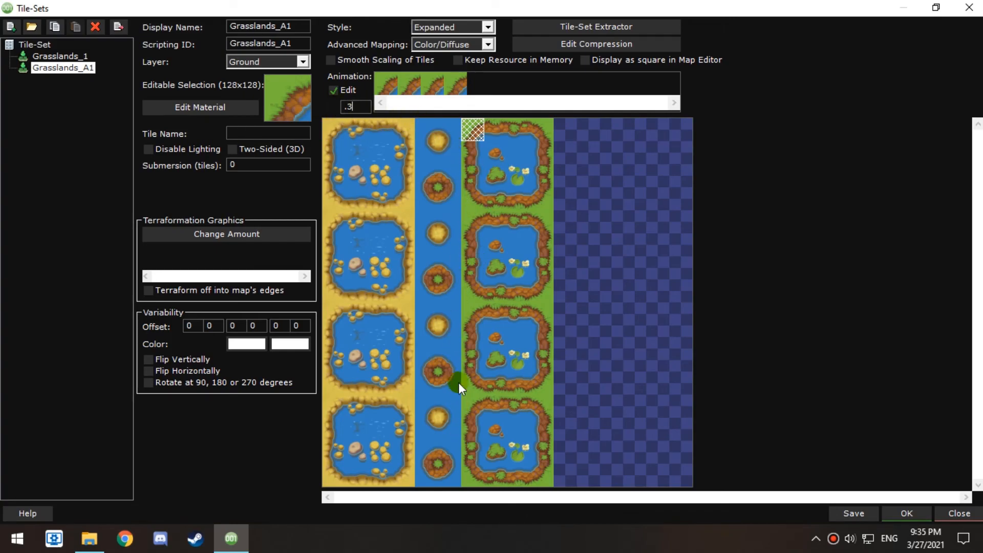
{"action": "left_click", "coordinate": [340, 92]}
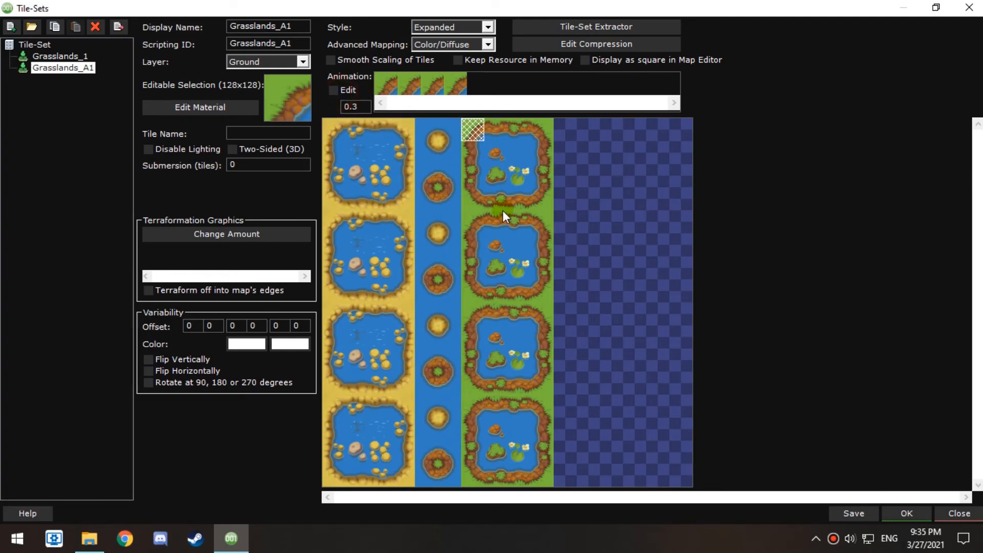
Animate the second top-edge tile of the uppermost grass pond with the matching tiles of the lower ponds, at 0.3
{"action": "left_click", "coordinate": [492, 131]}
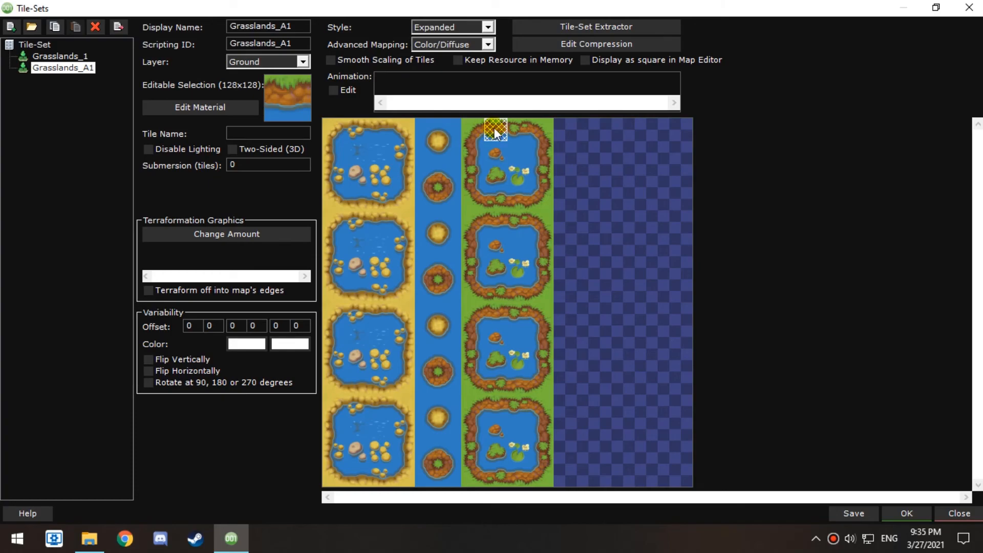
{"action": "left_click", "coordinate": [355, 89]}
{"action": "left_click", "coordinate": [495, 221]}
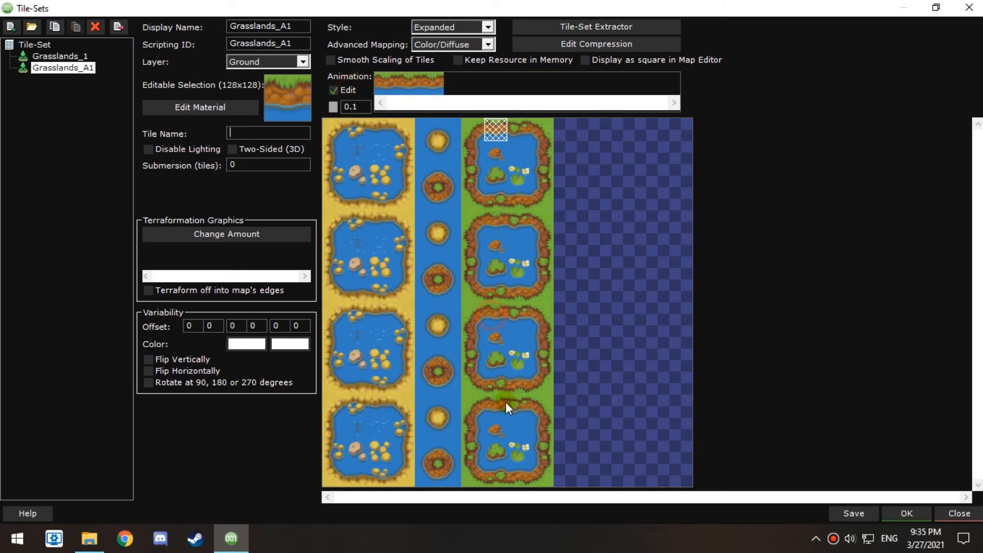
{"action": "left_click", "coordinate": [493, 416]}
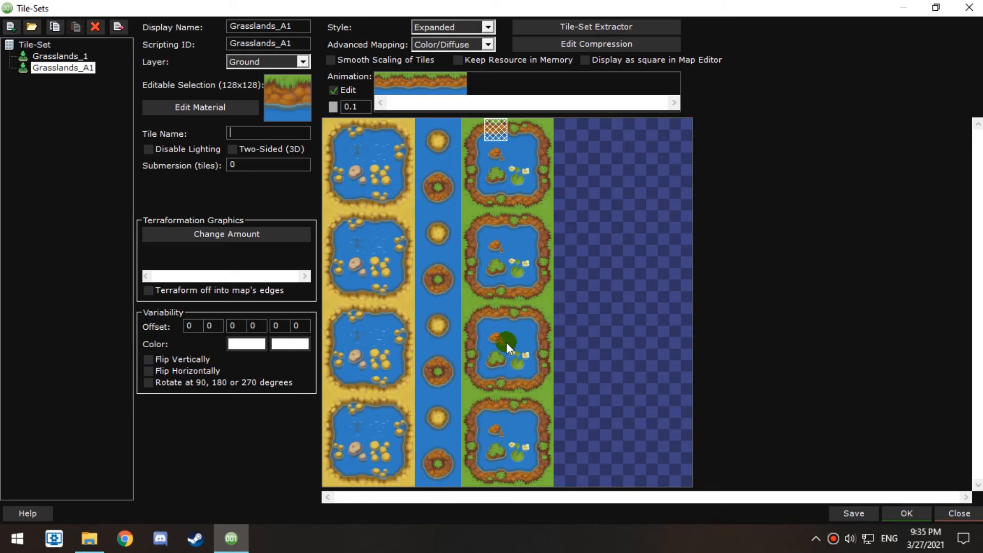
{"action": "double_click", "coordinate": [361, 106]}
{"action": "type", "text": ".3"}
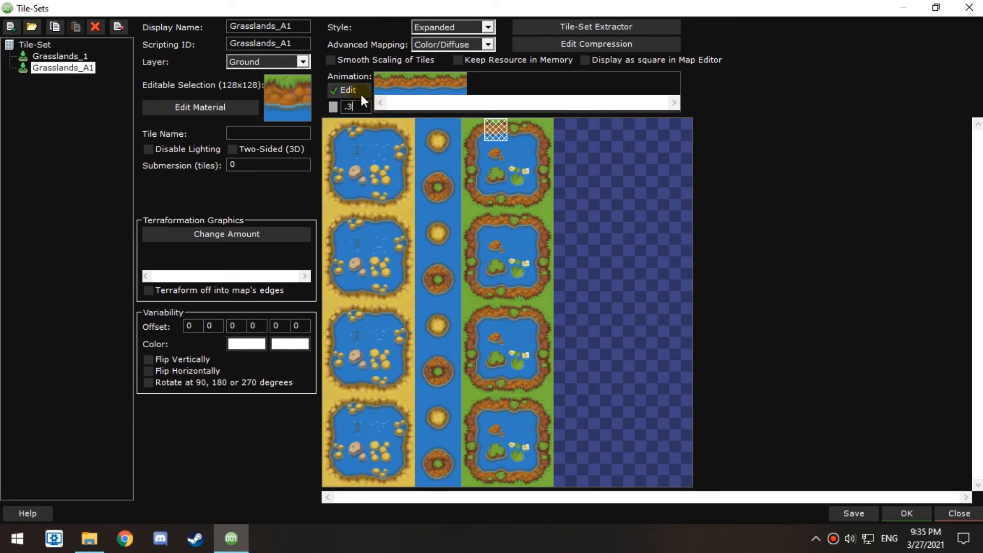
{"action": "left_click", "coordinate": [344, 91]}
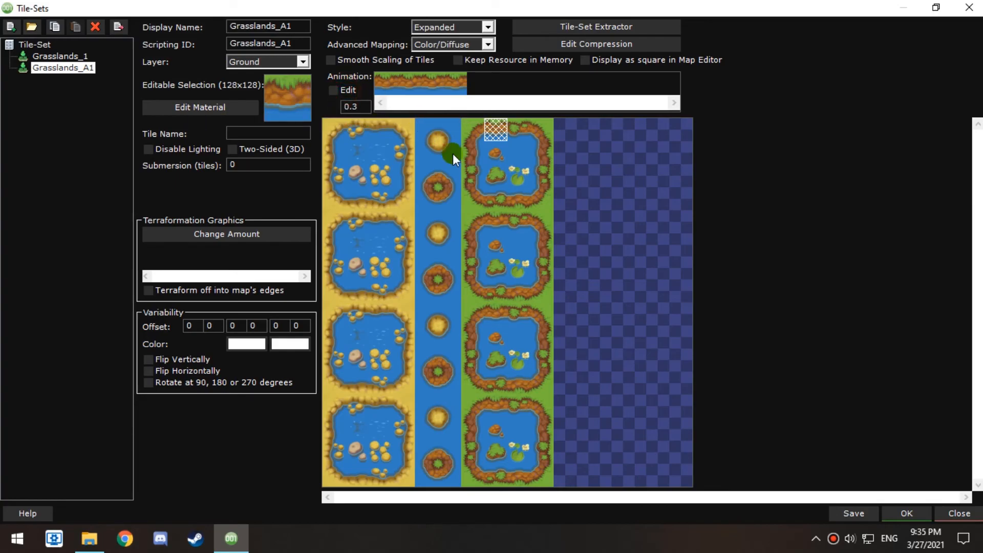
{"action": "left_click", "coordinate": [521, 134]}
{"action": "left_click", "coordinate": [539, 133]}
{"action": "left_click", "coordinate": [539, 155]}
{"action": "left_click_drag", "start_coordinate": [504, 154], "coordinate": [463, 155]}
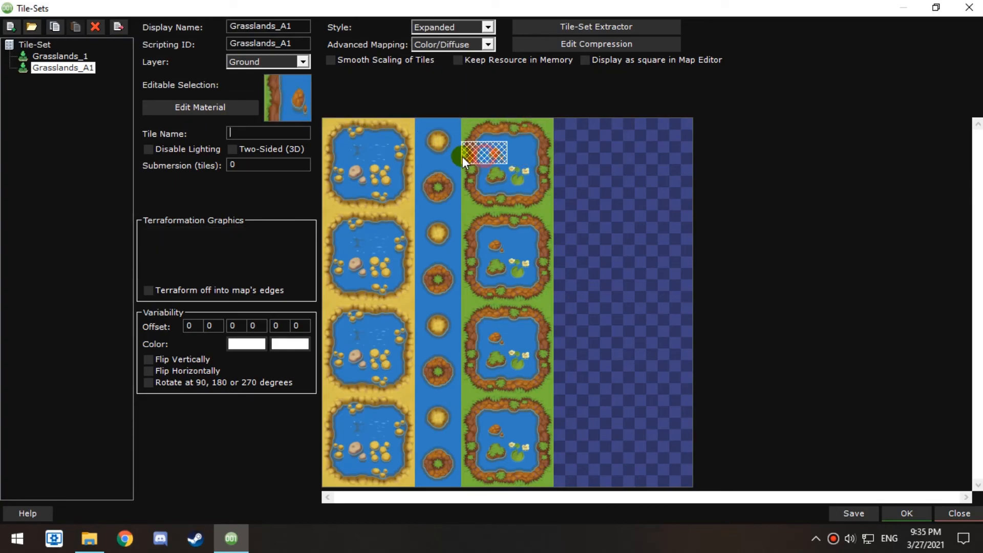
{"action": "left_click", "coordinate": [518, 475]}
{"action": "left_click", "coordinate": [517, 130]}
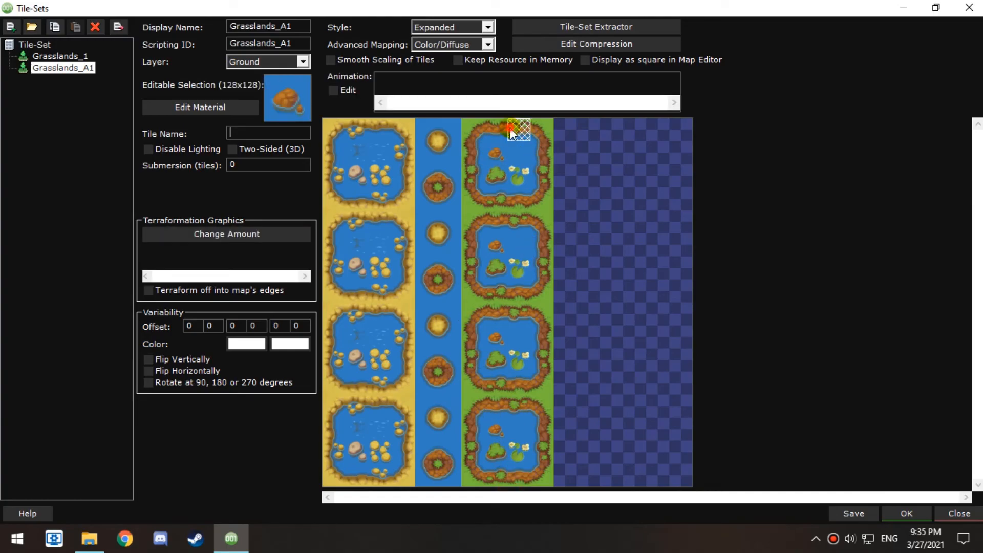
{"action": "left_click", "coordinate": [496, 128]}
Animate the third top-edge tile of the uppermost grass pond with its three matching tiles below, at 0.3
{"action": "left_click", "coordinate": [514, 129]}
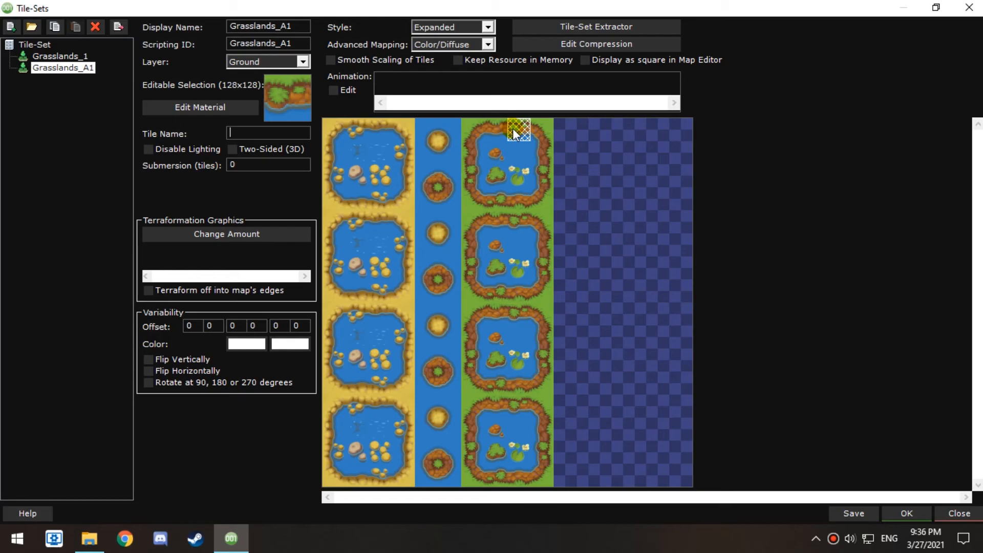
{"action": "left_click", "coordinate": [351, 91]}
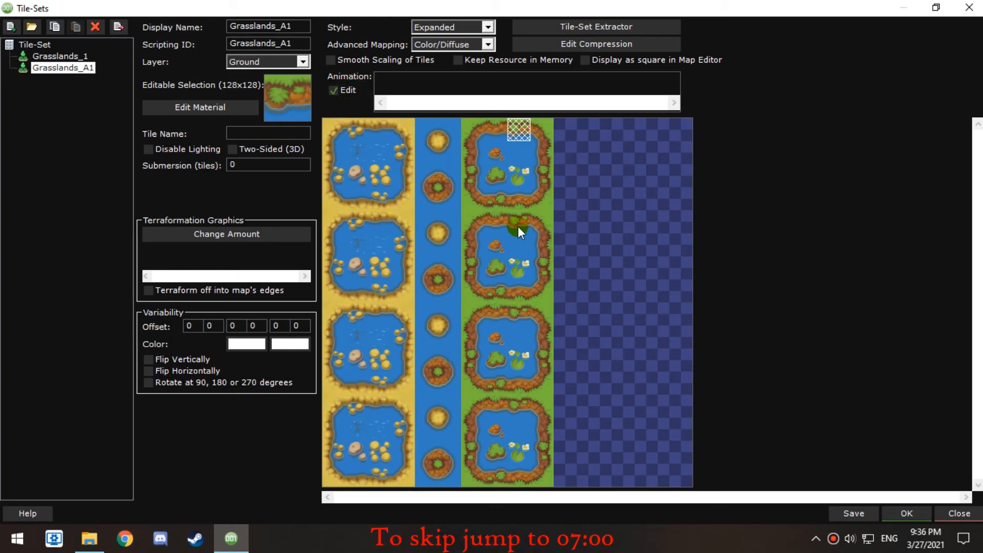
{"action": "left_click", "coordinate": [520, 230]}
{"action": "left_click", "coordinate": [513, 315]}
{"action": "left_click", "coordinate": [515, 406]}
{"action": "left_click_drag", "start_coordinate": [360, 106], "coordinate": [297, 103]}
{"action": "type", "text": "0.3"}
{"action": "left_click", "coordinate": [339, 92]}
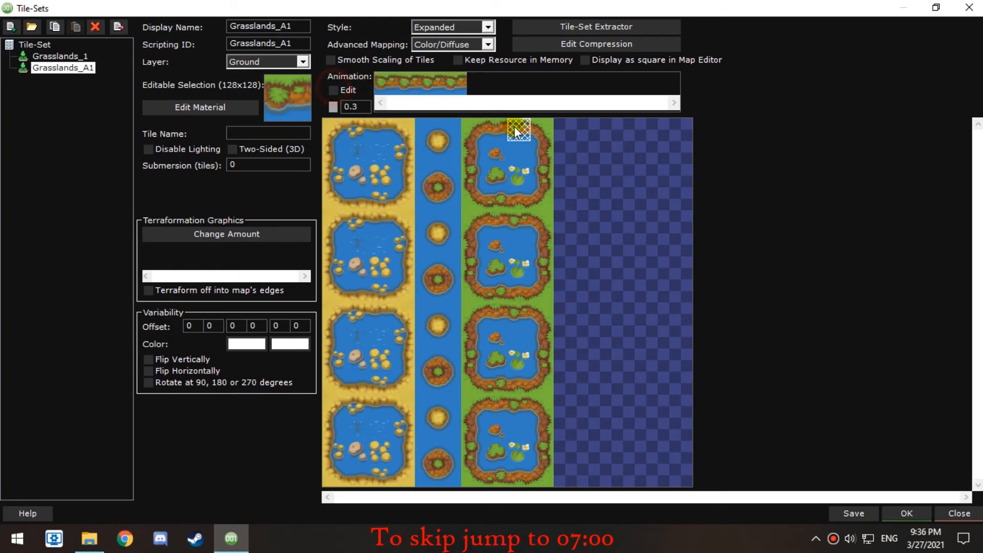
Animate the top-right corner tile of the uppermost grass pond with the matching corners below and change its animation time
{"action": "left_click", "coordinate": [539, 129]}
{"action": "left_click", "coordinate": [344, 93]}
{"action": "left_click", "coordinate": [539, 226]}
{"action": "left_click", "coordinate": [542, 320]}
{"action": "left_click", "coordinate": [543, 406]}
{"action": "left_click_drag", "start_coordinate": [361, 106], "coordinate": [328, 104]}
{"action": "type", "text": "."}
{"action": "left_click", "coordinate": [350, 88]}
Animate the left-edge tile in the uppermost grass pond's second row with the matching tiles of the lower ponds, at 0.3
{"action": "left_click", "coordinate": [473, 153]}
{"action": "left_click", "coordinate": [356, 93]}
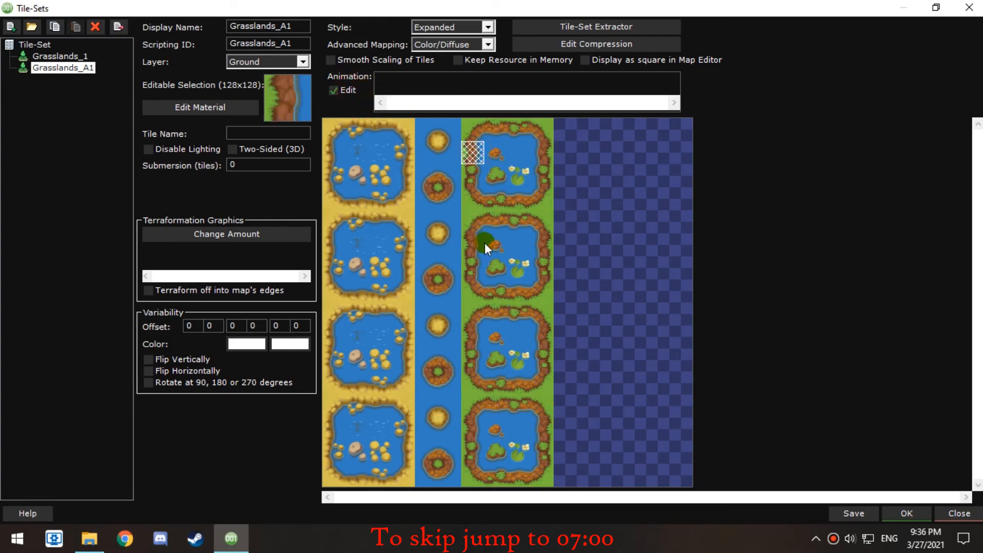
{"action": "left_click", "coordinate": [474, 244]}
{"action": "left_click", "coordinate": [473, 333]}
{"action": "left_click", "coordinate": [474, 424]}
{"action": "left_click_drag", "start_coordinate": [360, 106], "coordinate": [330, 100]}
{"action": "type", "text": ".3"}
{"action": "left_click", "coordinate": [360, 93]}
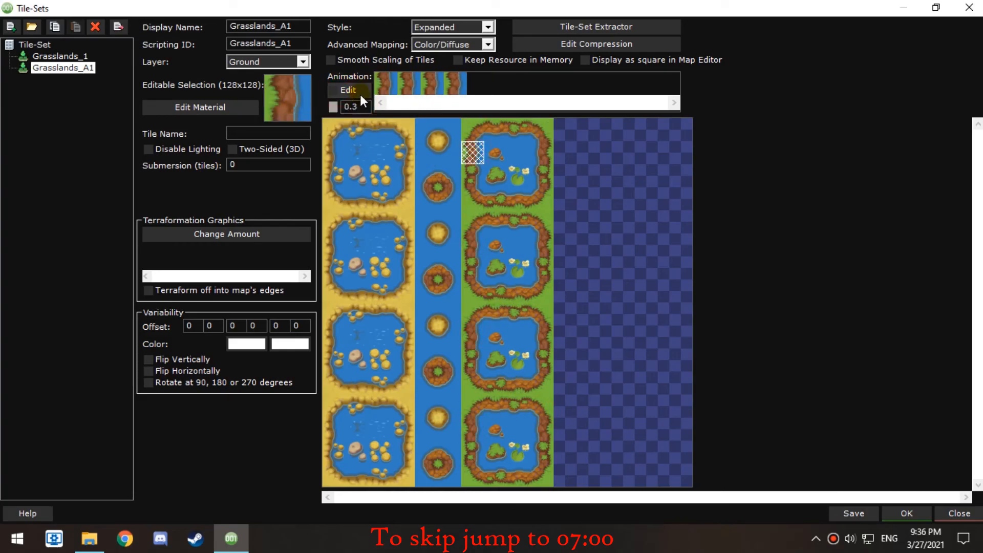
Animate the small brown rock tile in the uppermost grass pond's second row with the matching rock tiles below
{"action": "left_click", "coordinate": [495, 153]}
{"action": "left_click", "coordinate": [495, 244]}
{"action": "left_click", "coordinate": [499, 336]}
{"action": "left_click", "coordinate": [497, 428]}
{"action": "left_click_drag", "start_coordinate": [361, 106], "coordinate": [331, 105]}
Animate the second row's open-water tile from the lower ponds at 0.3, and add matching frames to the right-edge tile beside it
{"action": "left_click", "coordinate": [519, 152]}
{"action": "left_click", "coordinate": [346, 92]}
{"action": "left_click", "coordinate": [518, 245]}
{"action": "left_click", "coordinate": [520, 338]}
{"action": "left_click", "coordinate": [519, 427]}
{"action": "type", "text": ".3"}
{"action": "left_click", "coordinate": [360, 90]}
{"action": "left_click", "coordinate": [546, 244]}
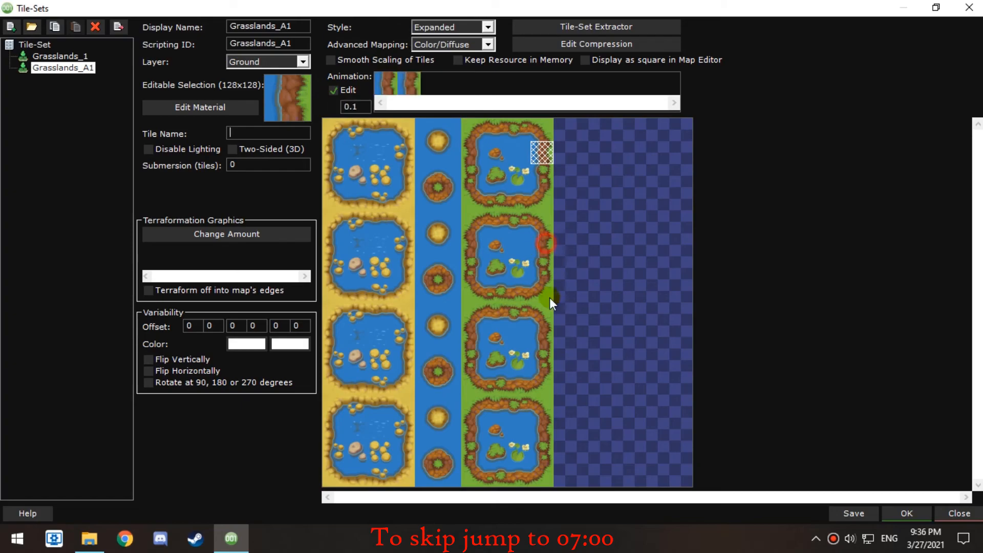
Animate the bottom-left corner tile of the uppermost grass pond with the matching corners of the three ponds below
{"action": "left_click", "coordinate": [478, 291]}
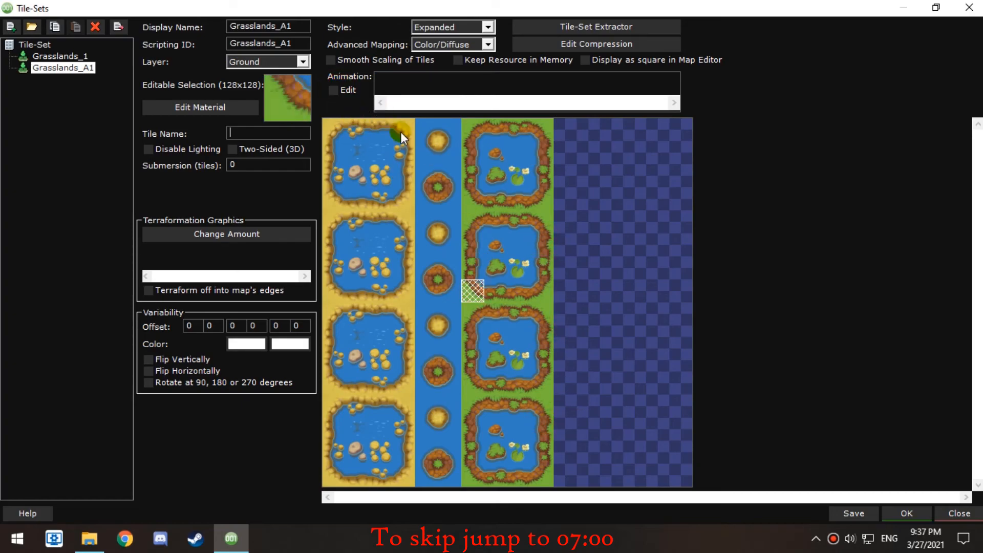
{"action": "left_click", "coordinate": [476, 201]}
{"action": "left_click", "coordinate": [339, 92]}
{"action": "left_click", "coordinate": [471, 292]}
{"action": "left_click", "coordinate": [470, 384]}
{"action": "left_click", "coordinate": [470, 471]}
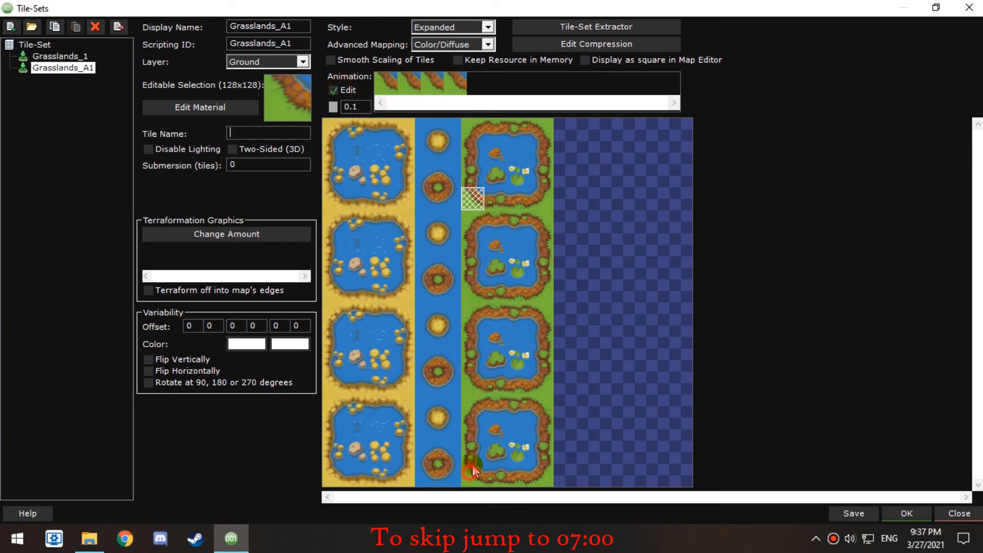
Animate the second bottom-edge tile of the uppermost grass pond with the matching bottom-edge tiles of the lower ponds
{"action": "left_click", "coordinate": [505, 199]}
{"action": "left_click", "coordinate": [344, 91]}
{"action": "left_click", "coordinate": [501, 292]}
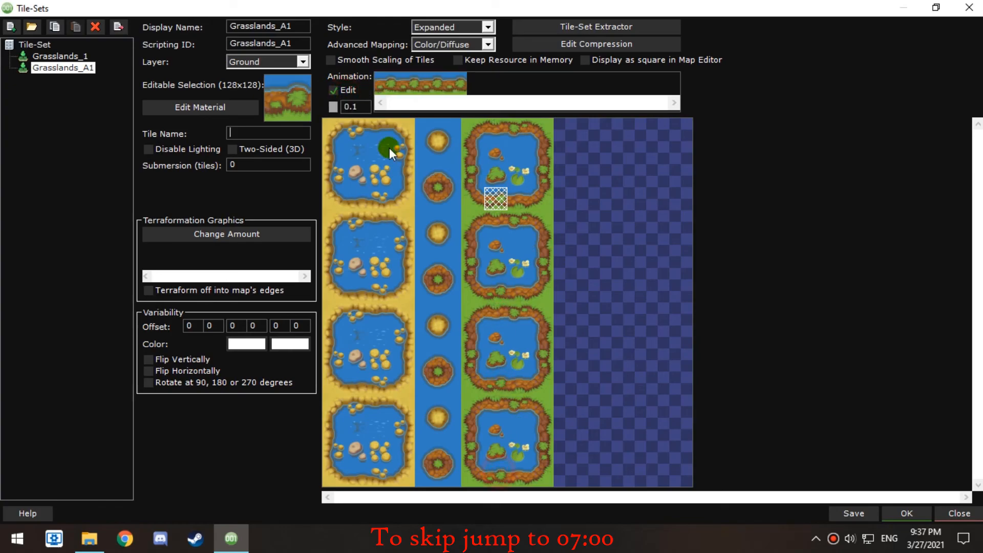
Animate the third bottom-edge tile of the uppermost grass pond with its matching tiles in the ponds below
{"action": "left_click", "coordinate": [519, 199]}
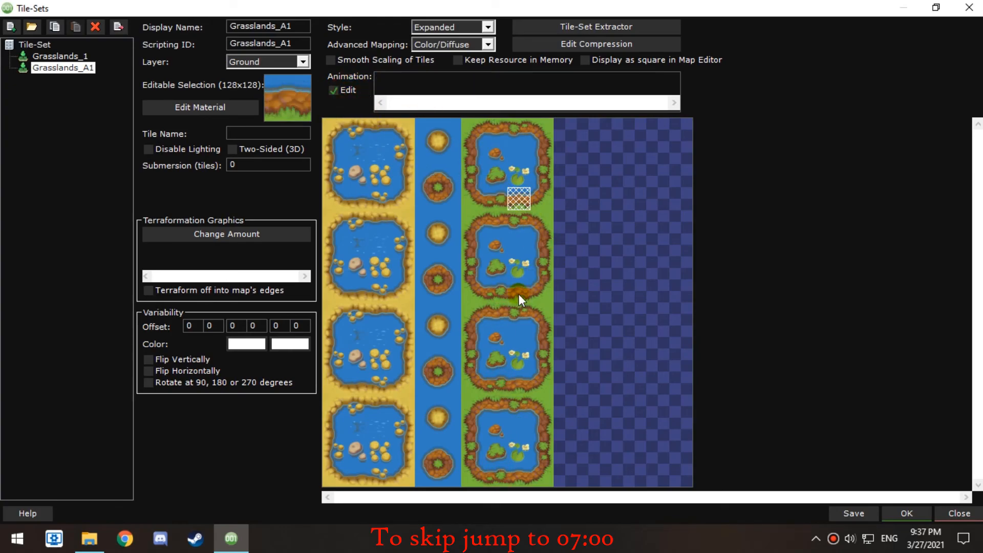
{"action": "left_click", "coordinate": [519, 297]}
{"action": "left_click", "coordinate": [518, 385]}
{"action": "left_click", "coordinate": [520, 475]}
Animate the bottom-right corner tile of the uppermost grass pond with the matching corners of the lower ponds, at 0.3
{"action": "left_click", "coordinate": [541, 199]}
{"action": "left_click", "coordinate": [541, 292]}
{"action": "left_click", "coordinate": [541, 384]}
{"action": "left_click", "coordinate": [542, 475]}
{"action": "left_click", "coordinate": [334, 90]}
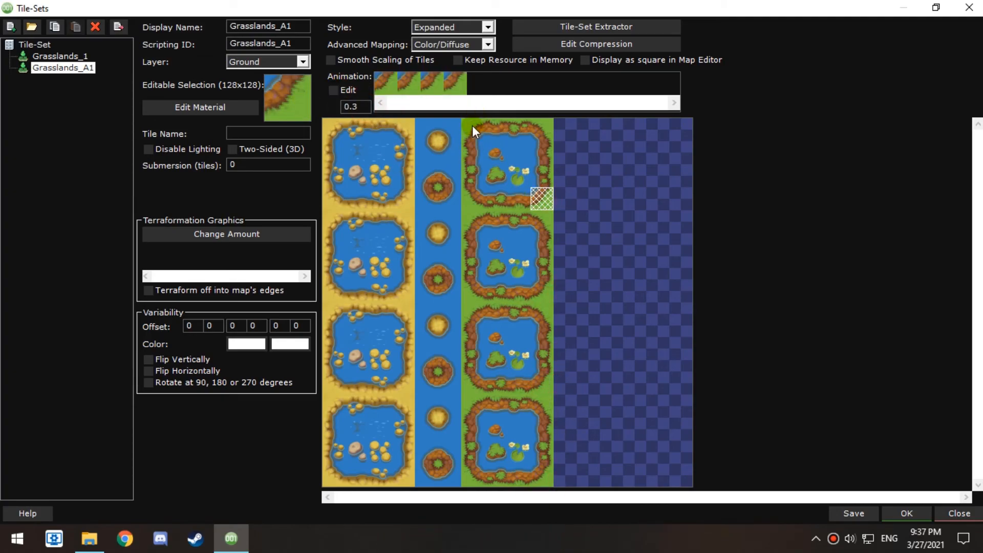
Check the animation settings of the uppermost grass pond's top-right corner and second-row tiles
{"action": "left_click", "coordinate": [541, 130]}
{"action": "left_click", "coordinate": [540, 150]}
{"action": "left_click", "coordinate": [518, 151]}
{"action": "left_click", "coordinate": [496, 151]}
{"action": "left_click", "coordinate": [472, 151]}
{"action": "left_click", "coordinate": [520, 151]}
Animate the lily pad tile of the uppermost grass pond with the lily pad tiles of the lower ponds, at 0.3
{"action": "left_click", "coordinate": [514, 178]}
{"action": "left_click", "coordinate": [343, 89]}
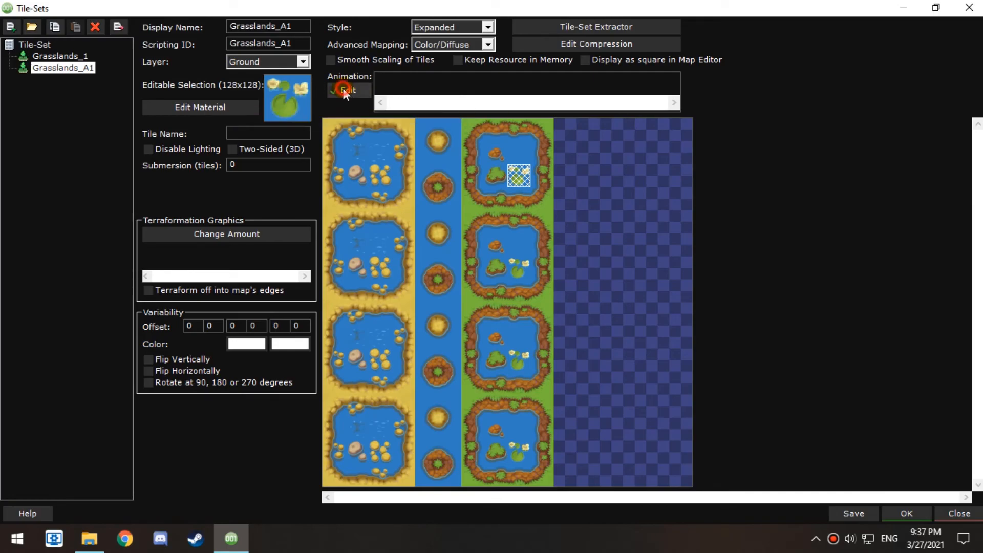
{"action": "left_click", "coordinate": [519, 269]}
{"action": "left_click", "coordinate": [514, 367]}
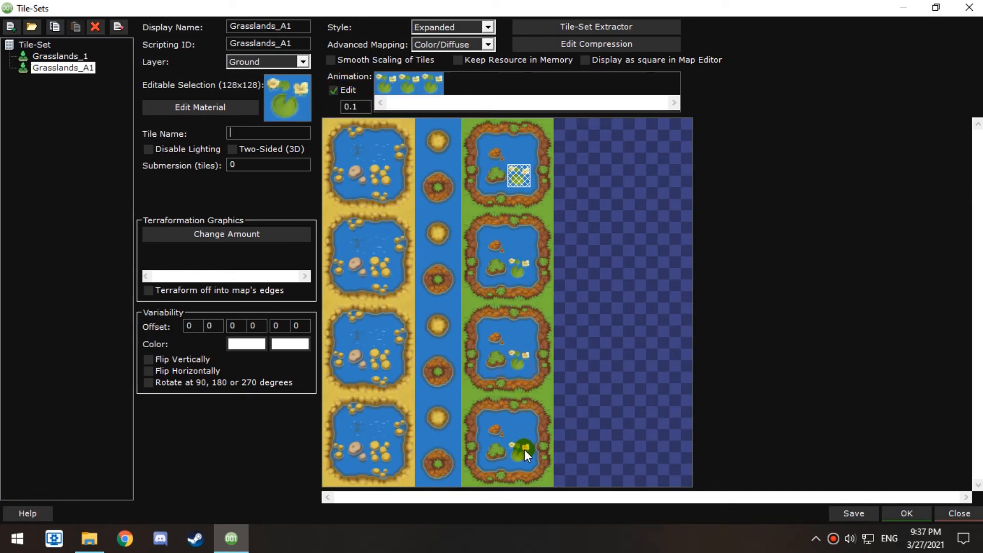
{"action": "left_click", "coordinate": [523, 449]}
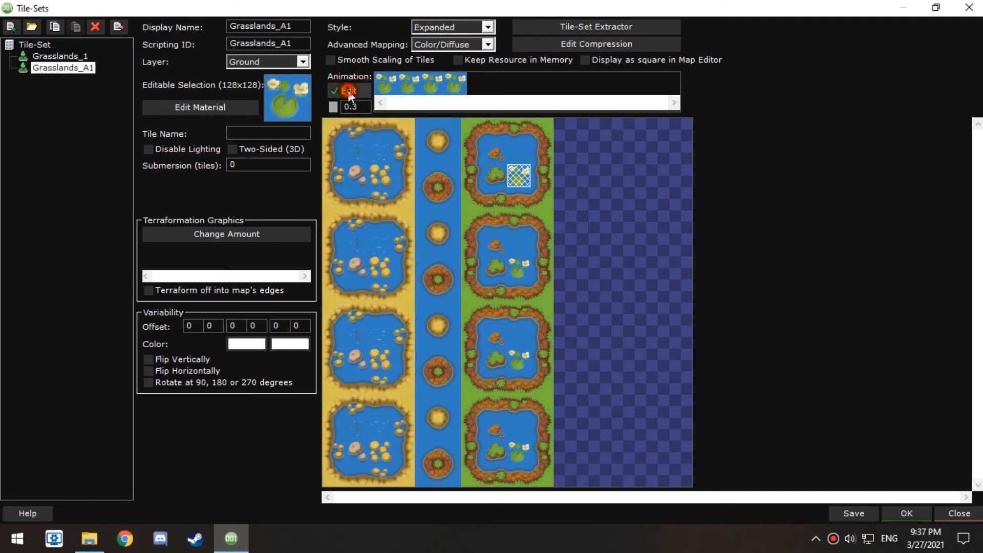
Animate the left-edge tile in the uppermost grass pond's third row with the matching tiles of the lower ponds, at 0.3
{"action": "left_click", "coordinate": [485, 173]}
{"action": "left_click", "coordinate": [471, 172]}
{"action": "left_click", "coordinate": [493, 197]}
{"action": "left_click", "coordinate": [476, 195]}
{"action": "left_click", "coordinate": [473, 176]}
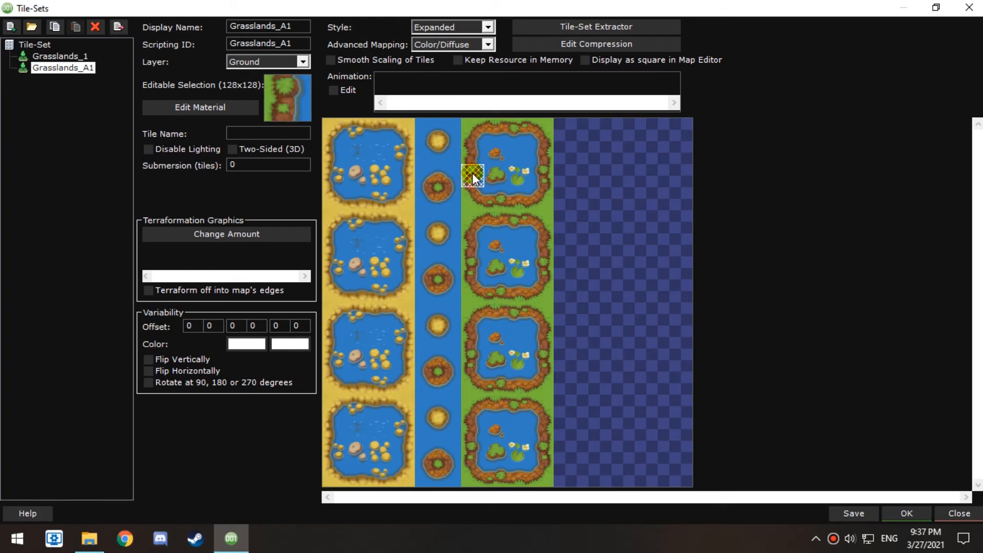
{"action": "left_click", "coordinate": [350, 90]}
{"action": "left_click", "coordinate": [468, 277]}
{"action": "left_click", "coordinate": [474, 322]}
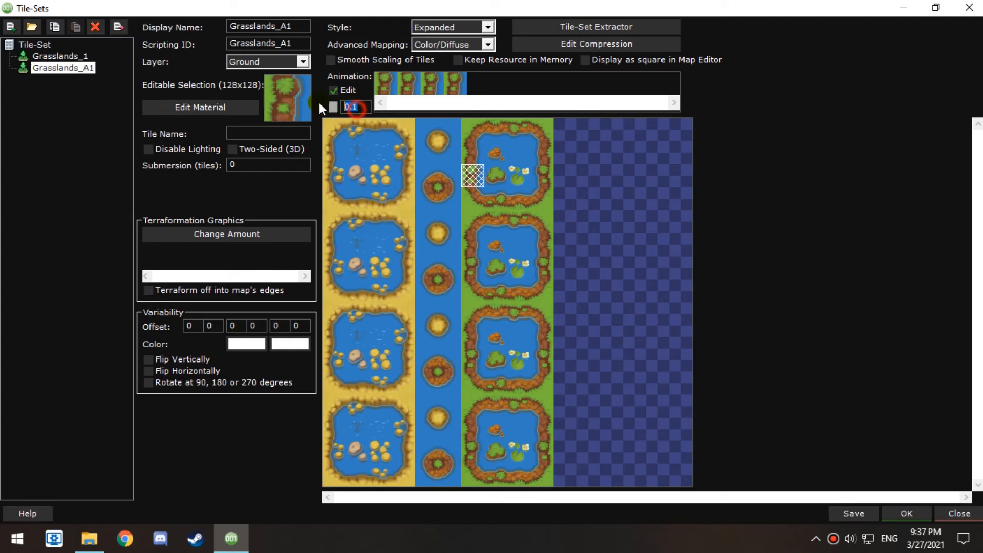
{"action": "type", "text": "0.3"}
{"action": "left_click", "coordinate": [348, 91]}
Animate the mossy green rock tile of the uppermost grass pond with its matching tiles in the ponds below, at 0.3
{"action": "left_click", "coordinate": [500, 174]}
{"action": "left_click", "coordinate": [333, 90]}
{"action": "left_click", "coordinate": [496, 263]}
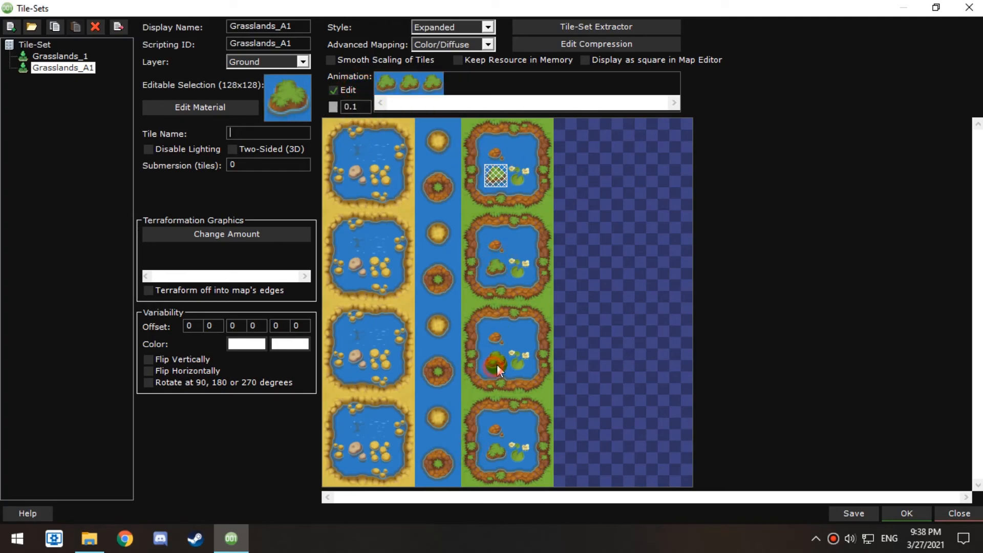
{"action": "type", "text": "0.3"}
{"action": "left_click", "coordinate": [333, 91]}
Accept the tile-set changes and switch the Test1 map's tile palette to the Grasslands_A1 water tiles
{"action": "key", "text": "Return"}
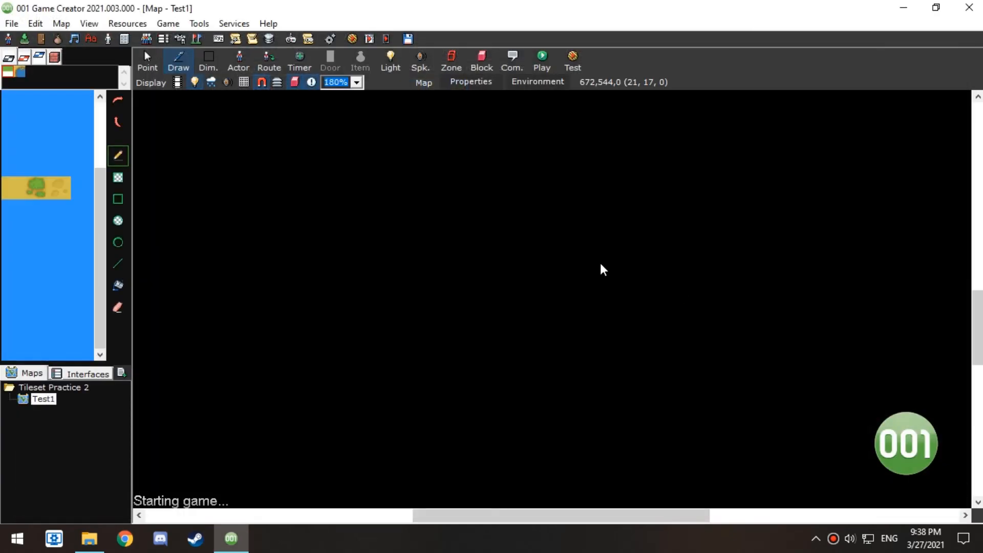
{"action": "middle_click_drag", "start_coordinate": [589, 247], "coordinate": [694, 121]}
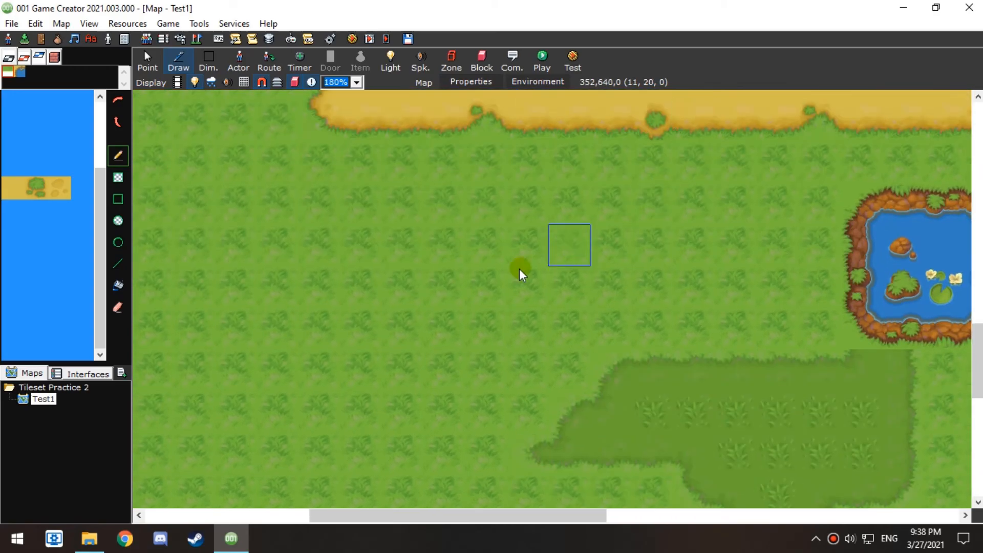
{"action": "left_click", "coordinate": [23, 75]}
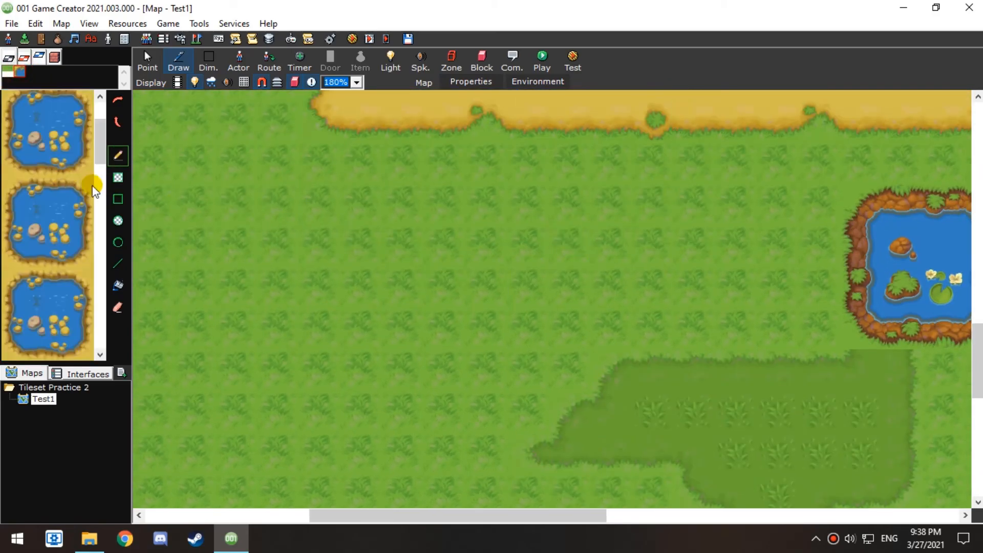
Draw a complete grass pond below the sand area, west of the existing pond, from the Grasslands_A1 right-half and left-half pond tiles
{"action": "left_click_drag", "start_coordinate": [99, 149], "coordinate": [99, 230]}
{"action": "left_click", "coordinate": [26, 248]}
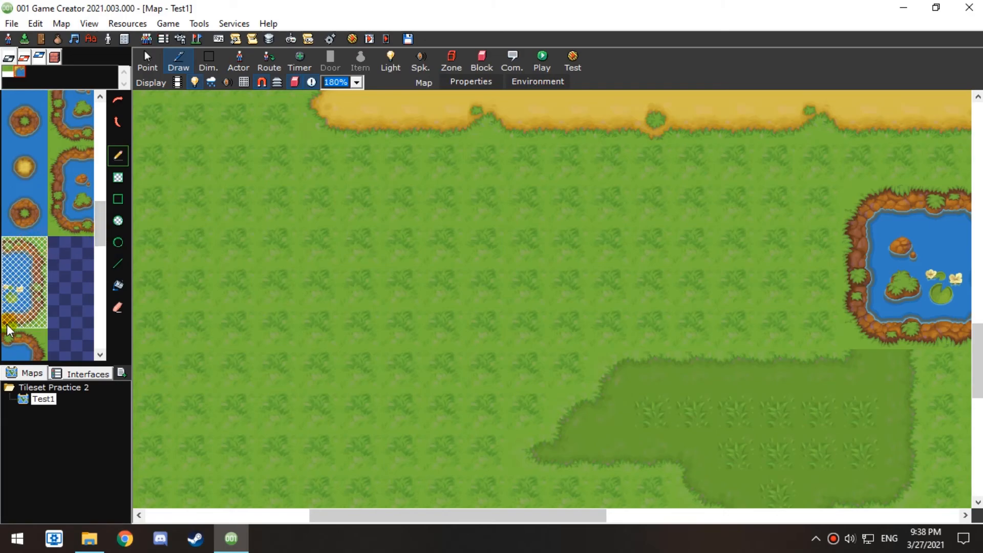
{"action": "left_click", "coordinate": [375, 219]}
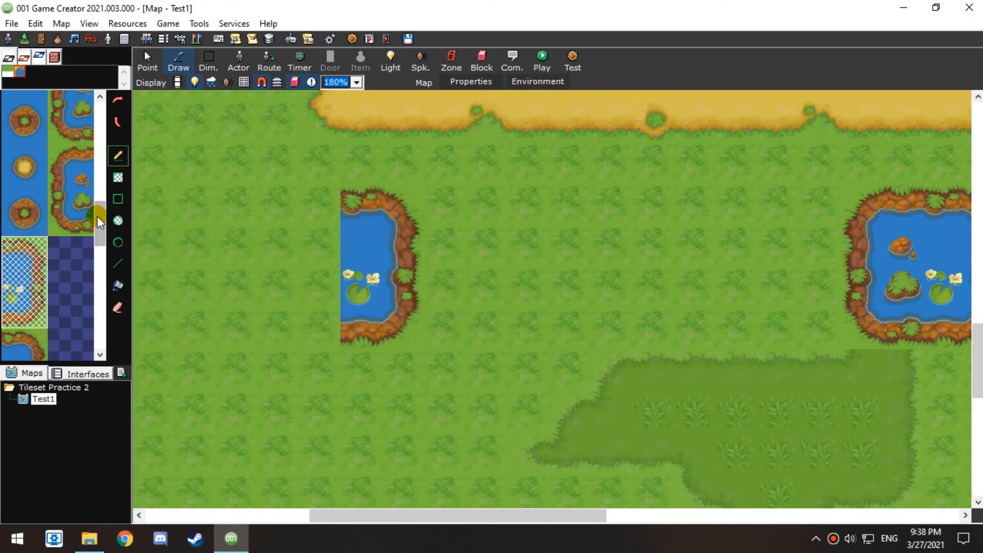
{"action": "scroll", "coordinate": [86, 161], "scroll_direction": "up", "scroll_amount": 5}
{"action": "left_click_drag", "start_coordinate": [86, 161], "coordinate": [61, 210]}
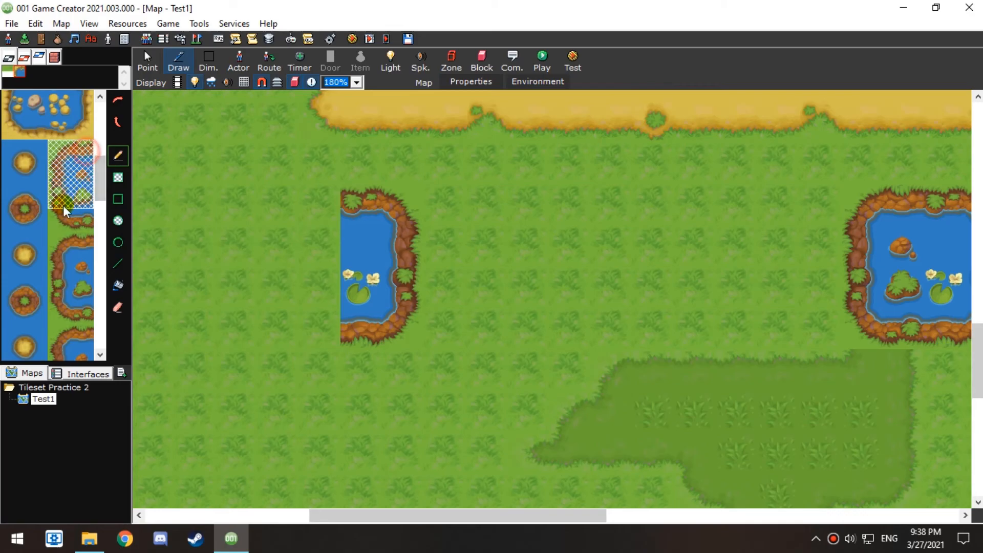
{"action": "left_click", "coordinate": [262, 222]}
Examine the newly placed grass pond on the map and the Grasslands_A1 tile-set settings
{"action": "middle_click_drag", "start_coordinate": [468, 257], "coordinate": [563, 288]}
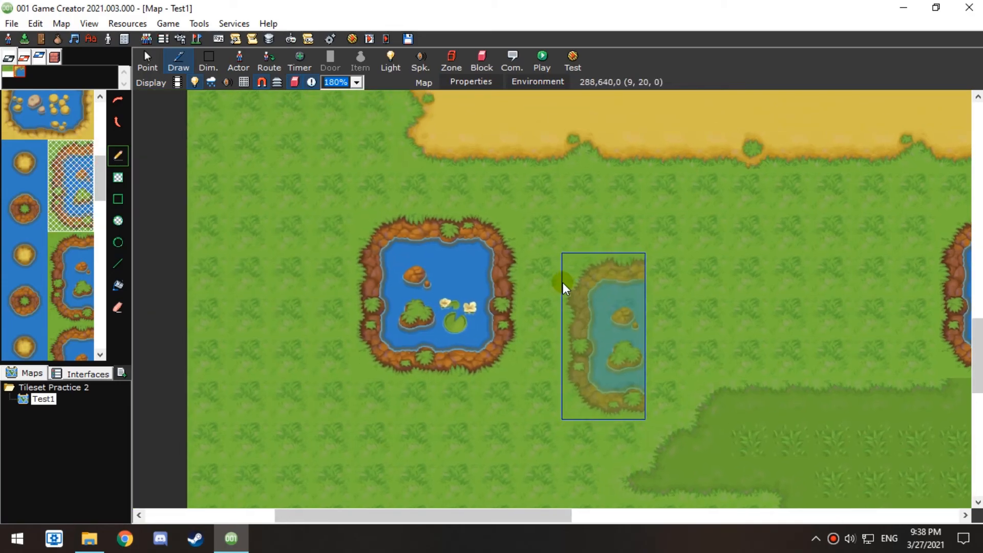
{"action": "scroll", "coordinate": [564, 287], "scroll_direction": "up", "scroll_amount": 1}
{"action": "middle_click_drag", "start_coordinate": [570, 343], "coordinate": [530, 262]}
{"action": "middle_click_drag", "start_coordinate": [516, 202], "coordinate": [560, 284]}
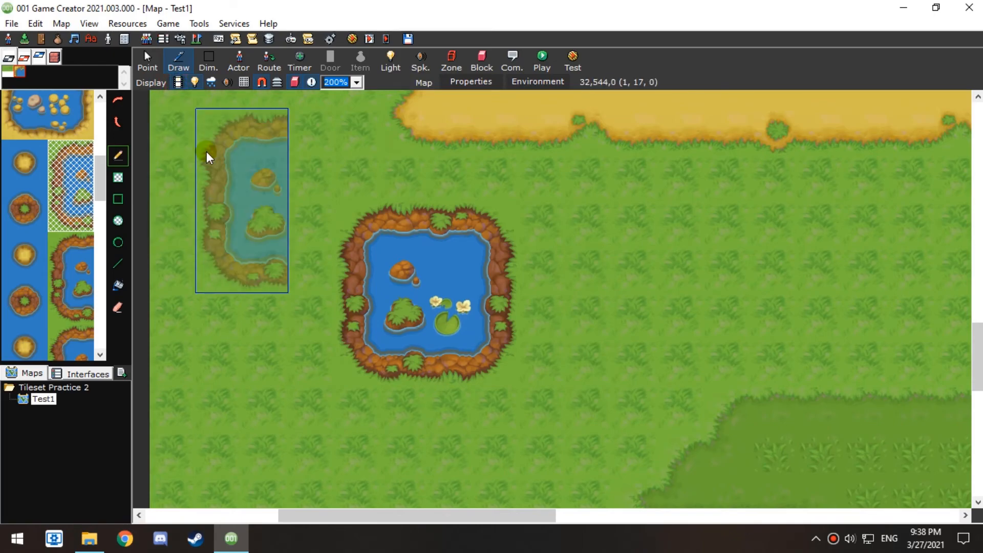
{"action": "scroll", "coordinate": [680, 279], "scroll_direction": "up", "scroll_amount": 1}
{"action": "scroll", "coordinate": [681, 279], "scroll_direction": "up", "scroll_amount": 4}
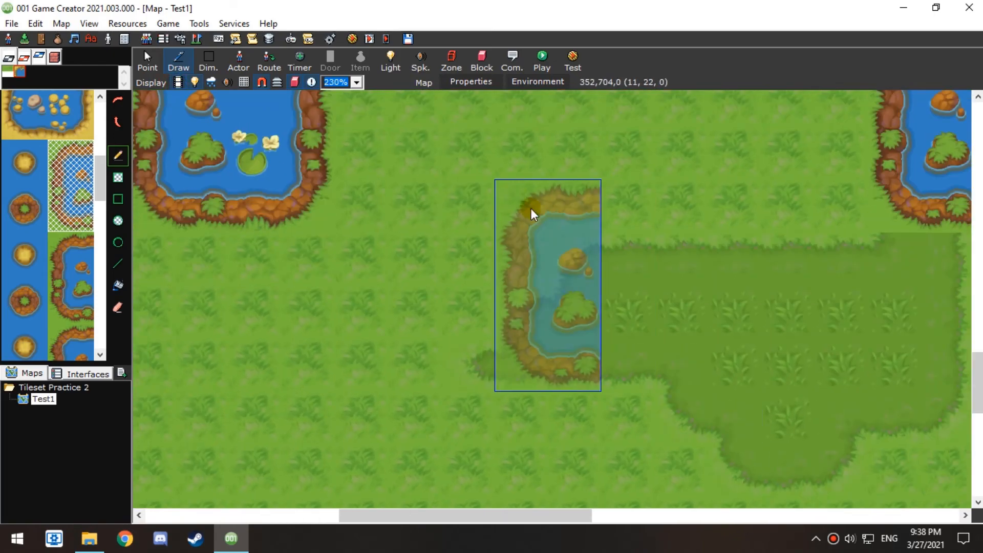
{"action": "middle_click_drag", "start_coordinate": [466, 128], "coordinate": [490, 164]}
{"action": "middle_click_drag", "start_coordinate": [594, 237], "coordinate": [660, 291]}
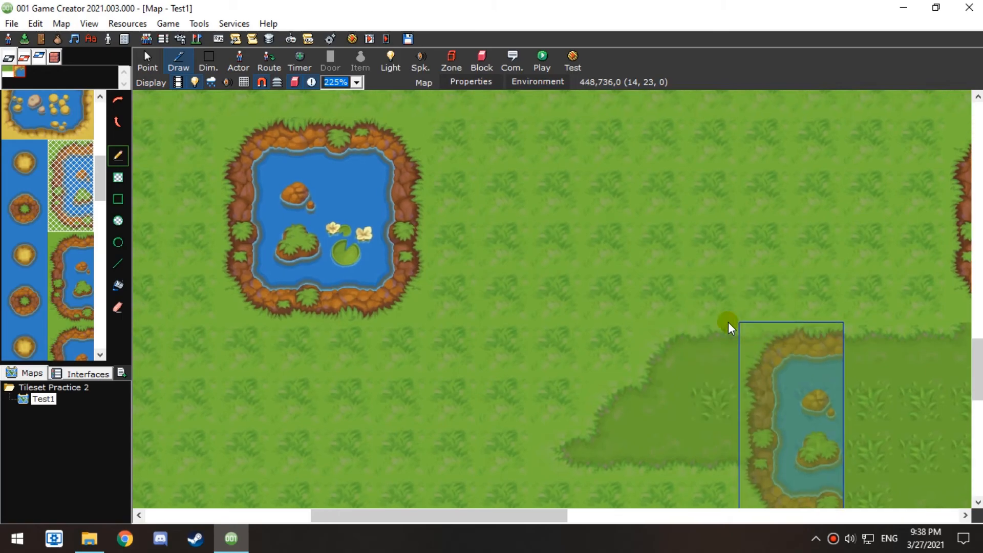
{"action": "right_click", "coordinate": [650, 290]}
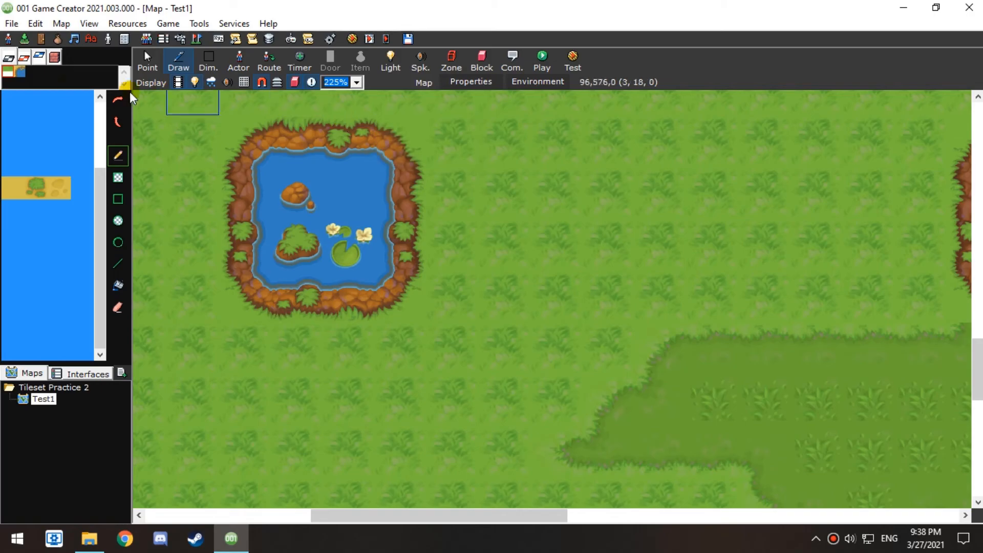
{"action": "left_click", "coordinate": [24, 44]}
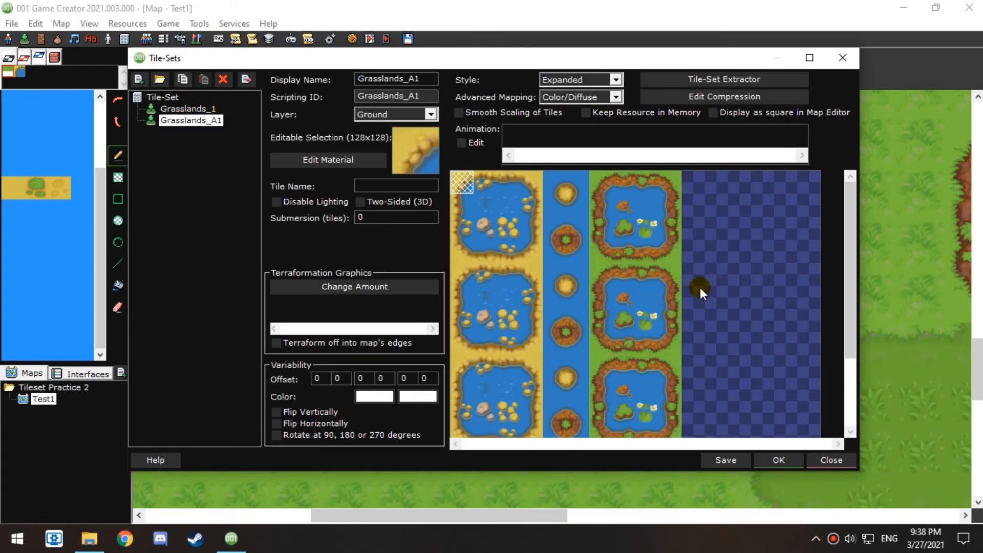
{"action": "left_click", "coordinate": [825, 458]}
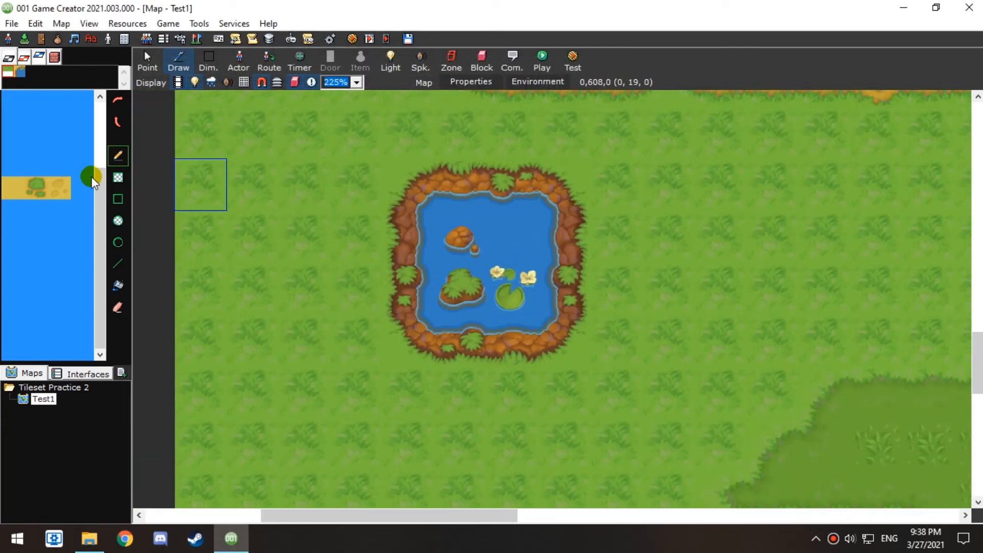
Place the grass pond's upper-right corner and adjoining edge tile just south of the dark grass patch to start a large pond
{"action": "left_click", "coordinate": [23, 56]}
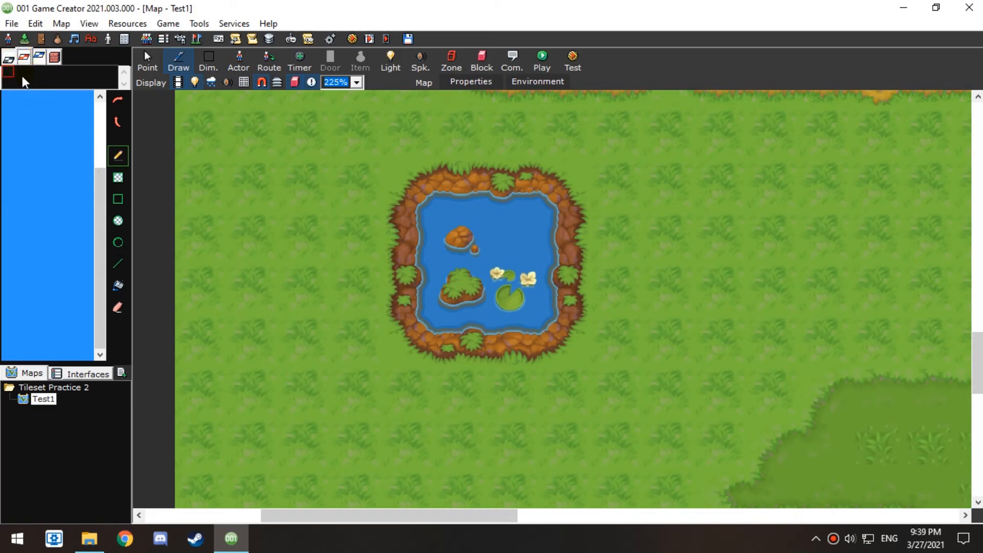
{"action": "left_click_drag", "start_coordinate": [104, 139], "coordinate": [101, 242]}
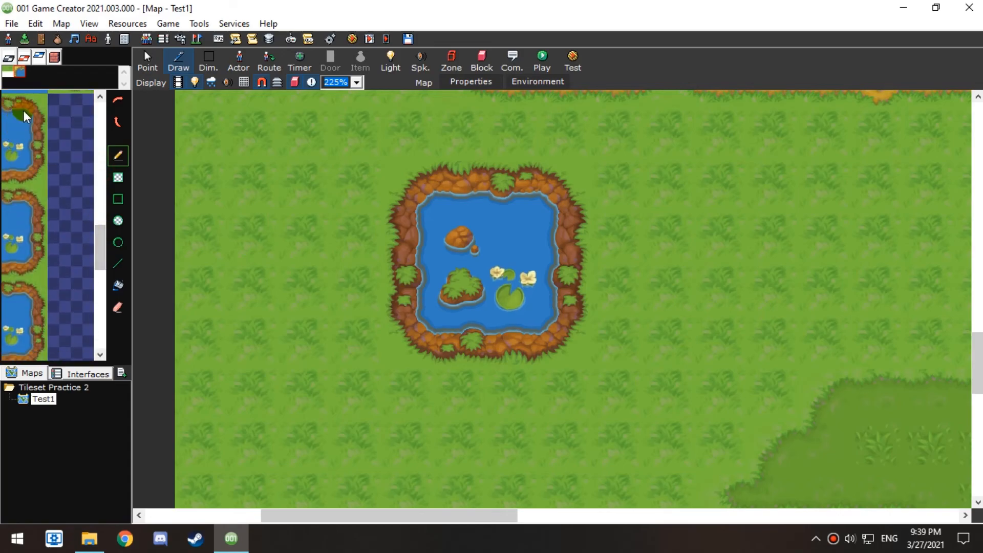
{"action": "left_click_drag", "start_coordinate": [33, 107], "coordinate": [33, 121]}
{"action": "middle_click_drag", "start_coordinate": [749, 291], "coordinate": [442, 29]}
{"action": "left_click", "coordinate": [513, 274]}
{"action": "middle_click_drag", "start_coordinate": [457, 155], "coordinate": [507, 317]}
{"action": "scroll", "coordinate": [507, 318], "scroll_direction": "down", "scroll_amount": 2}
{"action": "middle_click_drag", "start_coordinate": [678, 364], "coordinate": [573, 76]}
{"action": "scroll", "coordinate": [563, 224], "scroll_direction": "down", "scroll_amount": 1}
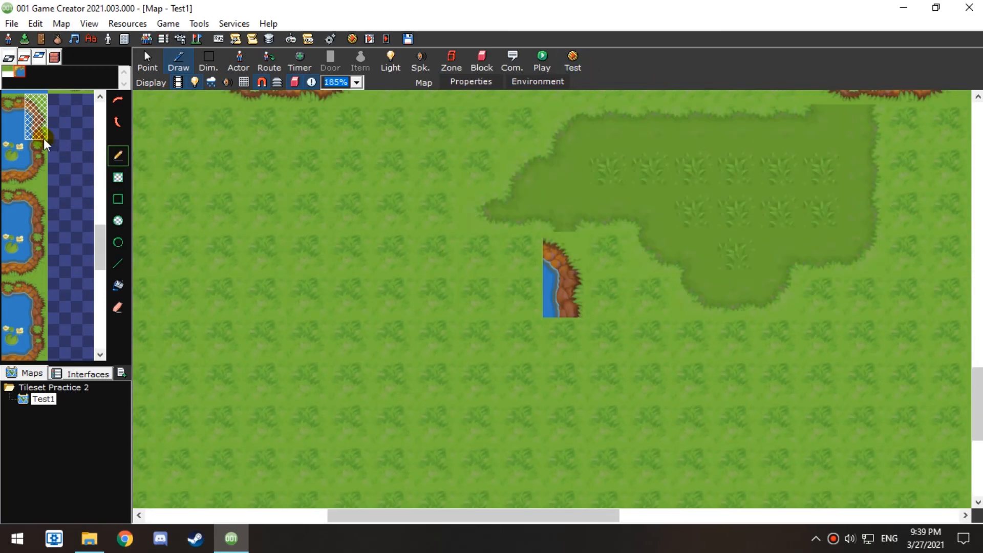
Extend the large pond's east bank downward with the grass pond's two right-edge tiles
{"action": "left_click_drag", "start_coordinate": [36, 128], "coordinate": [36, 151]}
{"action": "scroll", "coordinate": [555, 327], "scroll_direction": "down", "scroll_amount": 1}
{"action": "mouse_move", "coordinate": [552, 324]}
{"action": "middle_mouse_down"}
{"action": "mouse_move", "coordinate": [642, 22]}
{"action": "mouse_move", "coordinate": [619, 158]}
{"action": "middle_mouse_up"}
{"action": "left_click_drag", "start_coordinate": [633, 180], "coordinate": [632, 300]}
Place the large pond's lower-right corner and draw its south bank westward, about 8 tiles long
{"action": "left_click", "coordinate": [35, 174]}
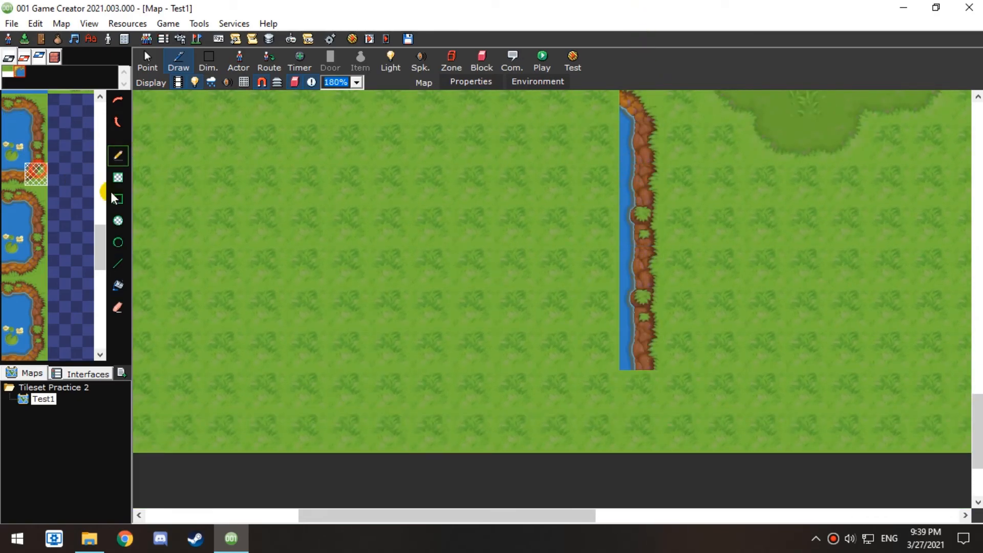
{"action": "left_click", "coordinate": [635, 385]}
{"action": "left_click", "coordinate": [13, 174]}
{"action": "left_click_drag", "start_coordinate": [653, 384], "coordinate": [307, 384]}
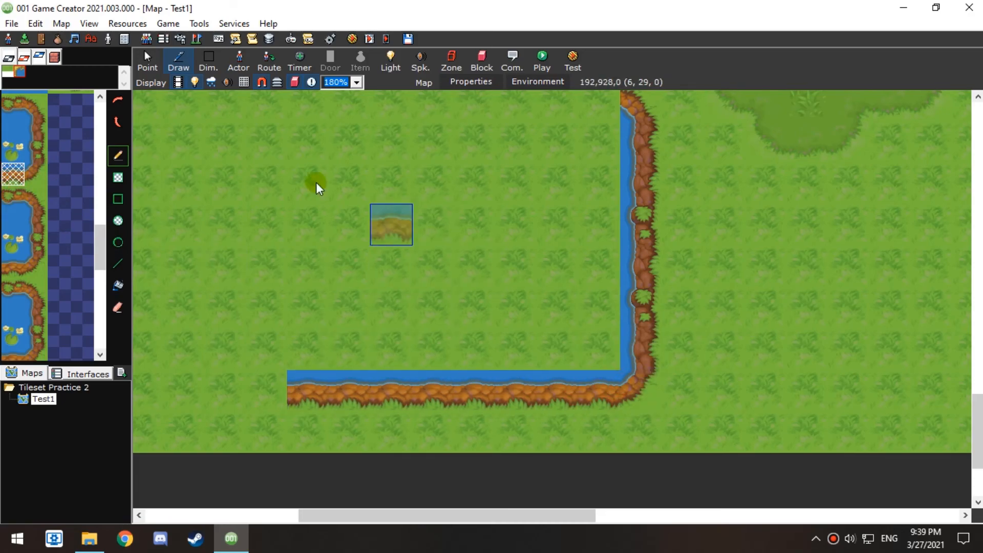
Fill the large pond's interior with the plain water tile as a filled rectangle about 8 by 6 tiles
{"action": "left_click", "coordinate": [13, 128]}
{"action": "left_click", "coordinate": [118, 178]}
{"action": "left_click_drag", "start_coordinate": [610, 364], "coordinate": [310, 143]}
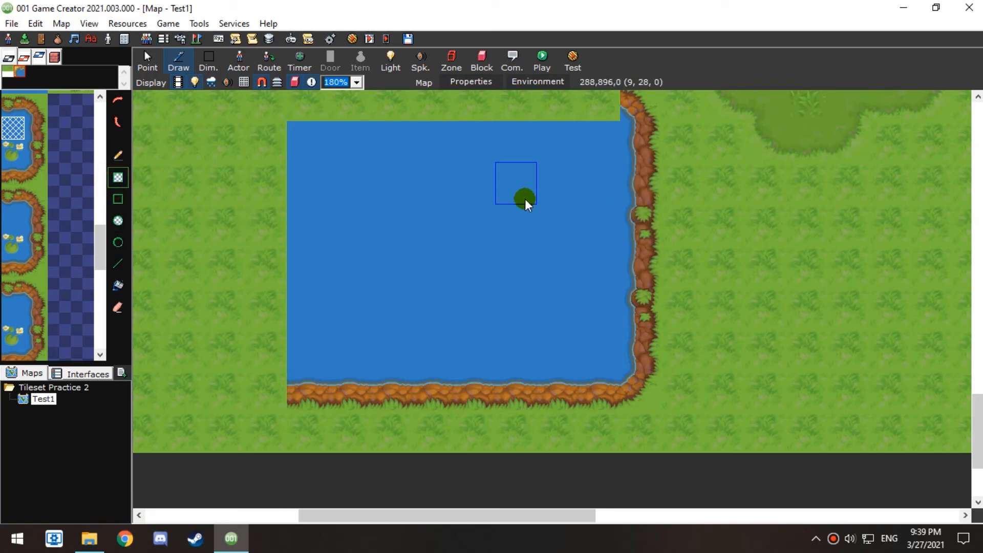
{"action": "middle_click_drag", "start_coordinate": [528, 200], "coordinate": [624, 270]}
Draw the large pond's north bank with the grass pond's upper-edge tile and place its upper-left corner
{"action": "left_click_drag", "start_coordinate": [16, 105], "coordinate": [42, 105]}
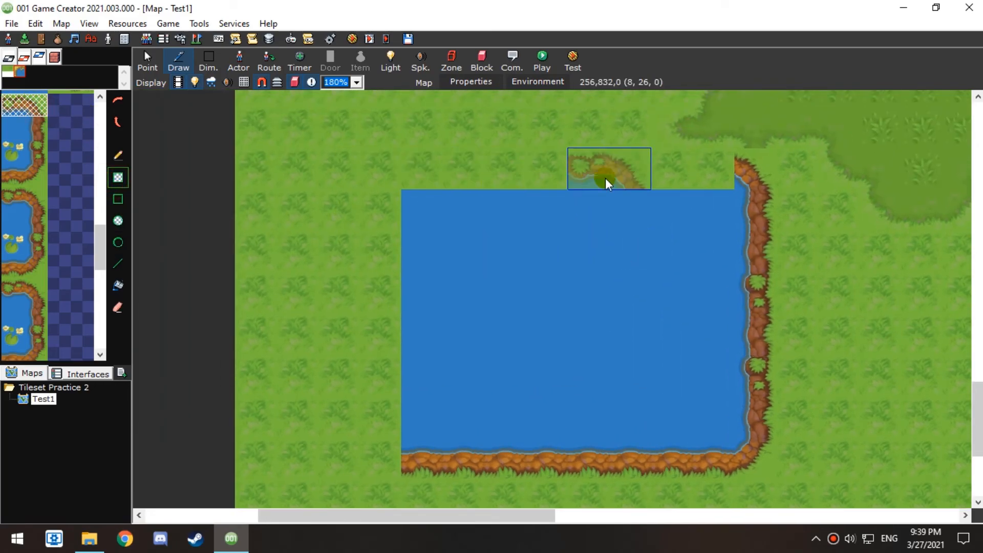
{"action": "left_click", "coordinate": [13, 105]}
{"action": "left_click_drag", "start_coordinate": [714, 171], "coordinate": [402, 184]}
{"action": "left_click_drag", "start_coordinate": [101, 241], "coordinate": [53, 236]}
{"action": "left_click", "coordinate": [379, 177]}
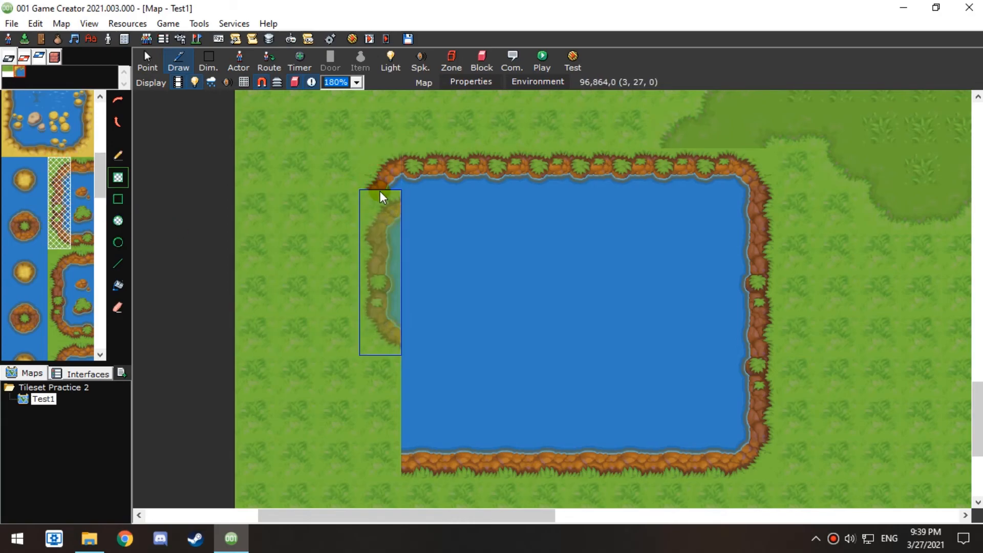
Draw the large pond's west bank with the two left-edge tiles and close it with the lower-left corner tile
{"action": "left_click_drag", "start_coordinate": [59, 187], "coordinate": [56, 223]}
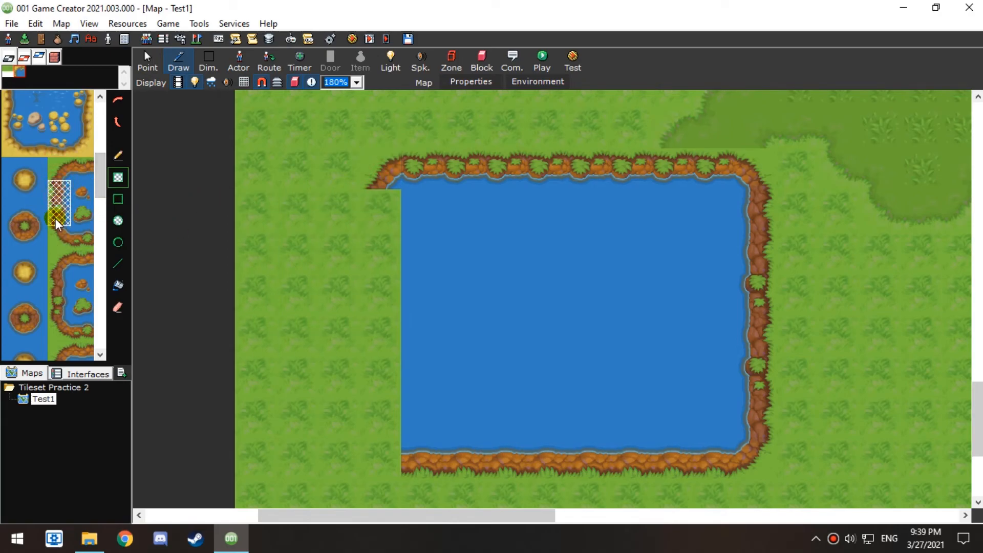
{"action": "left_click", "coordinate": [376, 224]}
{"action": "left_click_drag", "start_coordinate": [390, 258], "coordinate": [372, 430]}
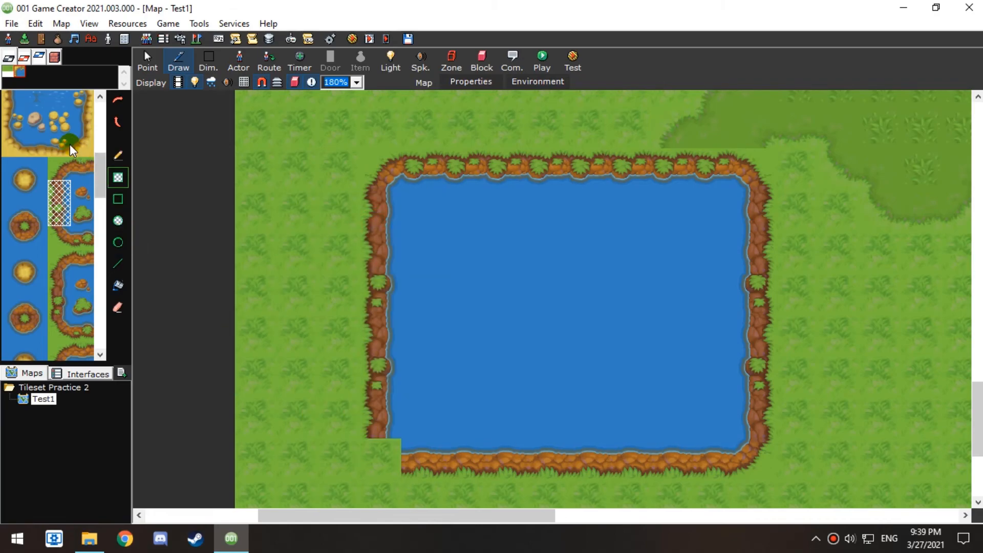
{"action": "left_click", "coordinate": [59, 237]}
{"action": "left_click", "coordinate": [118, 155]}
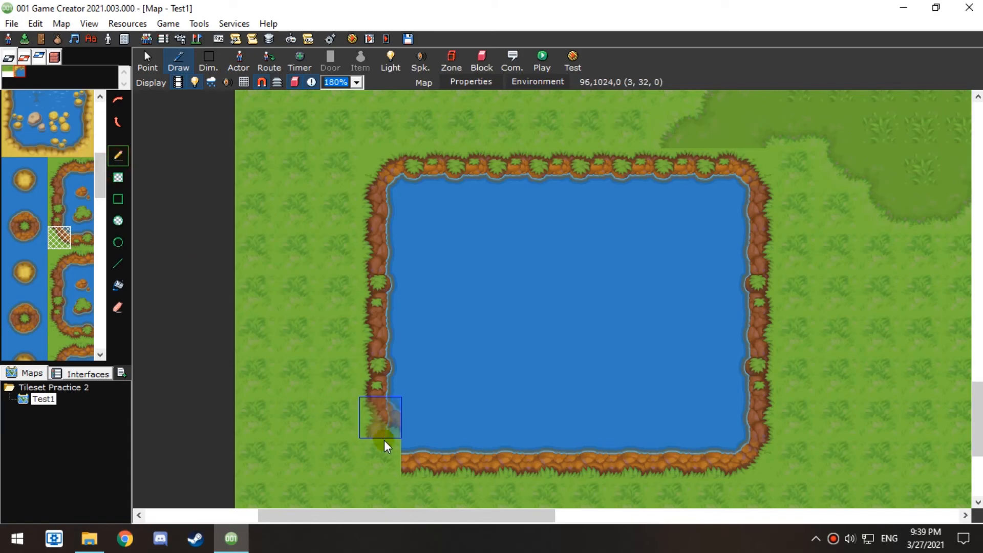
{"action": "left_click", "coordinate": [383, 456]}
Inspect the finished large pond, the smaller ponds and the surrounding terrain on the Test1 map
{"action": "middle_click_drag", "start_coordinate": [737, 287], "coordinate": [614, 270]}
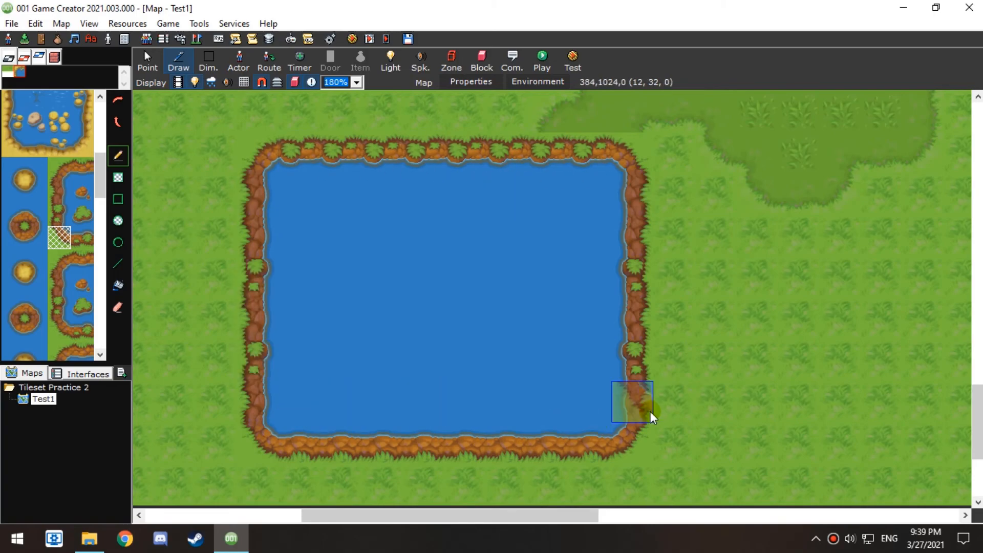
{"action": "scroll", "coordinate": [645, 331], "scroll_direction": "up", "scroll_amount": 1}
{"action": "middle_click_drag", "start_coordinate": [593, 269], "coordinate": [722, 473]}
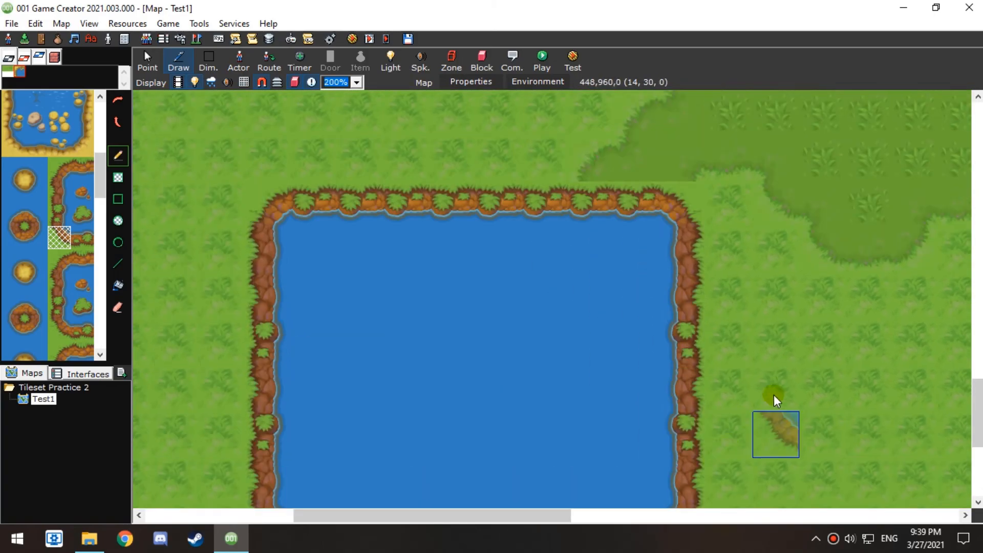
{"action": "middle_click_drag", "start_coordinate": [754, 388], "coordinate": [707, 394]}
{"action": "scroll", "coordinate": [662, 287], "scroll_direction": "down", "scroll_amount": 3}
{"action": "middle_click_drag", "start_coordinate": [662, 172], "coordinate": [640, 331]}
{"action": "middle_click_drag", "start_coordinate": [559, 382], "coordinate": [590, 235]}
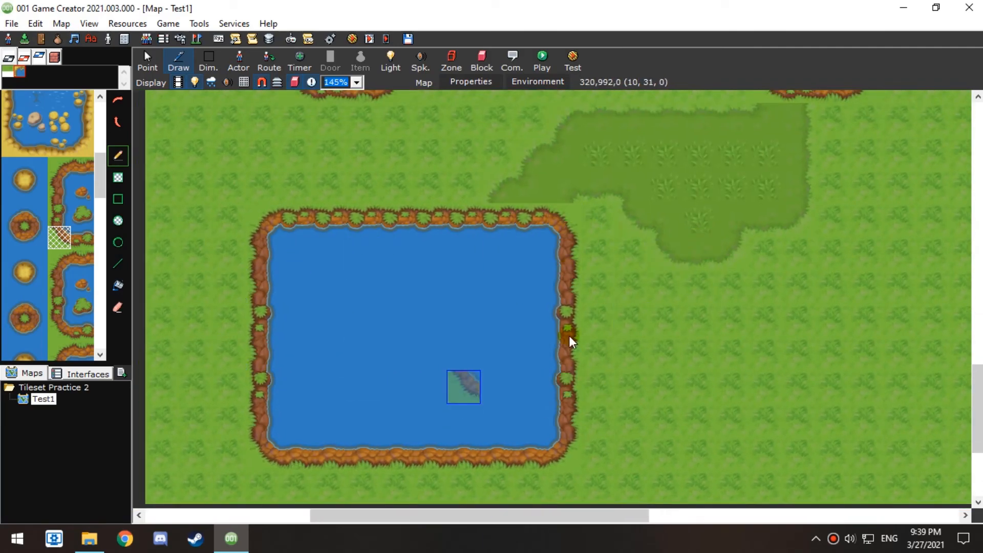
{"action": "middle_click_drag", "start_coordinate": [820, 323], "coordinate": [467, 394]}
{"action": "middle_click_drag", "start_coordinate": [452, 335], "coordinate": [730, 389]}
{"action": "middle_click_drag", "start_coordinate": [686, 221], "coordinate": [575, 401]}
{"action": "mouse_move", "coordinate": [619, 262]}
{"action": "middle_mouse_down"}
{"action": "mouse_move", "coordinate": [567, 329]}
{"action": "mouse_move", "coordinate": [481, 410]}
{"action": "middle_mouse_up"}
{"action": "middle_click_drag", "start_coordinate": [615, 226], "coordinate": [570, 400]}
{"action": "mouse_move", "coordinate": [479, 243]}
{"action": "middle_mouse_down"}
{"action": "mouse_move", "coordinate": [546, 281]}
{"action": "mouse_move", "coordinate": [384, 329]}
{"action": "mouse_move", "coordinate": [713, 199]}
{"action": "mouse_move", "coordinate": [733, 237]}
{"action": "mouse_move", "coordinate": [639, 260]}
{"action": "mouse_move", "coordinate": [532, 396]}
{"action": "mouse_move", "coordinate": [731, 213]}
{"action": "mouse_move", "coordinate": [606, 352]}
{"action": "middle_mouse_up"}
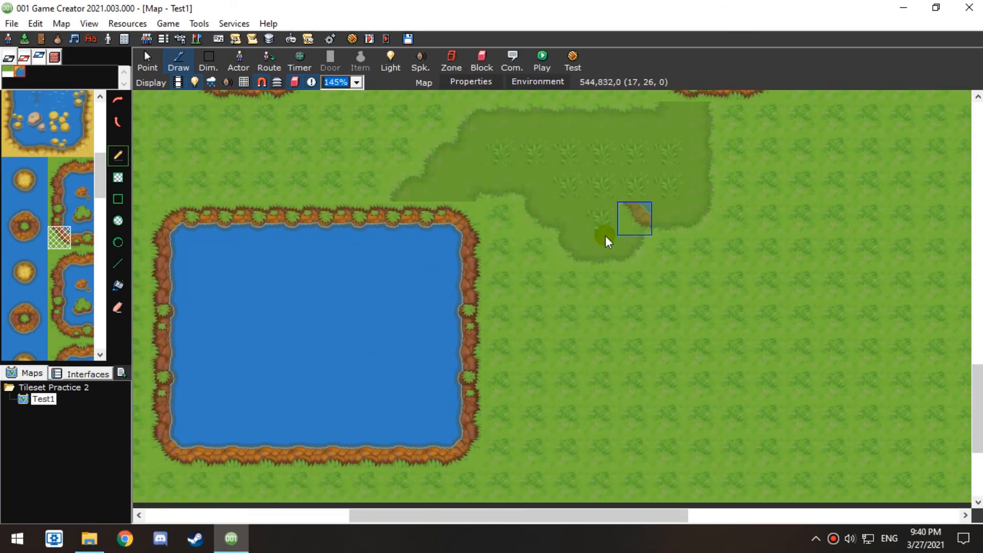
{"action": "middle_click_drag", "start_coordinate": [623, 221], "coordinate": [577, 333]}
{"action": "middle_click_drag", "start_coordinate": [548, 217], "coordinate": [759, 254]}
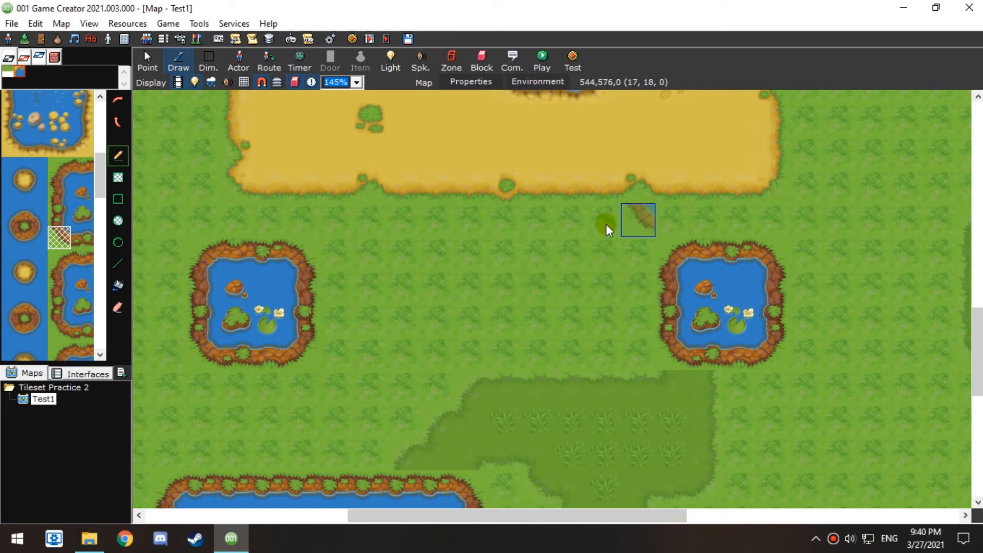
{"action": "middle_click_drag", "start_coordinate": [632, 215], "coordinate": [230, 198]}
Copy the plain water tile of Grasslands_A1's uppermost grass pond into the first empty tile beside that pond
{"action": "left_click", "coordinate": [42, 40]}
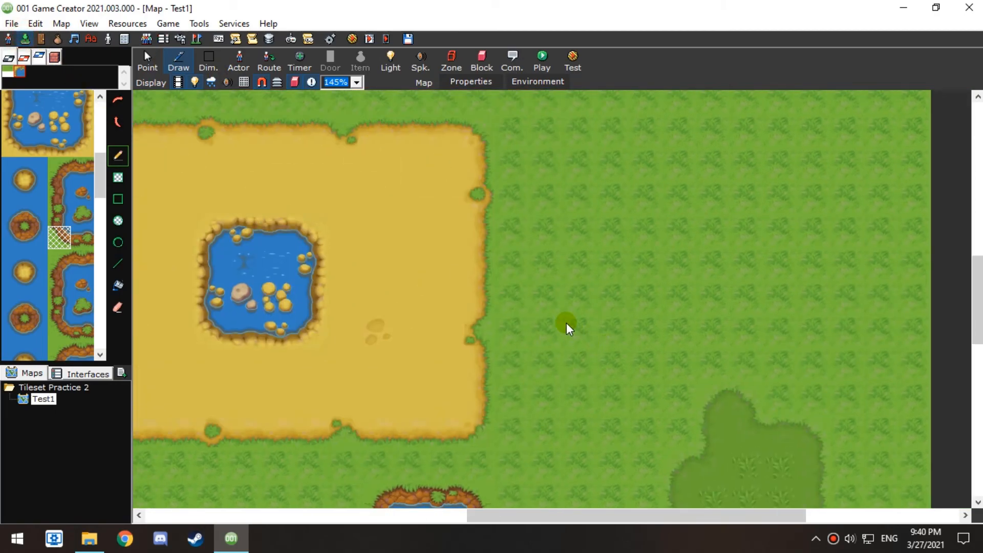
{"action": "left_click", "coordinate": [194, 120]}
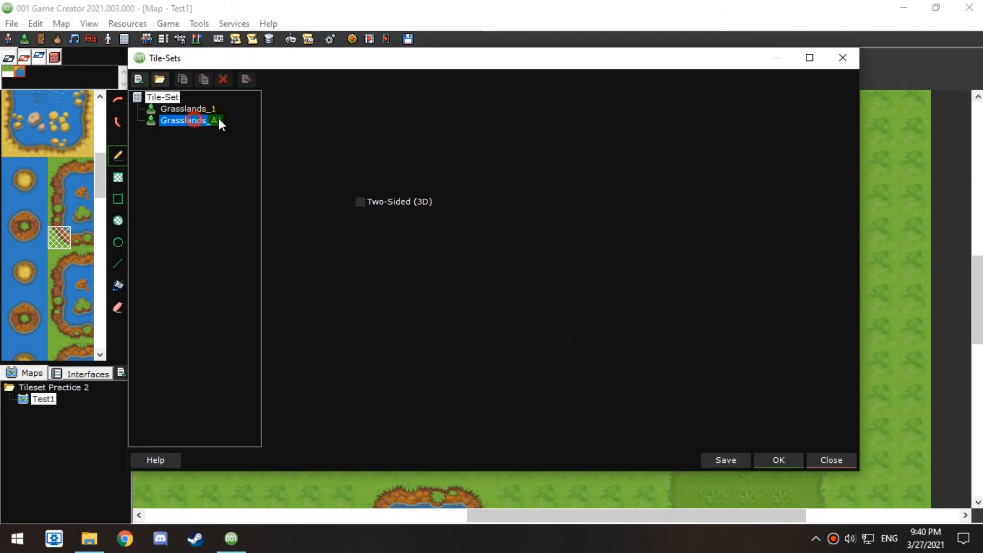
{"action": "left_click", "coordinate": [809, 57]}
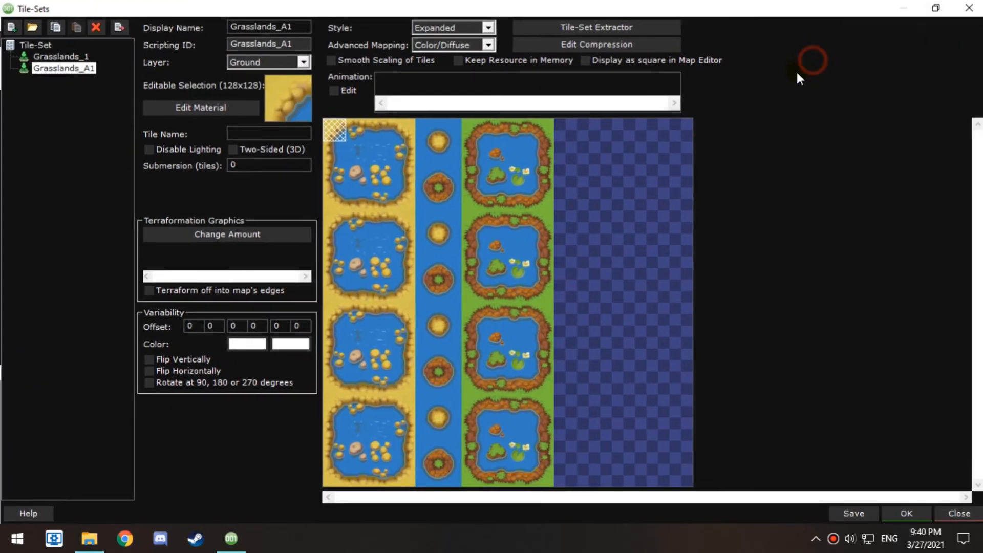
{"action": "left_click", "coordinate": [515, 148]}
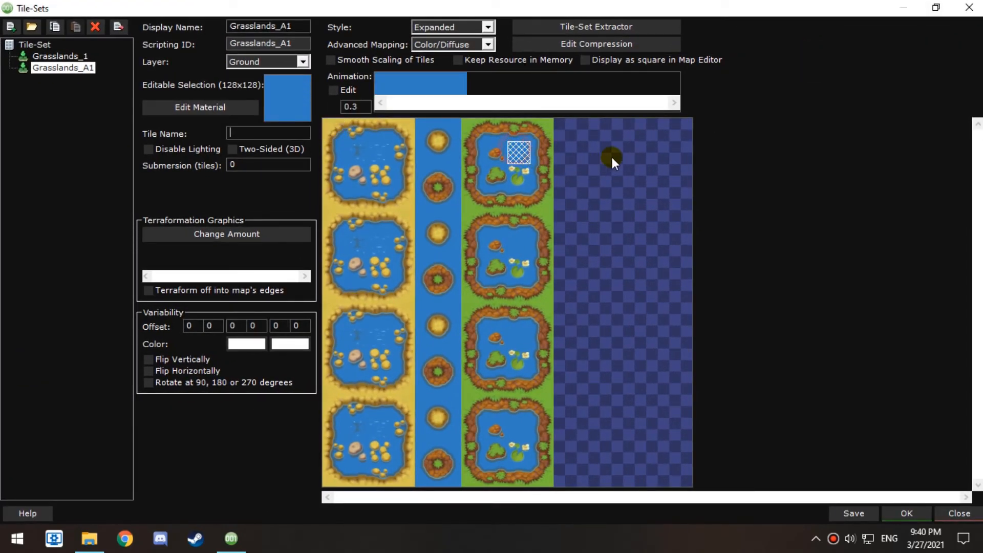
{"action": "right_click", "coordinate": [522, 152]}
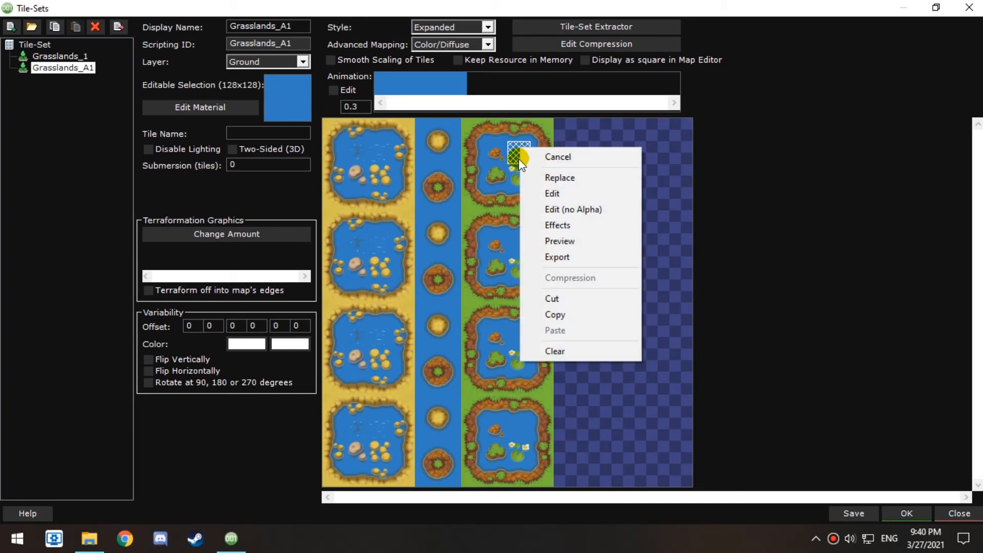
{"action": "left_click", "coordinate": [555, 314]}
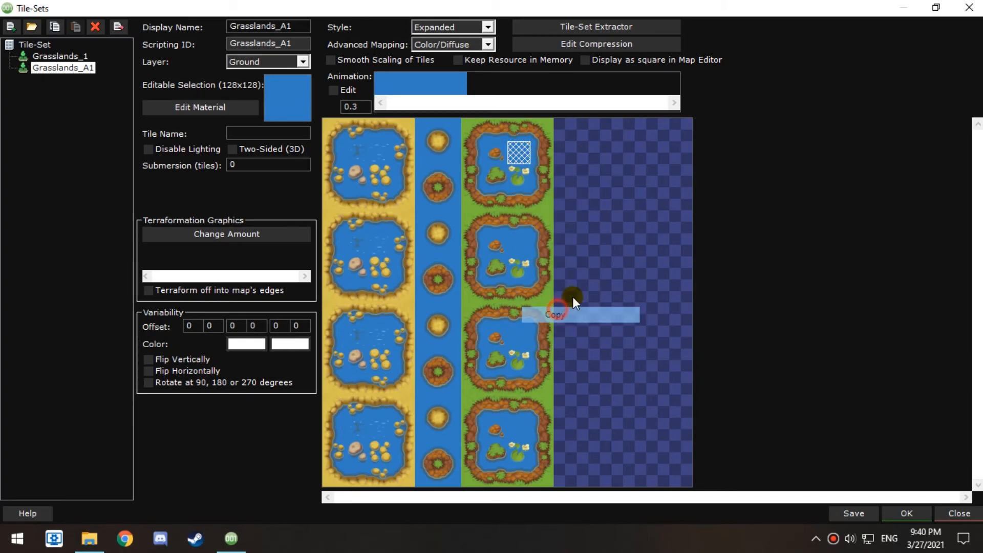
{"action": "left_click", "coordinate": [572, 133]}
{"action": "right_click", "coordinate": [584, 133]}
{"action": "left_click", "coordinate": [619, 314]}
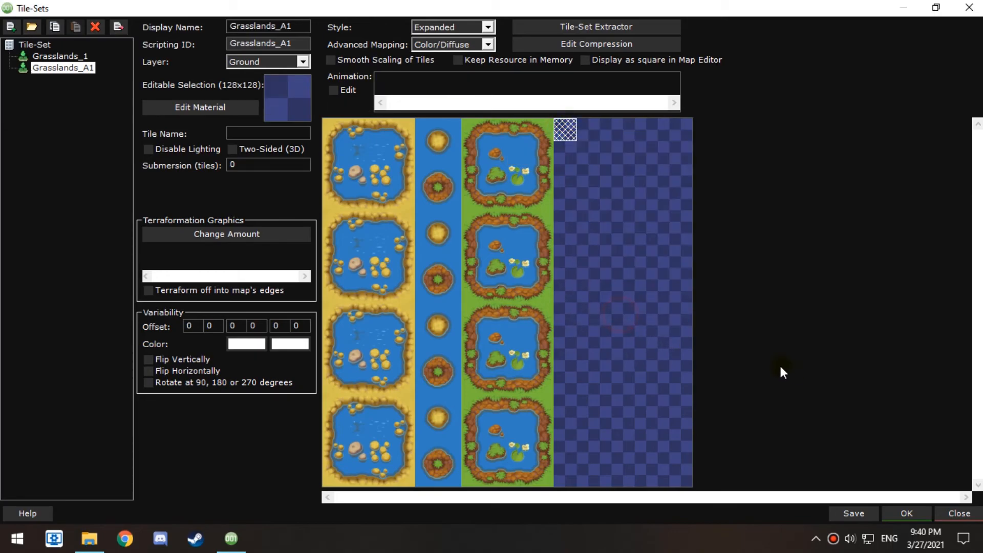
Remove all animation frames from the copied water tile
{"action": "left_click", "coordinate": [523, 151]}
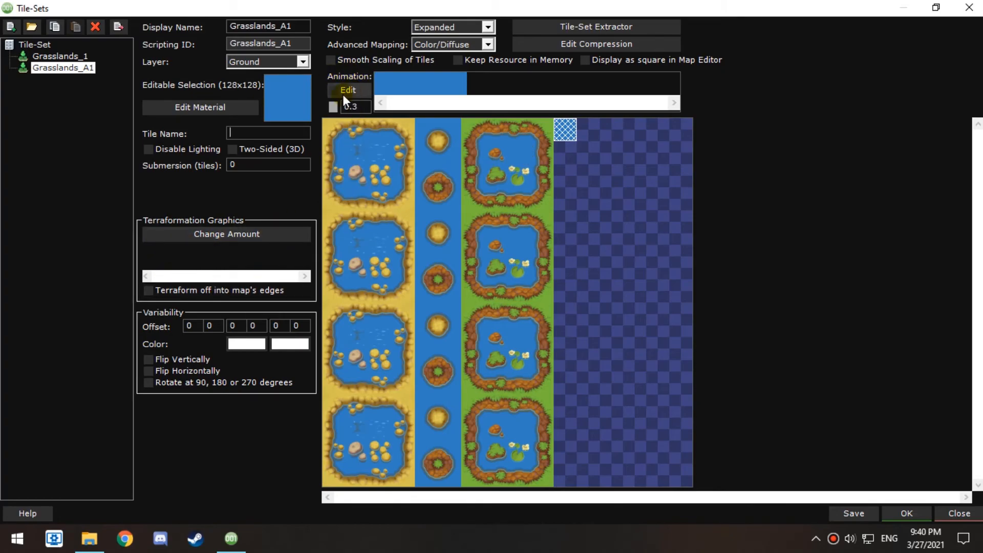
{"action": "left_click", "coordinate": [385, 88]}
{"action": "right_click", "coordinate": [429, 87]}
{"action": "right_click", "coordinate": [418, 88]}
{"action": "right_click", "coordinate": [411, 87]}
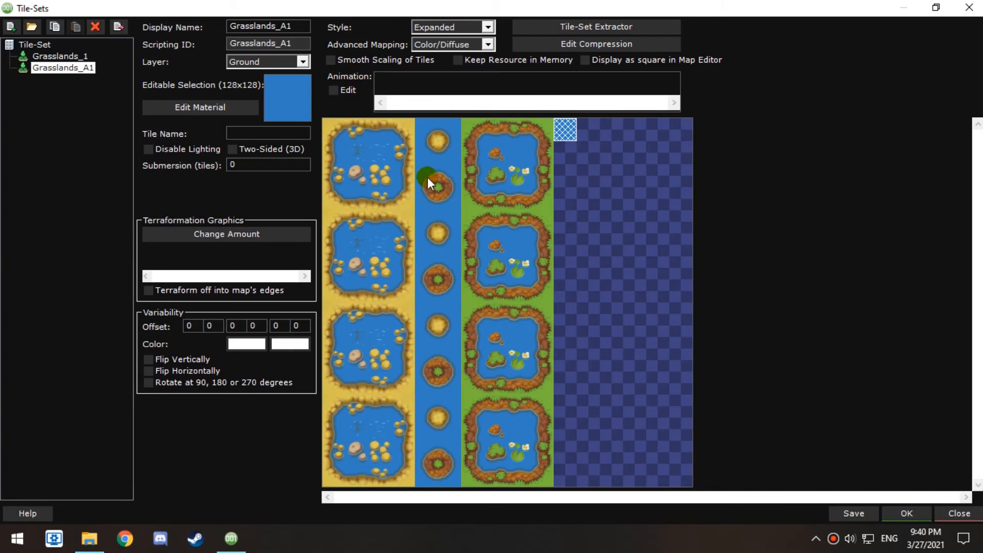
Set the number of terraformation graphics for the copied plain water tile to 1
{"action": "left_click", "coordinate": [568, 136]}
{"action": "left_click", "coordinate": [221, 236]}
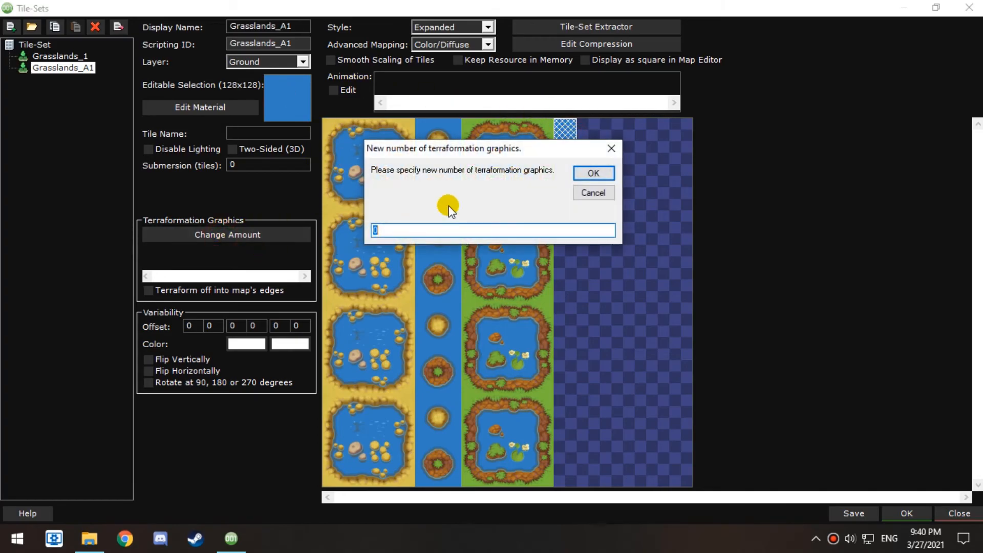
{"action": "left_click", "coordinate": [403, 229]}
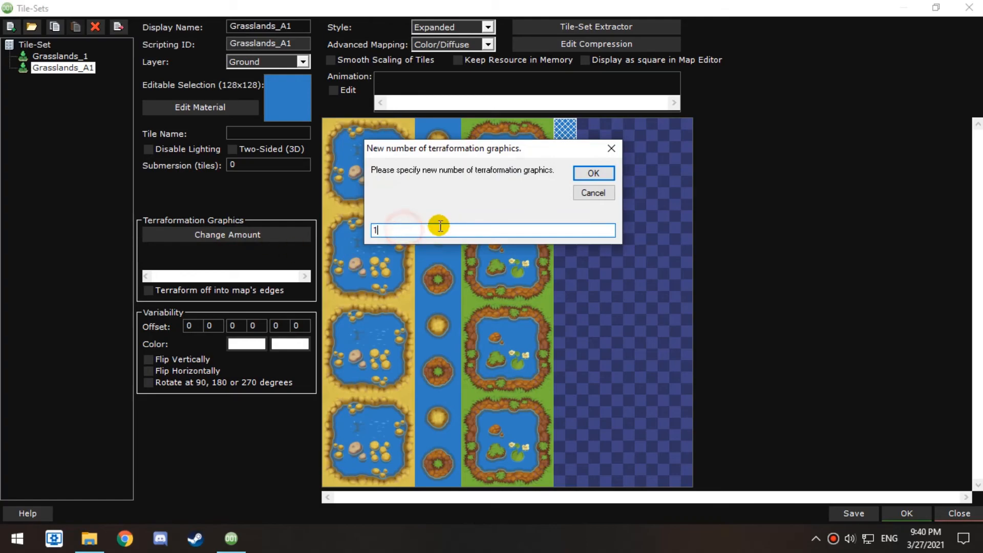
{"action": "left_click", "coordinate": [591, 174]}
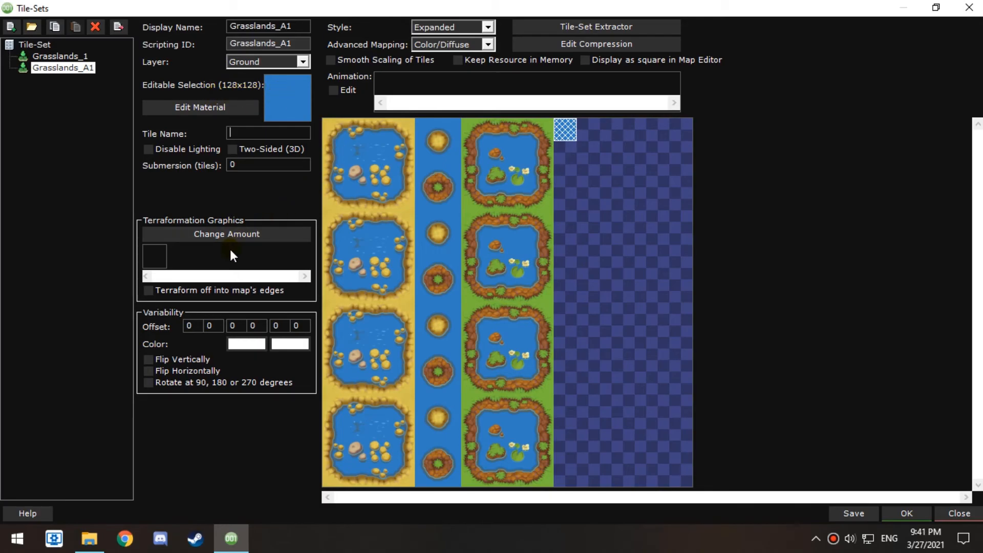
{"action": "left_click", "coordinate": [154, 257]}
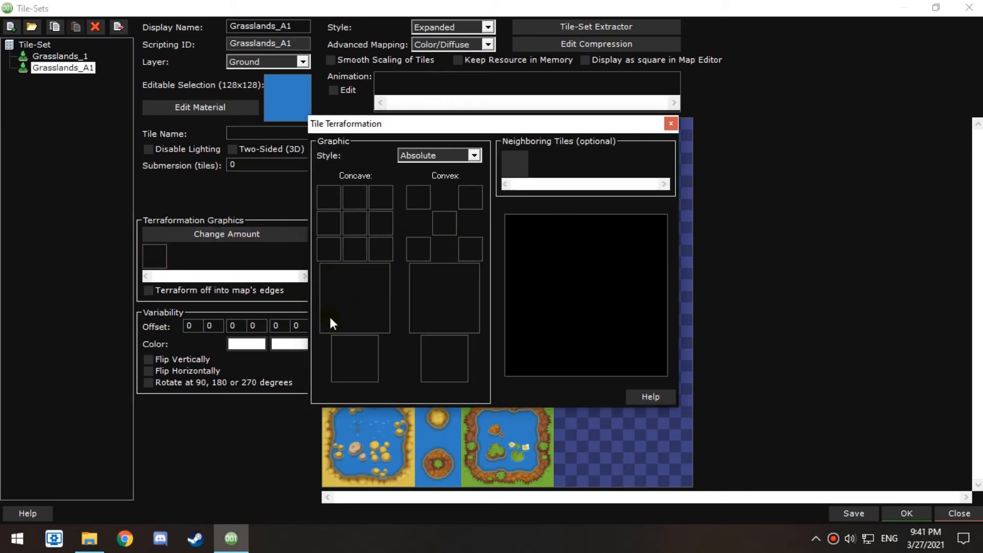
{"action": "left_click_drag", "start_coordinate": [407, 127], "coordinate": [175, 100]}
{"action": "left_click", "coordinate": [536, 137]}
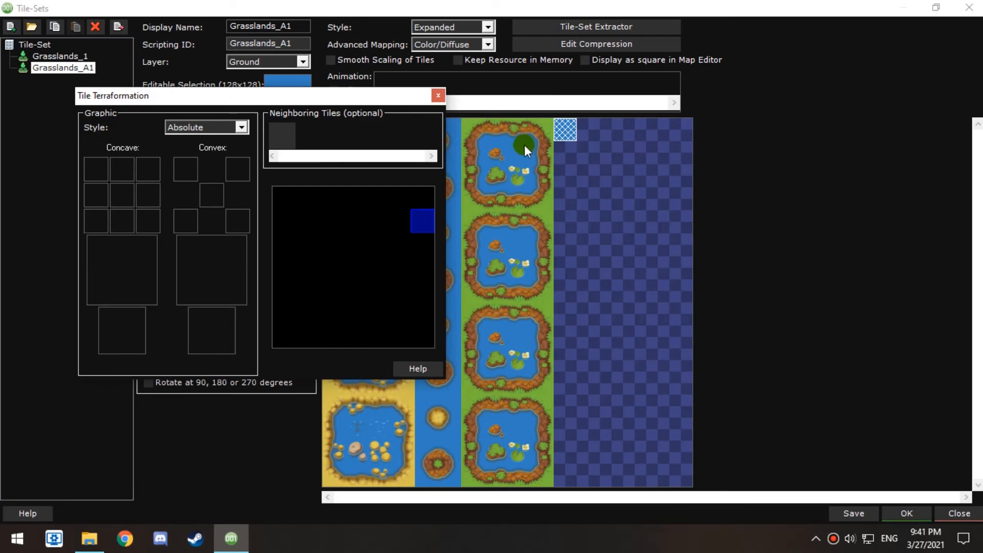
{"action": "left_click", "coordinate": [438, 96]}
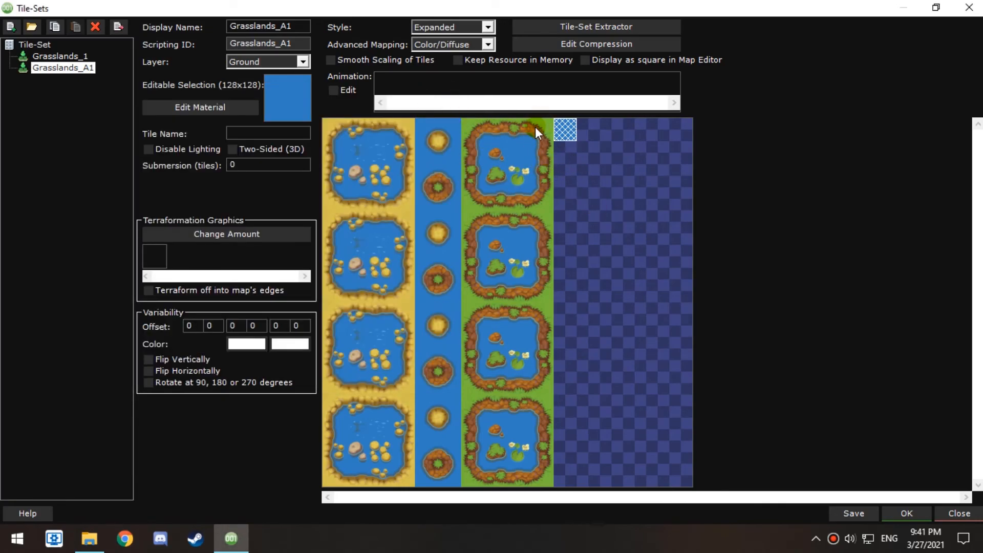
Copy the uppermost grass pond's upper-right corner and right-edge tiles into the empty area near the tile-set's right edge
{"action": "left_click_drag", "start_coordinate": [540, 127], "coordinate": [541, 153]}
{"action": "right_click", "coordinate": [541, 143]}
{"action": "left_click", "coordinate": [593, 309]}
{"action": "left_click_drag", "start_coordinate": [655, 169], "coordinate": [650, 200]}
{"action": "right_click", "coordinate": [650, 200]}
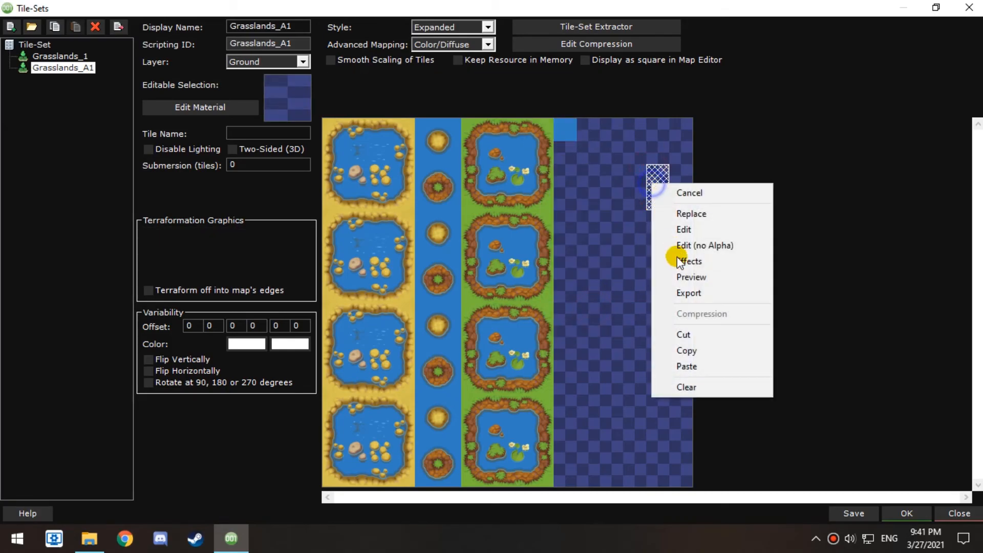
{"action": "left_click", "coordinate": [695, 366]}
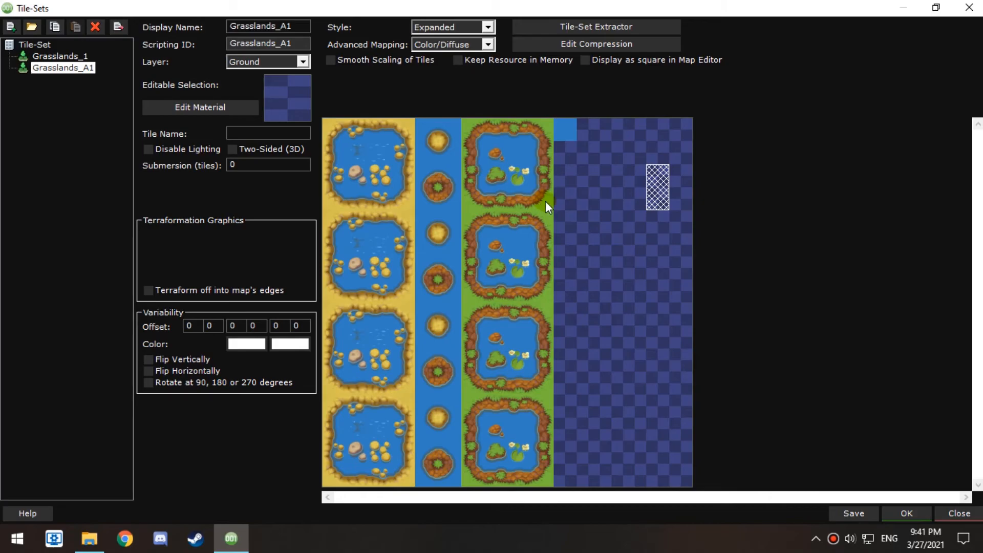
Copy the uppermost grass pond's bottom-edge and lower-right corner tiles directly beneath the pasted right-edge tiles
{"action": "left_click_drag", "start_coordinate": [516, 201], "coordinate": [543, 200]}
{"action": "right_click", "coordinate": [516, 201]}
{"action": "left_click", "coordinate": [568, 366]}
{"action": "left_click_drag", "start_coordinate": [660, 222], "coordinate": [630, 220]}
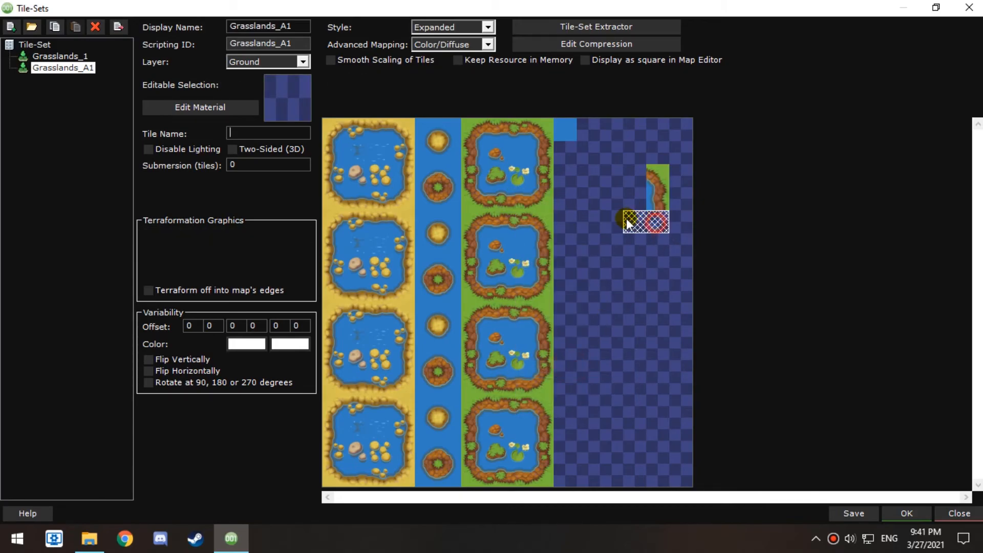
{"action": "right_click", "coordinate": [630, 220]}
{"action": "left_click", "coordinate": [671, 402]}
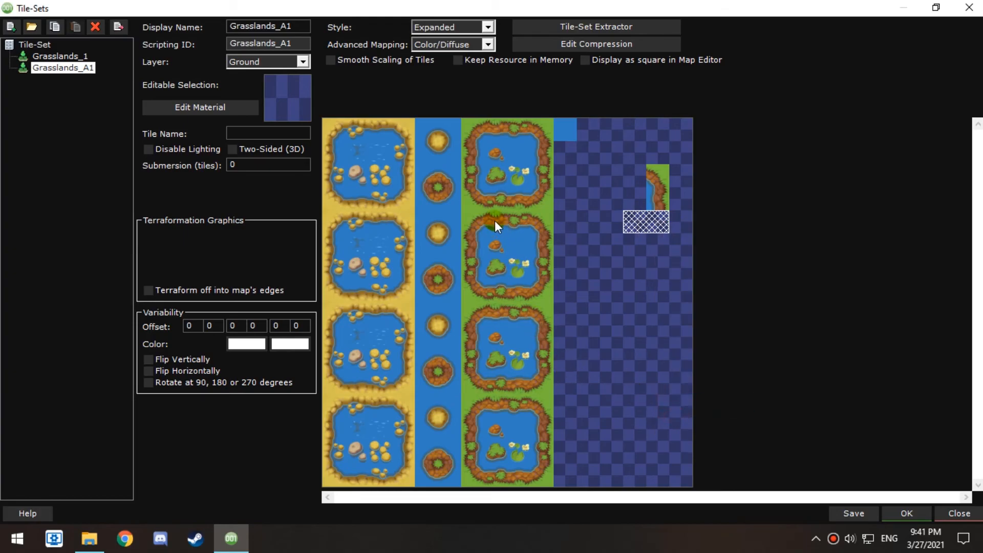
Copy the grass pond's upper-left corner and left-edge tiles to the left side of the new pond, leaving a one-tile gap
{"action": "left_click_drag", "start_coordinate": [471, 128], "coordinate": [471, 154]}
{"action": "right_click", "coordinate": [471, 149]}
{"action": "left_click", "coordinate": [563, 309]}
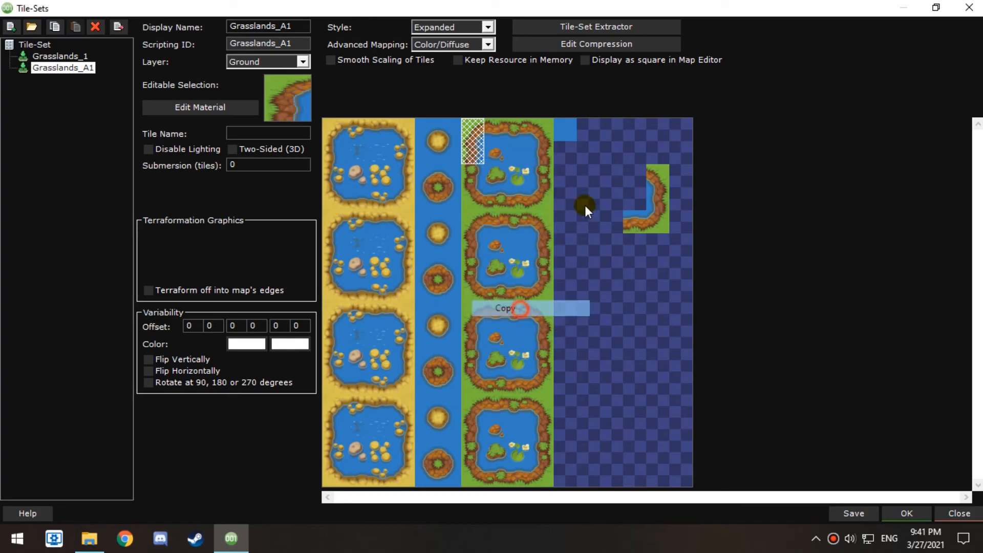
{"action": "left_click_drag", "start_coordinate": [611, 175], "coordinate": [614, 193]}
{"action": "right_click", "coordinate": [615, 190]}
{"action": "left_click", "coordinate": [649, 365]}
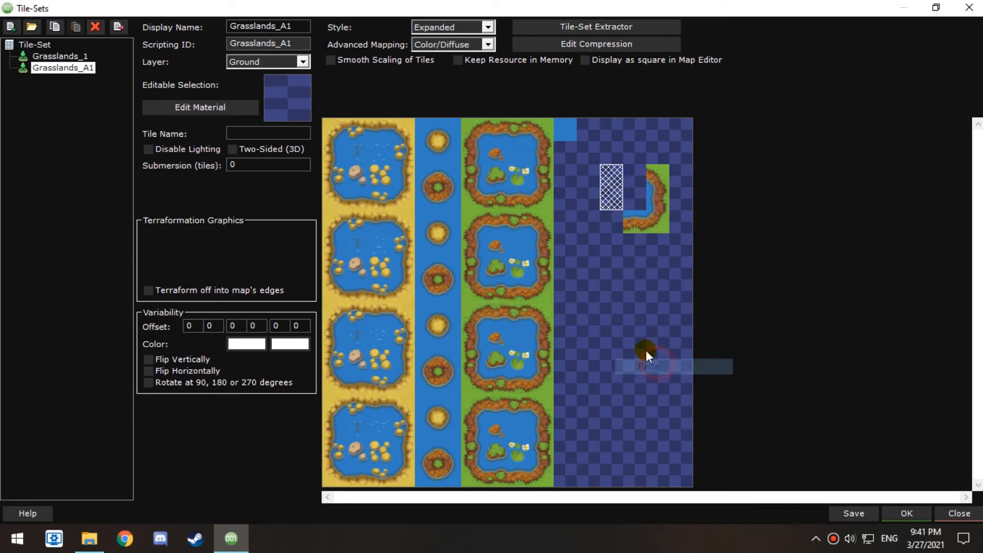
Copy the grass pond's top-edge tile into the gap between the new pond's two upper corners
{"action": "left_click", "coordinate": [494, 127]}
{"action": "right_click", "coordinate": [499, 134]}
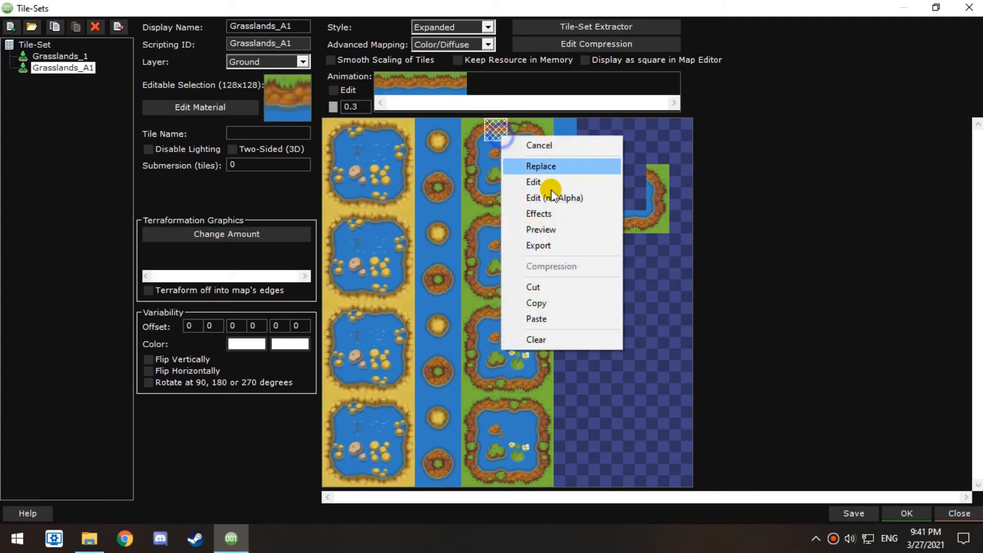
{"action": "left_click", "coordinate": [555, 304]}
{"action": "left_click", "coordinate": [637, 170]}
{"action": "right_click", "coordinate": [638, 171]}
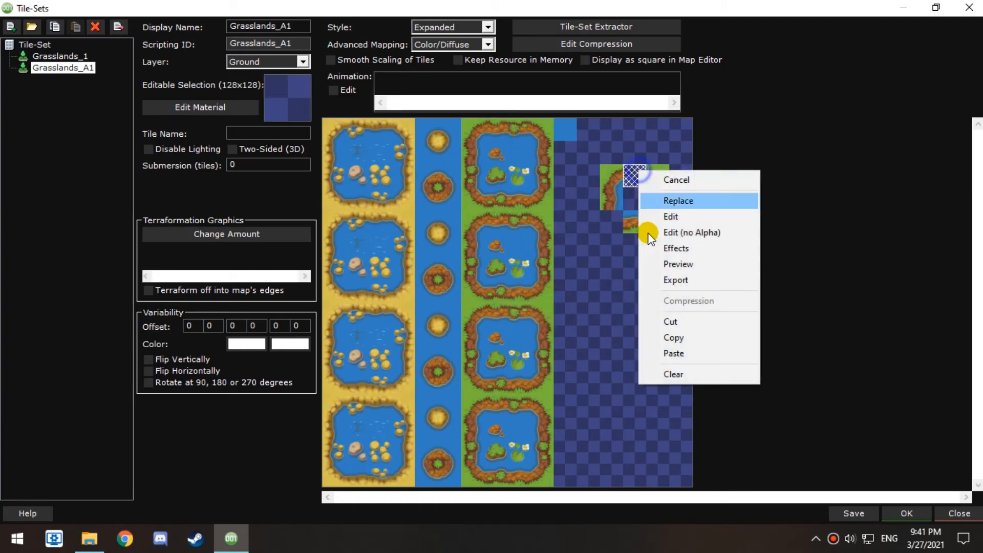
{"action": "left_click", "coordinate": [666, 346]}
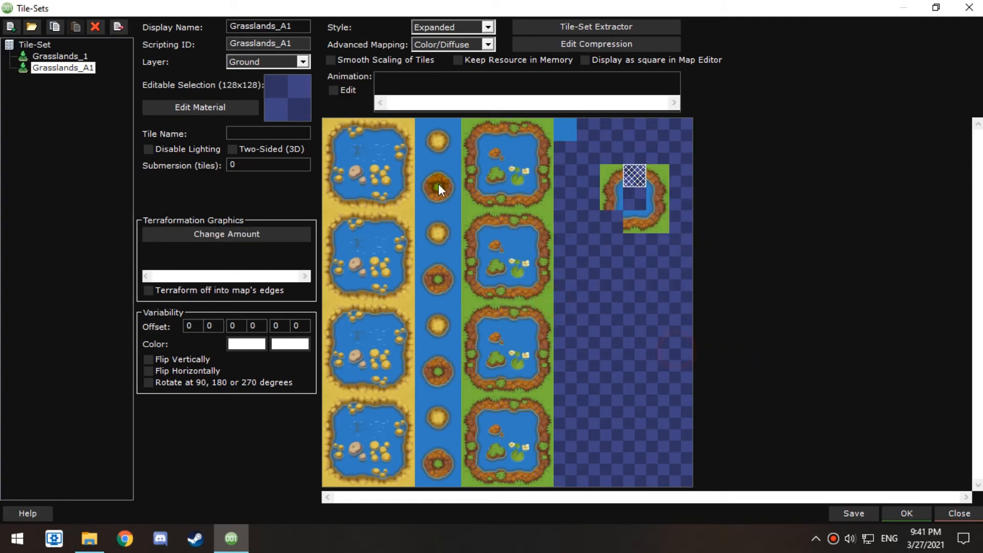
Copy the grass pond's lower-left corner tile into the missing lower-left corner of the new pond
{"action": "left_click", "coordinate": [471, 198]}
{"action": "right_click", "coordinate": [469, 197]}
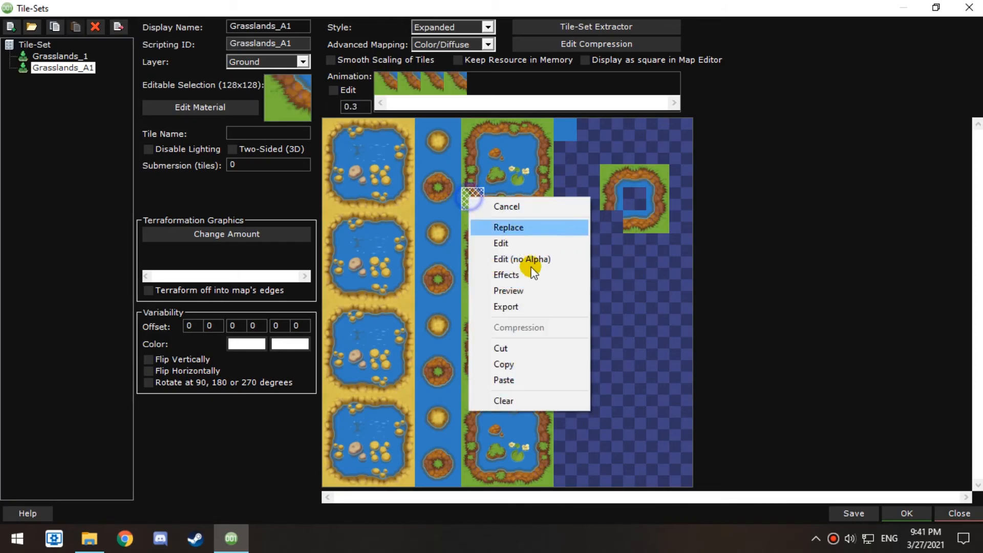
{"action": "left_click", "coordinate": [512, 364]}
{"action": "left_click", "coordinate": [610, 220]}
{"action": "right_click", "coordinate": [610, 220]}
{"action": "left_click", "coordinate": [651, 400]}
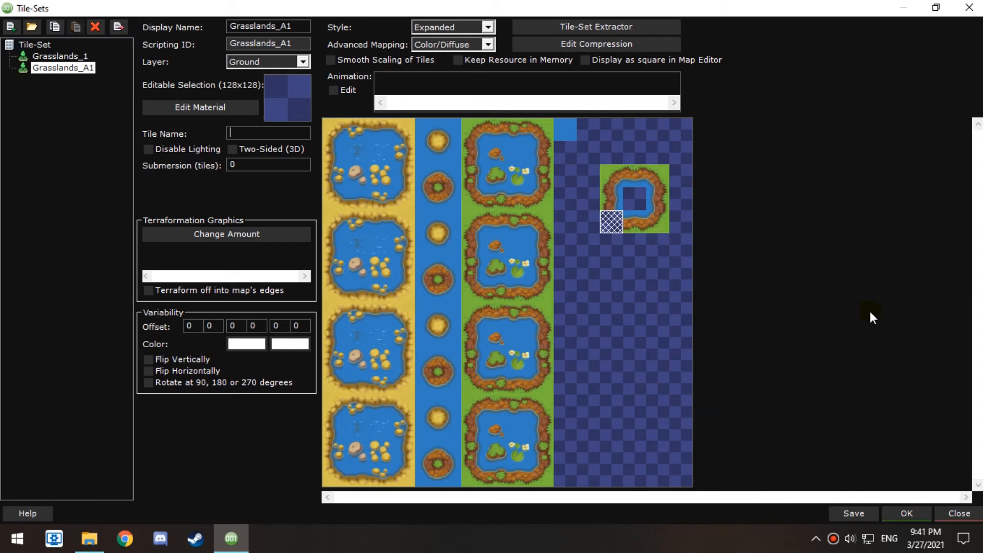
{"action": "left_click", "coordinate": [600, 193]}
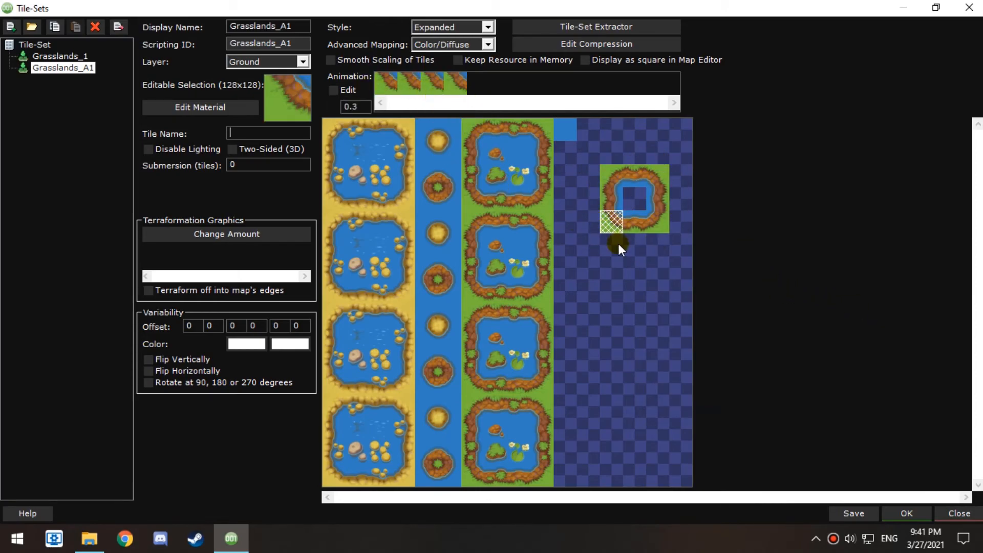
Fill the centre of the new 3×3 pond with a copy of the grass pond's plain water tile
{"action": "left_click", "coordinate": [519, 153]}
{"action": "right_click", "coordinate": [510, 150]}
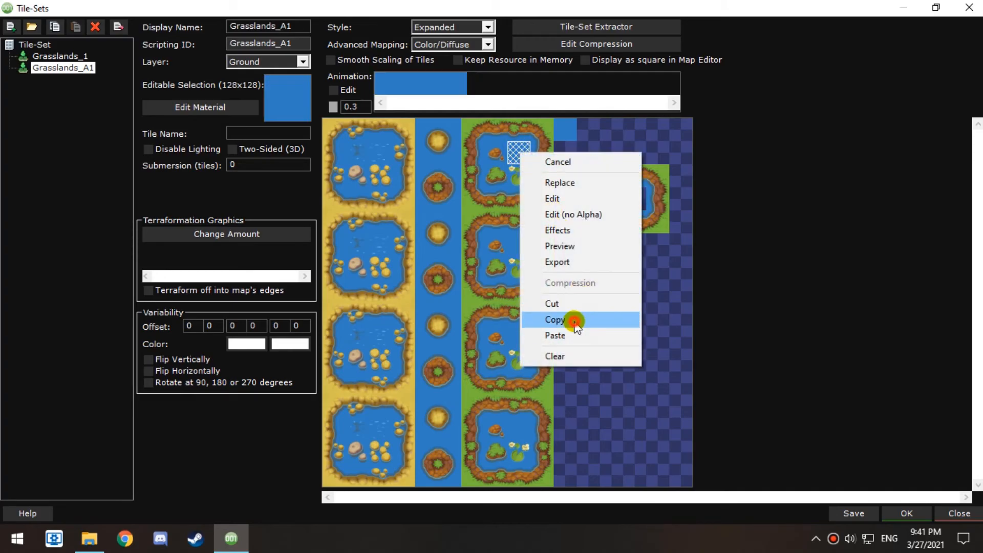
{"action": "left_click", "coordinate": [575, 319]}
{"action": "left_click", "coordinate": [634, 199]}
{"action": "right_click", "coordinate": [635, 195]}
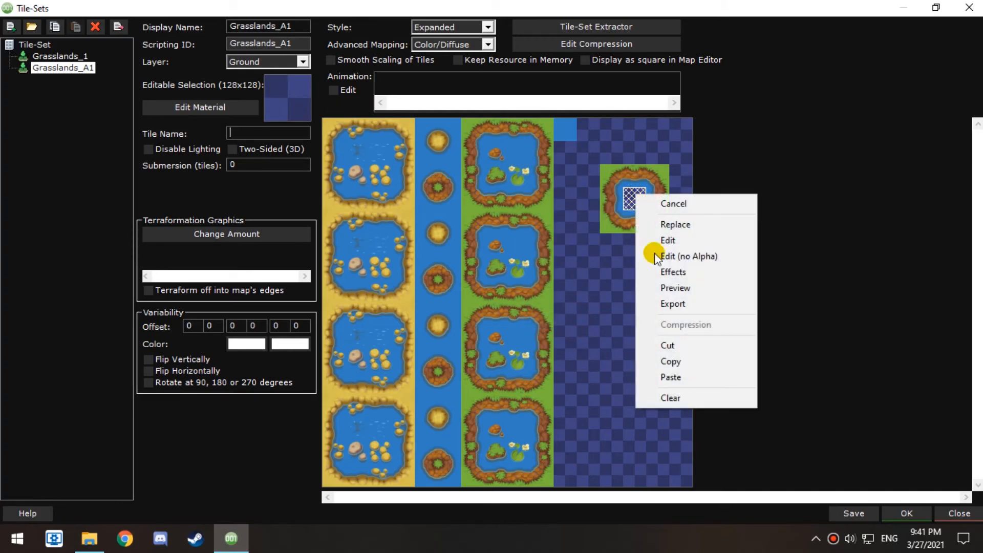
{"action": "left_click", "coordinate": [684, 376]}
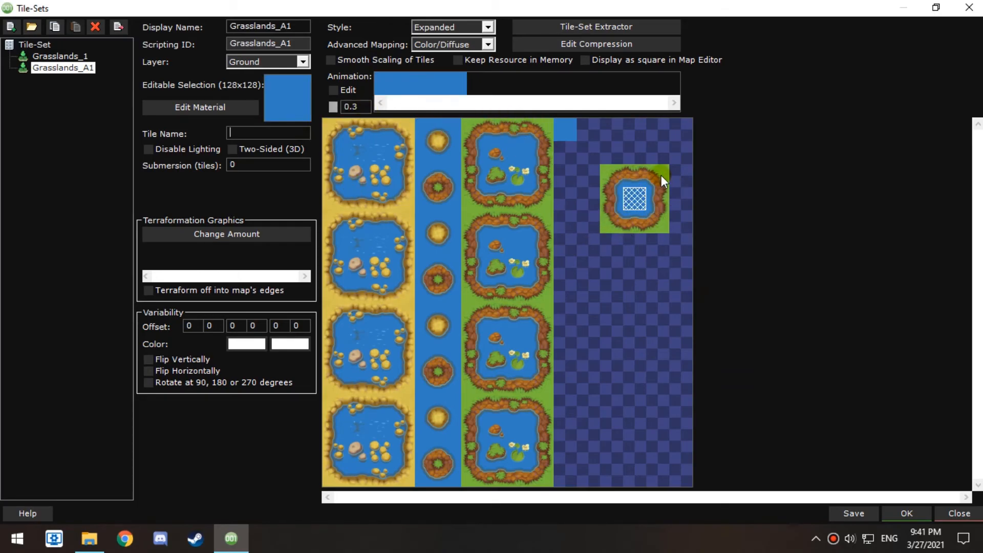
Select the whole assembled 3×3 pond and save the tile-sets
{"action": "left_click_drag", "start_coordinate": [660, 170], "coordinate": [610, 226]}
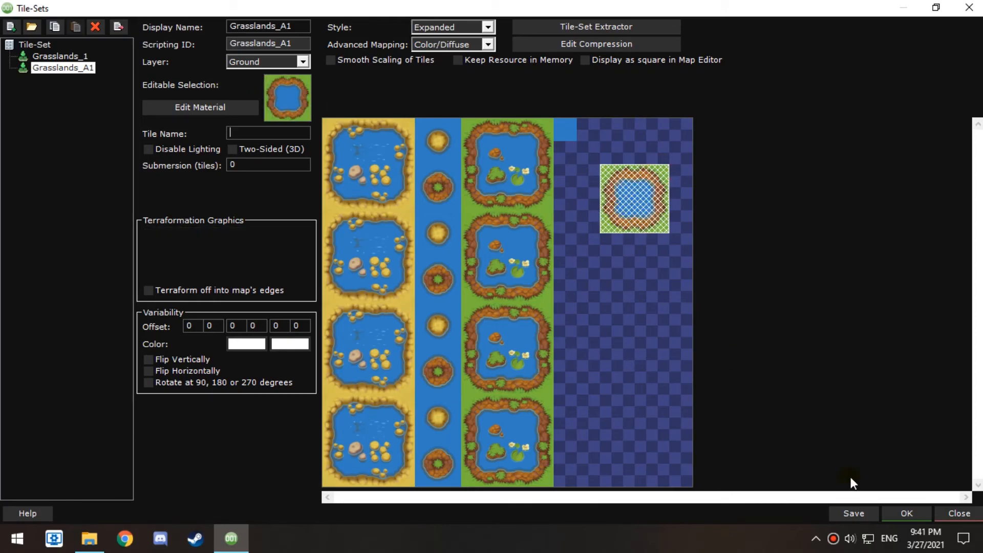
{"action": "left_click", "coordinate": [854, 514]}
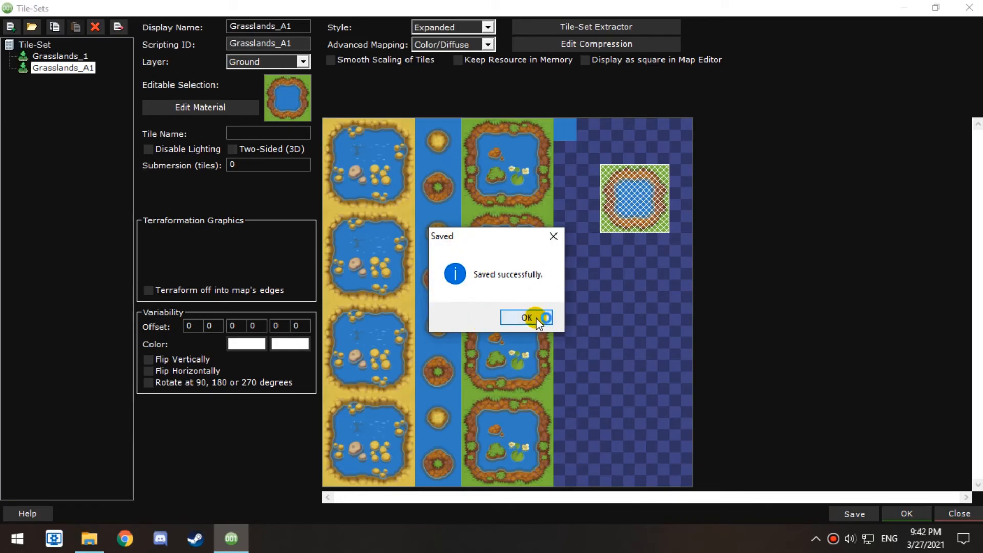
{"action": "left_click_drag", "start_coordinate": [478, 237], "coordinate": [542, 228]}
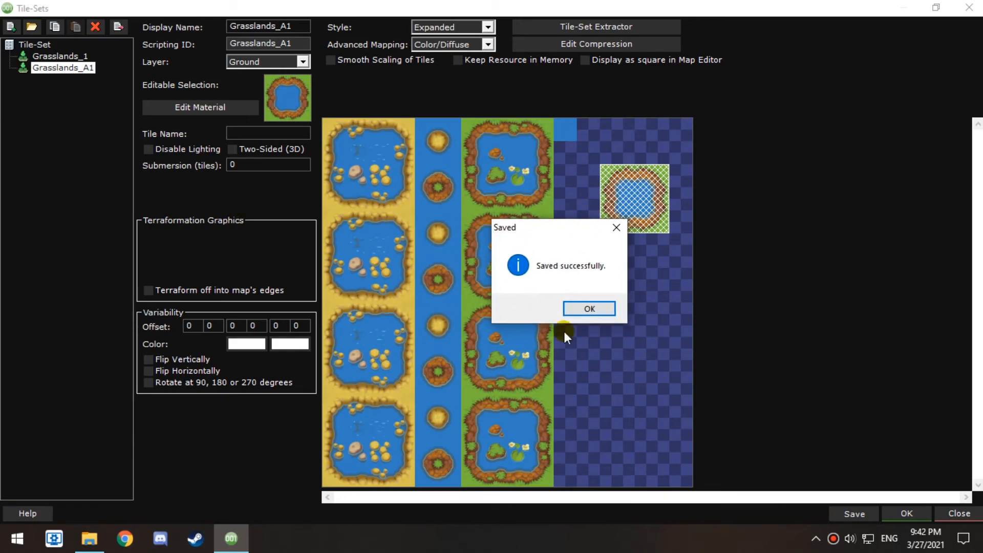
{"action": "left_click", "coordinate": [588, 309]}
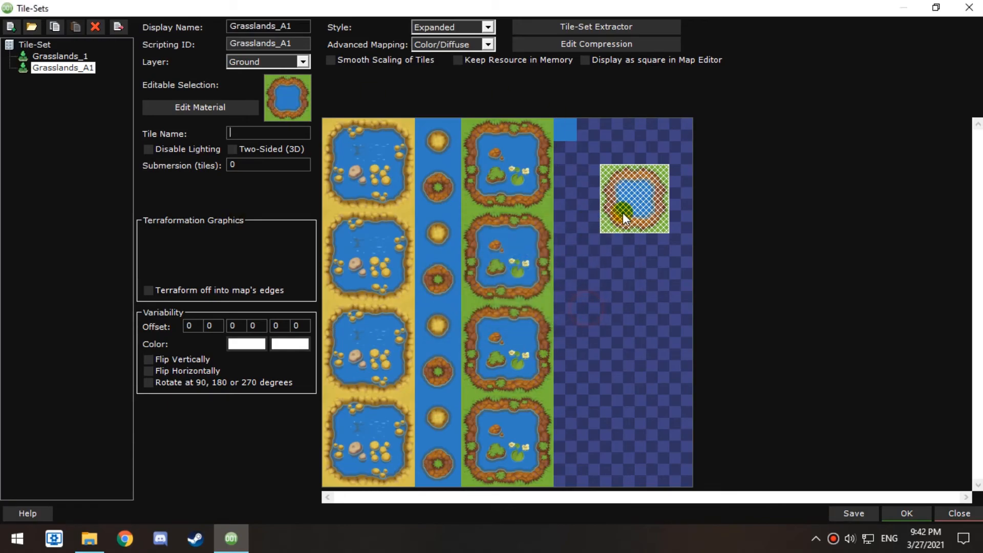
Copy the assembled 3×3 pond and paste it as the large concave graphic in the plain water tile's terraformation
{"action": "right_click", "coordinate": [634, 195]}
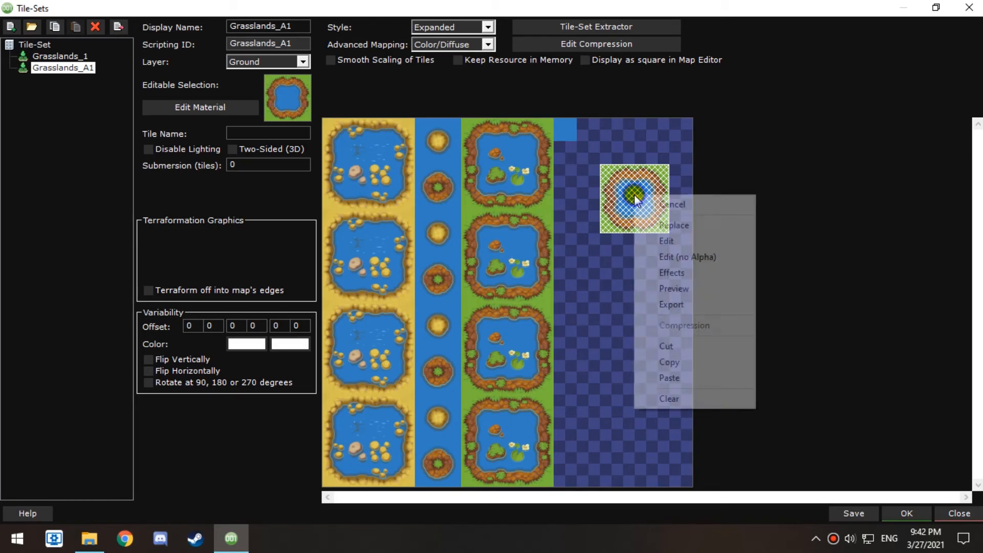
{"action": "left_click", "coordinate": [674, 364]}
{"action": "left_click", "coordinate": [611, 267]}
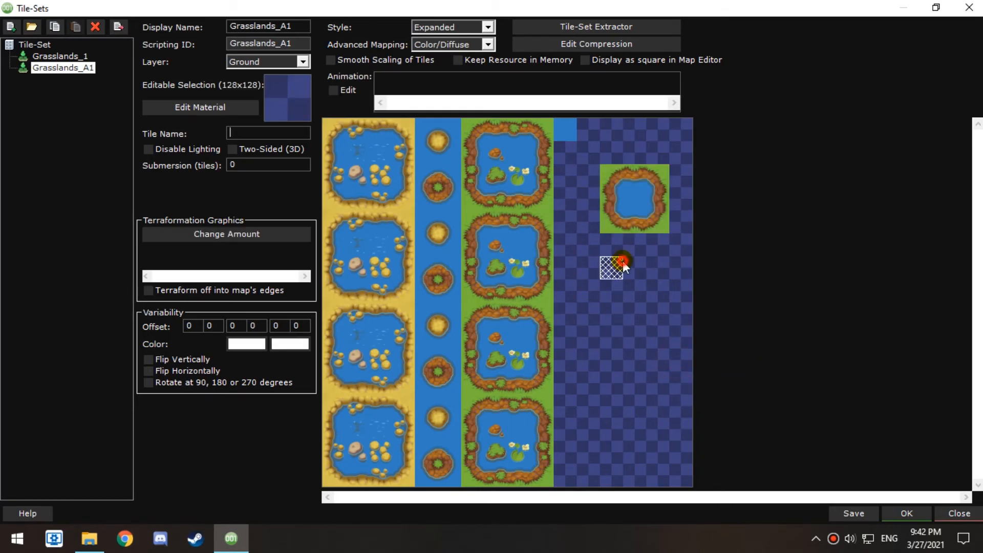
{"action": "left_click", "coordinate": [567, 130]}
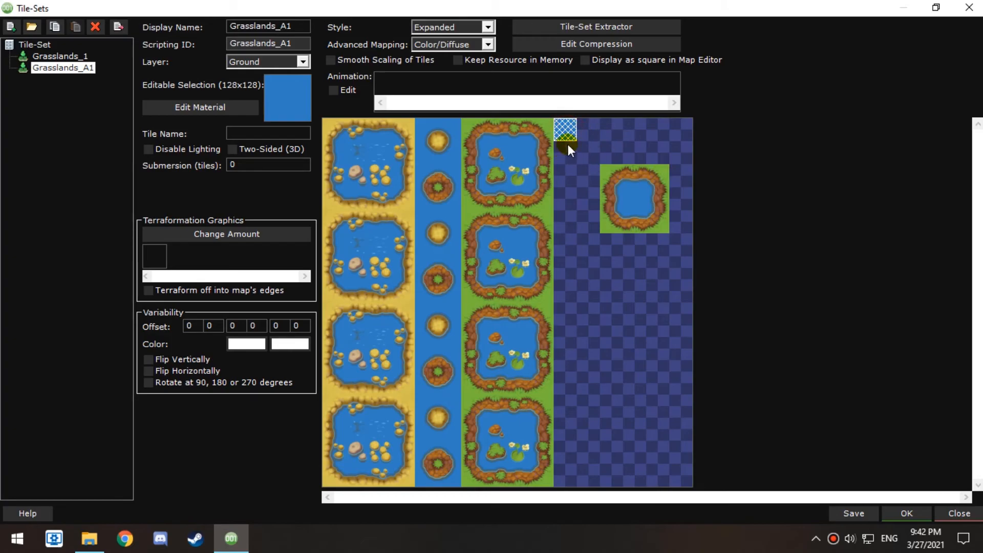
{"action": "left_click", "coordinate": [260, 239]}
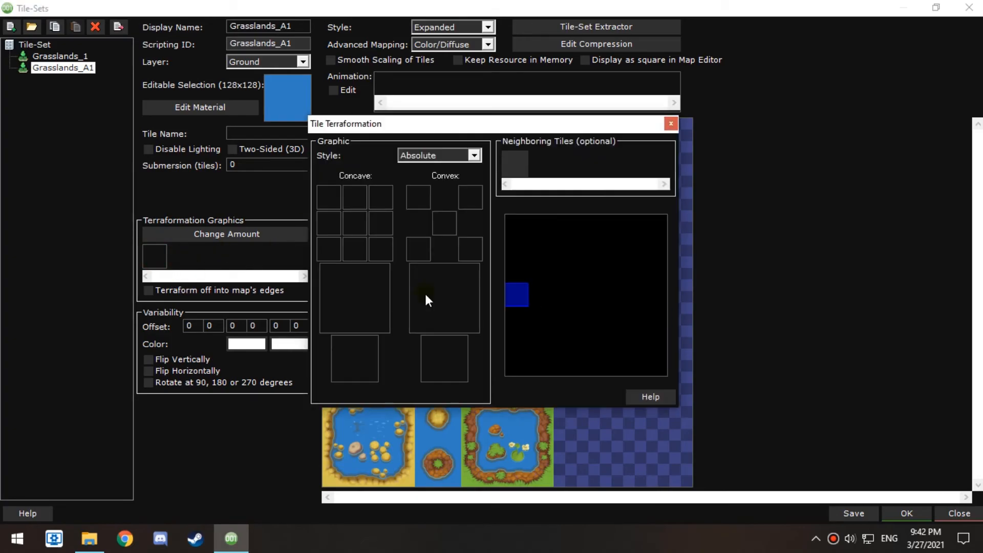
{"action": "right_click", "coordinate": [347, 290]}
{"action": "left_click", "coordinate": [407, 472]}
{"action": "left_click", "coordinate": [353, 223]}
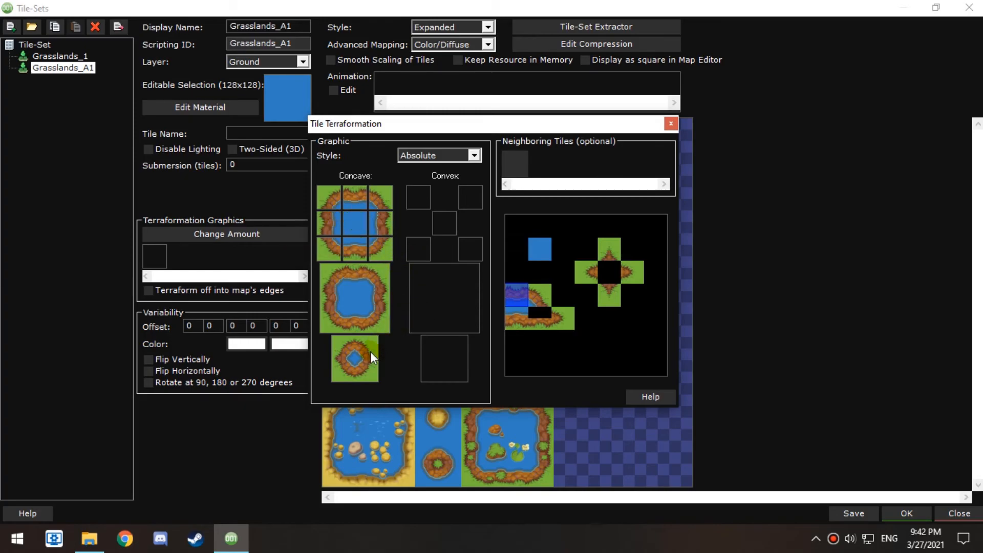
Try to paste the small concave pond graphic into the centre concave tile of the terraformation
{"action": "right_click", "coordinate": [354, 351]}
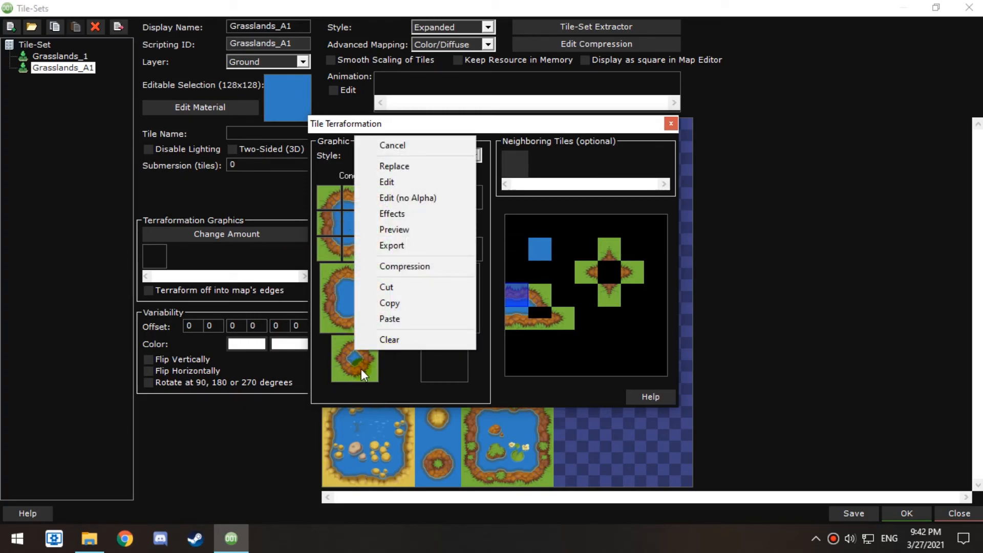
{"action": "left_click", "coordinate": [396, 316]}
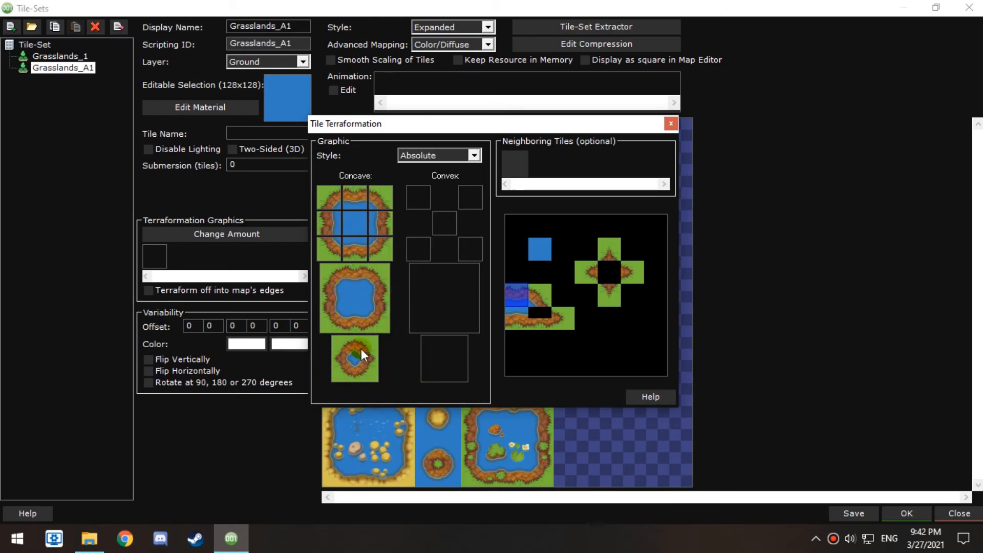
{"action": "right_click", "coordinate": [360, 227]}
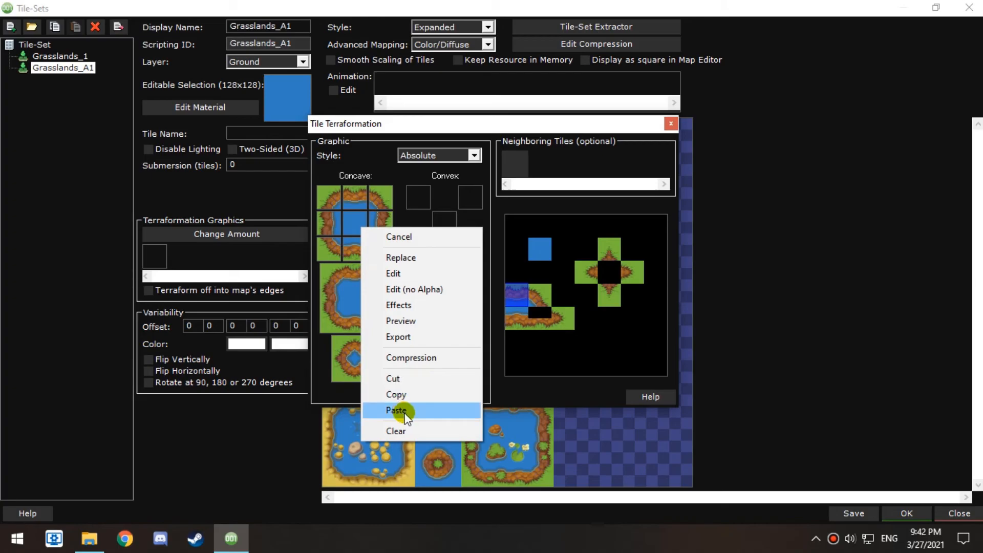
{"action": "left_click", "coordinate": [400, 411]}
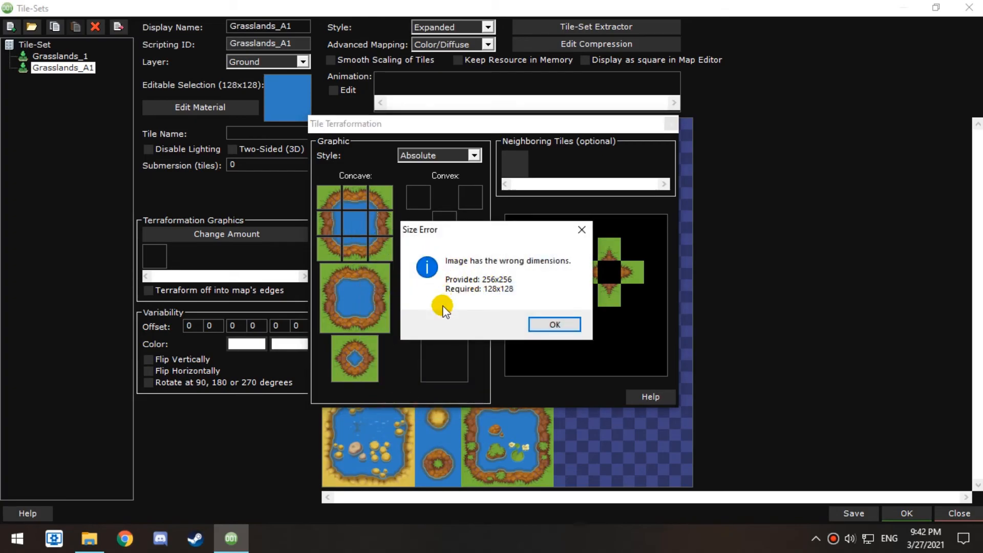
{"action": "left_click", "coordinate": [581, 230]}
{"action": "right_click", "coordinate": [381, 357]}
{"action": "left_click", "coordinate": [342, 300]}
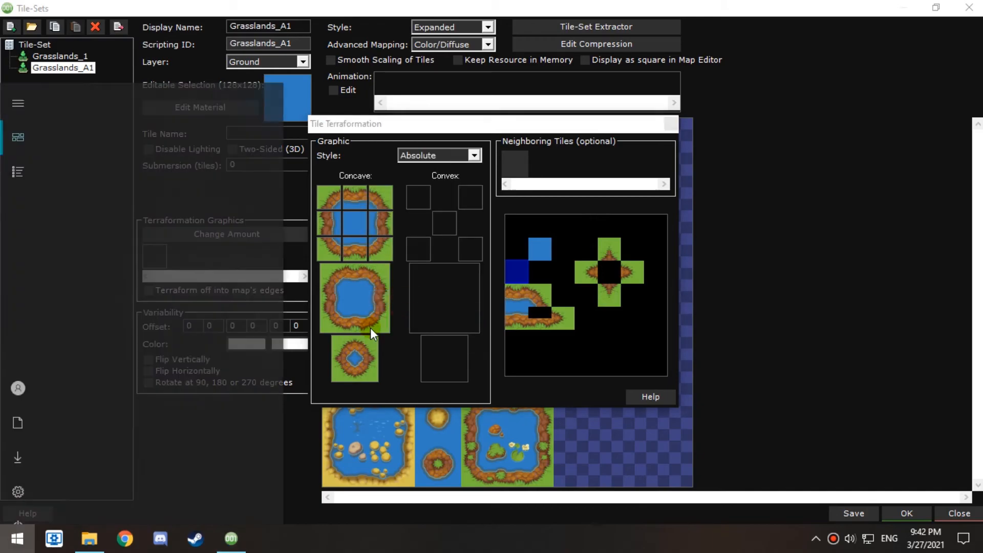
Switch to Paint and paste the copied small concave pond graphic onto the blank canvas
{"action": "type", "text": "paint"}
{"action": "key", "text": "Return"}
{"action": "key", "text": "ctrl+v"}
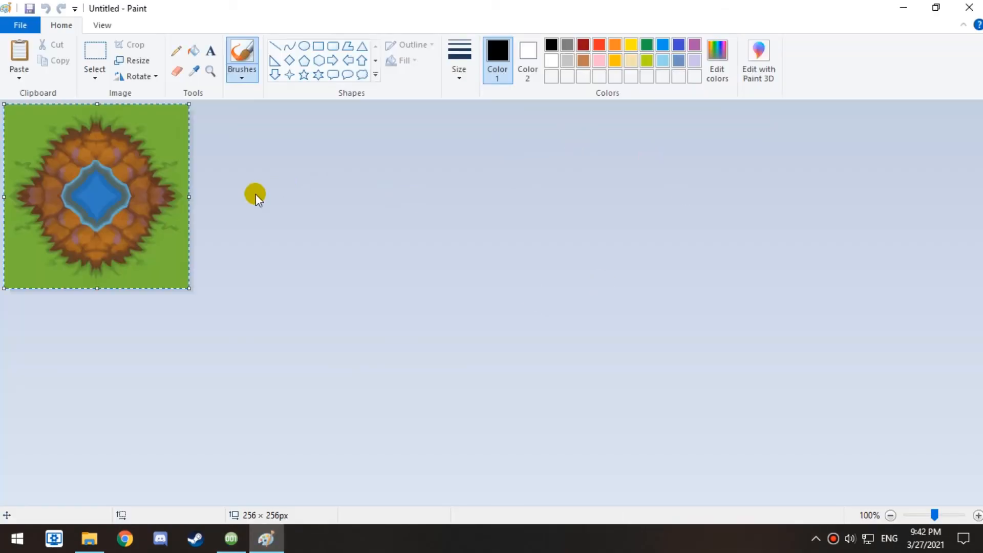
Resize the pasted pond graphic to 128 × 128 pixels and copy it
{"action": "right_click", "coordinate": [119, 164]}
{"action": "left_click", "coordinate": [164, 313]}
{"action": "double_click", "coordinate": [194, 132]}
{"action": "left_click", "coordinate": [161, 113]}
{"action": "double_click", "coordinate": [184, 135]}
{"action": "type", "text": "128"}
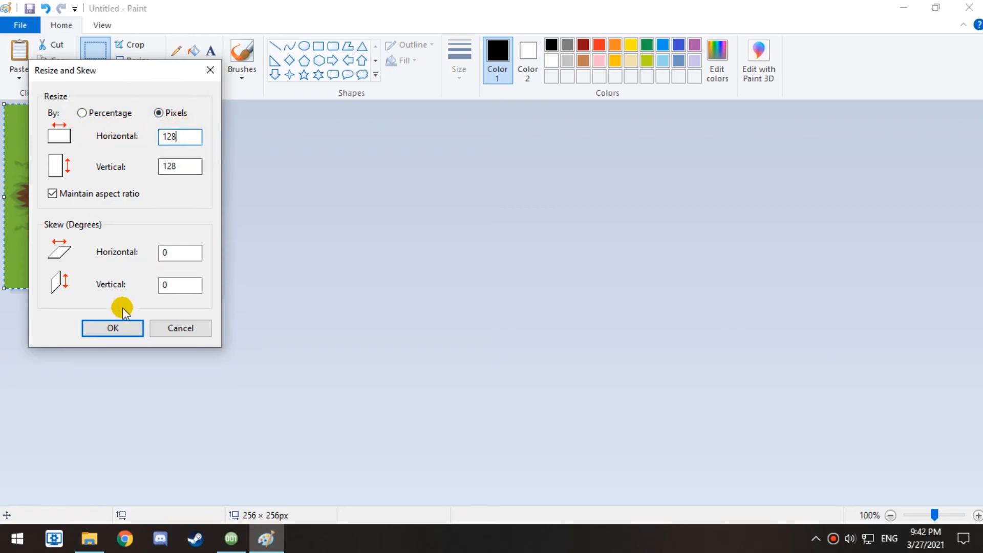
{"action": "left_click", "coordinate": [114, 327]}
{"action": "right_click", "coordinate": [68, 152]}
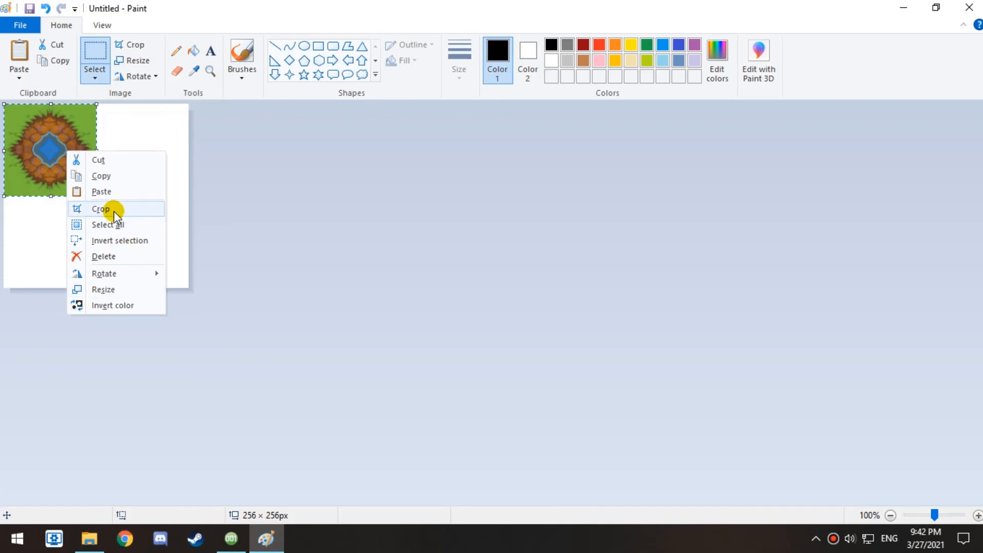
{"action": "left_click", "coordinate": [103, 177]}
Switch back to 001 Game Creator and paste the resized pond into the centre concave tile of the terraformation
{"action": "left_click", "coordinate": [230, 539]}
{"action": "right_click", "coordinate": [361, 225]}
{"action": "left_click", "coordinate": [404, 412]}
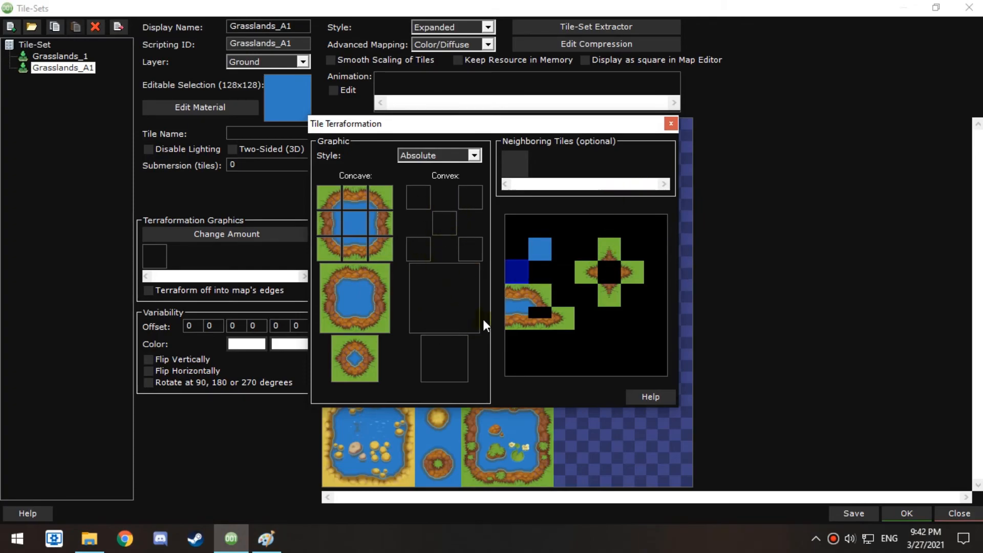
{"action": "left_click", "coordinate": [526, 184]}
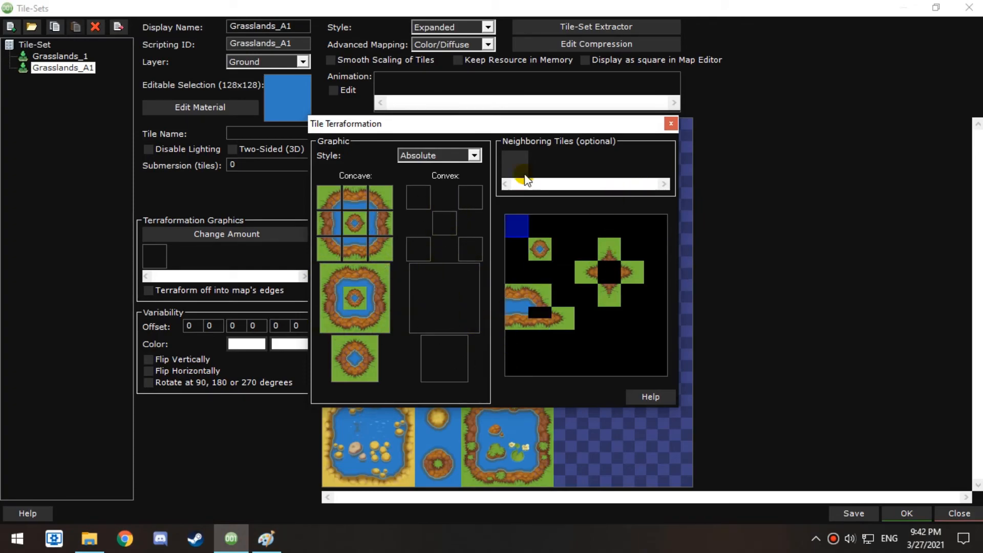
Close the tile terraformation and save the tile-sets
{"action": "left_click_drag", "start_coordinate": [546, 125], "coordinate": [769, 103]}
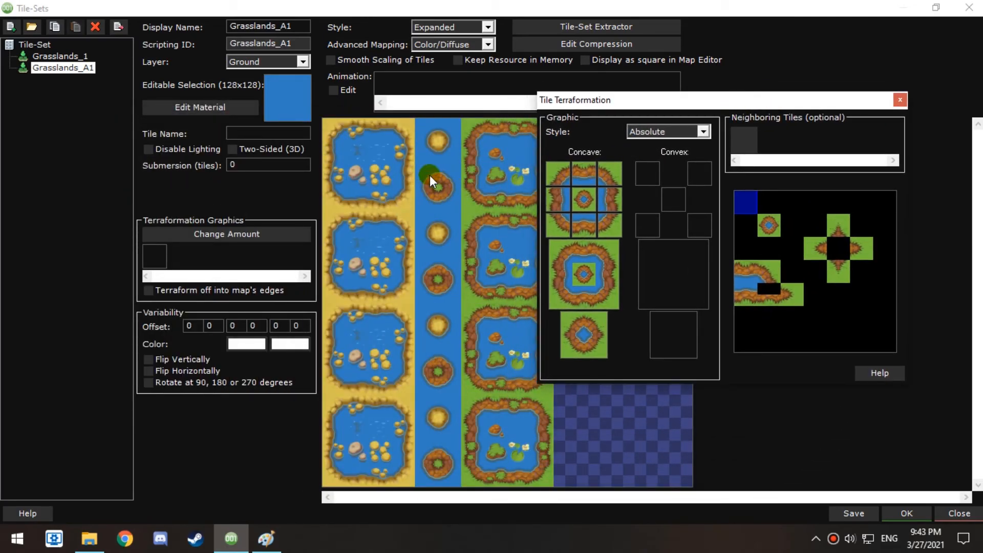
{"action": "left_click", "coordinate": [900, 99]}
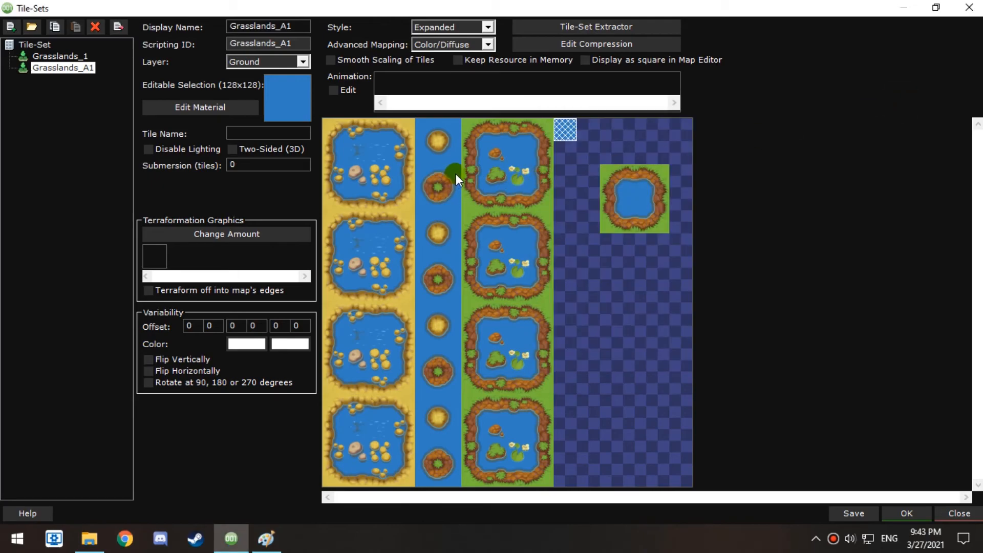
{"action": "left_click", "coordinate": [853, 513]}
{"action": "left_click", "coordinate": [538, 316]}
Copy the first 2×2 rock island and paste it as the small convex graphic in the plain water tile's terraformation
{"action": "left_click", "coordinate": [453, 193]}
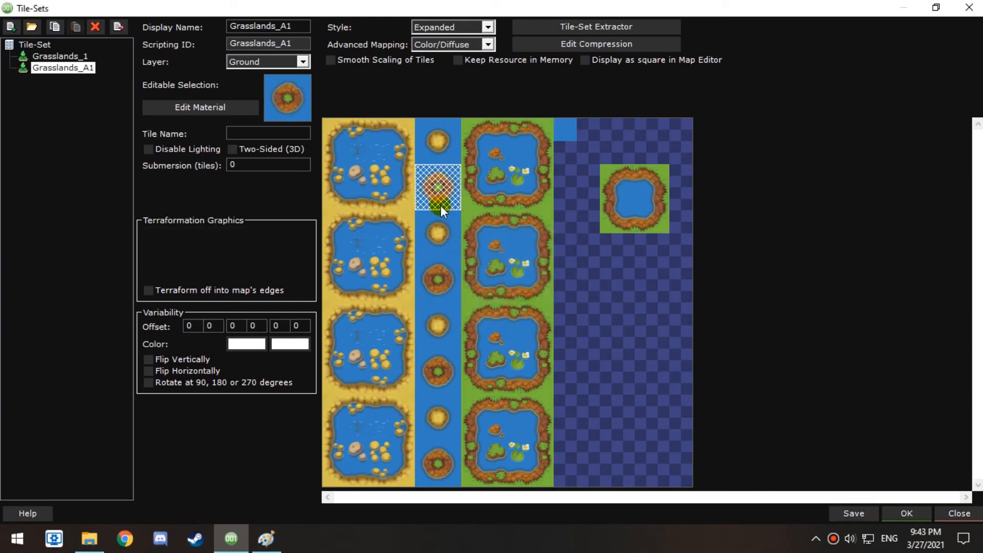
{"action": "right_click", "coordinate": [441, 182]}
{"action": "left_click", "coordinate": [486, 343]}
{"action": "left_click", "coordinate": [565, 129]}
{"action": "left_click", "coordinate": [167, 277]}
{"action": "left_click", "coordinate": [281, 276]}
{"action": "right_click", "coordinate": [430, 362]}
{"action": "left_click", "coordinate": [472, 321]}
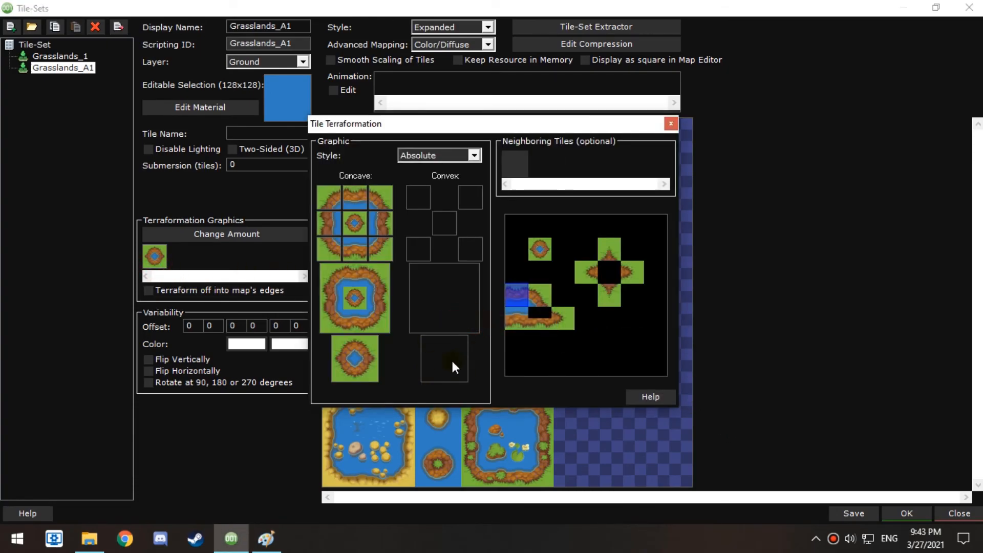
{"action": "left_click", "coordinate": [444, 222]}
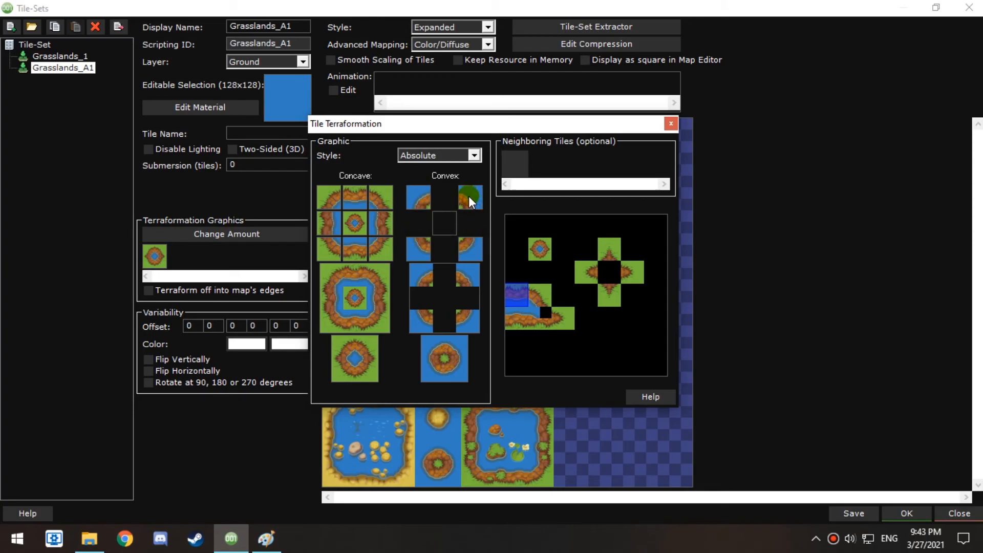
Open the small convex graphic for editing and select its central 128×128 area, snapping to a 64-pixel grid
{"action": "right_click", "coordinate": [442, 343]}
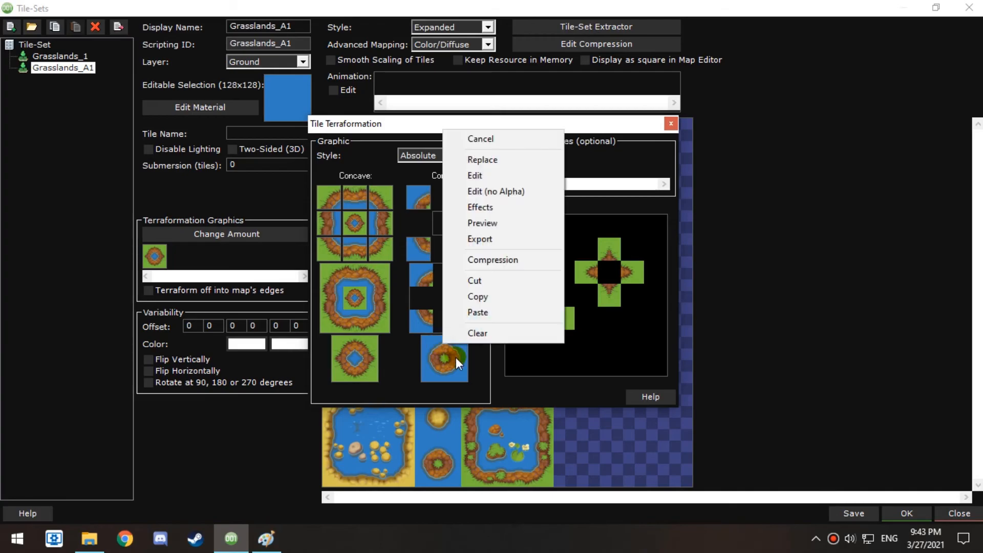
{"action": "left_click", "coordinate": [476, 176]}
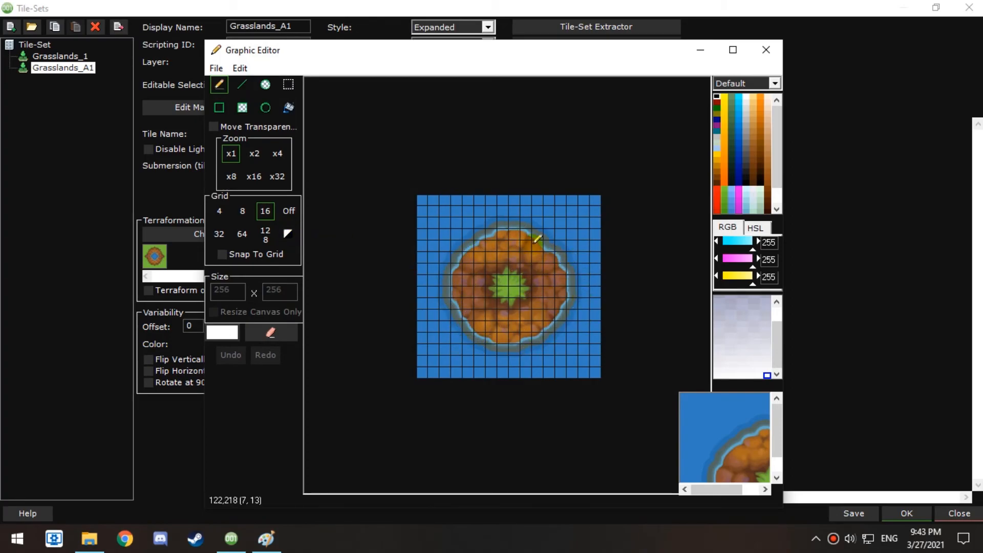
{"action": "left_click", "coordinate": [241, 256]}
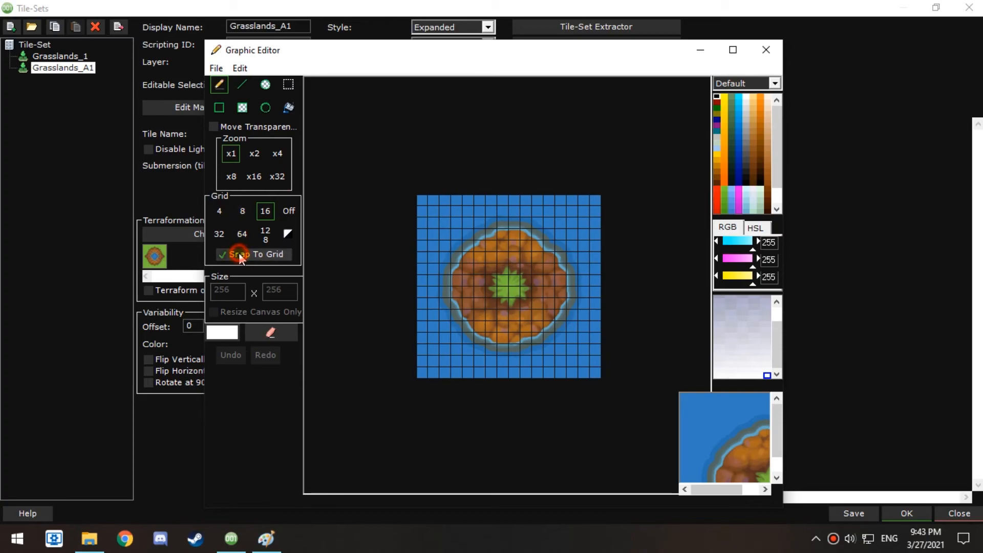
{"action": "left_click", "coordinate": [243, 256]}
{"action": "left_click", "coordinate": [243, 236]}
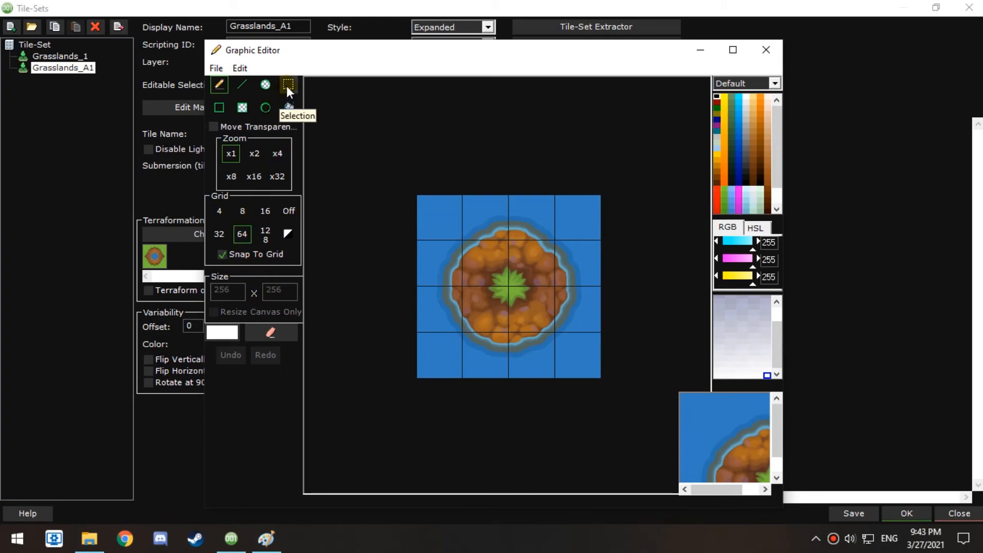
{"action": "left_click", "coordinate": [288, 85]}
{"action": "left_click_drag", "start_coordinate": [551, 251], "coordinate": [472, 325]}
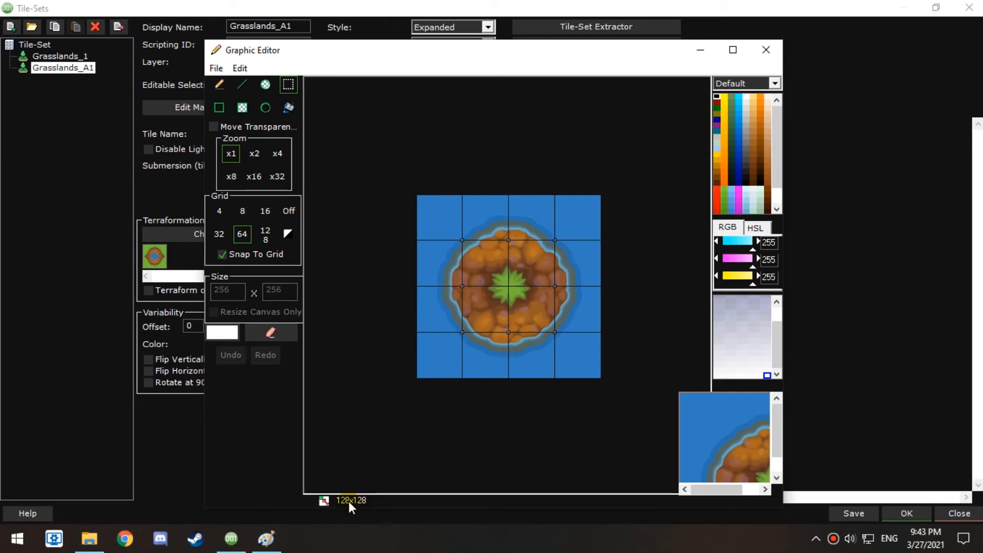
Copy the selected island centre, leave the Graphic Editor without saving, and paste it into the centre convex tile
{"action": "mouse_move", "coordinate": [520, 268]}
{"action": "left_mouse_down"}
{"action": "mouse_move", "coordinate": [458, 274]}
{"action": "mouse_move", "coordinate": [512, 271]}
{"action": "left_mouse_up"}
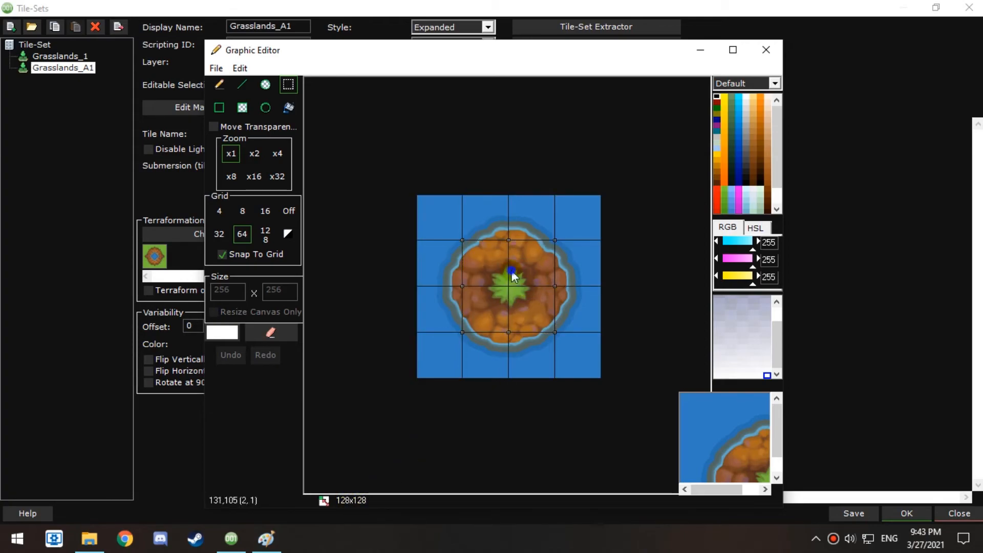
{"action": "right_click", "coordinate": [511, 271]}
{"action": "left_click", "coordinate": [559, 295]}
{"action": "left_click", "coordinate": [765, 50]}
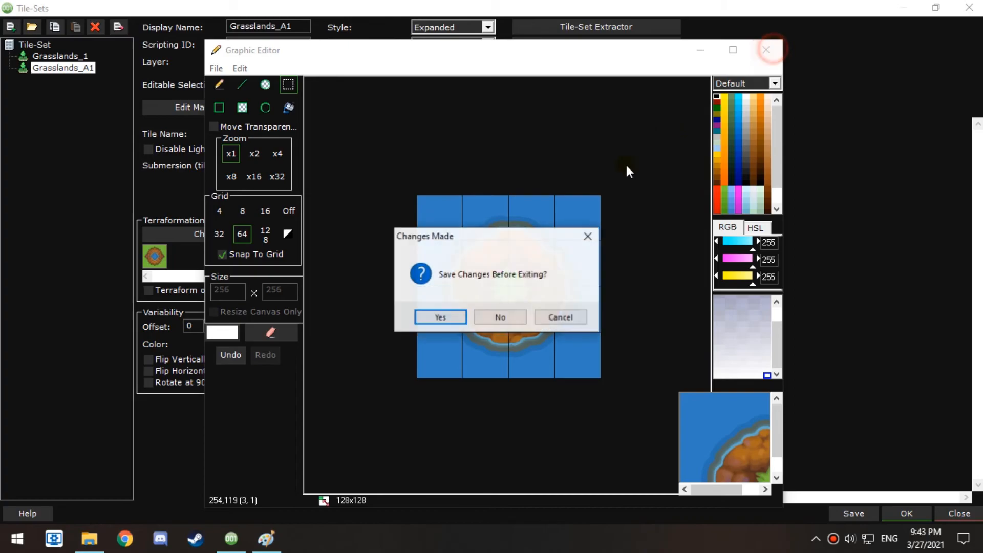
{"action": "left_click", "coordinate": [500, 316]}
{"action": "right_click", "coordinate": [452, 222]}
{"action": "left_click", "coordinate": [512, 405]}
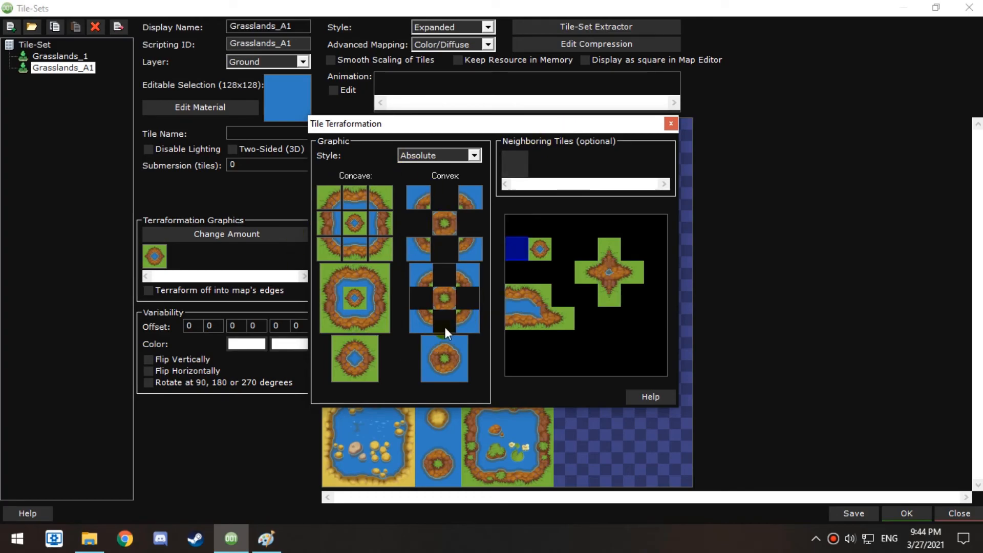
Close the completed terraformation and save the tile-sets again
{"action": "left_click_drag", "start_coordinate": [423, 125], "coordinate": [350, 125]}
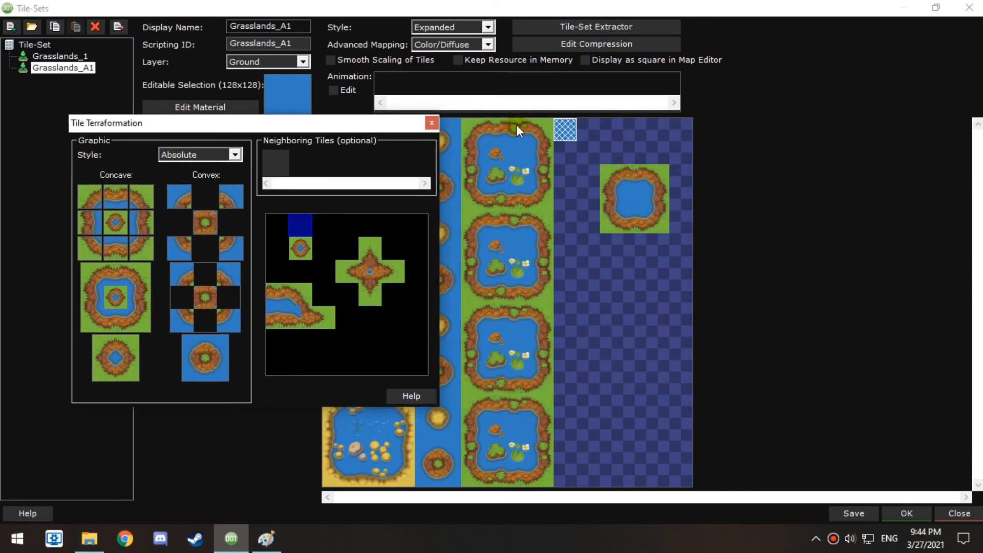
{"action": "left_click", "coordinate": [432, 123]}
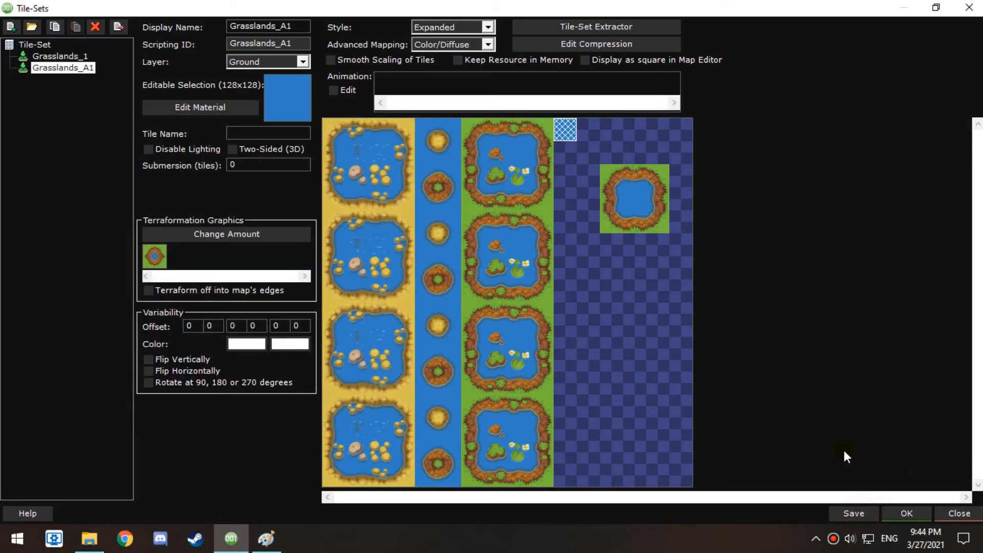
{"action": "key", "text": "ctrl+s"}
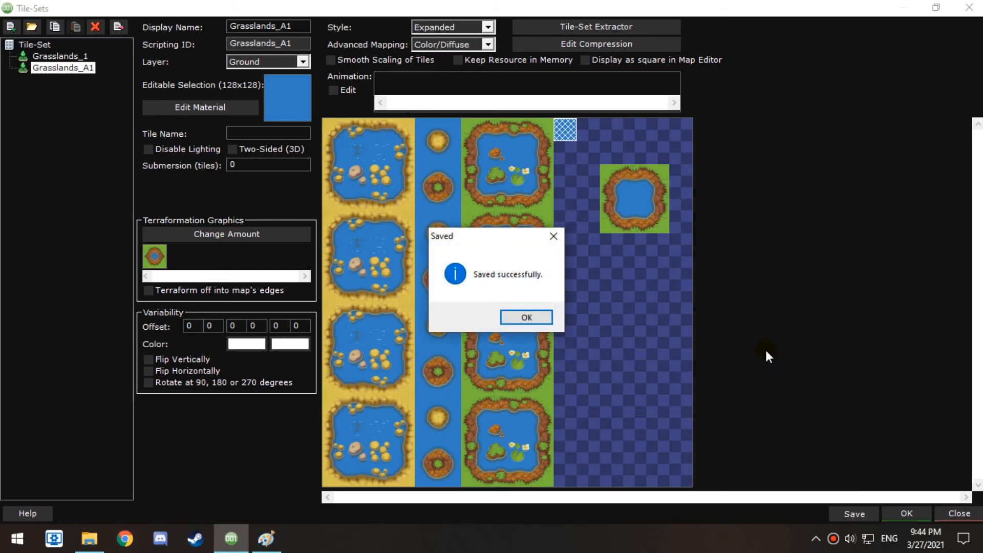
{"action": "left_click", "coordinate": [533, 313]}
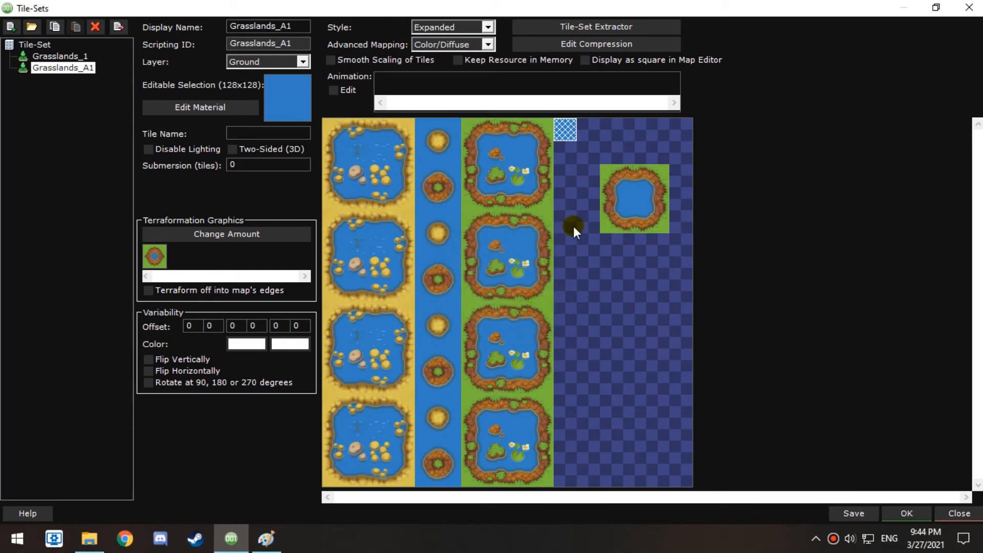
Copy a plain water tile from the second grass pond and paste it directly below the first standalone water tile
{"action": "left_click", "coordinate": [528, 244]}
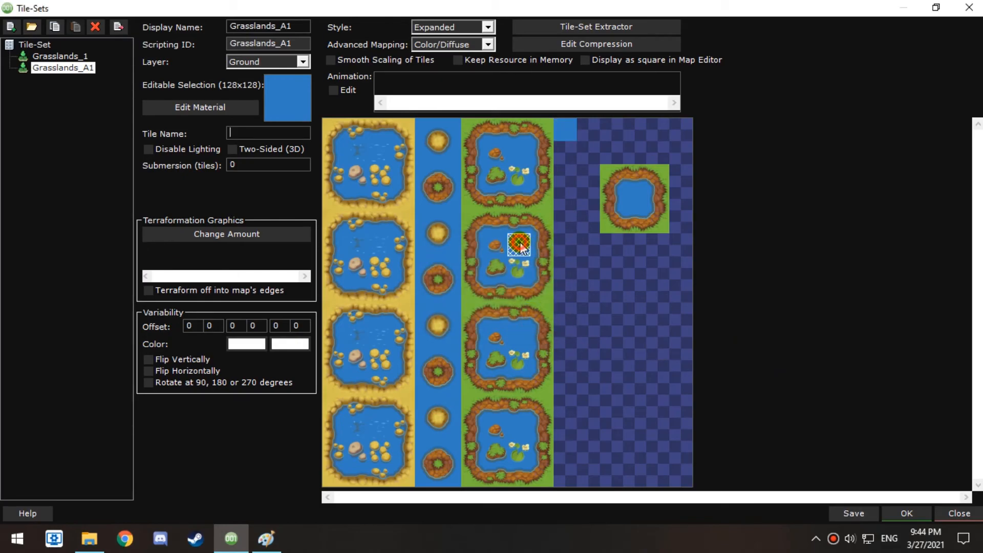
{"action": "right_click", "coordinate": [528, 244]}
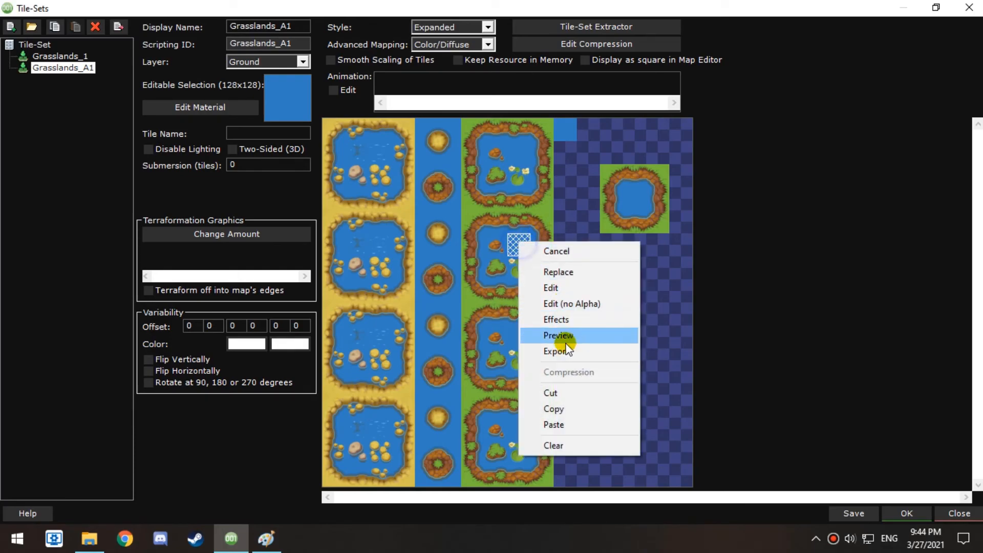
{"action": "left_click", "coordinate": [561, 408]}
{"action": "left_click", "coordinate": [566, 154]}
{"action": "right_click", "coordinate": [566, 154]}
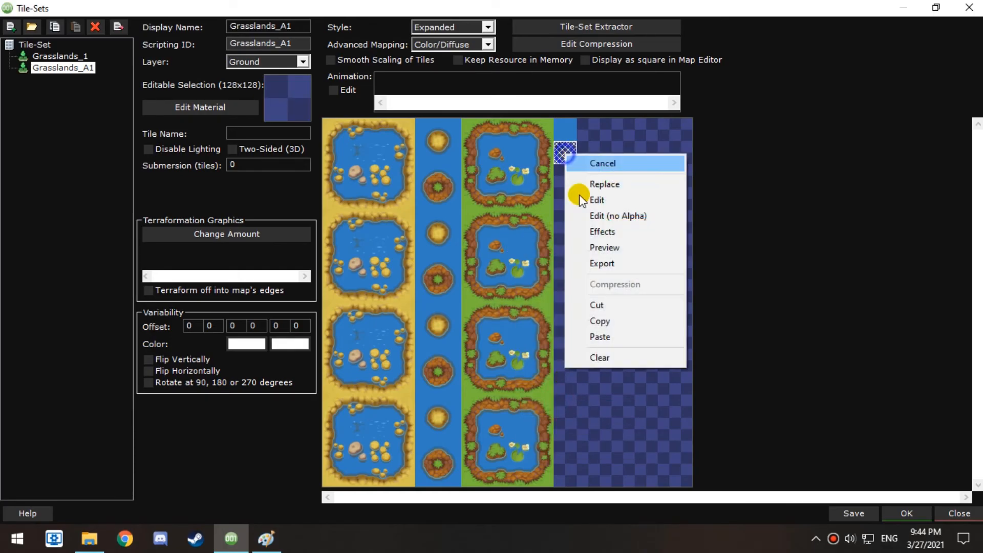
{"action": "left_click", "coordinate": [600, 338]}
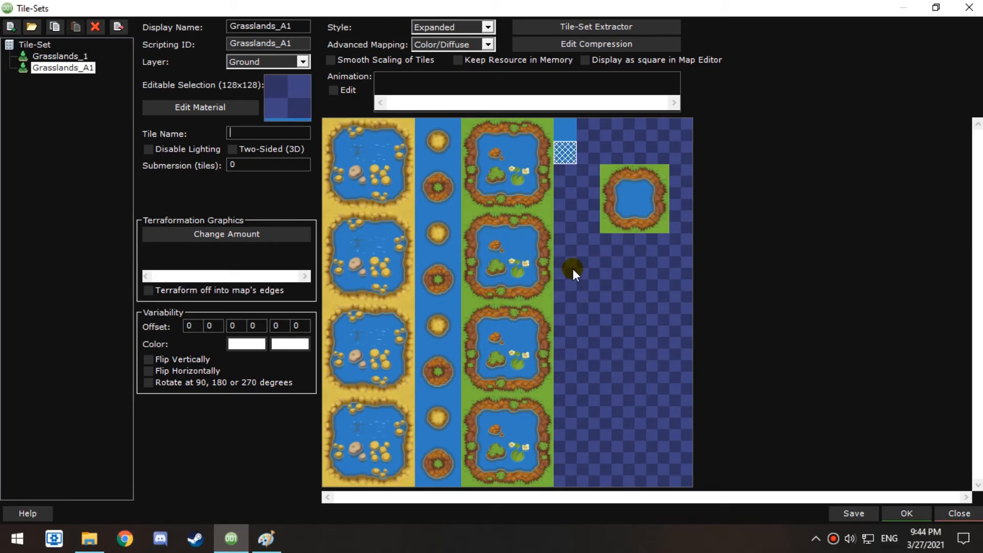
Copy the second grass pond's upper-right corner and edge tiles over the matching two tiles of the 3×3 pond
{"action": "left_click_drag", "start_coordinate": [541, 220], "coordinate": [539, 242]}
{"action": "right_click", "coordinate": [543, 231]}
{"action": "left_click", "coordinate": [585, 402]}
{"action": "left_click_drag", "start_coordinate": [657, 174], "coordinate": [658, 202]}
{"action": "right_click", "coordinate": [658, 191]}
{"action": "left_click", "coordinate": [696, 358]}
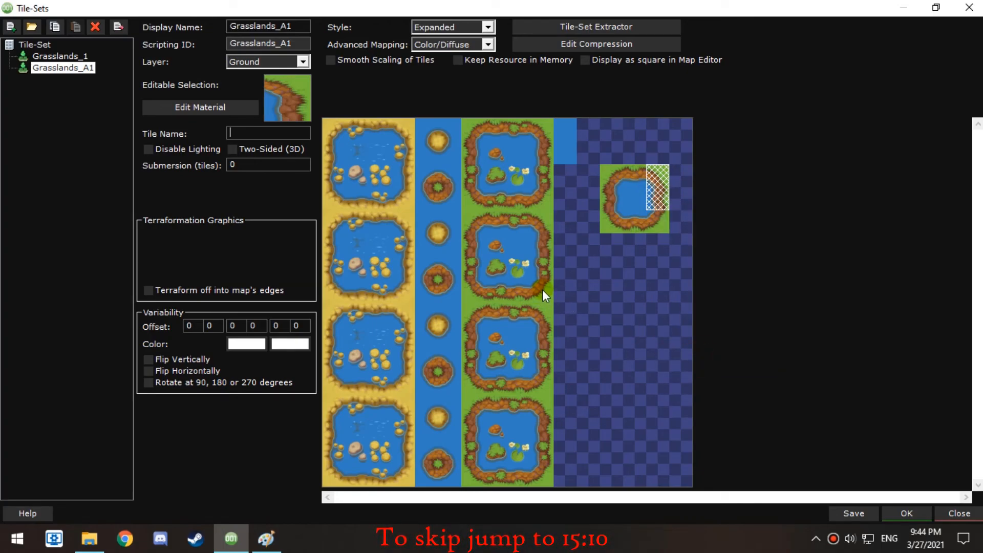
Copy the second grass pond's lower-right corner and bottom edge tiles onto the same part of the 3×3 pond
{"action": "left_click_drag", "start_coordinate": [542, 290], "coordinate": [514, 293]}
{"action": "right_click", "coordinate": [514, 293]}
{"action": "left_click", "coordinate": [542, 459]}
{"action": "left_click_drag", "start_coordinate": [660, 222], "coordinate": [638, 226]}
{"action": "right_click", "coordinate": [638, 226]}
{"action": "left_click", "coordinate": [666, 409]}
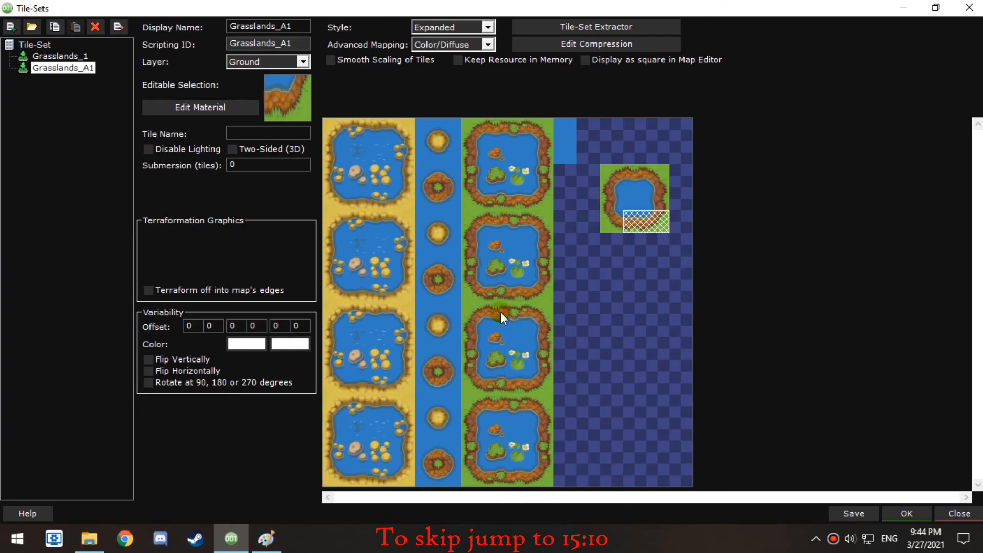
Copy the second grass pond's lower-left corner tile onto the 3×3 pond's lower-left corner
{"action": "left_click", "coordinate": [474, 291]}
{"action": "right_click", "coordinate": [474, 290]}
{"action": "left_click", "coordinate": [502, 455]}
{"action": "left_click", "coordinate": [611, 222]}
{"action": "right_click", "coordinate": [611, 222]}
{"action": "left_click", "coordinate": [636, 401]}
Copy the second grass pond's upper-left corner and left edge tiles onto the same part of the 3×3 pond
{"action": "left_click_drag", "start_coordinate": [471, 219], "coordinate": [468, 235]}
{"action": "right_click", "coordinate": [469, 234]}
{"action": "left_click", "coordinate": [504, 402]}
{"action": "left_click_drag", "start_coordinate": [617, 175], "coordinate": [612, 193]}
{"action": "right_click", "coordinate": [612, 193]}
{"action": "left_click", "coordinate": [647, 376]}
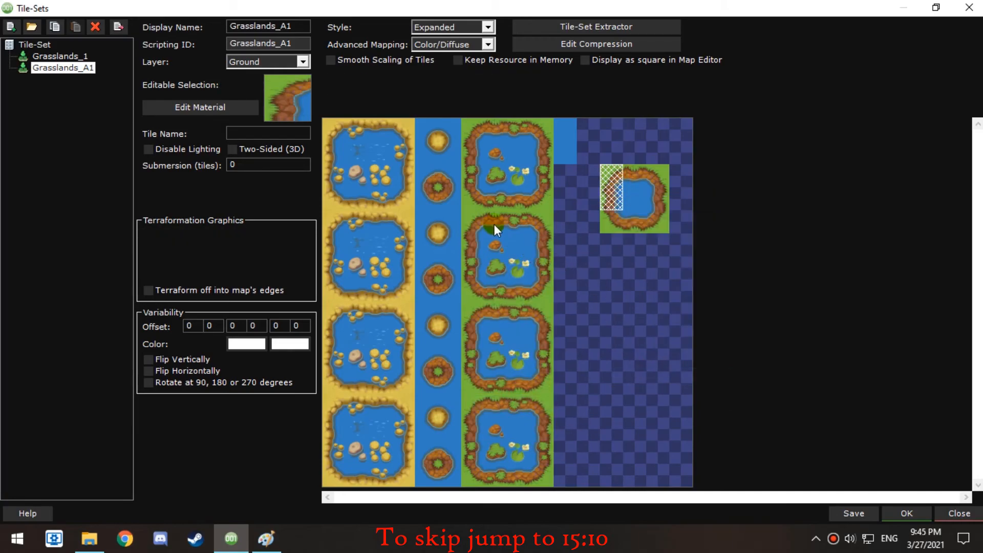
Copy a top edge tile of the second grass pond onto the 3×3 pond's top middle tile
{"action": "left_click", "coordinate": [496, 219]}
{"action": "right_click", "coordinate": [496, 219]}
{"action": "left_click", "coordinate": [548, 394]}
{"action": "left_click", "coordinate": [634, 177]}
{"action": "right_click", "coordinate": [634, 177]}
{"action": "left_click", "coordinate": [637, 355]}
Fill the 3×3 pond's centre with the second grass pond's plain water tile and save the tile-sets
{"action": "left_click", "coordinate": [527, 241]}
{"action": "right_click", "coordinate": [526, 241]}
{"action": "left_click", "coordinate": [560, 416]}
{"action": "left_click", "coordinate": [626, 198]}
{"action": "right_click", "coordinate": [626, 199]}
{"action": "left_click", "coordinate": [643, 381]}
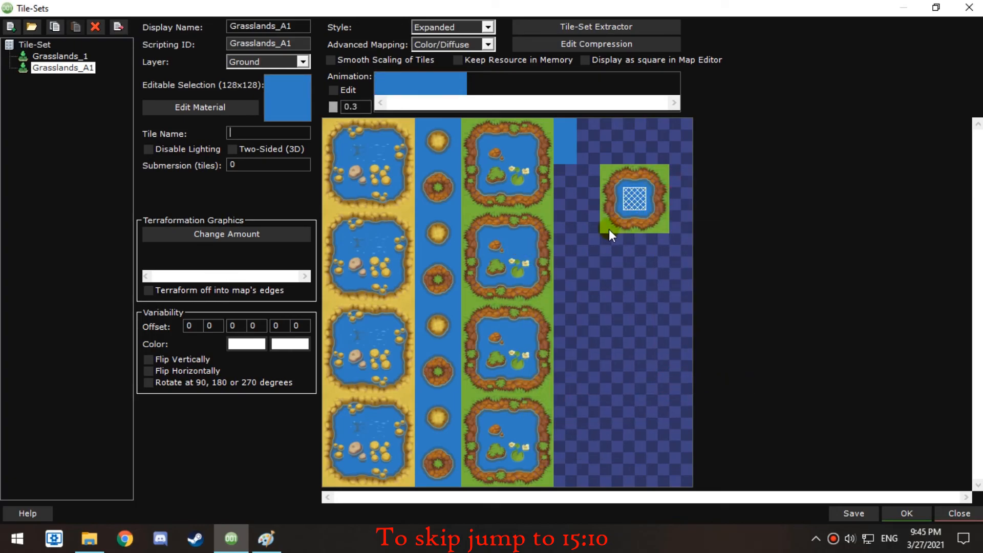
{"action": "left_click", "coordinate": [861, 512]}
{"action": "left_click", "coordinate": [526, 256]}
Give the second standalone water tile 1 terraformation graphic and paste the copied 3×3 pond as its large concave graphic
{"action": "right_click", "coordinate": [646, 189]}
{"action": "left_click", "coordinate": [705, 356]}
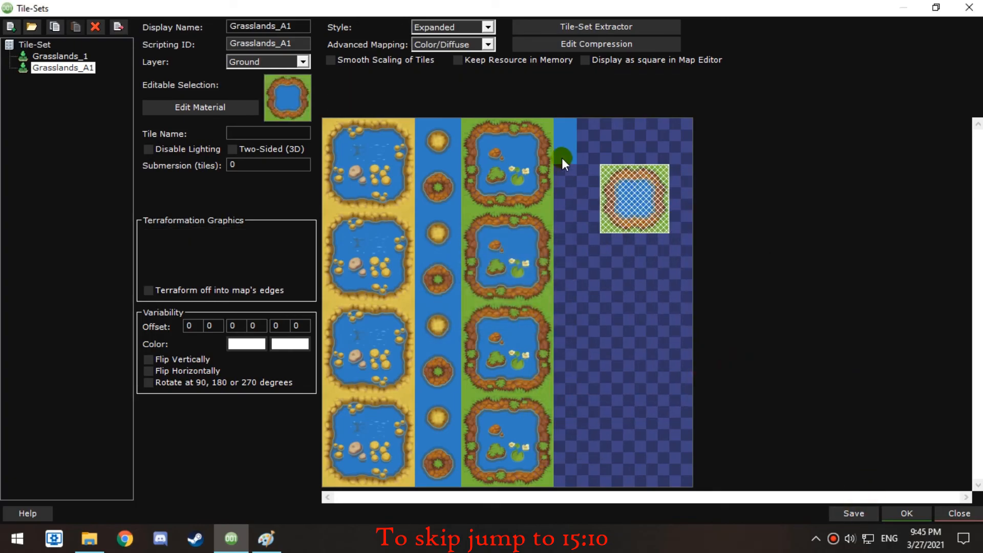
{"action": "left_click", "coordinate": [563, 155]}
{"action": "left_click", "coordinate": [206, 237]}
{"action": "type", "text": "1"}
{"action": "key", "text": "Return"}
{"action": "left_click", "coordinate": [161, 255]}
{"action": "right_click", "coordinate": [354, 294]}
{"action": "left_click", "coordinate": [377, 344]}
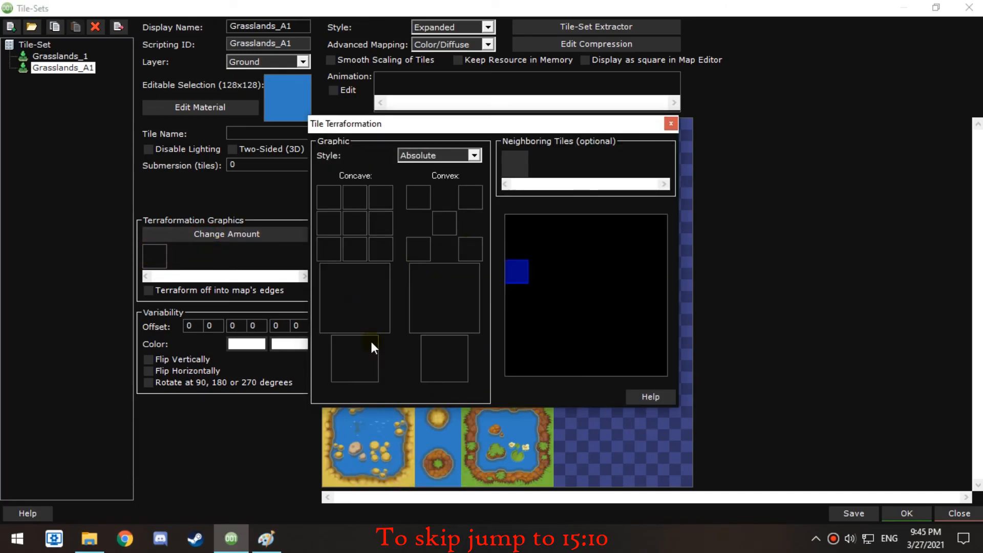
Copy the small concave pond graphic from the second water tile's terraformation
{"action": "right_click", "coordinate": [366, 353]}
{"action": "left_click", "coordinate": [407, 231]}
{"action": "right_click", "coordinate": [365, 354]}
{"action": "left_click", "coordinate": [406, 303]}
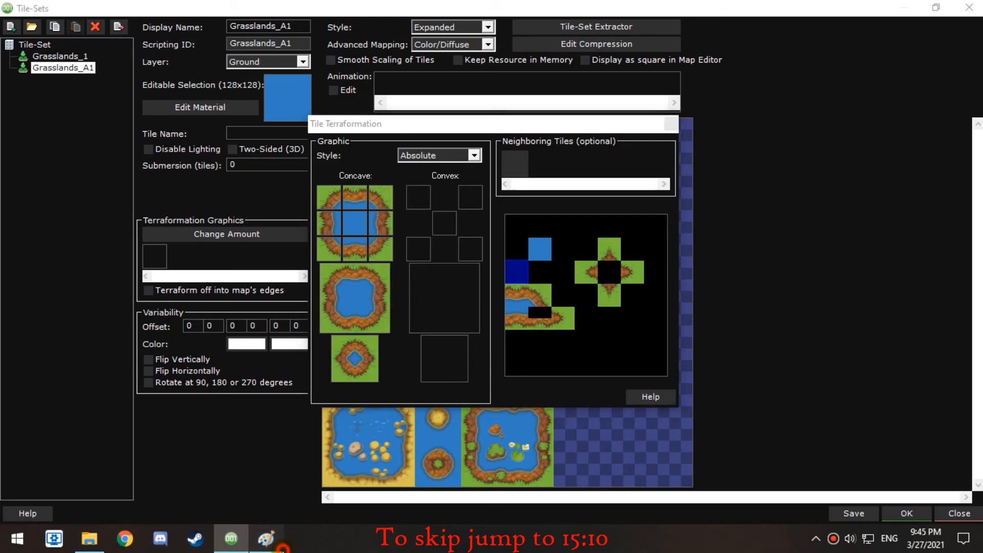
Switch to Paint and resize the small concave pond graphic to 50 percent
{"action": "left_click", "coordinate": [267, 538]}
{"action": "right_click", "coordinate": [119, 164]}
{"action": "left_click", "coordinate": [155, 303]}
{"action": "double_click", "coordinate": [174, 137]}
{"action": "type", "text": "50"}
{"action": "left_click", "coordinate": [121, 326]}
Return to 001 Game Creator, paste the halved pond into the centre concave tile, and close the terraformation
{"action": "left_click", "coordinate": [231, 538]}
{"action": "right_click", "coordinate": [362, 228]}
{"action": "left_click", "coordinate": [392, 276]}
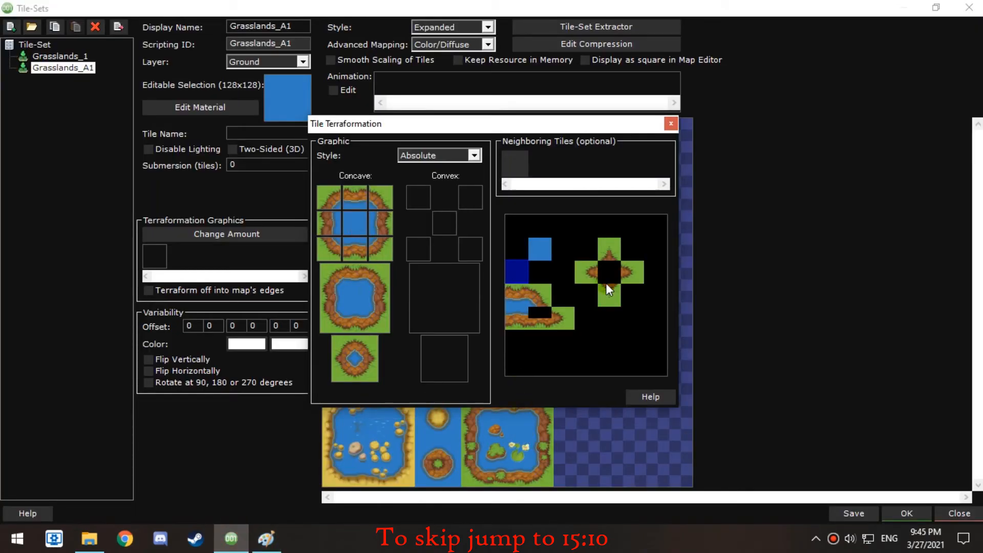
{"action": "left_click", "coordinate": [670, 125]}
Copy the brown island of the second animation frame and paste it as the small convex graphic of the second water tile's terraformation
{"action": "right_click", "coordinate": [447, 266]}
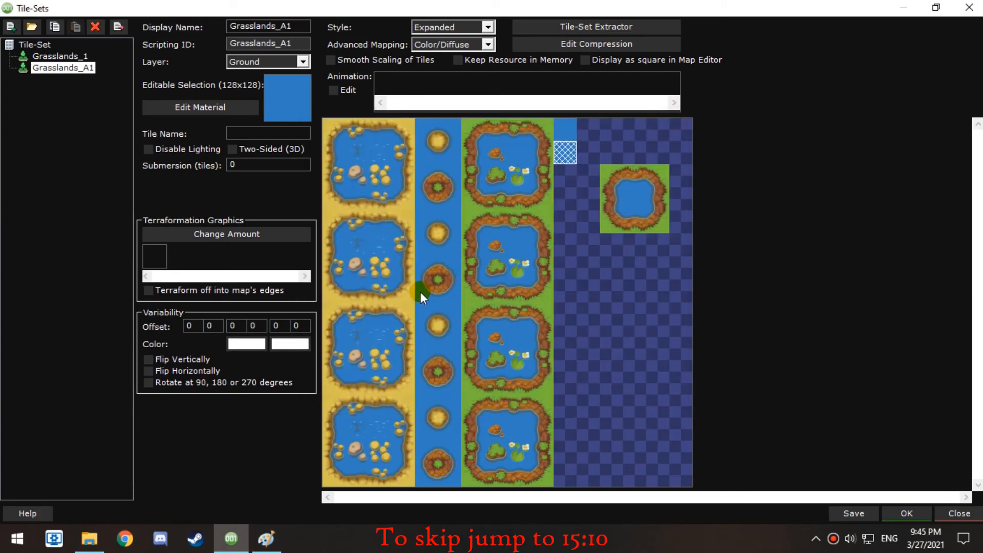
{"action": "left_click_drag", "start_coordinate": [420, 291], "coordinate": [445, 267]}
{"action": "right_click", "coordinate": [443, 266]}
{"action": "left_click", "coordinate": [490, 432]}
{"action": "left_click", "coordinate": [566, 155]}
{"action": "right_click", "coordinate": [155, 256]}
{"action": "right_click", "coordinate": [444, 344]}
{"action": "left_click", "coordinate": [487, 314]}
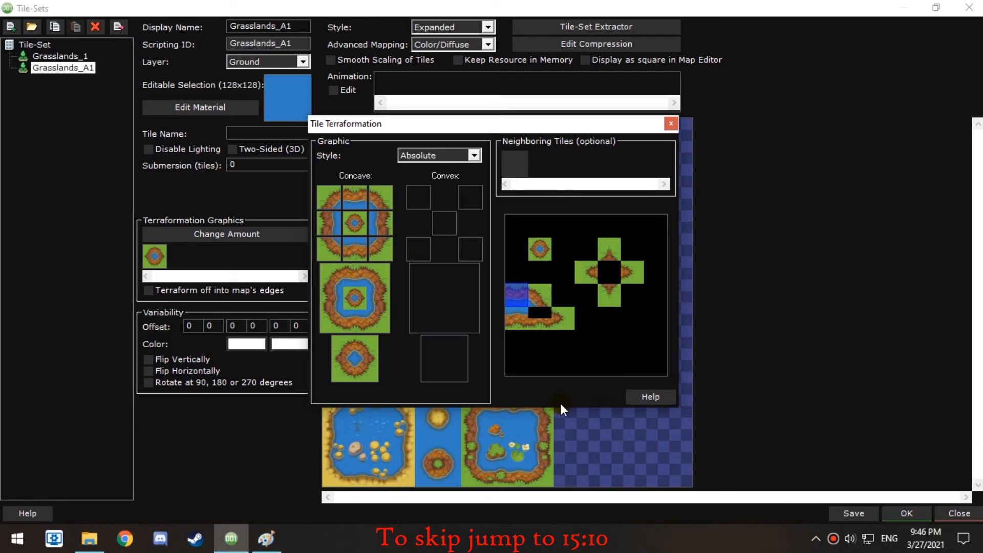
Copy the island's centre from the small convex graphic on the 64 grid, paste it into the centre convex tile, and save the tile-set
{"action": "right_click", "coordinate": [450, 356]}
{"action": "left_click", "coordinate": [496, 186]}
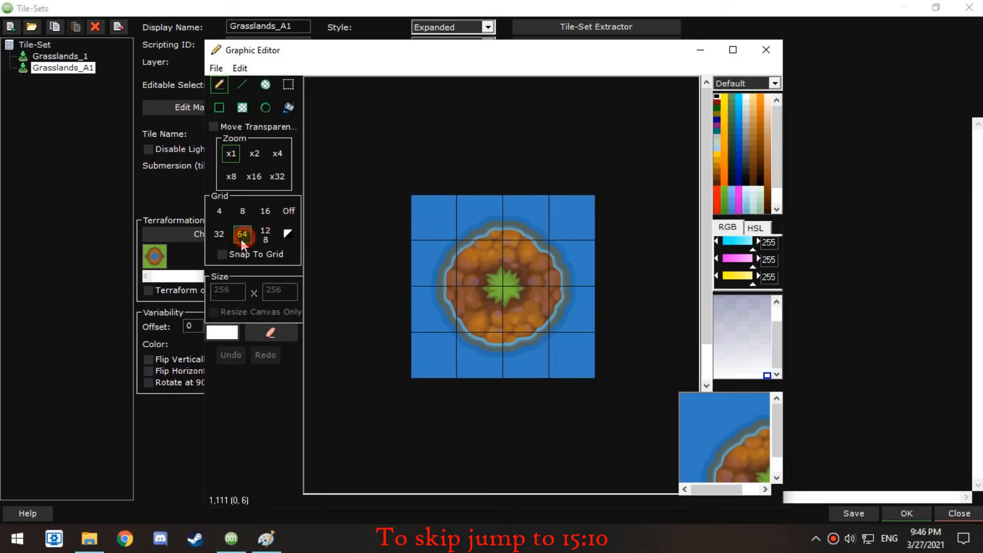
{"action": "left_click", "coordinate": [766, 50]}
{"action": "left_click", "coordinate": [498, 314]}
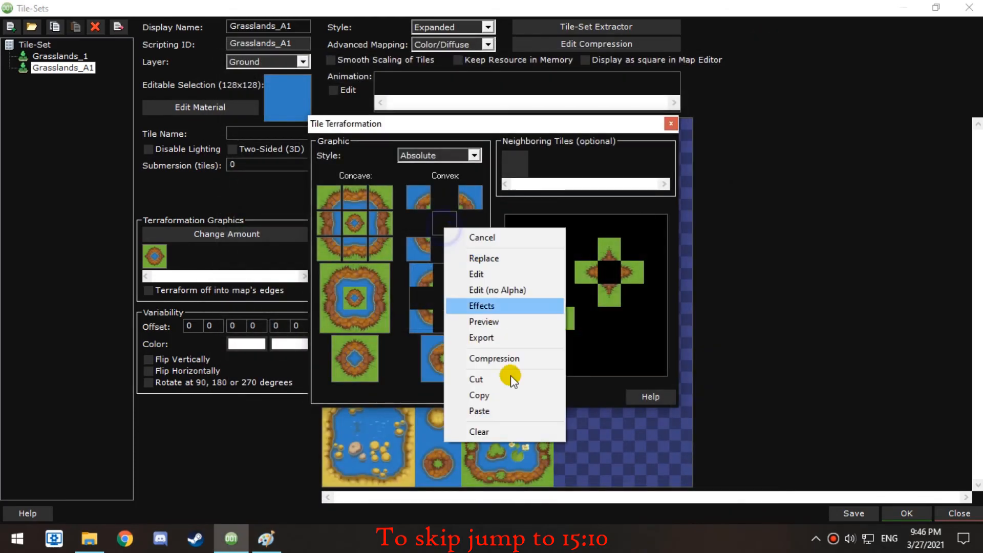
{"action": "left_click", "coordinate": [668, 126]}
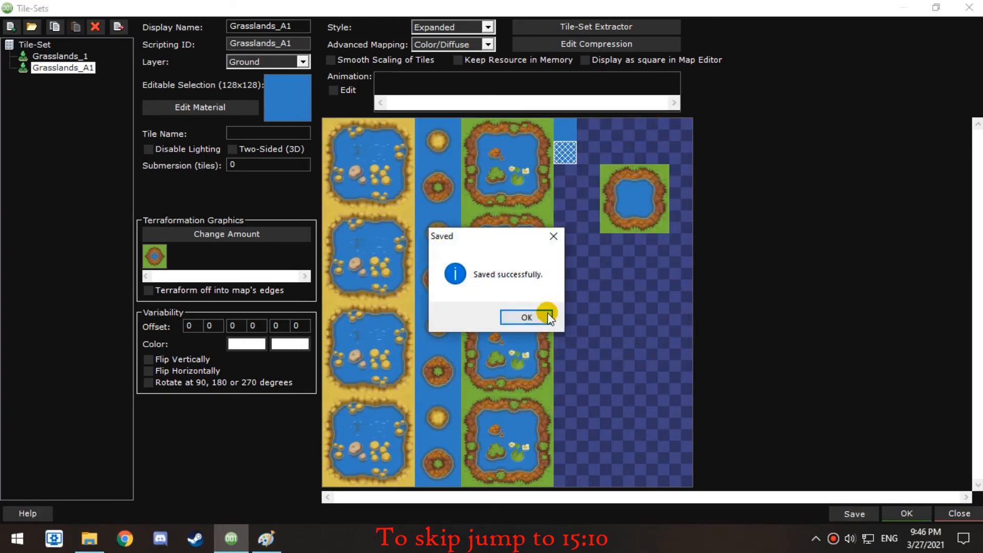
{"action": "left_click", "coordinate": [550, 313]}
Copy a plain water tile from the third grass pond and paste it as the third standalone water tile and the 3×3 pond's centre
{"action": "left_click", "coordinate": [514, 337]}
{"action": "right_click", "coordinate": [521, 336]}
{"action": "left_click", "coordinate": [570, 288]}
{"action": "right_click", "coordinate": [566, 175]}
{"action": "left_click", "coordinate": [683, 360]}
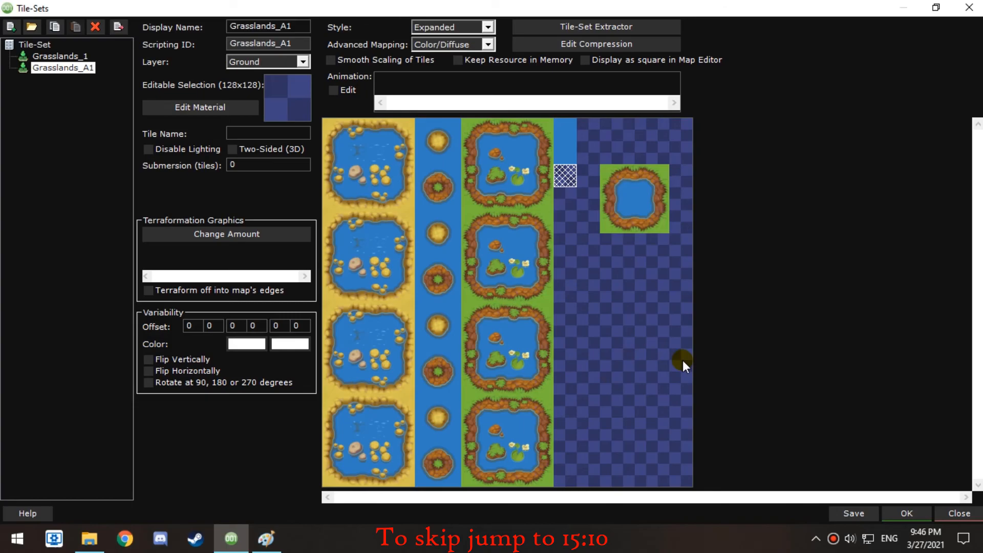
{"action": "right_click", "coordinate": [634, 195]}
{"action": "left_click", "coordinate": [720, 284]}
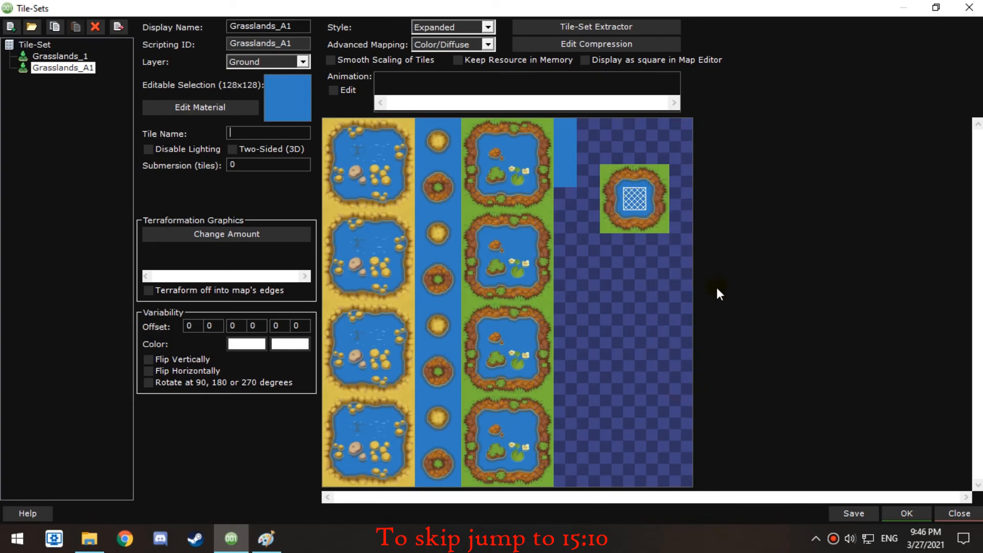
Replace the 3×3 pond's top-right, right, bottom and bottom-right tiles with the matching edge tiles of the third grass pond
{"action": "left_click", "coordinate": [542, 310]}
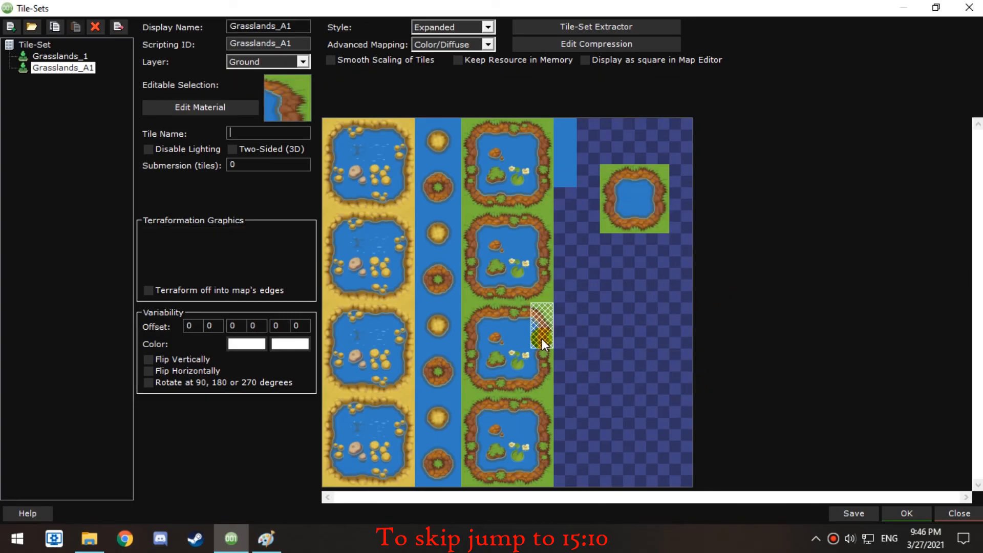
{"action": "right_click", "coordinate": [660, 192]}
{"action": "left_click", "coordinate": [691, 373]}
{"action": "right_click_drag", "start_coordinate": [545, 382], "coordinate": [520, 385]}
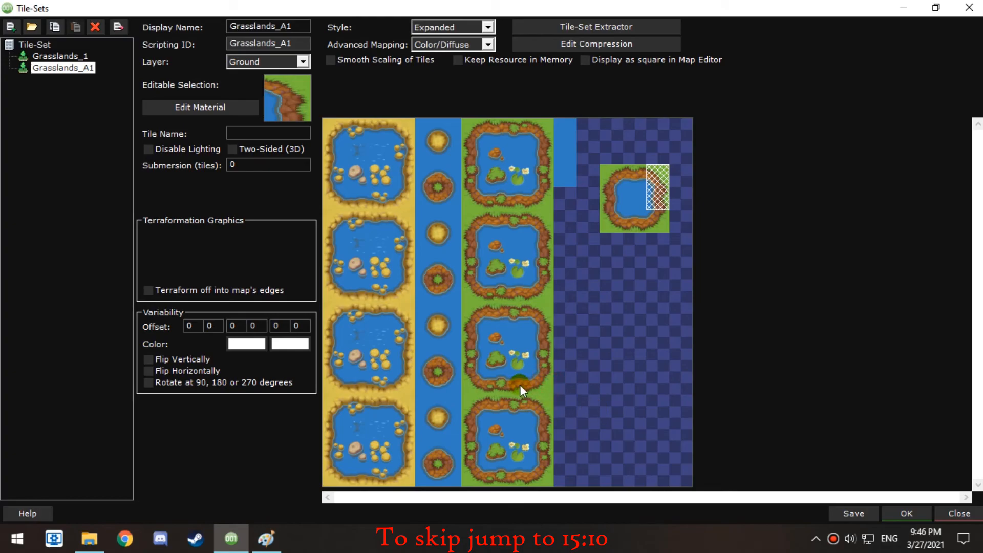
{"action": "left_click", "coordinate": [579, 339]}
{"action": "right_click_drag", "start_coordinate": [659, 222], "coordinate": [643, 223]}
{"action": "left_click", "coordinate": [685, 405]}
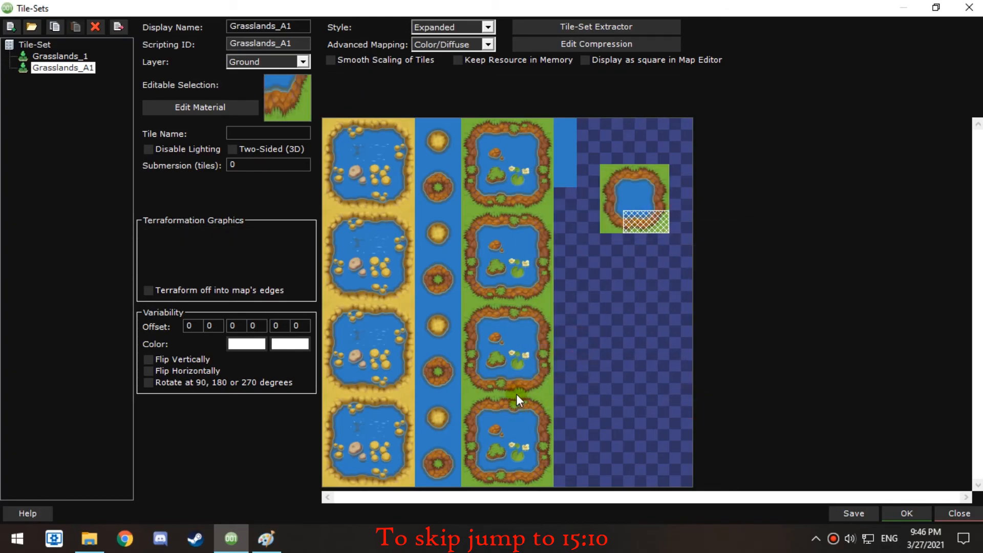
Replace the 3×3 pond's top-left, top, left and bottom-left tiles with the matching edge tiles of the third grass pond
{"action": "right_click_drag", "start_coordinate": [493, 309], "coordinate": [467, 321]}
{"action": "left_click", "coordinate": [499, 262]}
{"action": "right_click_drag", "start_coordinate": [632, 168], "coordinate": [620, 172]}
{"action": "left_click", "coordinate": [666, 353]}
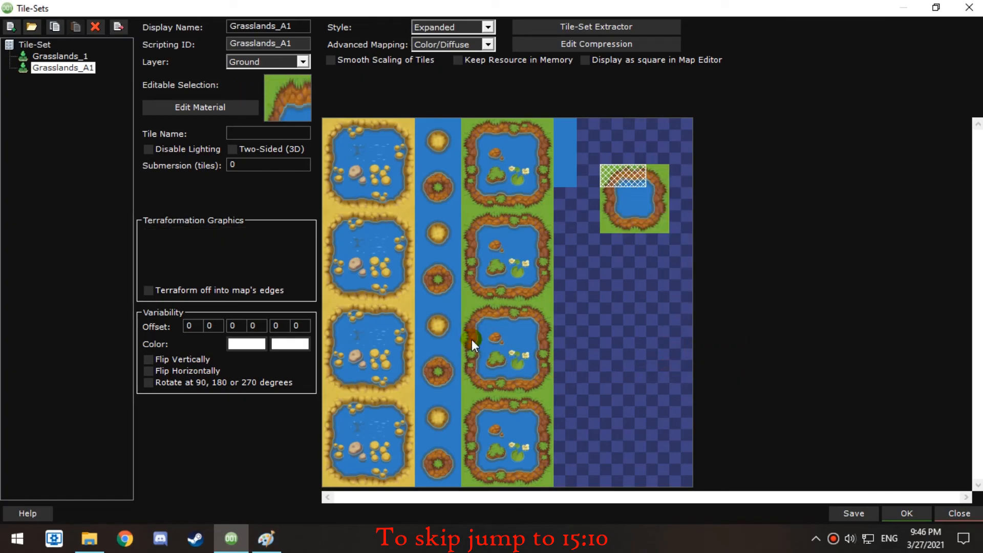
{"action": "right_click", "coordinate": [471, 339]}
{"action": "left_click", "coordinate": [543, 294]}
{"action": "right_click", "coordinate": [611, 198]}
{"action": "left_click", "coordinate": [697, 378]}
{"action": "right_click", "coordinate": [477, 380]}
{"action": "right_click", "coordinate": [466, 381]}
{"action": "left_click", "coordinate": [502, 337]}
{"action": "right_click", "coordinate": [610, 221]}
{"action": "left_click", "coordinate": [644, 403]}
Copy the whole rebuilt 3×3 pond, select the third standalone water tile, and save the tile-set
{"action": "left_click_drag", "start_coordinate": [661, 173], "coordinate": [612, 221]}
{"action": "right_click", "coordinate": [623, 198]}
{"action": "left_click", "coordinate": [660, 365]}
{"action": "left_click", "coordinate": [565, 176]}
{"action": "left_click", "coordinate": [854, 517]}
{"action": "left_click", "coordinate": [530, 323]}
Give the third water tile 1 terraformation graphic and paste the copied 3×3 pond as its large concave graphic
{"action": "left_click", "coordinate": [186, 234]}
{"action": "type", "text": "1"}
{"action": "left_click", "coordinate": [597, 166]}
{"action": "left_click", "coordinate": [161, 254]}
{"action": "right_click", "coordinate": [349, 301]}
{"action": "left_click", "coordinate": [413, 352]}
Copy the third water tile's small concave pond graphic, switch to Paint, and resize it to 50 percent
{"action": "right_click", "coordinate": [354, 359]}
{"action": "left_click", "coordinate": [421, 311]}
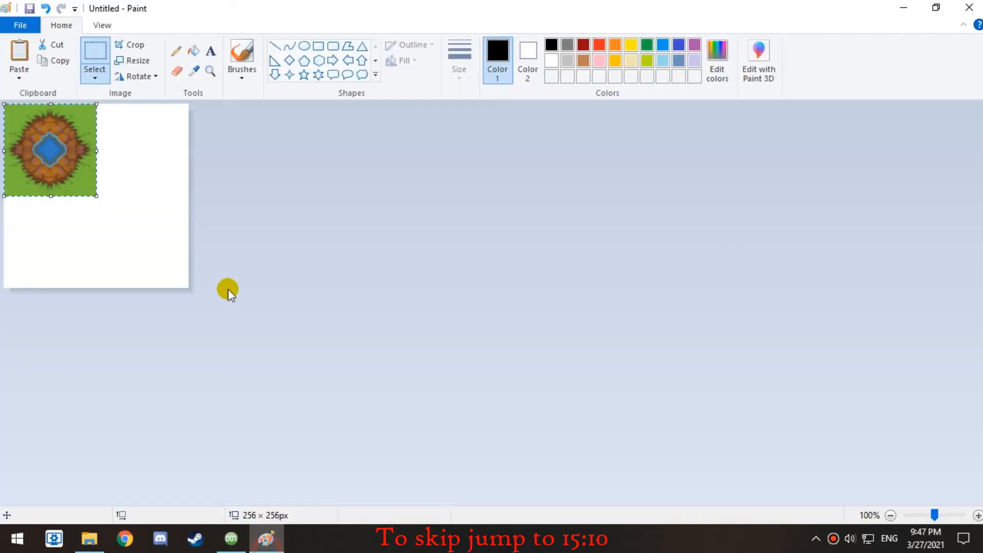
{"action": "right_click", "coordinate": [93, 167]}
{"action": "left_click", "coordinate": [149, 307]}
{"action": "type", "text": "50"}
{"action": "left_click", "coordinate": [123, 334]}
Return to 001 Game Creator, paste the halved pond into the third water tile's centre concave tile, and close its terraformation
{"action": "left_click", "coordinate": [231, 538]}
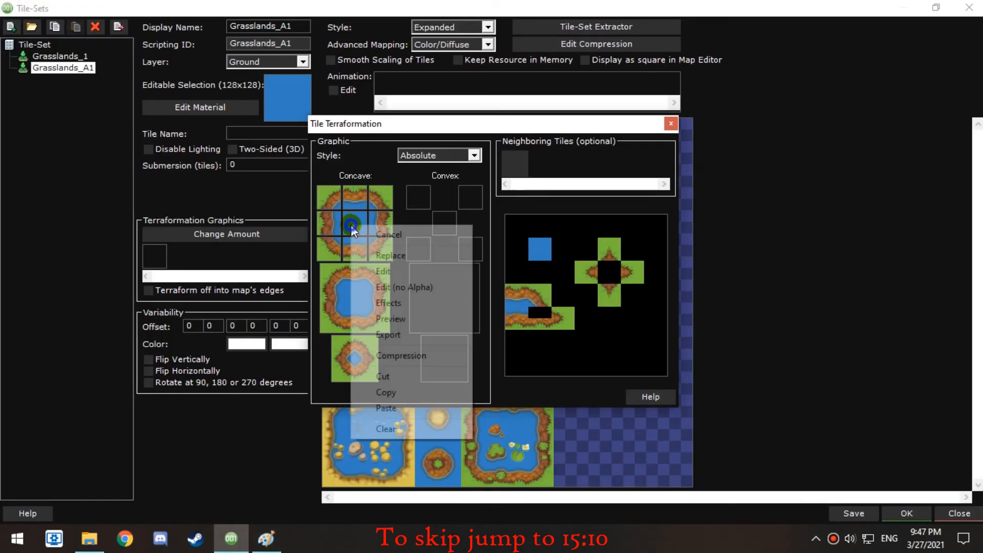
{"action": "left_click", "coordinate": [671, 124]}
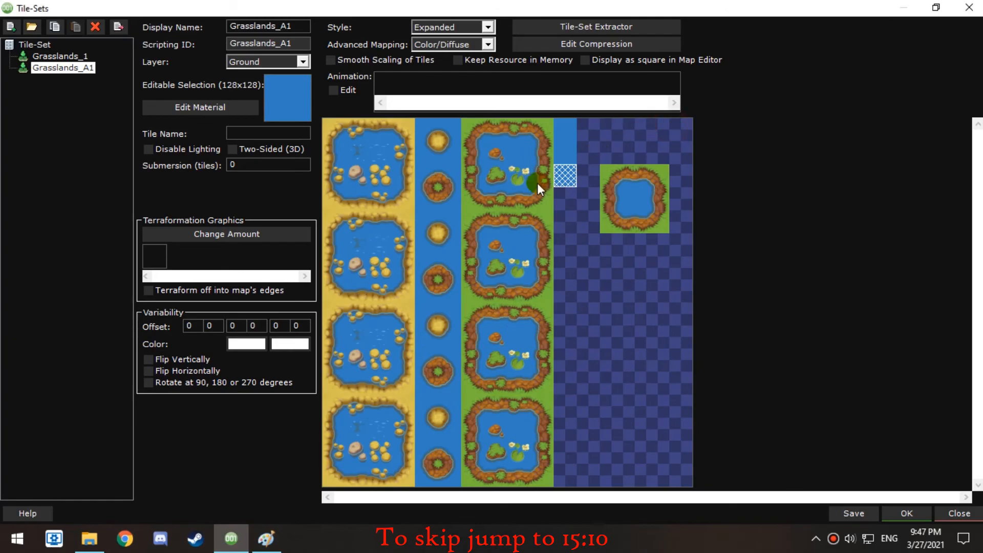
Copy the 2×2 brown island of the third animation frame and save the tile-set
{"action": "left_click_drag", "start_coordinate": [425, 359], "coordinate": [449, 383]}
{"action": "right_click", "coordinate": [433, 373]}
{"action": "left_click", "coordinate": [472, 328]}
{"action": "left_click", "coordinate": [845, 512]}
Paste the copied brown island as the small convex graphic of the third water tile's terraformation
{"action": "left_click", "coordinate": [569, 181]}
{"action": "left_click", "coordinate": [158, 252]}
{"action": "right_click", "coordinate": [438, 361]}
{"action": "left_click", "coordinate": [495, 330]}
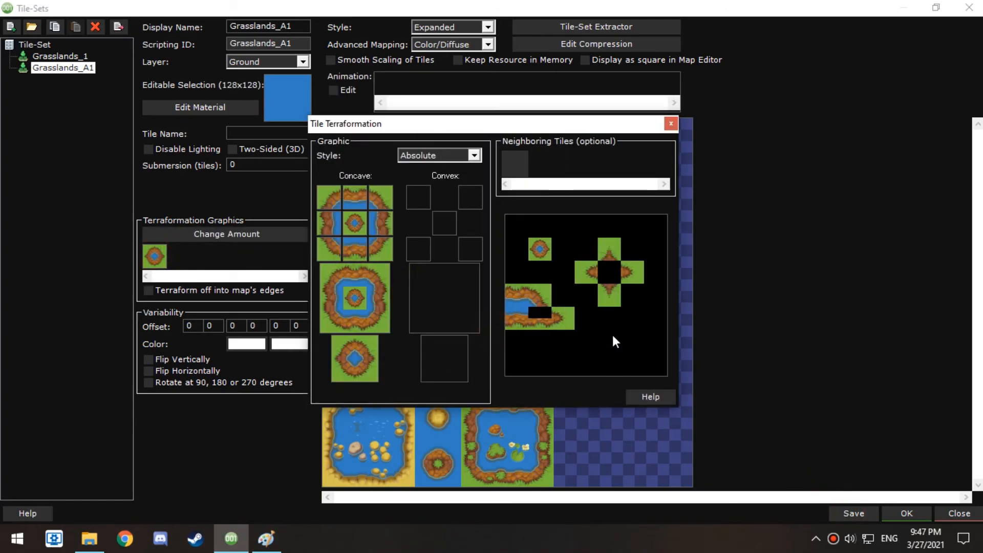
Copy the island's centre from the third tile's small convex graphic, snapped to the 64 grid, and paste it into the centre convex tile
{"action": "right_click", "coordinate": [455, 351]}
{"action": "left_click", "coordinate": [507, 185]}
{"action": "left_click", "coordinate": [243, 236]}
{"action": "left_click", "coordinate": [223, 254]}
{"action": "left_click", "coordinate": [290, 86]}
{"action": "left_click_drag", "start_coordinate": [471, 314], "coordinate": [535, 256]}
{"action": "key", "text": "ctrl+c"}
{"action": "left_click", "coordinate": [765, 50]}
{"action": "left_click", "coordinate": [482, 308]}
{"action": "right_click", "coordinate": [437, 225]}
{"action": "left_click", "coordinate": [472, 407]}
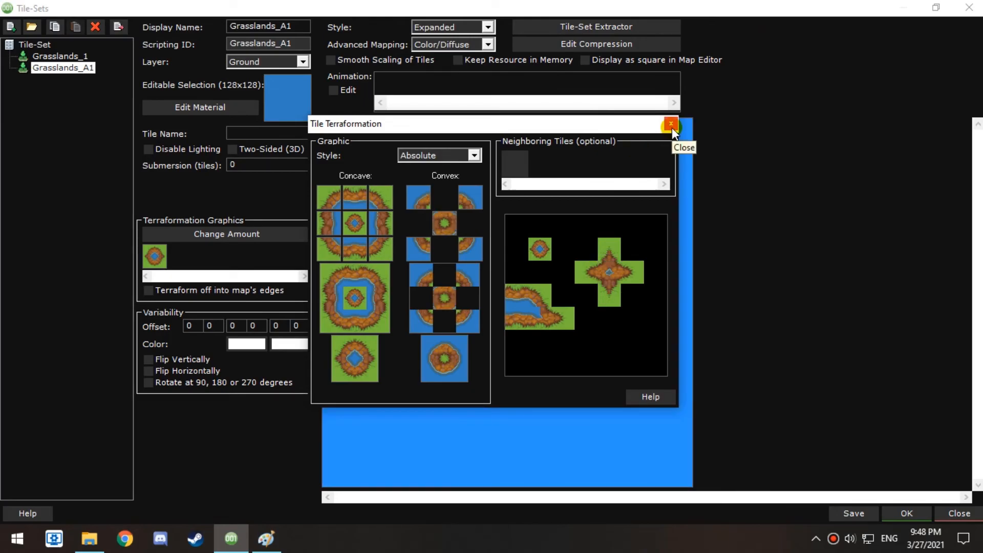
Close the third water tile's terraformation and leave the tile-sets editor without saving its settings
{"action": "left_click_drag", "start_coordinate": [613, 125], "coordinate": [336, 93]}
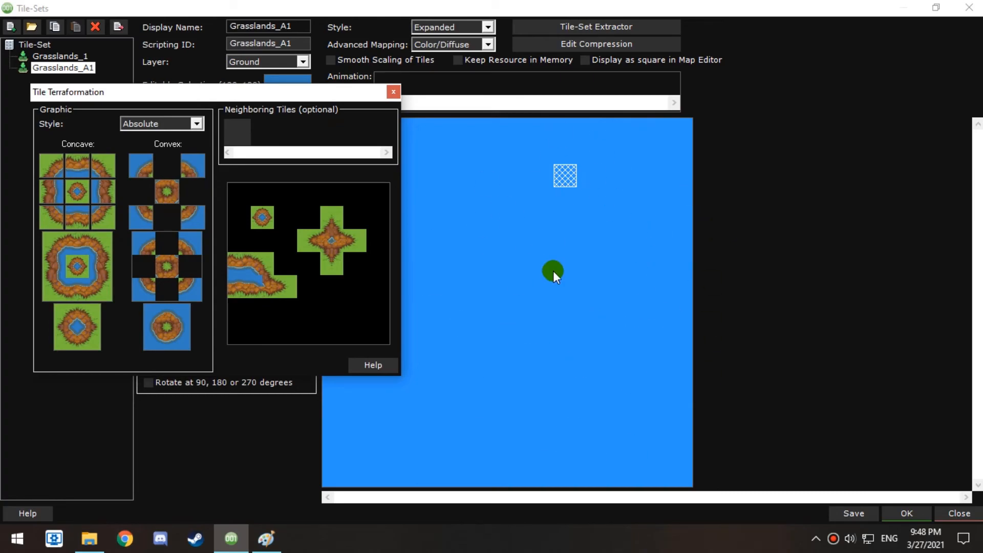
{"action": "left_click", "coordinate": [392, 93]}
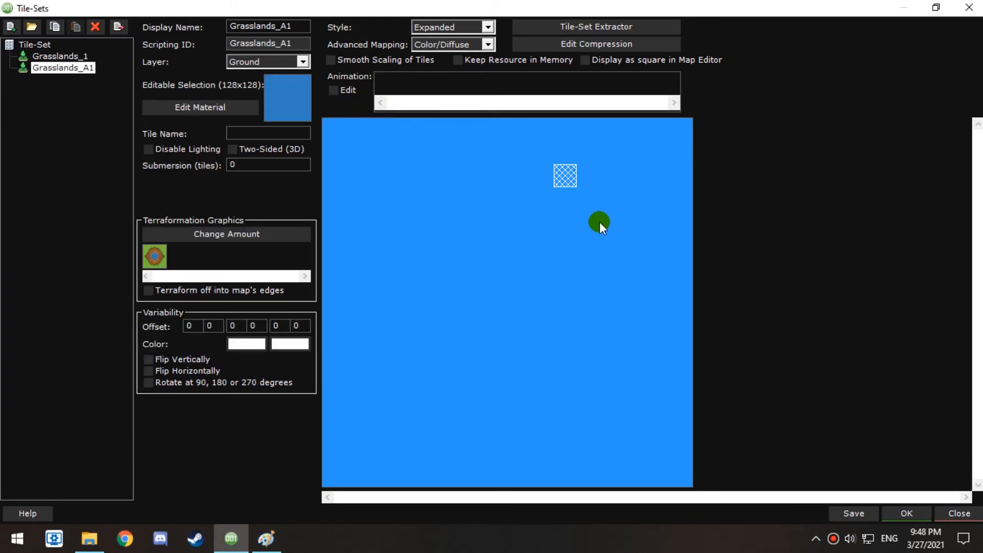
{"action": "left_click", "coordinate": [741, 302]}
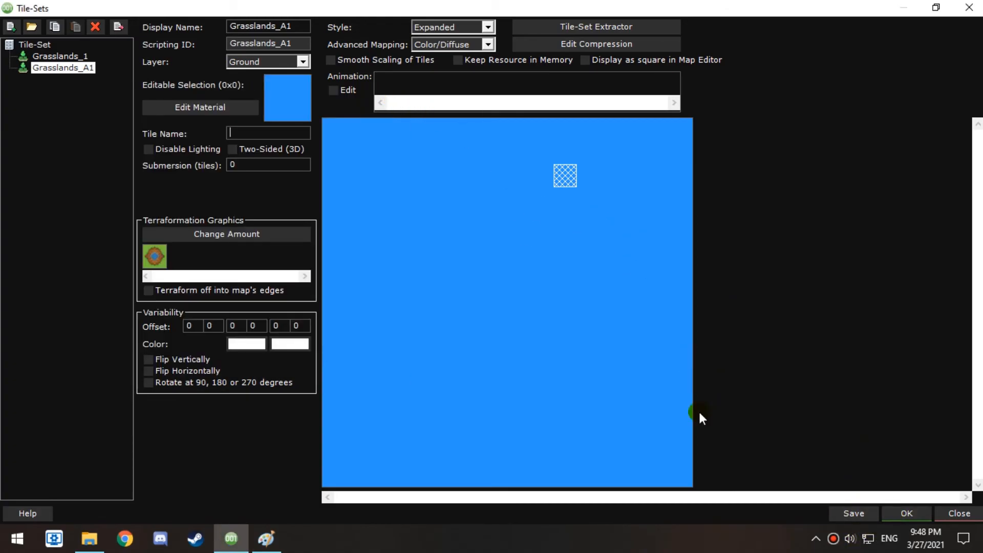
{"action": "left_click", "coordinate": [956, 514]}
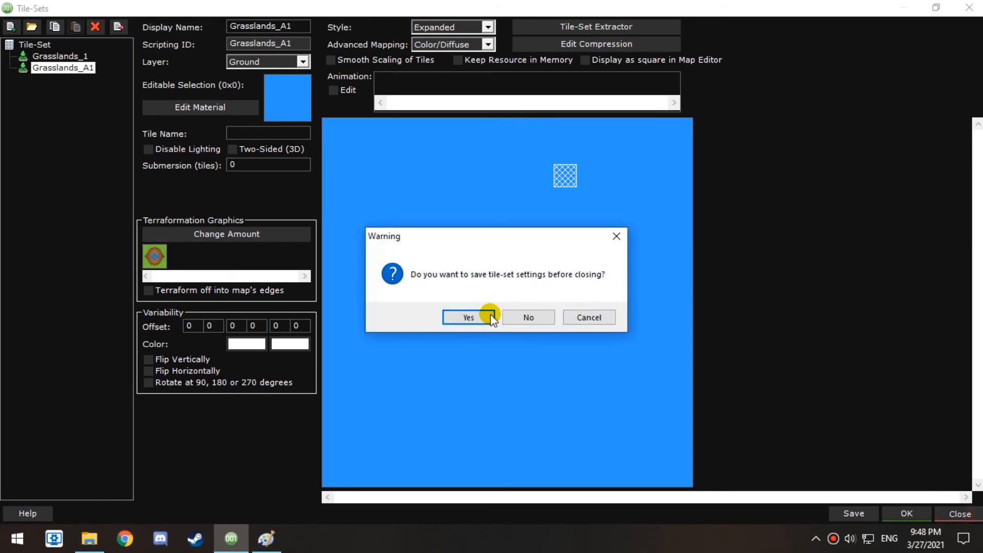
{"action": "left_click", "coordinate": [530, 318]}
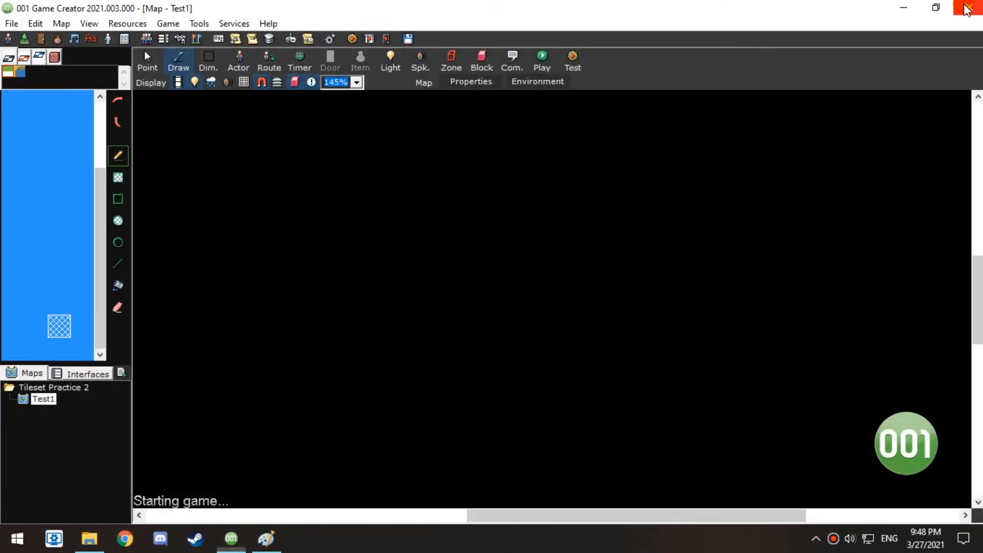
Quit 001 Game Creator without saving the map and relaunch the program
{"action": "left_click", "coordinate": [969, 8]}
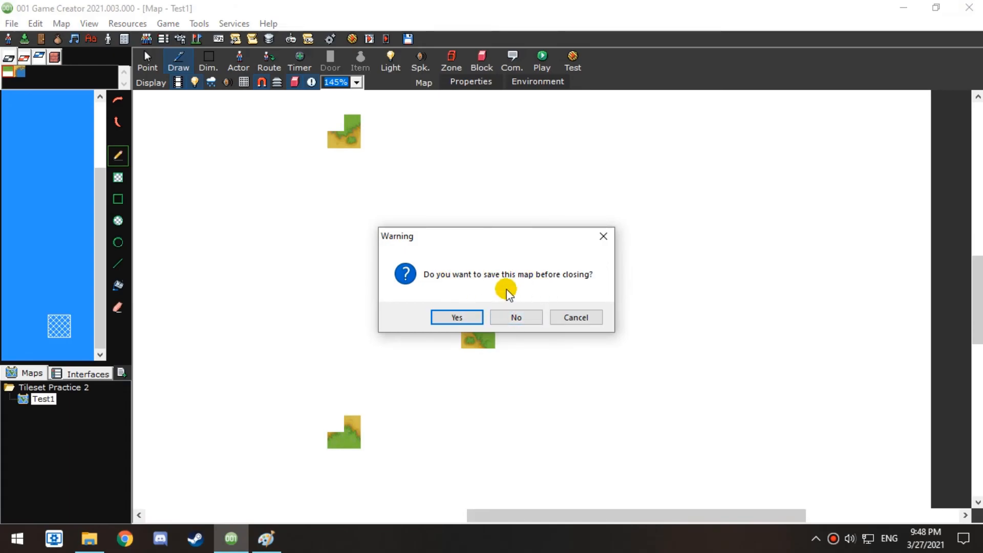
{"action": "left_click", "coordinate": [514, 317]}
{"action": "key", "text": "alt+Tab"}
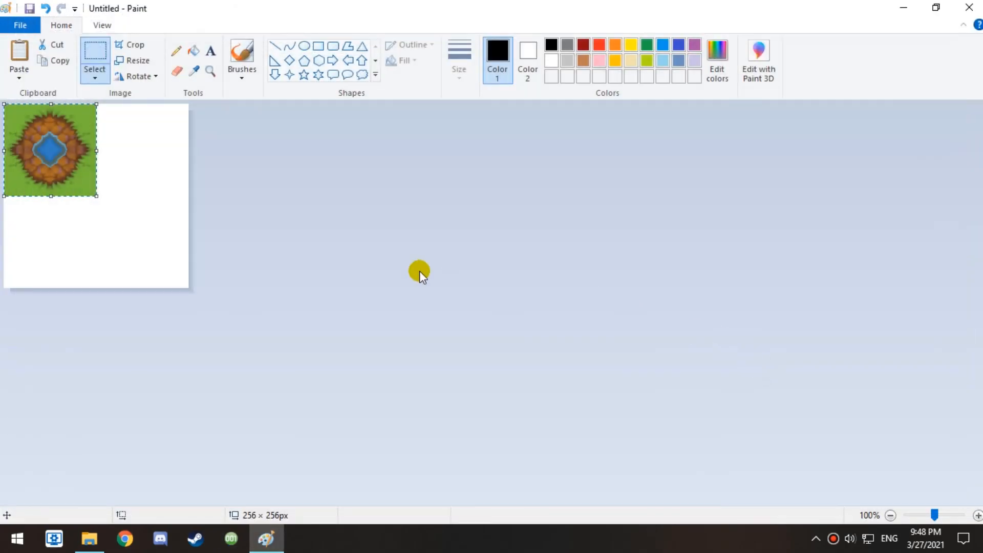
{"action": "left_click", "coordinate": [231, 538]}
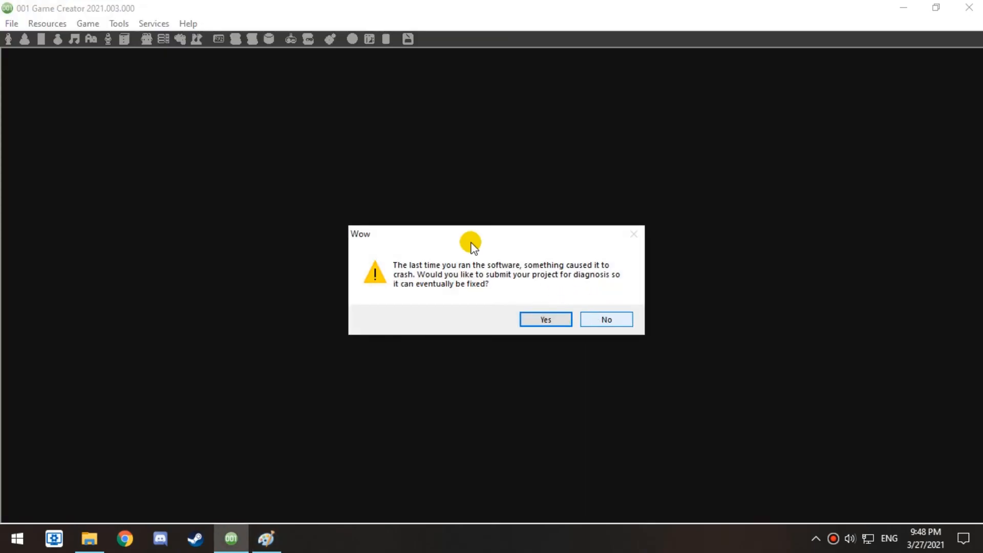
Decline submitting the project for diagnosis, open the game Tileset Practice 2 for editing, and dismiss the start-up tip
{"action": "left_click", "coordinate": [618, 317]}
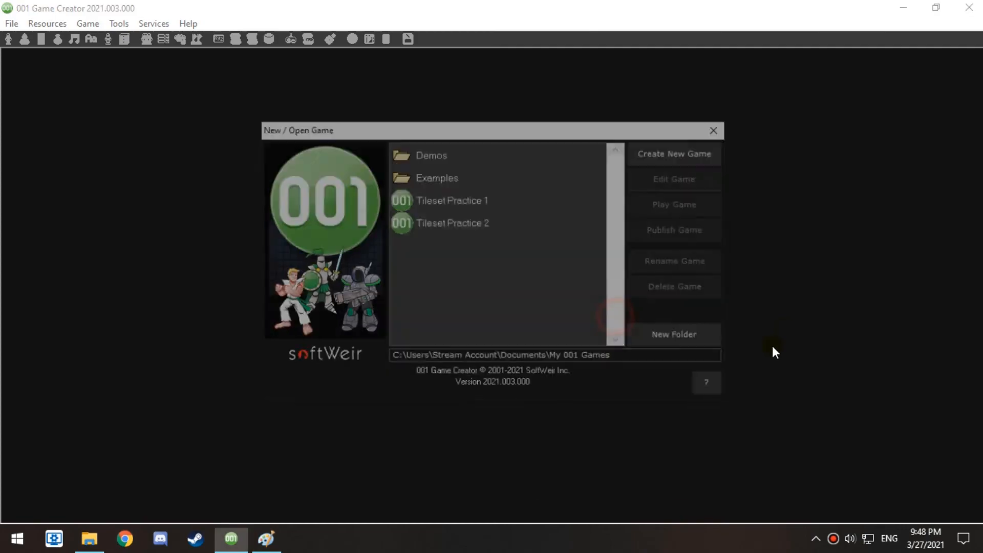
{"action": "left_click", "coordinate": [464, 228]}
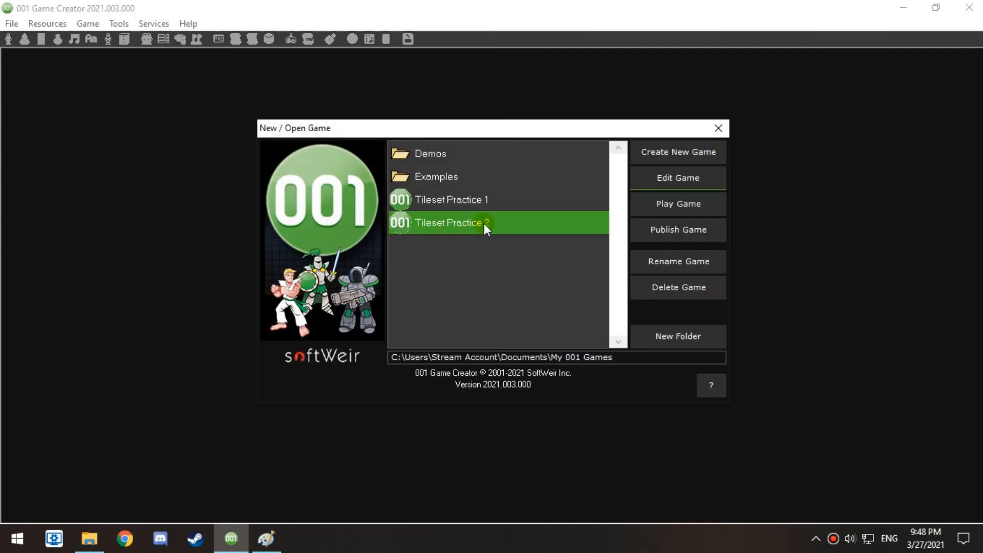
{"action": "double_click", "coordinate": [483, 223]}
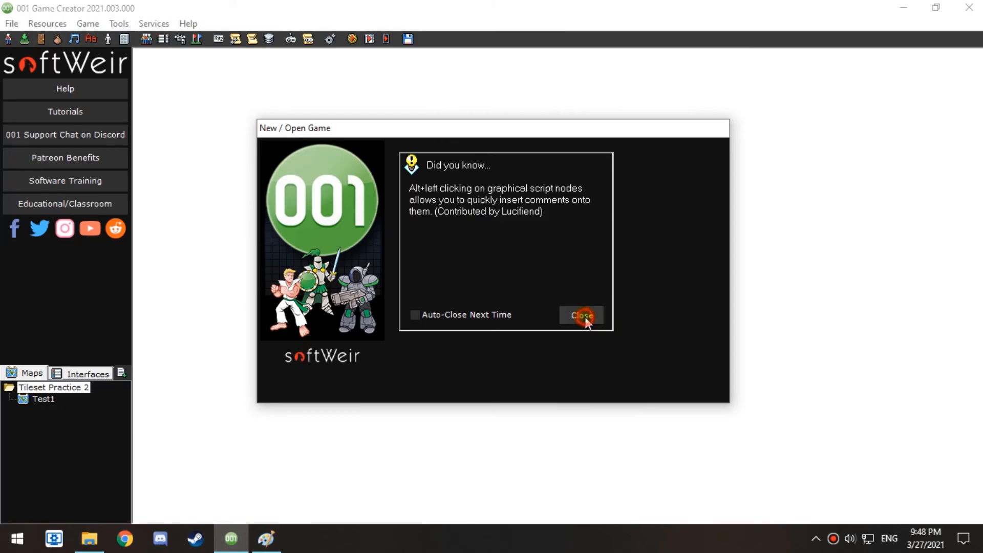
{"action": "left_click", "coordinate": [583, 316]}
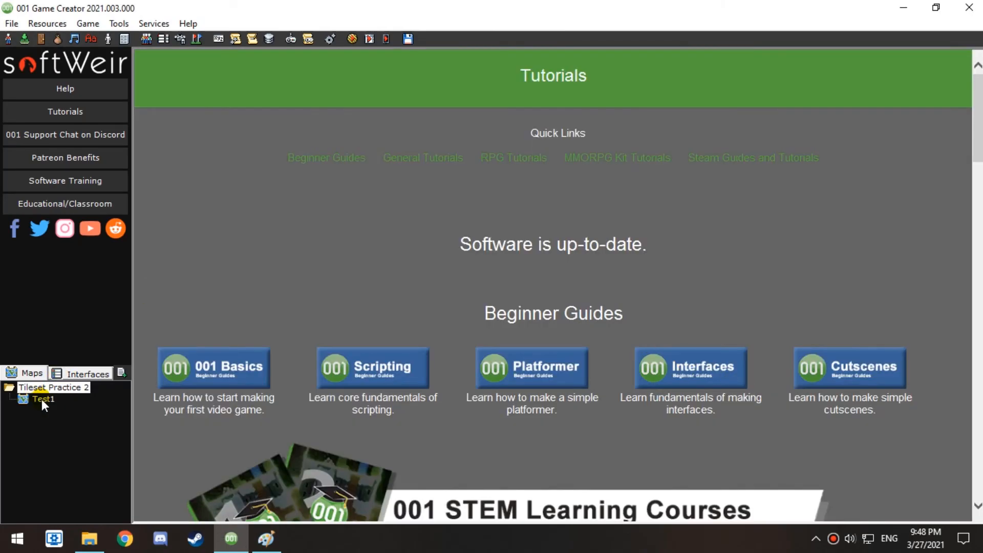
Open the map Test1 from its auto-saved back-up and look over the ponds on it
{"action": "double_click", "coordinate": [41, 398]}
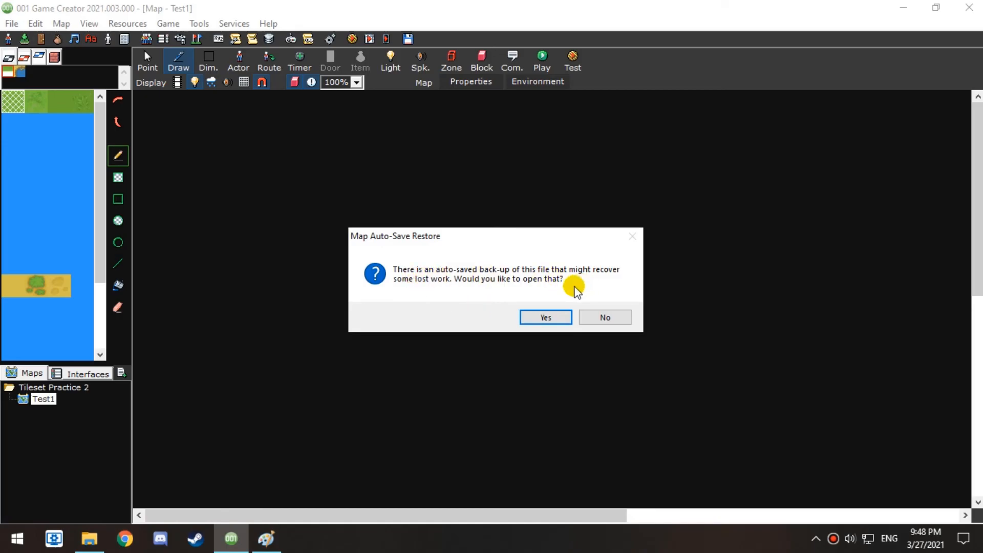
{"action": "left_click", "coordinate": [545, 316]}
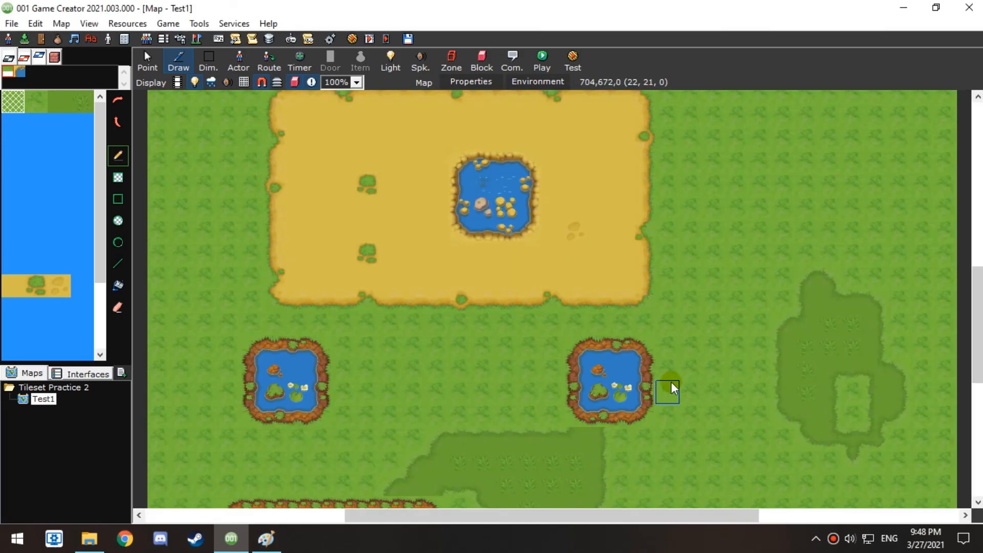
{"action": "middle_click_drag", "start_coordinate": [560, 352], "coordinate": [519, 333]}
{"action": "middle_click_drag", "start_coordinate": [574, 200], "coordinate": [585, 273]}
Open the Grasslands_A1 tile-set, check the third water tile's terraformation graphics, and maximise the tile-sets editor
{"action": "left_click", "coordinate": [29, 41]}
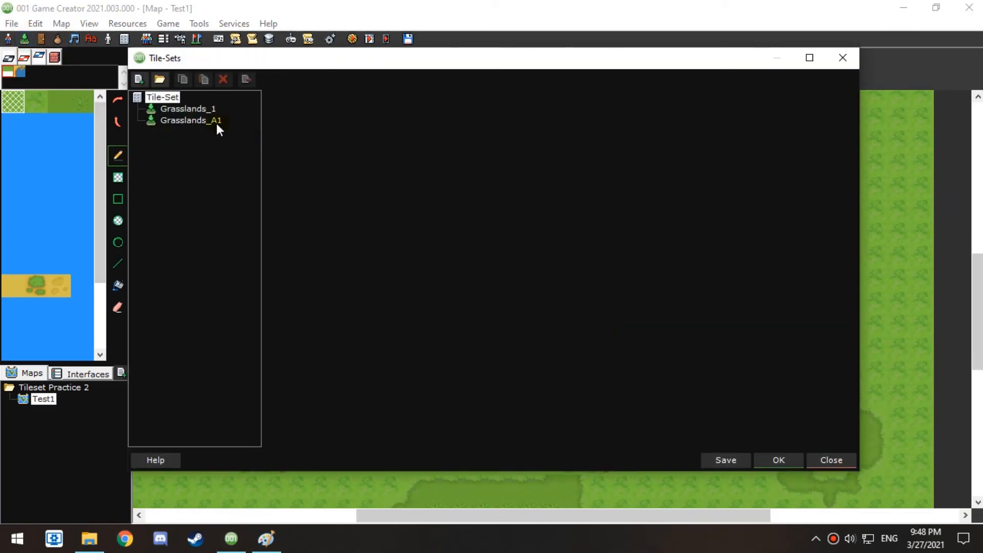
{"action": "left_click", "coordinate": [217, 121]}
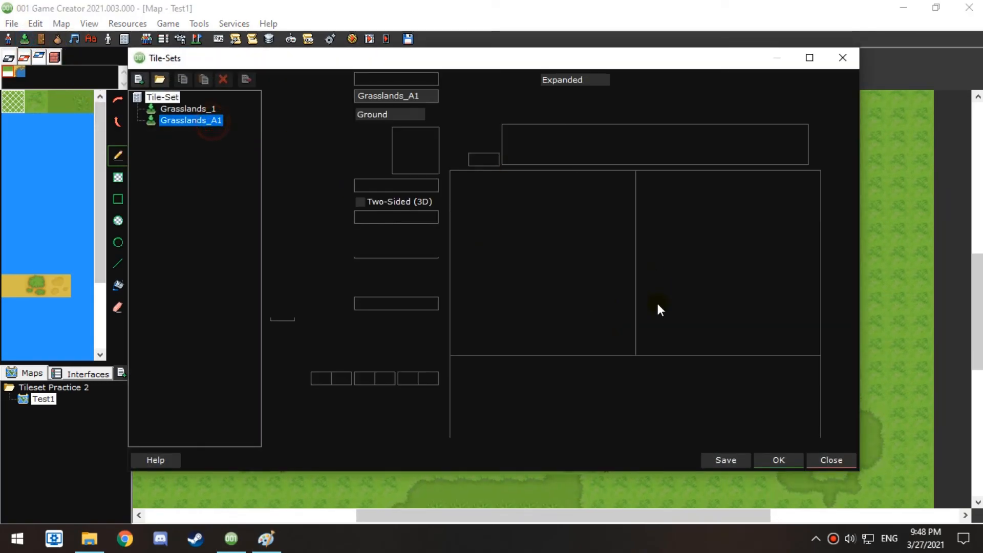
{"action": "left_click", "coordinate": [704, 228]}
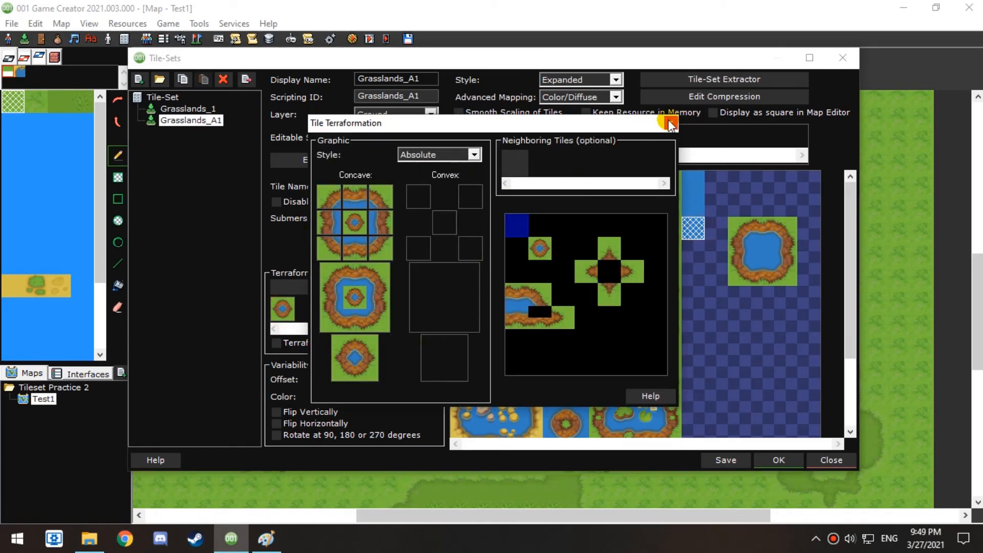
{"action": "left_click", "coordinate": [669, 123]}
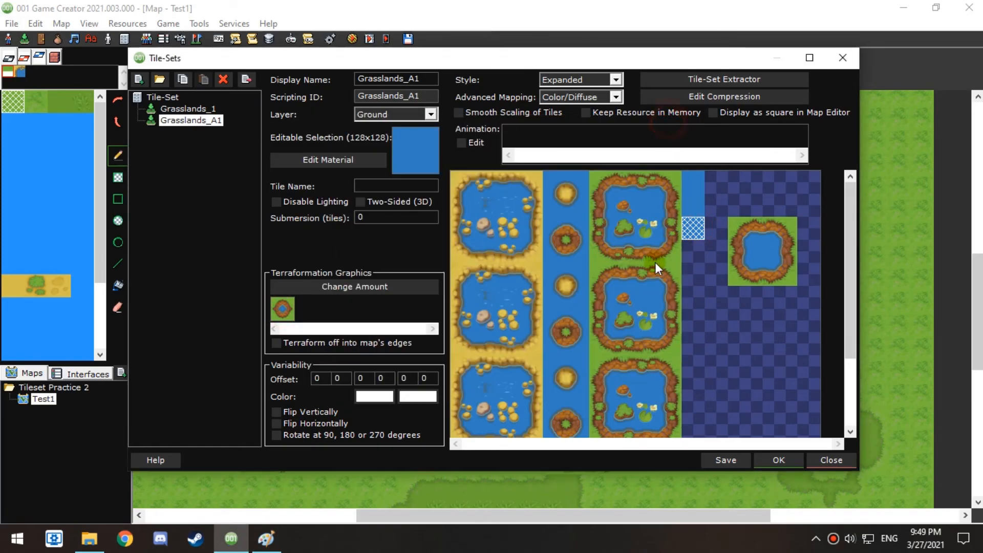
{"action": "left_click", "coordinate": [809, 66]}
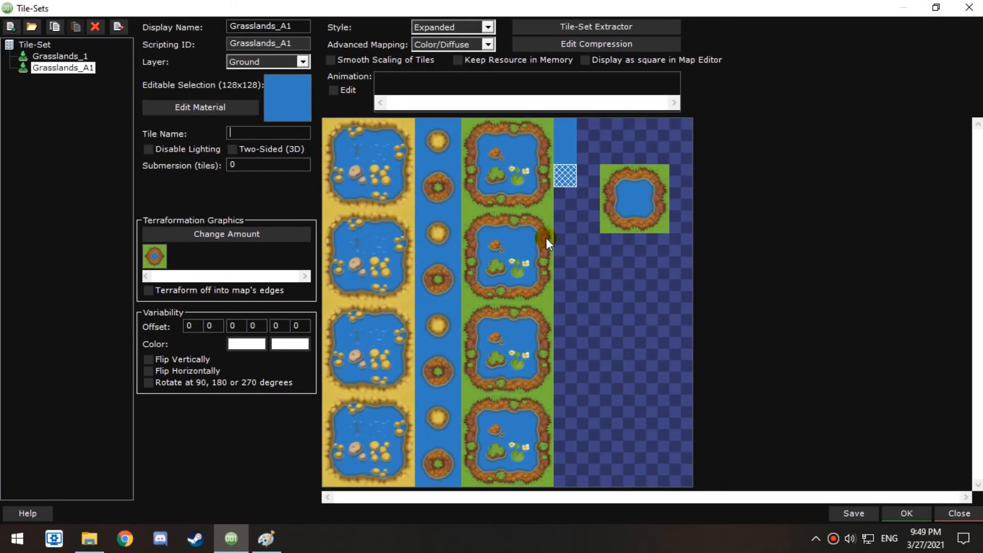
Copy the third-frame grass island, paste it as the third water tile's convex terraformation graphic, and open that graphic for editing
{"action": "right_click", "coordinate": [441, 370]}
{"action": "left_click", "coordinate": [523, 314]}
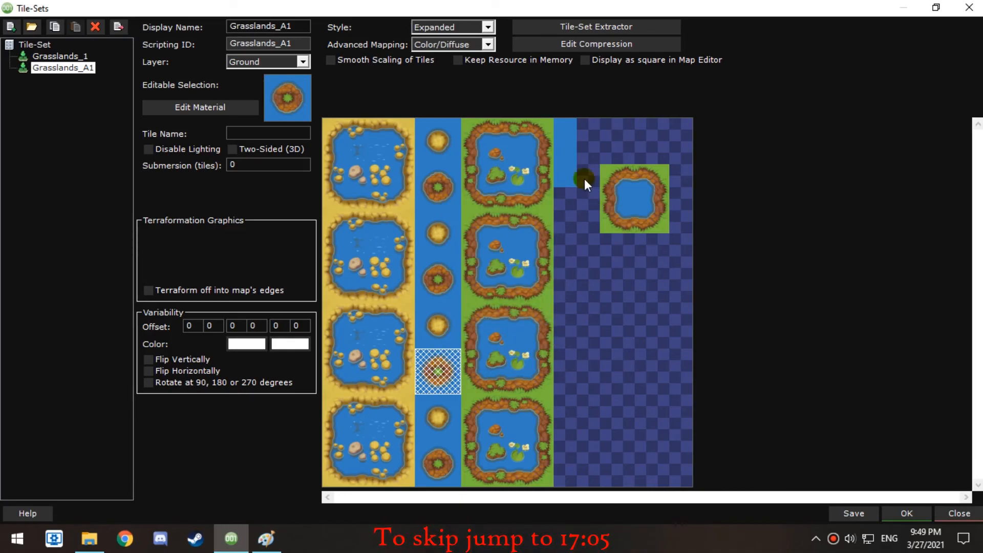
{"action": "left_click", "coordinate": [156, 258]}
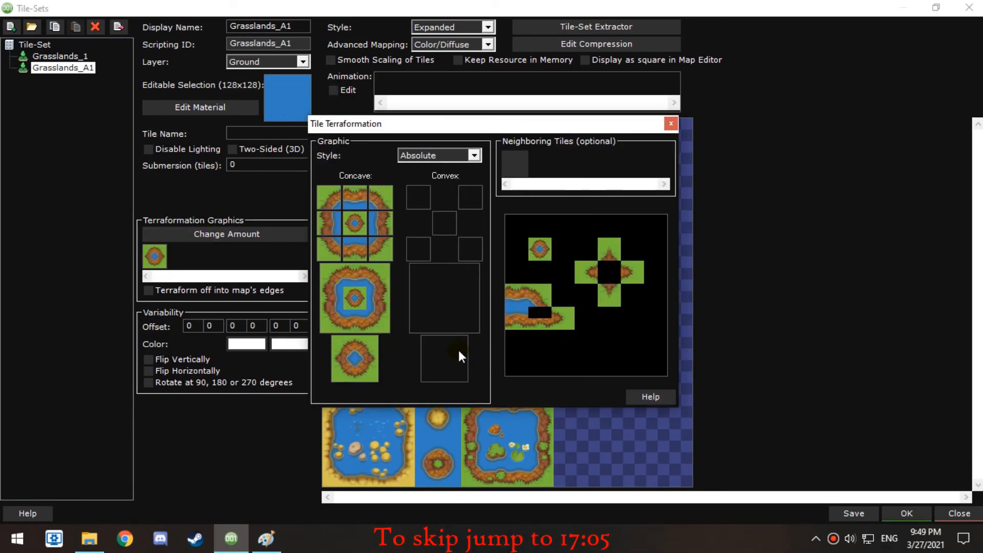
{"action": "right_click", "coordinate": [461, 358]}
{"action": "left_click", "coordinate": [558, 198]}
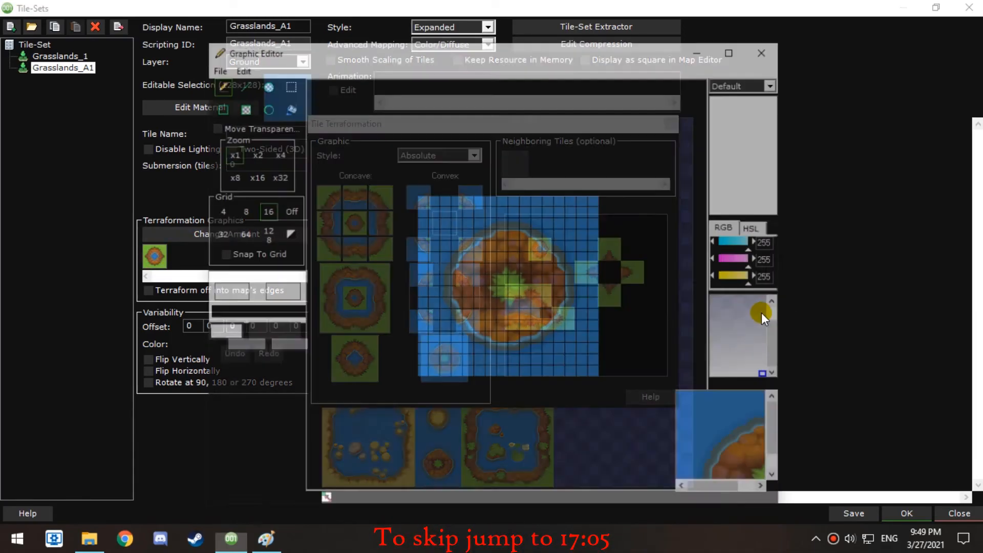
Copy the central area of the convex island graphic, paste it into the convex centre tile, and close the terraformation settings
{"action": "left_click", "coordinate": [289, 85]}
{"action": "left_click_drag", "start_coordinate": [463, 241], "coordinate": [553, 331]}
{"action": "right_click", "coordinate": [511, 267]}
{"action": "left_click", "coordinate": [556, 300]}
{"action": "left_click", "coordinate": [766, 50]}
{"action": "left_click", "coordinate": [500, 315]}
{"action": "right_click", "coordinate": [445, 224]}
{"action": "left_click", "coordinate": [498, 407]}
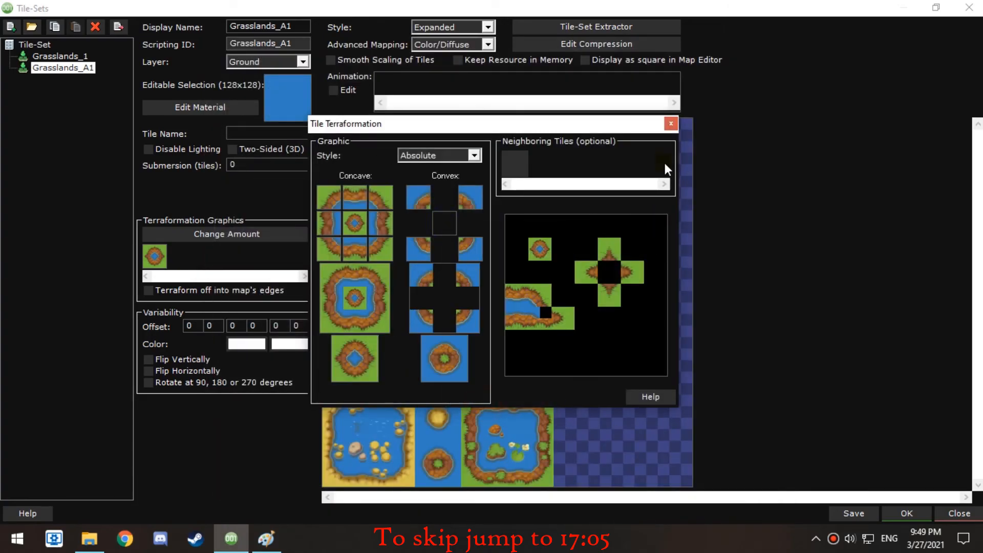
{"action": "left_click", "coordinate": [671, 124]}
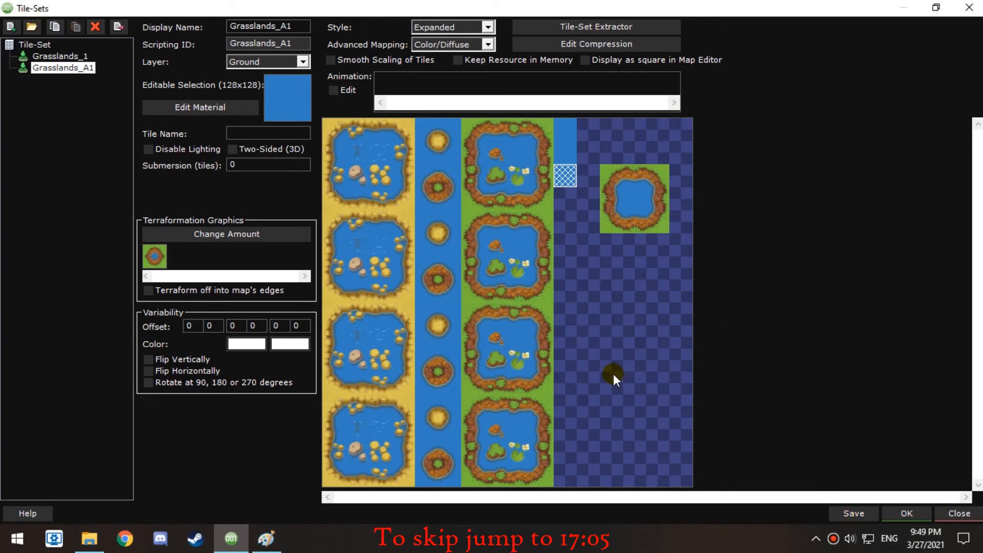
Copy a plain water tile from the fourth grass pond into the empty cell below the third water tile and the assembled pond's centre
{"action": "right_click", "coordinate": [509, 426]}
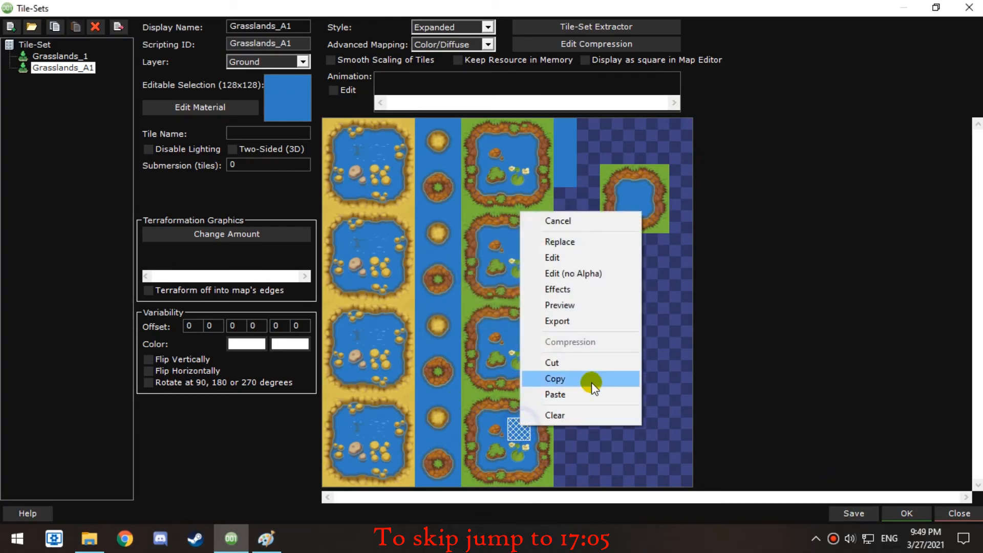
{"action": "left_click", "coordinate": [593, 390]}
{"action": "right_click", "coordinate": [564, 199]}
{"action": "left_click", "coordinate": [709, 301]}
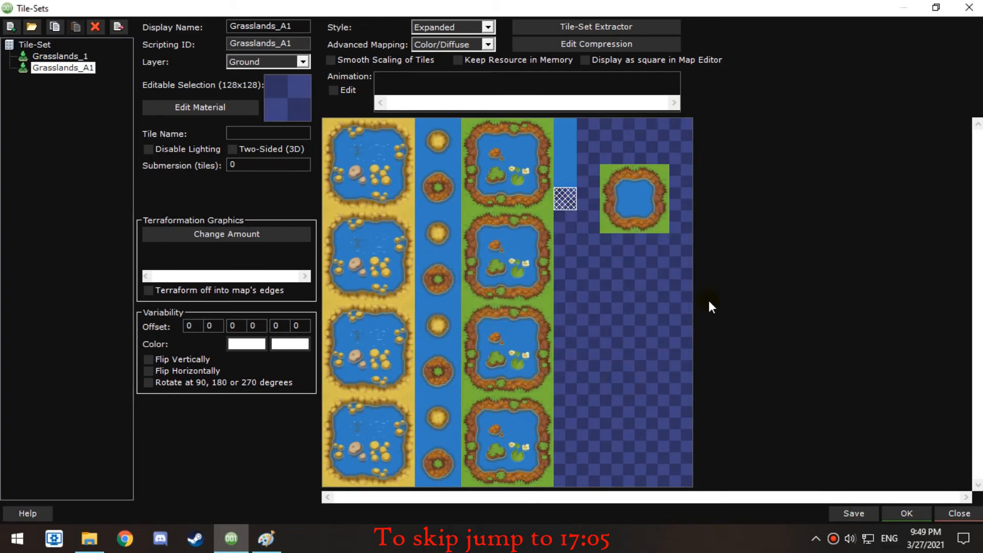
{"action": "right_click", "coordinate": [633, 198]}
{"action": "left_click", "coordinate": [686, 377]}
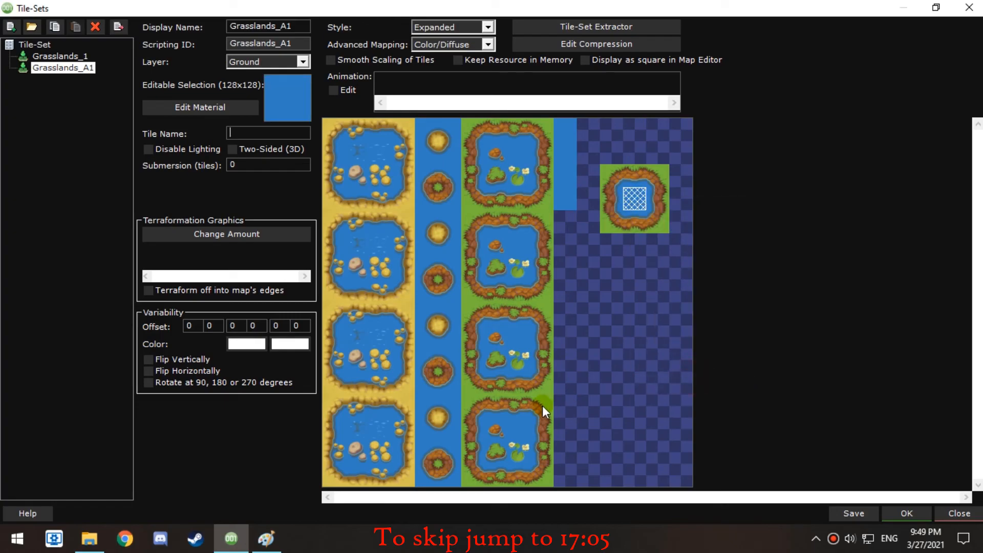
Replace the assembled pond's top-right corner, right edge, bottom-right corner and bottom edge with the matching fourth-frame pond tiles
{"action": "right_click_drag", "start_coordinate": [544, 402], "coordinate": [544, 422]}
{"action": "left_click", "coordinate": [583, 370]}
{"action": "right_click_drag", "start_coordinate": [657, 176], "coordinate": [658, 191]}
{"action": "left_click", "coordinate": [704, 373]}
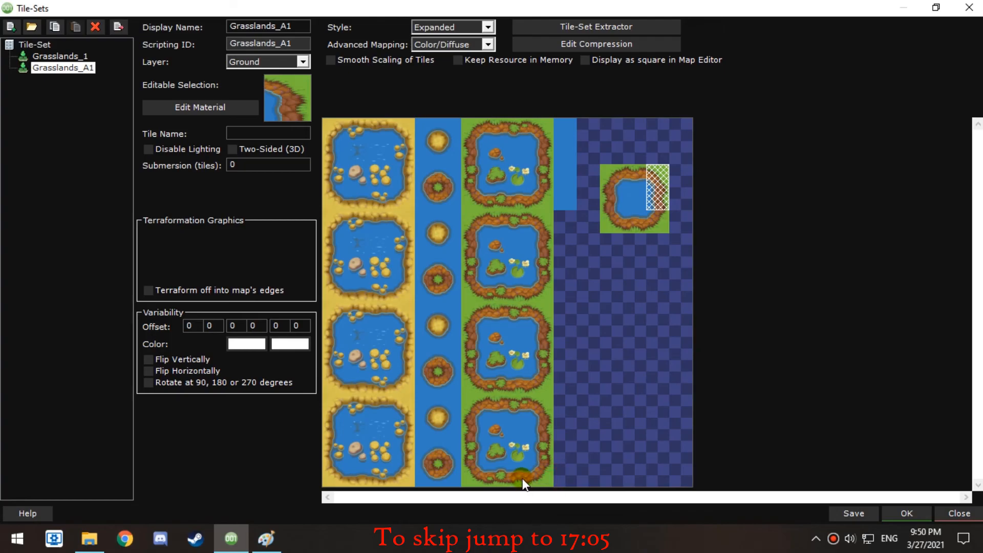
{"action": "right_click_drag", "start_coordinate": [545, 476], "coordinate": [511, 484]}
{"action": "left_click", "coordinate": [559, 432]}
{"action": "right_click_drag", "start_coordinate": [657, 228], "coordinate": [640, 224]}
{"action": "left_click", "coordinate": [696, 406]}
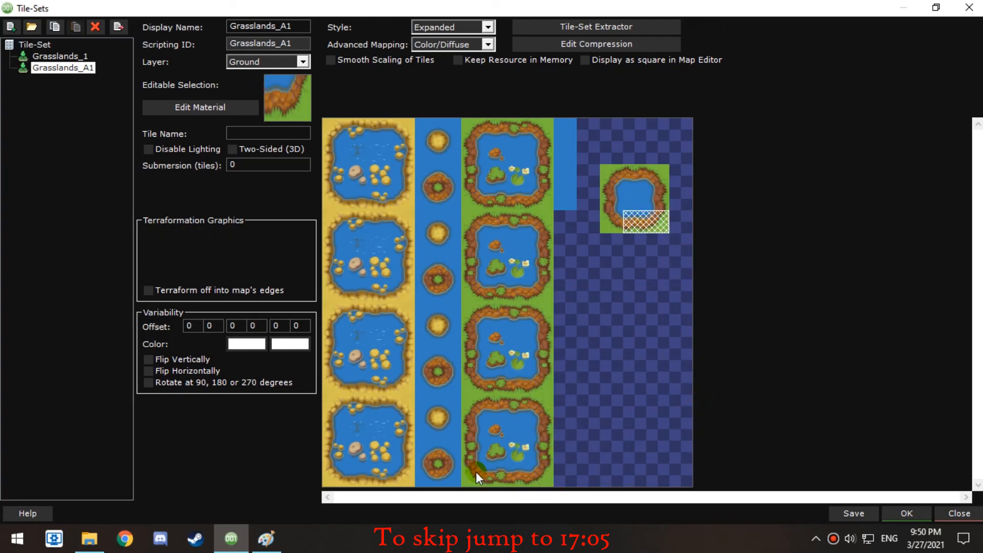
Replace the assembled pond's bottom-left corner, left edge, top-left corner and top edge with the matching fourth-frame pond tiles
{"action": "right_click", "coordinate": [472, 475]}
{"action": "left_click", "coordinate": [491, 428]}
{"action": "right_click", "coordinate": [611, 221]}
{"action": "left_click", "coordinate": [637, 408]}
{"action": "mouse_move", "coordinate": [472, 404]}
{"action": "right_mouse_down"}
{"action": "mouse_move", "coordinate": [472, 429]}
{"action": "mouse_move", "coordinate": [474, 419]}
{"action": "right_mouse_up"}
{"action": "left_click", "coordinate": [533, 357]}
{"action": "right_click_drag", "start_coordinate": [610, 175], "coordinate": [611, 188]}
{"action": "left_click", "coordinate": [643, 367]}
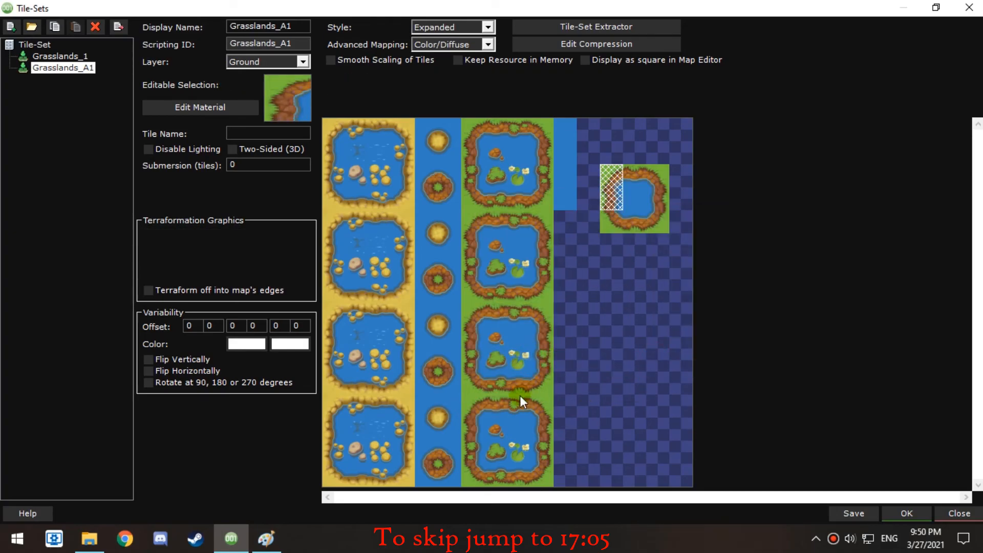
{"action": "right_click", "coordinate": [494, 407]}
{"action": "left_click", "coordinate": [527, 359]}
{"action": "right_click", "coordinate": [624, 168]}
{"action": "left_click", "coordinate": [661, 358]}
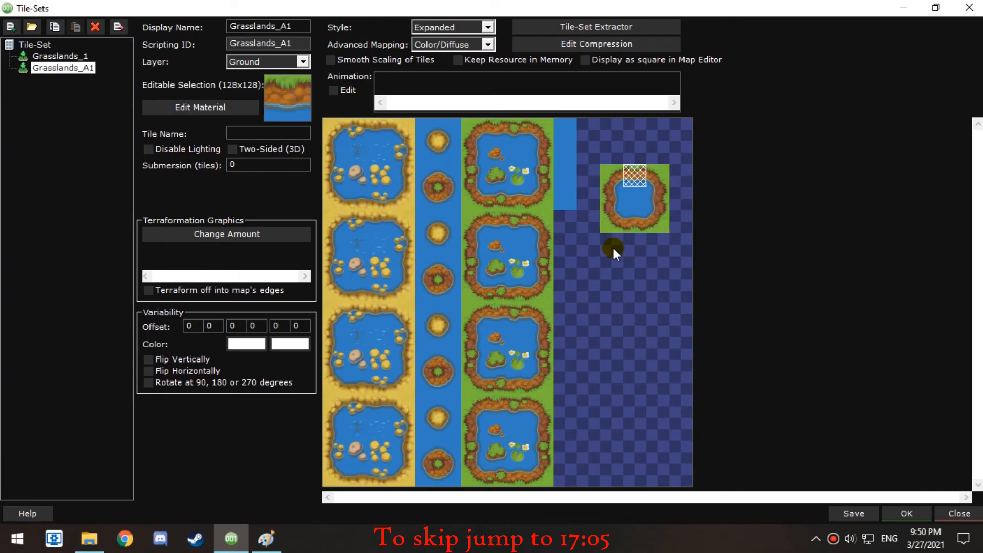
Copy the assembled 3x3 pond, add 1 terraformation graphic to the fourth water tile, and paste the pond as its concave graphic
{"action": "left_click_drag", "start_coordinate": [611, 222], "coordinate": [658, 177]}
{"action": "right_click", "coordinate": [646, 193]}
{"action": "left_click", "coordinate": [711, 361]}
{"action": "left_click", "coordinate": [562, 200]}
{"action": "left_click", "coordinate": [844, 508]}
{"action": "left_click", "coordinate": [206, 236]}
{"action": "type", "text": "1"}
{"action": "left_click", "coordinate": [592, 173]}
{"action": "left_click", "coordinate": [155, 256]}
{"action": "right_click", "coordinate": [362, 280]}
{"action": "left_click", "coordinate": [410, 446]}
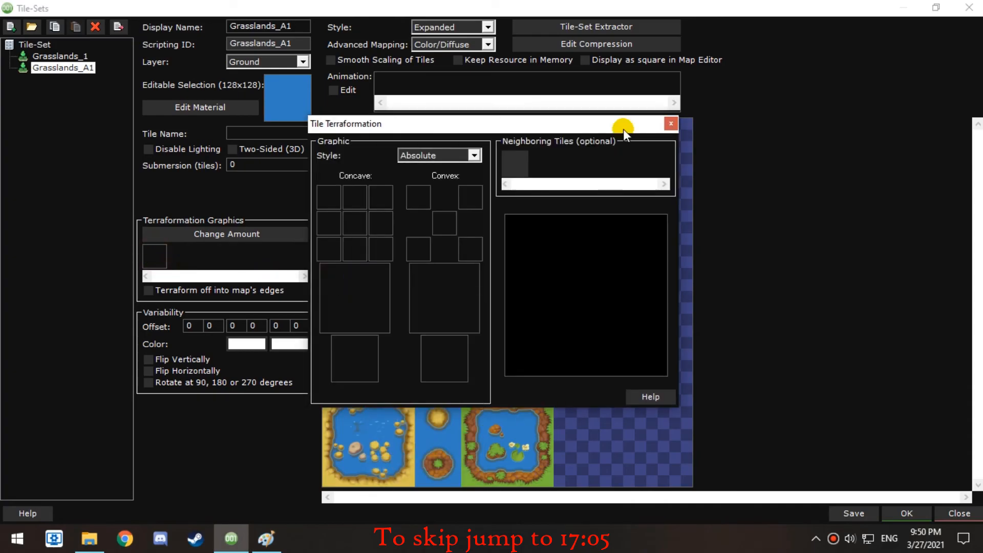
Copy the small concave pond graphic, shrink it to 50 percent in Paint, and paste it into the fourth water tile's concave centre
{"action": "right_click", "coordinate": [376, 351]}
{"action": "left_click", "coordinate": [406, 318]}
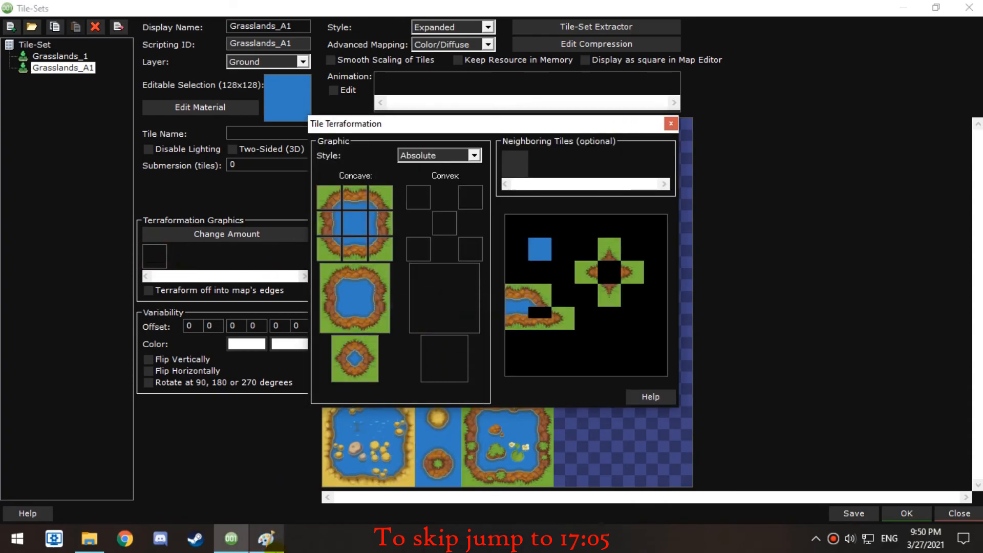
{"action": "left_click", "coordinate": [275, 547]}
{"action": "key", "text": "ctrl+v"}
{"action": "right_click", "coordinate": [152, 209]}
{"action": "left_click", "coordinate": [200, 338]}
{"action": "double_click", "coordinate": [173, 137]}
{"action": "type", "text": "50"}
{"action": "left_click", "coordinate": [116, 327]}
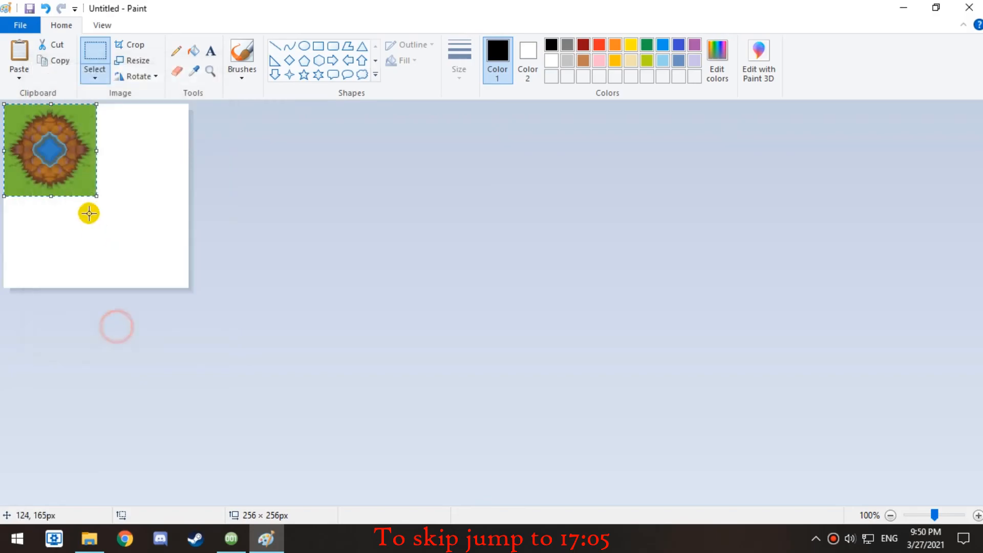
{"action": "left_click", "coordinate": [231, 539]}
{"action": "right_click", "coordinate": [339, 205]}
{"action": "left_click", "coordinate": [397, 405]}
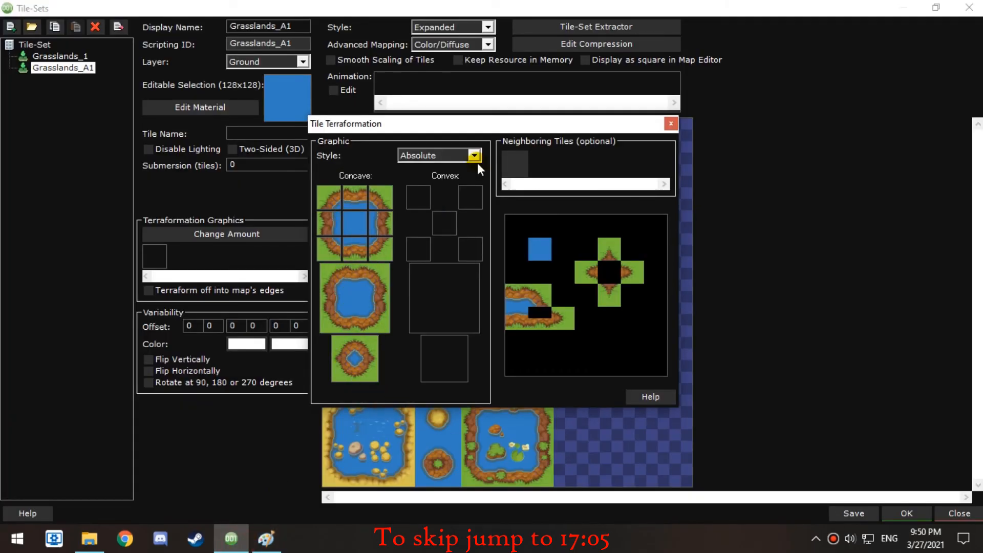
{"action": "left_click", "coordinate": [671, 124]}
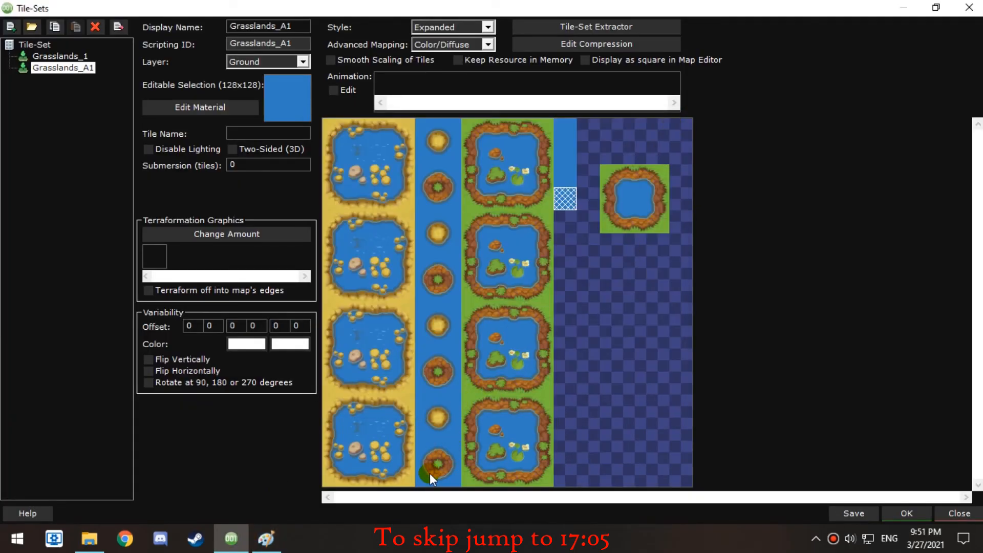
Copy the fourth-frame grass island, save the tile-set, and paste the island as the fourth water tile's convex terraformation graphic
{"action": "left_click", "coordinate": [430, 472]}
{"action": "right_click", "coordinate": [448, 454]}
{"action": "left_click", "coordinate": [492, 419]}
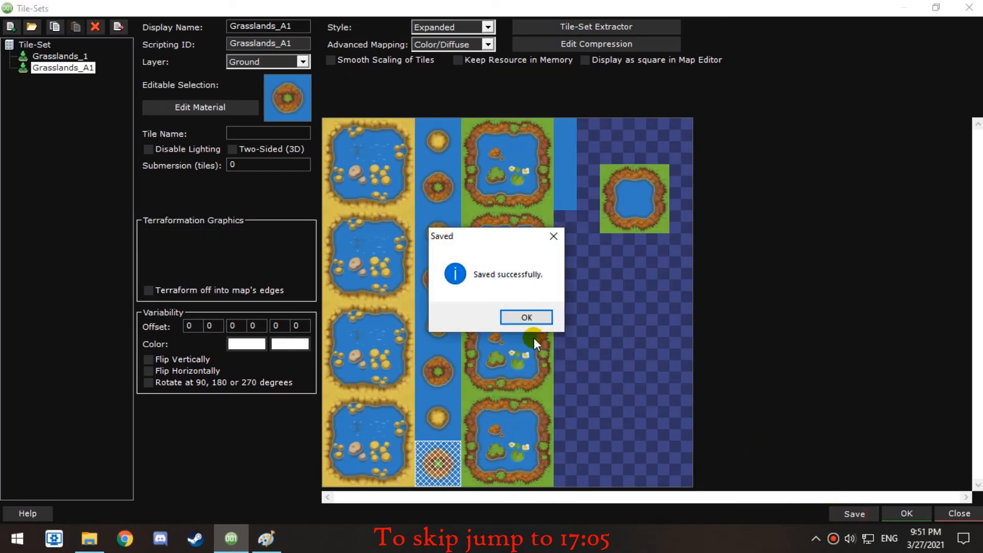
{"action": "left_click", "coordinate": [526, 317]}
{"action": "left_click", "coordinate": [563, 201]}
{"action": "left_click", "coordinate": [155, 257]}
{"action": "right_click", "coordinate": [445, 371]}
{"action": "left_click", "coordinate": [482, 342]}
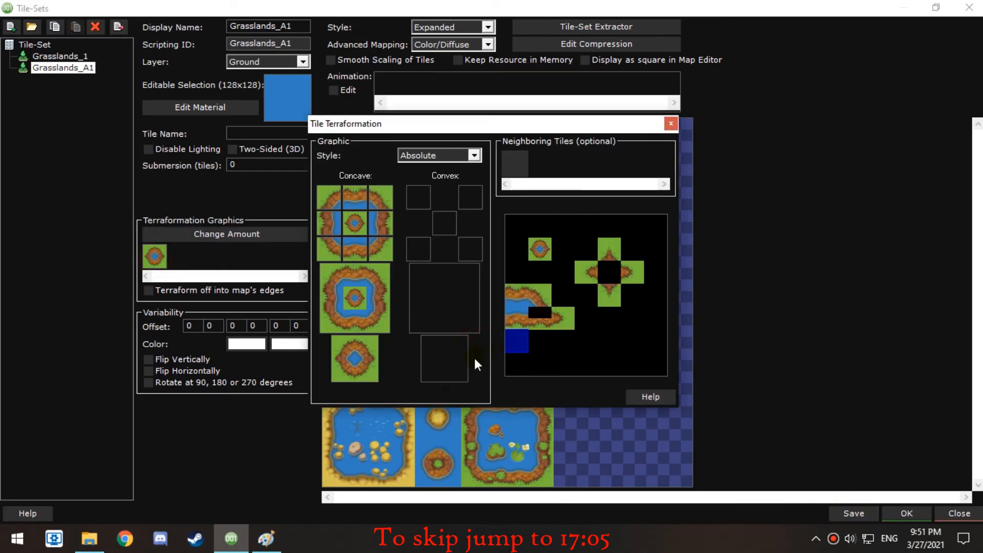
Edit the convex island on a 32 grid with snapping, copy its central area, and paste it into the convex centre tile
{"action": "right_click", "coordinate": [456, 357]}
{"action": "left_click", "coordinate": [493, 152]}
{"action": "left_click", "coordinate": [220, 235]}
{"action": "left_click", "coordinate": [250, 255]}
{"action": "left_click", "coordinate": [288, 88]}
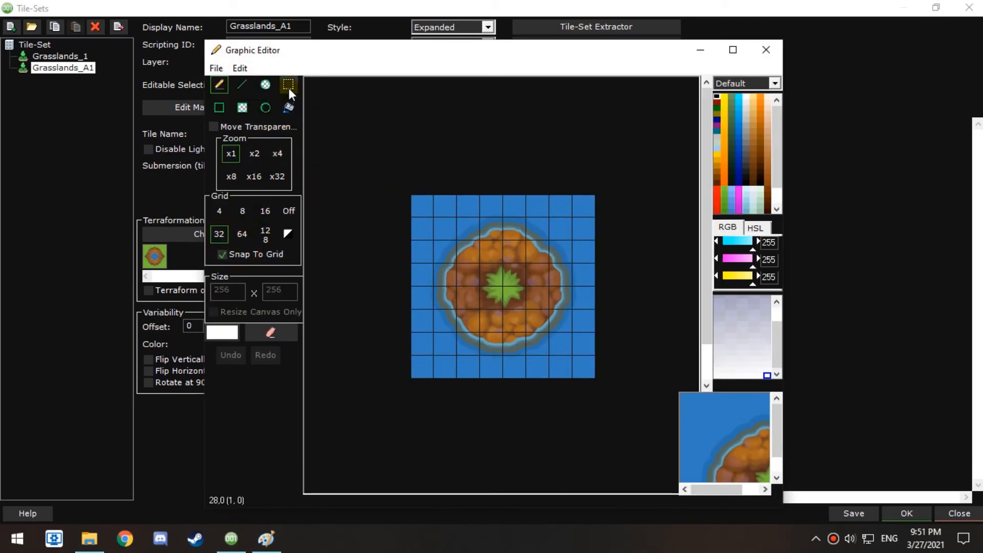
{"action": "left_click_drag", "start_coordinate": [541, 254], "coordinate": [508, 305]}
{"action": "left_click", "coordinate": [766, 49]}
{"action": "left_click", "coordinate": [500, 316]}
{"action": "right_click", "coordinate": [444, 221]}
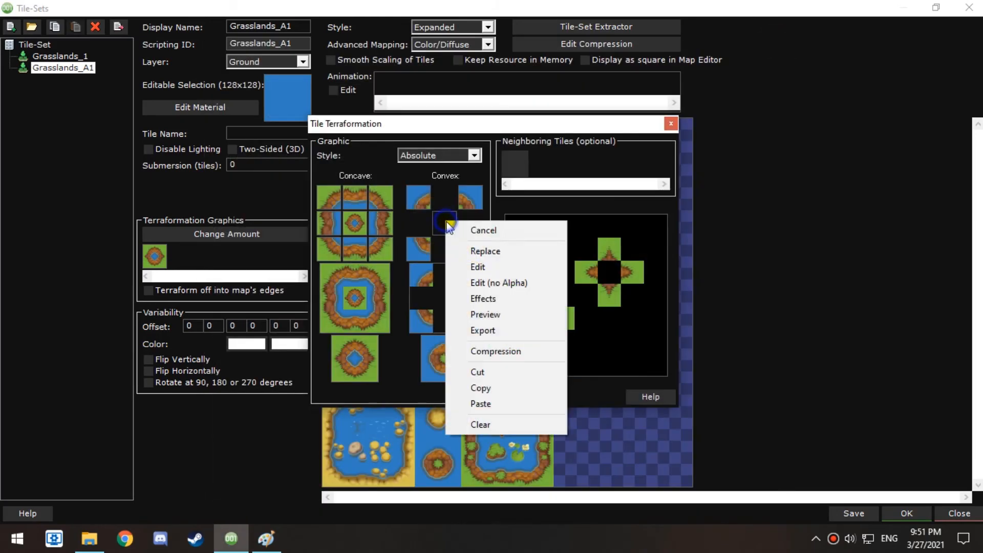
{"action": "left_click", "coordinate": [508, 406]}
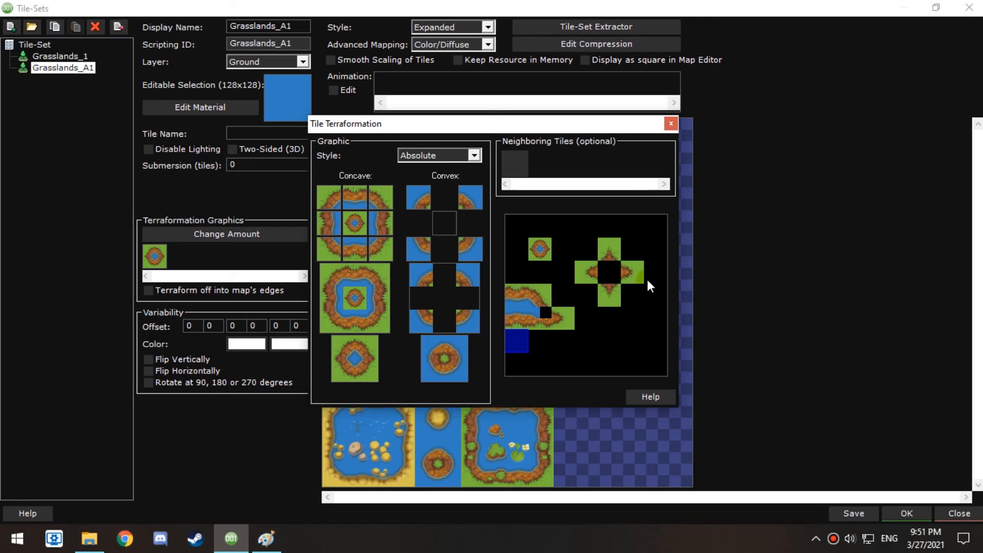
{"action": "left_click", "coordinate": [676, 127]}
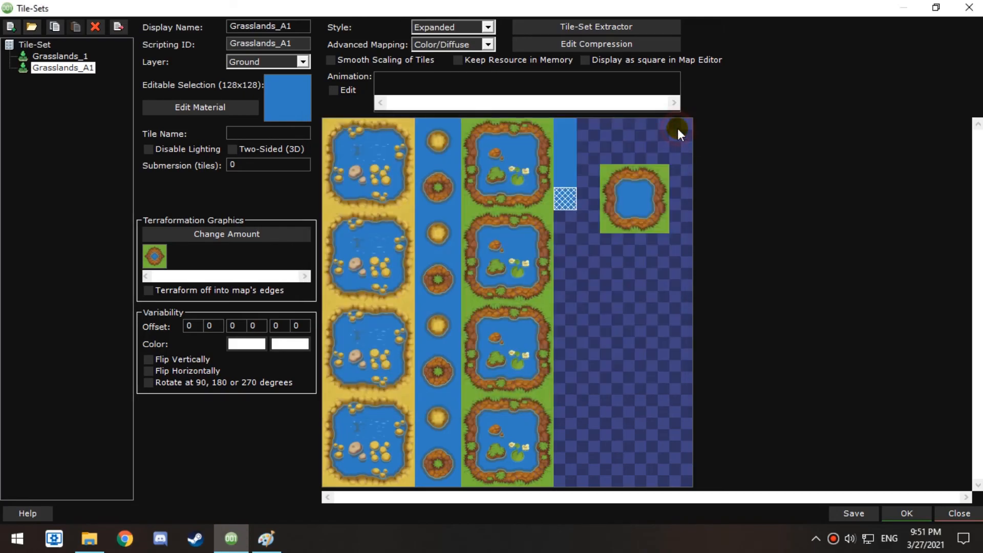
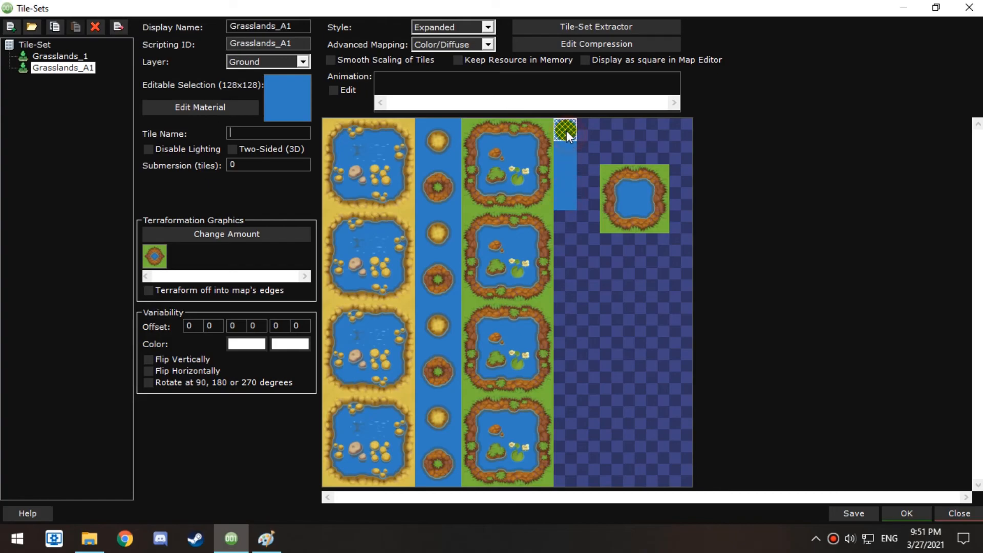
Animate the first water tile with the second, third and fourth water tiles as frames at .3 speed, and save the tile-set
{"action": "left_click", "coordinate": [345, 90]}
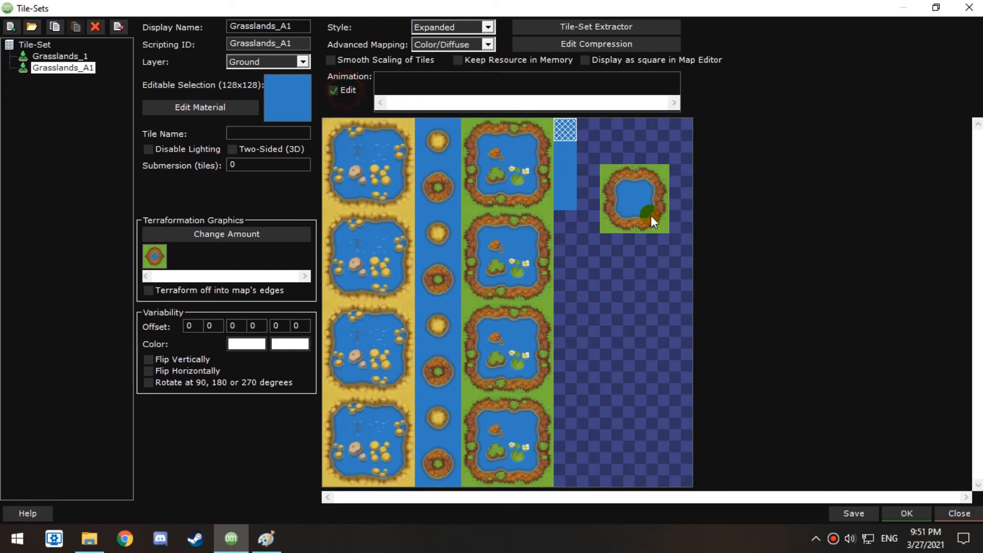
{"action": "left_click", "coordinate": [567, 151]}
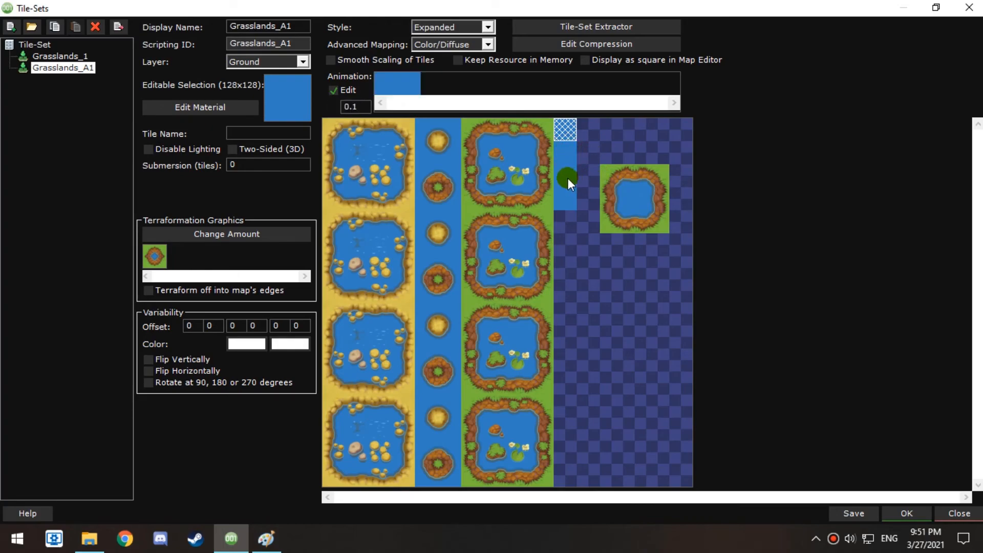
{"action": "left_click", "coordinate": [567, 178]}
{"action": "left_click", "coordinate": [570, 200]}
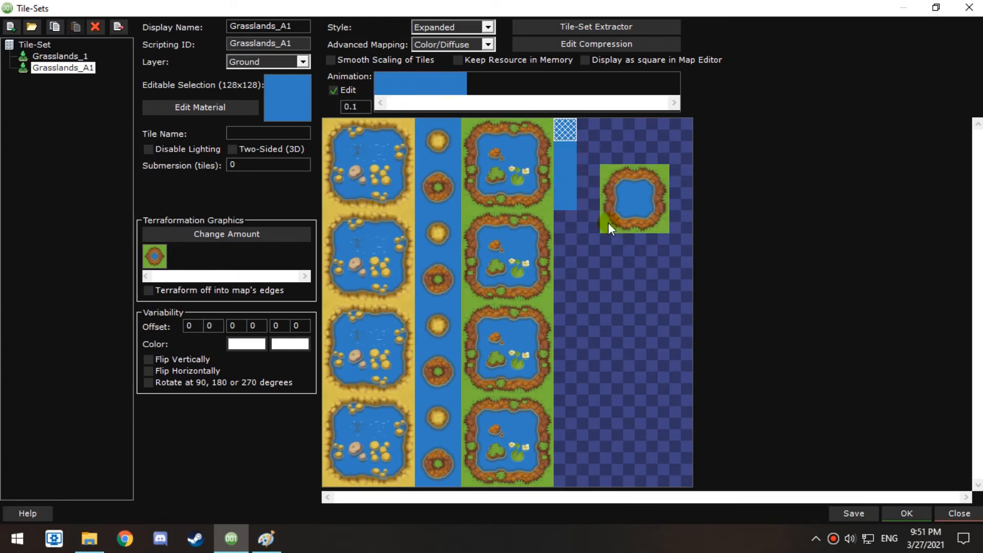
{"action": "type", "text": ".3"}
{"action": "left_click", "coordinate": [853, 512]}
{"action": "left_click", "coordinate": [520, 317]}
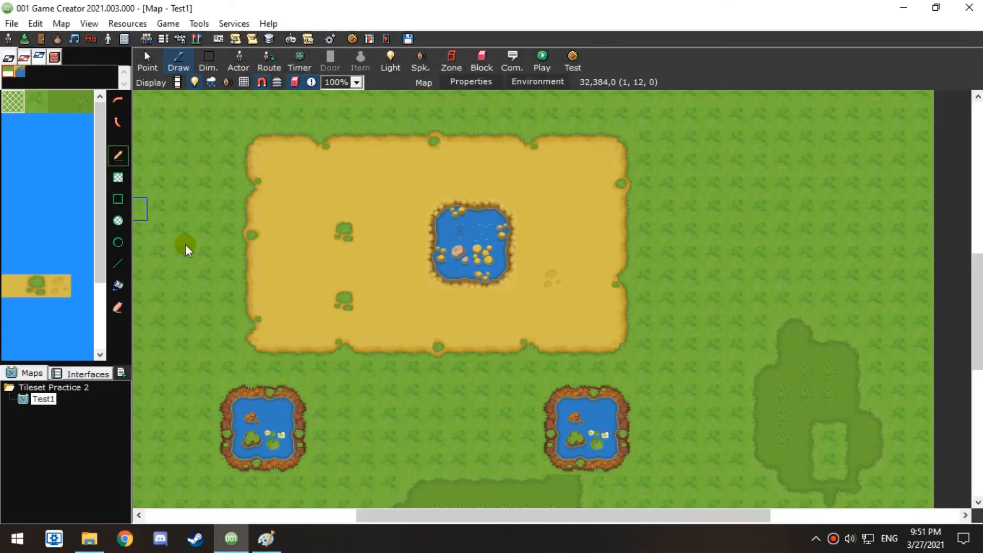
Select the first terraforming water tile of Grasslands_A1 and try placing it on the sand area of map Test1
{"action": "middle_click_drag", "start_coordinate": [414, 215], "coordinate": [506, 287]}
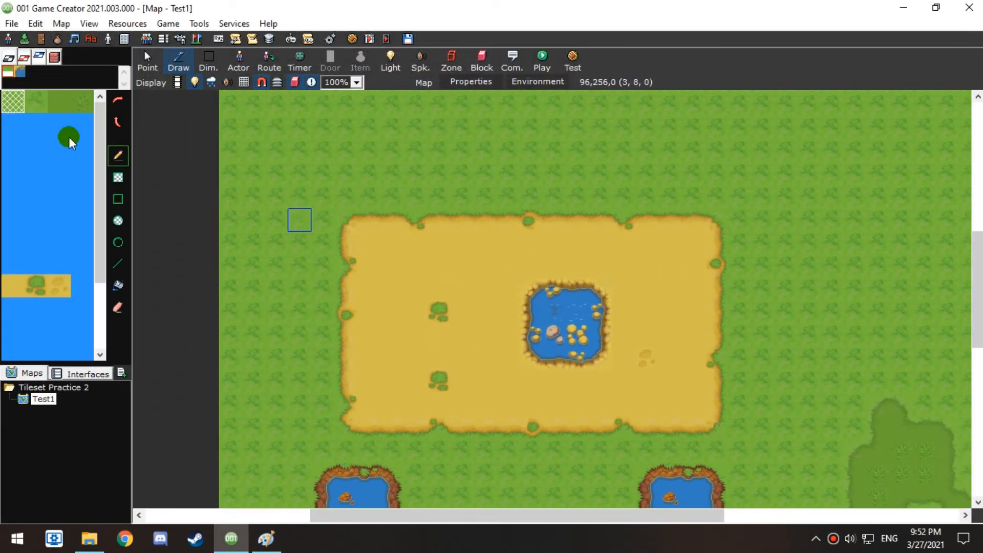
{"action": "left_click", "coordinate": [19, 75]}
{"action": "middle_click_drag", "start_coordinate": [417, 269], "coordinate": [311, 166]}
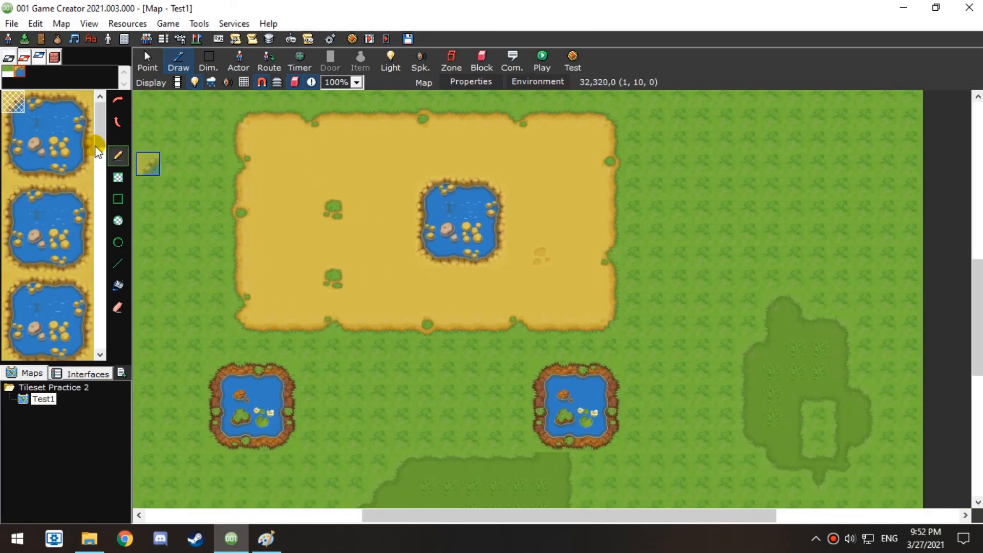
{"action": "left_click_drag", "start_coordinate": [100, 126], "coordinate": [99, 240]}
{"action": "left_click", "coordinate": [62, 176]}
{"action": "middle_click_drag", "start_coordinate": [413, 199], "coordinate": [380, 336]}
{"action": "scroll", "coordinate": [401, 278], "scroll_direction": "up", "scroll_amount": 3}
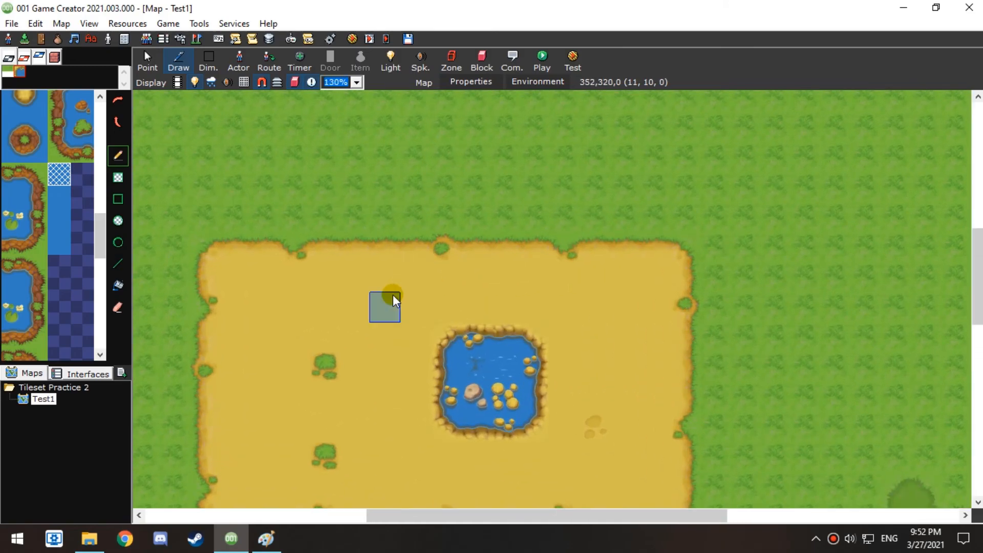
{"action": "middle_click_drag", "start_coordinate": [421, 274], "coordinate": [674, 255]}
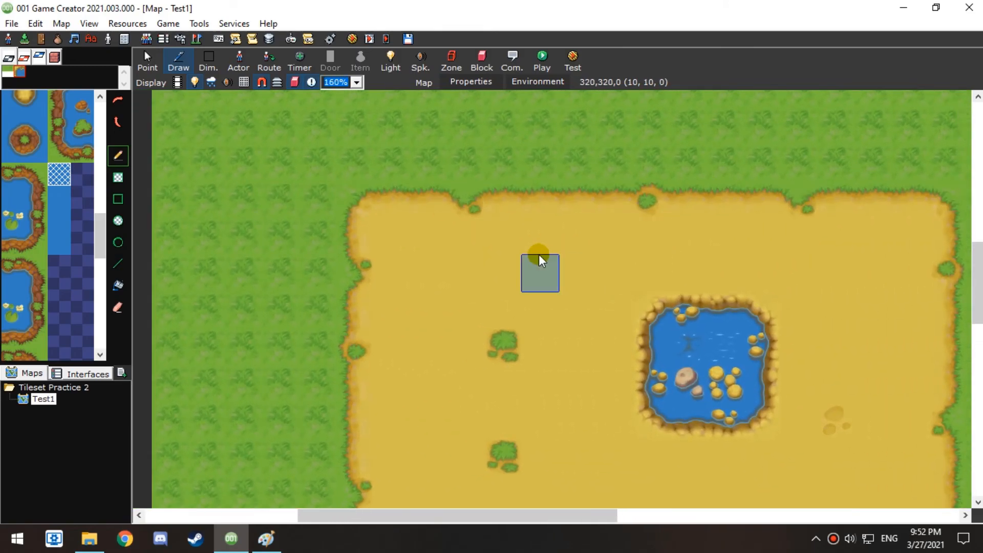
{"action": "left_click", "coordinate": [535, 238]}
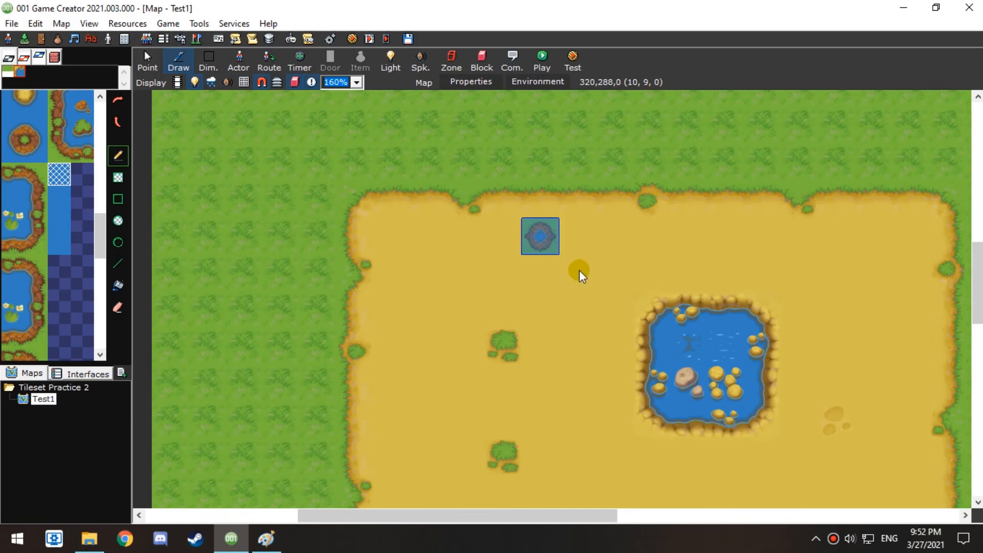
{"action": "right_click", "coordinate": [542, 237]}
Select the first terraforming water tile of Grasslands_A1 again and place one on the open grass beside the sand area
{"action": "middle_click_drag", "start_coordinate": [574, 186], "coordinate": [528, 397]}
{"action": "left_click", "coordinate": [20, 72]}
{"action": "middle_click_drag", "start_coordinate": [481, 360], "coordinate": [425, 417]}
{"action": "middle_click_drag", "start_coordinate": [576, 325], "coordinate": [59, 86]}
{"action": "middle_click_drag", "start_coordinate": [530, 288], "coordinate": [481, 326]}
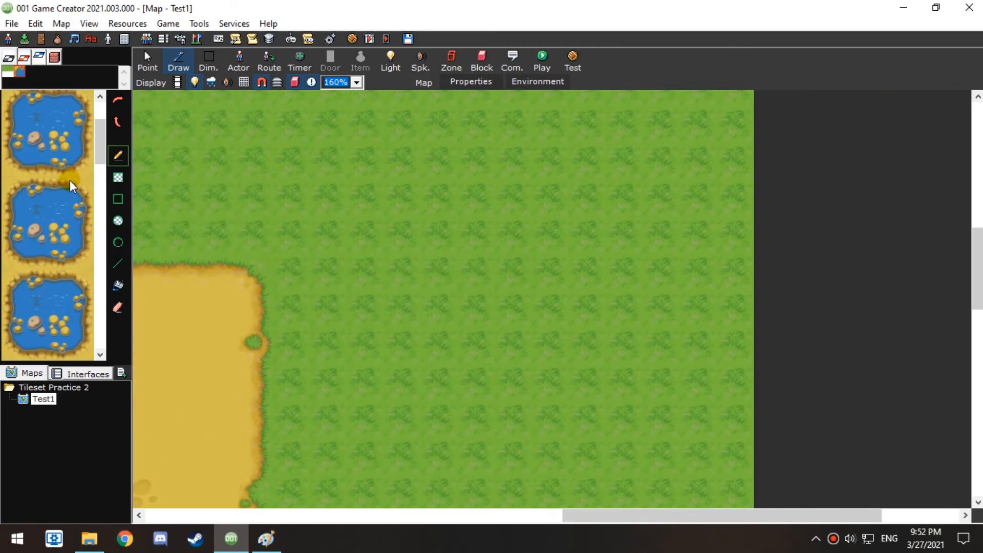
{"action": "left_click_drag", "start_coordinate": [100, 146], "coordinate": [100, 250]}
{"action": "left_click", "coordinate": [59, 201]}
{"action": "left_click", "coordinate": [540, 205]}
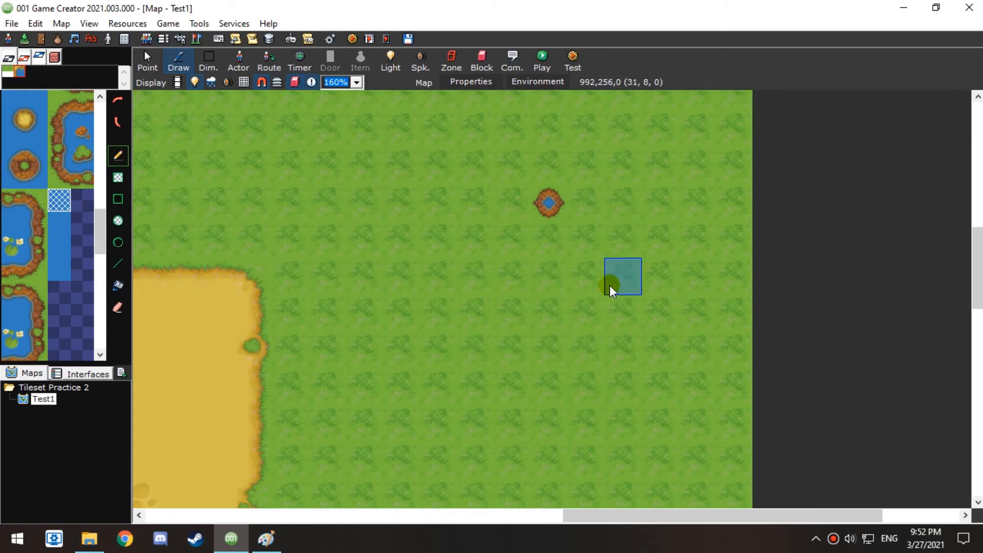
Draw small ponds and a winding diagonal pond with the grass water tile on the open grass of map Test1
{"action": "scroll", "coordinate": [512, 246], "scroll_direction": "down", "scroll_amount": 1}
{"action": "left_click", "coordinate": [376, 205]}
{"action": "left_click", "coordinate": [352, 209]}
{"action": "left_click_drag", "start_coordinate": [454, 248], "coordinate": [458, 354]}
{"action": "mouse_move", "coordinate": [448, 256]}
{"action": "left_mouse_down"}
{"action": "mouse_move", "coordinate": [404, 292]}
{"action": "mouse_move", "coordinate": [432, 325]}
{"action": "left_mouse_up"}
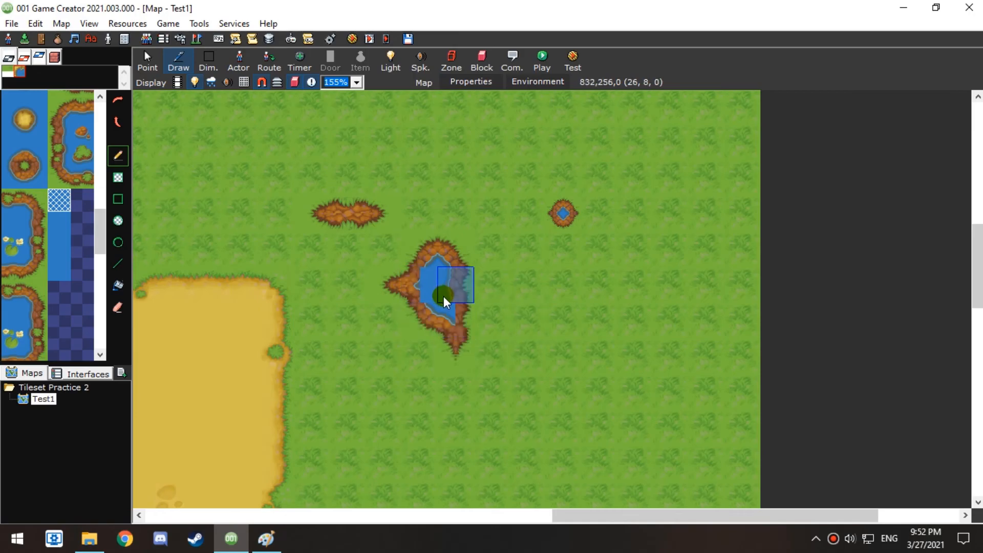
{"action": "mouse_move", "coordinate": [423, 299]}
{"action": "left_mouse_down"}
{"action": "mouse_move", "coordinate": [468, 329]}
{"action": "mouse_move", "coordinate": [457, 312]}
{"action": "mouse_move", "coordinate": [518, 376]}
{"action": "mouse_move", "coordinate": [408, 346]}
{"action": "mouse_move", "coordinate": [318, 213]}
{"action": "mouse_move", "coordinate": [358, 213]}
{"action": "mouse_move", "coordinate": [290, 180]}
{"action": "mouse_move", "coordinate": [309, 173]}
{"action": "mouse_move", "coordinate": [280, 183]}
{"action": "left_mouse_up"}
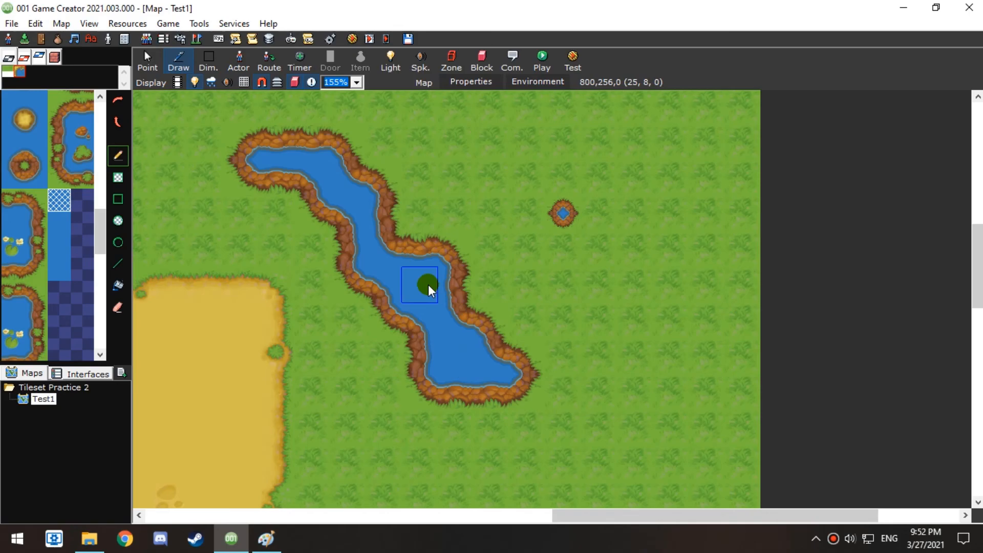
Widen the diagonal pond into one large pond by filling the grass beside it with more water
{"action": "middle_click_drag", "start_coordinate": [372, 250], "coordinate": [479, 276]}
{"action": "scroll", "coordinate": [480, 281], "scroll_direction": "up", "scroll_amount": 1}
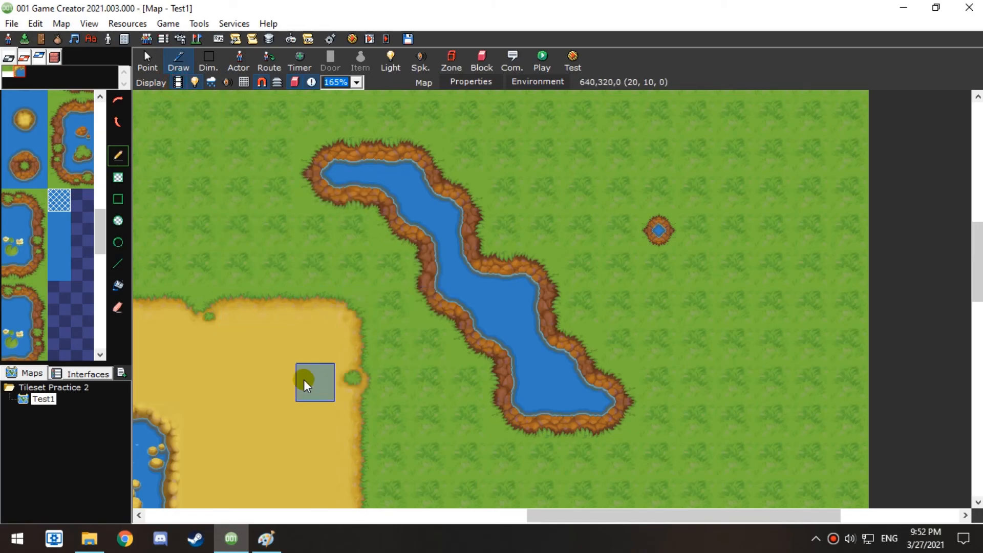
{"action": "mouse_move", "coordinate": [555, 401]}
{"action": "left_mouse_down"}
{"action": "mouse_move", "coordinate": [468, 307]}
{"action": "mouse_move", "coordinate": [527, 263]}
{"action": "mouse_move", "coordinate": [658, 325]}
{"action": "mouse_move", "coordinate": [572, 223]}
{"action": "mouse_move", "coordinate": [468, 158]}
{"action": "mouse_move", "coordinate": [495, 202]}
{"action": "left_mouse_up"}
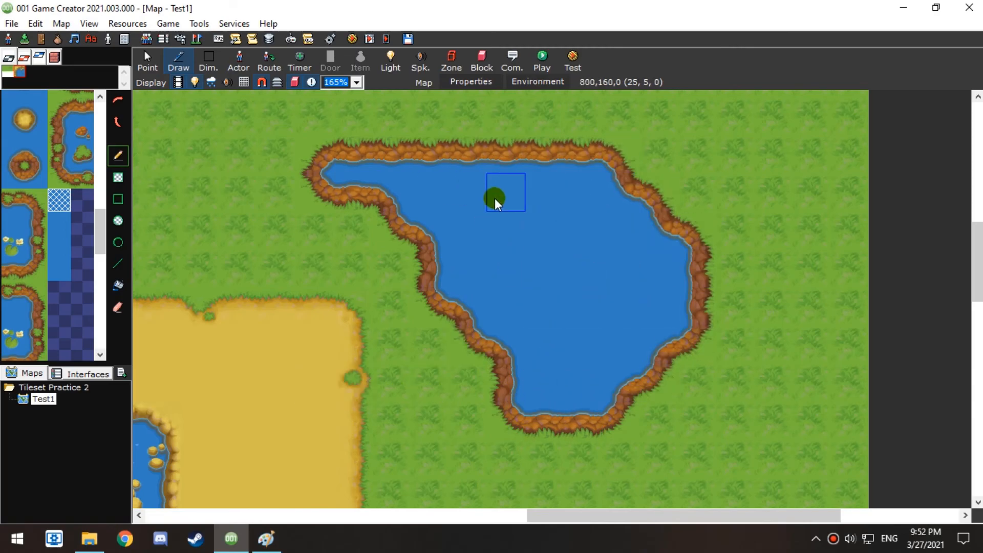
In tile-set Grasslands_A1, copy the rippled water tile of the first sand pond into the empty tile beside the first grass water tile
{"action": "left_click", "coordinate": [26, 43]}
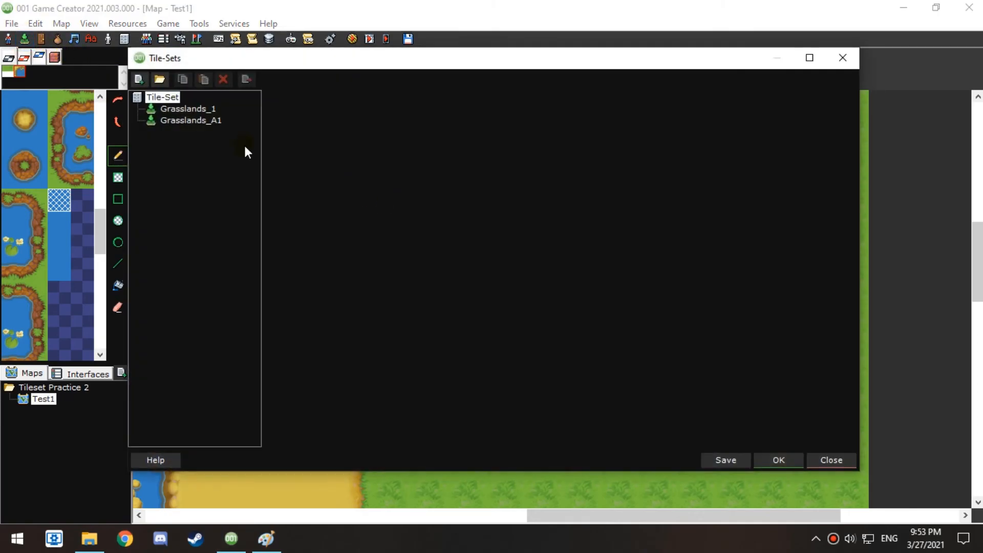
{"action": "left_click", "coordinate": [189, 121]}
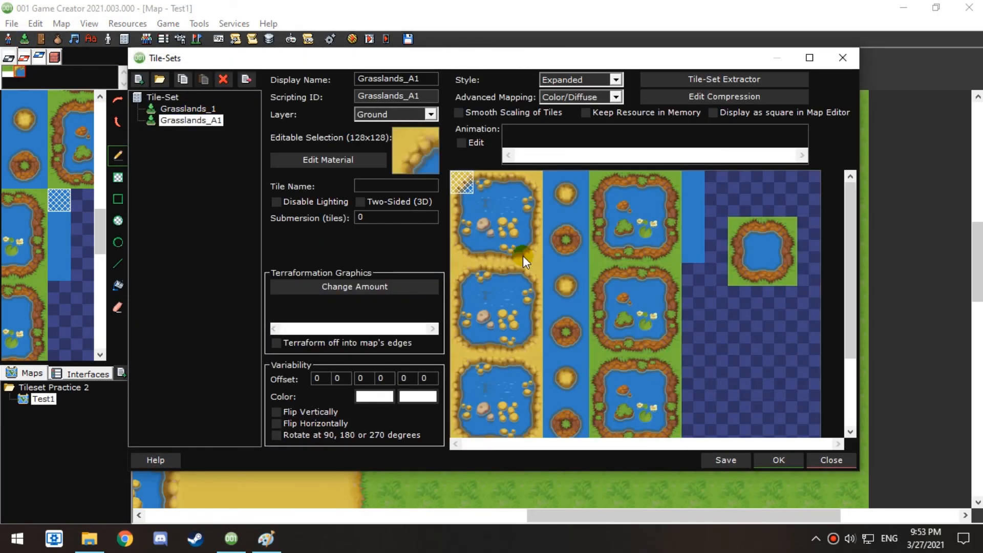
{"action": "left_click", "coordinate": [511, 205]}
{"action": "right_click", "coordinate": [509, 208]}
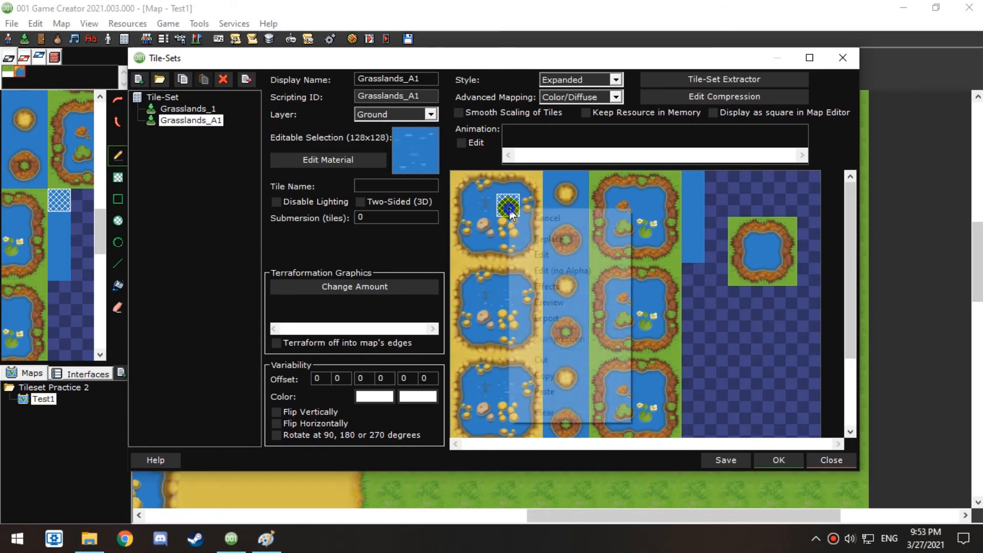
{"action": "left_click", "coordinate": [557, 376]}
{"action": "left_click", "coordinate": [715, 182]}
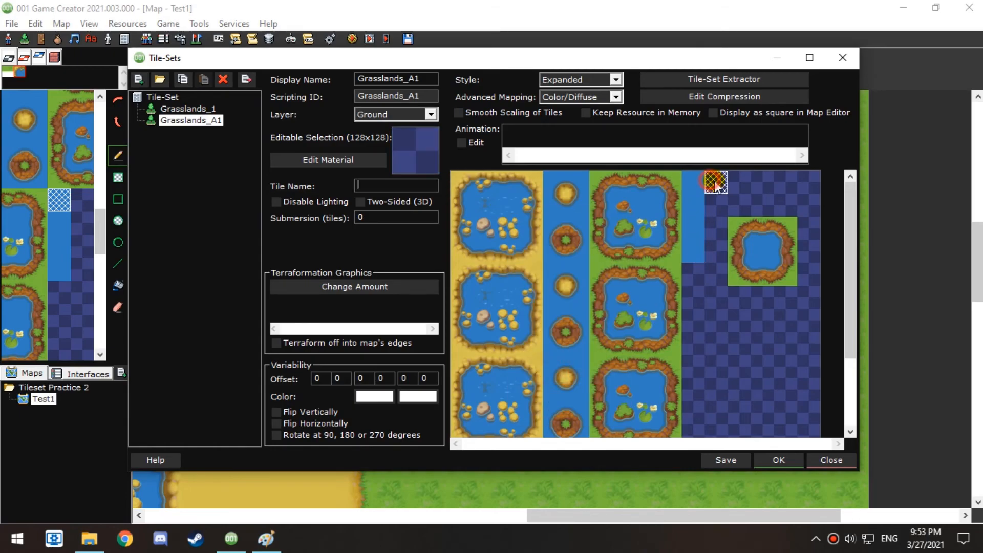
{"action": "right_click", "coordinate": [714, 181]}
{"action": "left_click", "coordinate": [751, 364]}
Paste the sand pond's rippled water tile into the centre of the assembled 3×3 grass pond
{"action": "left_click_drag", "start_coordinate": [532, 180], "coordinate": [457, 203]}
{"action": "left_click_drag", "start_coordinate": [462, 252], "coordinate": [533, 231]}
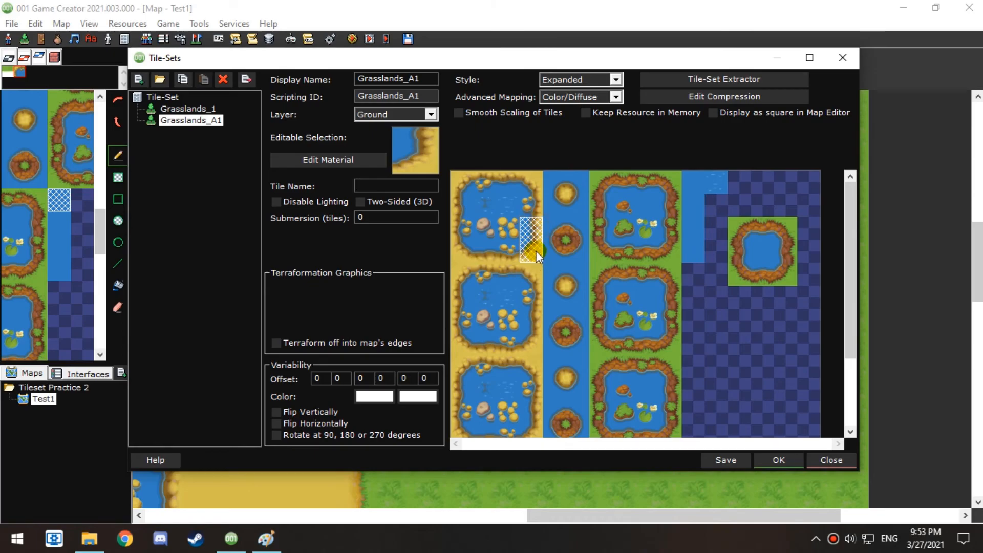
{"action": "right_click", "coordinate": [764, 247]}
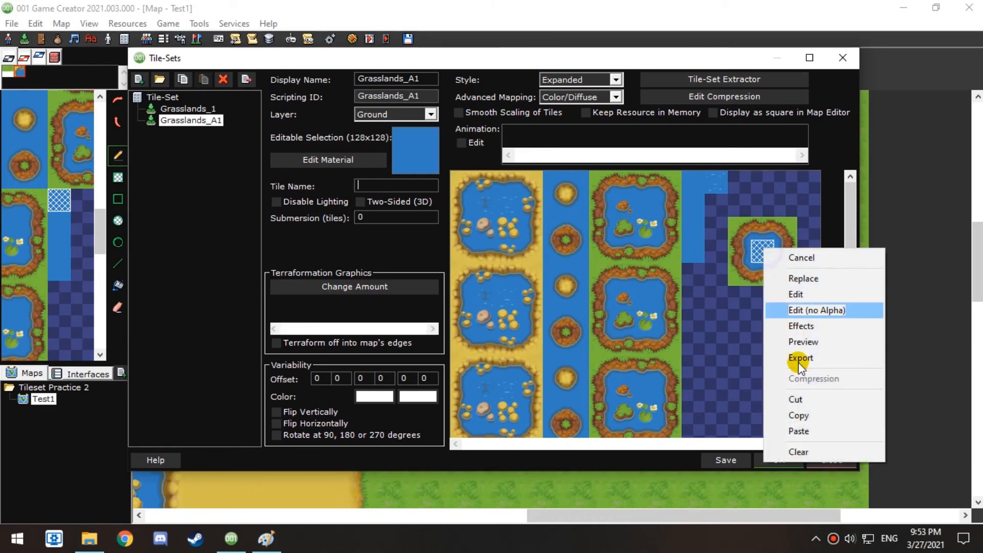
{"action": "left_click", "coordinate": [810, 426]}
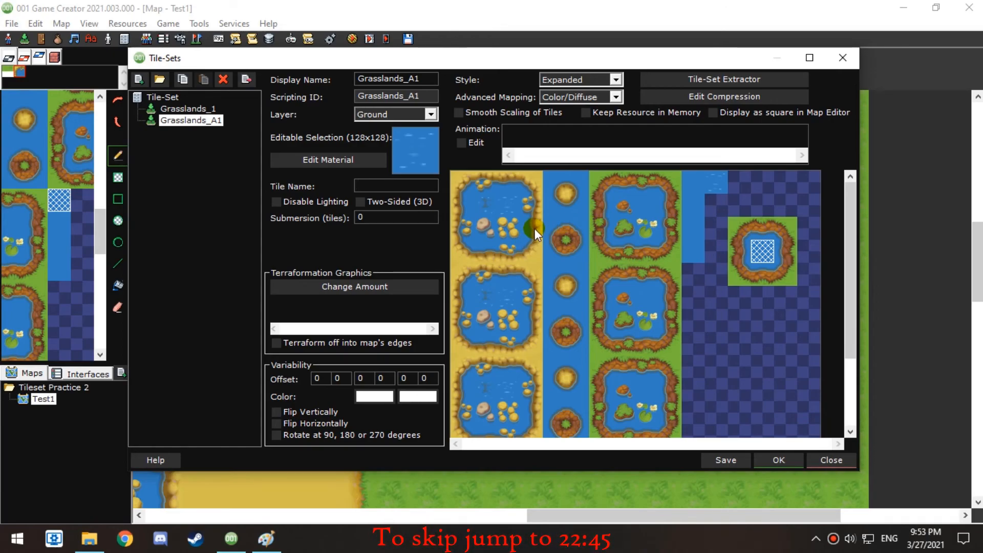
Replace the assembled pond's lower-right and upper-right edge pieces with copies of the first sand pond's matching two-tile edges
{"action": "right_click_drag", "start_coordinate": [531, 226], "coordinate": [527, 239]}
{"action": "left_click", "coordinate": [556, 407]}
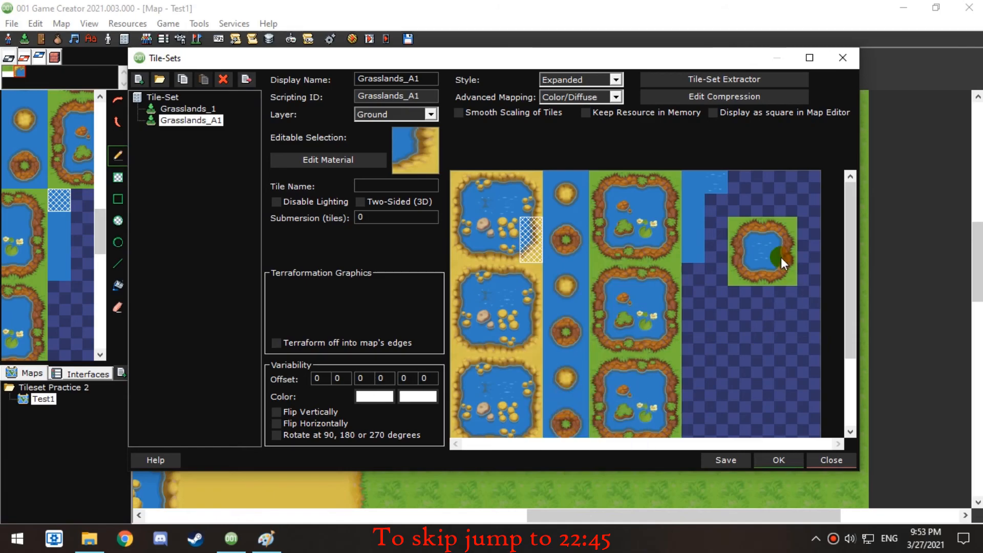
{"action": "right_click_drag", "start_coordinate": [785, 251], "coordinate": [787, 261]}
{"action": "left_click", "coordinate": [815, 424]}
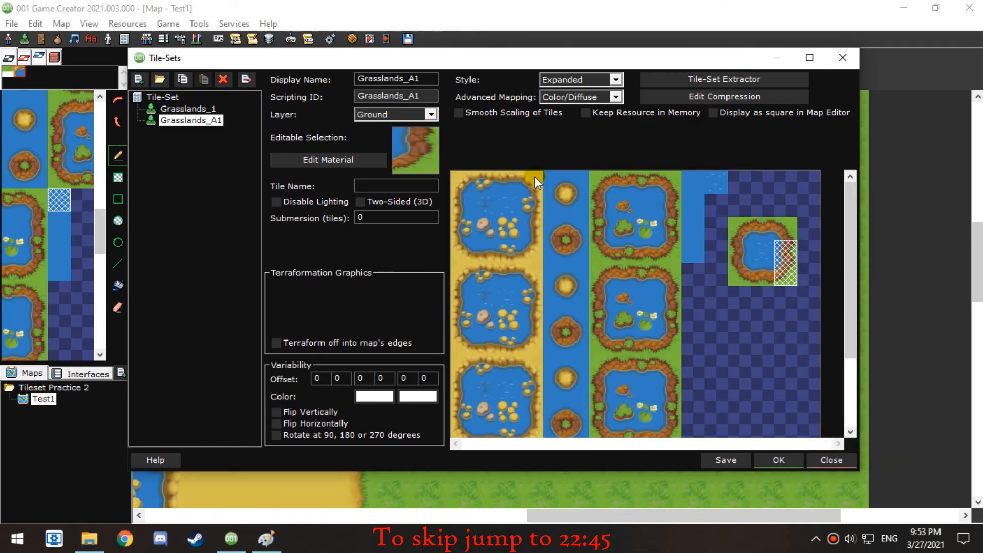
{"action": "right_click_drag", "start_coordinate": [528, 177], "coordinate": [515, 181]}
{"action": "left_click", "coordinate": [592, 352]}
{"action": "right_click_drag", "start_coordinate": [784, 228], "coordinate": [770, 227]}
{"action": "left_click", "coordinate": [831, 411]}
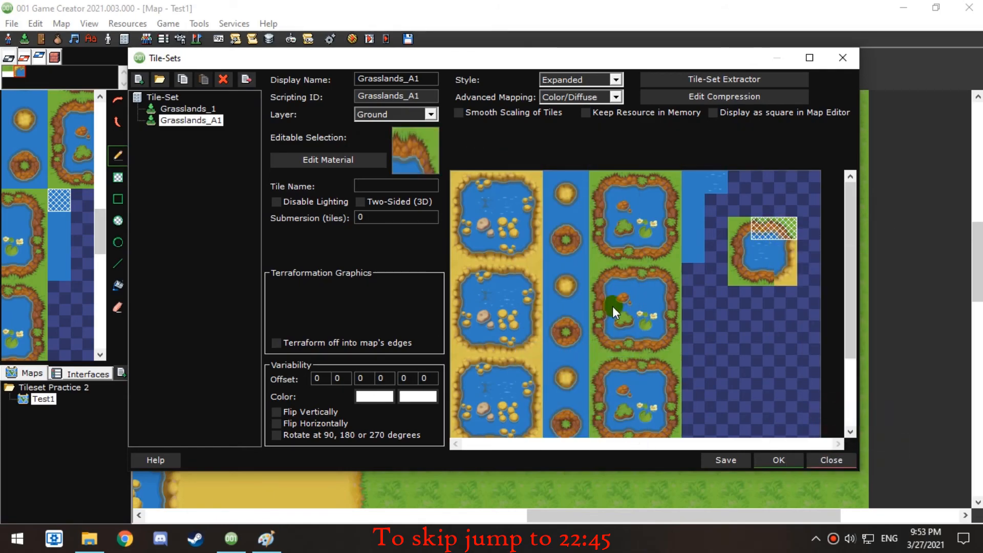
Replace the assembled pond's upper-left and lower-left edge pieces with the first sand pond's matching edges, and save the tile-set
{"action": "mouse_move", "coordinate": [461, 177]}
{"action": "right_mouse_down"}
{"action": "mouse_move", "coordinate": [462, 198]}
{"action": "mouse_move", "coordinate": [464, 182]}
{"action": "right_mouse_up"}
{"action": "left_click", "coordinate": [514, 348]}
{"action": "right_click_drag", "start_coordinate": [742, 228], "coordinate": [744, 243]}
{"action": "left_click", "coordinate": [804, 426]}
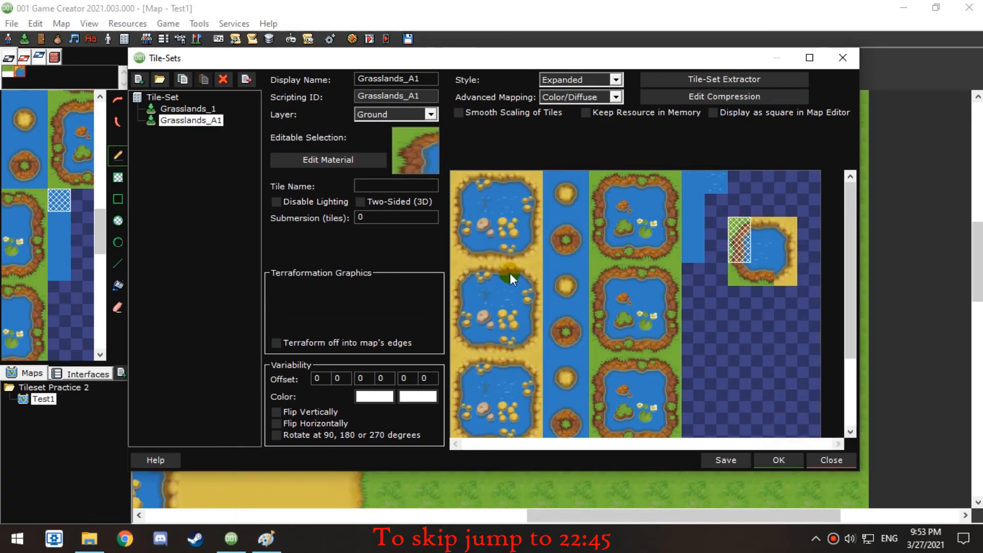
{"action": "right_click_drag", "start_coordinate": [486, 249], "coordinate": [468, 248]}
{"action": "left_click", "coordinate": [516, 417]}
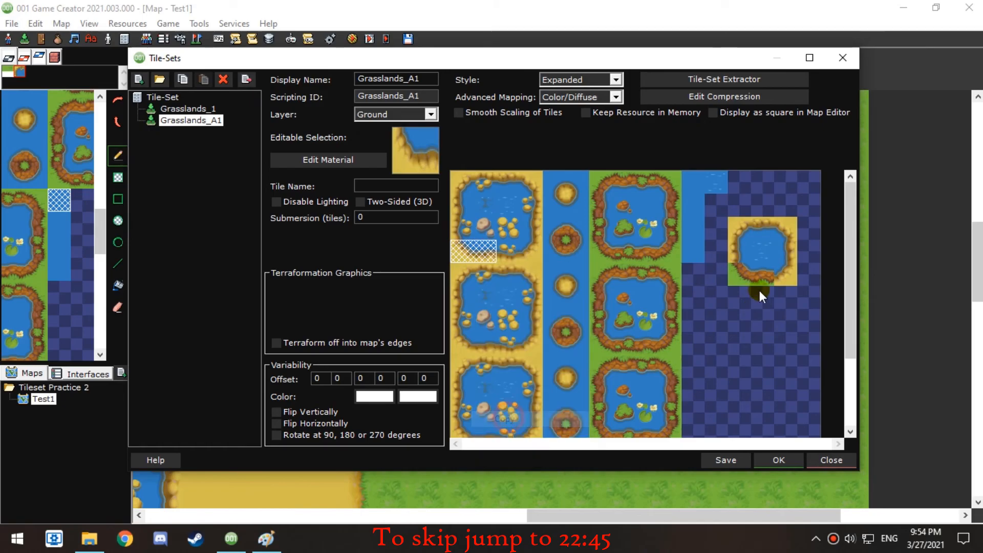
{"action": "right_click_drag", "start_coordinate": [763, 277], "coordinate": [746, 274]}
{"action": "left_click", "coordinate": [791, 455]}
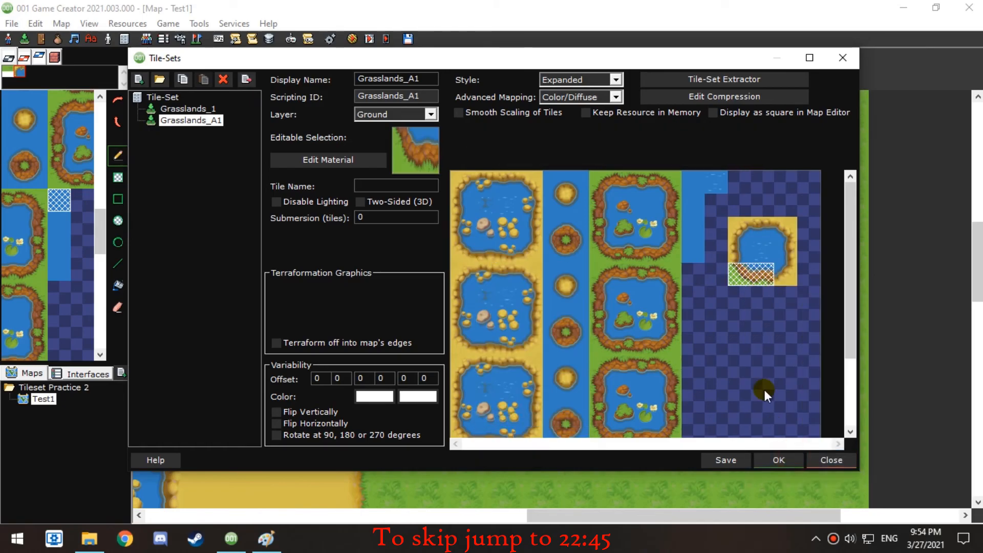
{"action": "left_click", "coordinate": [735, 459]}
{"action": "left_click", "coordinate": [527, 316]}
Copy the assembled sand pond and paste it as the concave graphic in one new terraformation slot of the first sand water tile
{"action": "right_click_drag", "start_coordinate": [787, 227], "coordinate": [767, 234]}
{"action": "left_click", "coordinate": [815, 400]}
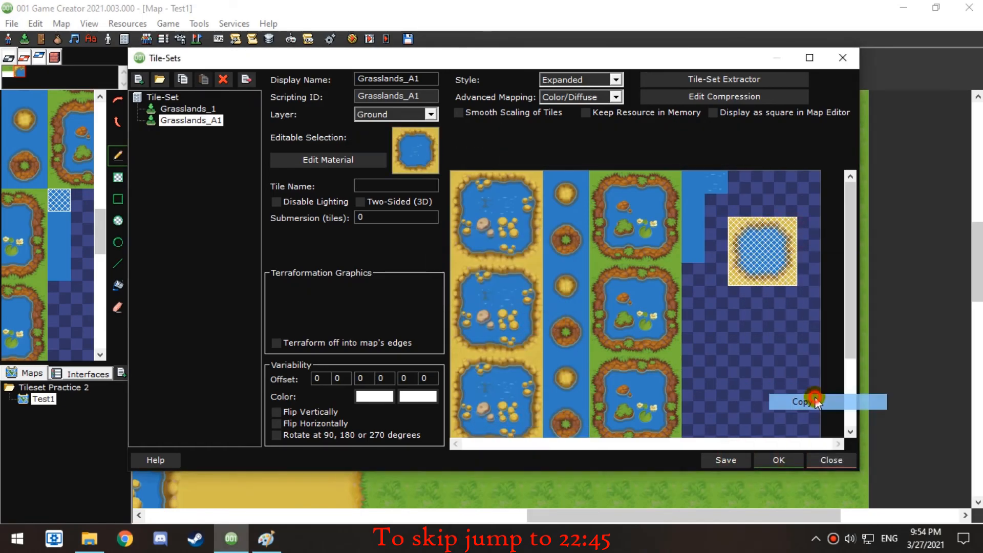
{"action": "left_click", "coordinate": [307, 285]}
{"action": "left_click", "coordinate": [584, 171]}
{"action": "double_click", "coordinate": [282, 309]}
{"action": "right_click", "coordinate": [348, 305]}
{"action": "left_click", "coordinate": [395, 487]}
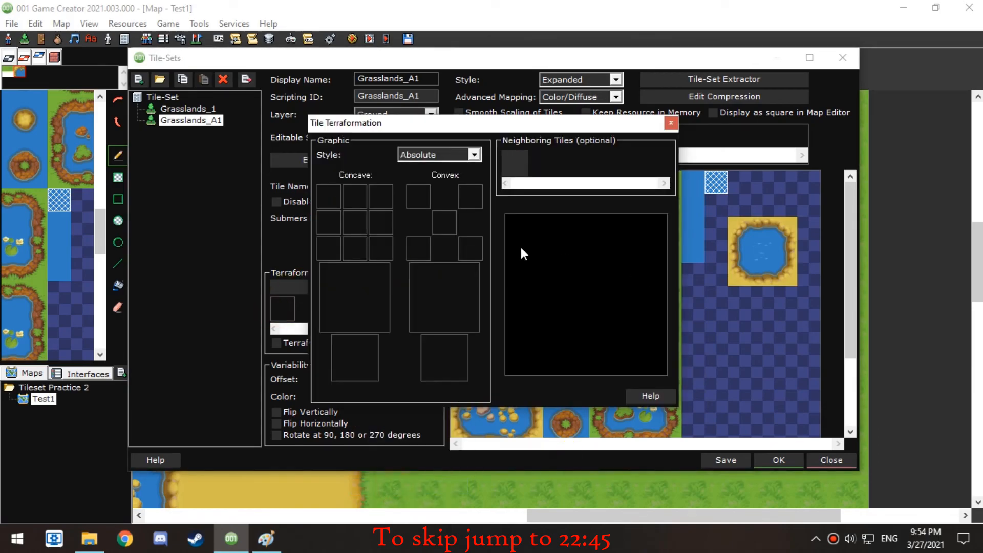
Copy the single concave sand pond, resize it to 50 percent in Paint, and paste it back as the concave centre tile
{"action": "right_click", "coordinate": [394, 361]}
{"action": "left_click", "coordinate": [416, 314]}
{"action": "left_click", "coordinate": [265, 538]}
{"action": "key", "text": "ctrl+v"}
{"action": "key", "text": "ctrl+w"}
{"action": "type", "text": "50"}
{"action": "left_click", "coordinate": [115, 326]}
{"action": "left_click", "coordinate": [230, 538]}
{"action": "right_click", "coordinate": [382, 308]}
{"action": "left_click", "coordinate": [417, 408]}
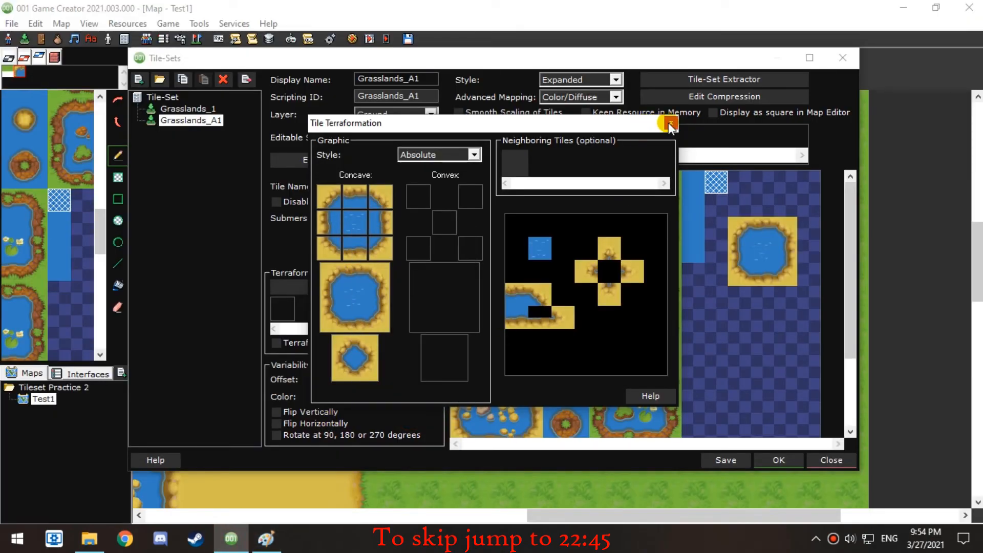
Close the first sand water tile's terraformation settings and save its new concave graphics
{"action": "left_click", "coordinate": [670, 124]}
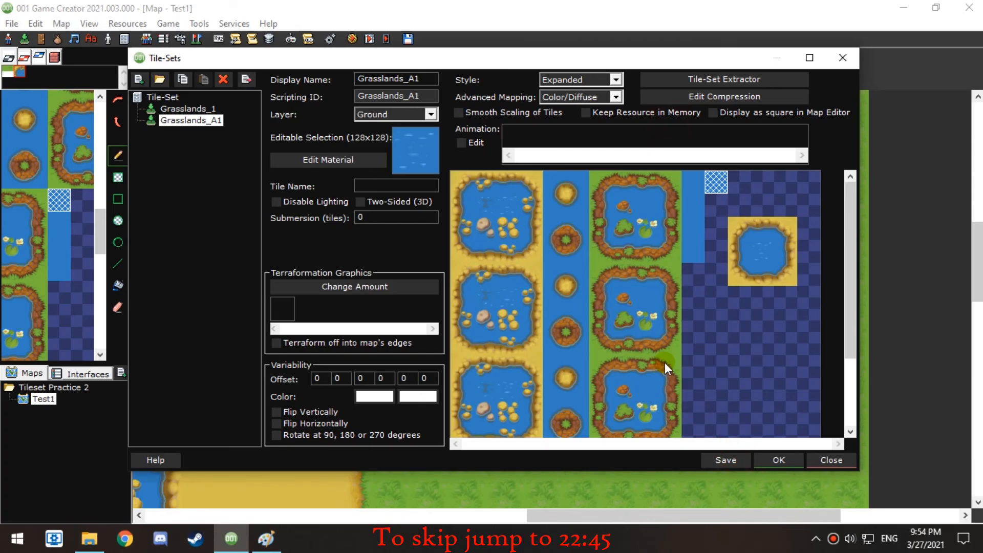
{"action": "left_click", "coordinate": [725, 459]}
{"action": "left_click", "coordinate": [520, 316]}
Maximize the tile-set editor, copy the first sand island, and paste it as the convex graphic of the first sand water tile
{"action": "left_click", "coordinate": [809, 57]}
{"action": "right_click", "coordinate": [563, 185]}
{"action": "left_click", "coordinate": [473, 297]}
{"action": "left_click", "coordinate": [585, 132]}
{"action": "left_click", "coordinate": [156, 255]}
{"action": "right_click", "coordinate": [447, 343]}
{"action": "left_click", "coordinate": [491, 313]}
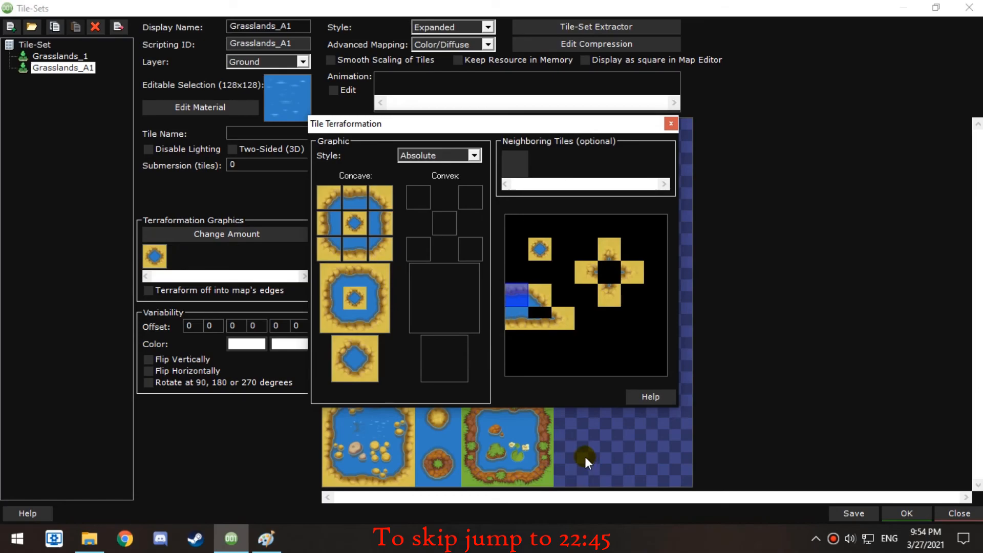
Open the convex sand island for editing without alpha, try the selection tool on a 64 grid, and close the editor
{"action": "right_click", "coordinate": [459, 363]}
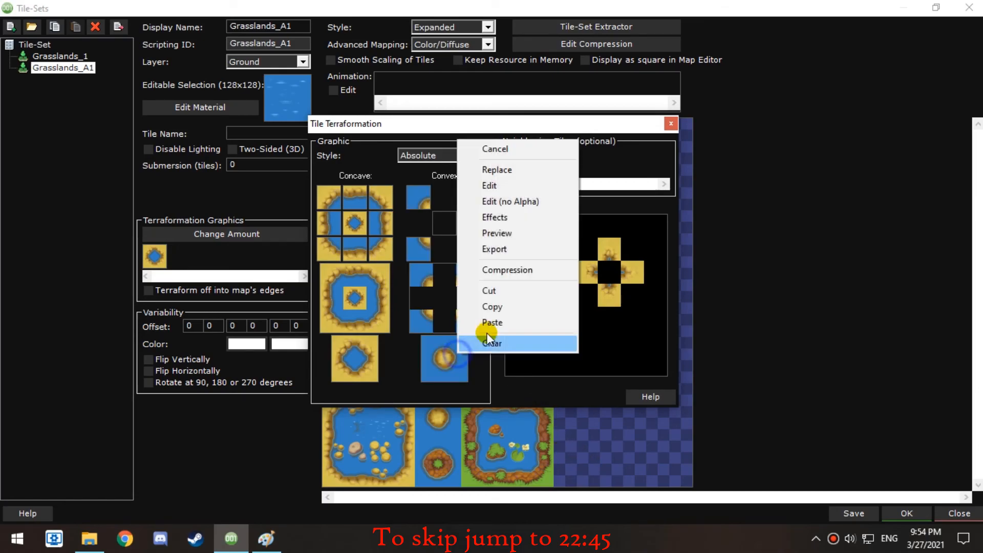
{"action": "left_click", "coordinate": [504, 201]}
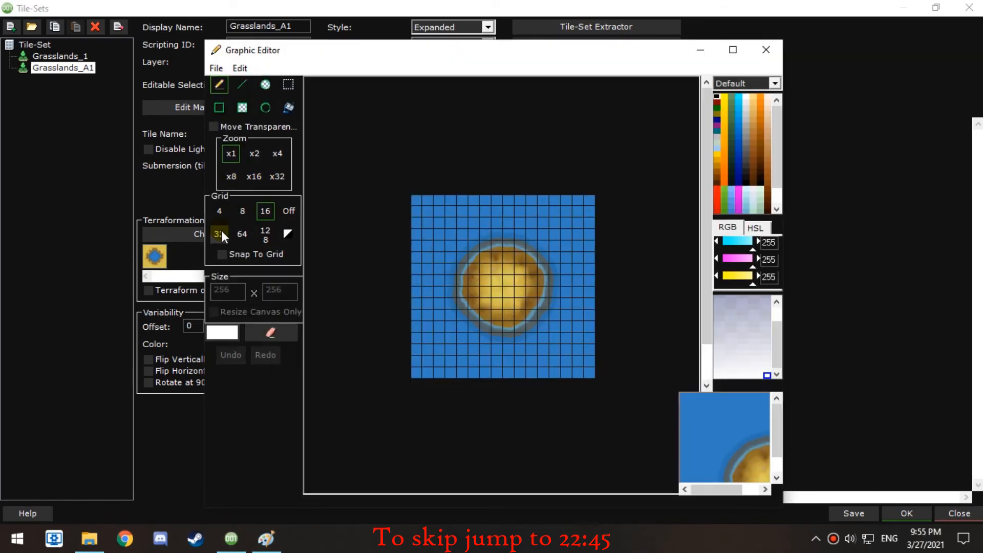
{"action": "left_click", "coordinate": [240, 234]}
{"action": "left_click", "coordinate": [288, 84]}
{"action": "left_click", "coordinate": [766, 49]}
{"action": "left_click", "coordinate": [500, 317]}
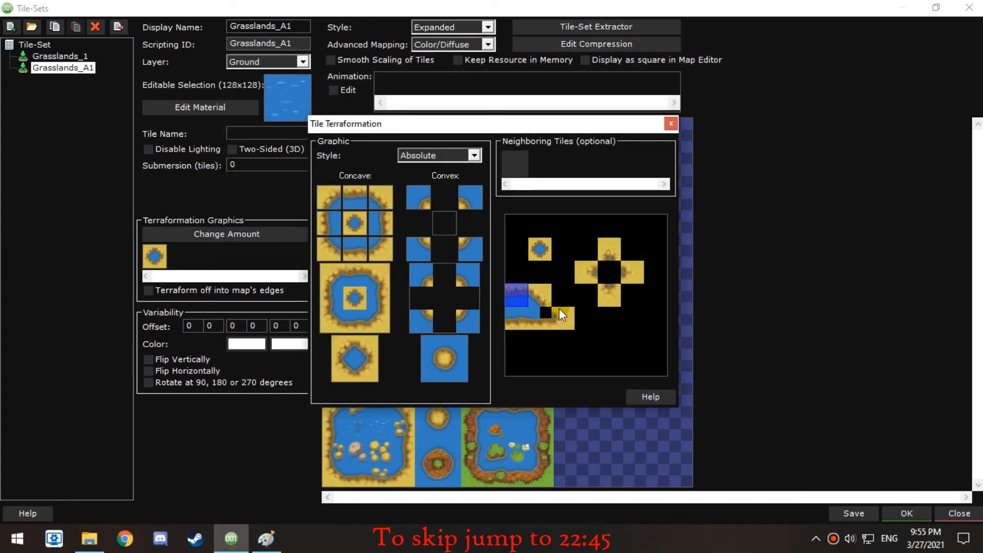
Close the terraformation settings and save the tile-set with the convex sand island graphics
{"action": "left_click", "coordinate": [669, 123]}
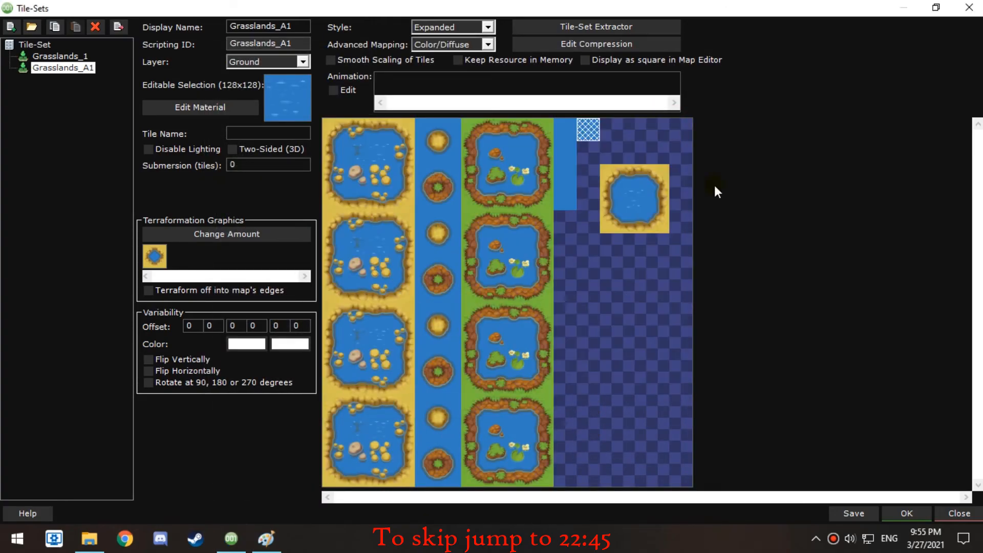
{"action": "key", "text": "ctrl+s"}
{"action": "left_click", "coordinate": [518, 314]}
Copy the second sand pond's rippled water tile below the first sand water tile and into the assembled pond's centre
{"action": "right_click", "coordinate": [380, 244]}
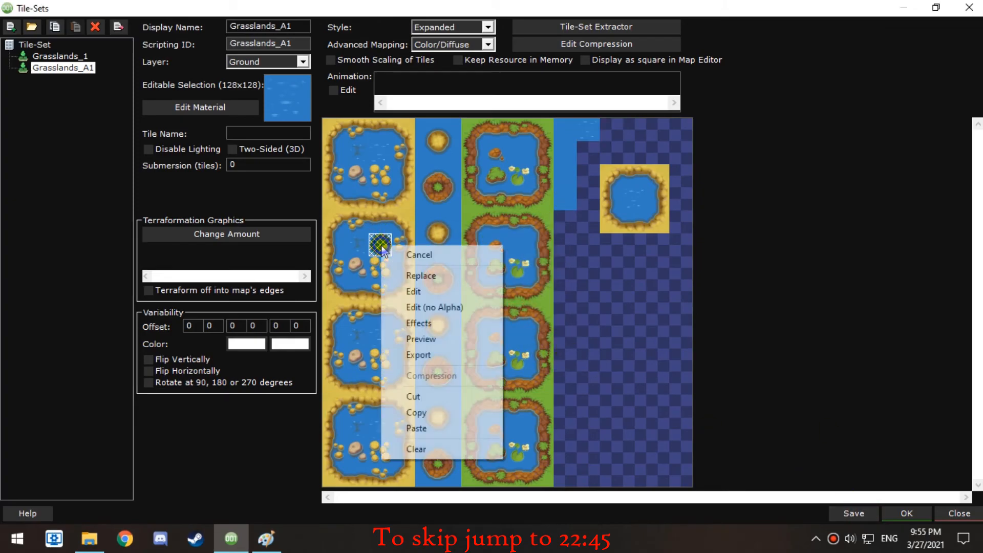
{"action": "left_click", "coordinate": [417, 412]}
{"action": "right_click", "coordinate": [588, 152]}
{"action": "left_click", "coordinate": [666, 434]}
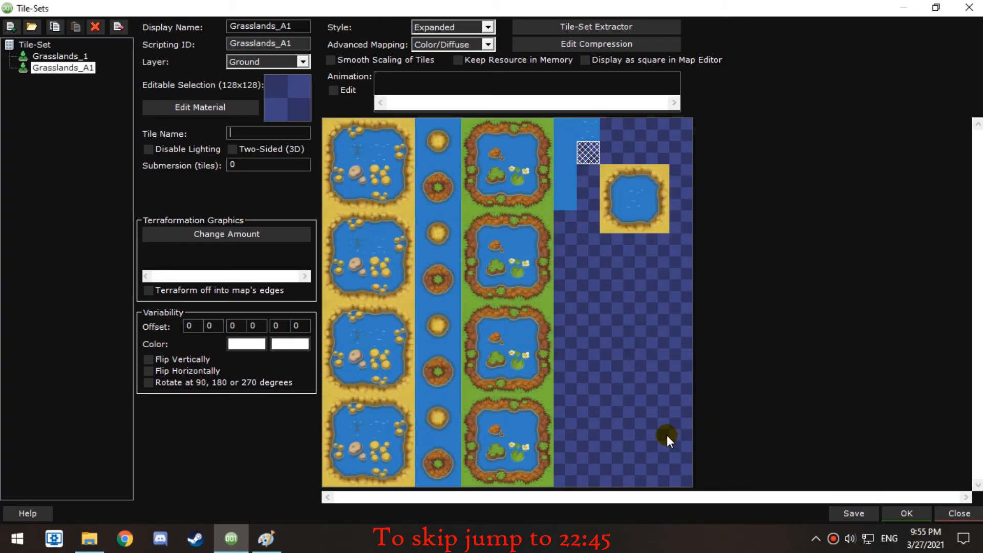
{"action": "right_click", "coordinate": [635, 198]}
{"action": "left_click", "coordinate": [696, 378]}
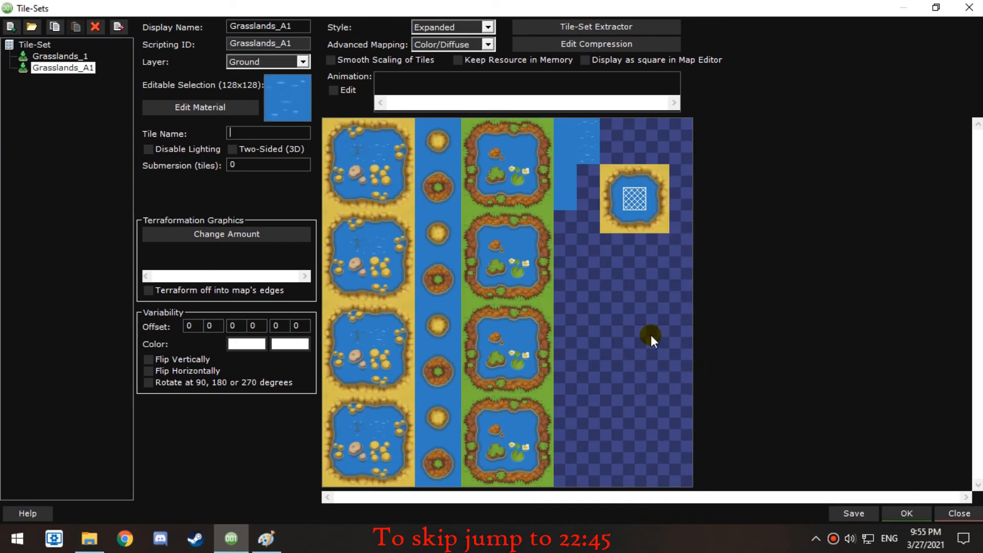
Copy the second sand pond's two-tile upper-right edge onto the top edge of the assembled pond
{"action": "left_click", "coordinate": [381, 223]}
{"action": "right_click", "coordinate": [381, 223]}
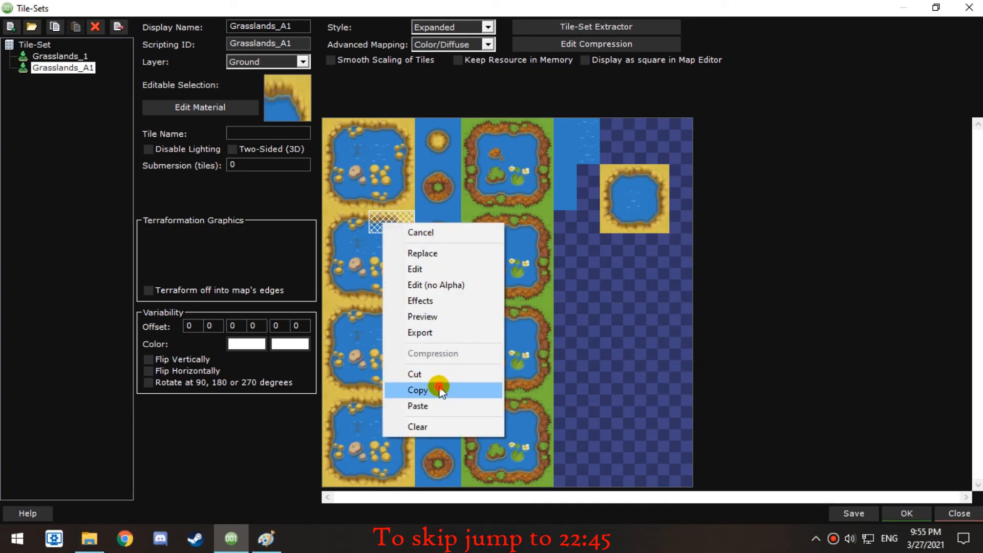
{"action": "left_click", "coordinate": [439, 388]}
{"action": "right_click", "coordinate": [638, 176]}
{"action": "left_click", "coordinate": [676, 349]}
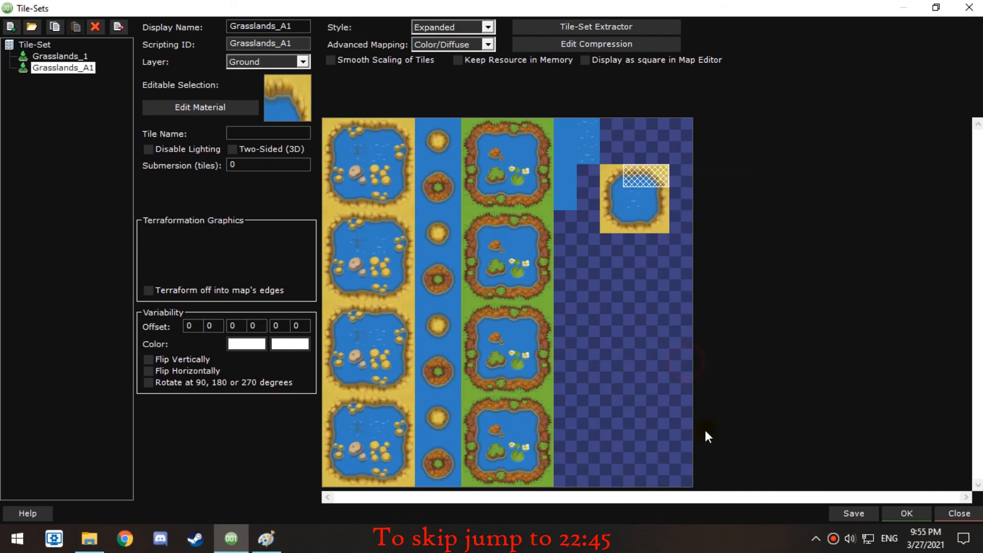
Copy the second sand pond's two-tile lower-right edge onto the right side of the assembled pond
{"action": "left_click", "coordinate": [403, 268]}
{"action": "right_click", "coordinate": [405, 268]}
{"action": "left_click", "coordinate": [463, 435]}
{"action": "left_click_drag", "start_coordinate": [659, 201], "coordinate": [661, 217]}
{"action": "right_click", "coordinate": [661, 207]}
{"action": "left_click", "coordinate": [697, 391]}
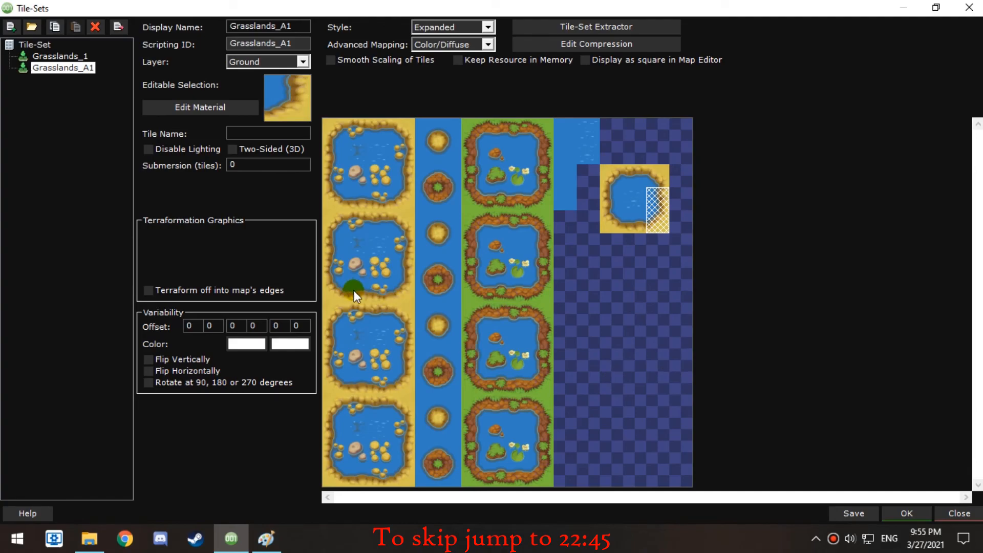
Copy the second sand pond's two-tile lower-left edge onto the bottom edge of the assembled pond
{"action": "left_click_drag", "start_coordinate": [359, 291], "coordinate": [335, 290]}
{"action": "right_click", "coordinate": [336, 290]}
{"action": "left_click", "coordinate": [383, 453]}
{"action": "left_click_drag", "start_coordinate": [638, 222], "coordinate": [620, 225]}
{"action": "right_click", "coordinate": [621, 225]}
{"action": "left_click", "coordinate": [660, 409]}
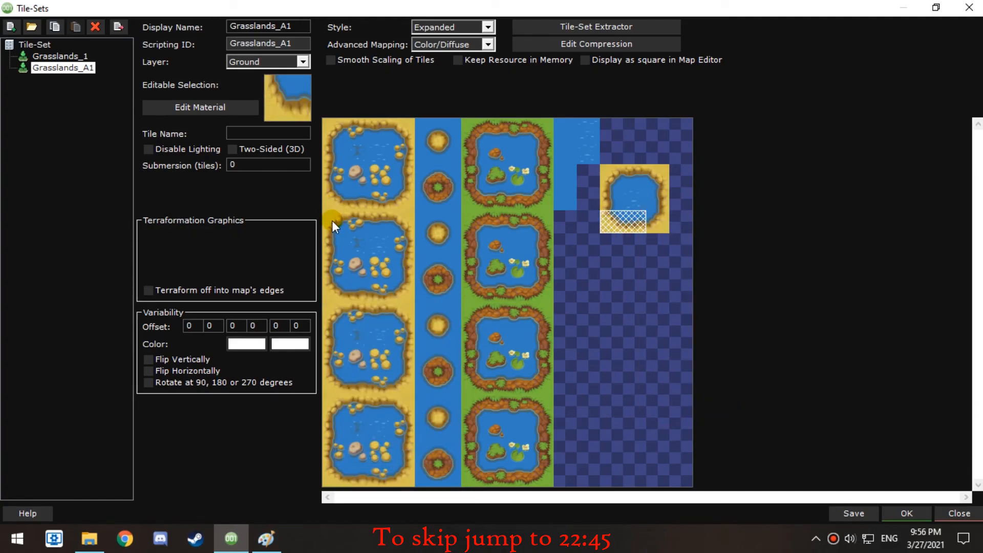
Copy the second sand pond's two-tile upper-left edge onto the assembled pond's left side, and save the tile-set
{"action": "left_click", "coordinate": [333, 239]}
{"action": "right_click", "coordinate": [333, 239]}
{"action": "left_click", "coordinate": [373, 402]}
{"action": "left_click", "coordinate": [612, 197]}
{"action": "right_click", "coordinate": [612, 197]}
{"action": "left_click", "coordinate": [658, 379]}
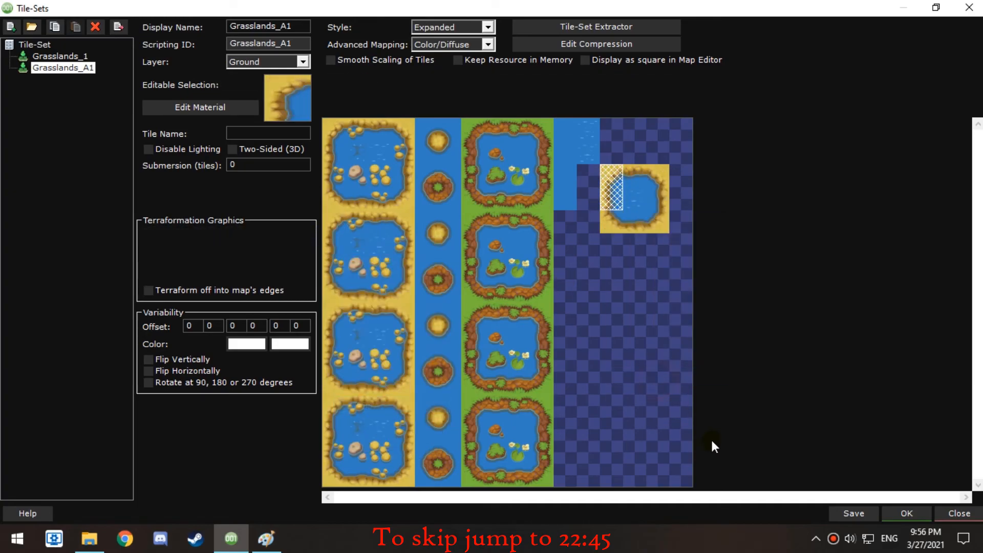
{"action": "left_click", "coordinate": [662, 226]}
{"action": "left_click", "coordinate": [854, 513]}
{"action": "left_click", "coordinate": [521, 316]}
Copy the assembled second-frame pond, give the second sand water tile 1 terraformation graphic, and paste the pond as its concave graphic
{"action": "right_click", "coordinate": [634, 209]}
{"action": "left_click", "coordinate": [675, 377]}
{"action": "left_click", "coordinate": [587, 152]}
{"action": "left_click", "coordinate": [198, 235]}
{"action": "type", "text": "1"}
{"action": "left_click", "coordinate": [590, 174]}
{"action": "left_click", "coordinate": [159, 257]}
{"action": "right_click", "coordinate": [366, 303]}
{"action": "left_click", "coordinate": [563, 470]}
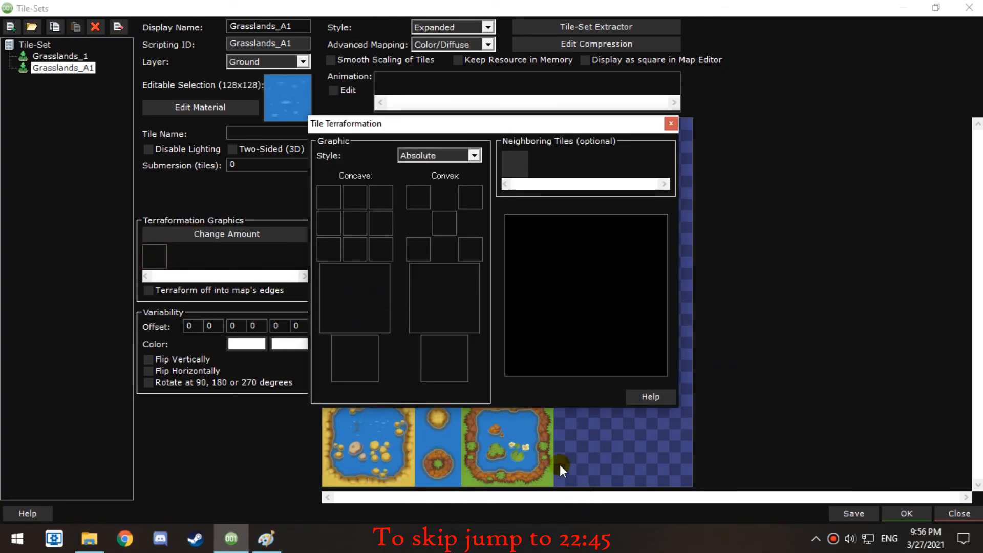
Copy the second water tile's small concave pond graphic into Paint and scale it to 50 percent
{"action": "right_click", "coordinate": [366, 357]}
{"action": "left_click", "coordinate": [407, 309]}
{"action": "left_click", "coordinate": [268, 540]}
{"action": "key", "text": "ctrl+v"}
{"action": "right_click", "coordinate": [171, 215]}
{"action": "left_click", "coordinate": [207, 355]}
{"action": "left_click_drag", "start_coordinate": [197, 138], "coordinate": [110, 135]}
{"action": "type", "text": "50"}
{"action": "left_click", "coordinate": [130, 330]}
Paste the scaled-down pond as the centre of the second water tile's concave graphic and save the tile-set
{"action": "left_click", "coordinate": [231, 540]}
{"action": "right_click", "coordinate": [356, 224]}
{"action": "left_click", "coordinate": [405, 390]}
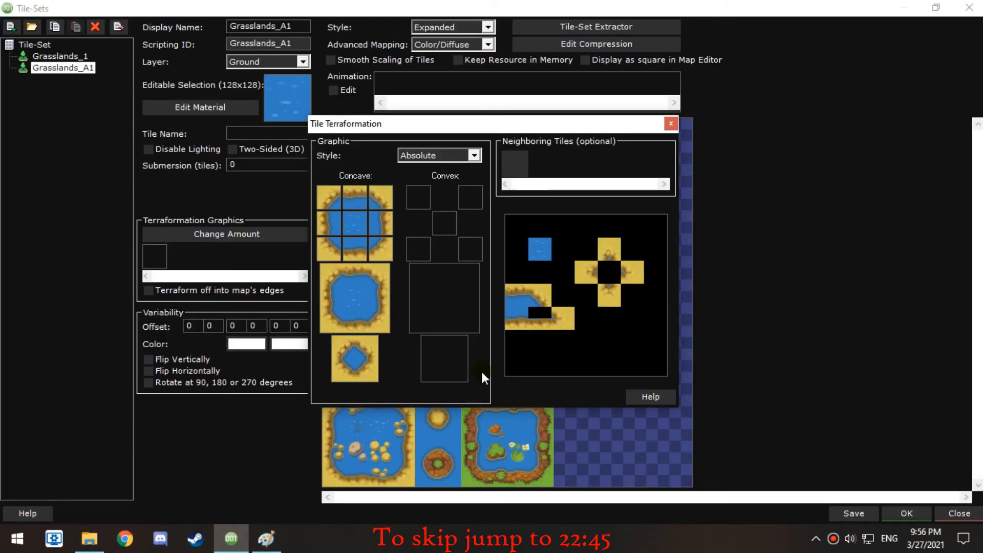
{"action": "left_click", "coordinate": [670, 124]}
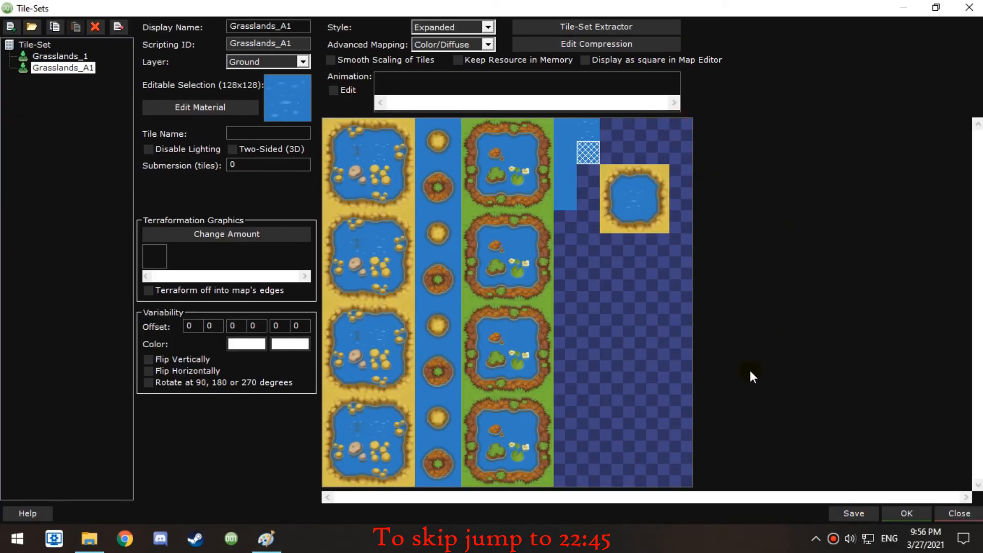
{"action": "key", "text": "ctrl+s"}
{"action": "left_click", "coordinate": [527, 316]}
Copy the second-frame sand islet and paste it as the small convex graphic of the second sand water tile
{"action": "left_click", "coordinate": [437, 233]}
{"action": "right_click", "coordinate": [438, 232]}
{"action": "left_click", "coordinate": [500, 399]}
{"action": "left_click", "coordinate": [587, 154]}
{"action": "left_click", "coordinate": [154, 258]}
{"action": "right_click", "coordinate": [450, 360]}
{"action": "left_click", "coordinate": [527, 330]}
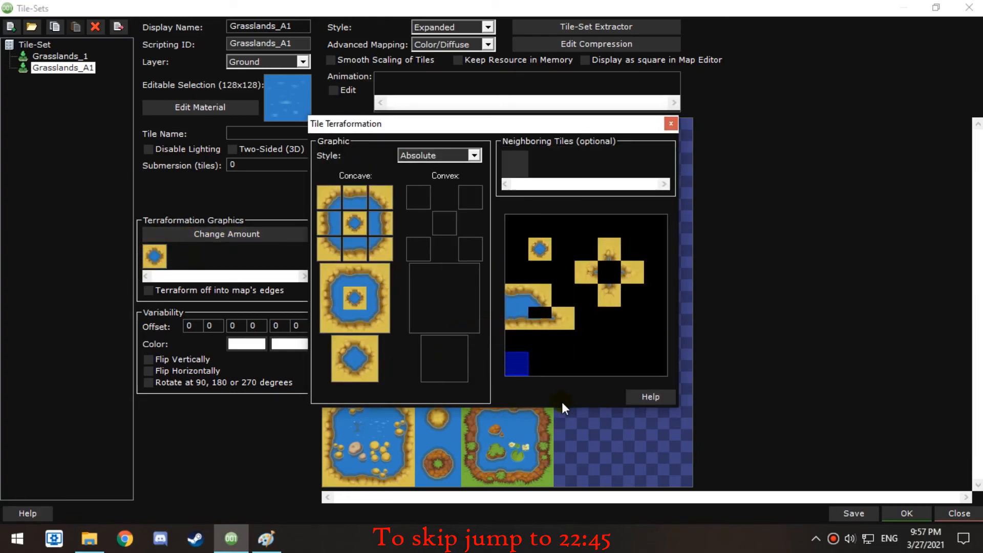
Open the second water tile's convex islet graphic for editing, copy a square area, and close the editor without saving
{"action": "right_click", "coordinate": [449, 361]}
{"action": "left_click", "coordinate": [482, 194]}
{"action": "left_click", "coordinate": [220, 235]}
{"action": "left_click", "coordinate": [227, 259]}
{"action": "left_click", "coordinate": [288, 86]}
{"action": "left_click_drag", "start_coordinate": [457, 240], "coordinate": [549, 332]}
{"action": "right_click", "coordinate": [501, 289]}
{"action": "left_click", "coordinate": [523, 315]}
{"action": "left_click", "coordinate": [766, 50]}
{"action": "left_click", "coordinate": [517, 311]}
Paste the copied area as the second water tile's convex centre graphic and save the tile-set
{"action": "right_click", "coordinate": [446, 226]}
{"action": "left_click", "coordinate": [493, 410]}
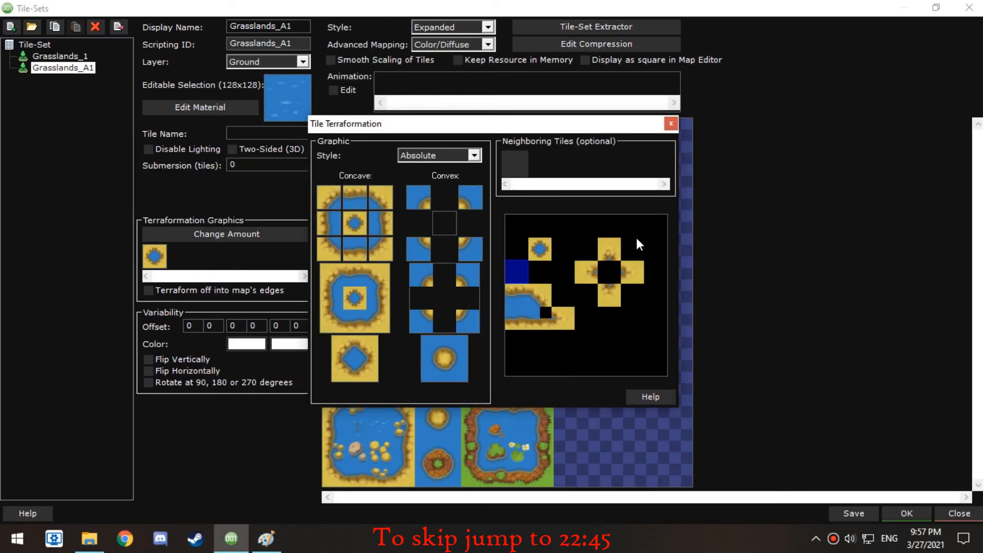
{"action": "left_click", "coordinate": [671, 123]}
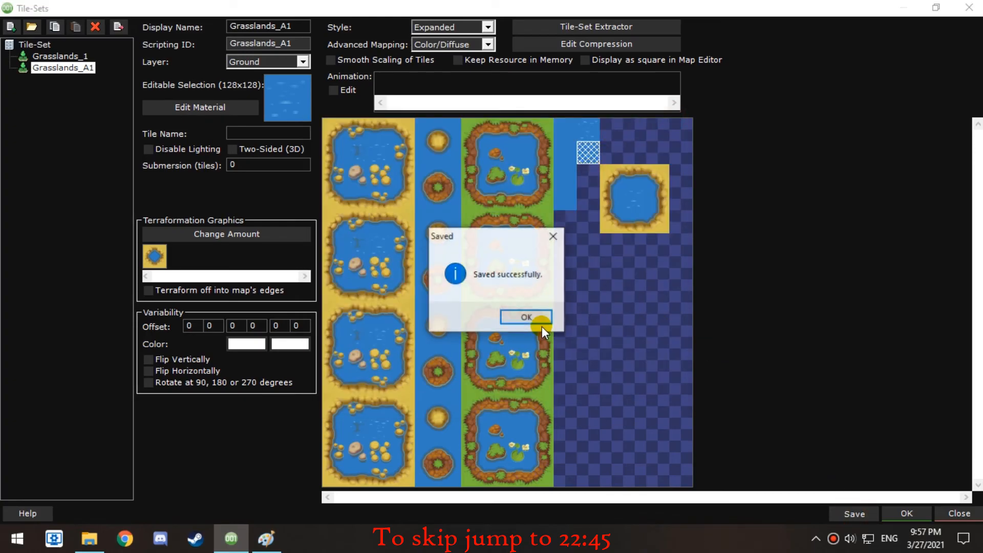
{"action": "left_click", "coordinate": [541, 323]}
Copy the third sand pond's plain water tile below the second animated water tile and into the assembled pond's centre
{"action": "right_click", "coordinate": [378, 334]}
{"action": "left_click", "coordinate": [410, 287]}
{"action": "right_click", "coordinate": [587, 173]}
{"action": "left_click", "coordinate": [621, 357]}
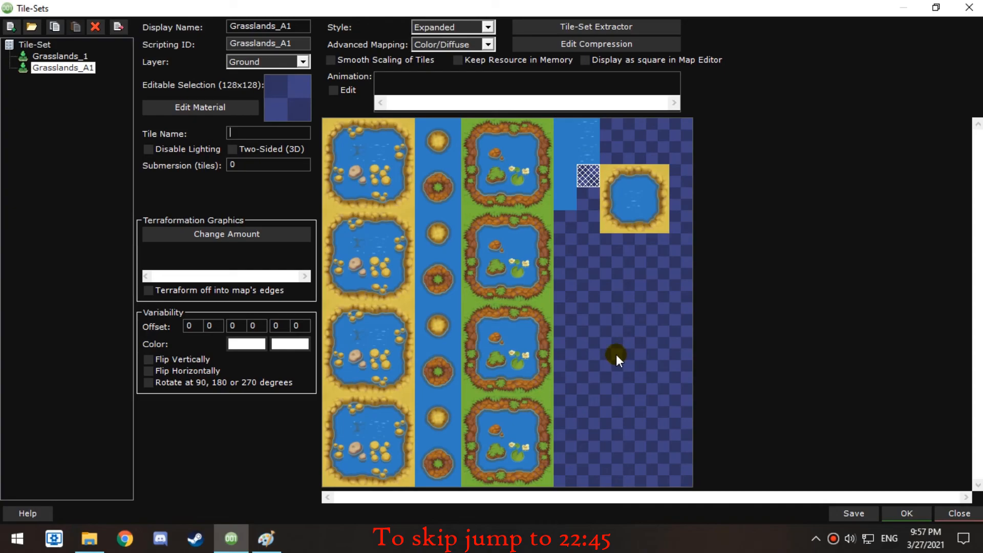
{"action": "right_click", "coordinate": [635, 198]}
{"action": "left_click", "coordinate": [661, 380]}
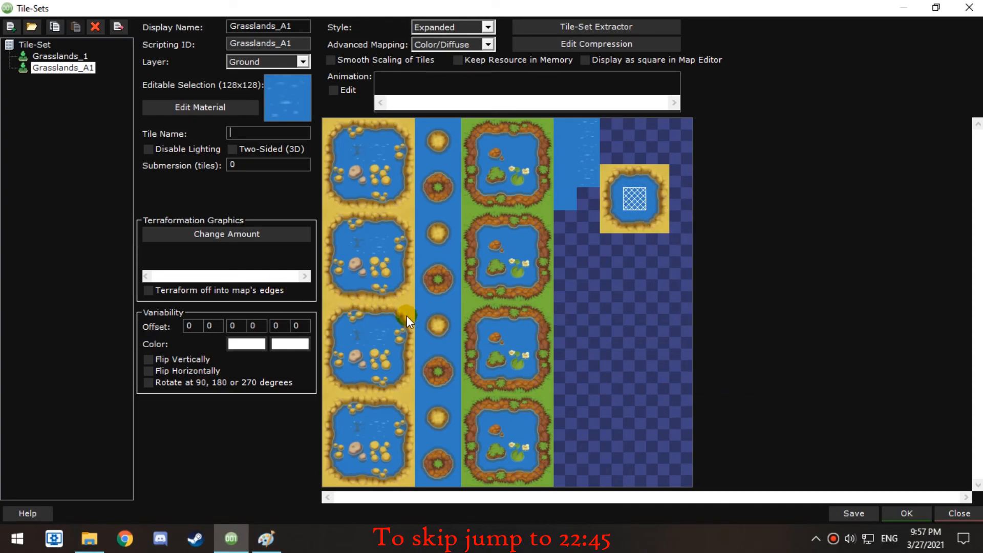
Copy the third sand pond's upper-right and lower-right two-tile edges onto the assembled pond's top edge and right side
{"action": "right_click_drag", "start_coordinate": [407, 316], "coordinate": [382, 314]}
{"action": "left_click", "coordinate": [423, 265]}
{"action": "right_click_drag", "start_coordinate": [636, 182], "coordinate": [653, 171]}
{"action": "left_click", "coordinate": [710, 354]}
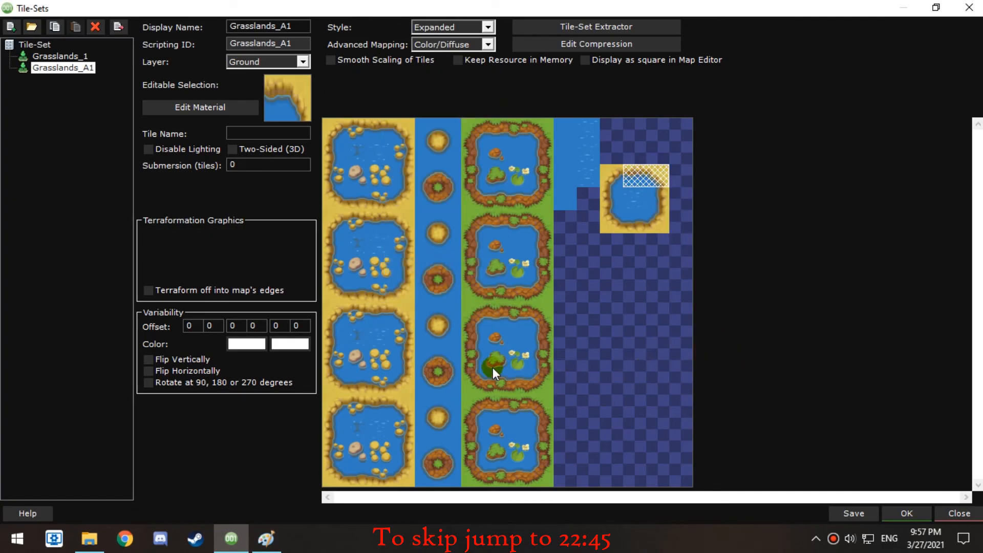
{"action": "right_click", "coordinate": [403, 370]}
{"action": "left_click", "coordinate": [434, 321]}
{"action": "right_click_drag", "start_coordinate": [653, 194], "coordinate": [658, 214]}
{"action": "left_click", "coordinate": [693, 397]}
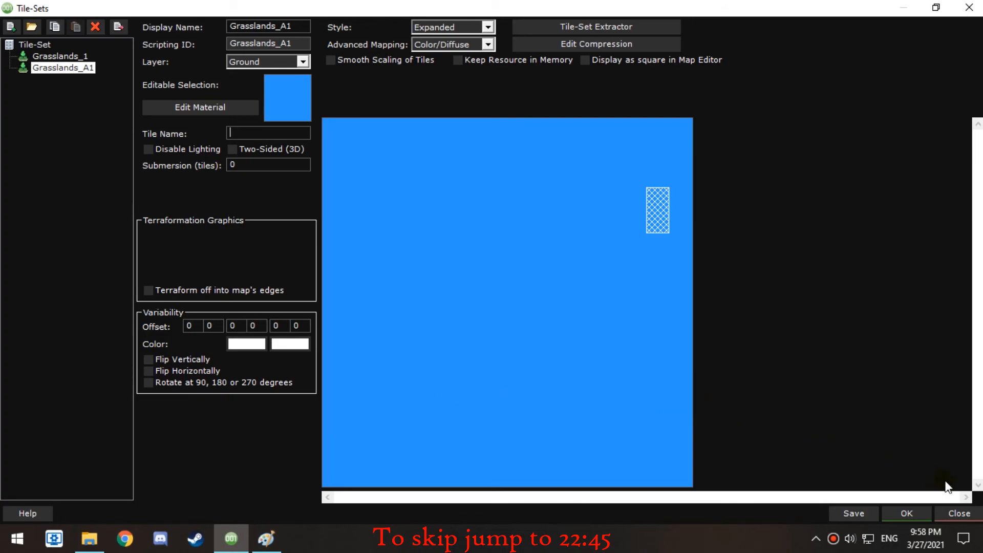
Close the tile-set editor and map Test1 without saving, and restart 001 Game Creator
{"action": "left_click", "coordinate": [964, 513]}
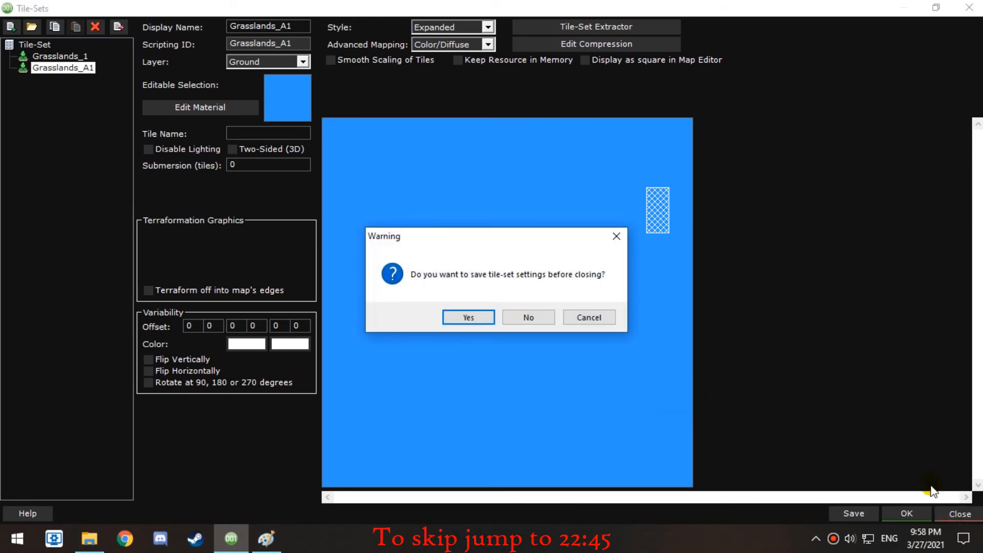
{"action": "left_click", "coordinate": [527, 317]}
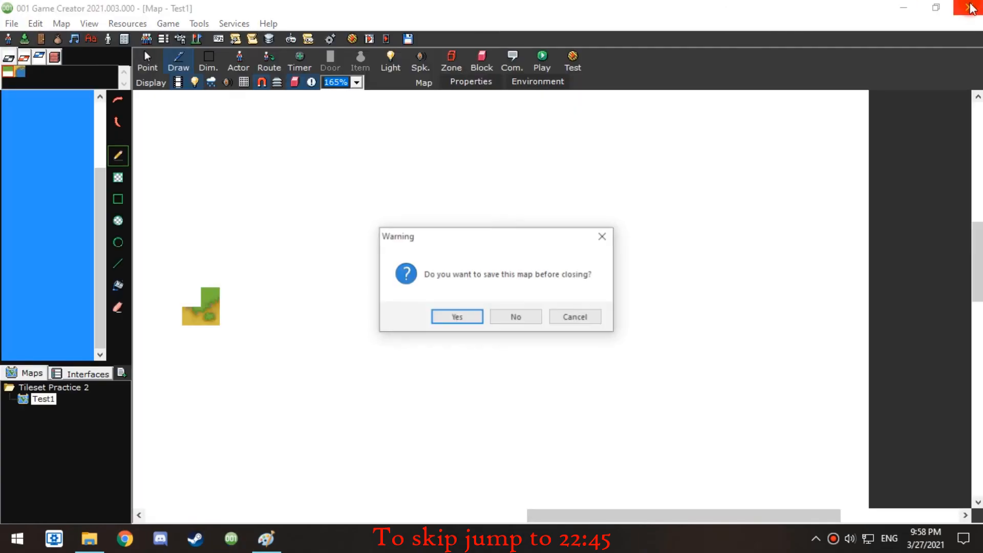
{"action": "left_click", "coordinate": [516, 317]}
{"action": "left_click", "coordinate": [890, 9]}
{"action": "left_click", "coordinate": [233, 540]}
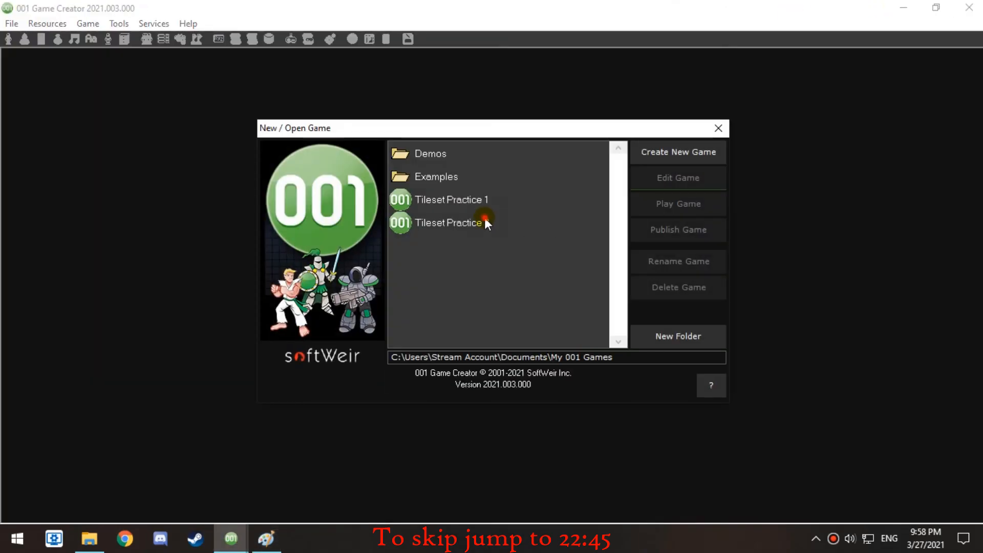
Open Tileset Practice 2, restore map Test1 from its auto-saved back-up, and bring up tile-set Grasslands_A1 full screen
{"action": "left_click", "coordinate": [484, 220]}
{"action": "left_click", "coordinate": [700, 178]}
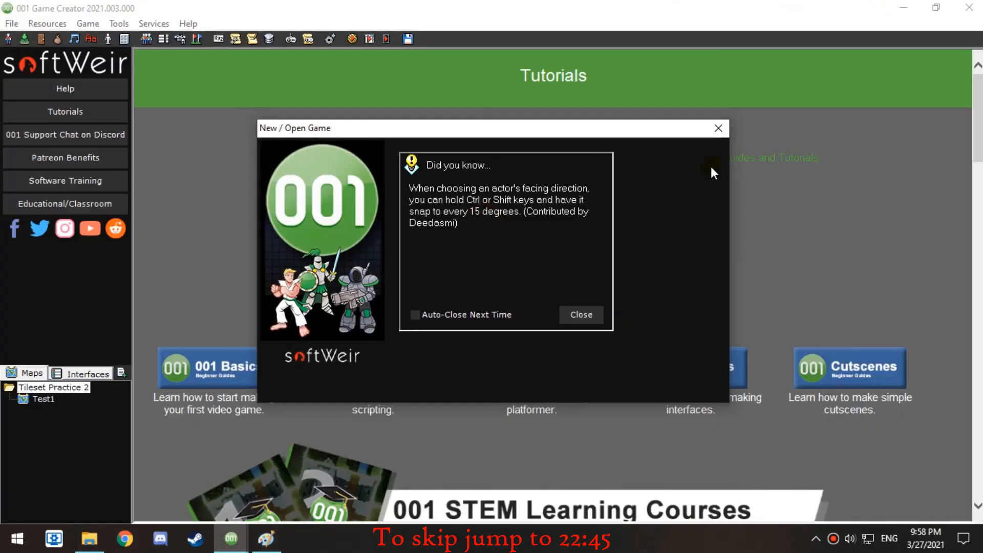
{"action": "left_click", "coordinate": [582, 314]}
{"action": "left_click", "coordinate": [37, 399]}
{"action": "left_click", "coordinate": [24, 38]}
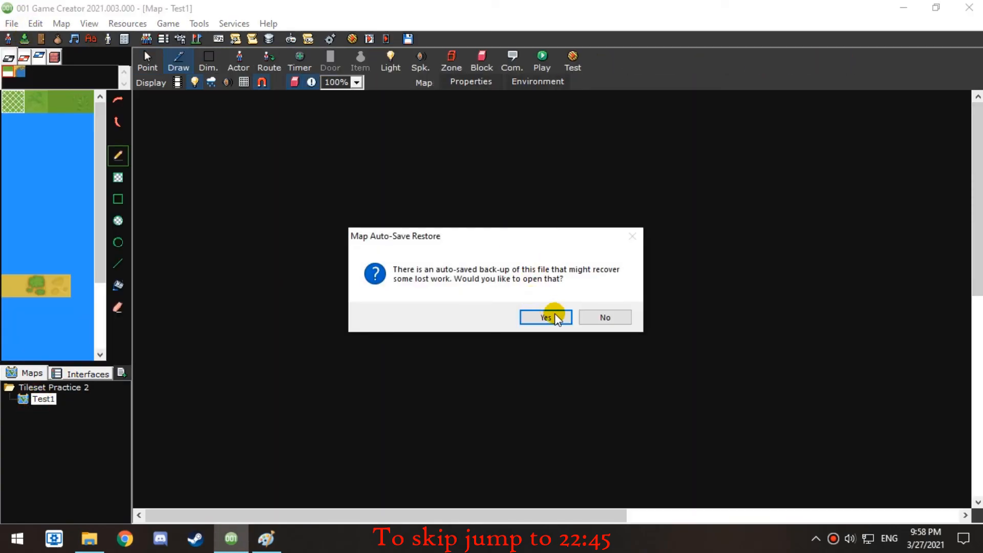
{"action": "left_click", "coordinate": [543, 314]}
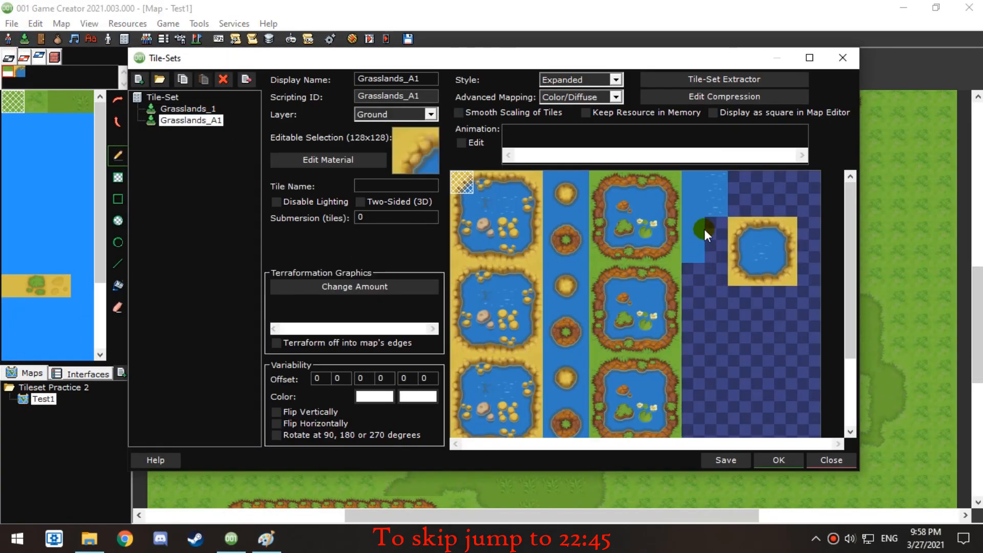
{"action": "left_click", "coordinate": [811, 58]}
Copy the third sand pond's plain water tile into the third animated water slot and the assembled pond's centre
{"action": "right_click", "coordinate": [382, 337]}
{"action": "left_click", "coordinate": [417, 290]}
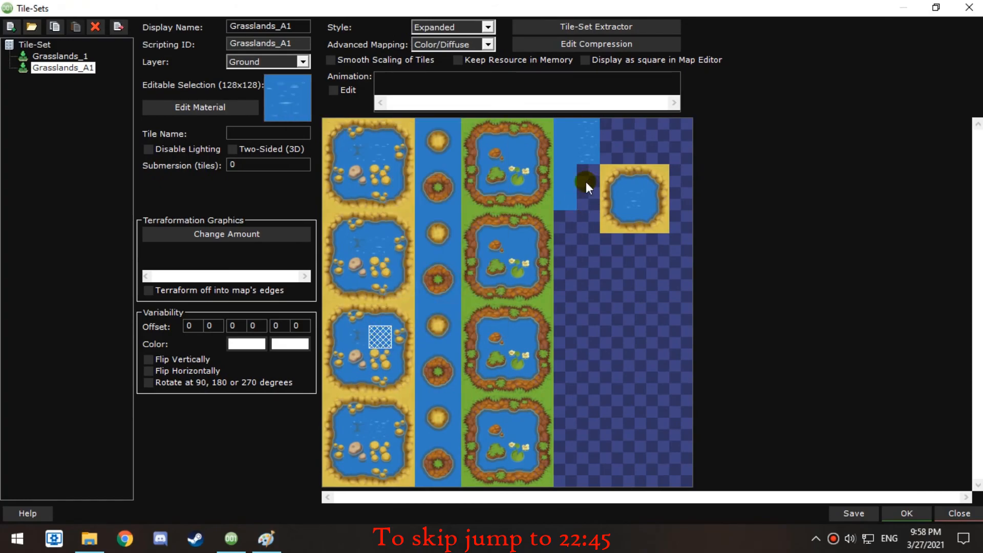
{"action": "right_click", "coordinate": [589, 176]}
{"action": "left_click", "coordinate": [642, 357]}
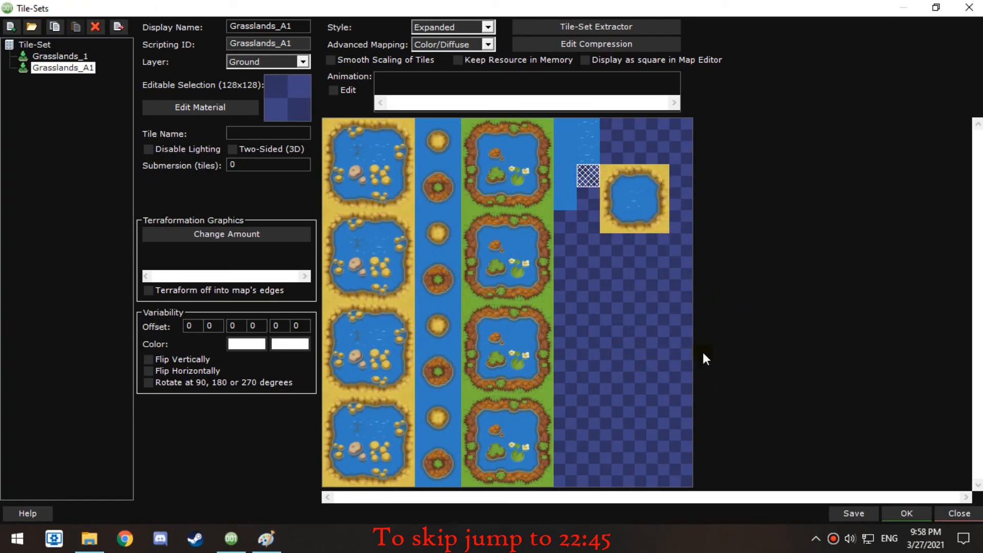
{"action": "right_click", "coordinate": [702, 366]}
{"action": "left_click", "coordinate": [722, 332]}
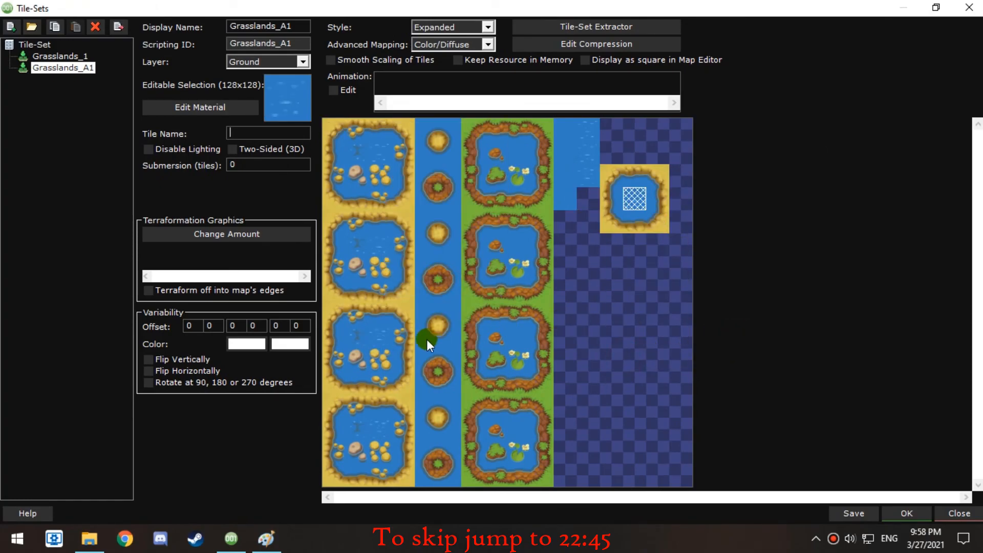
Copy the third sand pond's two-tile upper-right edge onto the top edge of the assembled pond
{"action": "left_click", "coordinate": [383, 309]}
{"action": "right_click", "coordinate": [384, 308]}
{"action": "left_click", "coordinate": [440, 476]}
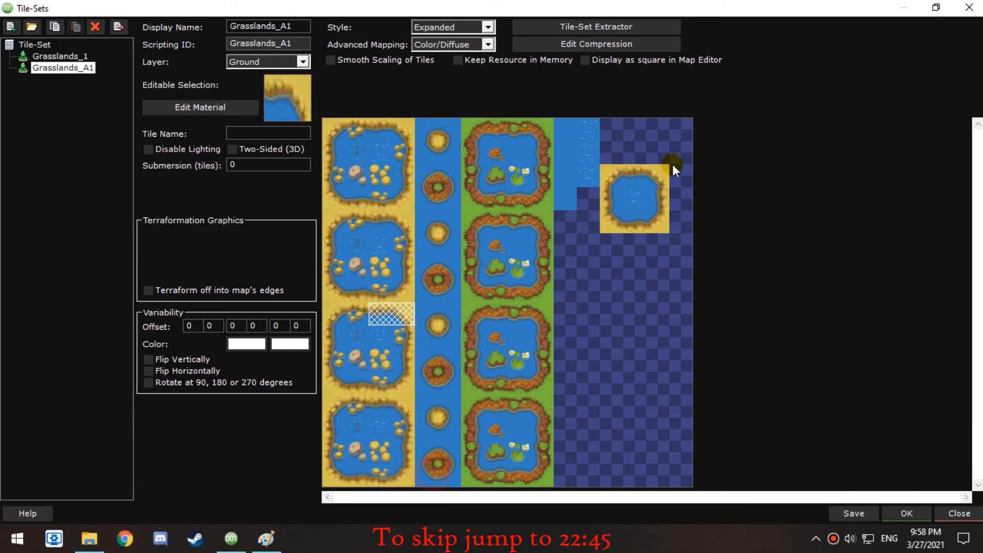
{"action": "right_click", "coordinate": [677, 172]}
{"action": "left_click", "coordinate": [680, 356]}
Copy the third sand pond's two-tile lower-right edge onto the right side of the assembled pond
{"action": "left_click_drag", "start_coordinate": [400, 388], "coordinate": [401, 365]}
{"action": "right_click", "coordinate": [402, 365]}
{"action": "left_click", "coordinate": [453, 313]}
{"action": "right_click", "coordinate": [654, 210]}
{"action": "left_click", "coordinate": [686, 395]}
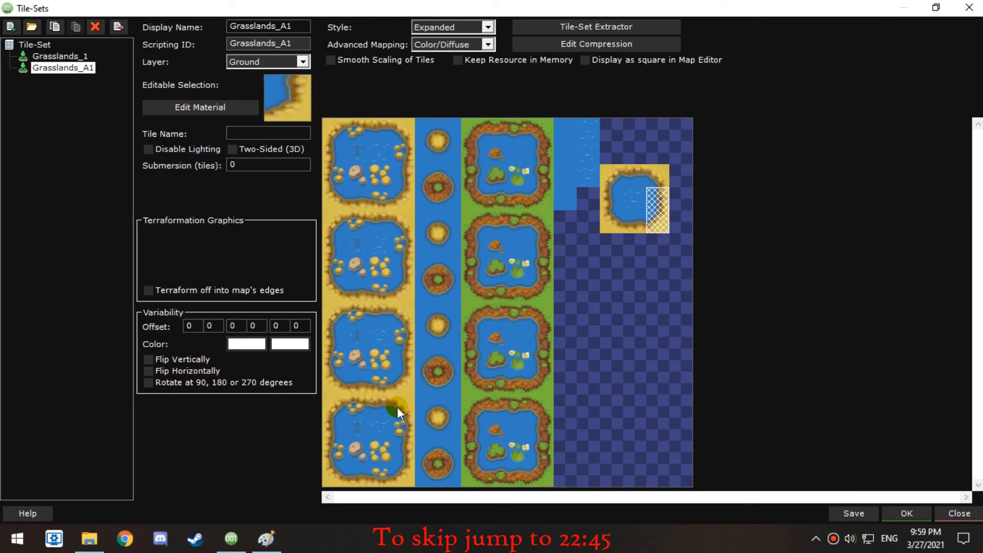
Copy the third sand pond's two-tile lower-left edge onto the bottom edge of the assembled pond
{"action": "left_click_drag", "start_coordinate": [333, 384], "coordinate": [343, 381]}
{"action": "right_click", "coordinate": [343, 381]}
{"action": "left_click", "coordinate": [369, 335]}
{"action": "right_click", "coordinate": [629, 220]}
{"action": "left_click", "coordinate": [643, 400]}
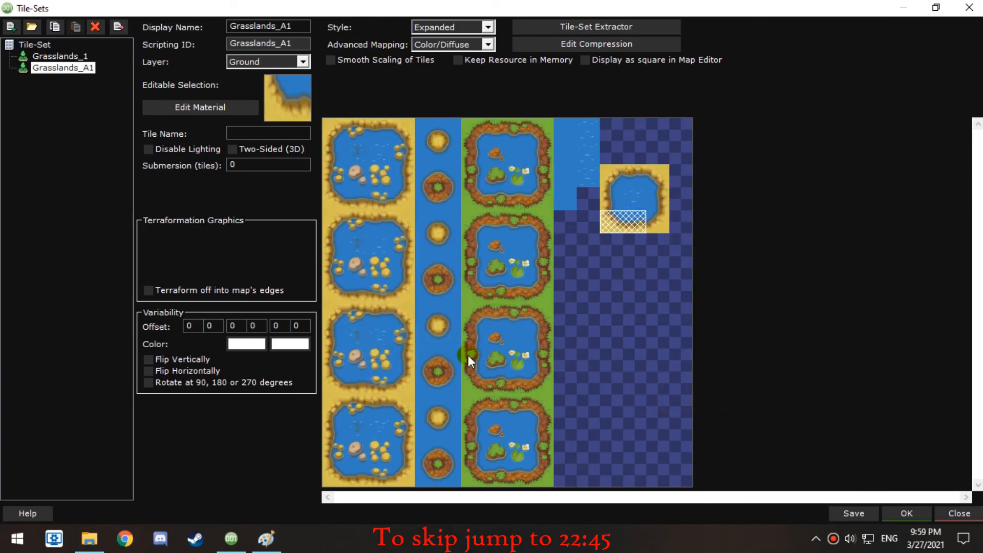
Copy the third sand pond's two-tile upper-left edge onto the left side of the assembled pond
{"action": "left_click_drag", "start_coordinate": [333, 314], "coordinate": [333, 326]}
{"action": "right_click", "coordinate": [333, 322]}
{"action": "left_click", "coordinate": [358, 275]}
{"action": "right_click", "coordinate": [613, 186]}
{"action": "left_click", "coordinate": [650, 369]}
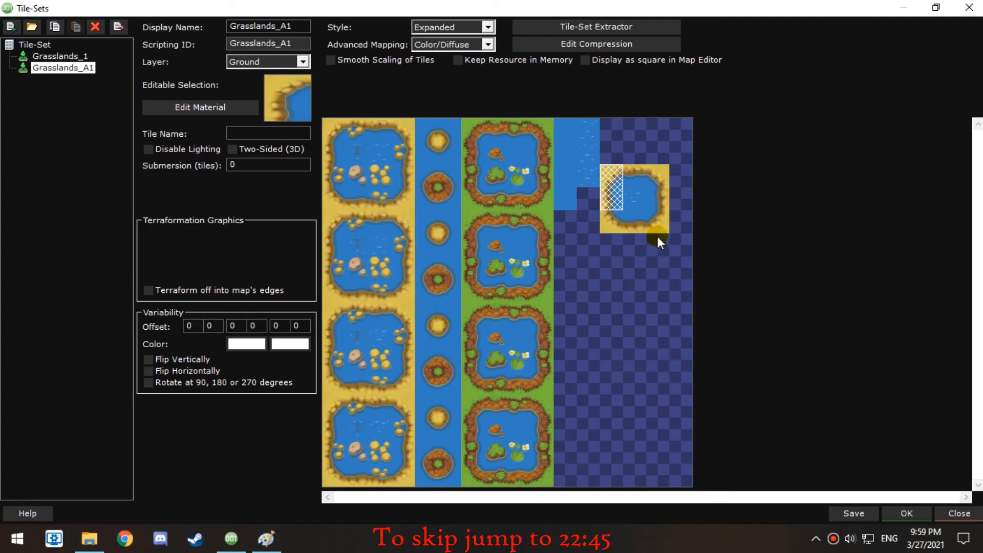
Copy the whole assembled third-frame sand pond and save the tile-set
{"action": "left_click_drag", "start_coordinate": [615, 227], "coordinate": [649, 186]}
{"action": "right_click", "coordinate": [648, 186]}
{"action": "left_click", "coordinate": [680, 355]}
{"action": "left_click", "coordinate": [851, 510]}
{"action": "left_click", "coordinate": [535, 319]}
Give the third sand water tile 1 terraformation graphic and paste the copied pond as its concave graphic
{"action": "left_click", "coordinate": [588, 176]}
{"action": "left_click", "coordinate": [211, 239]}
{"action": "type", "text": "1"}
{"action": "key", "text": "Return"}
{"action": "left_click", "coordinate": [156, 257]}
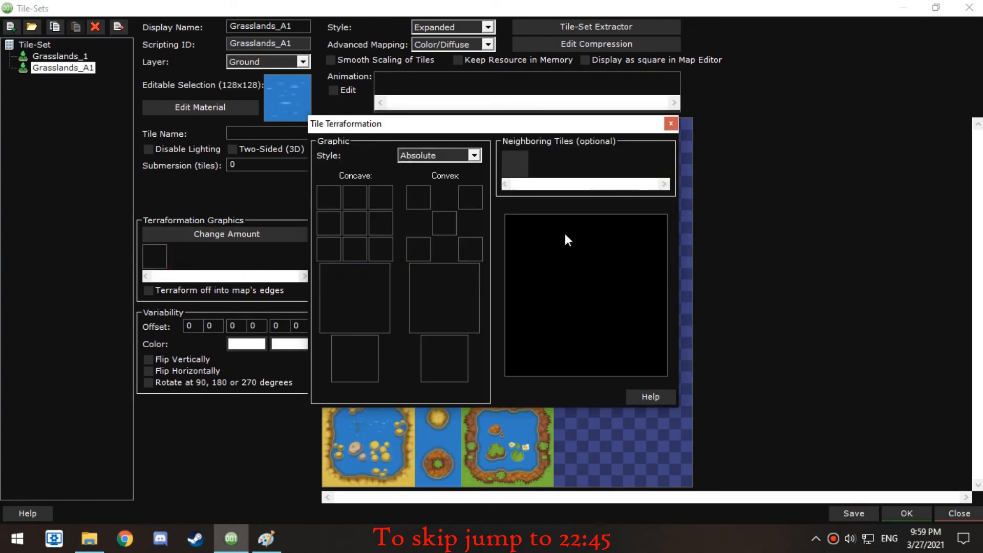
Copy the third water tile's small concave pond graphic into Paint, scale it to 50 percent, and copy the result
{"action": "right_click", "coordinate": [364, 354]}
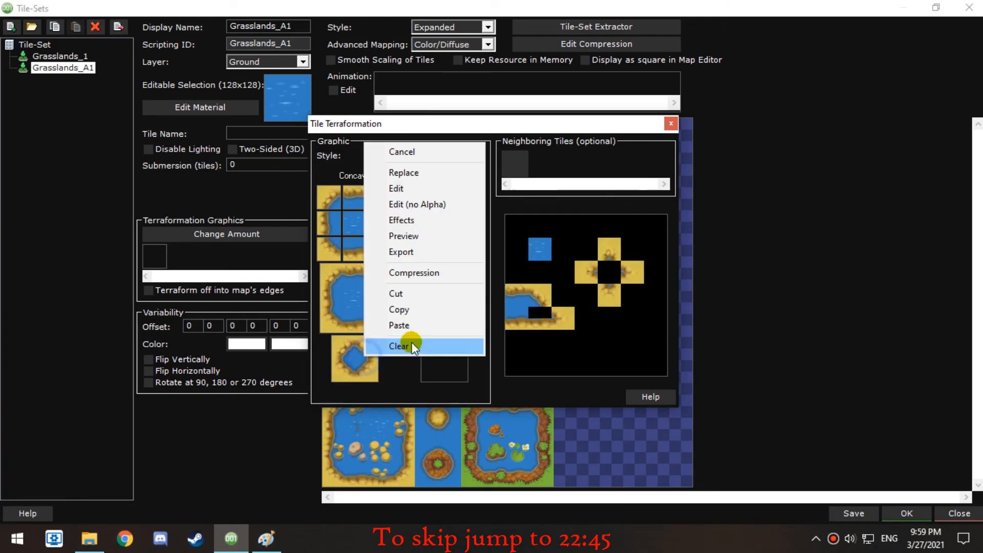
{"action": "left_click", "coordinate": [407, 309]}
{"action": "left_click", "coordinate": [275, 541]}
{"action": "key", "text": "ctrl+v"}
{"action": "right_click", "coordinate": [114, 185]}
{"action": "left_click", "coordinate": [153, 324]}
{"action": "type", "text": "50"}
{"action": "key", "text": "Return"}
{"action": "key", "text": "ctrl+c"}
Paste the scaled-down pond as the centre of the third water tile's concave graphic and save the tile-set
{"action": "left_click", "coordinate": [266, 541]}
{"action": "right_click", "coordinate": [359, 221]}
{"action": "left_click", "coordinate": [423, 405]}
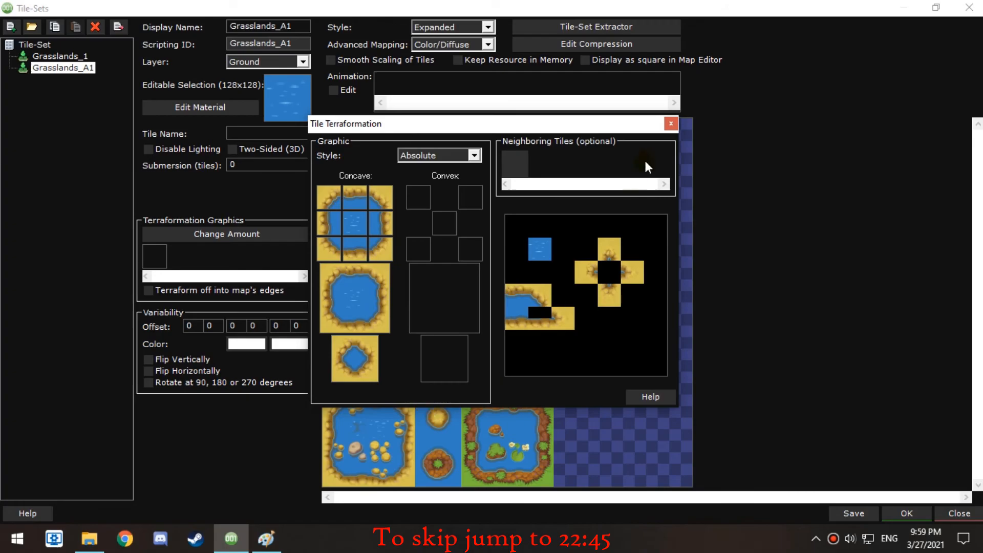
{"action": "left_click", "coordinate": [671, 124]}
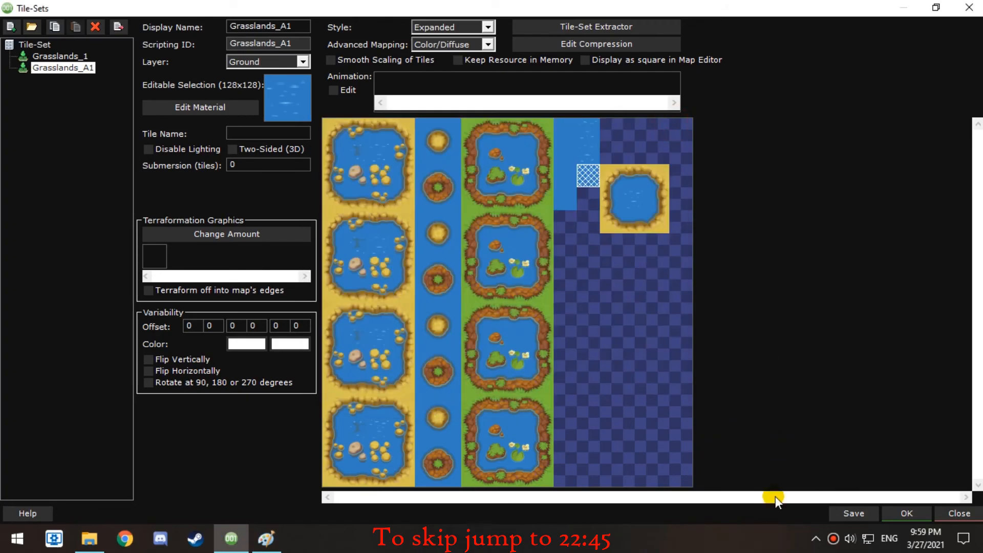
{"action": "left_click", "coordinate": [514, 310]}
Copy the third-frame sand islet and paste it as the small convex graphic of the third sand water tile
{"action": "mouse_move", "coordinate": [448, 311]}
{"action": "left_mouse_down"}
{"action": "mouse_move", "coordinate": [415, 337]}
{"action": "mouse_move", "coordinate": [444, 314]}
{"action": "left_mouse_up"}
{"action": "right_click", "coordinate": [443, 314]}
{"action": "left_click", "coordinate": [522, 261]}
{"action": "left_click", "coordinate": [596, 176]}
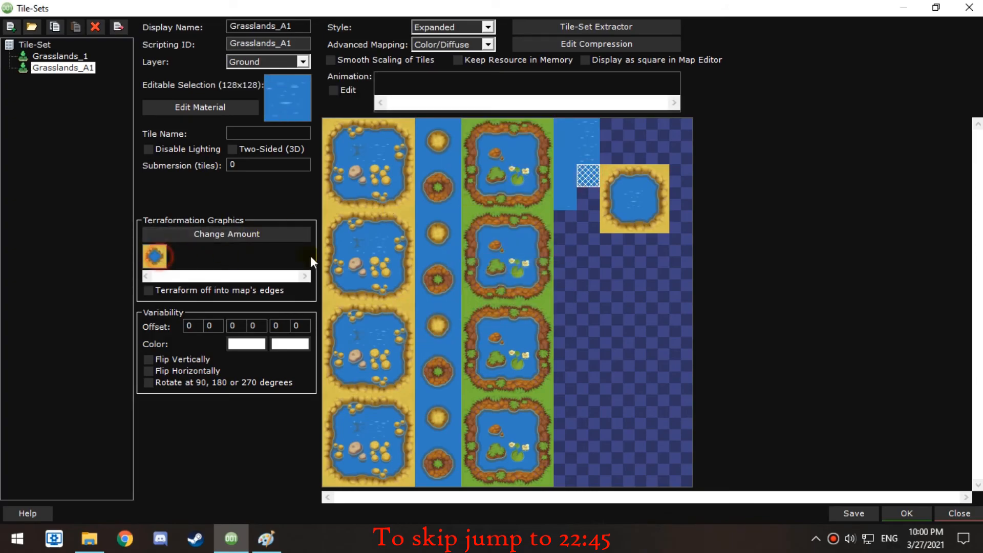
{"action": "left_click", "coordinate": [159, 258]}
{"action": "right_click", "coordinate": [452, 372]}
{"action": "left_click", "coordinate": [489, 342]}
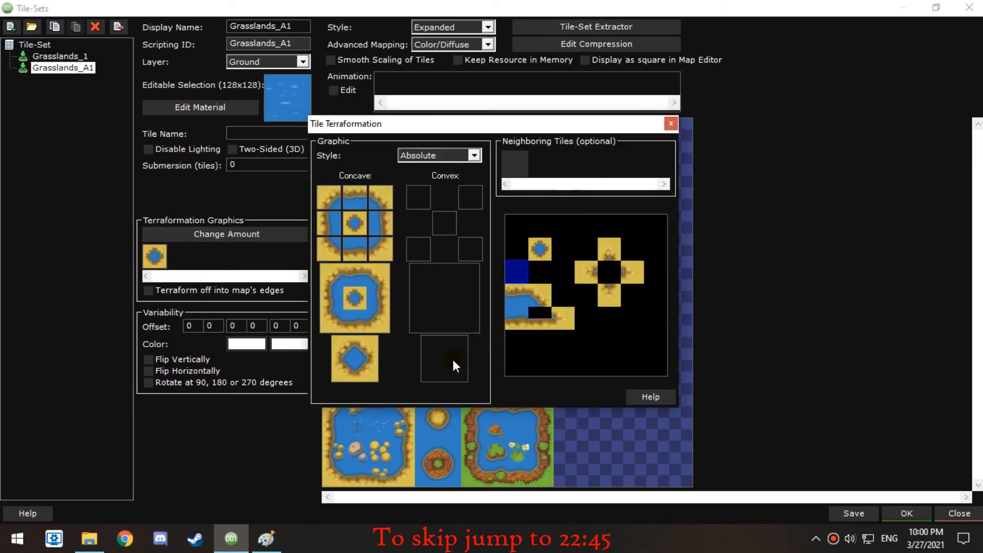
Open the third water tile's convex islet graphic for editing, copy a square area, and close the editor without saving
{"action": "right_click", "coordinate": [460, 367]}
{"action": "left_click", "coordinate": [504, 196]}
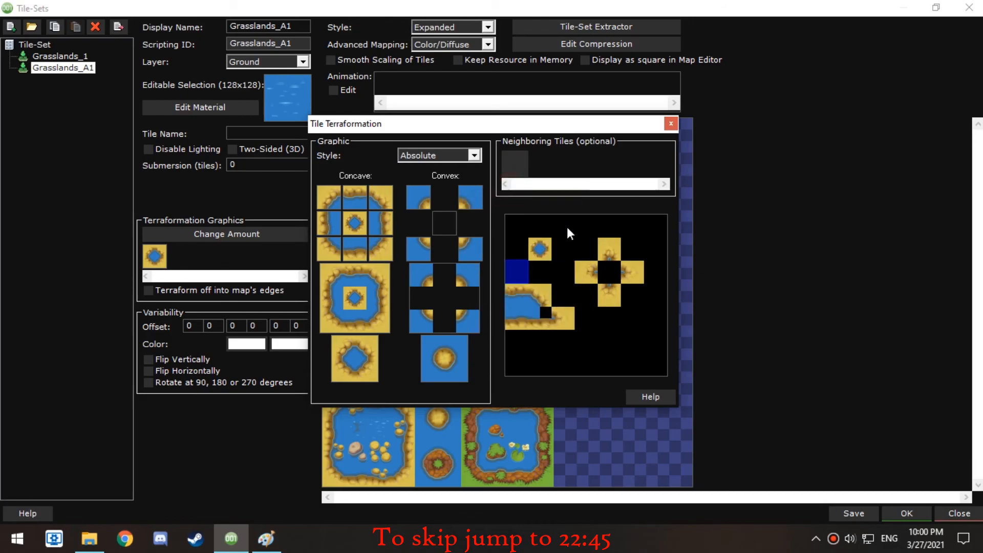
{"action": "left_click", "coordinate": [242, 234]}
{"action": "left_click", "coordinate": [222, 255]}
{"action": "left_click", "coordinate": [288, 84]}
{"action": "left_click_drag", "start_coordinate": [464, 240], "coordinate": [550, 327]}
{"action": "right_click", "coordinate": [533, 266]}
{"action": "left_click", "coordinate": [542, 290]}
{"action": "left_click", "coordinate": [763, 56]}
{"action": "left_click", "coordinate": [518, 316]}
Paste the copied area as the third water tile's convex centre graphic and save the tile-set
{"action": "right_click", "coordinate": [444, 226]}
{"action": "left_click", "coordinate": [520, 408]}
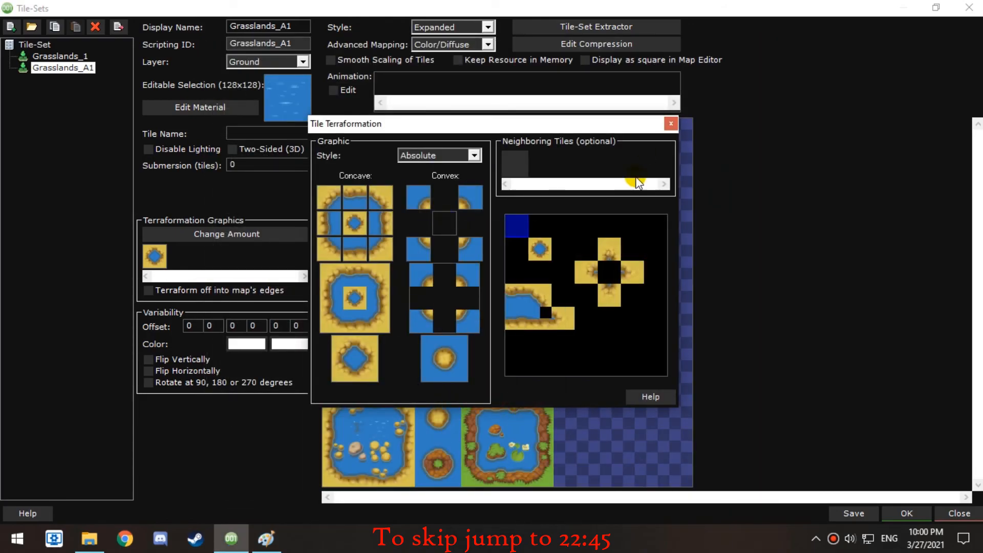
{"action": "left_click", "coordinate": [670, 125]}
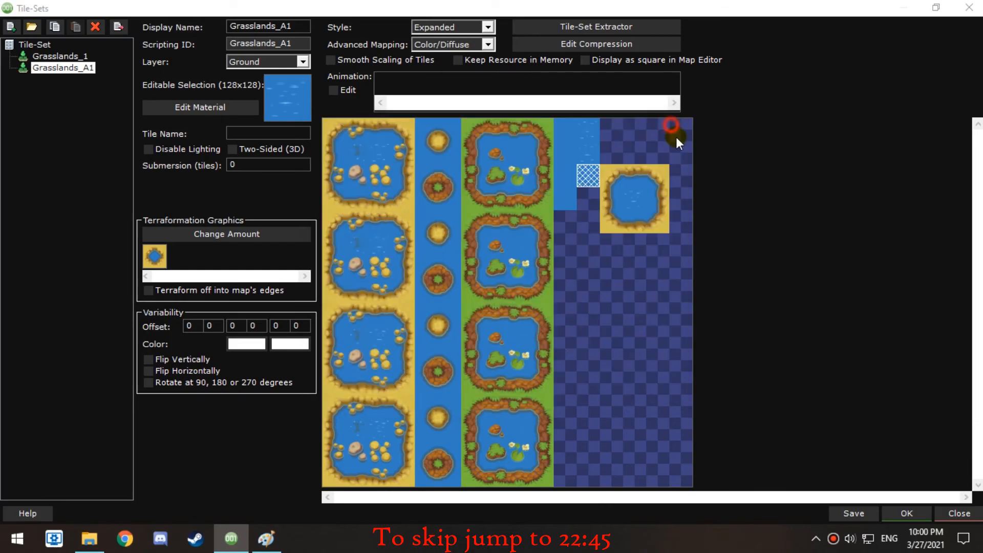
{"action": "key", "text": "ctrl+s"}
{"action": "left_click", "coordinate": [527, 316]}
Copy the fourth sand pond's plain water tile into the fourth animated water slot and the assembled pond's centre
{"action": "right_click", "coordinate": [384, 428]}
{"action": "left_click", "coordinate": [418, 380]}
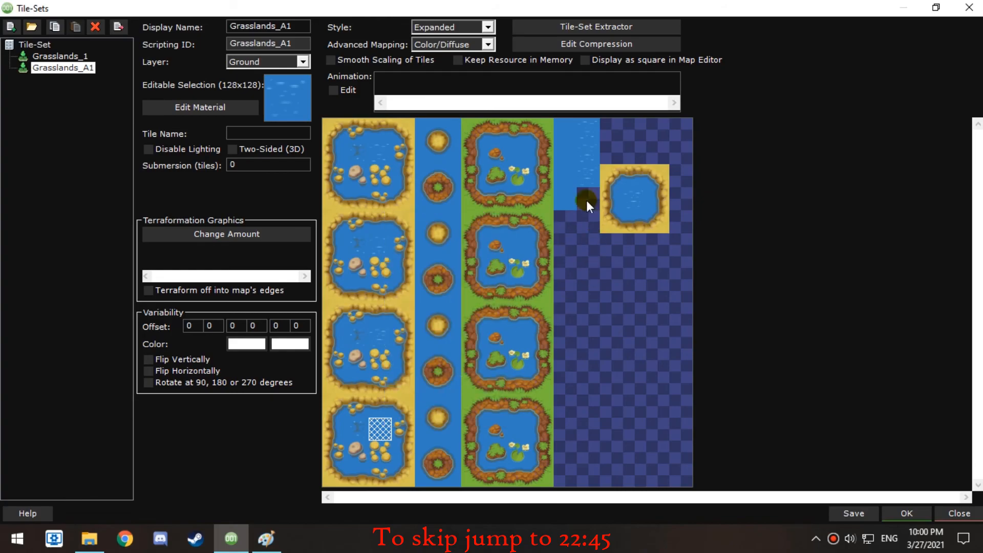
{"action": "right_click", "coordinate": [593, 220]}
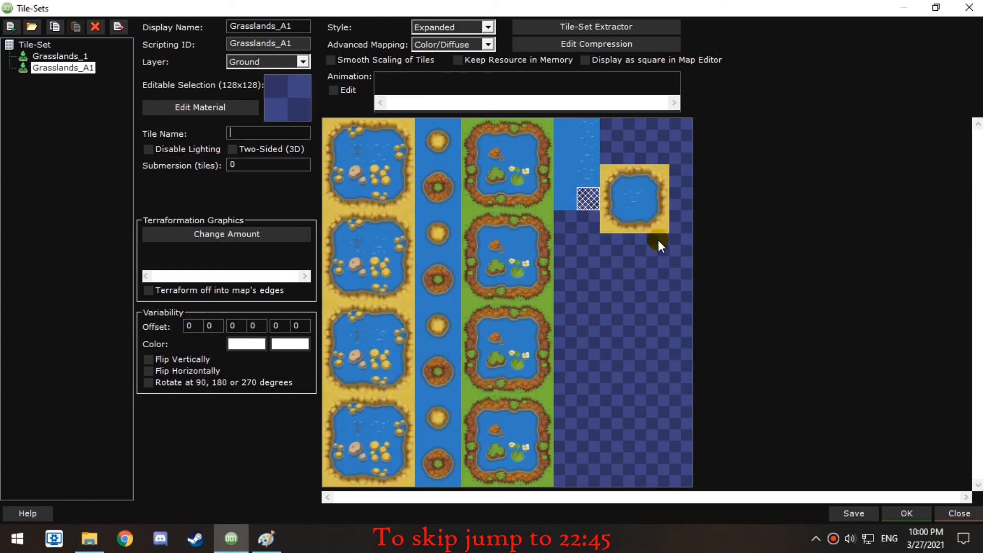
{"action": "right_click", "coordinate": [631, 197]}
{"action": "left_click", "coordinate": [681, 377]}
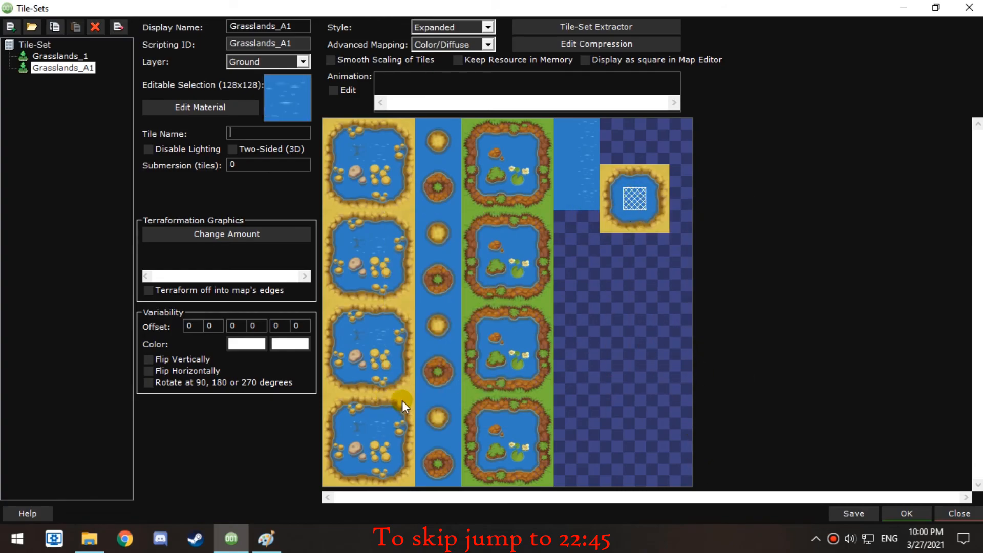
Copy the fourth sand pond's upper-right and lower-right bank sections onto the matching parts of the assembled pond
{"action": "right_click", "coordinate": [379, 407]}
{"action": "left_click", "coordinate": [409, 359]}
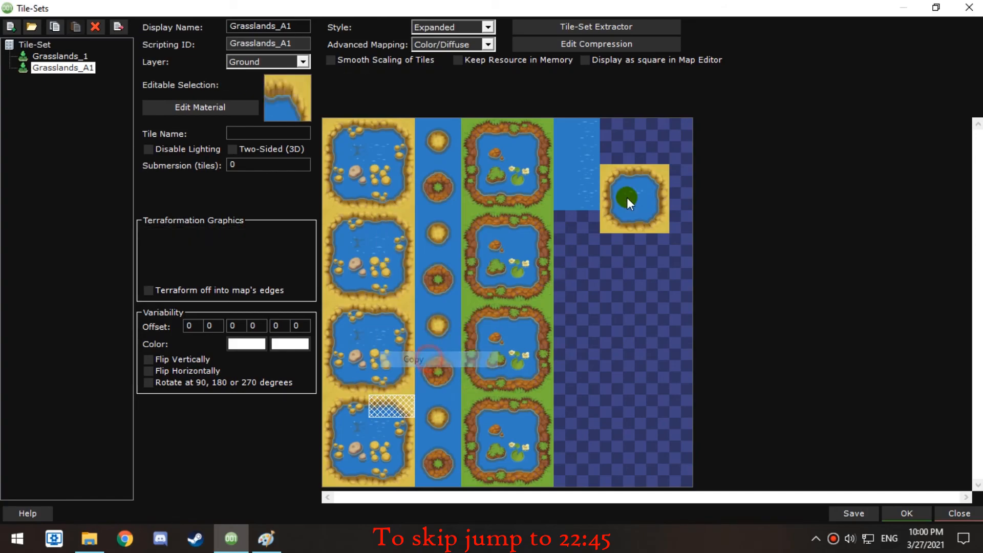
{"action": "right_click", "coordinate": [623, 166]}
{"action": "left_click", "coordinate": [681, 358]}
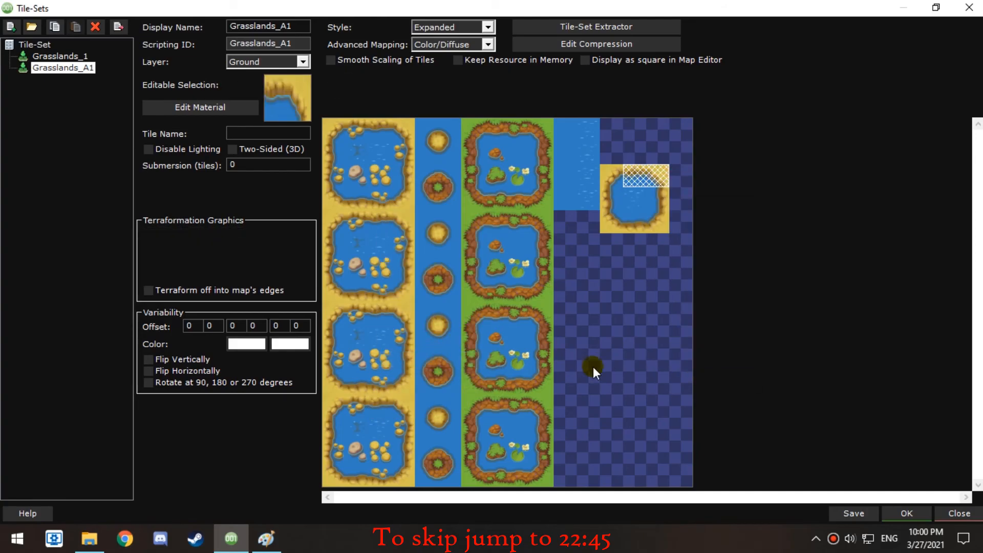
{"action": "right_click", "coordinate": [403, 481]}
{"action": "left_click", "coordinate": [440, 407]}
{"action": "right_click", "coordinate": [653, 203]}
{"action": "left_click", "coordinate": [680, 381]}
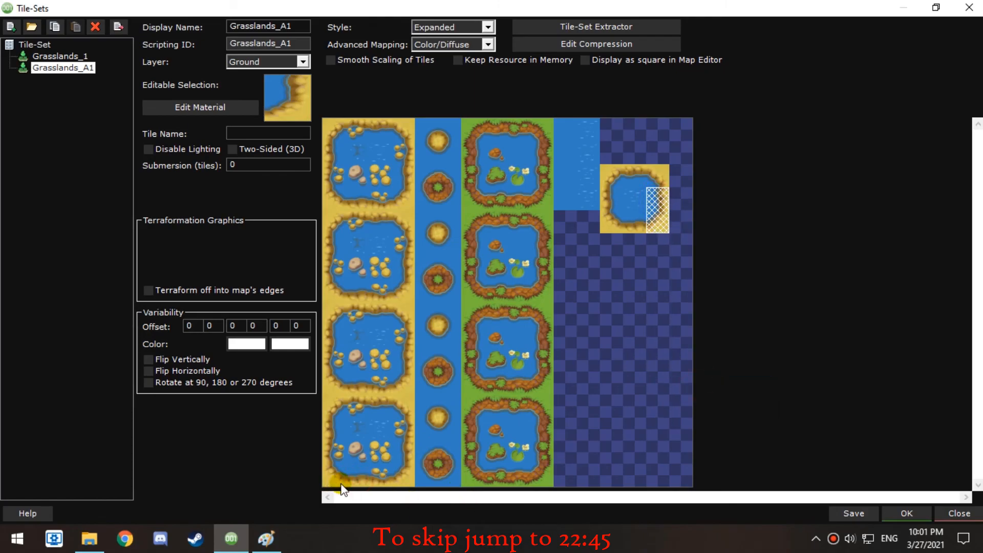
Copy the fourth sand pond's lower-left and upper-left bank sections onto the matching parts of the assembled pond
{"action": "right_click", "coordinate": [354, 475]}
{"action": "left_click", "coordinate": [395, 408]}
{"action": "right_click", "coordinate": [601, 210]}
{"action": "left_click", "coordinate": [659, 406]}
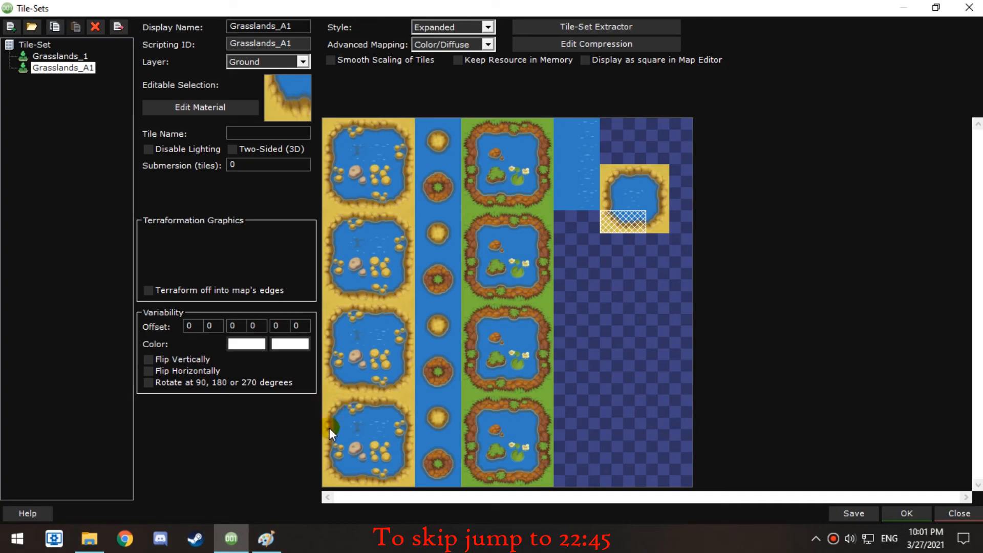
{"action": "left_click_drag", "start_coordinate": [330, 428], "coordinate": [332, 414]}
{"action": "right_click", "coordinate": [333, 413]}
{"action": "left_click", "coordinate": [390, 368]}
{"action": "left_click_drag", "start_coordinate": [614, 170], "coordinate": [612, 190]}
{"action": "right_click", "coordinate": [612, 190]}
{"action": "left_click", "coordinate": [656, 375]}
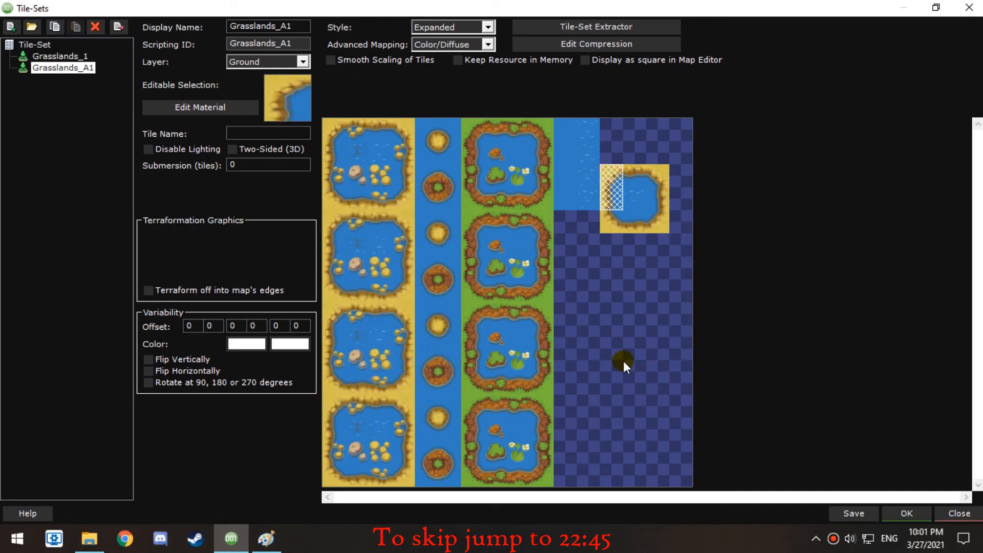
Copy the whole three-by-three assembled sand pond and save the tile-set
{"action": "left_click_drag", "start_coordinate": [663, 173], "coordinate": [615, 222]}
{"action": "right_click", "coordinate": [637, 200]}
{"action": "left_click", "coordinate": [691, 365]}
{"action": "left_click", "coordinate": [851, 507]}
{"action": "key", "text": "Return"}
Give the fourth water tile 1 terraformation graphic and paste the assembled pond as its large concave graphic
{"action": "left_click", "coordinate": [583, 199]}
{"action": "left_click", "coordinate": [227, 233]}
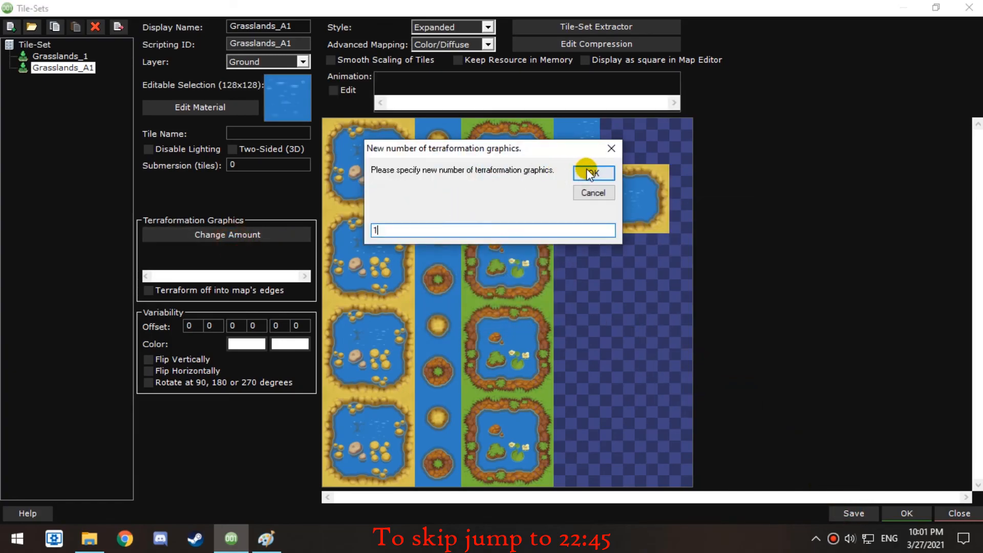
{"action": "left_click", "coordinate": [589, 169]}
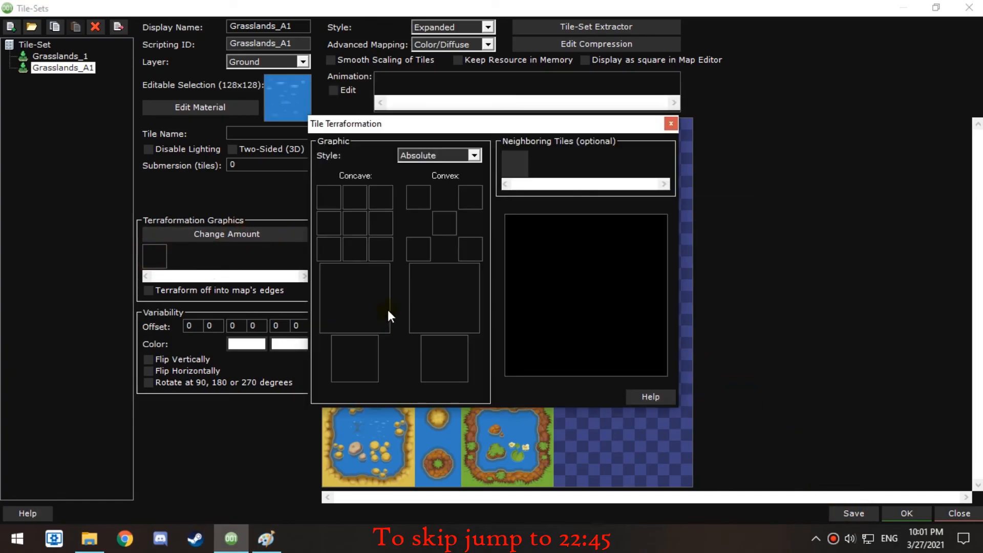
{"action": "right_click", "coordinate": [396, 364]}
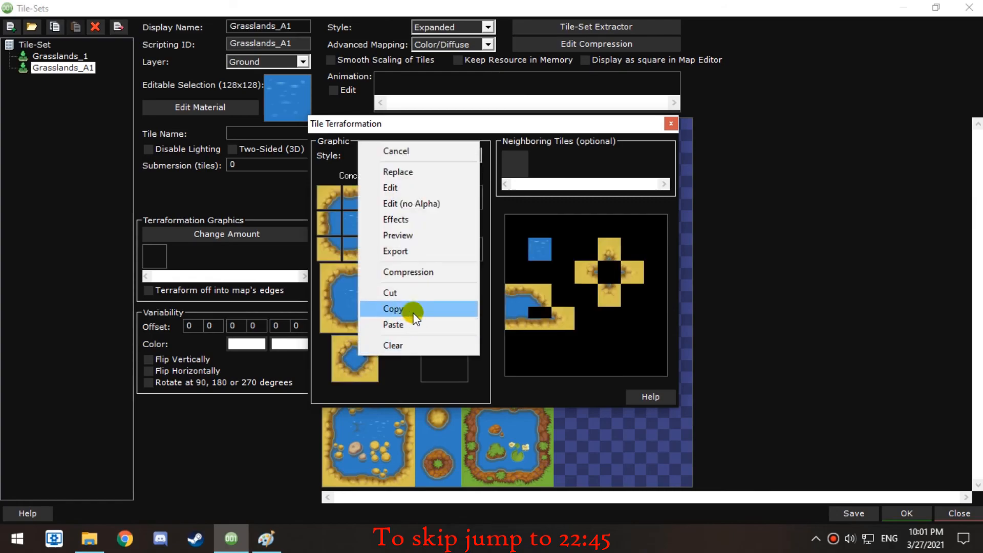
Copy the fourth water tile's small concave pond graphic into Paint, resize it to 50 percent, and copy the result
{"action": "left_click", "coordinate": [417, 311]}
{"action": "key", "text": "alt+Tab"}
{"action": "key", "text": "ctrl+v"}
{"action": "right_click", "coordinate": [154, 183]}
{"action": "left_click", "coordinate": [190, 320]}
{"action": "left_click_drag", "start_coordinate": [182, 137], "coordinate": [120, 150]}
{"action": "type", "text": "50"}
{"action": "left_click", "coordinate": [119, 329]}
{"action": "key", "text": "ctrl+c"}
Back in 001 Game Creator, paste the resized pond as the fourth tile's concave centre graphic and close the terraformation settings
{"action": "left_click", "coordinate": [233, 538]}
{"action": "right_click", "coordinate": [354, 221]}
{"action": "left_click", "coordinate": [378, 406]}
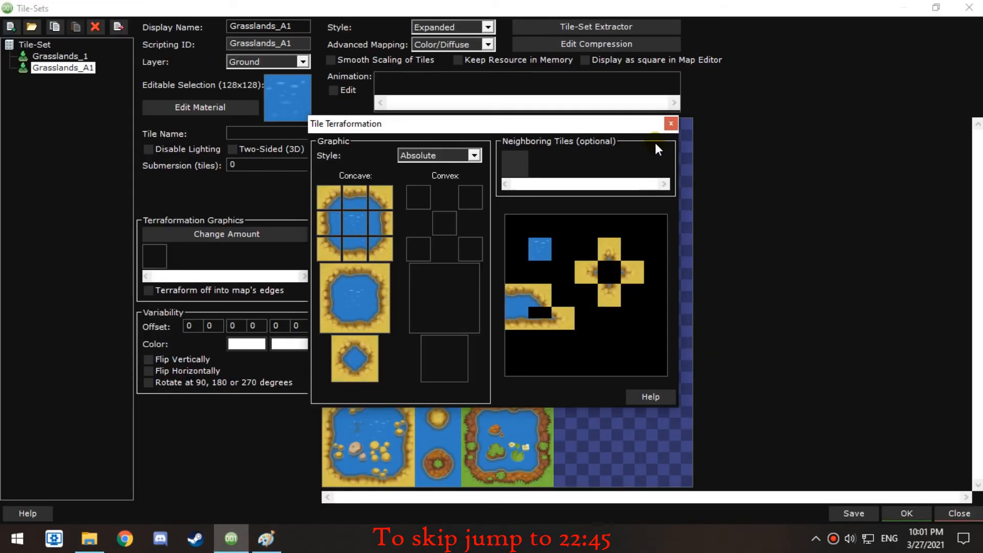
{"action": "left_click", "coordinate": [671, 124]}
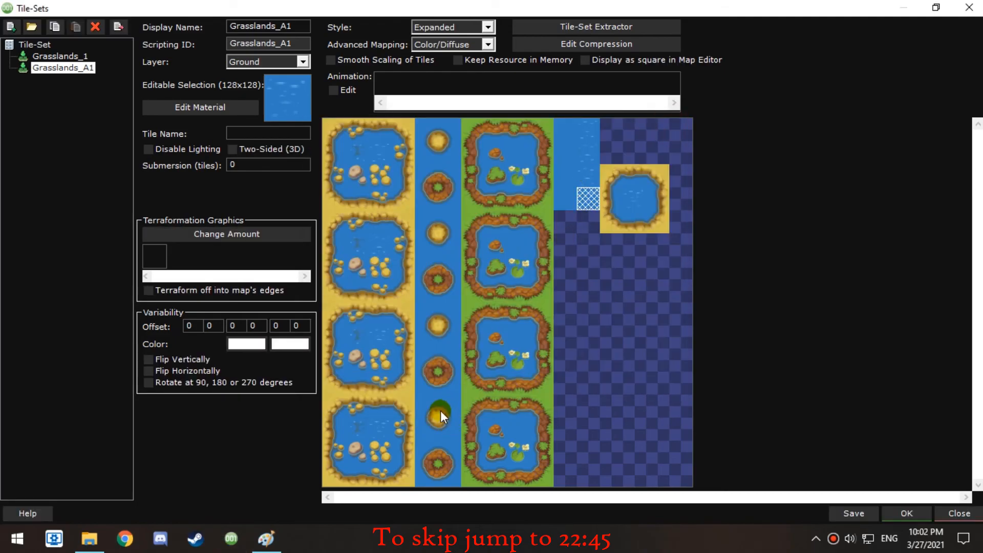
Copy the fourth-frame sand islet, save the tile-set, and paste the islet as the fourth water tile's small convex graphic
{"action": "right_click", "coordinate": [440, 411]}
{"action": "left_click", "coordinate": [492, 363]}
{"action": "left_click", "coordinate": [865, 518]}
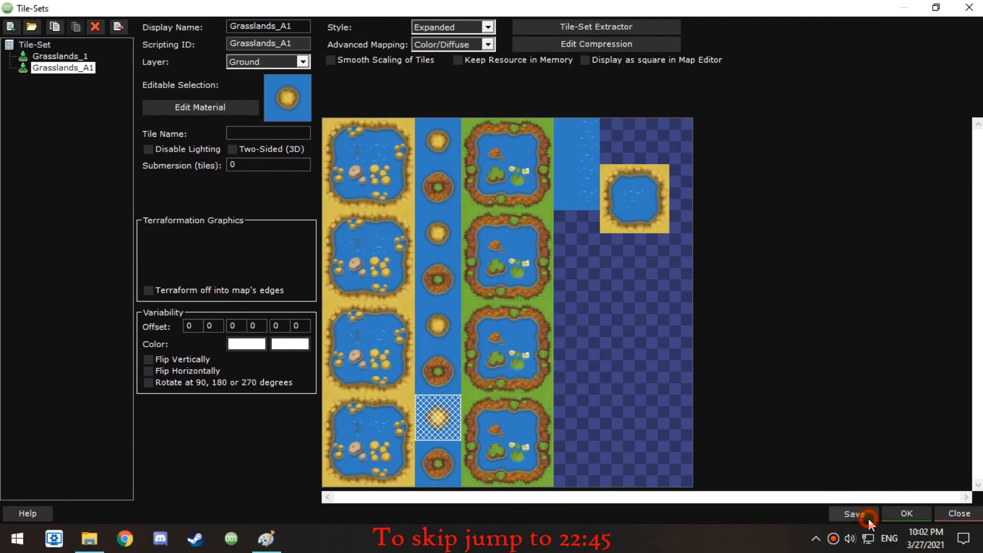
{"action": "left_click", "coordinate": [580, 194]}
{"action": "double_click", "coordinate": [154, 255]}
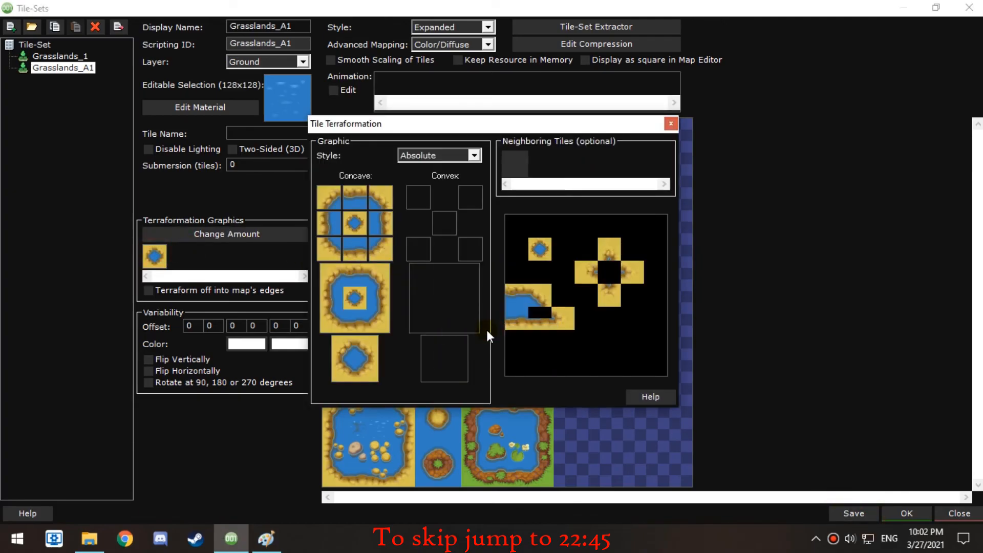
{"action": "double_click", "coordinate": [470, 364]}
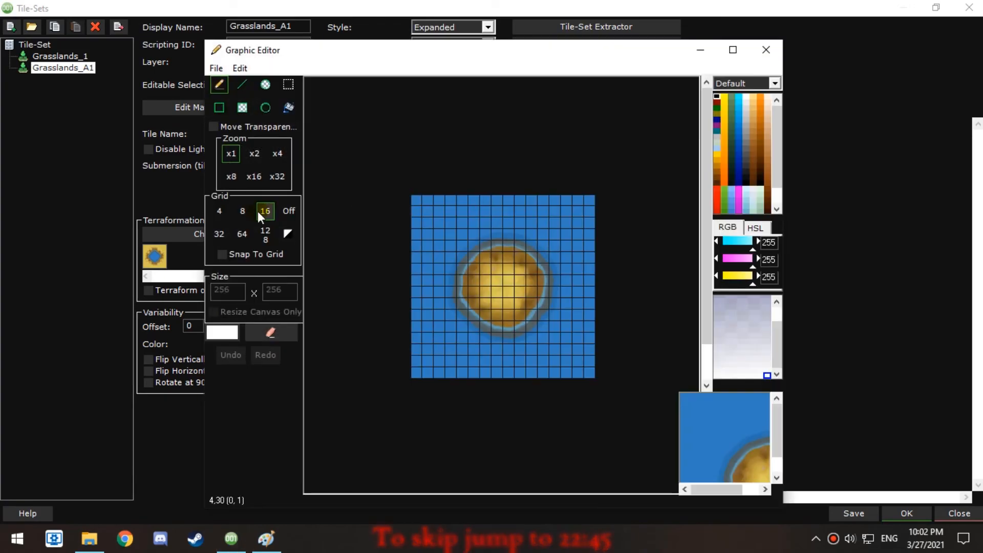
Copy a square area of the fourth tile's convex islet graphic, snapped to the 64-pixel grid, and close the editor without saving
{"action": "left_click", "coordinate": [242, 234]}
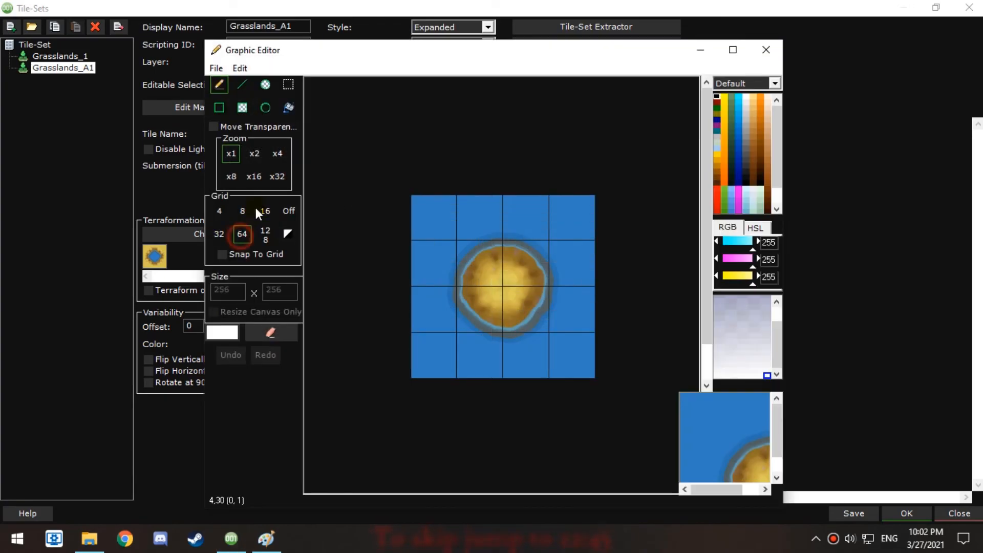
{"action": "left_click", "coordinate": [288, 86]}
{"action": "left_click", "coordinate": [224, 255]}
{"action": "left_click", "coordinate": [494, 306]}
{"action": "left_click", "coordinate": [765, 50]}
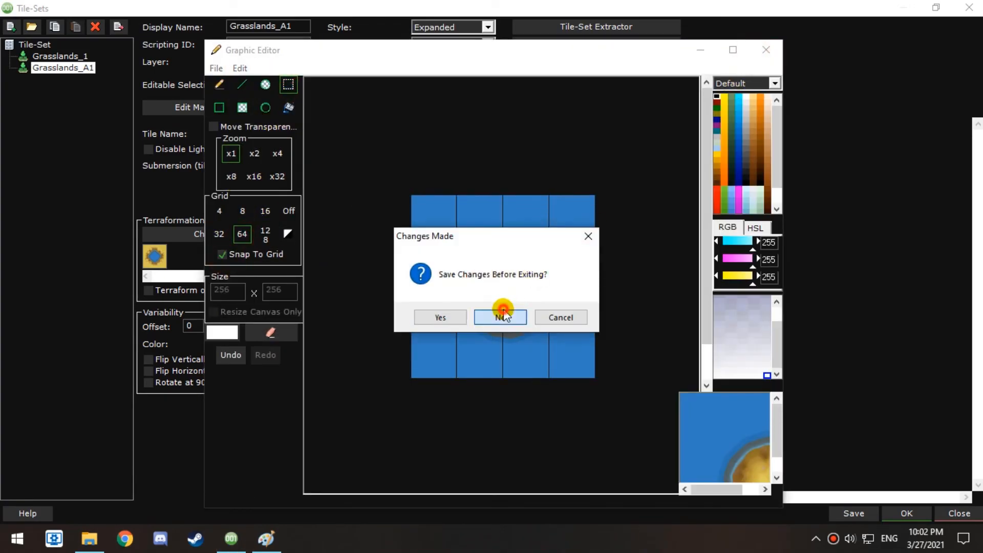
{"action": "left_click", "coordinate": [504, 310]}
Paste the copied islet area as the fourth water tile's convex centre graphic and save the tile-set
{"action": "right_click", "coordinate": [445, 223]}
{"action": "left_click", "coordinate": [500, 448]}
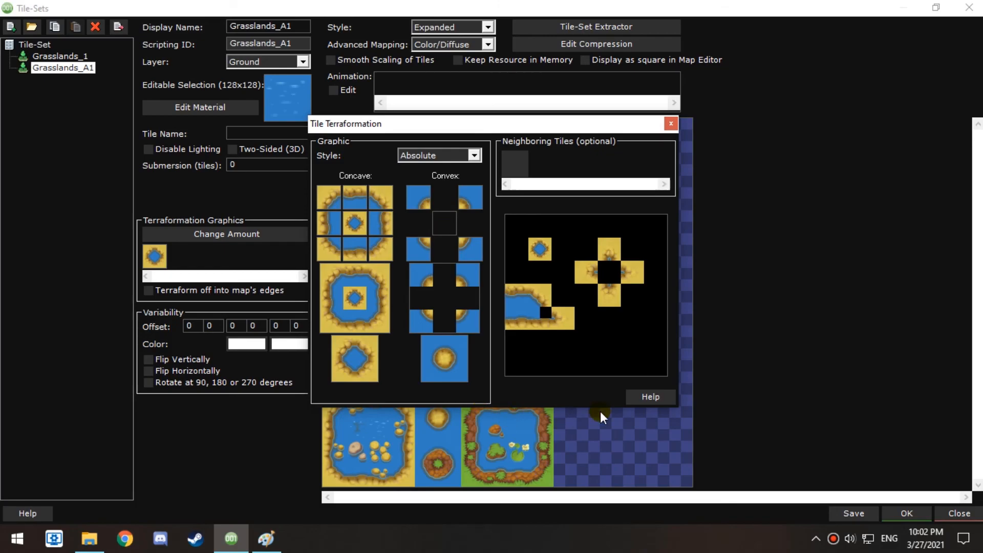
{"action": "left_click", "coordinate": [670, 125]}
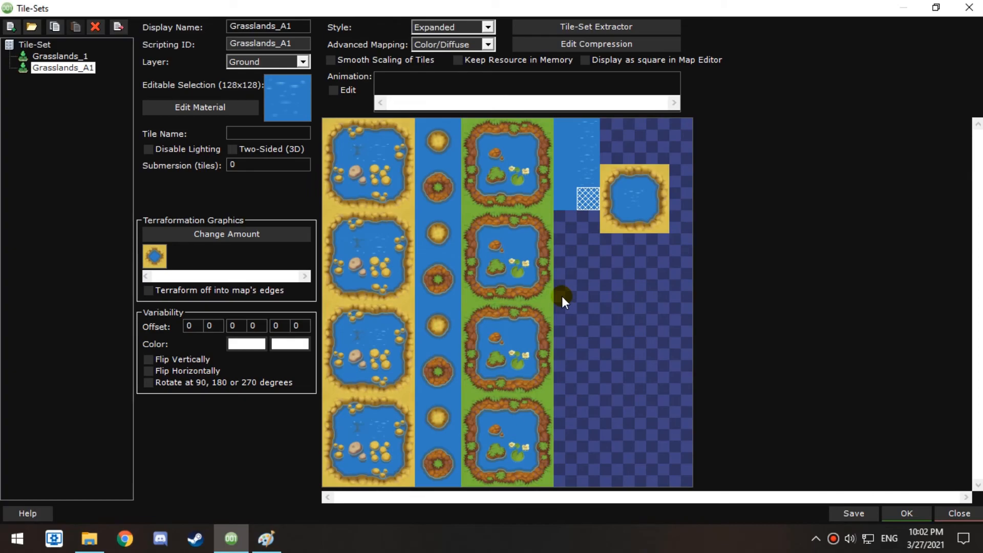
{"action": "key", "text": "ctrl+s"}
{"action": "left_click", "coordinate": [524, 313]}
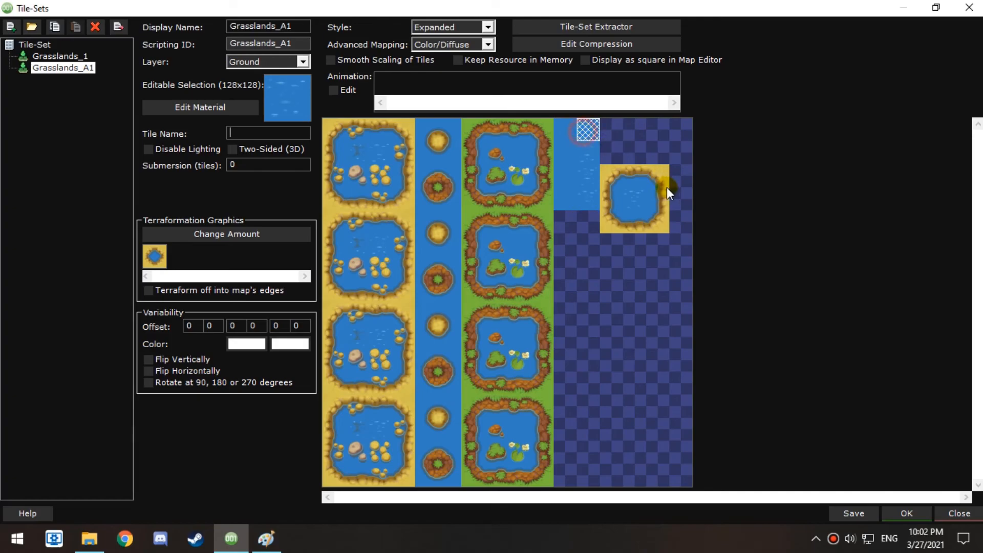
Build the first water tile's animation from the four water tiles with a frame time of 0.3
{"action": "left_click", "coordinate": [347, 89]}
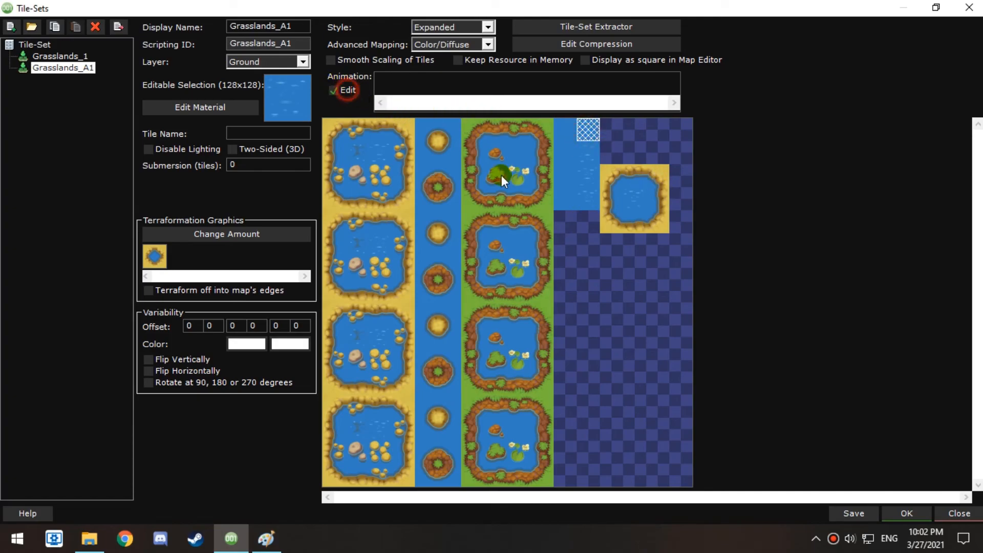
{"action": "left_click", "coordinate": [588, 153]}
{"action": "left_click", "coordinate": [589, 177]}
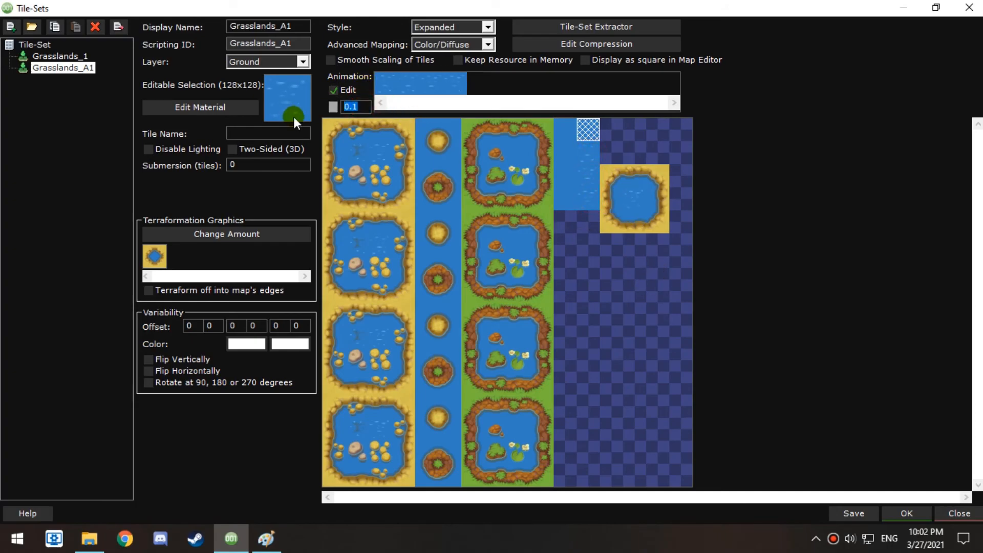
{"action": "type", "text": ".3"}
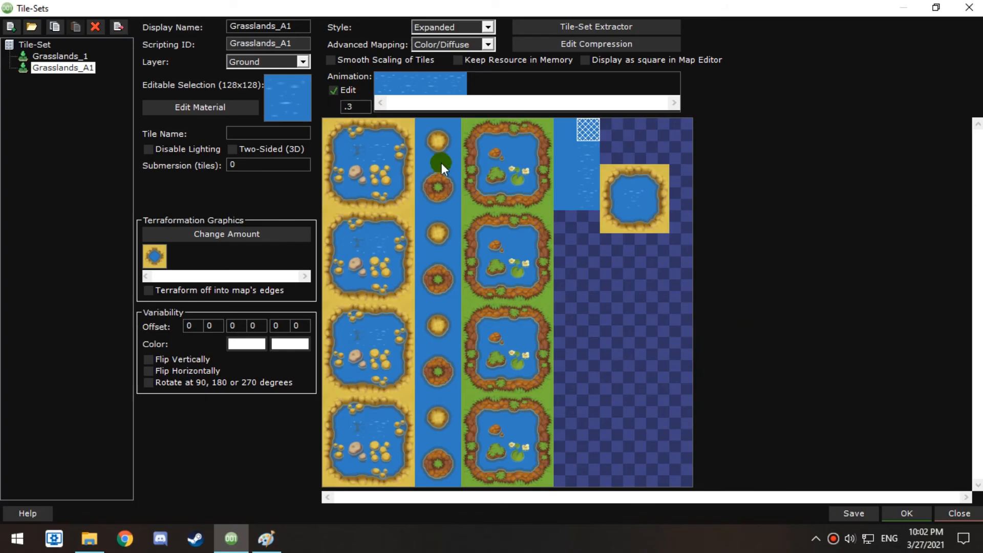
{"action": "left_click", "coordinate": [357, 90]}
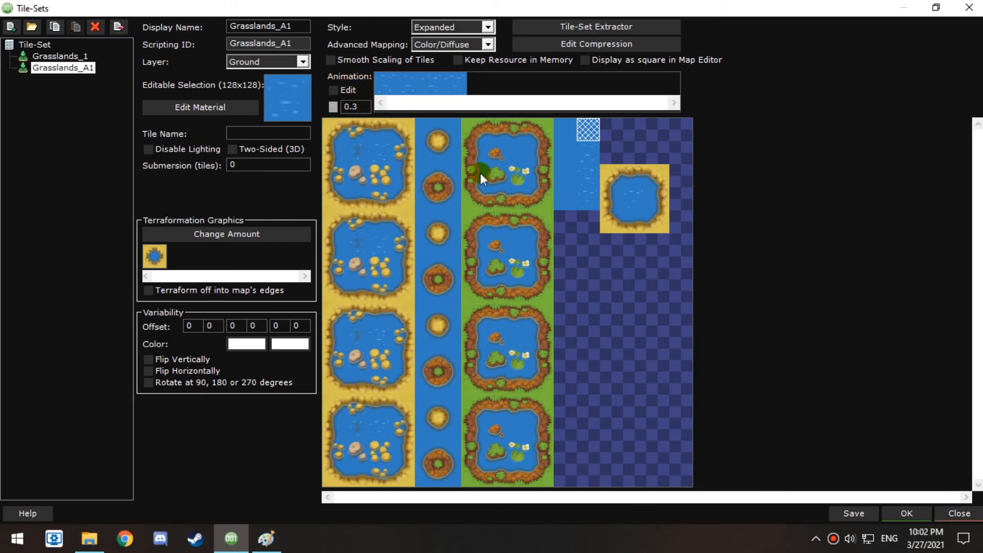
Save the tile-set and close the tile-set editor
{"action": "left_click", "coordinate": [854, 513]}
{"action": "left_click", "coordinate": [527, 315]}
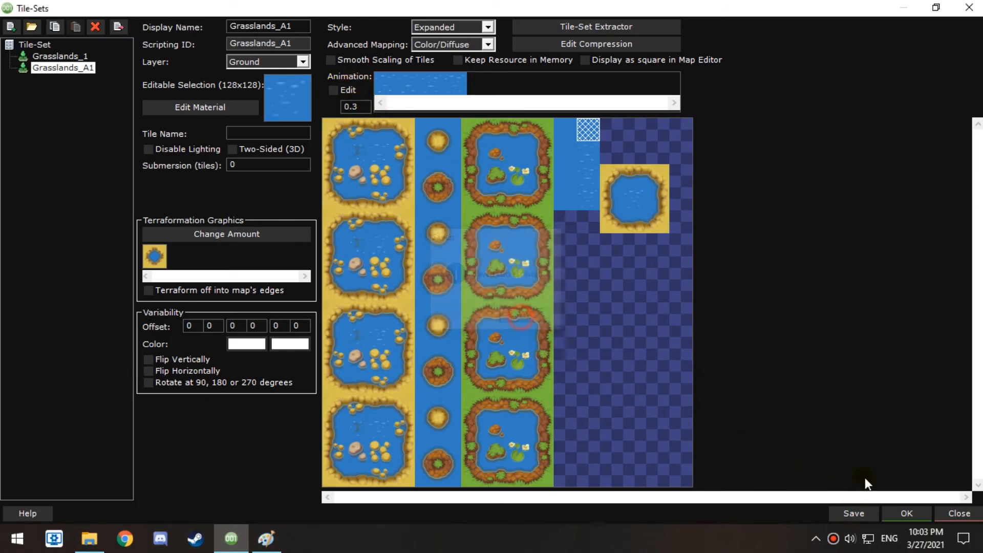
{"action": "left_click", "coordinate": [900, 514]}
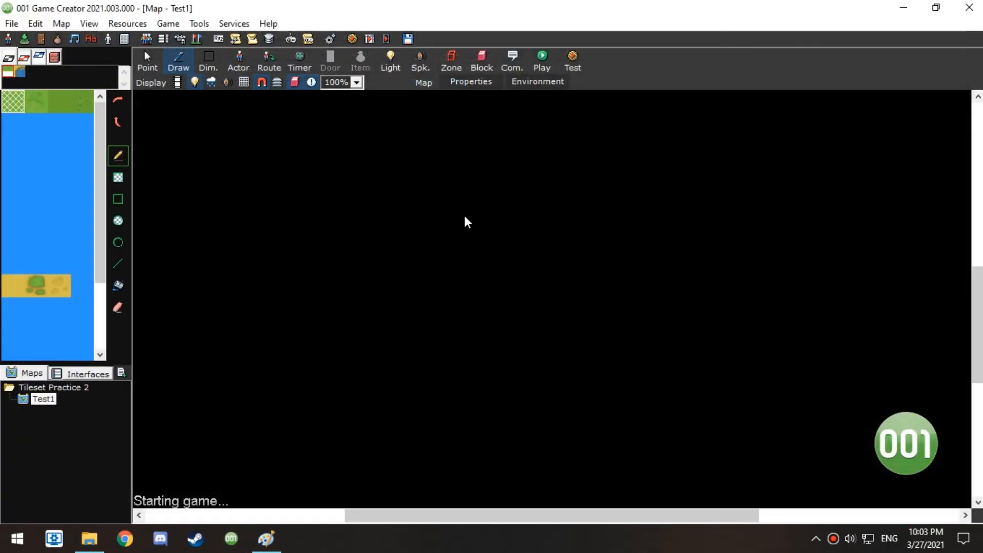
Paint an irregular pond over the existing sand pond on map Test1 with the first animated Grasslands_A1 water tile
{"action": "scroll", "coordinate": [471, 288], "scroll_direction": "up", "scroll_amount": 5}
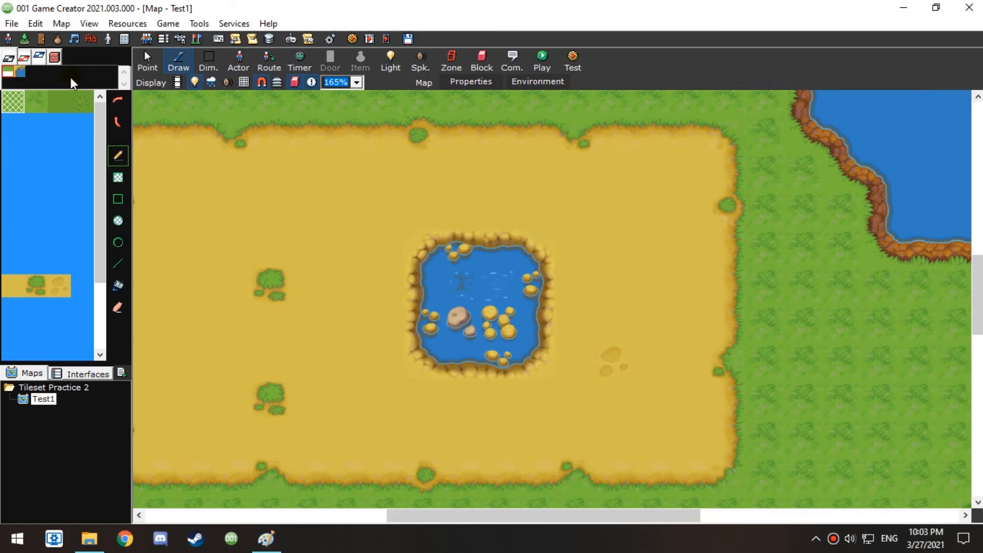
{"action": "left_click", "coordinate": [18, 70]}
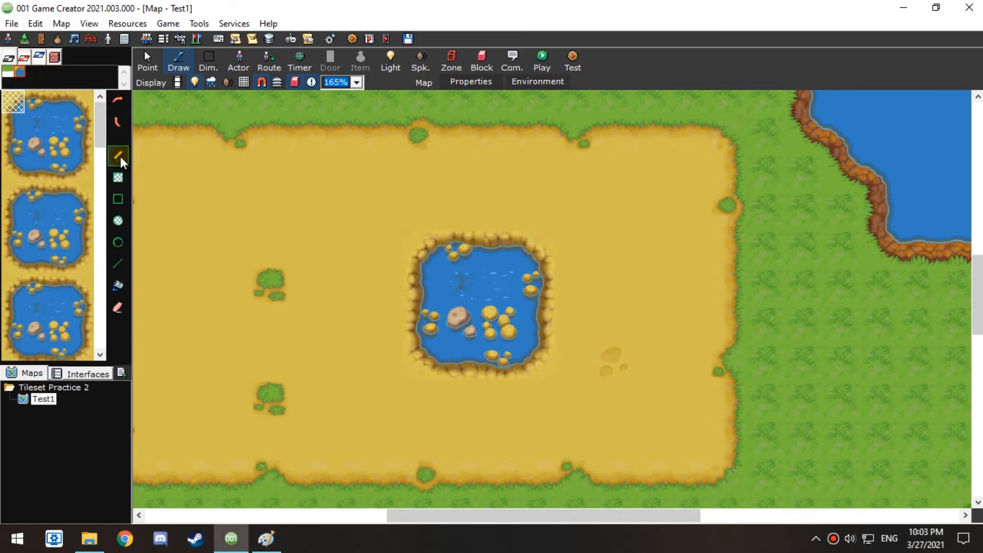
{"action": "left_click_drag", "start_coordinate": [99, 128], "coordinate": [96, 252]}
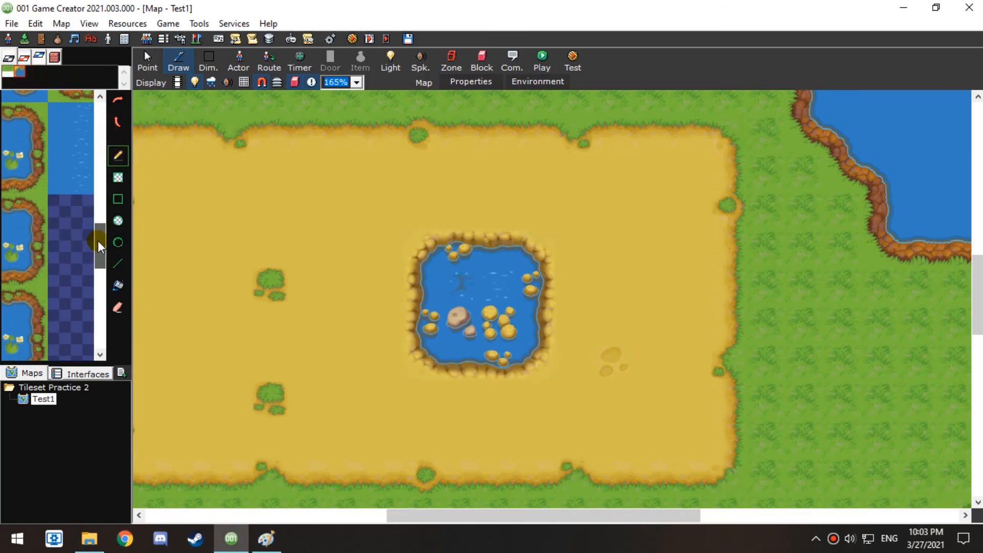
{"action": "left_click", "coordinate": [82, 217]}
{"action": "mouse_move", "coordinate": [496, 266]}
{"action": "left_mouse_down"}
{"action": "mouse_move", "coordinate": [498, 228]}
{"action": "mouse_move", "coordinate": [422, 267]}
{"action": "mouse_move", "coordinate": [537, 305]}
{"action": "mouse_move", "coordinate": [425, 286]}
{"action": "mouse_move", "coordinate": [535, 279]}
{"action": "mouse_move", "coordinate": [575, 322]}
{"action": "left_mouse_up"}
{"action": "left_click", "coordinate": [500, 352]}
{"action": "mouse_move", "coordinate": [604, 259]}
{"action": "left_mouse_down"}
{"action": "mouse_move", "coordinate": [395, 313]}
{"action": "mouse_move", "coordinate": [353, 215]}
{"action": "left_mouse_up"}
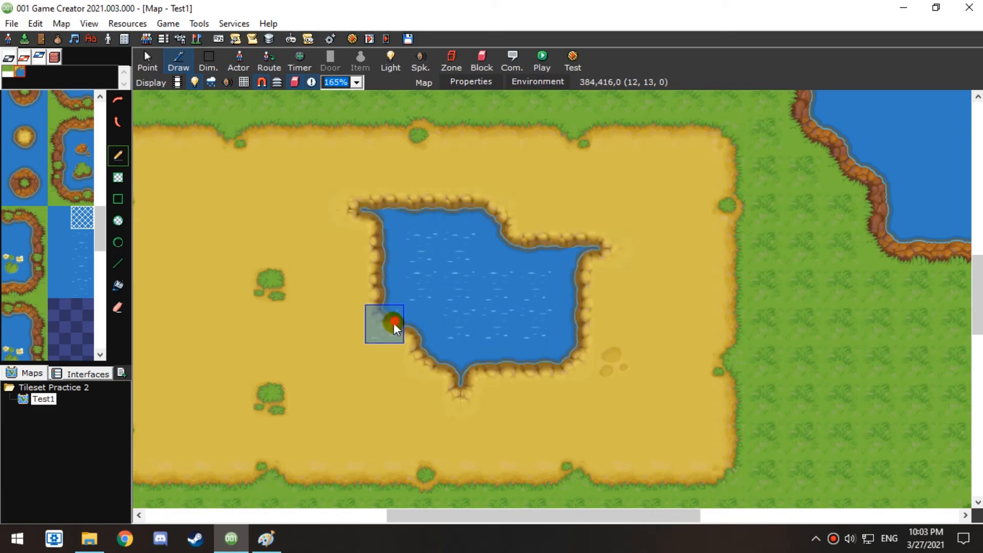
{"action": "left_click", "coordinate": [393, 353]}
{"action": "left_click_drag", "start_coordinate": [403, 346], "coordinate": [314, 361]}
{"action": "mouse_move", "coordinate": [412, 339]}
{"action": "left_mouse_down"}
{"action": "mouse_move", "coordinate": [353, 289]}
{"action": "mouse_move", "coordinate": [351, 264]}
{"action": "left_mouse_up"}
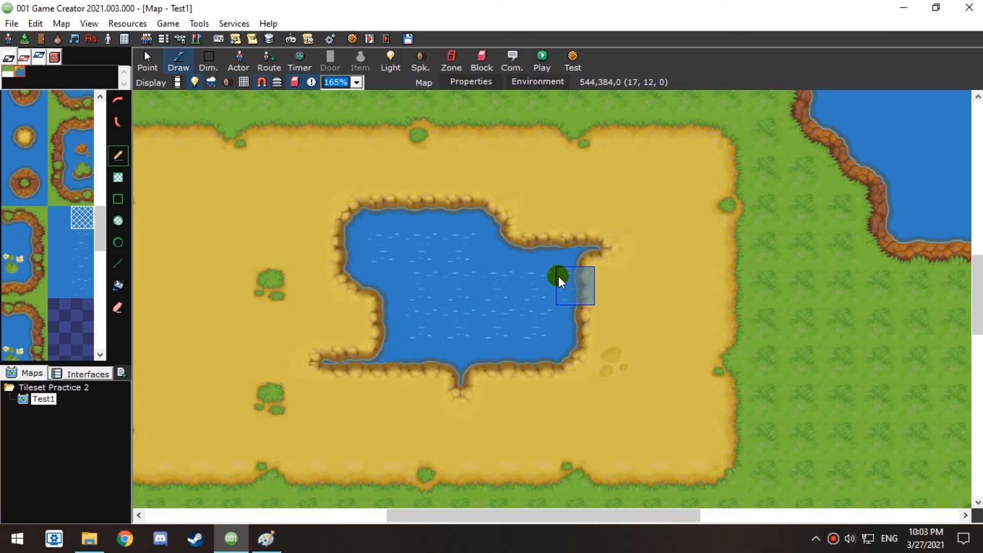
Paint a second, smaller pond on the sand area west of the existing pond, using the rippled water tile
{"action": "middle_click_drag", "start_coordinate": [555, 273], "coordinate": [539, 292]}
{"action": "mouse_move", "coordinate": [445, 403]}
{"action": "middle_mouse_down"}
{"action": "mouse_move", "coordinate": [789, 376]}
{"action": "mouse_move", "coordinate": [722, 351]}
{"action": "middle_mouse_up"}
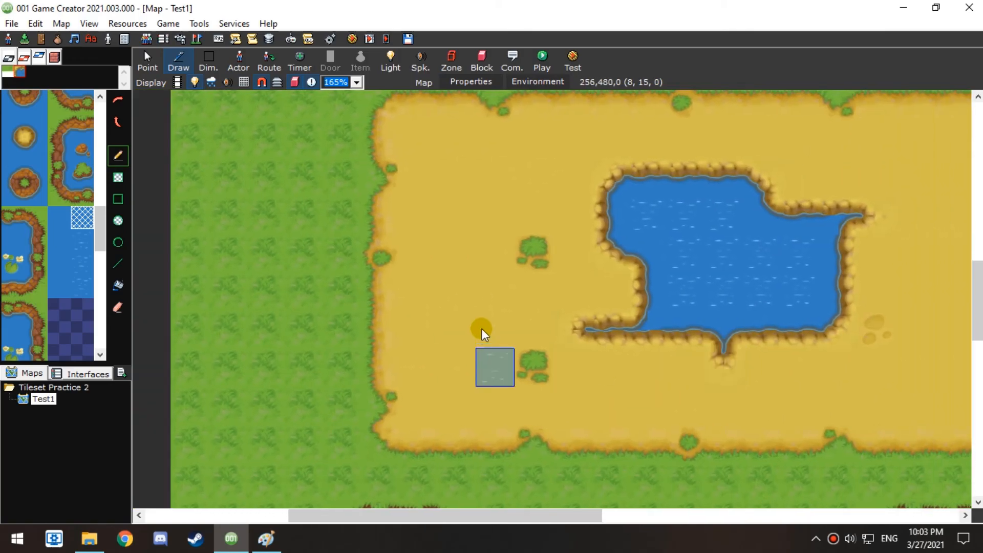
{"action": "mouse_move", "coordinate": [456, 246]}
{"action": "left_mouse_down"}
{"action": "mouse_move", "coordinate": [451, 315]}
{"action": "mouse_move", "coordinate": [453, 288]}
{"action": "mouse_move", "coordinate": [542, 307]}
{"action": "mouse_move", "coordinate": [500, 207]}
{"action": "mouse_move", "coordinate": [457, 352]}
{"action": "left_mouse_up"}
{"action": "mouse_move", "coordinate": [435, 191]}
{"action": "left_mouse_down"}
{"action": "mouse_move", "coordinate": [487, 344]}
{"action": "mouse_move", "coordinate": [424, 245]}
{"action": "mouse_move", "coordinate": [561, 184]}
{"action": "left_mouse_up"}
{"action": "mouse_move", "coordinate": [561, 184]}
{"action": "middle_mouse_down"}
{"action": "mouse_move", "coordinate": [395, 241]}
{"action": "mouse_move", "coordinate": [460, 185]}
{"action": "middle_mouse_up"}
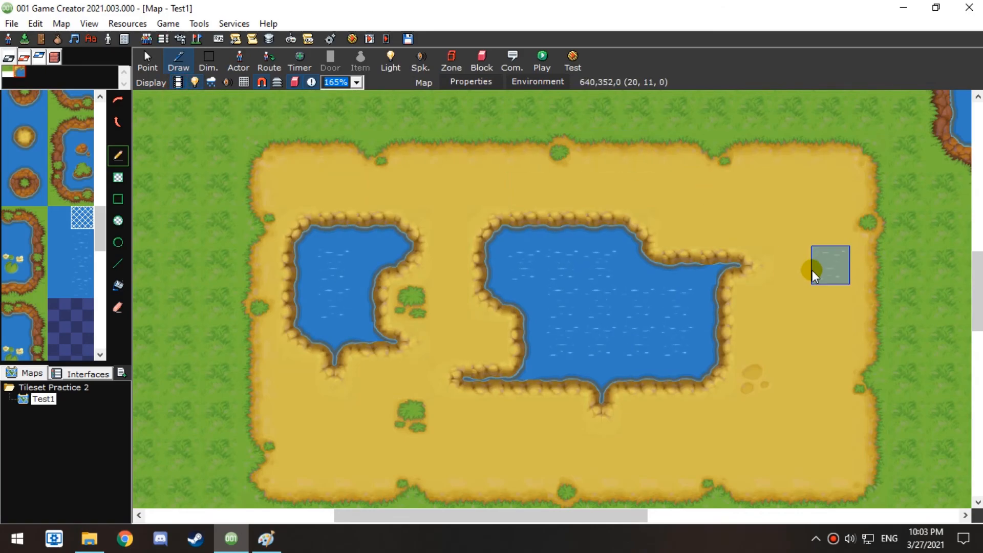
Try placing a single rippled sand-pond water tile in the middle of the large grassland lake
{"action": "mouse_move", "coordinate": [815, 234]}
{"action": "middle_mouse_down"}
{"action": "mouse_move", "coordinate": [463, 316]}
{"action": "mouse_move", "coordinate": [389, 374]}
{"action": "middle_mouse_up"}
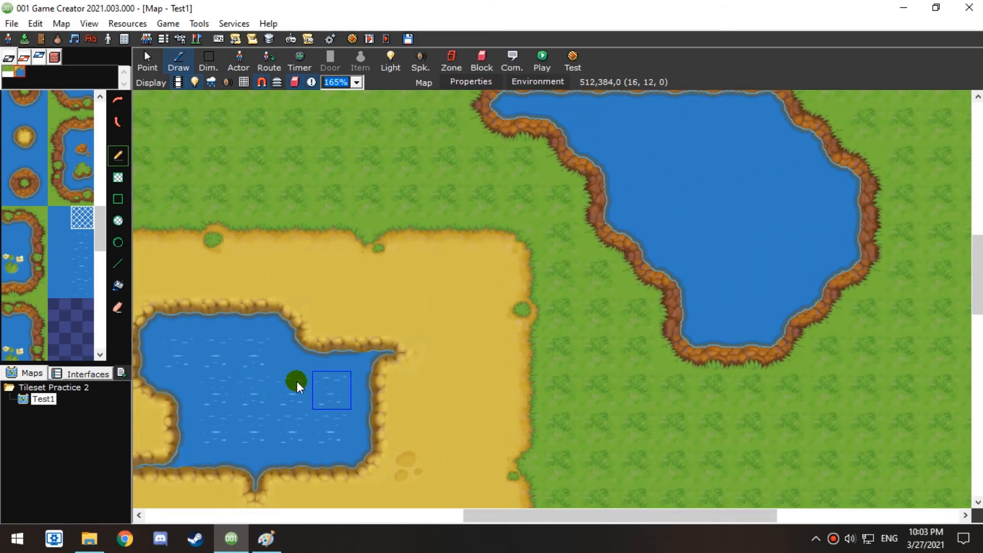
{"action": "middle_click_drag", "start_coordinate": [448, 272], "coordinate": [374, 344]}
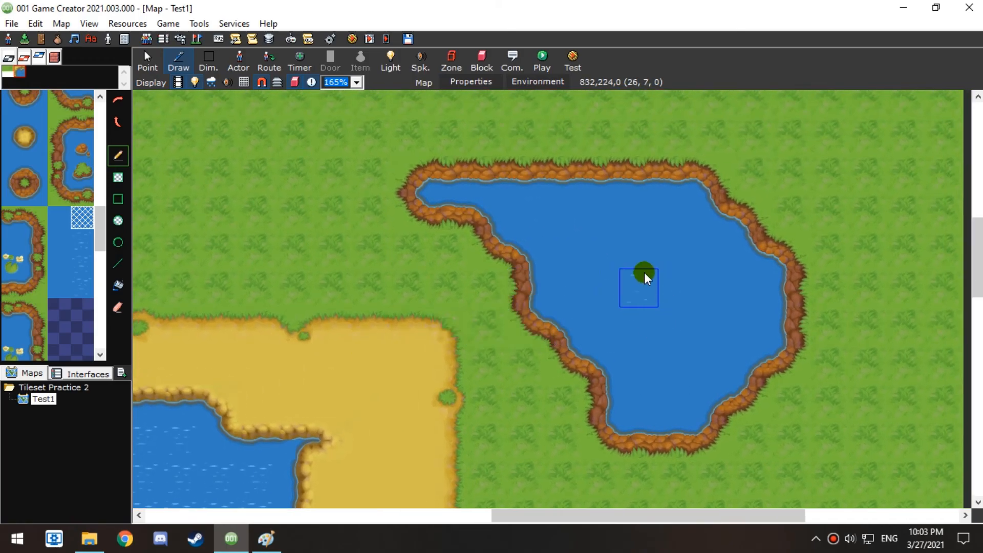
{"action": "left_click", "coordinate": [661, 276]}
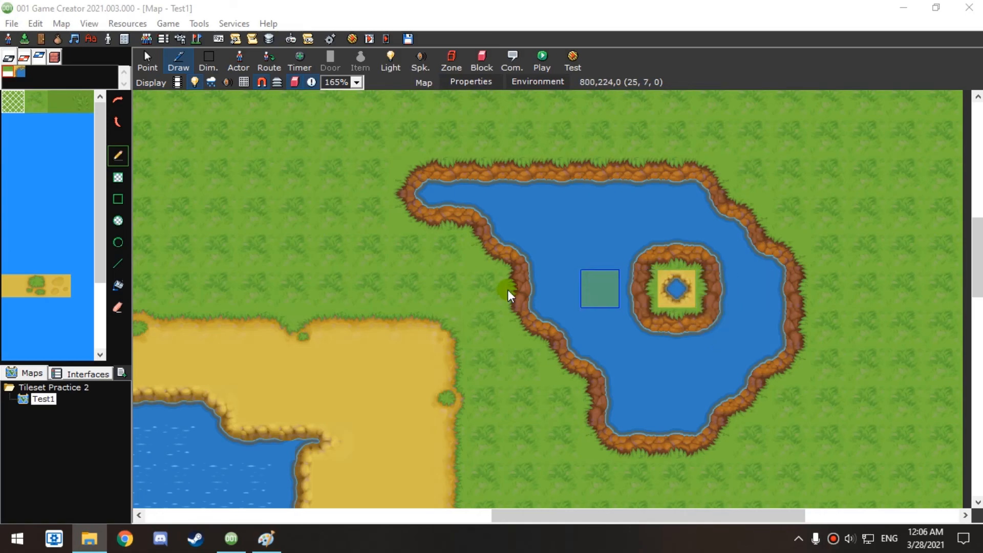
Try placing a single plain grassland-lake water tile from the Grasslands_A1 tile-set in the middle of the larger sand pond
{"action": "left_click", "coordinate": [20, 74]}
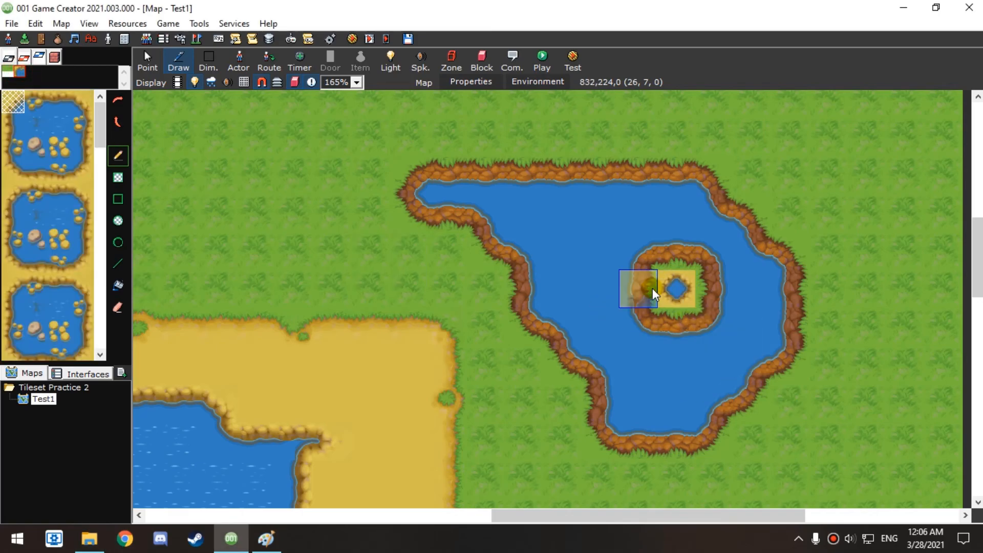
{"action": "middle_click_drag", "start_coordinate": [323, 408], "coordinate": [527, 282]}
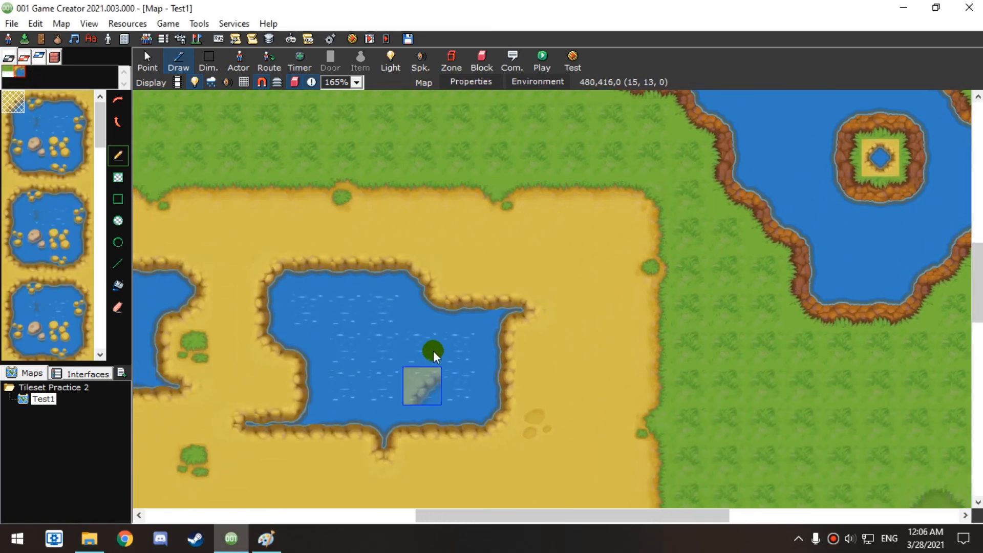
{"action": "middle_click_drag", "start_coordinate": [691, 239], "coordinate": [493, 341]}
{"action": "middle_click_drag", "start_coordinate": [605, 300], "coordinate": [654, 261]}
{"action": "middle_click_drag", "start_coordinate": [336, 357], "coordinate": [404, 328]}
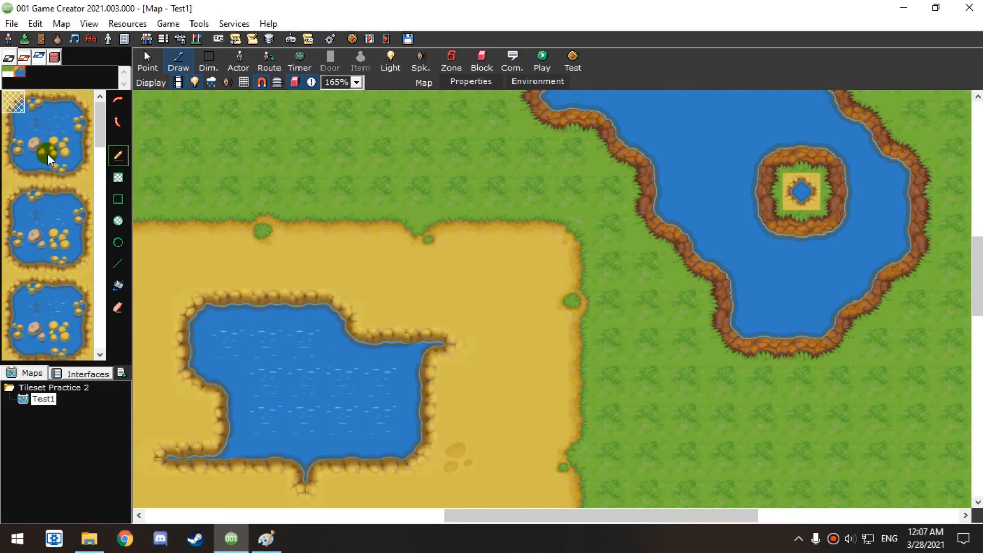
{"action": "scroll", "coordinate": [53, 167], "scroll_direction": "down", "scroll_amount": 10}
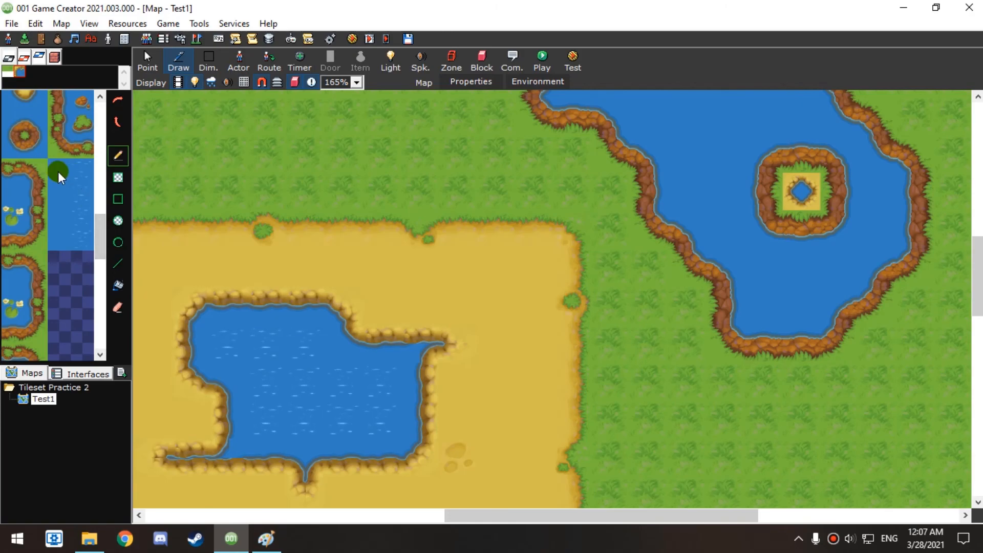
{"action": "left_click", "coordinate": [58, 173]}
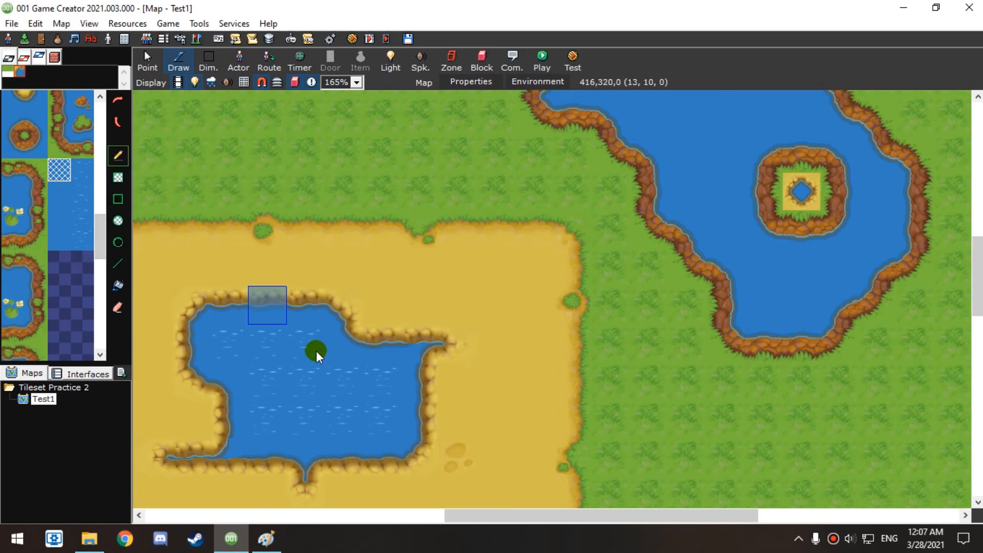
{"action": "middle_click_drag", "start_coordinate": [324, 342], "coordinate": [489, 299]}
{"action": "scroll", "coordinate": [425, 345], "scroll_direction": "up", "scroll_amount": 4}
{"action": "middle_click_drag", "start_coordinate": [444, 275], "coordinate": [513, 306]}
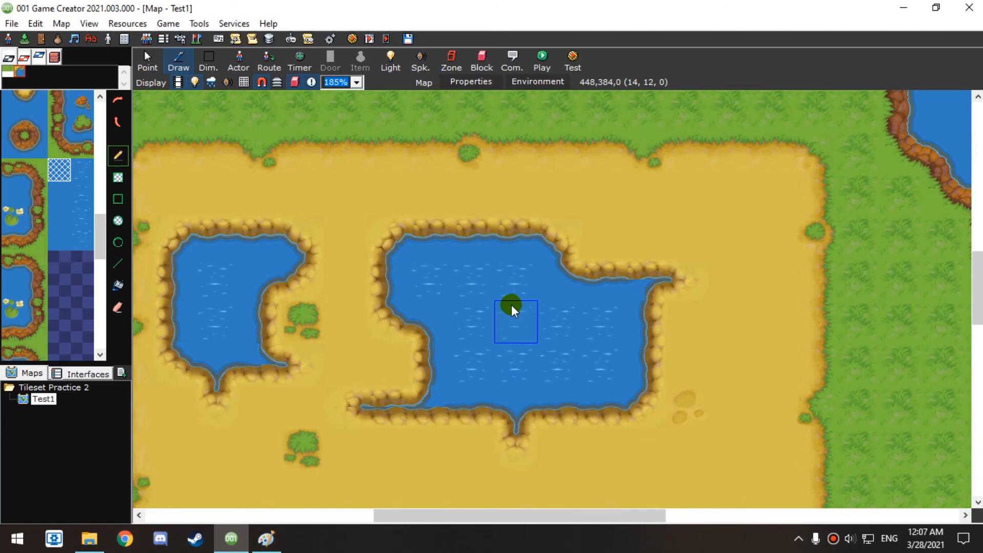
{"action": "left_click", "coordinate": [514, 308]}
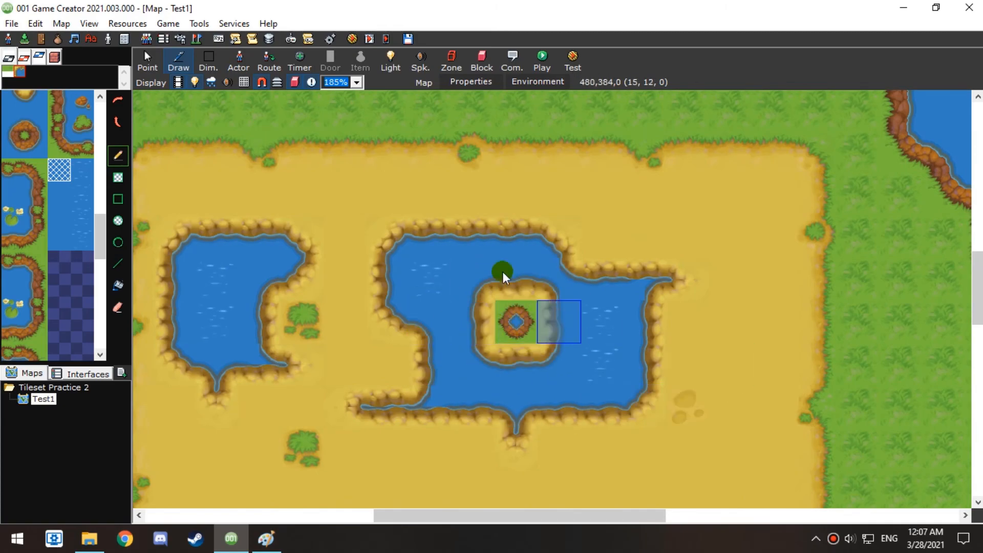
Paint over the sand-centred island in the grassland lake with the plain lake water tile
{"action": "middle_click_drag", "start_coordinate": [728, 193], "coordinate": [389, 297]}
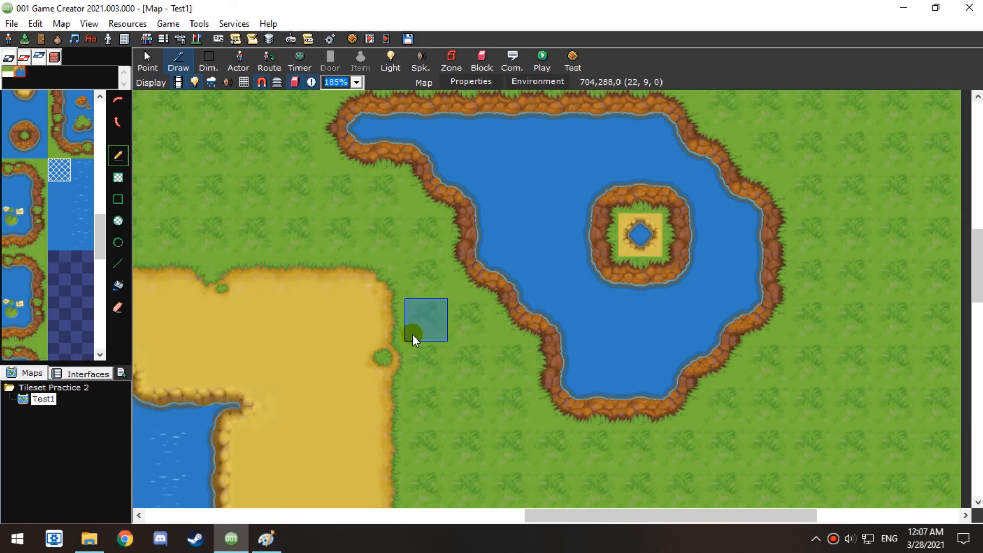
{"action": "middle_click_drag", "start_coordinate": [409, 341], "coordinate": [595, 259]}
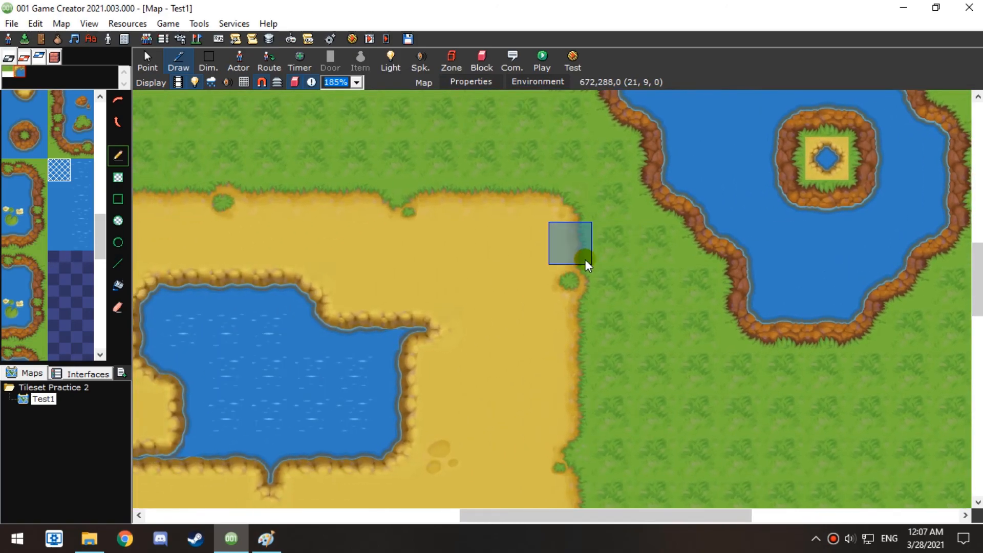
{"action": "middle_click_drag", "start_coordinate": [786, 197], "coordinate": [616, 256]}
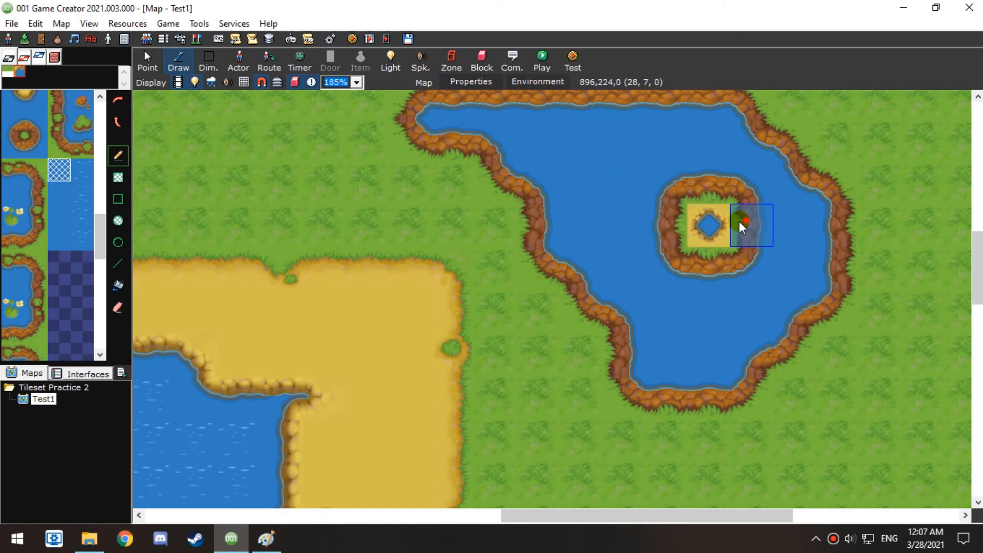
{"action": "left_click_drag", "start_coordinate": [748, 220], "coordinate": [632, 254]}
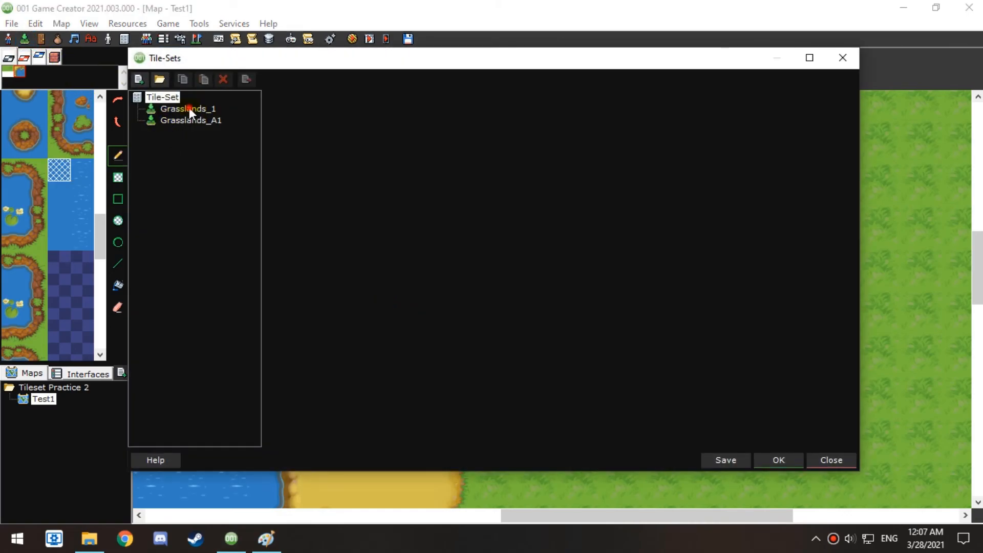
Compare the editable selection size of the first grass tile and the empty slot below it in the Grasslands_1 tile-set
{"action": "left_click", "coordinate": [189, 109]}
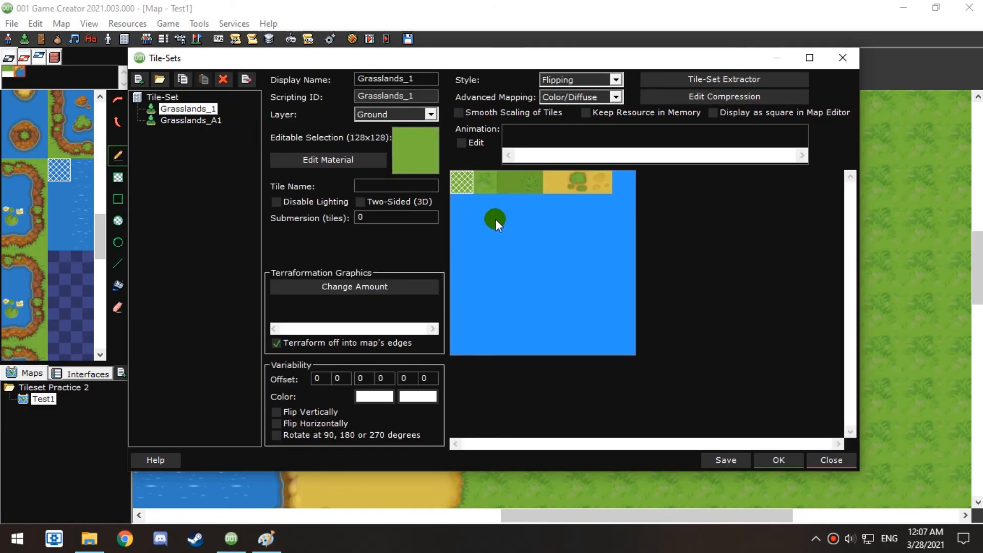
{"action": "left_click", "coordinate": [462, 202]}
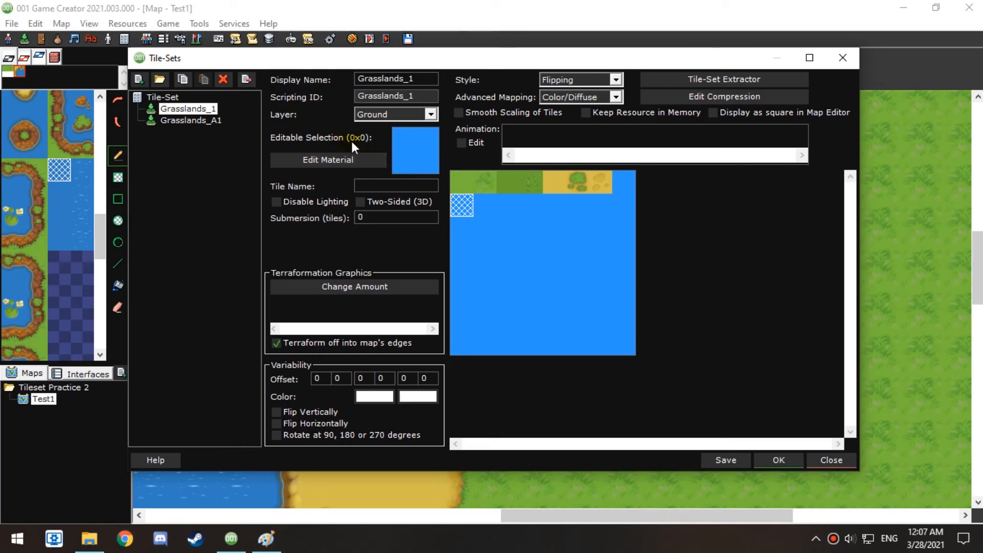
{"action": "left_click", "coordinate": [462, 185]}
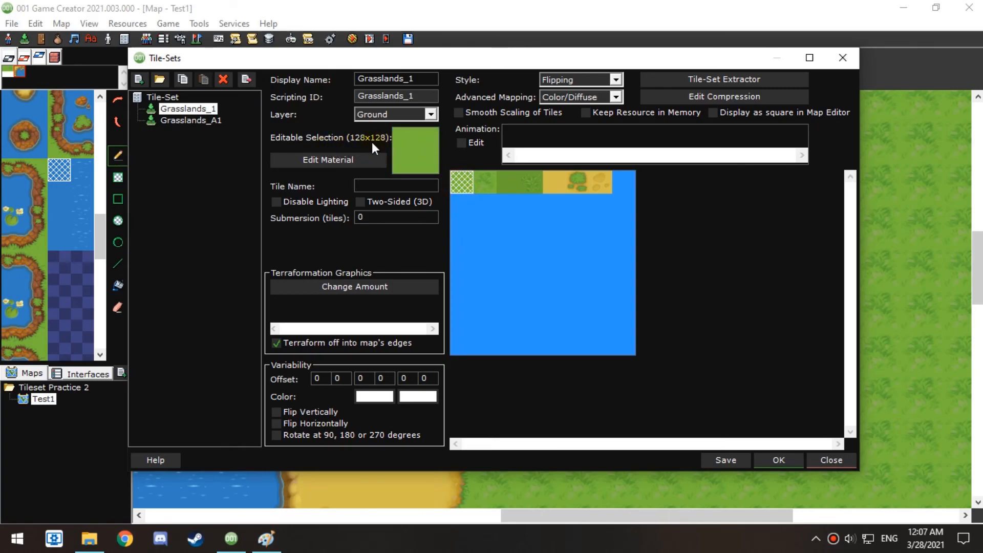
{"action": "left_click", "coordinate": [462, 206]}
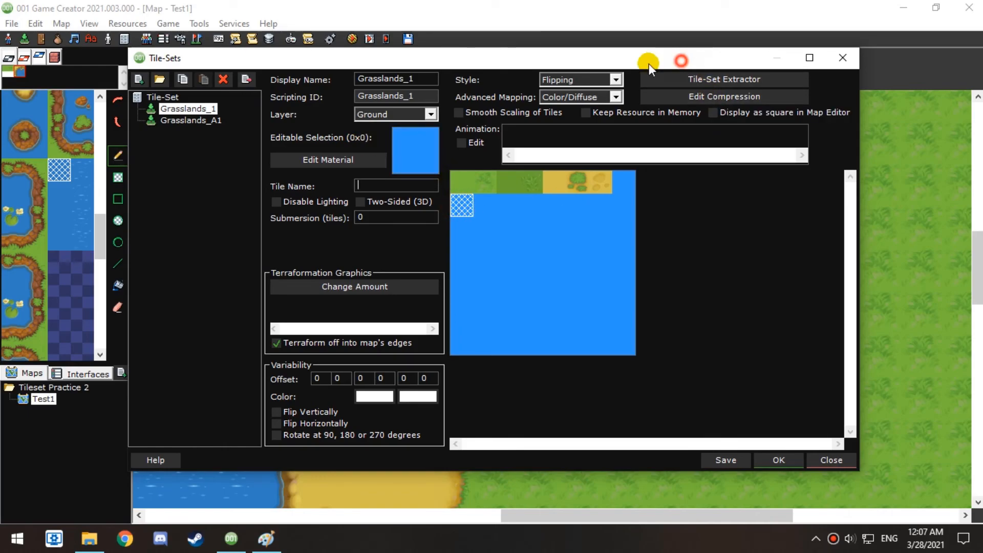
{"action": "left_click_drag", "start_coordinate": [680, 58], "coordinate": [285, 71]}
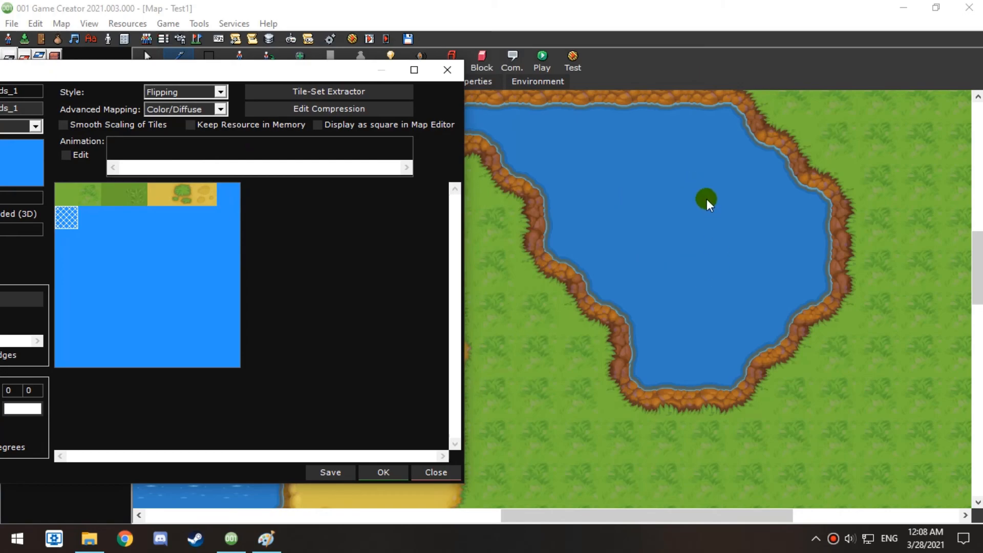
{"action": "mouse_move", "coordinate": [222, 69]}
{"action": "left_mouse_down"}
{"action": "mouse_move", "coordinate": [454, 92]}
{"action": "mouse_move", "coordinate": [632, 65]}
{"action": "left_mouse_up"}
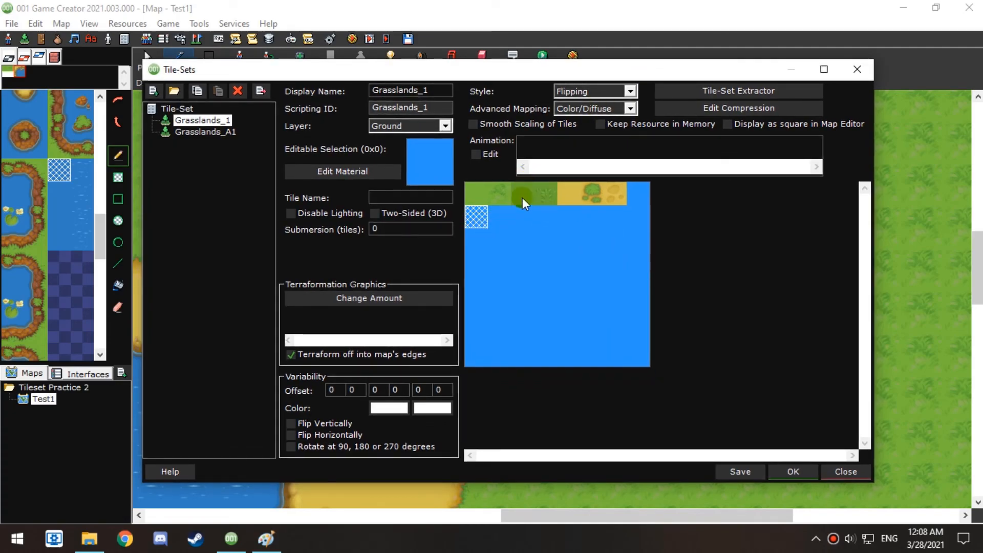
{"action": "left_click", "coordinate": [795, 471]}
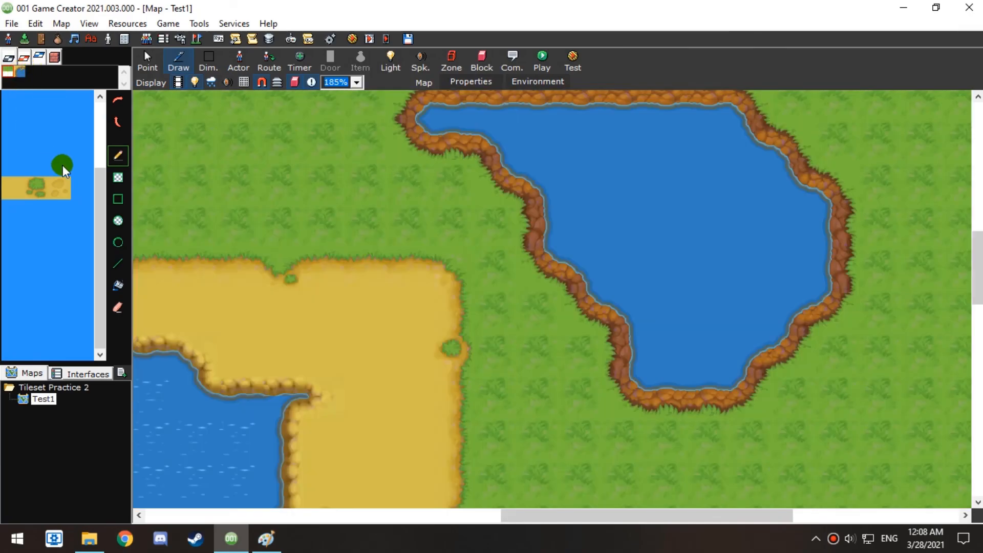
Paint a patch of plain sand on the grass south of the lake, reaching down to the dark grass area
{"action": "left_click_drag", "start_coordinate": [95, 189], "coordinate": [96, 185]}
{"action": "left_click", "coordinate": [15, 194]}
{"action": "middle_click_drag", "start_coordinate": [499, 350], "coordinate": [441, 59]}
{"action": "middle_click_drag", "start_coordinate": [695, 270], "coordinate": [425, 291]}
{"action": "mouse_move", "coordinate": [580, 205]}
{"action": "left_mouse_down"}
{"action": "mouse_move", "coordinate": [535, 351]}
{"action": "mouse_move", "coordinate": [560, 259]}
{"action": "mouse_move", "coordinate": [582, 246]}
{"action": "mouse_move", "coordinate": [363, 310]}
{"action": "left_mouse_up"}
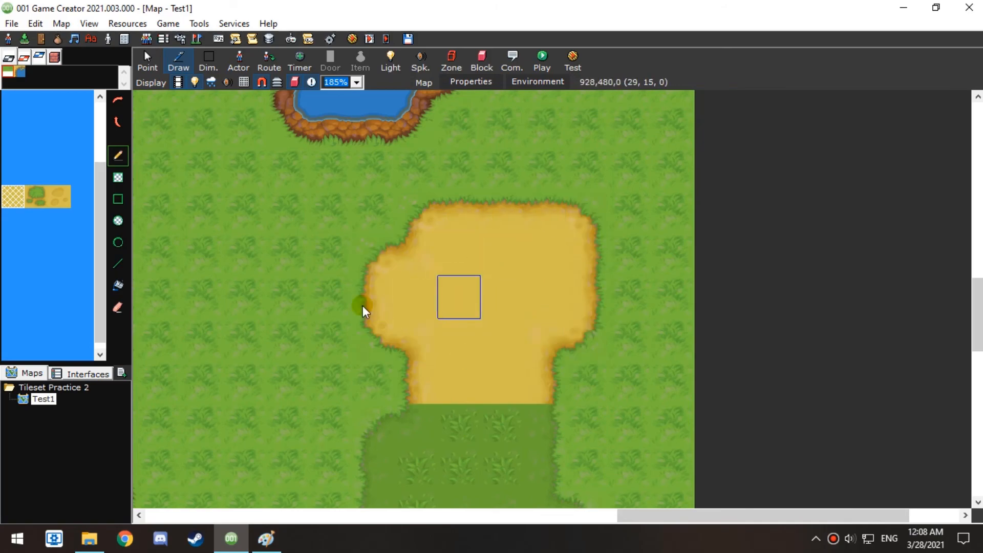
Place one sand tile with green bushes in the middle of the new sand patch
{"action": "left_click", "coordinate": [38, 200]}
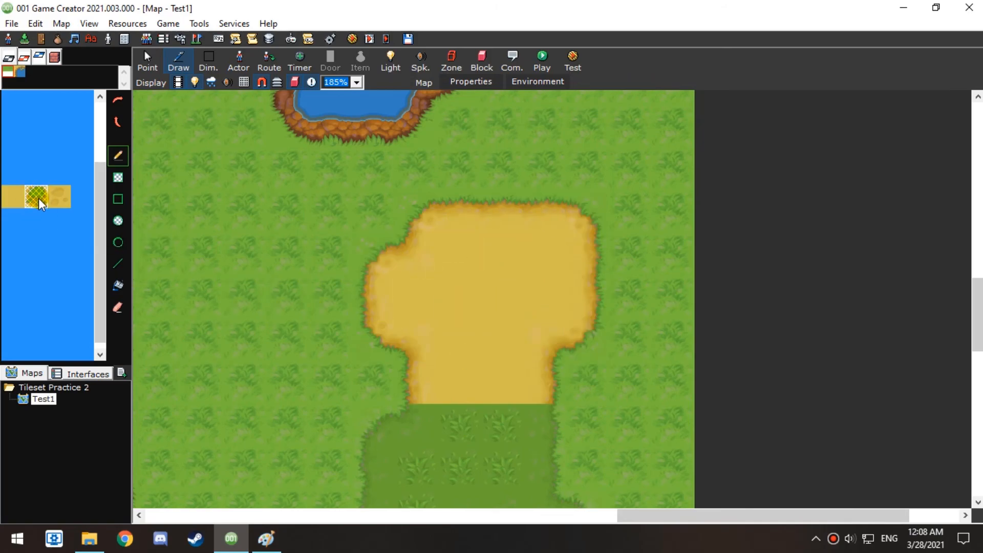
{"action": "left_click", "coordinate": [505, 295]}
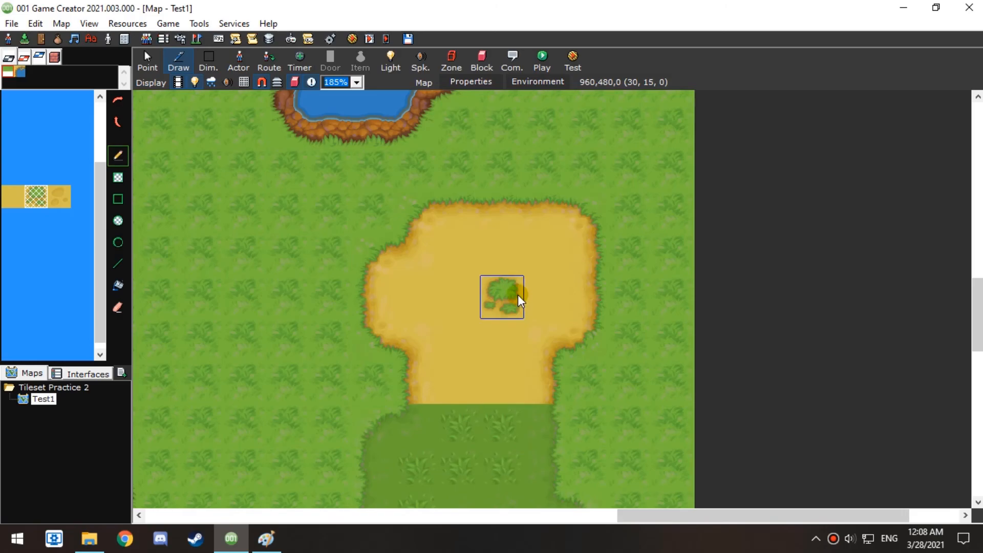
{"action": "scroll", "coordinate": [518, 296], "scroll_direction": "up", "scroll_amount": 2}
{"action": "middle_click_drag", "start_coordinate": [415, 200], "coordinate": [509, 260]}
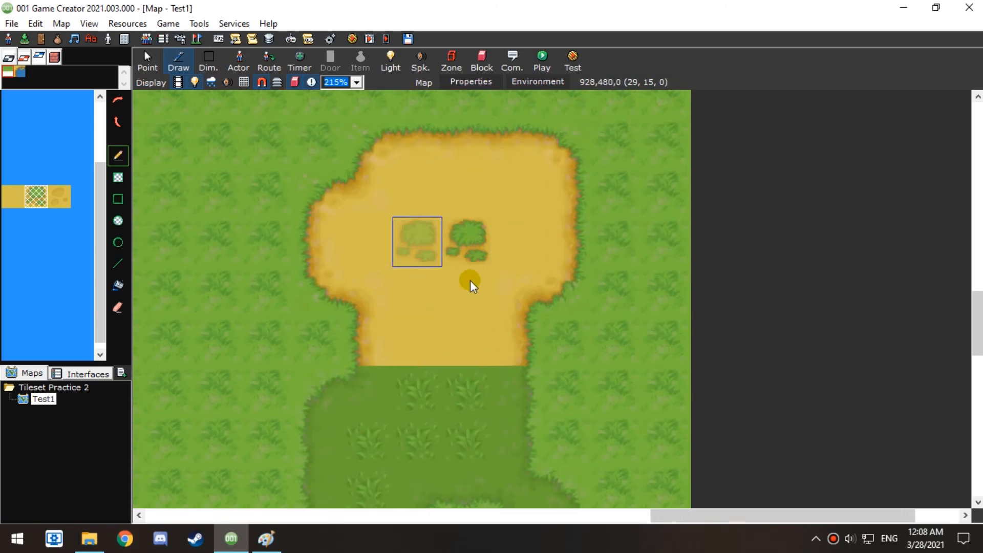
{"action": "middle_click_drag", "start_coordinate": [428, 209], "coordinate": [479, 438]}
{"action": "middle_click_drag", "start_coordinate": [437, 239], "coordinate": [532, 462]}
{"action": "middle_click_drag", "start_coordinate": [605, 391], "coordinate": [549, 82]}
{"action": "middle_click_drag", "start_coordinate": [585, 314], "coordinate": [533, 294]}
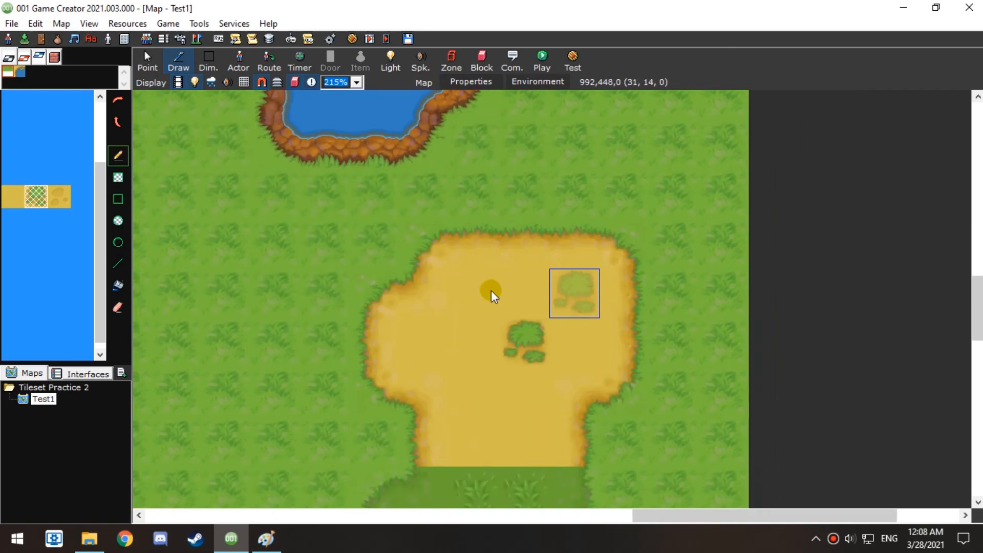
{"action": "left_click", "coordinate": [11, 200]}
{"action": "left_click", "coordinate": [39, 199]}
{"action": "left_click", "coordinate": [19, 198]}
{"action": "left_click", "coordinate": [42, 200]}
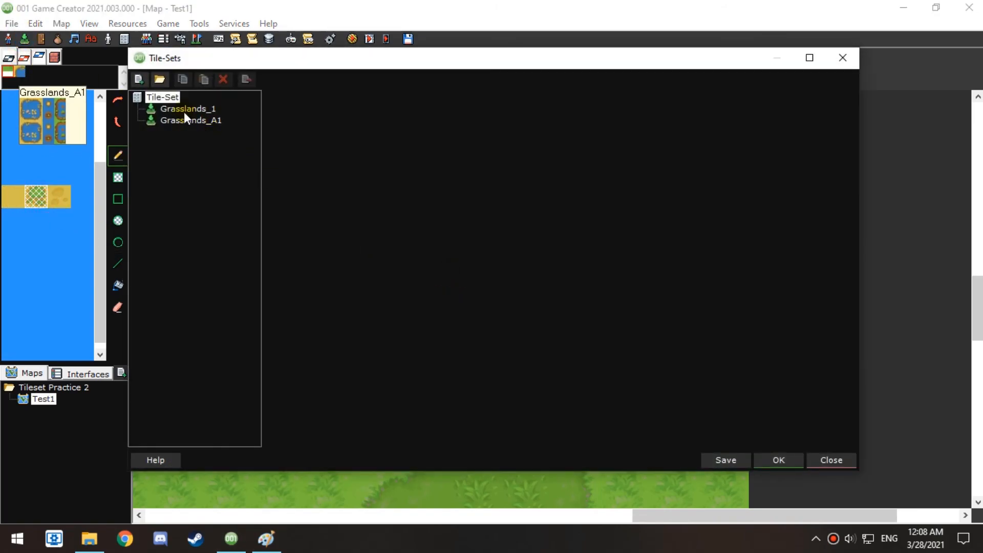
Examine the tile terraformation graphics of the bush tile and the plain sand tile in the Grasslands_1 tile-set
{"action": "left_click", "coordinate": [183, 110]}
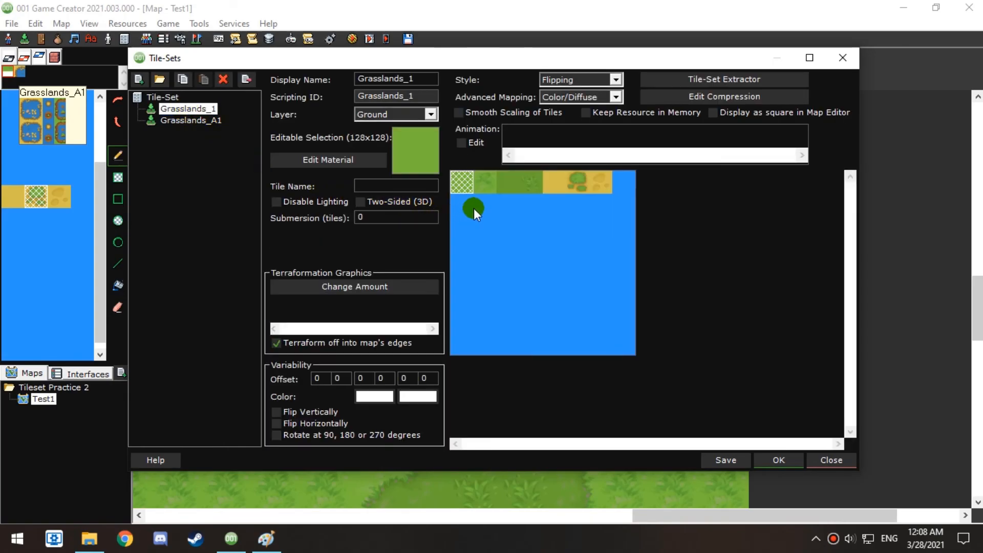
{"action": "left_click", "coordinate": [577, 183]}
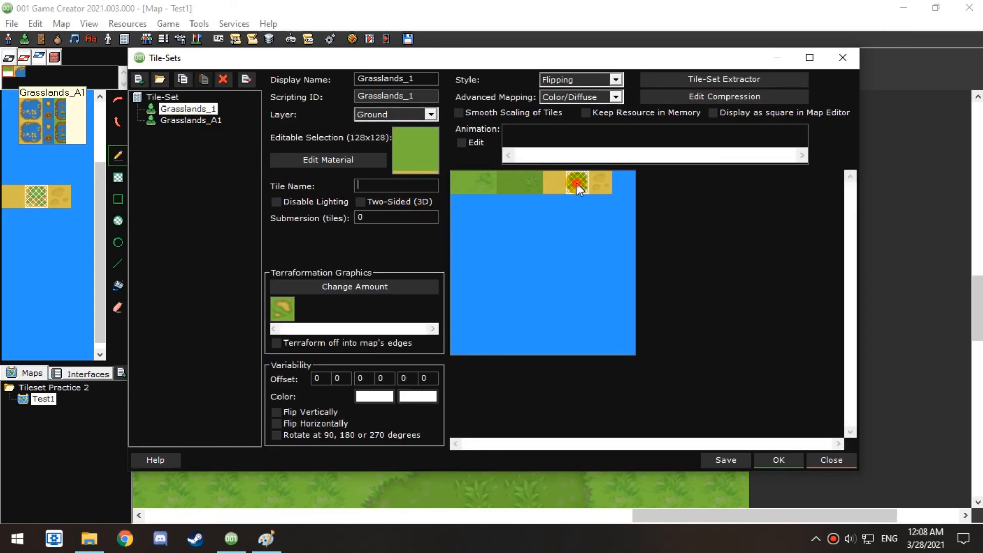
{"action": "left_click", "coordinate": [283, 309]}
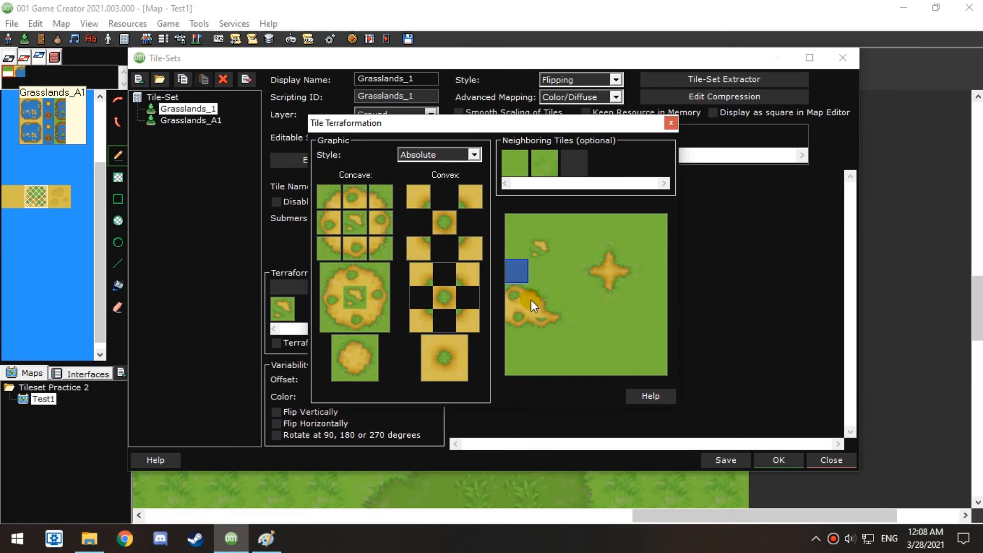
{"action": "left_click", "coordinate": [670, 124]}
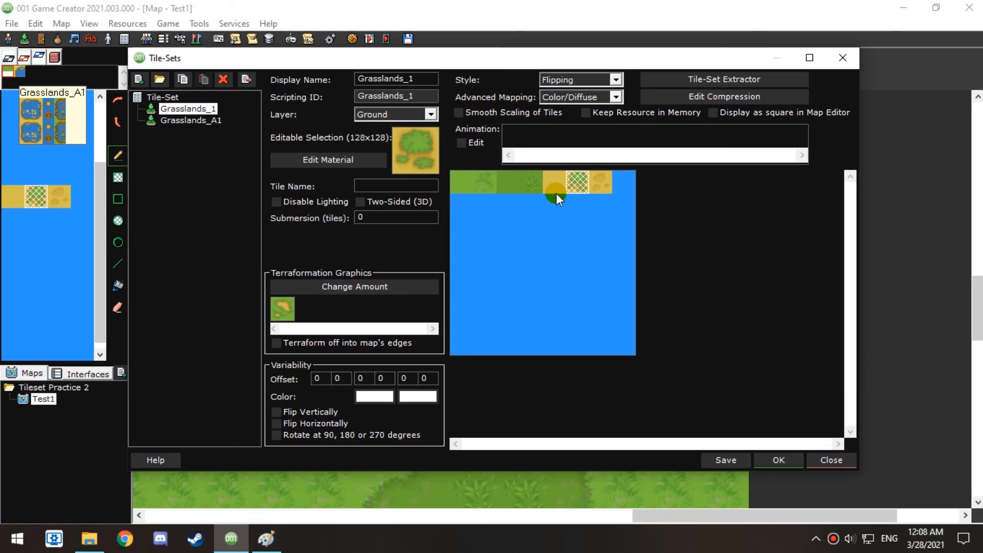
{"action": "double_click", "coordinate": [575, 187]}
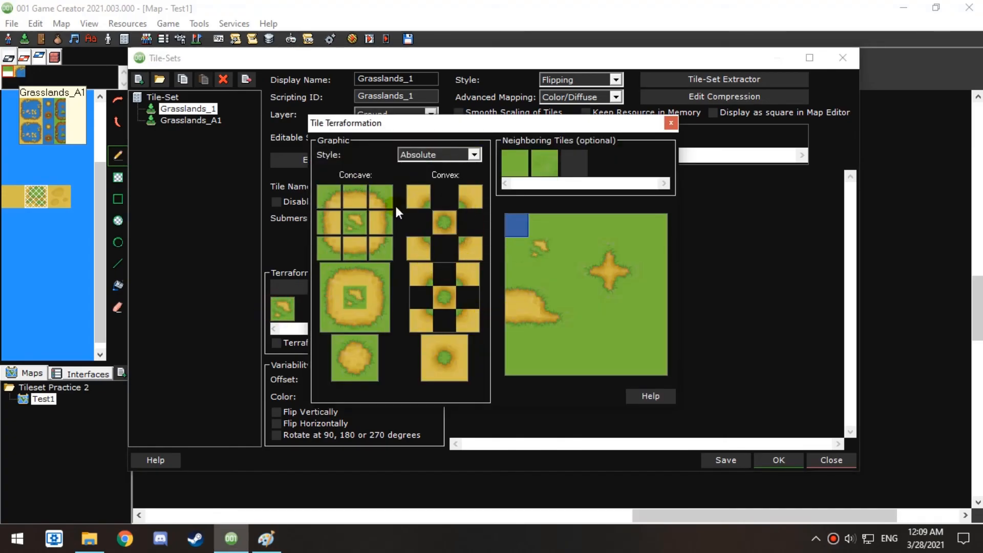
{"action": "left_click", "coordinate": [670, 124]}
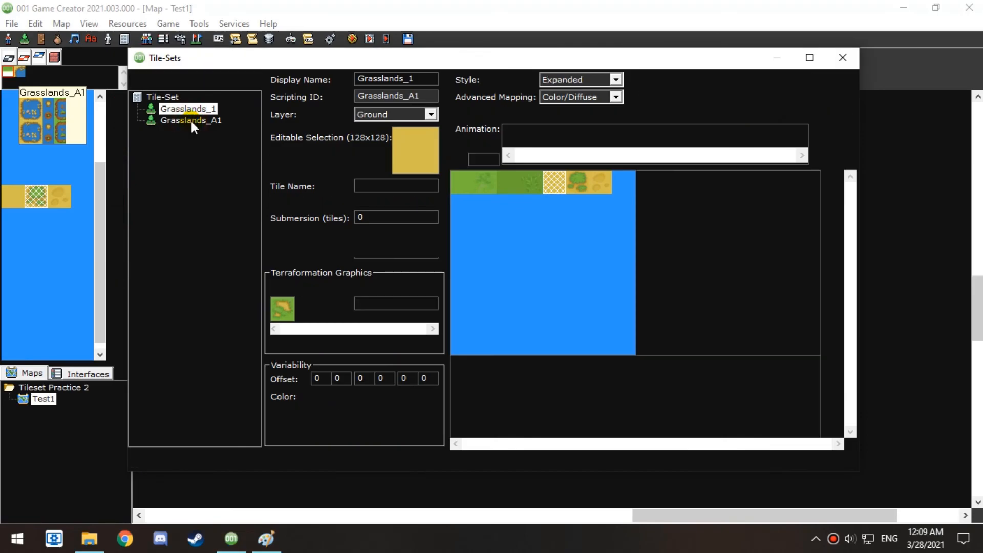
In the Grasslands_A1 tile-set, copy the column of four rippled water tiles and paste it into the adjacent column
{"action": "left_click", "coordinate": [737, 204]}
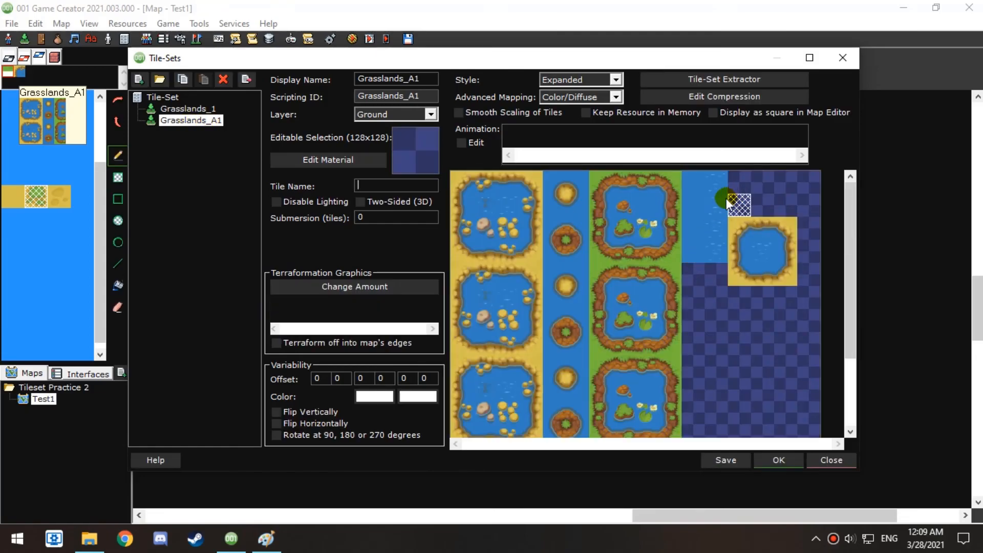
{"action": "left_click", "coordinate": [715, 183]}
{"action": "left_click_drag", "start_coordinate": [716, 185], "coordinate": [716, 253]}
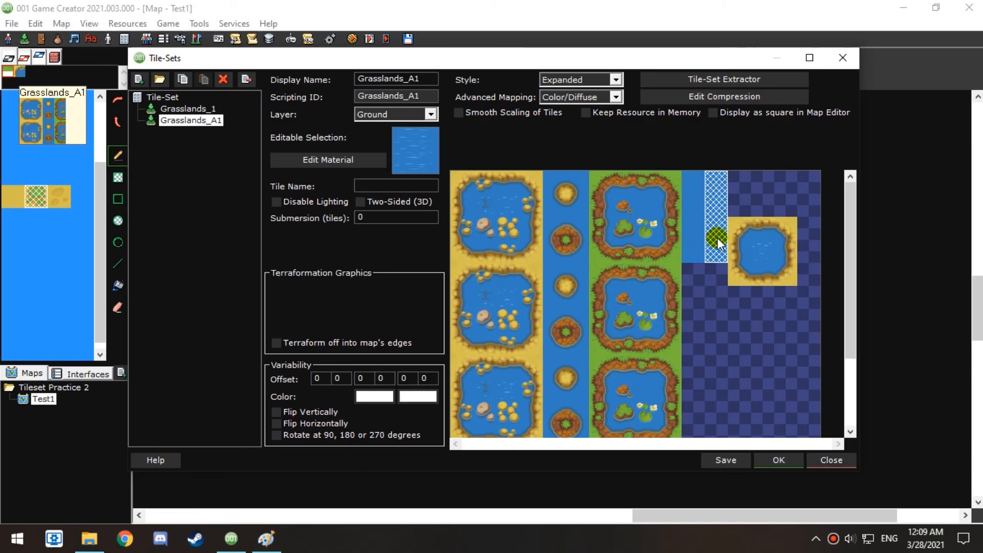
{"action": "right_click", "coordinate": [716, 197]}
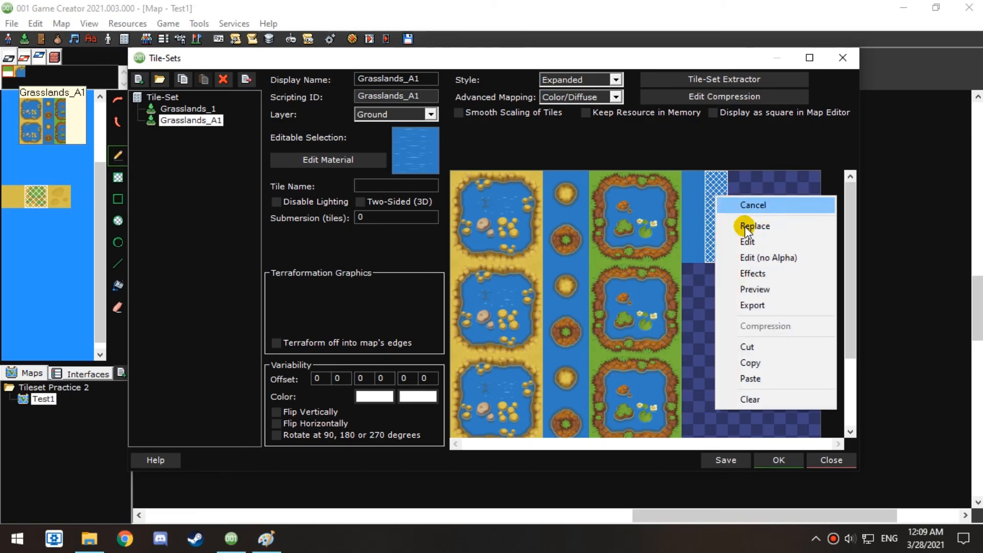
{"action": "left_click", "coordinate": [712, 187]}
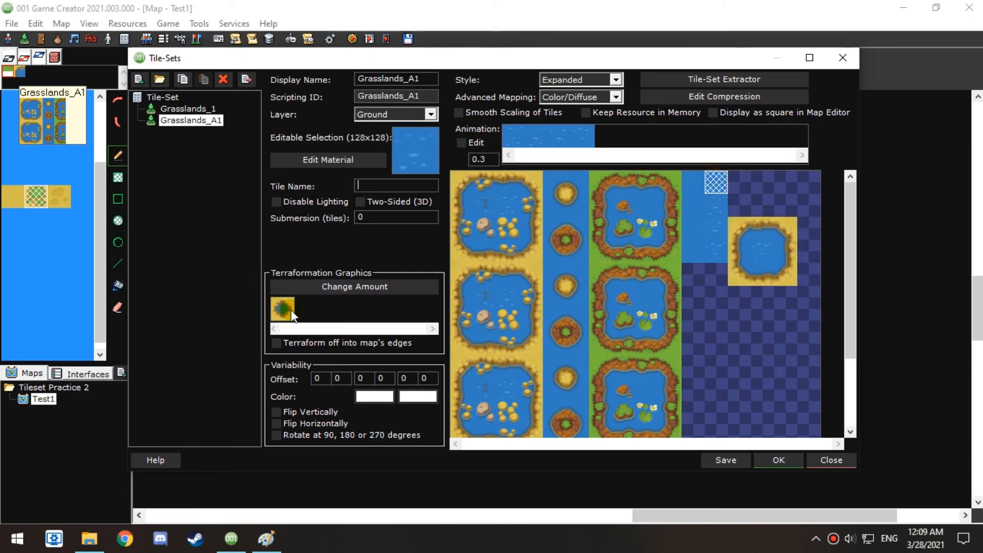
{"action": "left_click_drag", "start_coordinate": [712, 184], "coordinate": [715, 253]}
{"action": "right_click", "coordinate": [722, 190]}
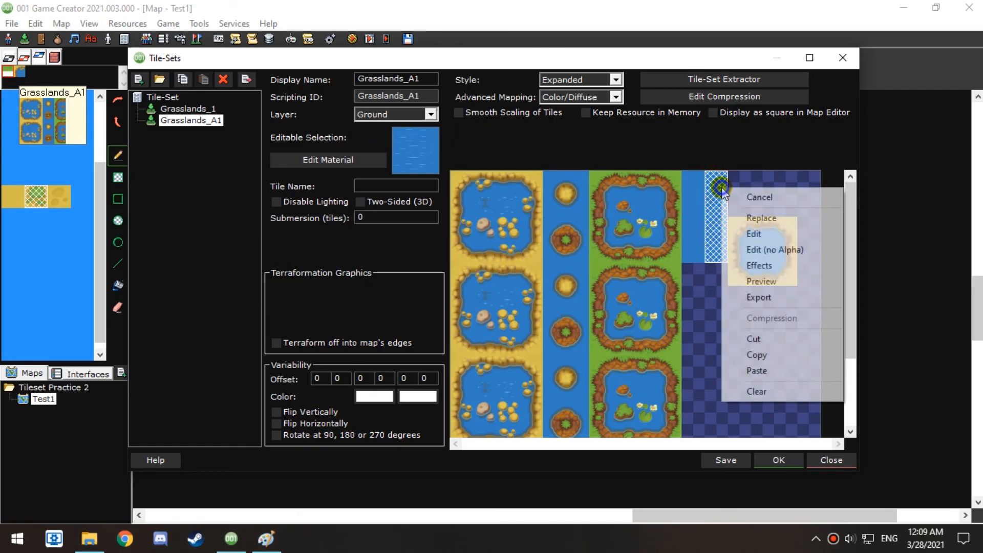
{"action": "left_click", "coordinate": [763, 354]}
{"action": "left_click", "coordinate": [743, 184]}
{"action": "left_click_drag", "start_coordinate": [742, 185], "coordinate": [739, 252]}
{"action": "right_click", "coordinate": [729, 193]}
{"action": "left_click", "coordinate": [786, 385]}
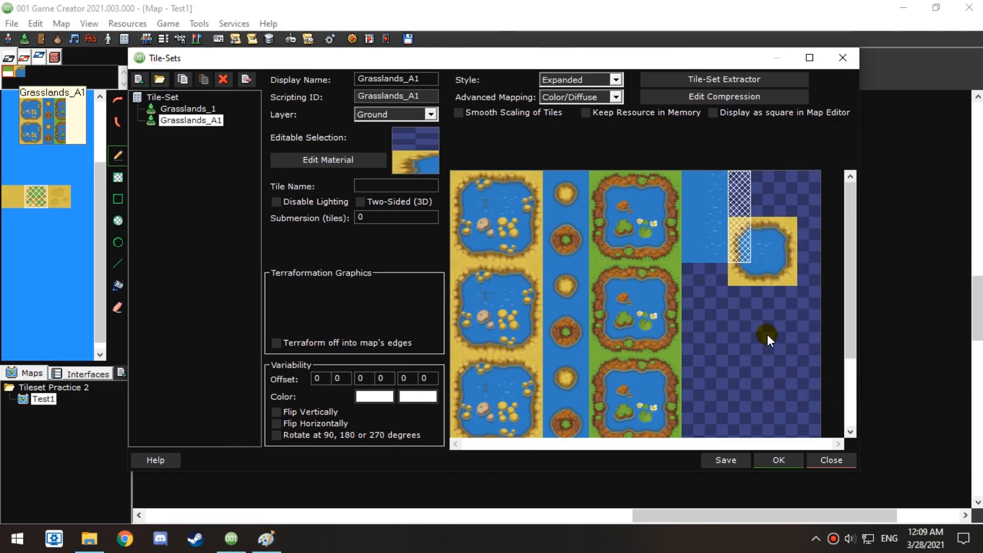
Clear the animation frames from the top tile of the newly pasted water column
{"action": "left_click", "coordinate": [693, 233]}
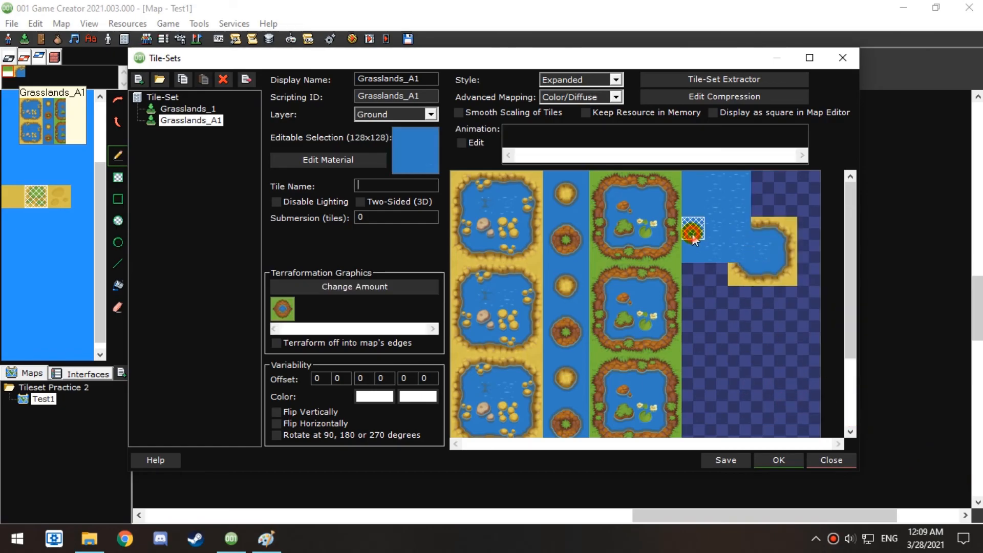
{"action": "left_click", "coordinate": [733, 190]}
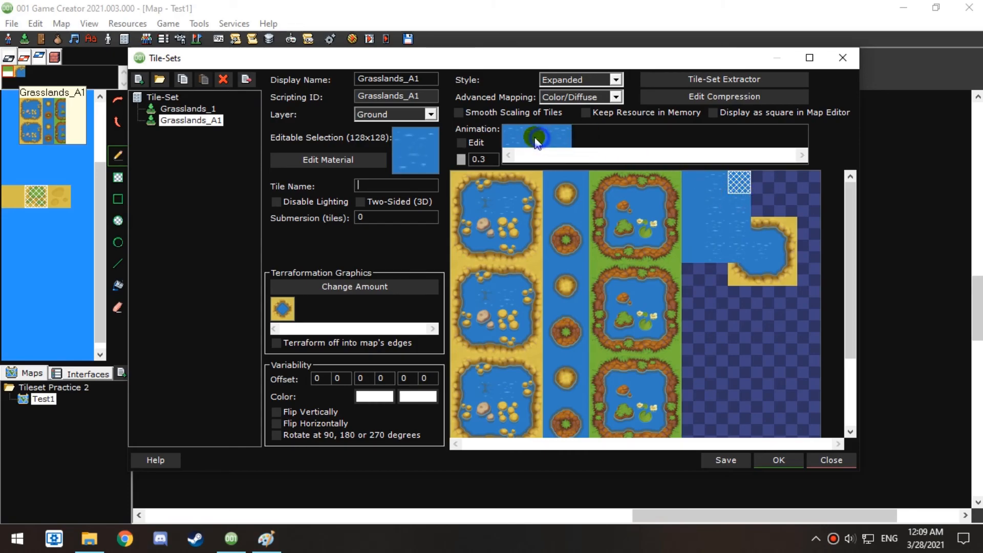
{"action": "left_click", "coordinate": [743, 226]}
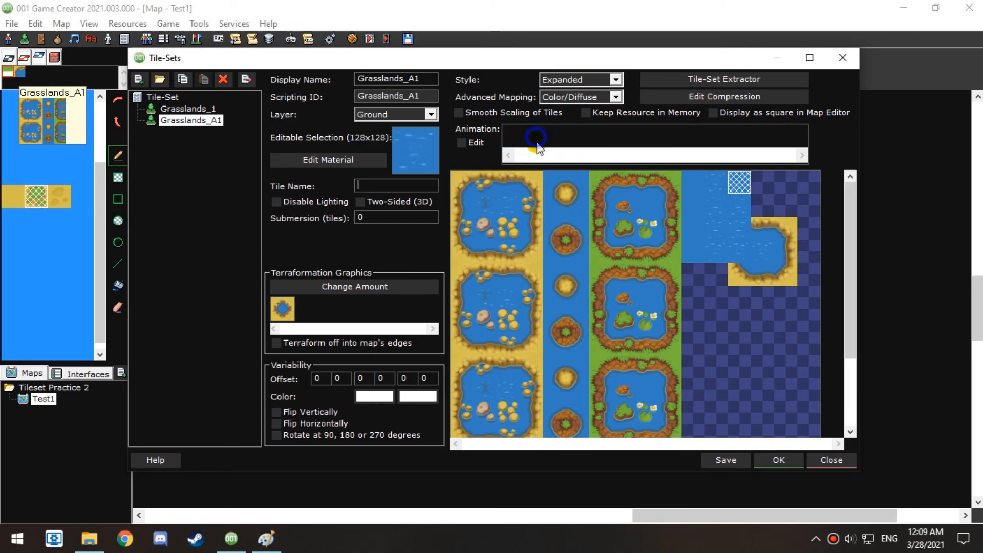
Copy the plain water tile from the first grass-edged pond and paste it over the top tile of the new column
{"action": "left_click", "coordinate": [693, 224]}
{"action": "left_click", "coordinate": [646, 296]}
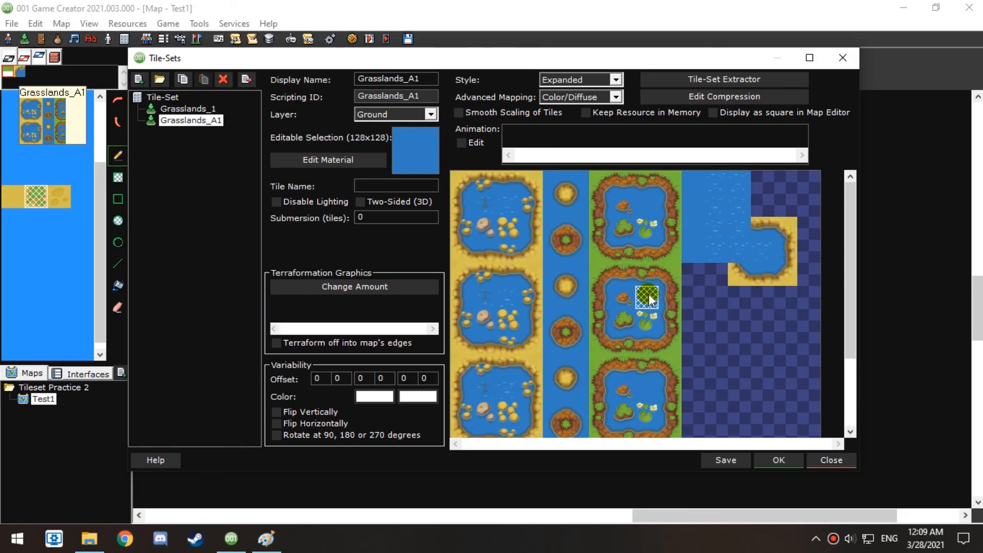
{"action": "right_click", "coordinate": [643, 195]}
{"action": "left_click", "coordinate": [678, 361]}
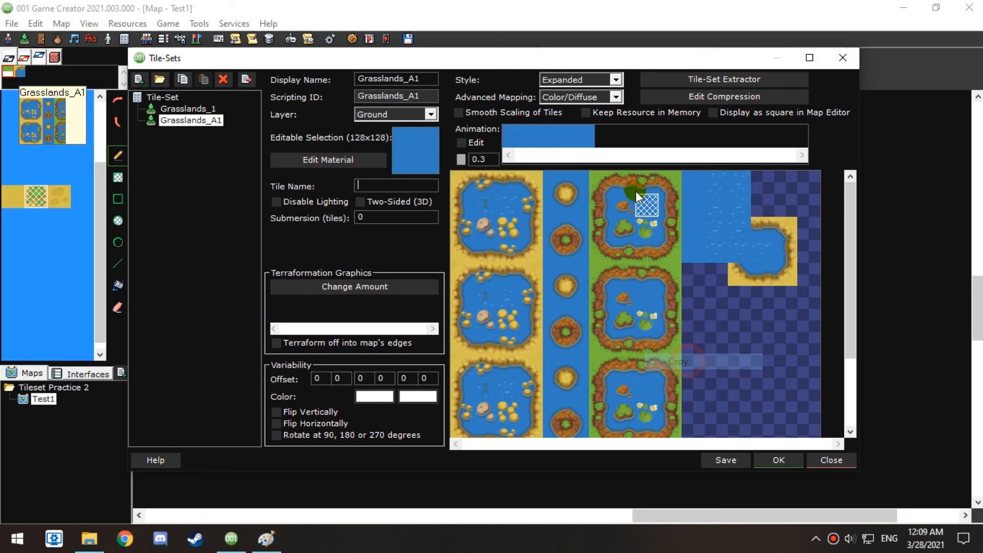
{"action": "left_click", "coordinate": [722, 184]}
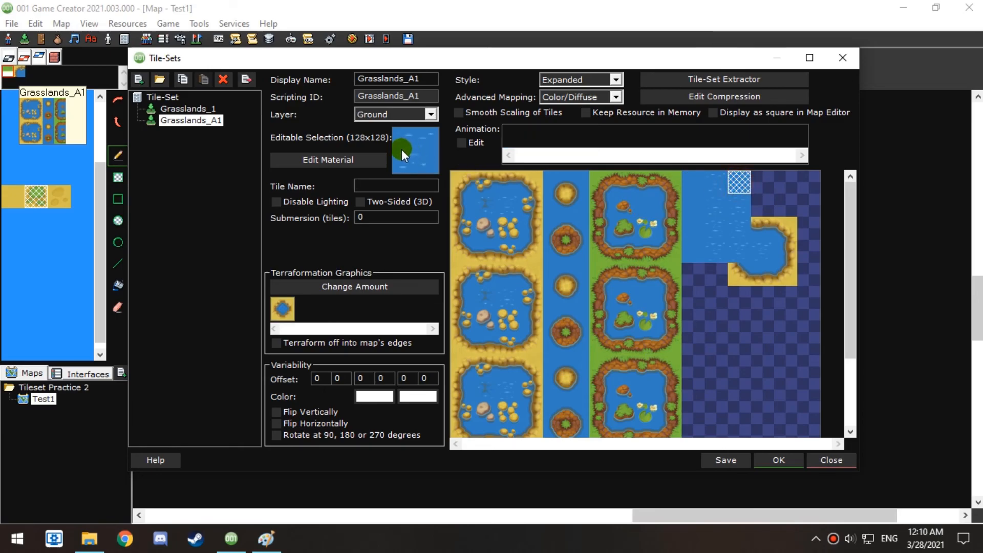
{"action": "left_click", "coordinate": [416, 162]}
{"action": "right_click", "coordinate": [415, 162]}
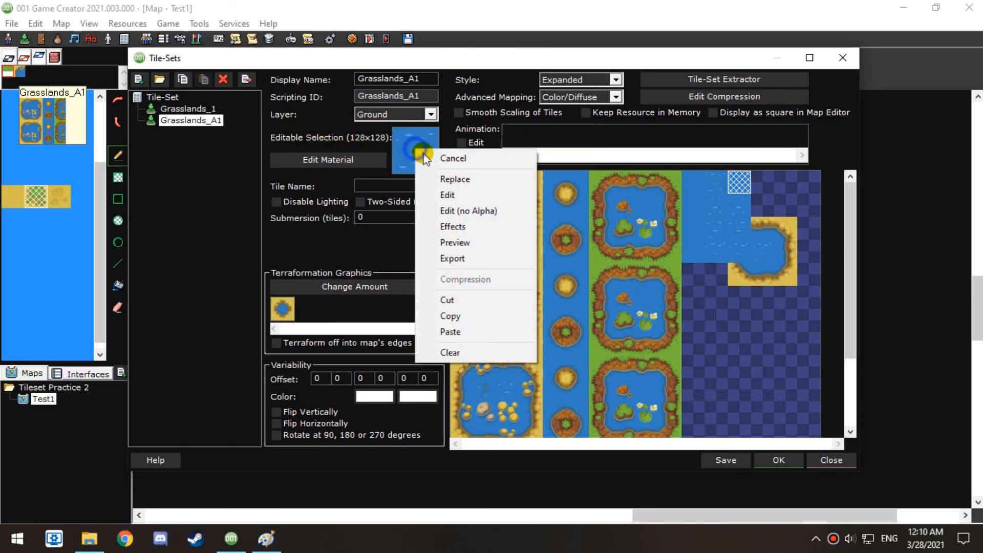
{"action": "left_click", "coordinate": [474, 316]}
{"action": "left_click", "coordinate": [740, 201]}
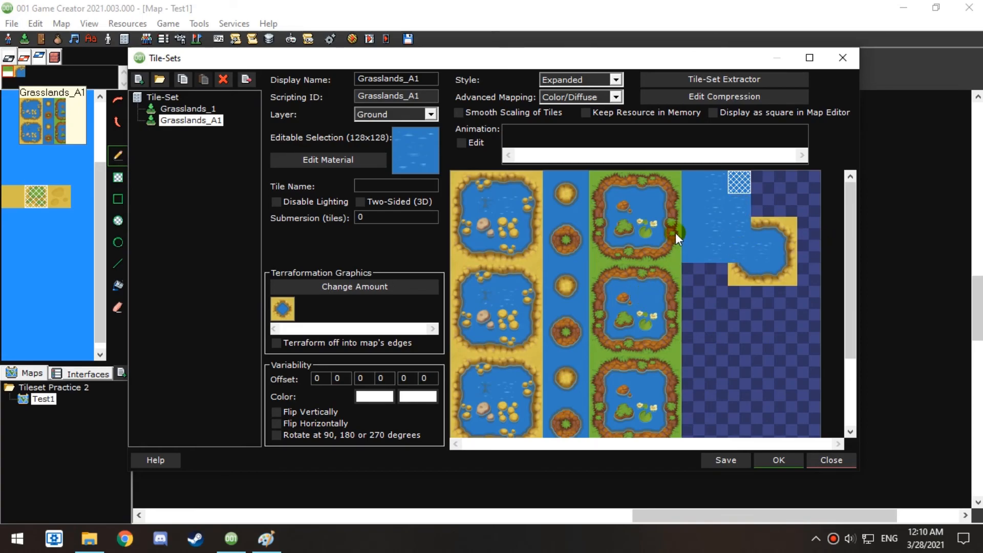
Maximize the tile-set editor and paste the second grass-edged pond's plain water tile over the new column's second tile
{"action": "left_click", "coordinate": [810, 57]}
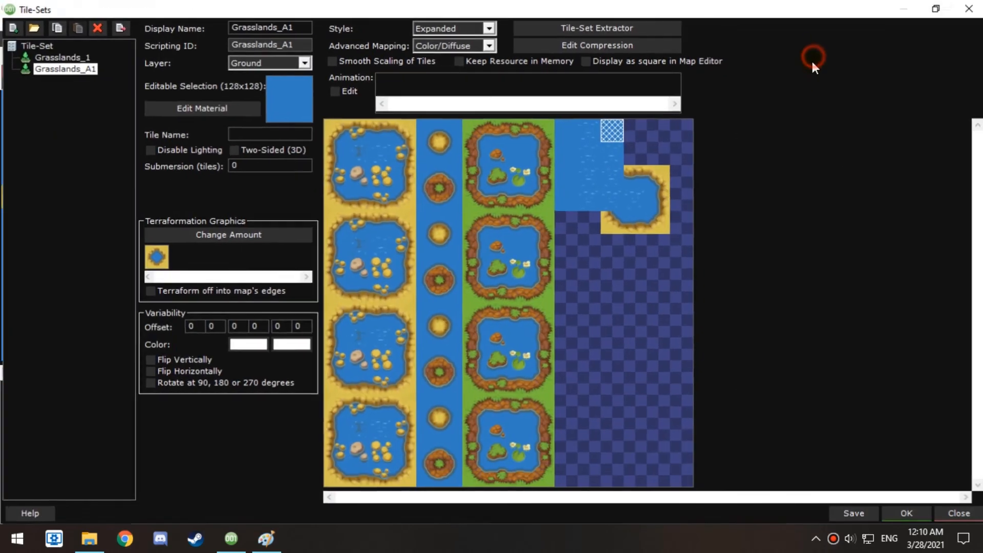
{"action": "right_click", "coordinate": [520, 244]}
{"action": "left_click", "coordinate": [558, 406]}
{"action": "left_click", "coordinate": [615, 147]}
{"action": "right_click", "coordinate": [292, 93]}
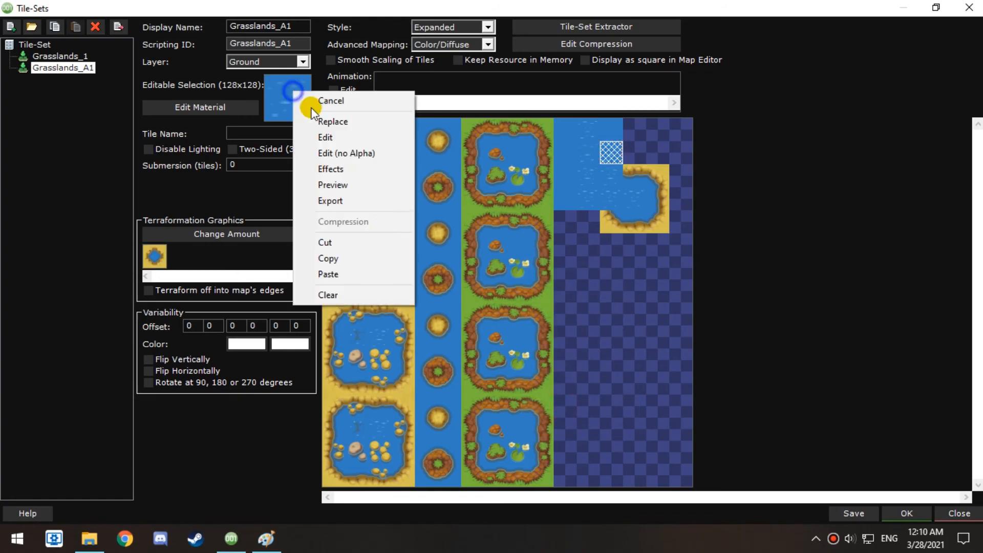
{"action": "left_click", "coordinate": [339, 268]}
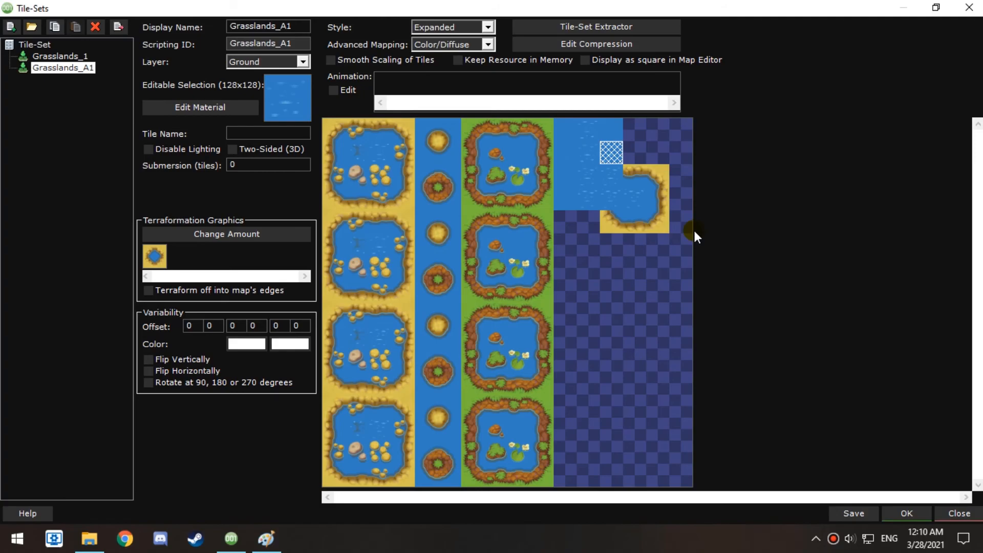
Copy the plain water tile from the third grass-edged pond onto the third tile of the new column
{"action": "right_click", "coordinate": [517, 336]}
{"action": "left_click", "coordinate": [542, 287]}
{"action": "right_click", "coordinate": [607, 176]}
{"action": "left_click", "coordinate": [651, 359]}
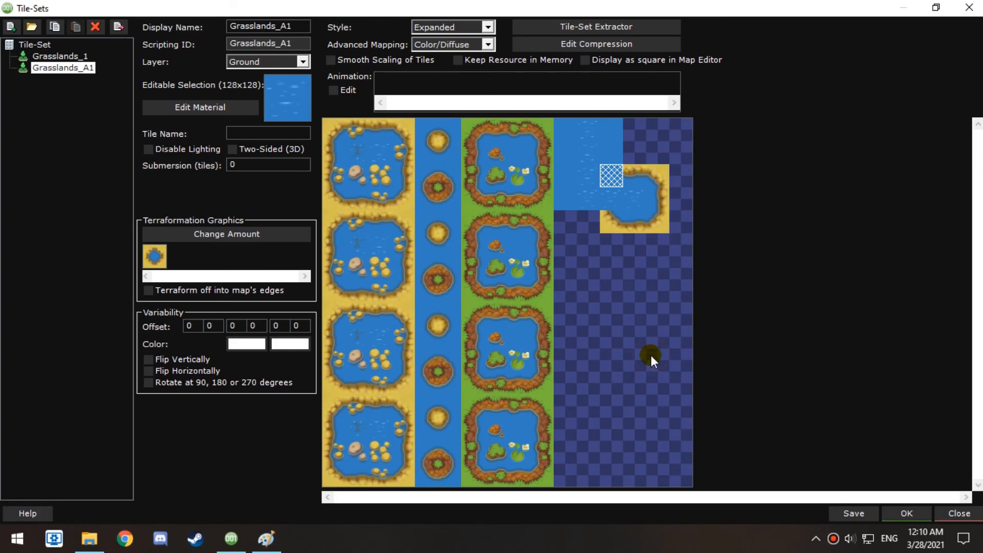
Copy the plain water tile from the fourth grass-edged pond onto the bottom tile of the new column
{"action": "right_click", "coordinate": [520, 429]}
{"action": "left_click", "coordinate": [564, 379]}
{"action": "right_click", "coordinate": [613, 200]}
{"action": "left_click", "coordinate": [654, 381]}
{"action": "right_click", "coordinate": [277, 109]}
{"action": "left_click", "coordinate": [318, 291]}
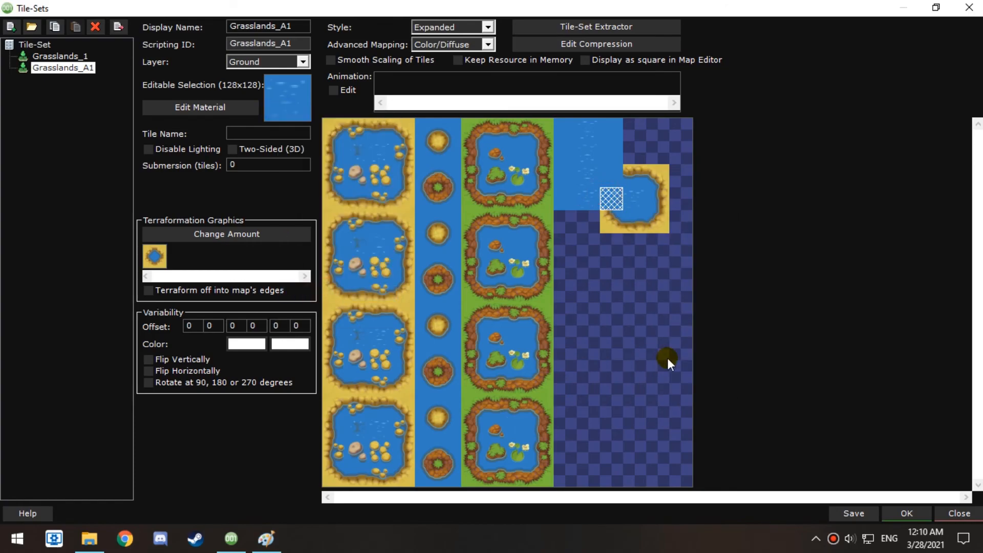
Save the tile-set changes
{"action": "left_click", "coordinate": [607, 177]}
{"action": "left_click", "coordinate": [853, 511]}
{"action": "left_click", "coordinate": [537, 316]}
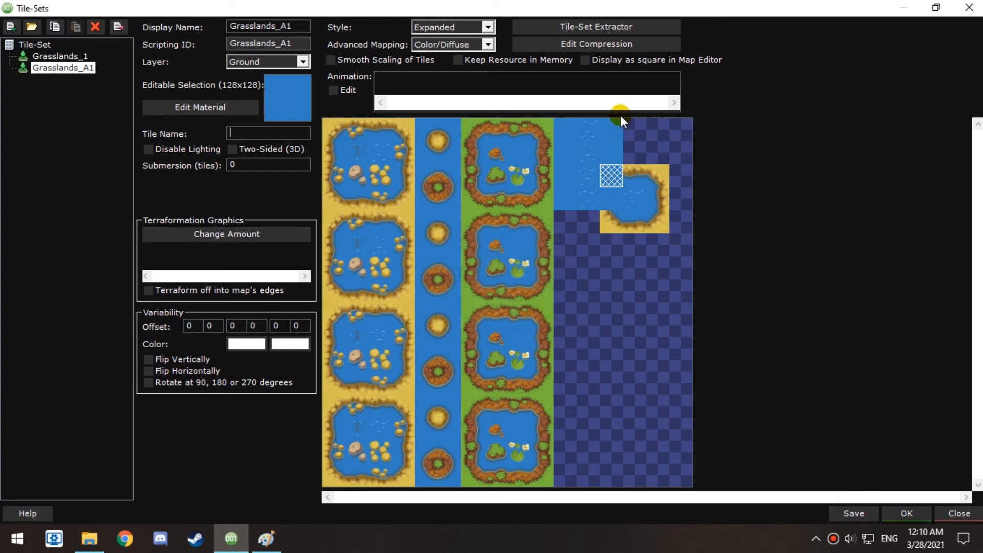
Animate the new column's top tile, using the four plain water tiles of that column as its frames
{"action": "left_click", "coordinate": [608, 134]}
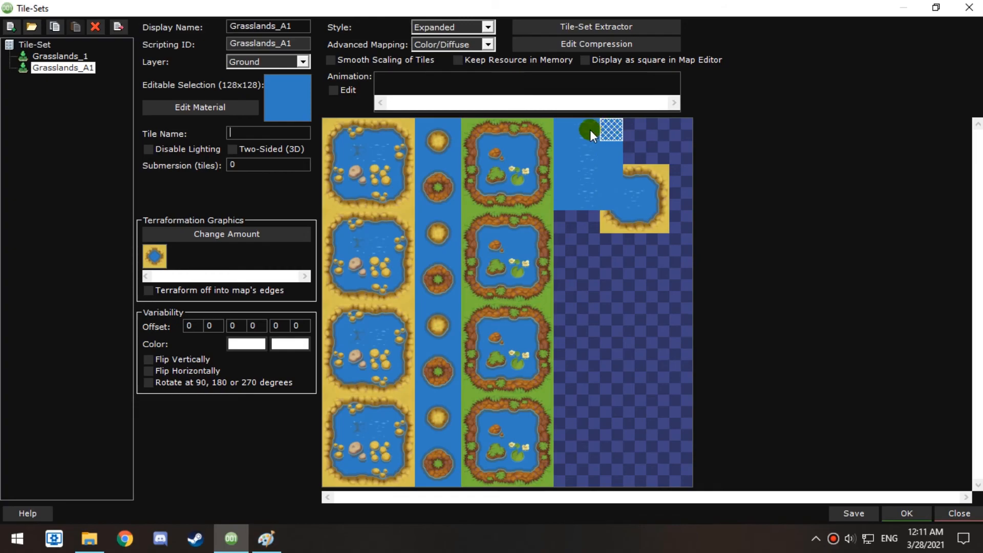
{"action": "left_click", "coordinate": [590, 130]}
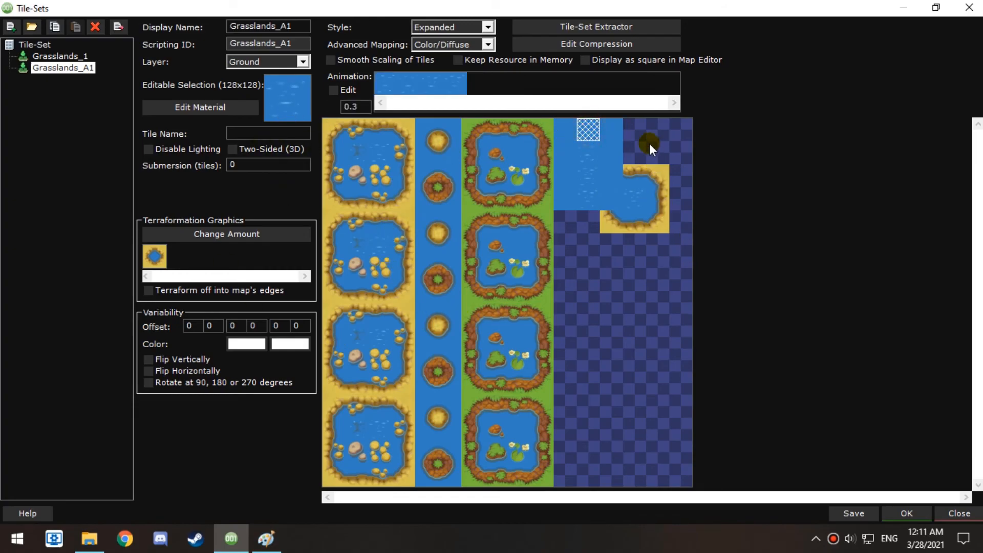
{"action": "left_click", "coordinate": [614, 134]}
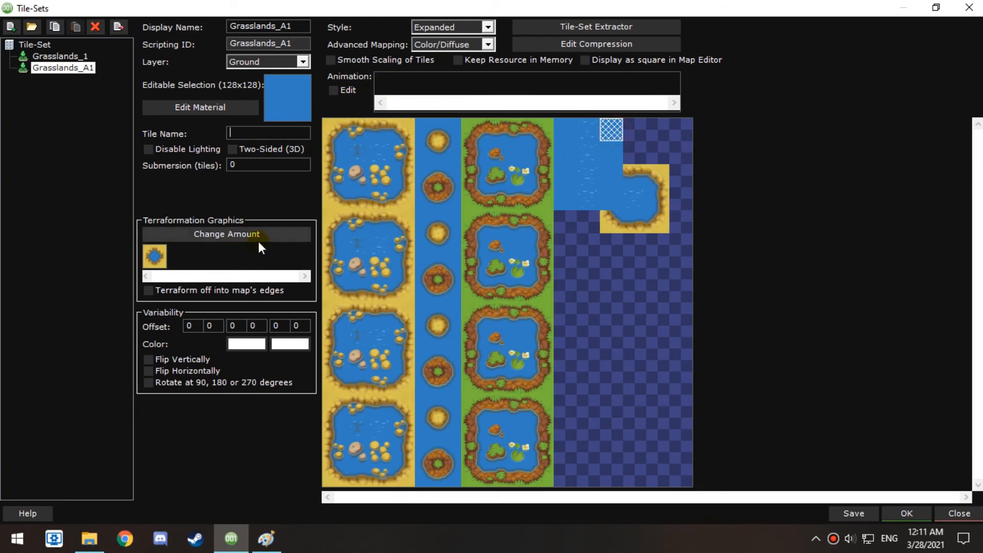
{"action": "left_click", "coordinate": [348, 92]}
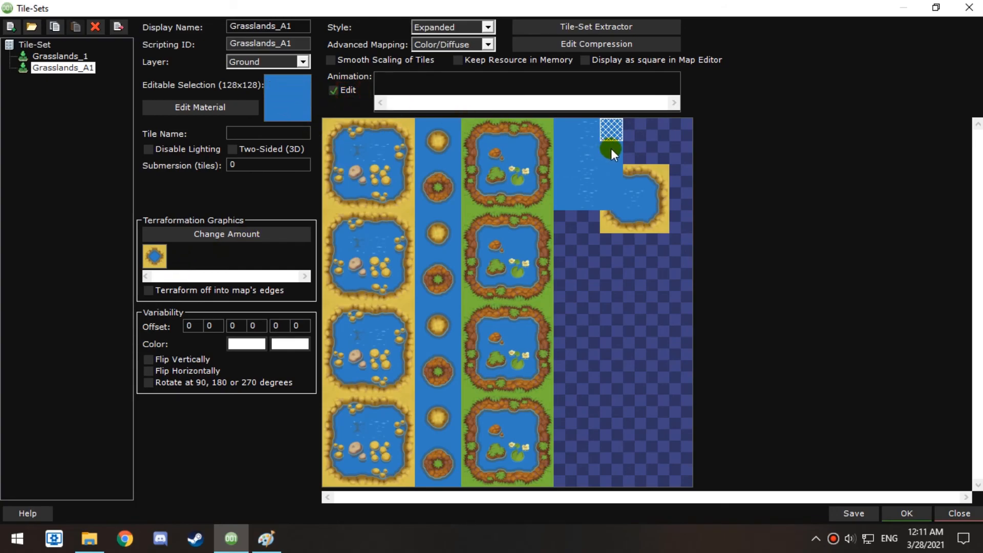
{"action": "left_click", "coordinate": [610, 168]}
{"action": "left_click", "coordinate": [604, 201]}
{"action": "left_click", "coordinate": [604, 200]}
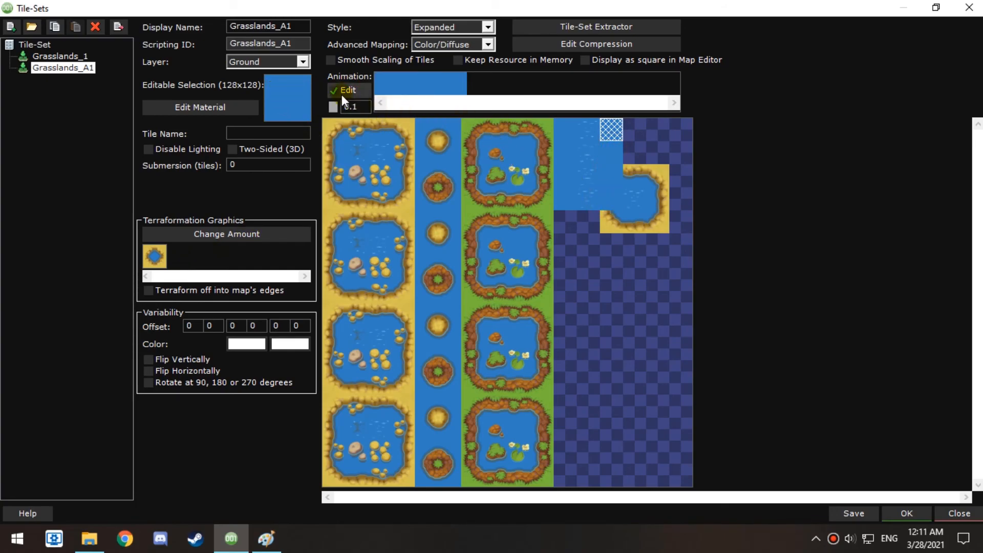
Set the frame time of the top tile's water animation to 0.3
{"action": "left_click_drag", "start_coordinate": [364, 106], "coordinate": [313, 114]}
{"action": "key", "text": "BackSpace"}
{"action": "key", "text": "BackSpace"}
{"action": "key", "text": "BackSpace"}
{"action": "type", "text": ".3"}
Try to apply and save the animated tile in the tile-set
{"action": "left_click", "coordinate": [895, 509]}
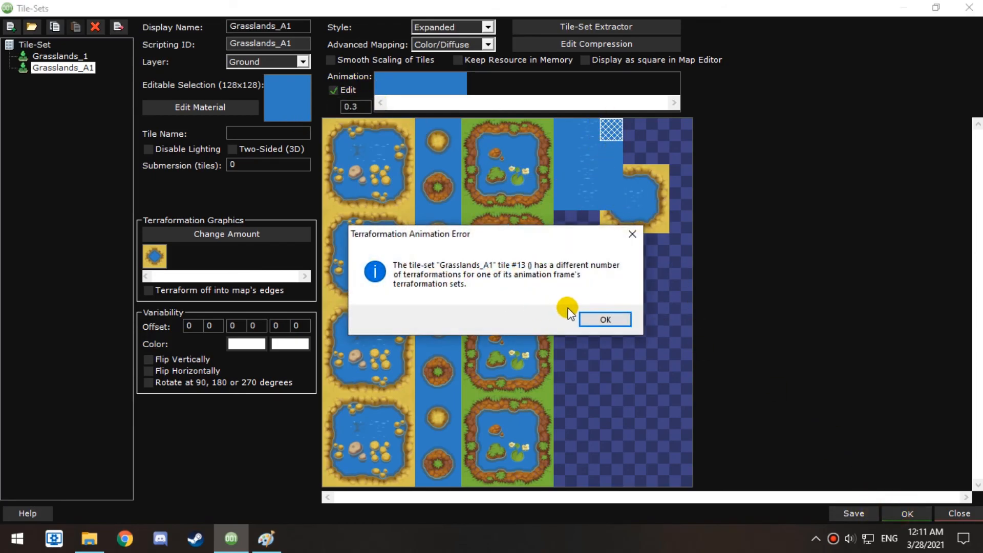
{"action": "left_click", "coordinate": [595, 319]}
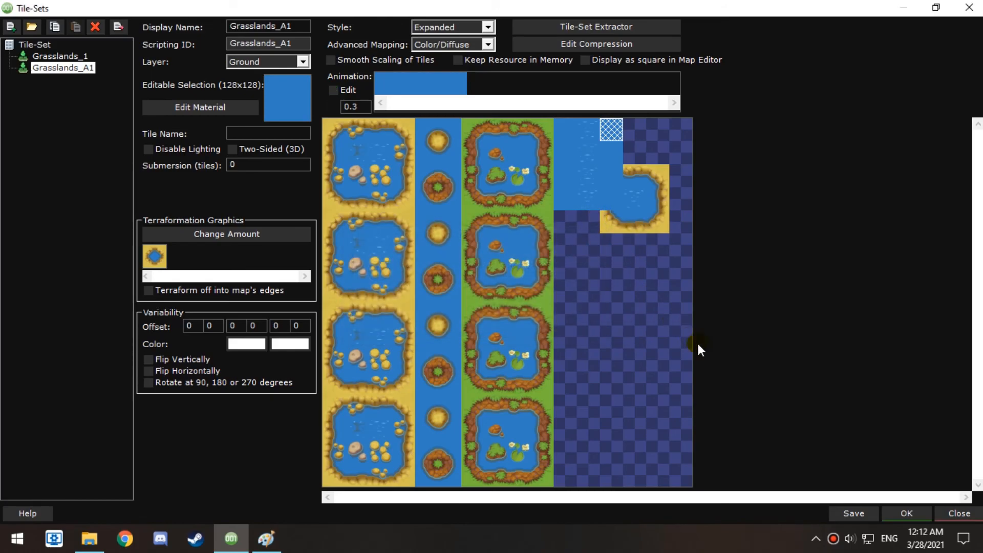
{"action": "left_click", "coordinate": [854, 512]}
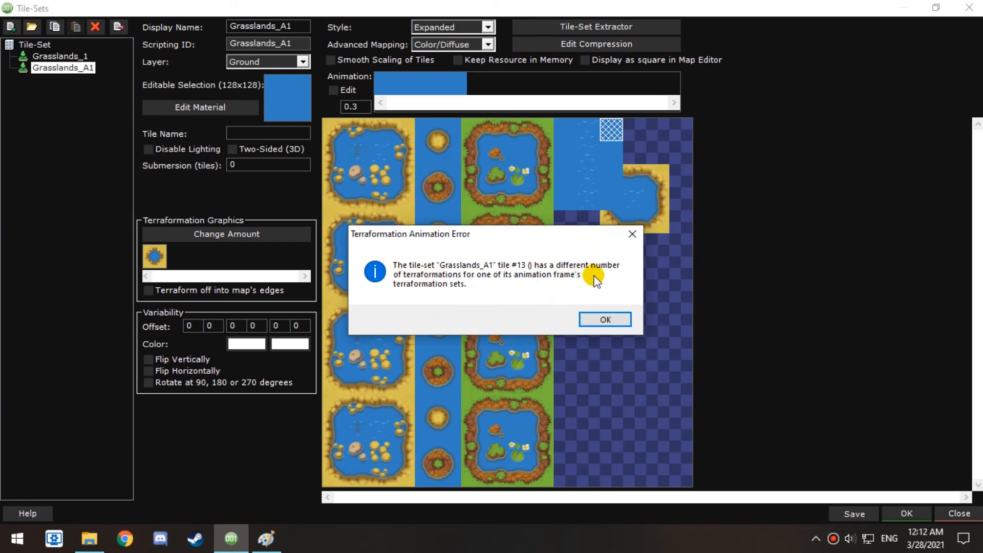
{"action": "left_click", "coordinate": [633, 235]}
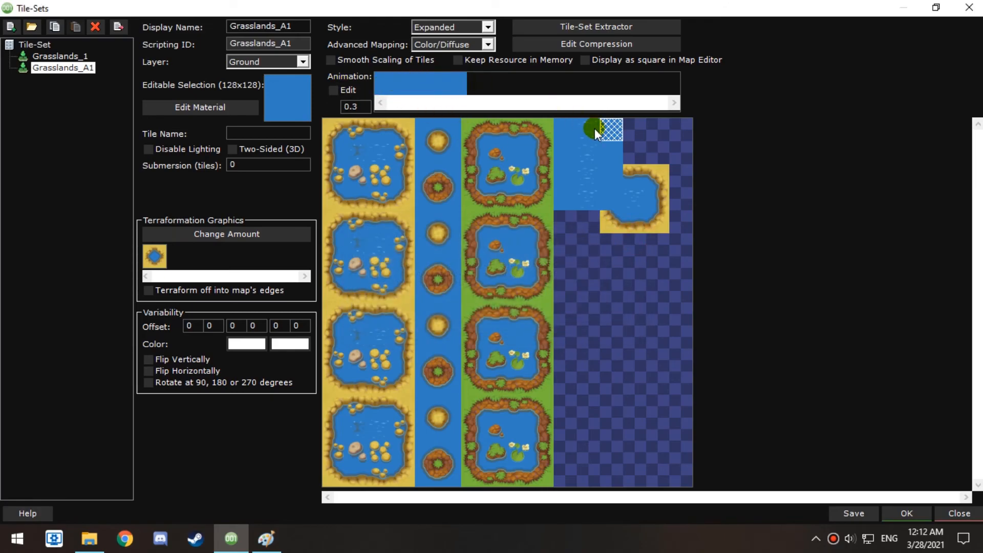
Check each tile of the new plain water column for its terraformation graphic
{"action": "left_click", "coordinate": [606, 153]}
{"action": "left_click", "coordinate": [614, 177]}
{"action": "left_click", "coordinate": [615, 192]}
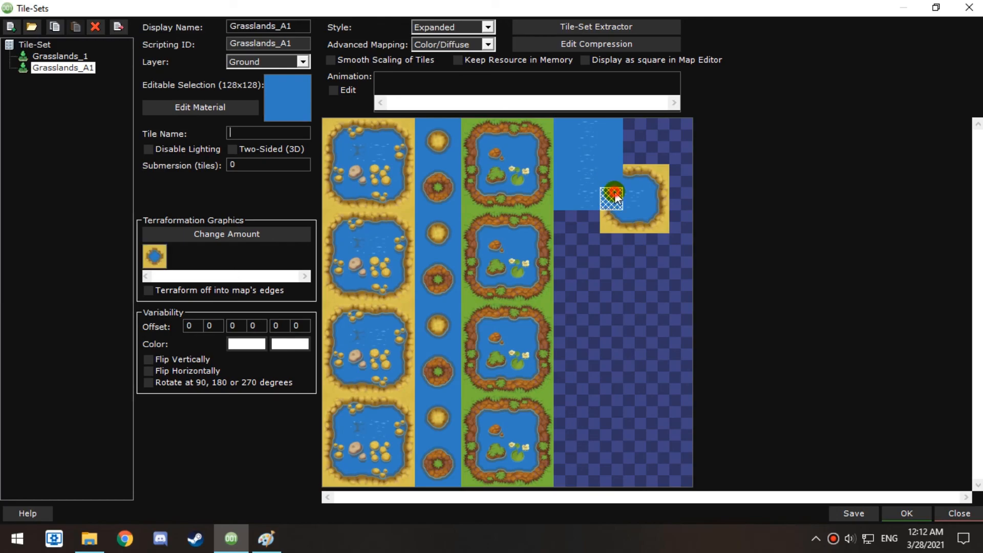
{"action": "left_click", "coordinate": [614, 177]}
{"action": "left_click", "coordinate": [613, 156]}
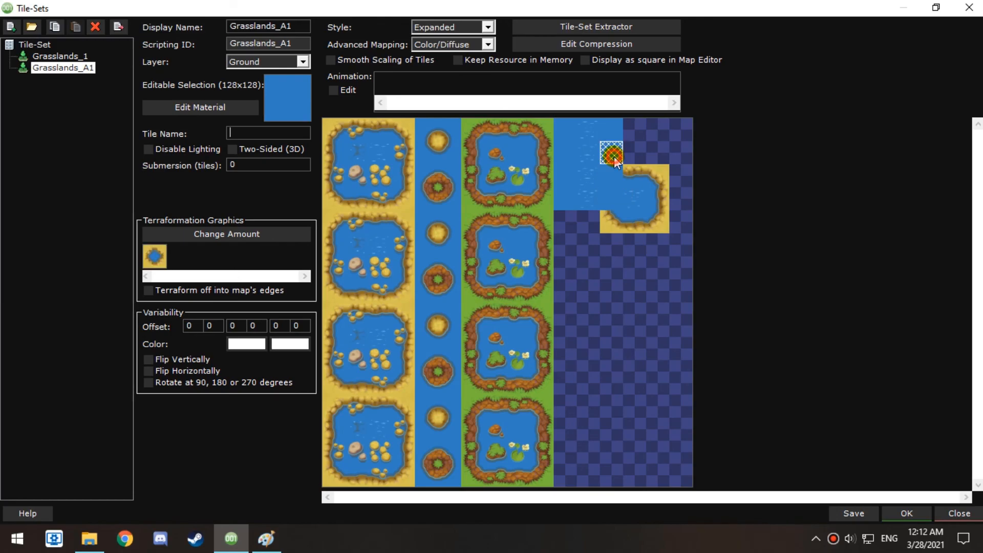
{"action": "left_click", "coordinate": [613, 175]}
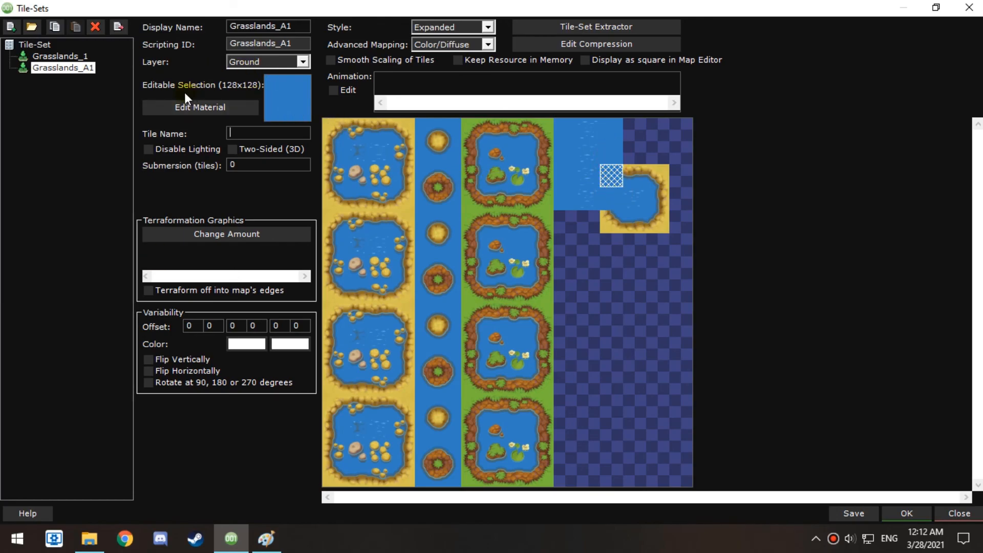
{"action": "left_click", "coordinate": [612, 153]}
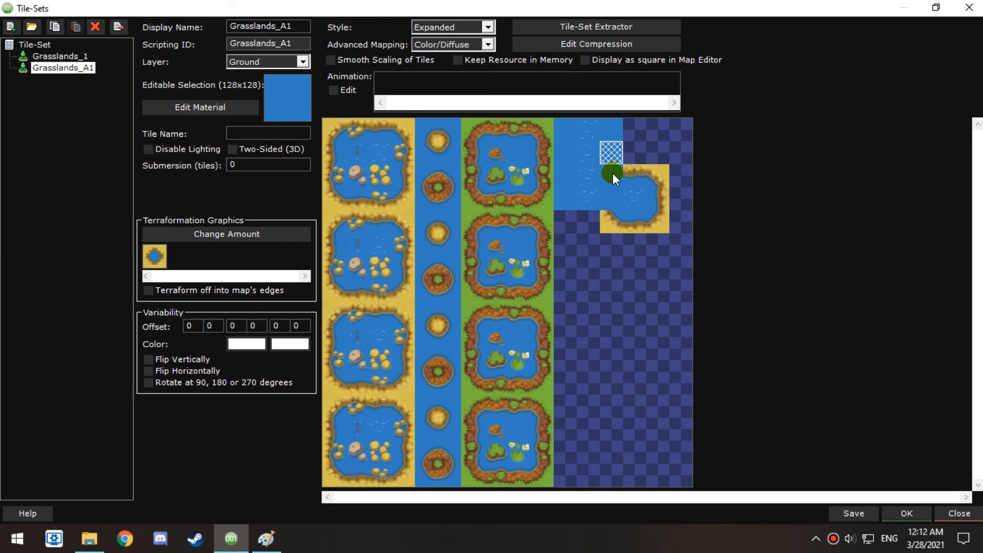
{"action": "left_click", "coordinate": [613, 173]}
{"action": "left_click", "coordinate": [621, 187]}
{"action": "left_click", "coordinate": [609, 174]}
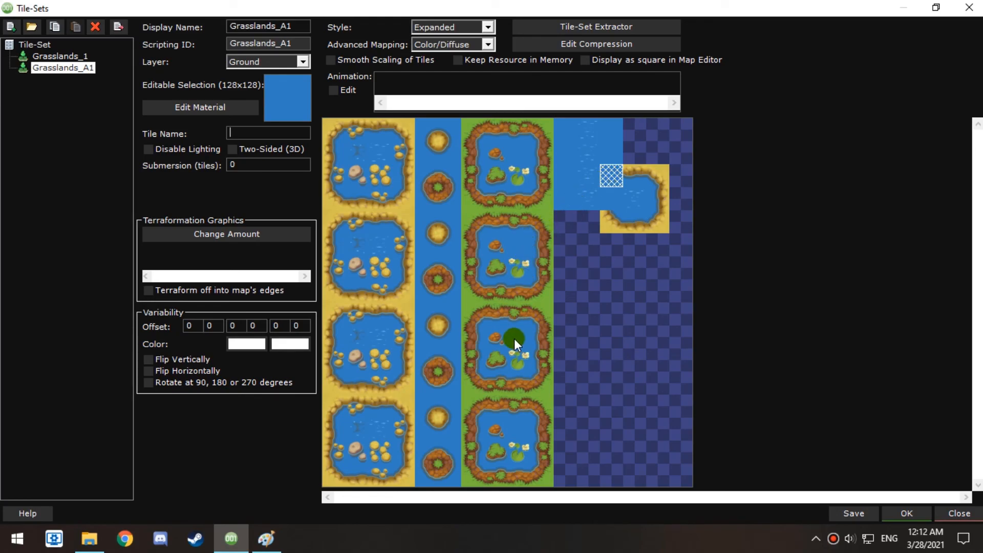
Overwrite the third tile of the plain water column with a copy of the rippled water tile beside it, including its terraformation graphic
{"action": "left_click", "coordinate": [517, 338]}
{"action": "left_click", "coordinate": [607, 175]}
{"action": "right_click", "coordinate": [589, 174]}
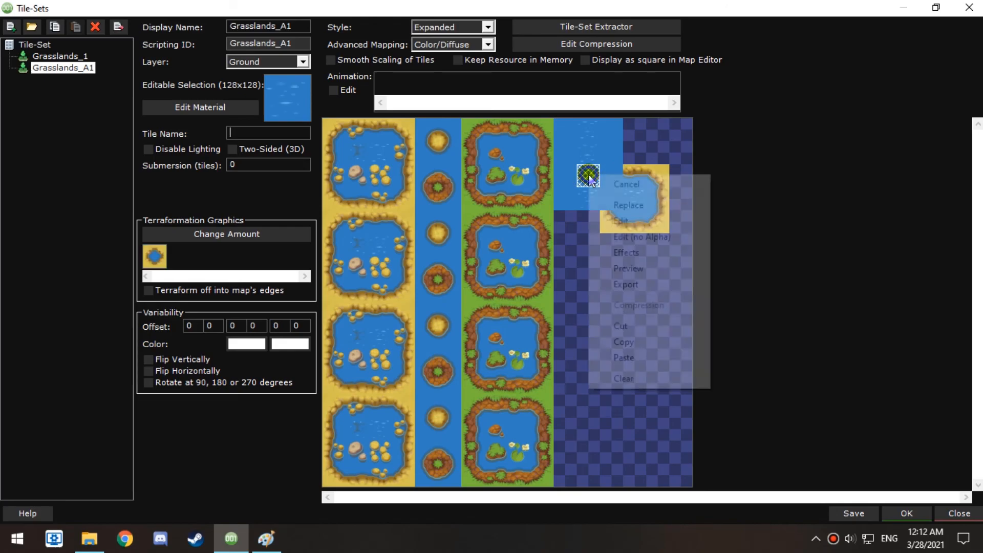
{"action": "left_click", "coordinate": [629, 347]}
{"action": "right_click", "coordinate": [610, 178]}
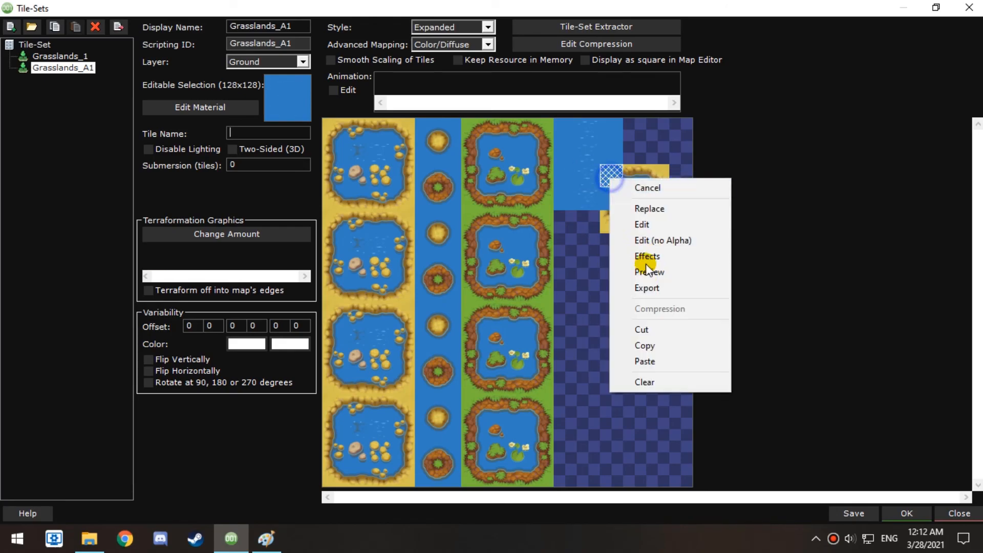
{"action": "left_click", "coordinate": [642, 361]}
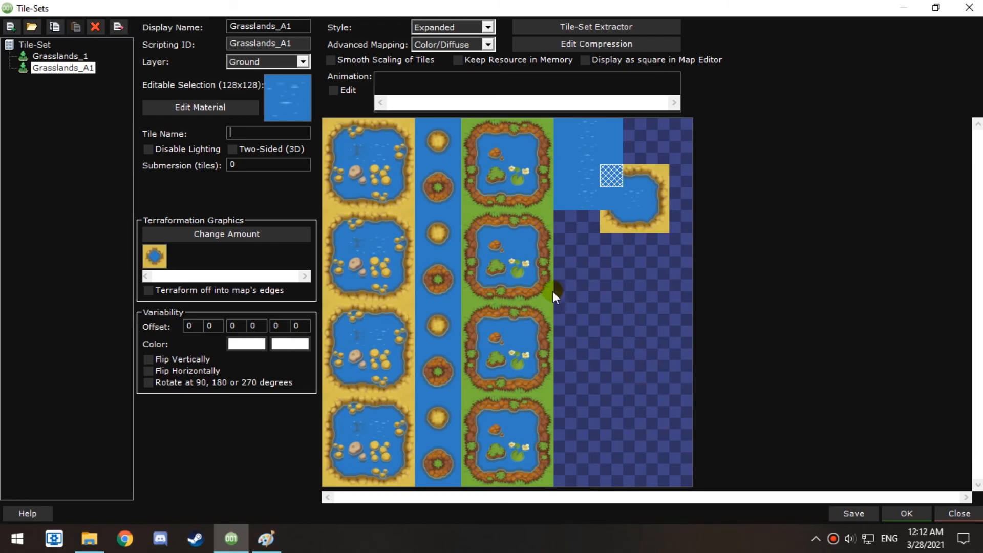
Replace that third tile's image with plain water copied from inside a green-edged pond and apply the tile-set changes
{"action": "right_click", "coordinate": [515, 328]}
{"action": "left_click", "coordinate": [560, 286]}
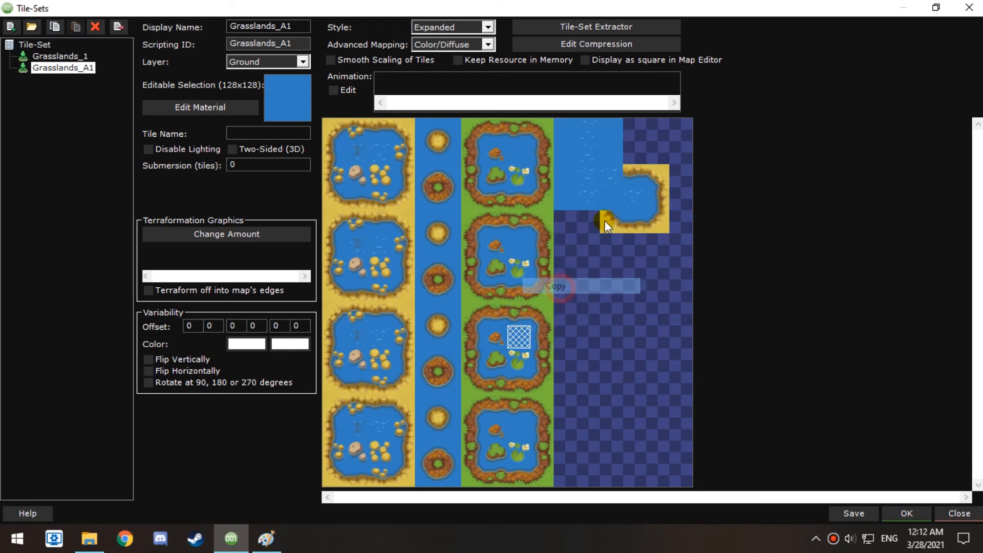
{"action": "left_click", "coordinate": [613, 171]}
{"action": "right_click", "coordinate": [284, 92]}
{"action": "left_click", "coordinate": [338, 279]}
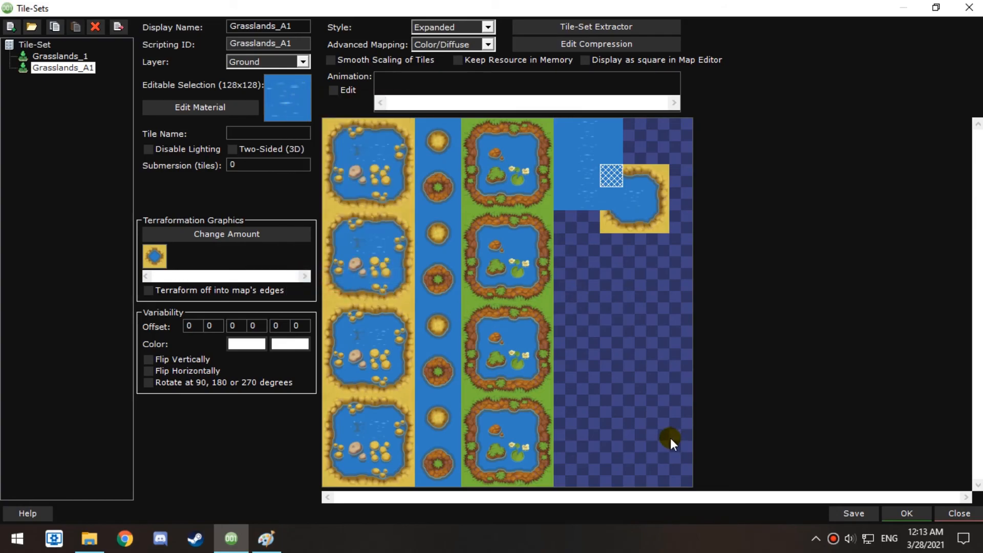
{"action": "left_click", "coordinate": [606, 125]}
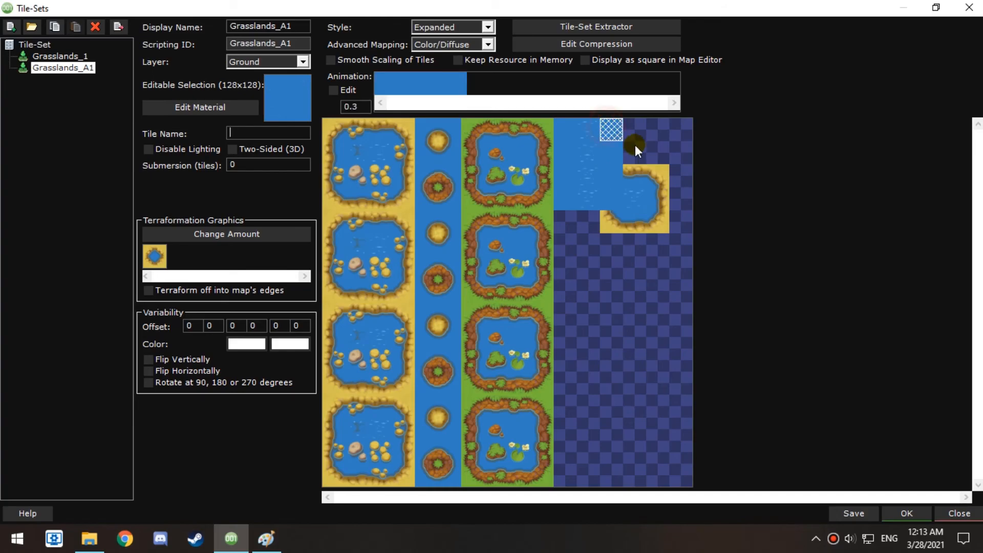
{"action": "left_click", "coordinate": [896, 509]}
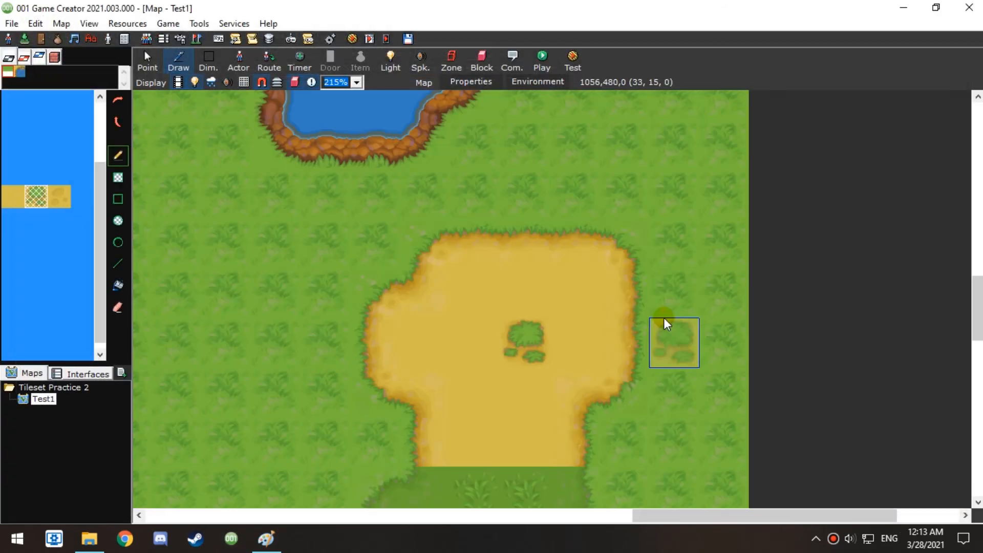
Paint the rippled water tile over the two ponds in the Test1 map's sand area, merging them into one large pond
{"action": "middle_click_drag", "start_coordinate": [449, 323], "coordinate": [591, 260]}
{"action": "left_click", "coordinate": [20, 78]}
{"action": "left_click_drag", "start_coordinate": [97, 145], "coordinate": [100, 255]}
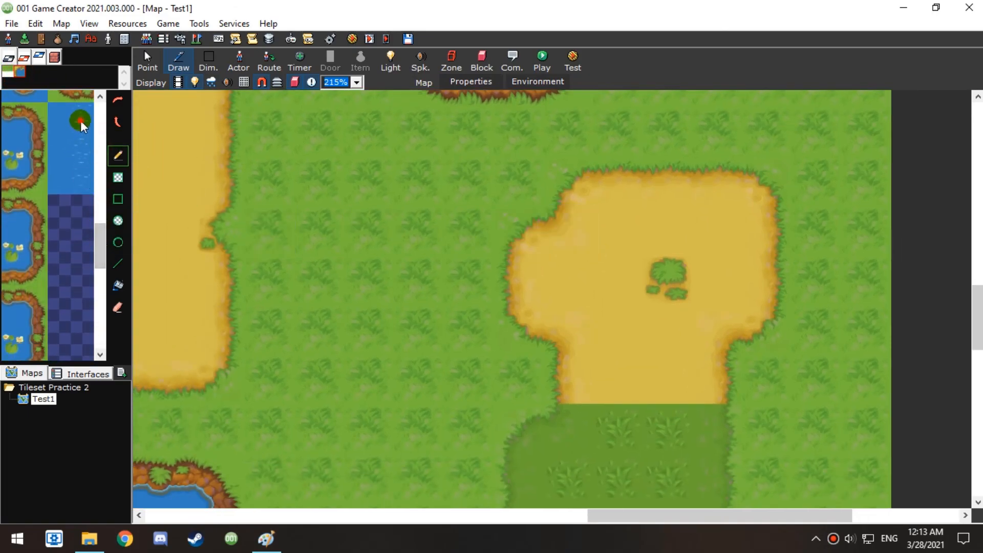
{"action": "left_click", "coordinate": [82, 115]}
{"action": "middle_click_drag", "start_coordinate": [474, 276], "coordinate": [524, 274]}
{"action": "scroll", "coordinate": [523, 269], "scroll_direction": "down", "scroll_amount": 2}
{"action": "middle_click_drag", "start_coordinate": [524, 320], "coordinate": [862, 340]}
{"action": "middle_click_drag", "start_coordinate": [551, 241], "coordinate": [699, 300]}
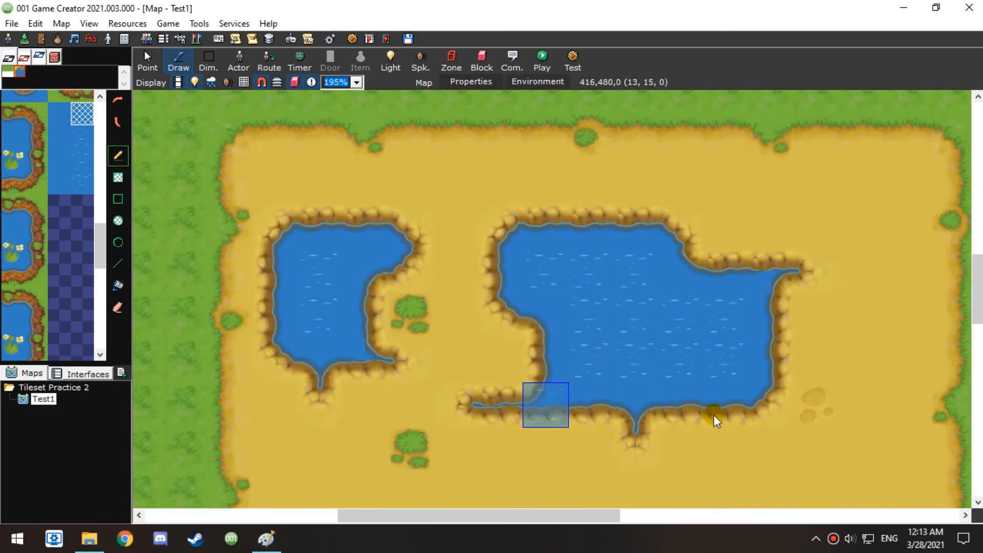
{"action": "middle_click_drag", "start_coordinate": [584, 261], "coordinate": [584, 256]}
{"action": "mouse_move", "coordinate": [634, 256]}
{"action": "left_mouse_down"}
{"action": "mouse_move", "coordinate": [397, 222]}
{"action": "mouse_move", "coordinate": [715, 351]}
{"action": "mouse_move", "coordinate": [318, 304]}
{"action": "mouse_move", "coordinate": [331, 379]}
{"action": "mouse_move", "coordinate": [789, 259]}
{"action": "mouse_move", "coordinate": [801, 395]}
{"action": "mouse_move", "coordinate": [309, 428]}
{"action": "mouse_move", "coordinate": [625, 417]}
{"action": "mouse_move", "coordinate": [673, 432]}
{"action": "mouse_move", "coordinate": [824, 423]}
{"action": "mouse_move", "coordinate": [836, 257]}
{"action": "mouse_move", "coordinate": [832, 241]}
{"action": "mouse_move", "coordinate": [809, 241]}
{"action": "left_mouse_up"}
Place a single top tile of the plain water column in the middle of the large pond
{"action": "left_click_drag", "start_coordinate": [96, 246], "coordinate": [97, 305]}
{"action": "left_click", "coordinate": [12, 149]}
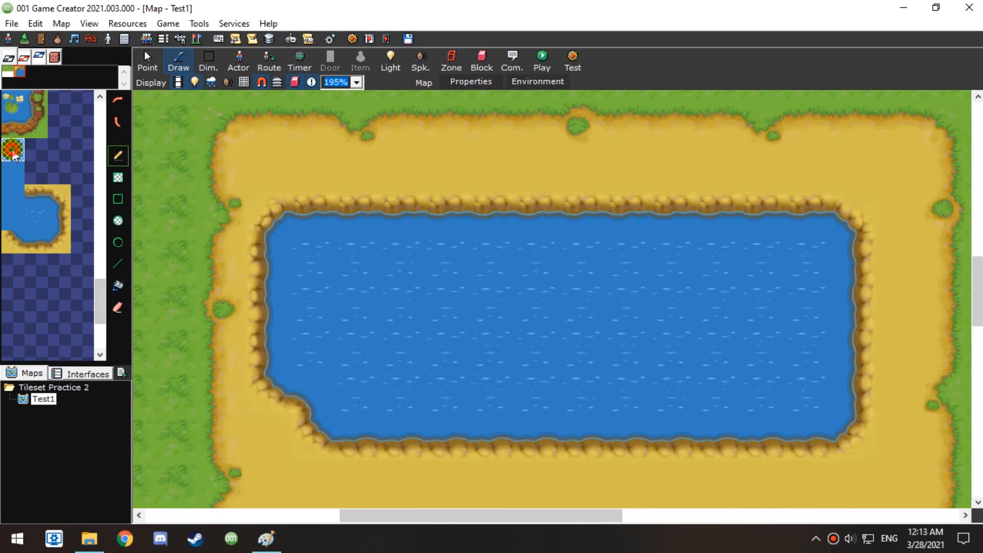
{"action": "left_click", "coordinate": [570, 307]}
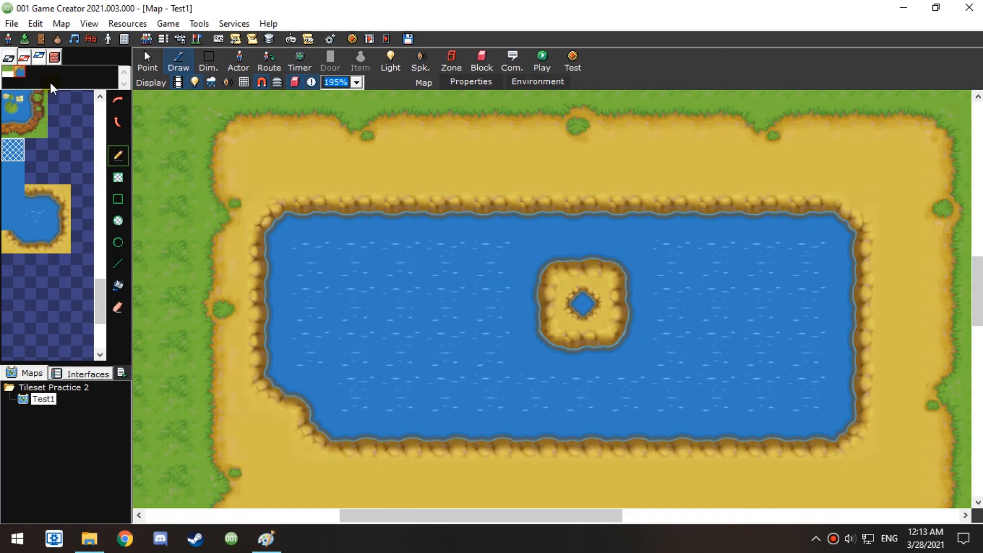
Reopen the Grasslands_A1 tile-set for editing in a maximized tile-set window
{"action": "left_click", "coordinate": [28, 34]}
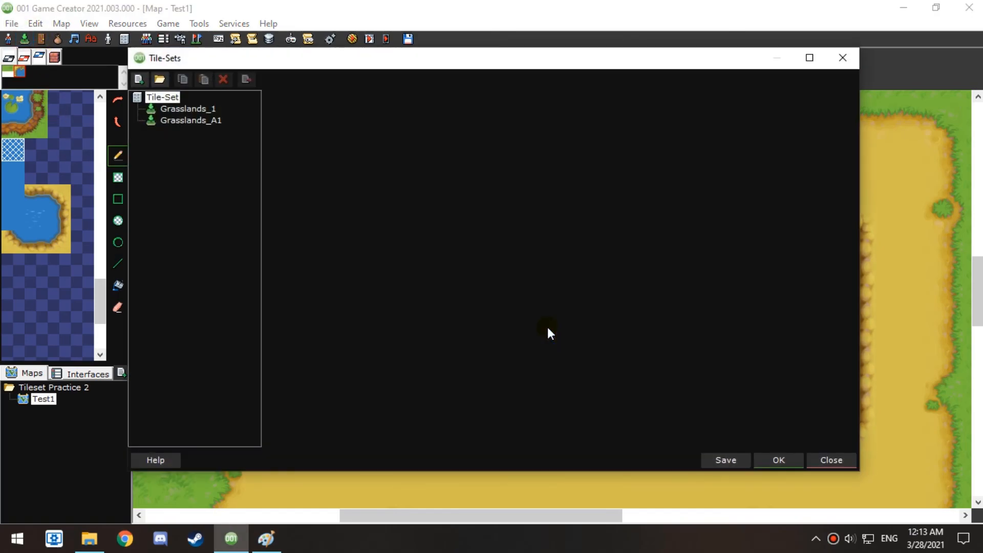
{"action": "left_click", "coordinate": [207, 120]}
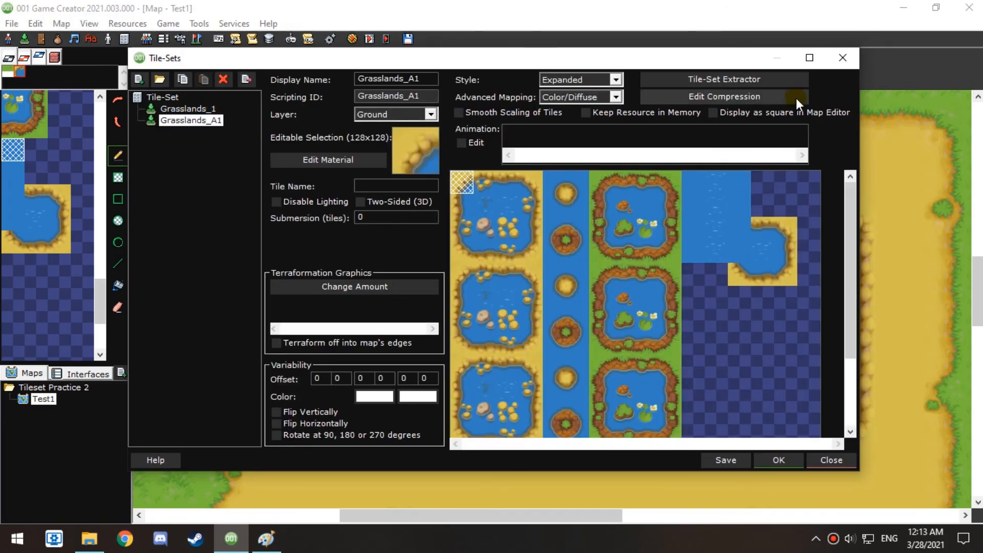
{"action": "left_click", "coordinate": [808, 58]}
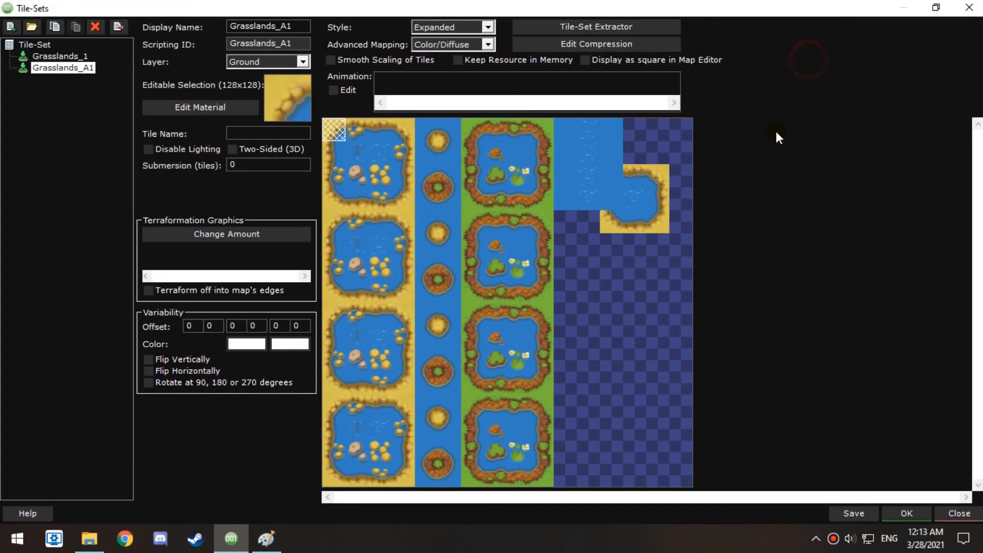
Examine the rocky edge tiles of the first sand pond and the four tiles of the plain water column
{"action": "left_click", "coordinate": [356, 131]}
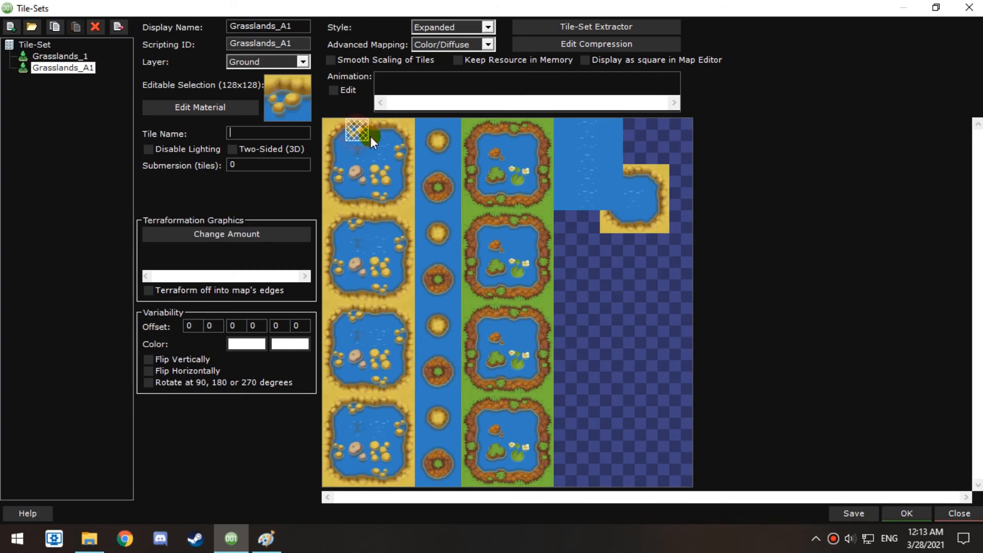
{"action": "left_click", "coordinate": [406, 152]}
{"action": "left_click", "coordinate": [381, 197]}
{"action": "left_click", "coordinate": [337, 177]}
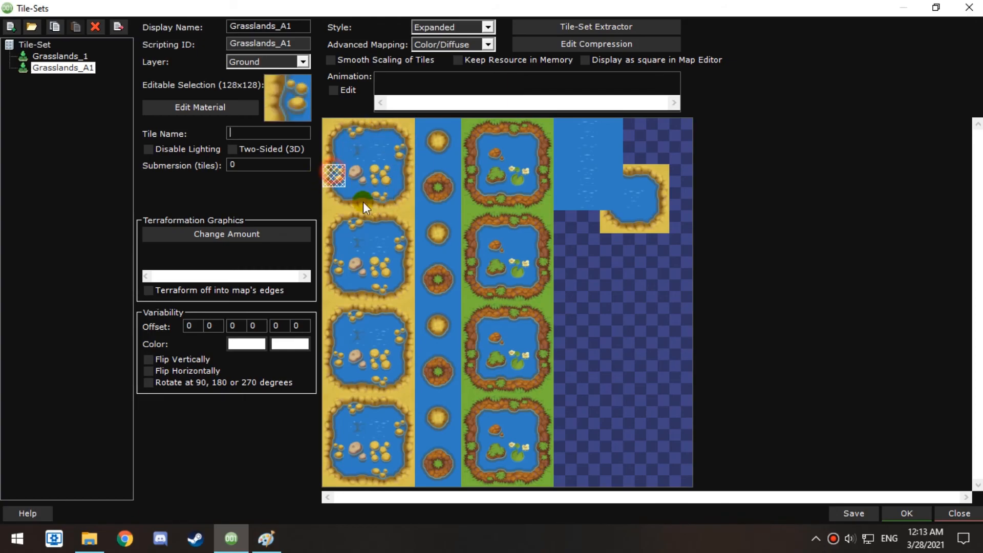
{"action": "left_click", "coordinate": [615, 124]}
{"action": "left_click", "coordinate": [610, 152]}
{"action": "left_click", "coordinate": [611, 176]}
{"action": "left_click", "coordinate": [610, 200]}
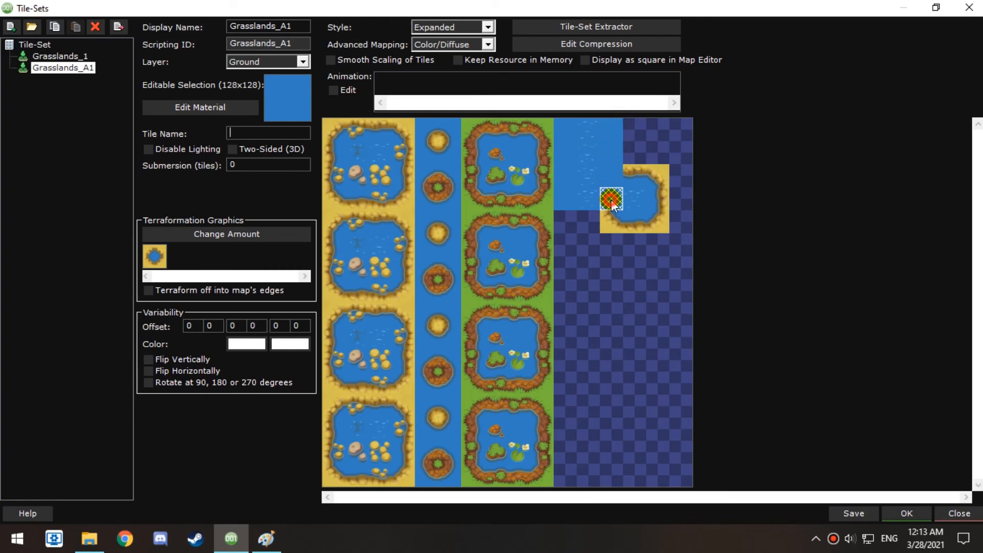
Copy the first sand pond's rocky right-edge tile into the right edge of the top plain water tile's concave terraformation
{"action": "left_click", "coordinate": [407, 154]}
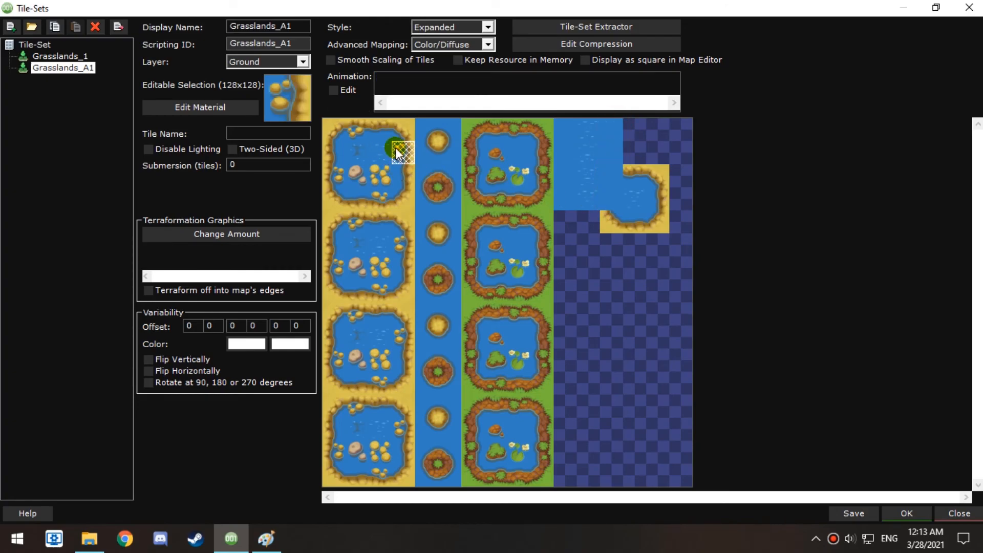
{"action": "right_click", "coordinate": [405, 151]}
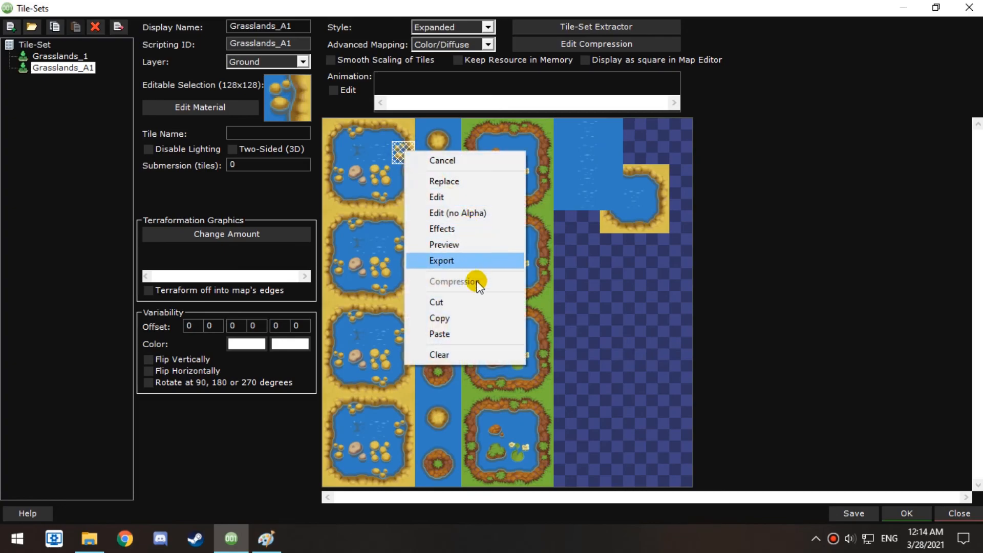
{"action": "left_click", "coordinate": [450, 313]}
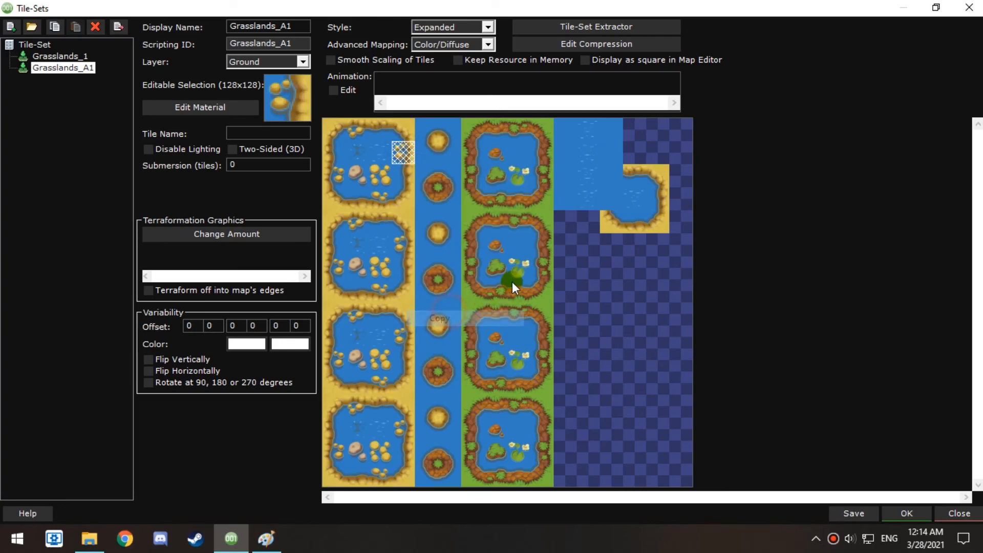
{"action": "left_click", "coordinate": [609, 131]}
{"action": "left_click", "coordinate": [156, 257]}
{"action": "right_click", "coordinate": [379, 218]}
{"action": "left_click", "coordinate": [426, 400]}
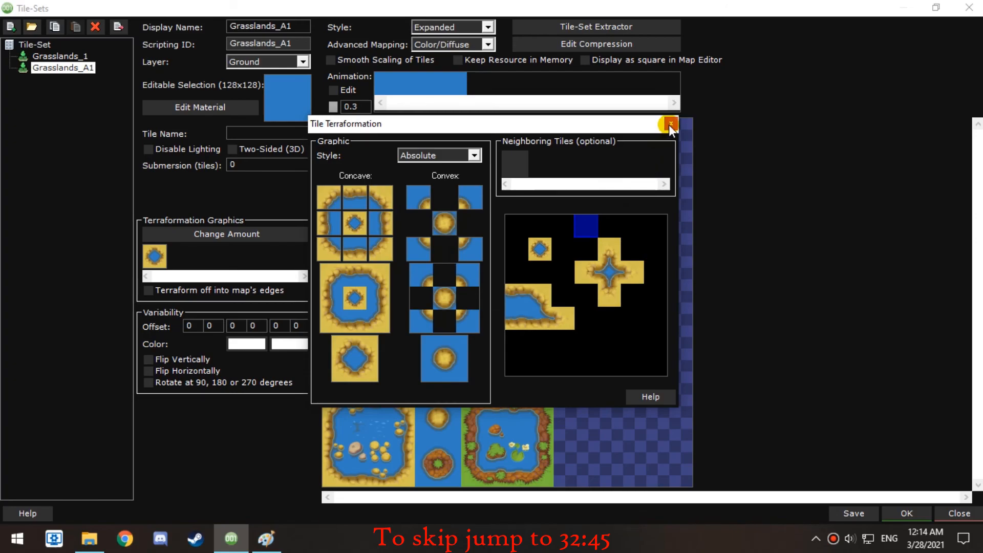
{"action": "left_click", "coordinate": [668, 124]}
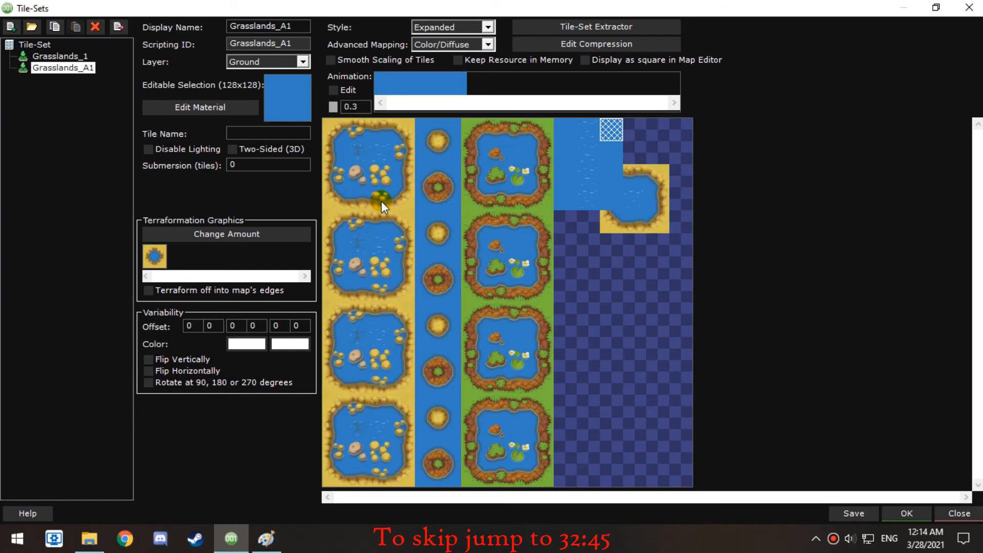
Copy the first sand pond's rocky bottom-edge tile into the bottom edge of the top plain water tile's concave terraformation and save
{"action": "left_click", "coordinate": [377, 195]}
{"action": "right_click", "coordinate": [371, 189]}
{"action": "left_click", "coordinate": [404, 355]}
{"action": "left_click", "coordinate": [607, 134]}
{"action": "left_click", "coordinate": [156, 256]}
{"action": "right_click", "coordinate": [351, 251]}
{"action": "left_click", "coordinate": [401, 434]}
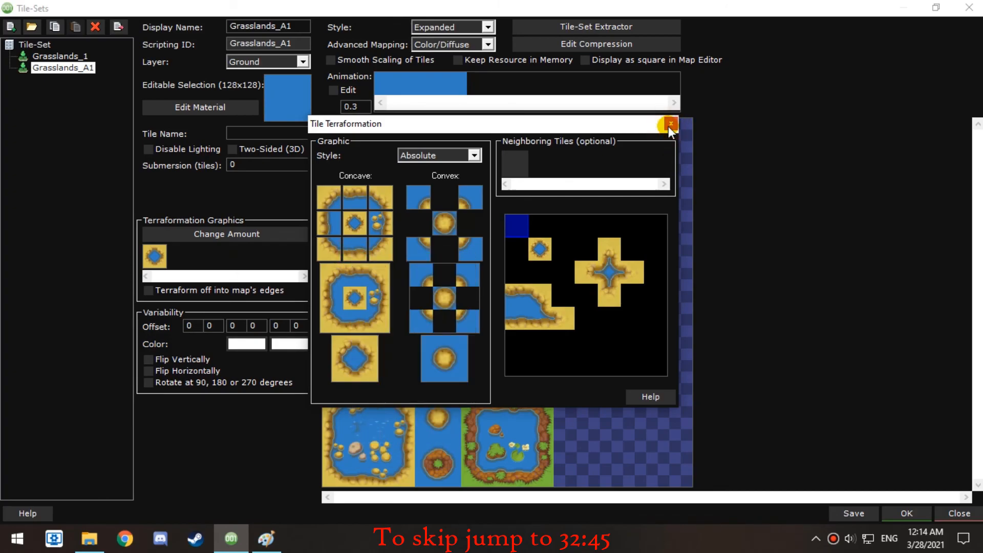
{"action": "left_click", "coordinate": [670, 125]}
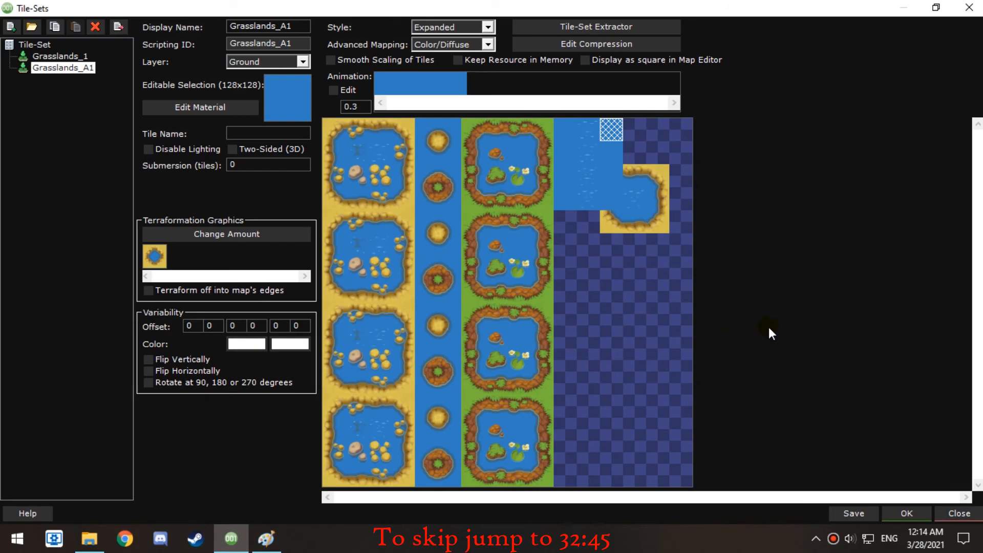
{"action": "left_click", "coordinate": [853, 516]}
Copy the first sand pond's rocky left-edge tile into the left edge of the top plain water tile's concave terraformation and save
{"action": "left_click", "coordinate": [335, 174]}
{"action": "right_click", "coordinate": [332, 171]}
{"action": "left_click", "coordinate": [391, 343]}
{"action": "left_click", "coordinate": [610, 131]}
{"action": "left_click", "coordinate": [155, 256]}
{"action": "right_click", "coordinate": [328, 223]}
{"action": "left_click", "coordinate": [374, 405]}
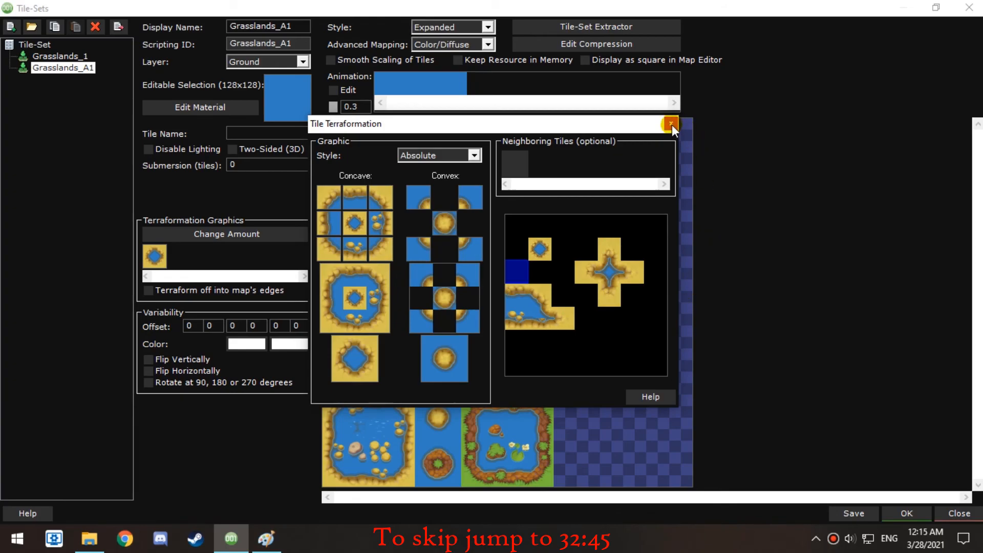
{"action": "left_click", "coordinate": [671, 124]}
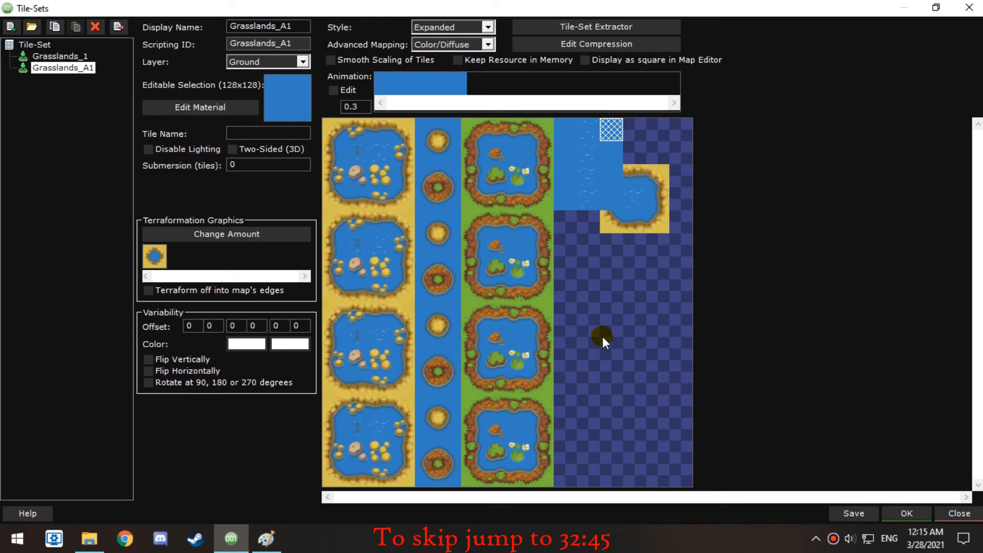
{"action": "key", "text": "ctrl+s"}
{"action": "left_click", "coordinate": [550, 320]}
Copy the first sand pond's rocky top-edge tile into the top edge of the top plain water tile's concave terraformation and save
{"action": "right_click", "coordinate": [342, 126]}
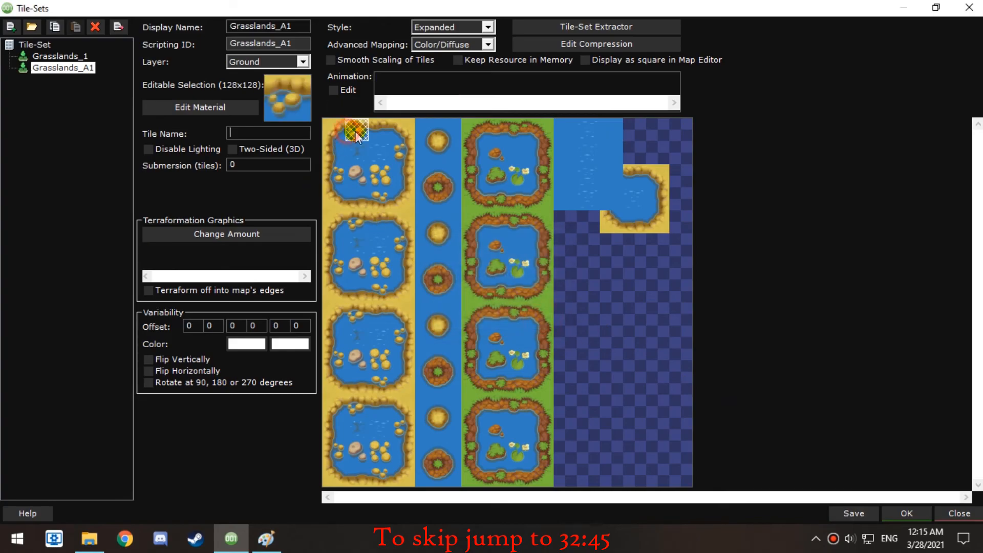
{"action": "left_click", "coordinate": [402, 302]}
{"action": "double_click", "coordinate": [154, 256]}
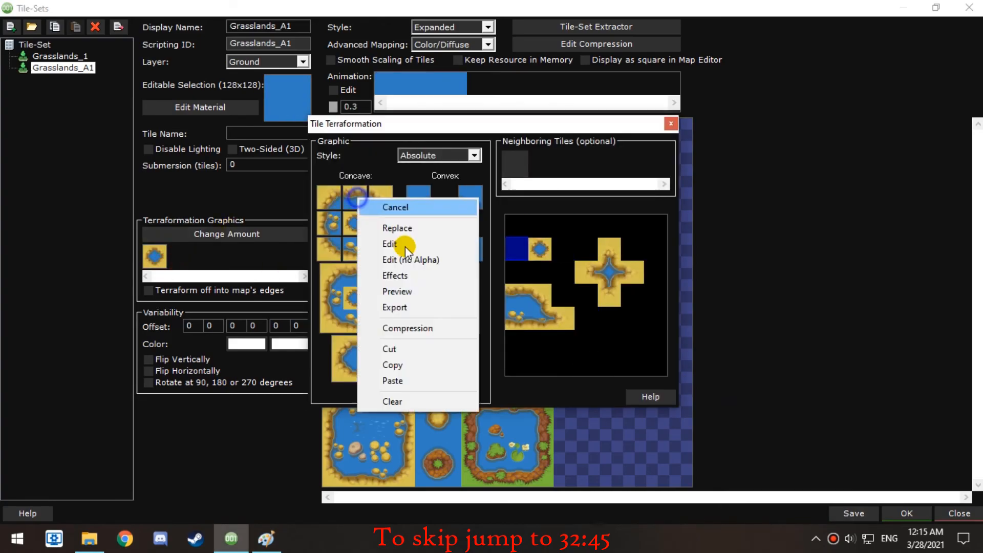
{"action": "left_click", "coordinate": [671, 123]}
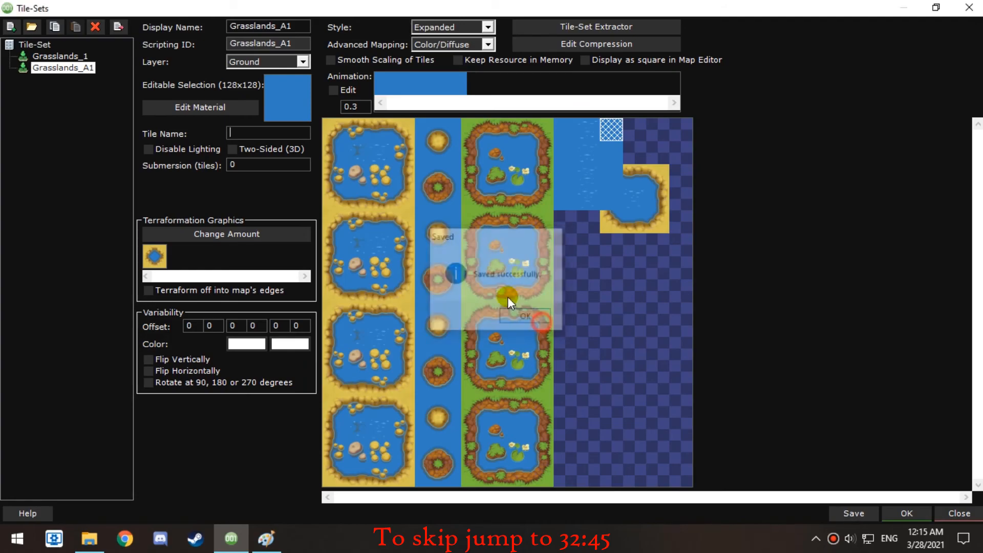
{"action": "left_click", "coordinate": [540, 322]}
Copy the second sand pond's rocky right-edge tile into the right edge of the second plain water tile's concave terraformation
{"action": "right_click", "coordinate": [399, 240]}
{"action": "left_click", "coordinate": [468, 408]}
{"action": "left_click", "coordinate": [598, 155]}
{"action": "left_click", "coordinate": [158, 255]}
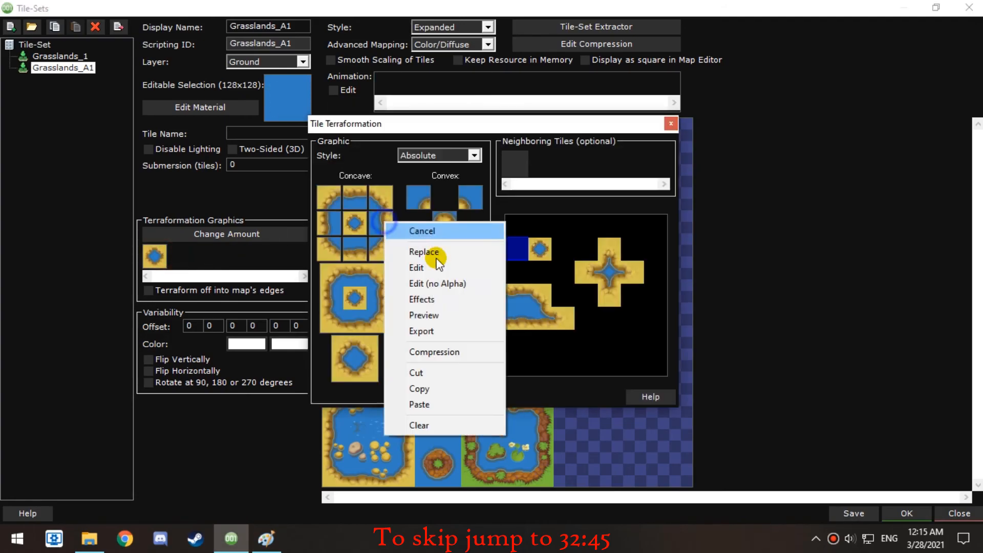
{"action": "left_click", "coordinate": [669, 125]}
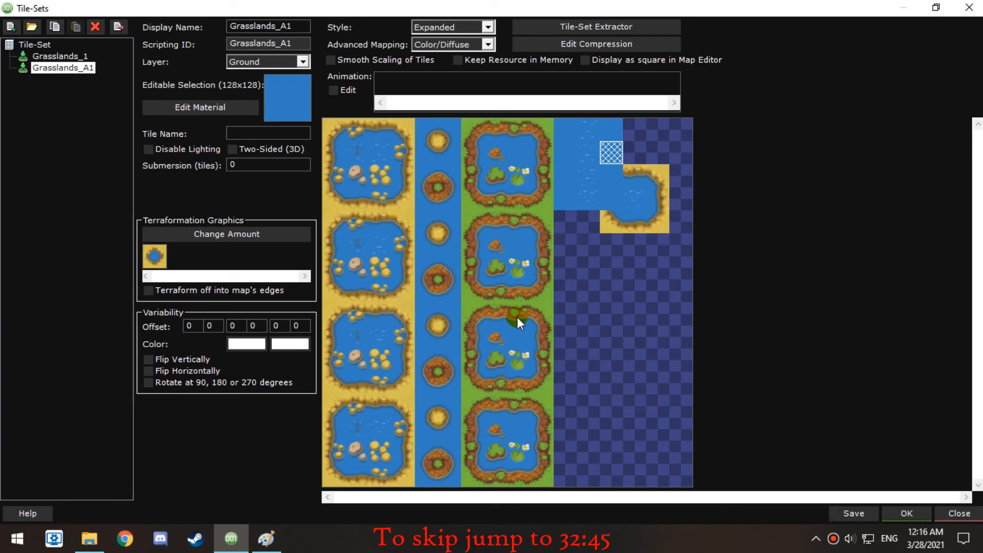
Copy the second sand pond's rocky top-edge tile into the top edge of the second plain water tile's concave terraformation
{"action": "left_click", "coordinate": [358, 223]}
{"action": "left_click", "coordinate": [594, 161]}
{"action": "left_click", "coordinate": [150, 260]}
{"action": "right_click", "coordinate": [354, 195]}
{"action": "left_click", "coordinate": [429, 373]}
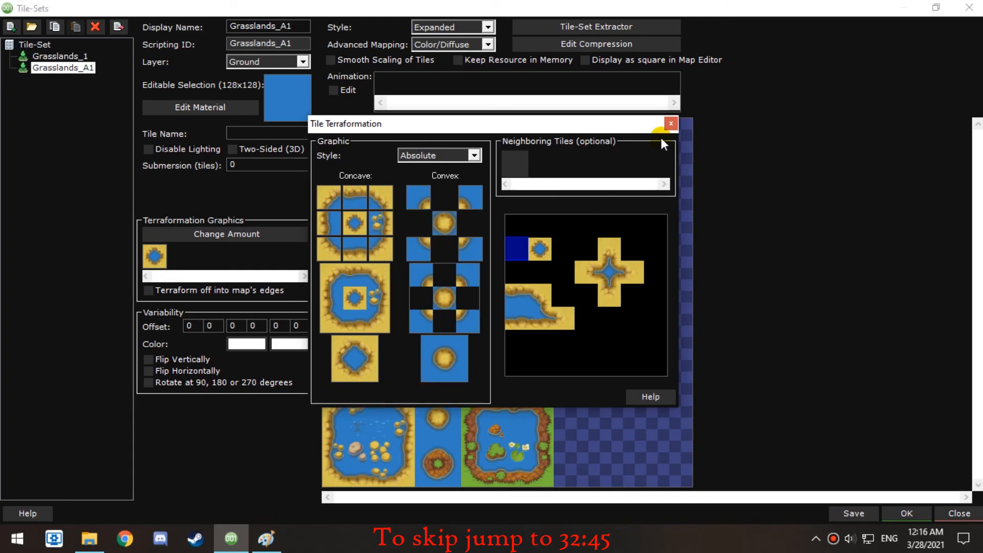
{"action": "left_click", "coordinate": [669, 124]}
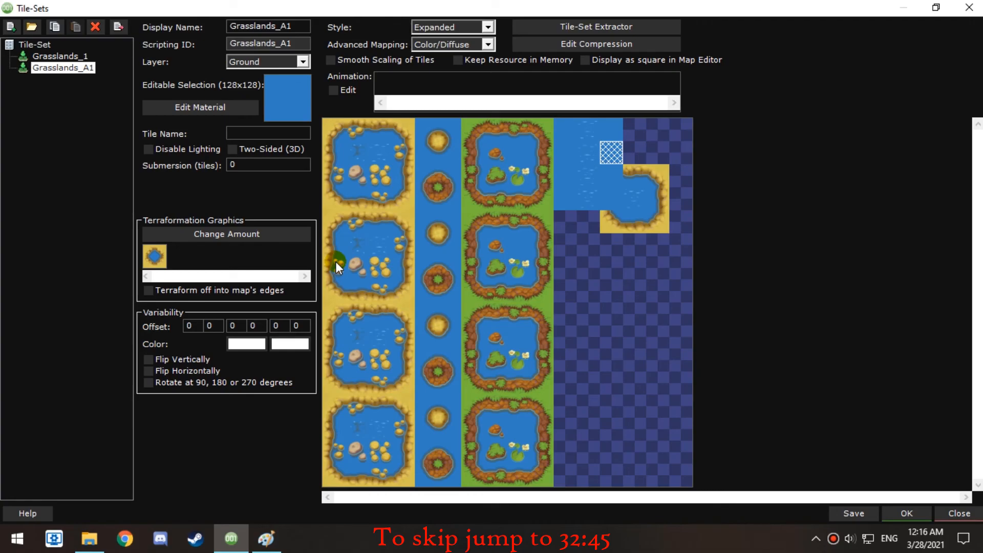
Copy the second sand pond's rocky left-edge tile into the left edge of the second plain water tile's concave terraformation
{"action": "left_click", "coordinate": [336, 261]}
{"action": "right_click", "coordinate": [335, 261]}
{"action": "left_click", "coordinate": [381, 429]}
{"action": "right_click", "coordinate": [612, 154]}
{"action": "double_click", "coordinate": [613, 155]}
{"action": "right_click", "coordinate": [327, 220]}
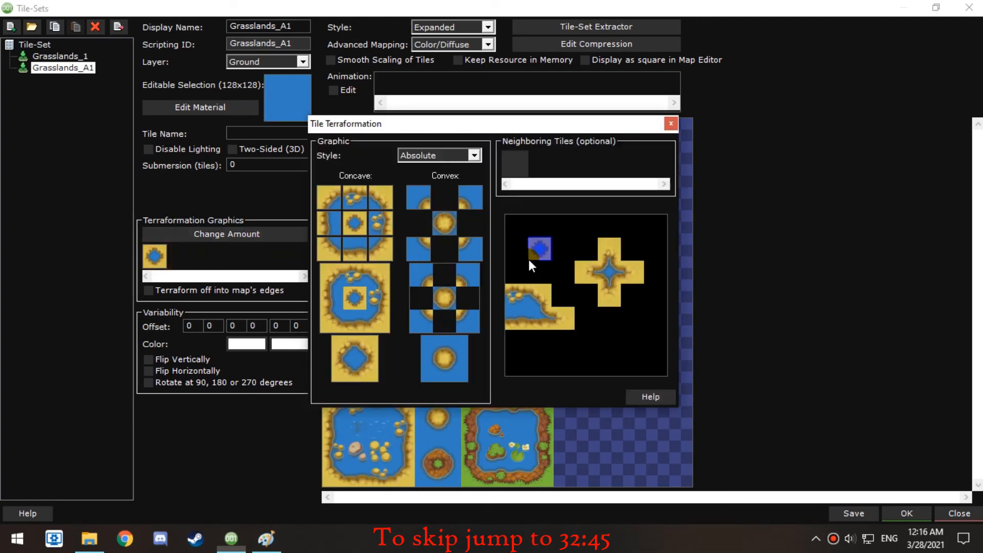
{"action": "left_click", "coordinate": [371, 402]}
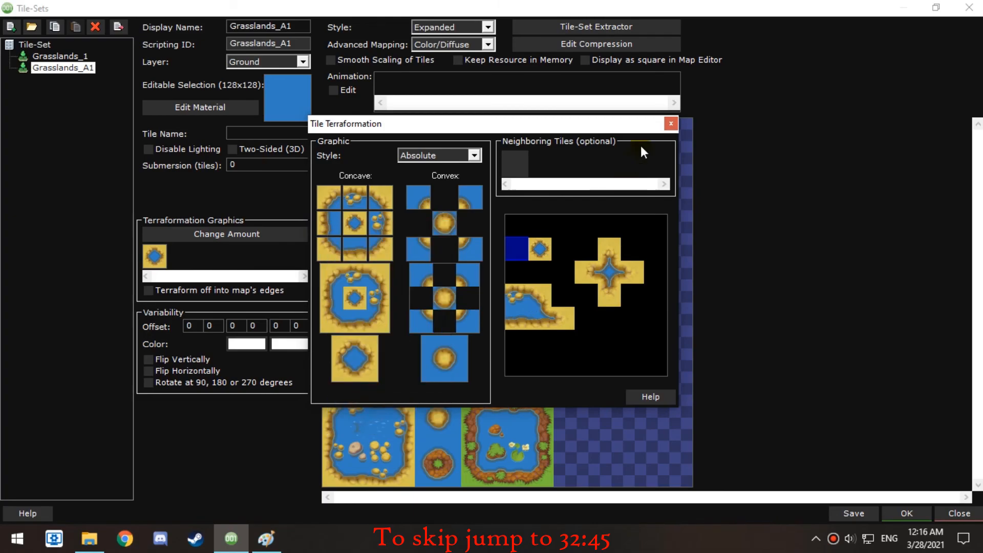
Copy the second sand pond's rocky bottom-edge tile into the bottom edge of the second plain water tile's concave terraformation and save
{"action": "left_click", "coordinate": [670, 124]}
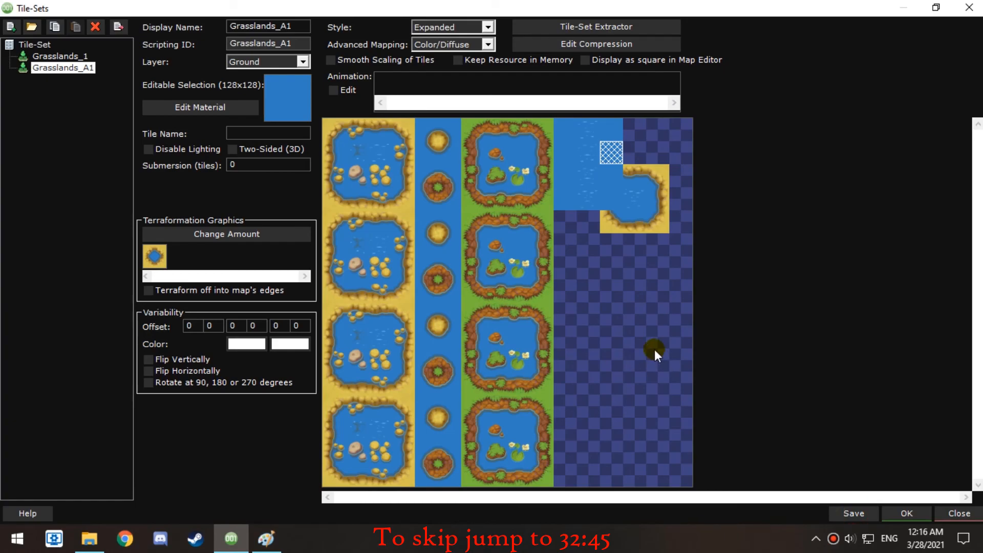
{"action": "key", "text": "ctrl+s"}
{"action": "left_click", "coordinate": [520, 318]}
{"action": "right_click", "coordinate": [377, 287]}
{"action": "left_click", "coordinate": [411, 455]}
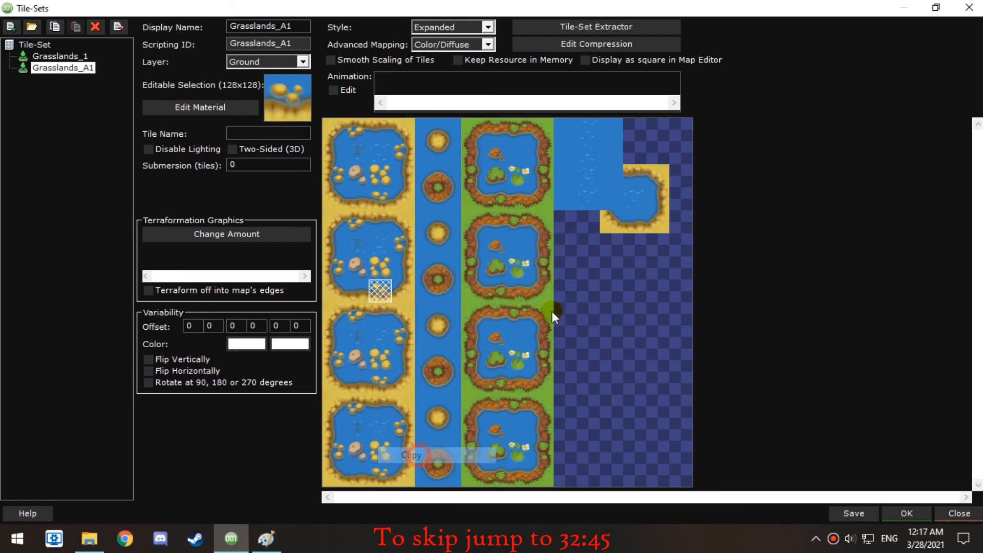
{"action": "left_click", "coordinate": [608, 149]}
{"action": "left_click", "coordinate": [156, 261]}
{"action": "right_click", "coordinate": [357, 246]}
{"action": "left_click", "coordinate": [410, 427]}
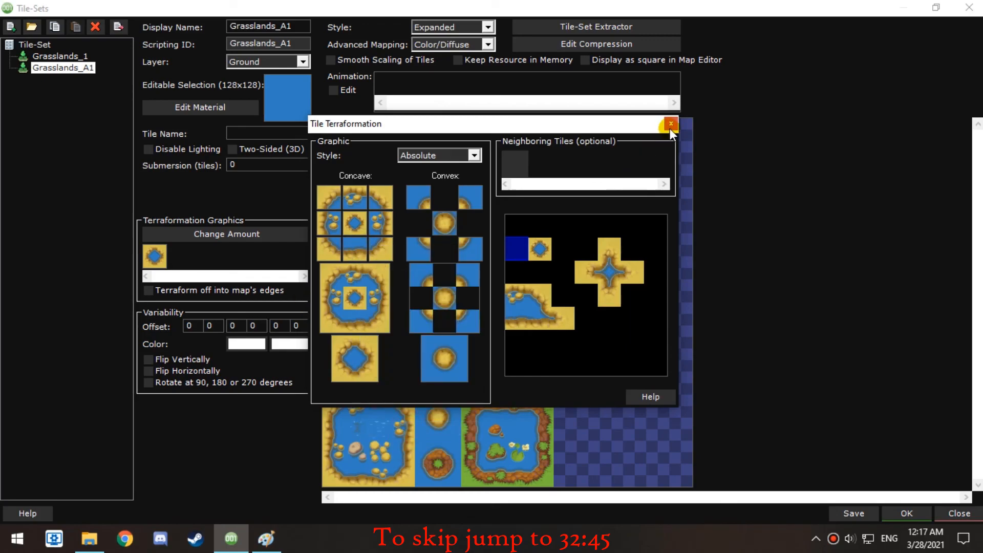
{"action": "left_click", "coordinate": [671, 124]}
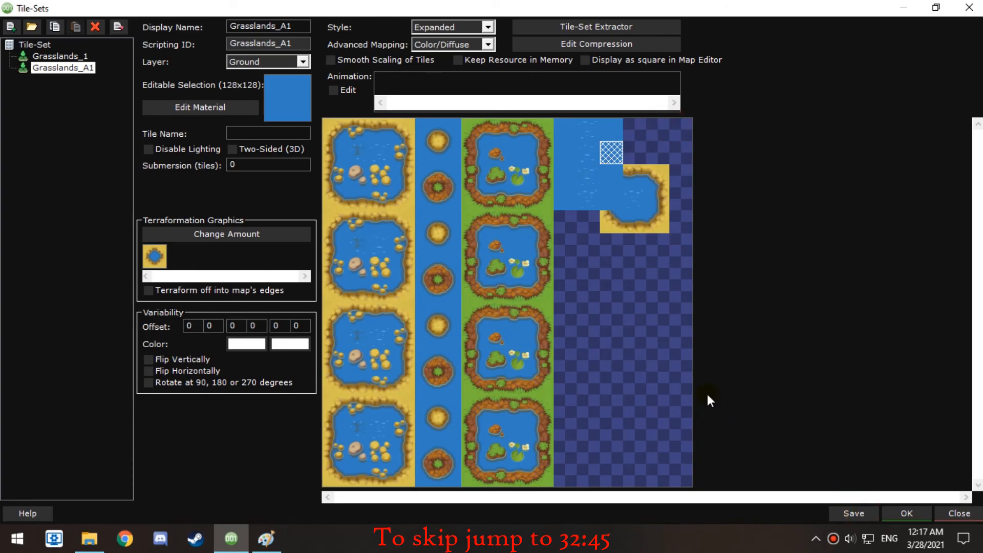
{"action": "left_click", "coordinate": [526, 316]}
Try to copy the third sand pond's rocky top-edge tile into the third plain water tile's concave terraformation
{"action": "right_click", "coordinate": [357, 315]}
{"action": "left_click", "coordinate": [399, 266]}
{"action": "left_click", "coordinate": [608, 177]}
{"action": "left_click", "coordinate": [221, 275]}
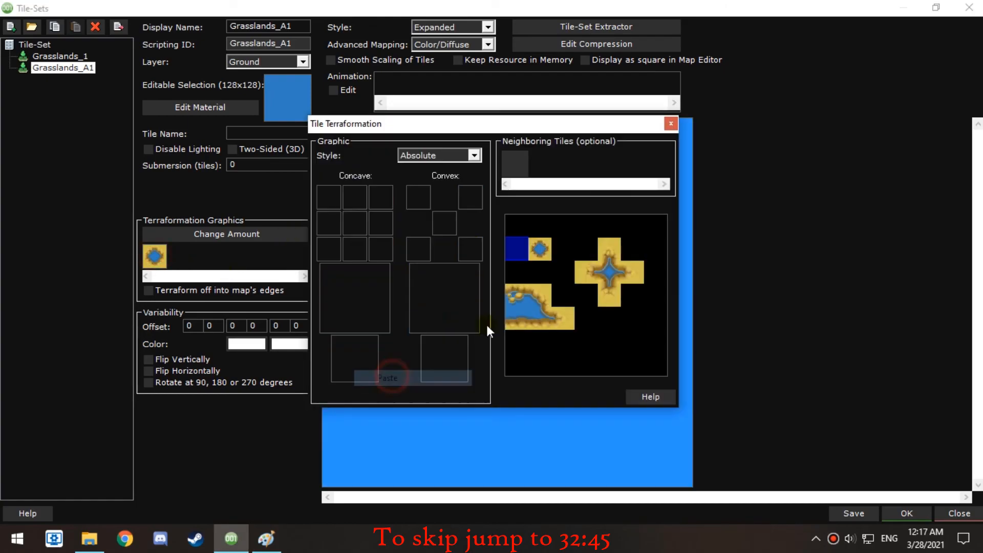
{"action": "left_click", "coordinate": [671, 124]}
Restart the editor and reopen the Tileset Practice 2 game with its Test1 map
{"action": "left_click", "coordinate": [948, 516]}
{"action": "left_click", "coordinate": [524, 317]}
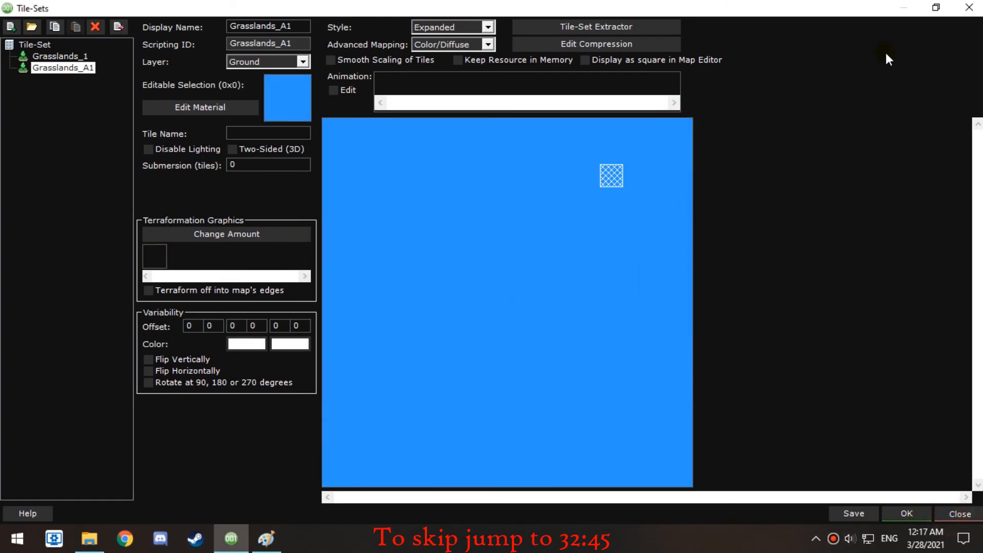
{"action": "left_click", "coordinate": [967, 8]}
{"action": "left_click", "coordinate": [516, 317]}
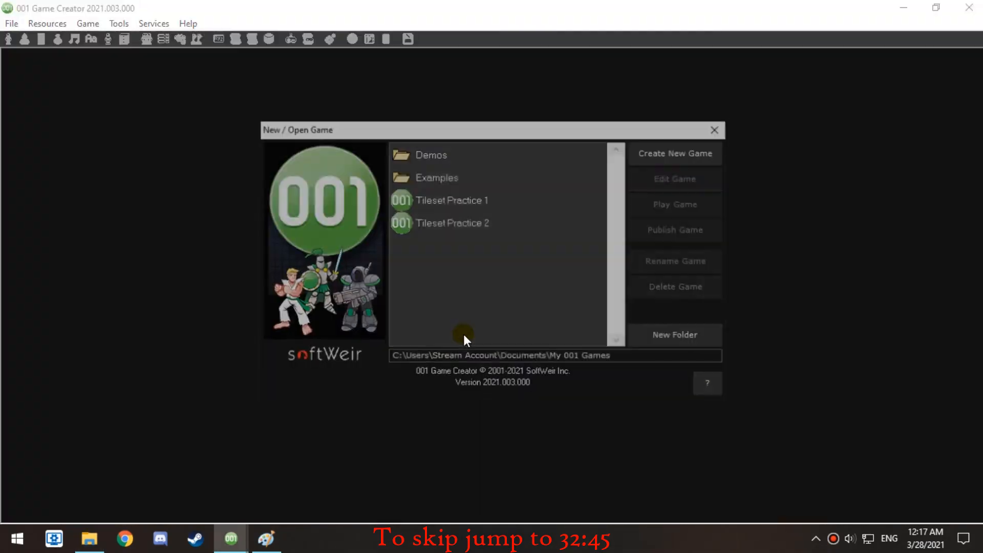
{"action": "double_click", "coordinate": [454, 222]}
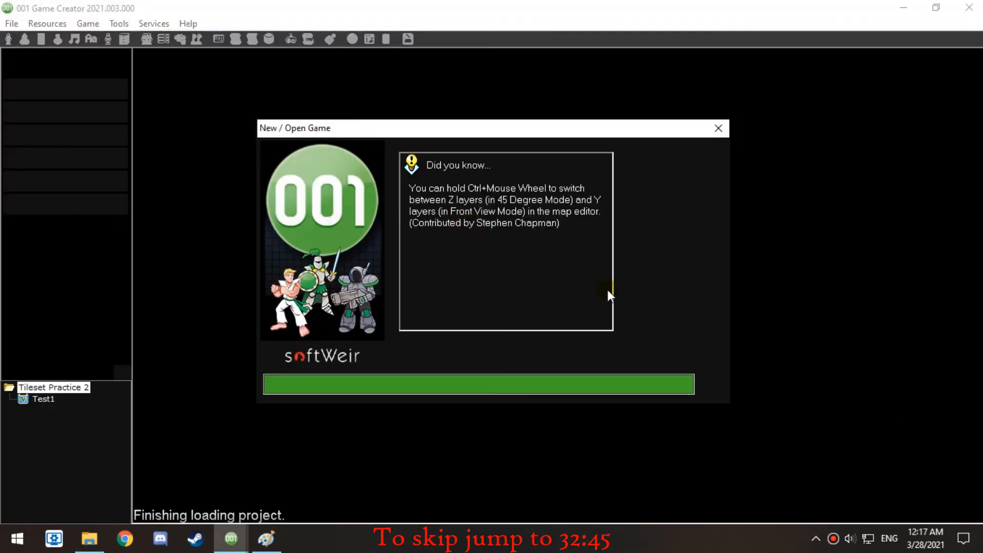
{"action": "double_click", "coordinate": [45, 398]}
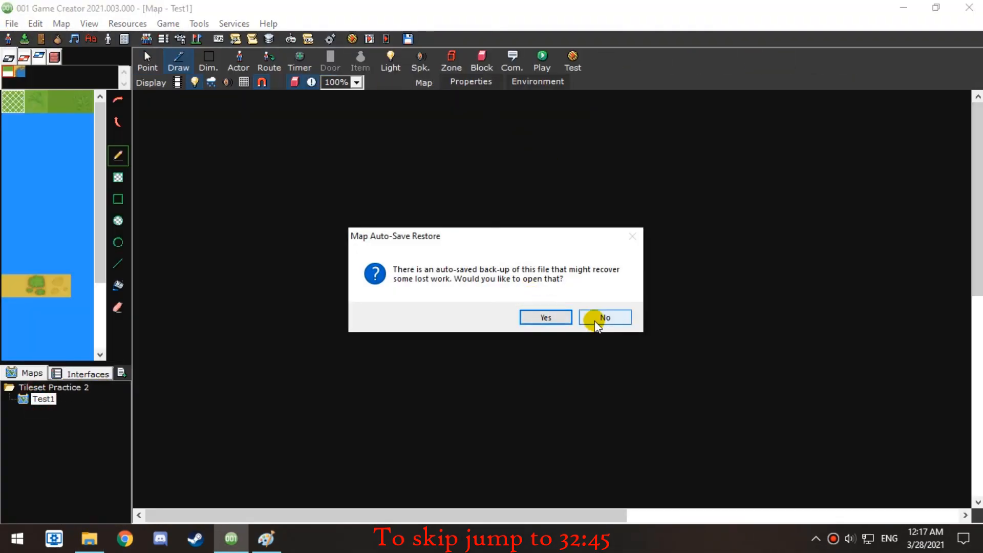
{"action": "left_click", "coordinate": [546, 317]}
Open Grasslands_A1 in the tile-set editor and check the second plain water tile's terraformation graphics
{"action": "left_click", "coordinate": [30, 44]}
{"action": "left_click", "coordinate": [190, 120]}
{"action": "left_click", "coordinate": [739, 226]}
{"action": "double_click", "coordinate": [282, 308]}
{"action": "left_click", "coordinate": [669, 123]}
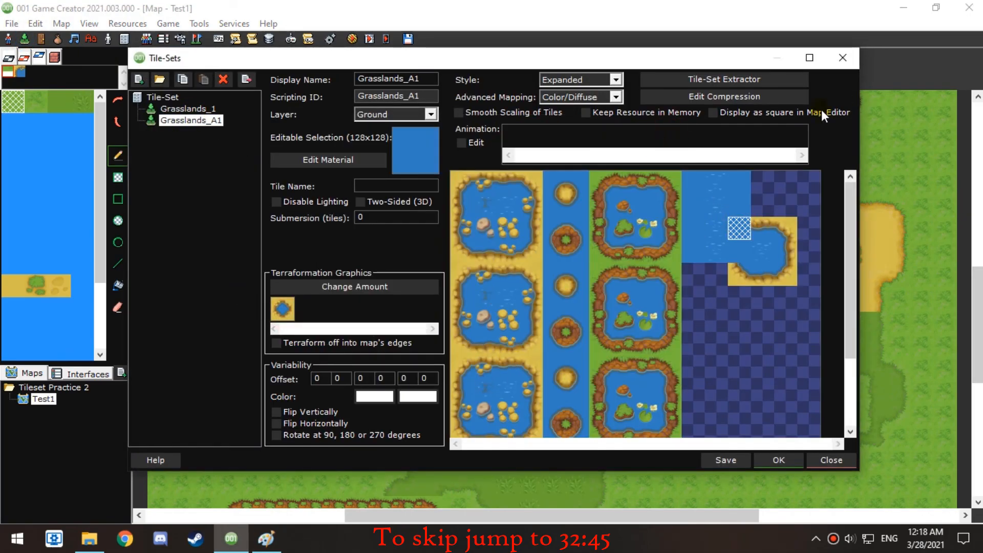
Copy the third sand pond's rocky top-edge tile into the top edge of the third plain water tile's concave terraformation
{"action": "left_click", "coordinate": [484, 365]}
{"action": "left_click", "coordinate": [808, 59]}
{"action": "right_click", "coordinate": [356, 308]}
{"action": "left_click", "coordinate": [402, 474]}
{"action": "left_click", "coordinate": [612, 172]}
{"action": "left_click", "coordinate": [155, 252]}
{"action": "right_click", "coordinate": [352, 197]}
{"action": "left_click", "coordinate": [387, 380]}
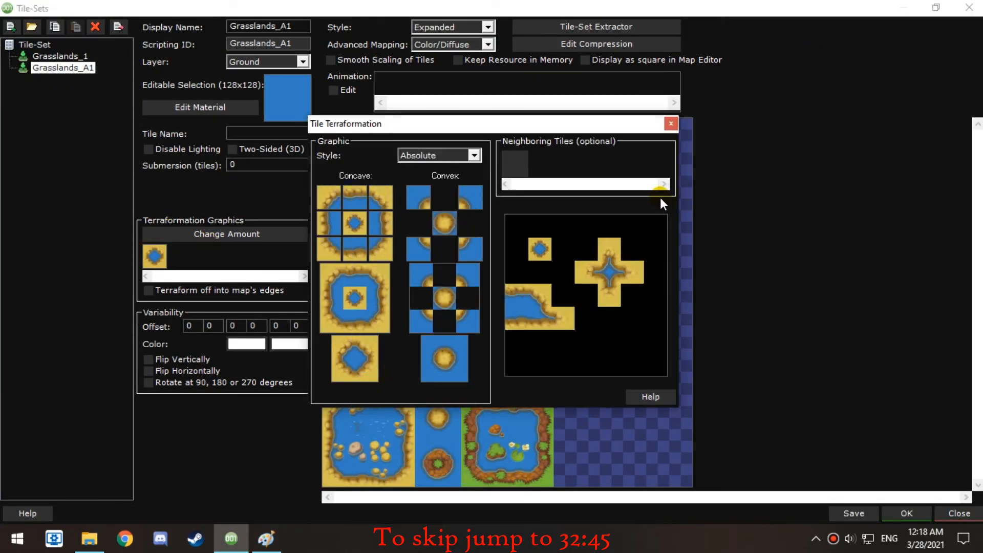
{"action": "left_click", "coordinate": [669, 123]}
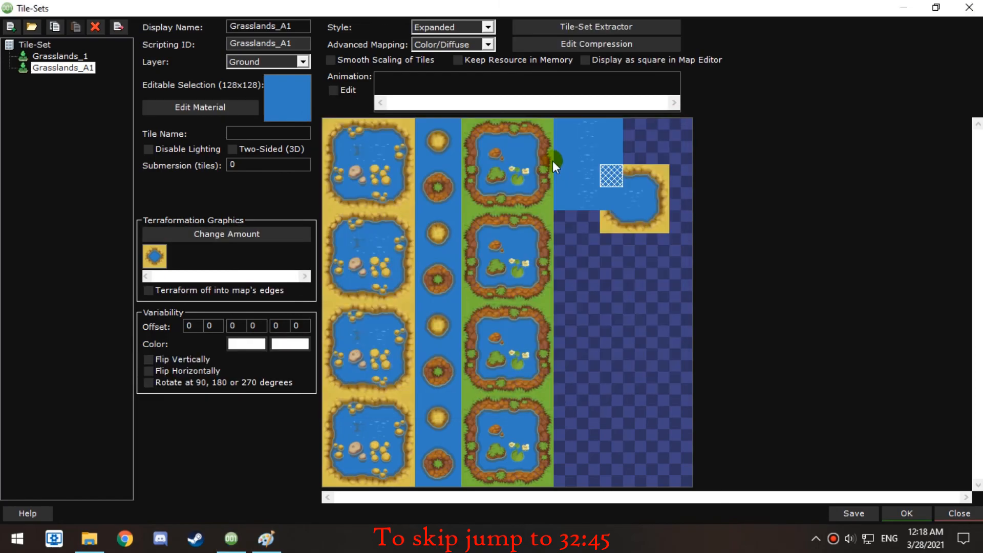
Copy the third sand pond's rocky right-edge tile into the right edge of the third plain water tile's concave terraformation
{"action": "left_click", "coordinate": [399, 339]}
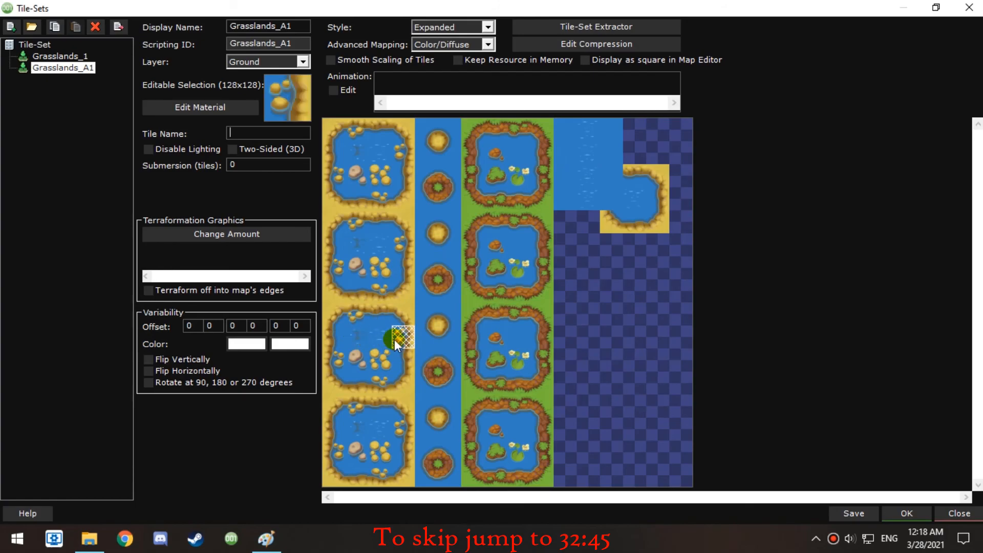
{"action": "left_click", "coordinate": [606, 168]}
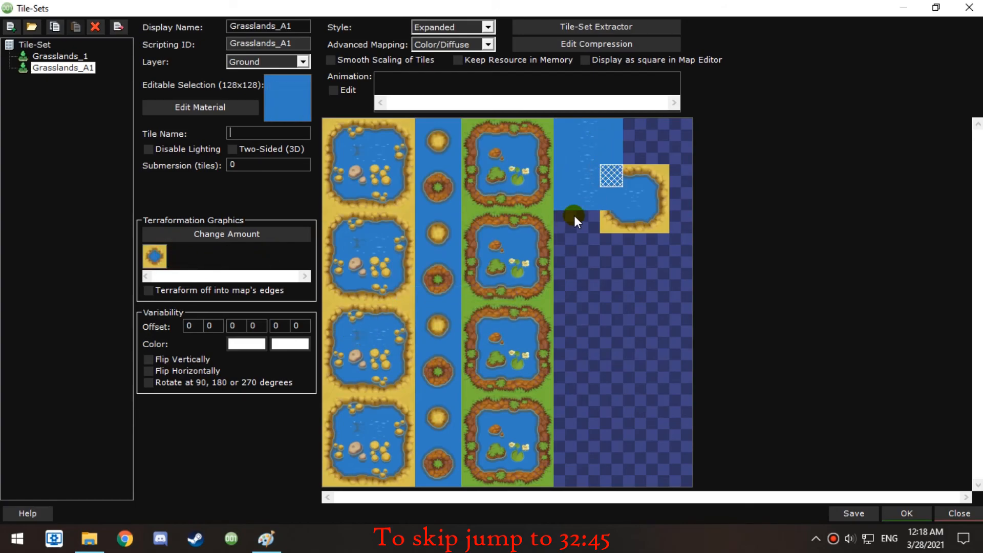
{"action": "left_click", "coordinate": [148, 260]}
{"action": "right_click", "coordinate": [378, 229]}
{"action": "left_click", "coordinate": [404, 412]}
{"action": "left_click", "coordinate": [671, 124]}
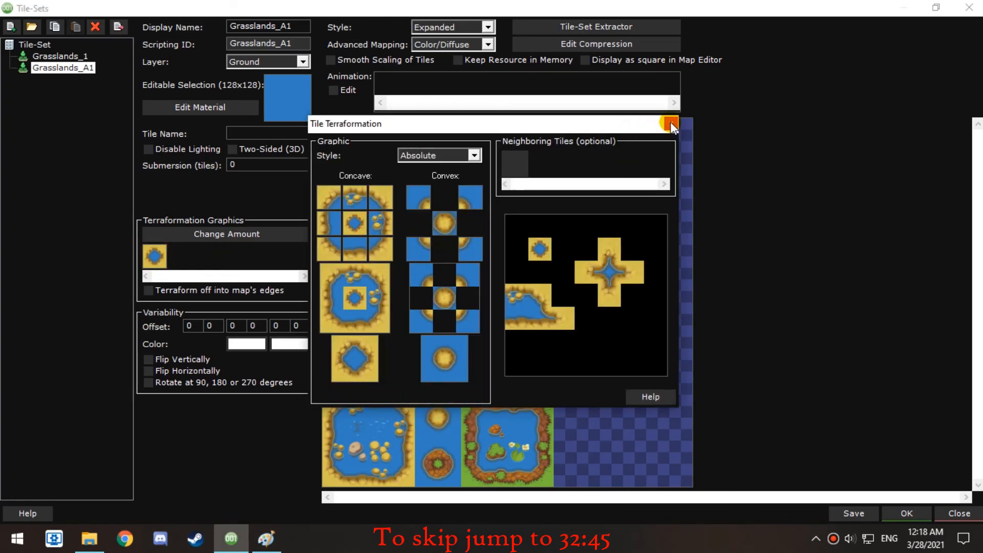
{"action": "left_click", "coordinate": [671, 123]}
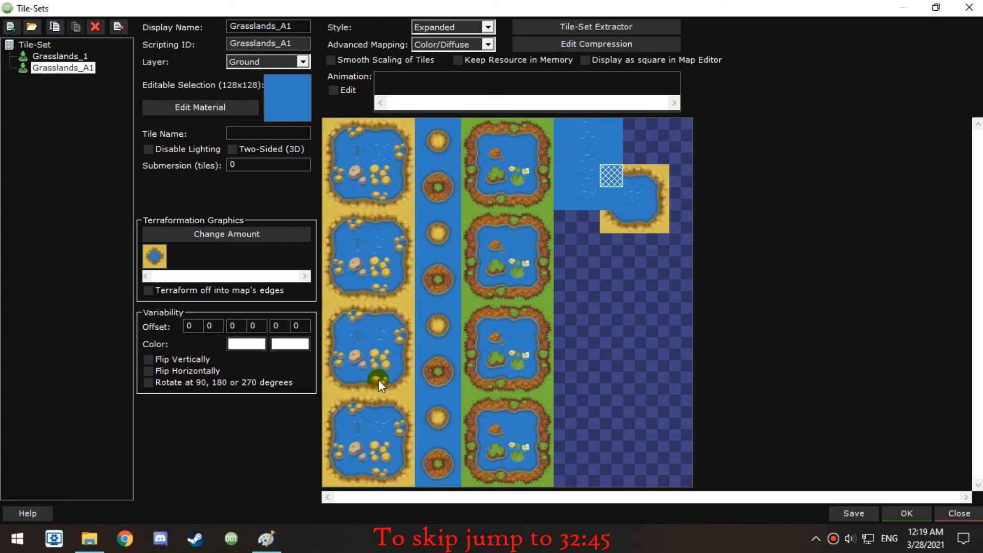
Copy the third sand pond's rocky bottom-edge tile into the bottom edge of the third plain water tile's concave terraformation
{"action": "right_click", "coordinate": [379, 380]}
{"action": "left_click", "coordinate": [407, 332]}
{"action": "left_click", "coordinate": [612, 176]}
{"action": "left_click", "coordinate": [149, 257]}
{"action": "right_click", "coordinate": [348, 247]}
{"action": "left_click", "coordinate": [408, 430]}
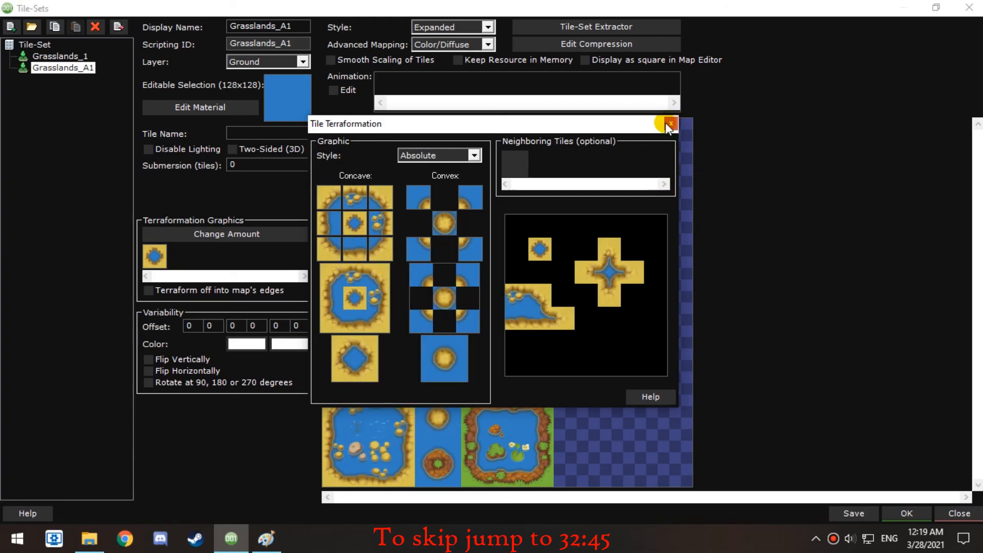
{"action": "left_click", "coordinate": [670, 124]}
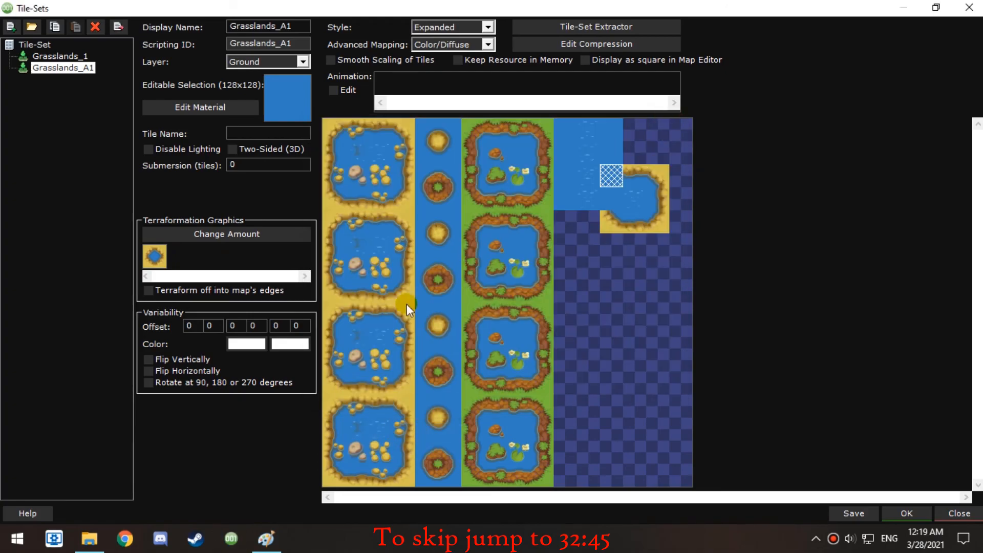
Copy the third sand pond's rocky left-edge tile into the left edge of the third plain water tile's concave terraformation and save
{"action": "right_click", "coordinate": [335, 358]}
{"action": "left_click", "coordinate": [364, 310]}
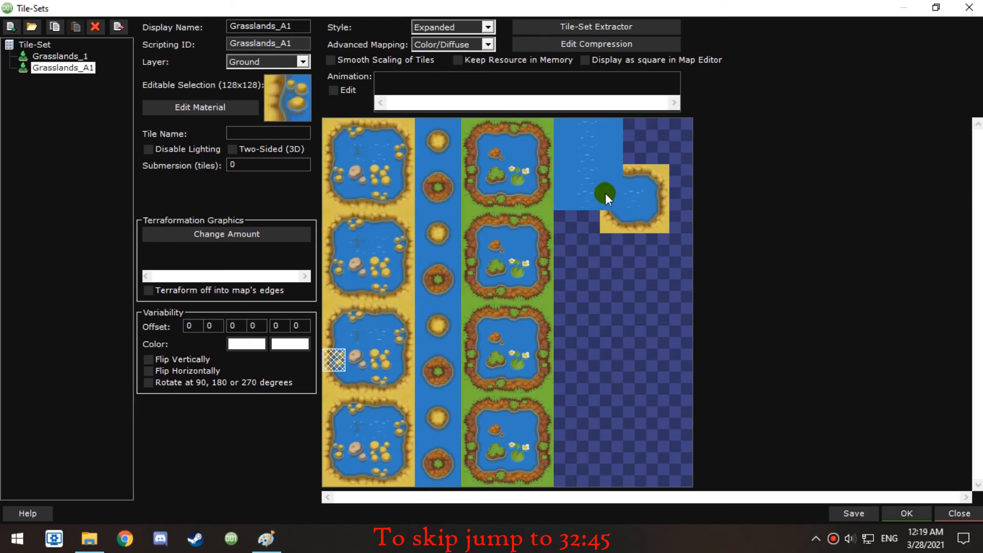
{"action": "left_click", "coordinate": [611, 176]}
{"action": "left_click", "coordinate": [154, 255]}
{"action": "right_click", "coordinate": [374, 237]}
{"action": "left_click", "coordinate": [381, 407]}
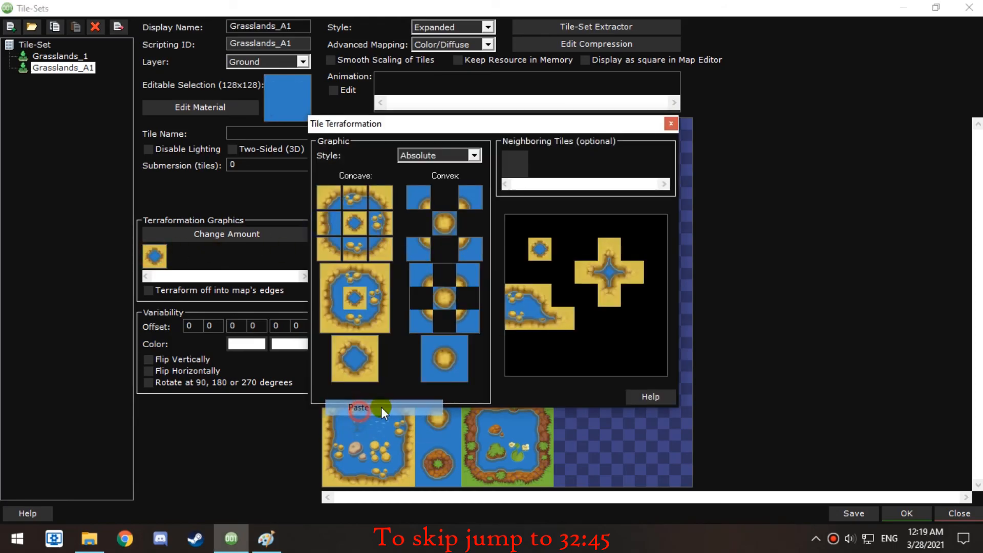
{"action": "left_click", "coordinate": [670, 126]}
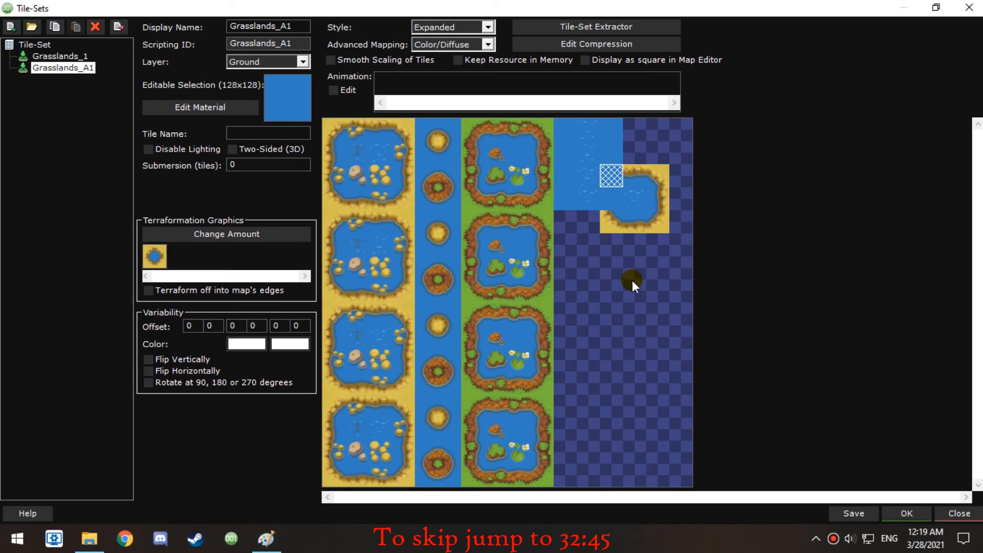
{"action": "key", "text": "ctrl+s"}
Copy the fourth sand pond's rocky top-edge tile into the top edge of the fourth plain water tile's concave terraformation
{"action": "right_click", "coordinate": [355, 404]}
{"action": "left_click", "coordinate": [400, 353]}
{"action": "left_click", "coordinate": [610, 195]}
{"action": "left_click", "coordinate": [155, 262]}
{"action": "right_click", "coordinate": [353, 196]}
{"action": "left_click", "coordinate": [393, 381]}
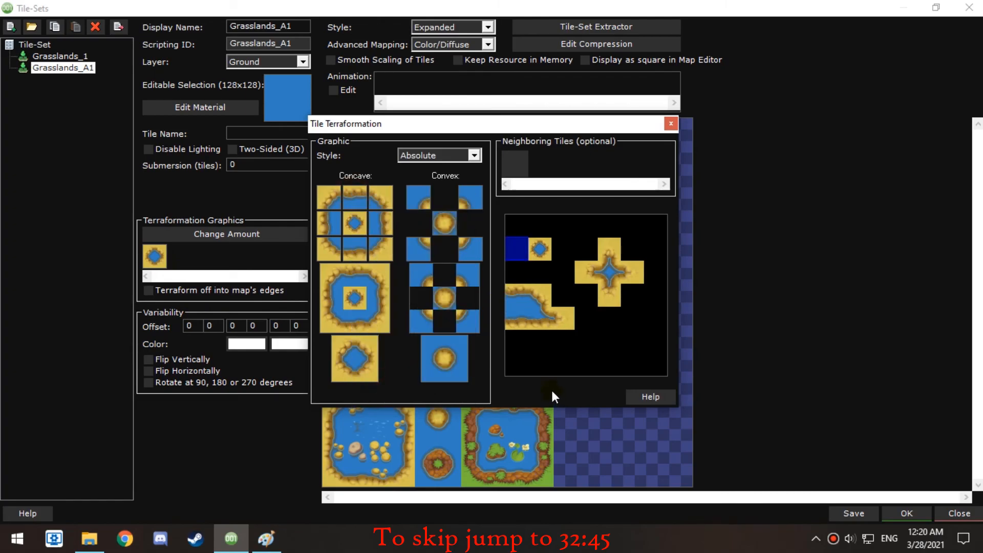
{"action": "left_click", "coordinate": [671, 123]}
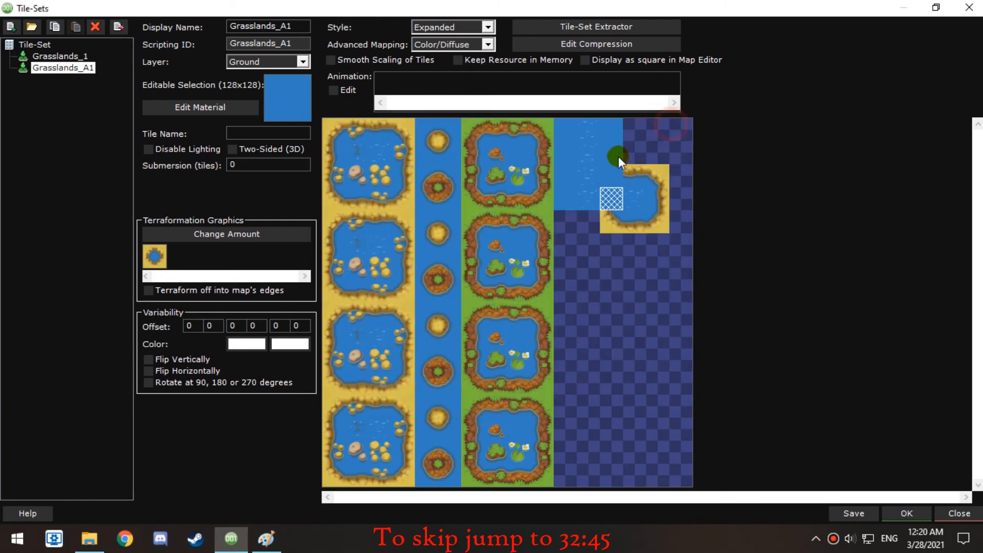
Copy the fourth sand pond's rocky right-edge tile into the right edge of the fourth plain water tile's concave terraformation
{"action": "right_click", "coordinate": [400, 431]}
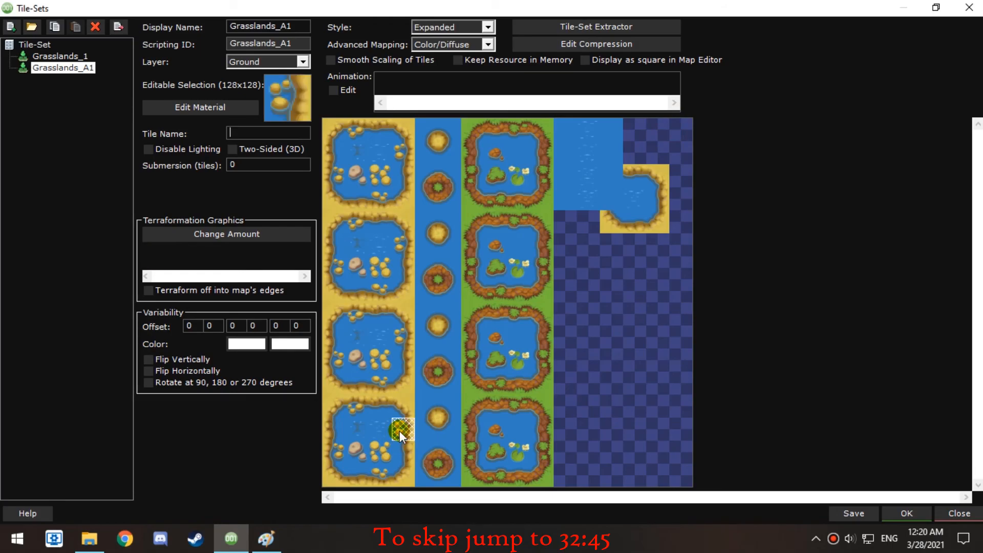
{"action": "left_click", "coordinate": [478, 383]}
{"action": "right_click", "coordinate": [379, 268]}
{"action": "right_click", "coordinate": [377, 221]}
{"action": "left_click", "coordinate": [428, 404]}
{"action": "left_click", "coordinate": [662, 182]}
{"action": "left_click", "coordinate": [671, 123]}
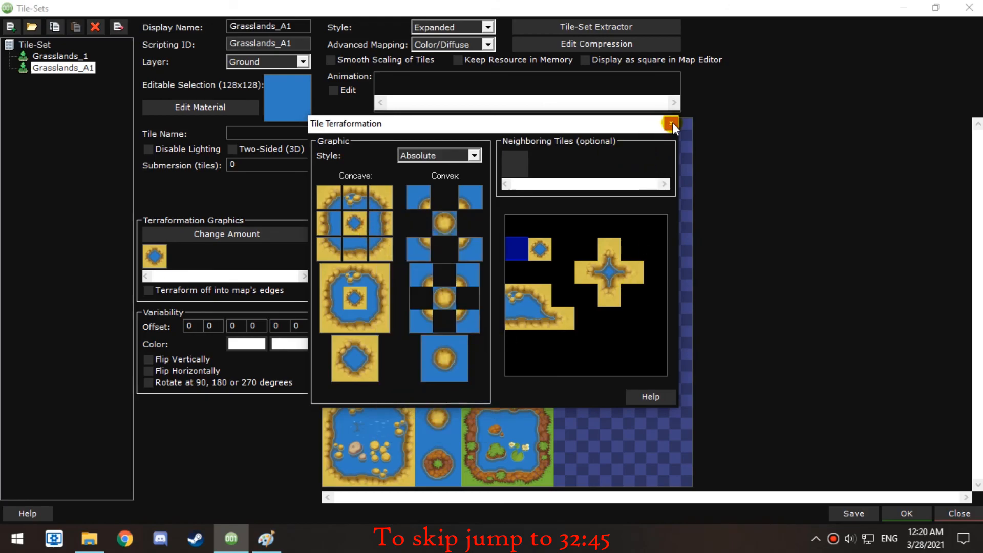
{"action": "left_click", "coordinate": [672, 123]}
Save, and copy the fourth sand pond's rocky bottom-edge tile into the bottom edge of the fourth plain water tile's concave terraformation
{"action": "right_click", "coordinate": [382, 476]}
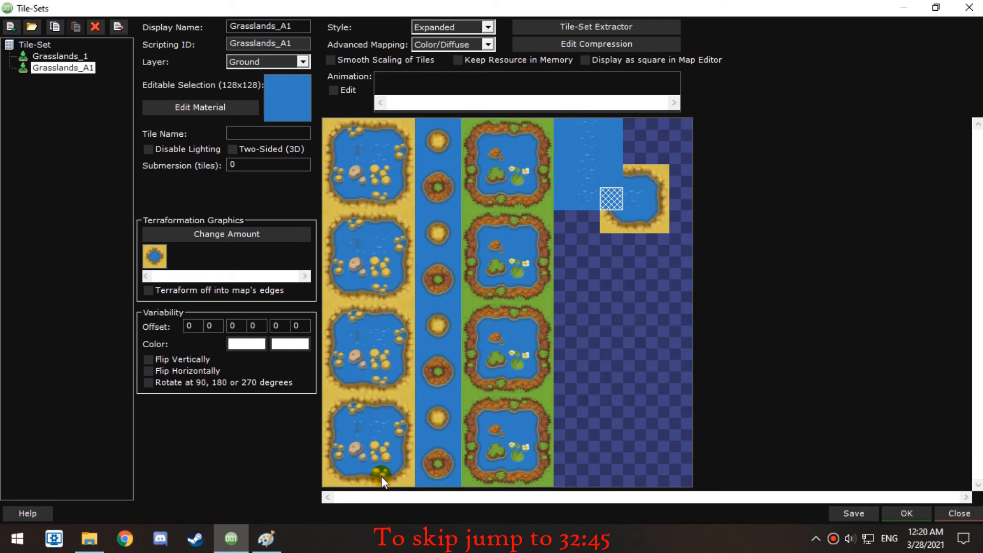
{"action": "left_click", "coordinate": [155, 257]}
{"action": "left_click", "coordinate": [380, 473]}
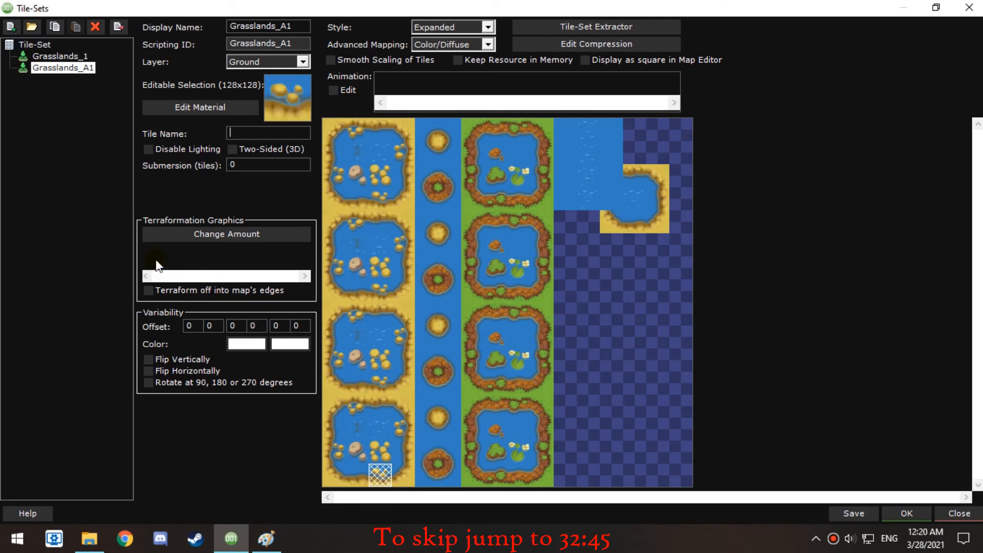
{"action": "right_click", "coordinate": [384, 478]}
{"action": "left_click", "coordinate": [410, 430]}
{"action": "left_click", "coordinate": [853, 514]}
{"action": "left_click", "coordinate": [526, 316]}
{"action": "left_click", "coordinate": [609, 192]}
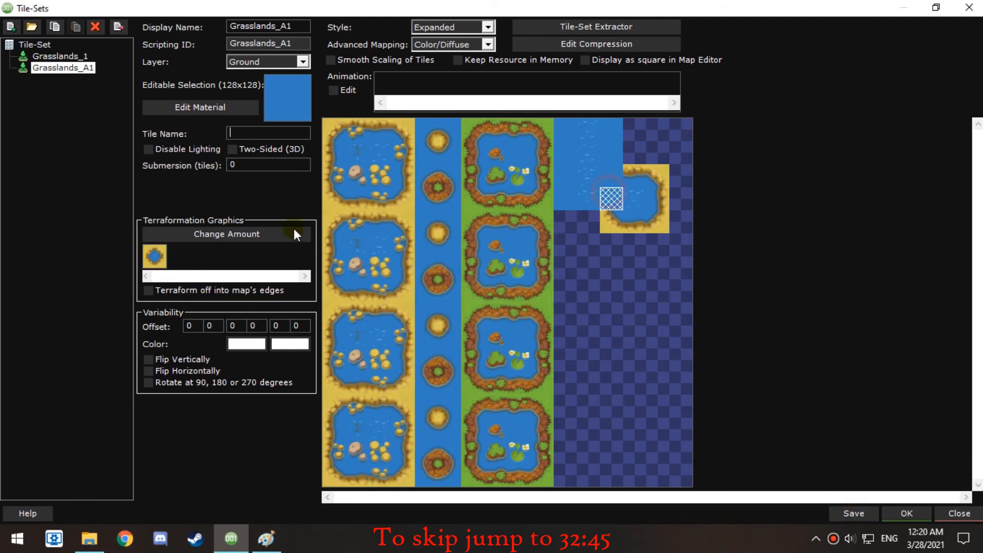
{"action": "left_click", "coordinate": [155, 252]}
{"action": "right_click", "coordinate": [354, 248]}
{"action": "left_click", "coordinate": [379, 431]}
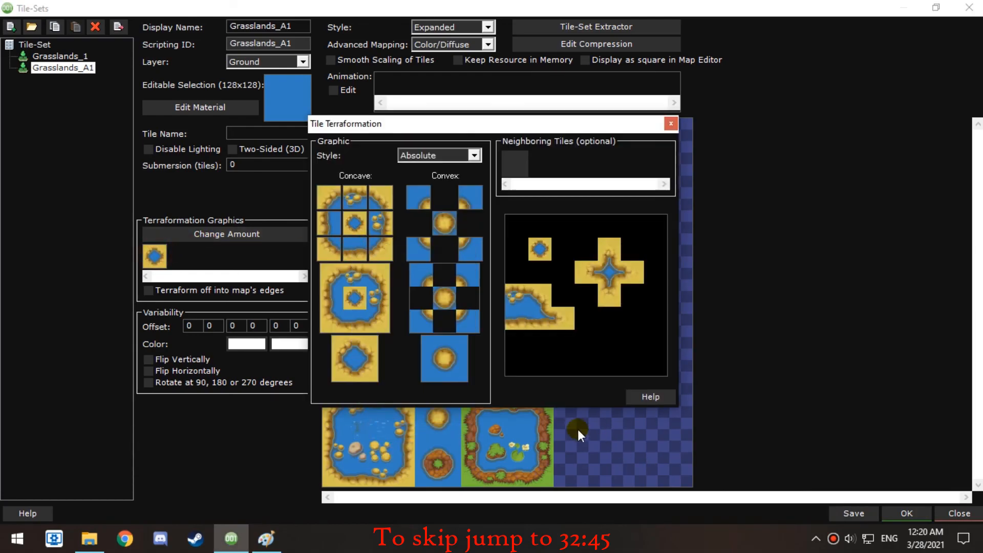
{"action": "left_click", "coordinate": [539, 251]}
{"action": "left_click", "coordinate": [670, 124]}
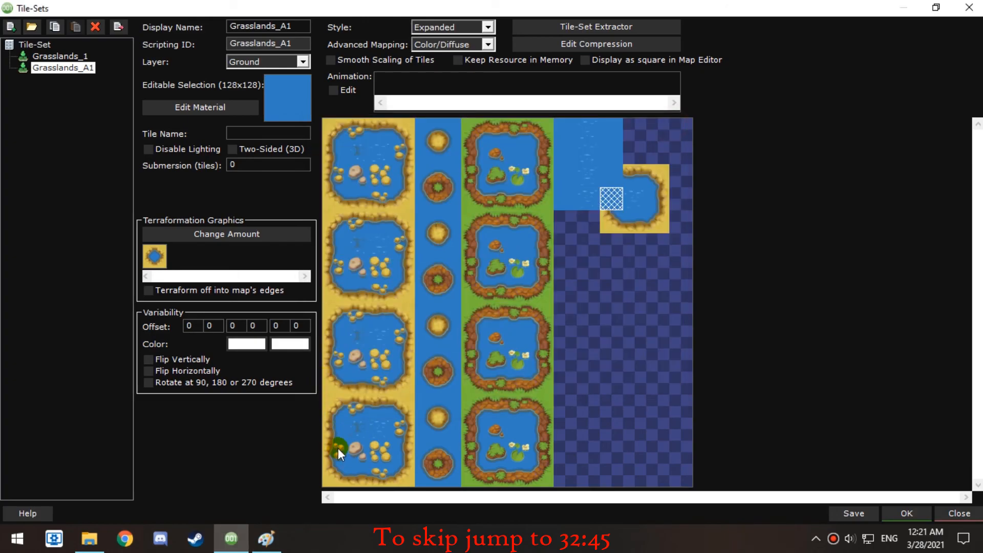
Copy the fourth sand pond's rocky left-edge tile into the left edge of the fourth plain water tile's concave terraformation and save
{"action": "right_click", "coordinate": [334, 450]}
{"action": "left_click", "coordinate": [381, 402]}
{"action": "left_click", "coordinate": [611, 198]}
{"action": "left_click", "coordinate": [155, 256]}
{"action": "right_click", "coordinate": [449, 331]}
{"action": "left_click", "coordinate": [395, 402]}
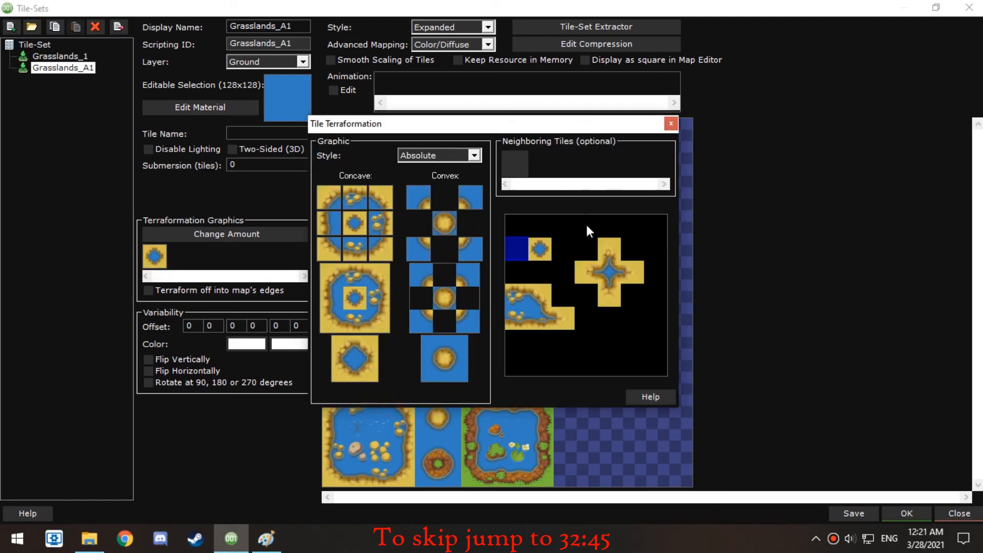
{"action": "left_click", "coordinate": [671, 124]}
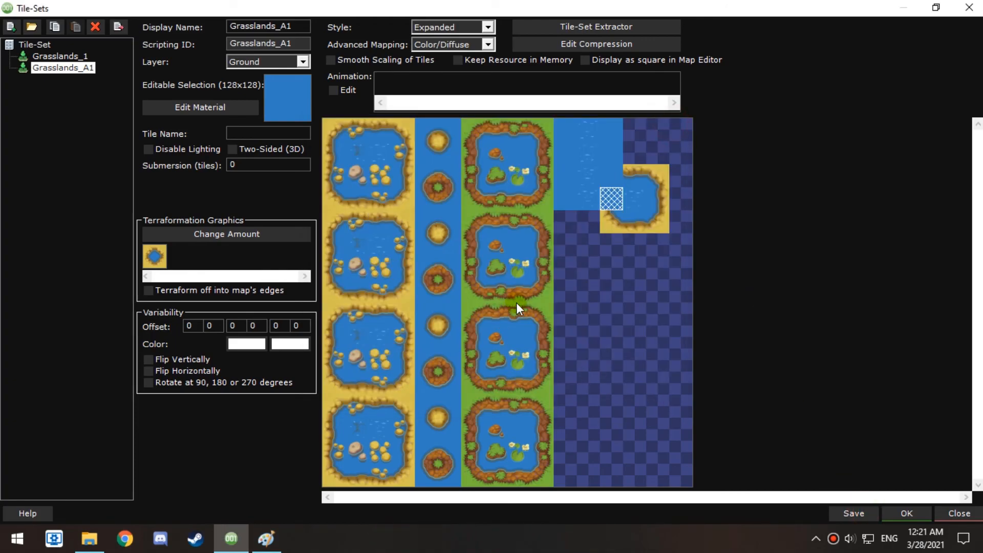
{"action": "key", "text": "ctrl+s"}
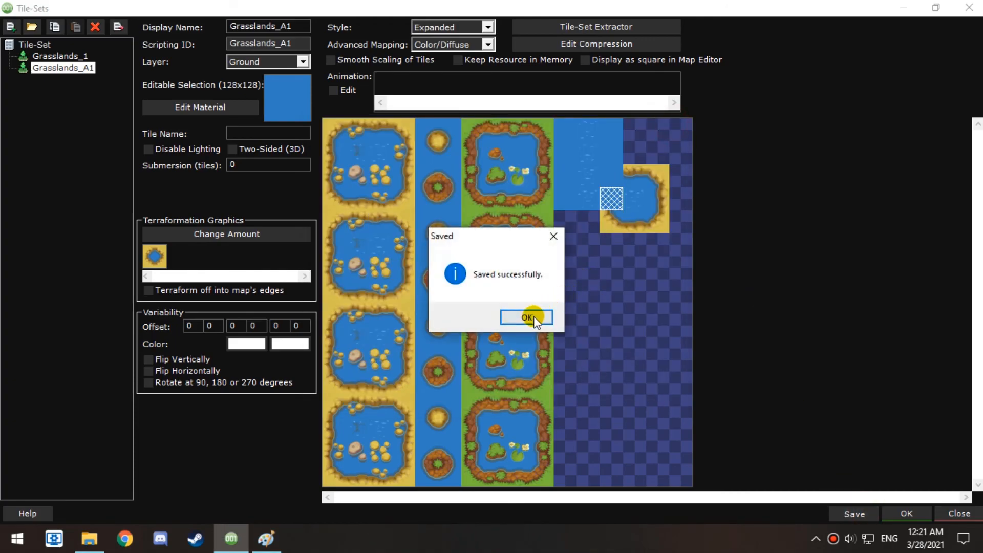
{"action": "left_click", "coordinate": [531, 317]}
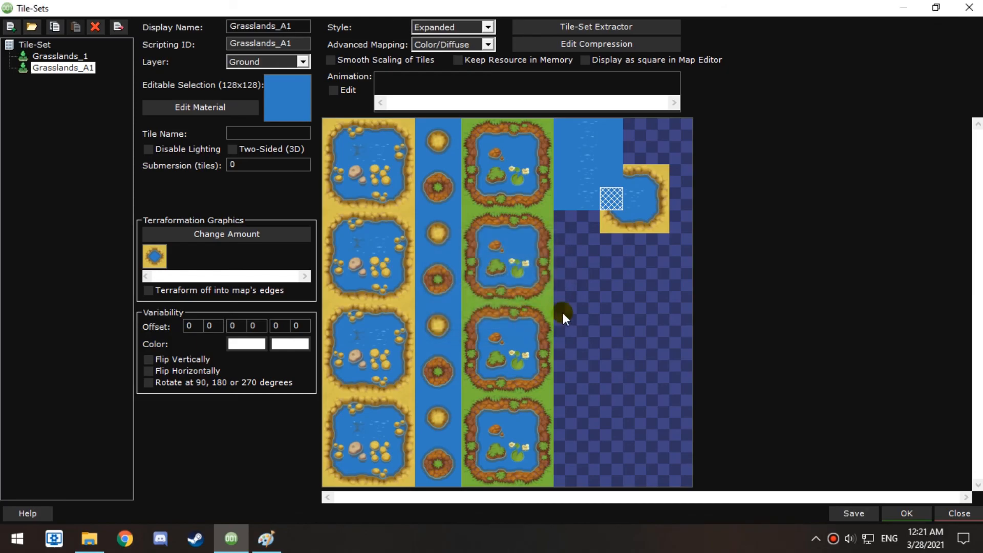
Copy the block of water tiles three columns wide and four rows high, and paste it one column further right
{"action": "left_click", "coordinate": [610, 128]}
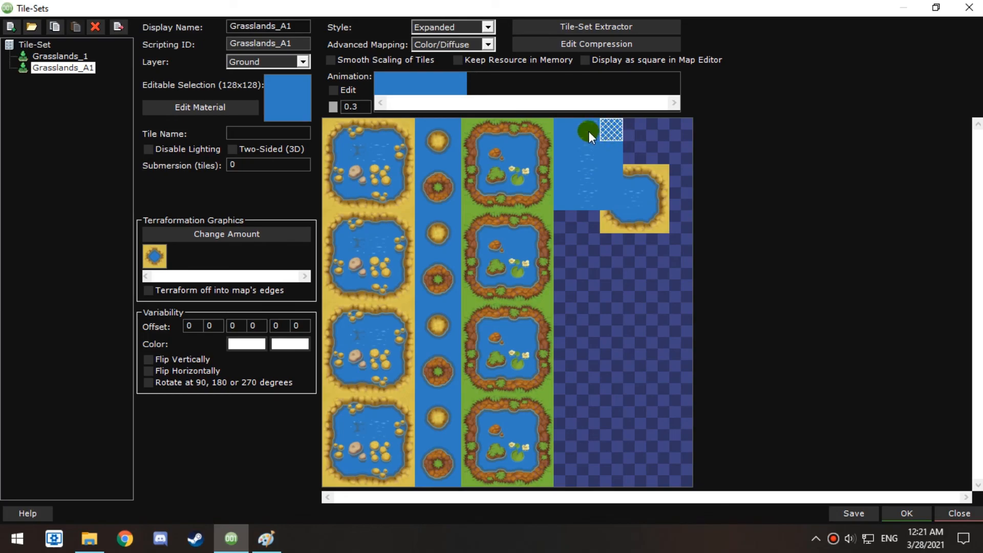
{"action": "left_click", "coordinate": [589, 131]}
{"action": "left_click", "coordinate": [411, 85]}
{"action": "left_click", "coordinate": [588, 127]}
{"action": "left_click", "coordinate": [610, 127]}
{"action": "left_click", "coordinate": [592, 155]}
{"action": "left_click", "coordinate": [607, 139]}
{"action": "left_click_drag", "start_coordinate": [607, 139], "coordinate": [563, 135]}
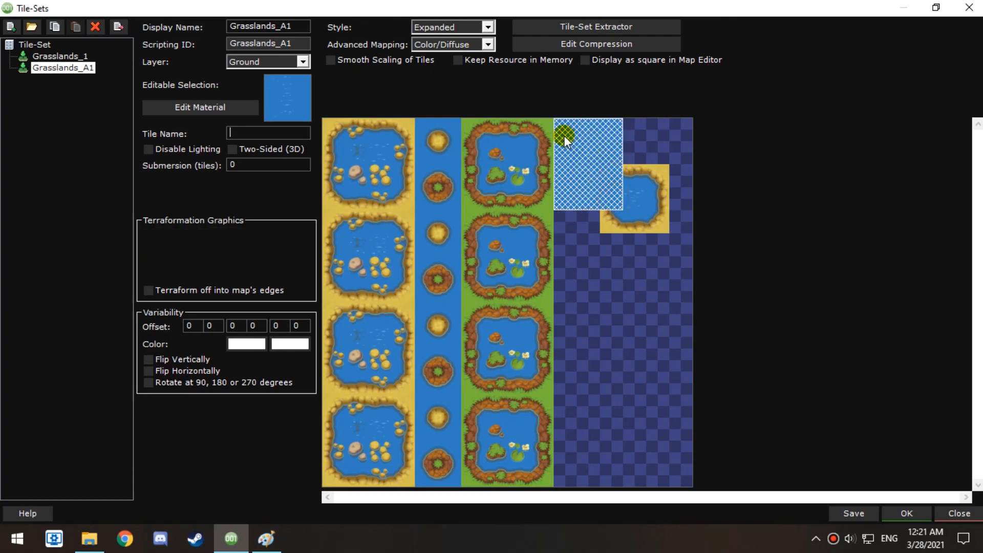
{"action": "right_click", "coordinate": [571, 125]}
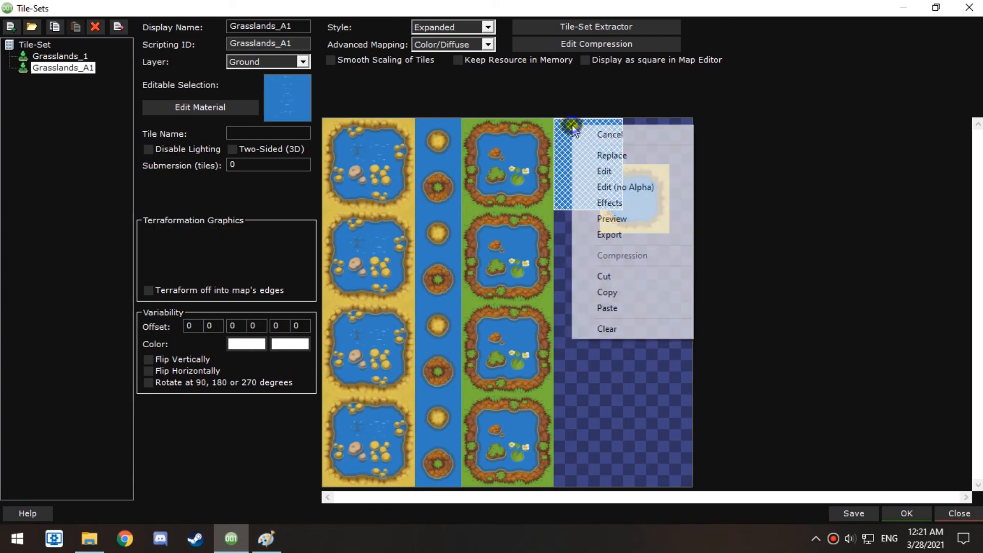
{"action": "left_click", "coordinate": [620, 289]}
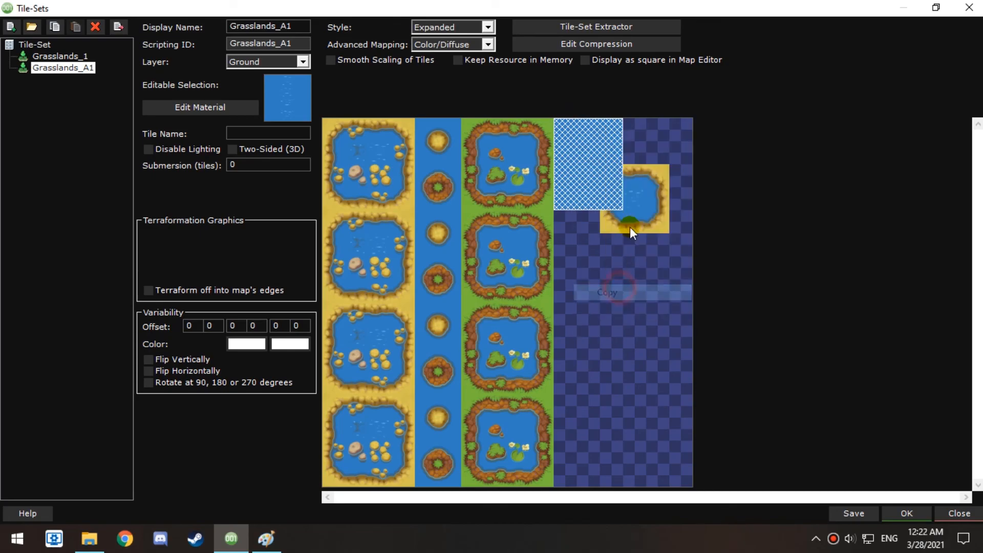
{"action": "left_click_drag", "start_coordinate": [635, 204], "coordinate": [586, 131]}
{"action": "right_click", "coordinate": [618, 130]}
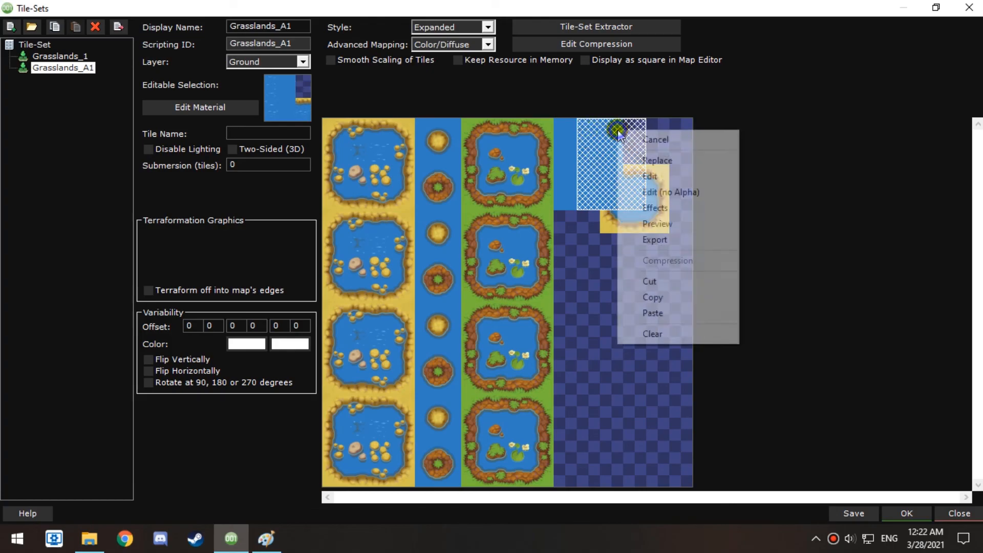
{"action": "left_click", "coordinate": [666, 313]}
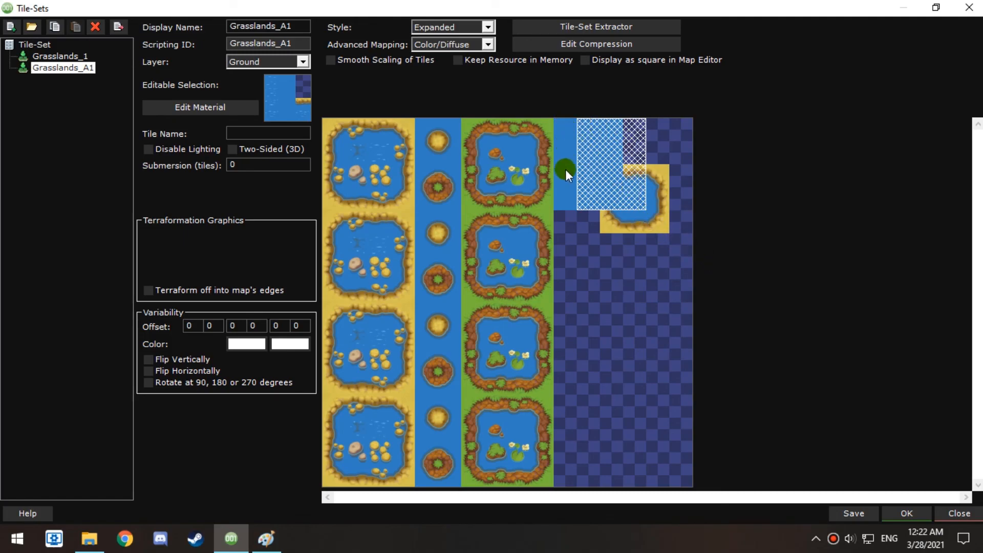
{"action": "key", "text": "ctrl+v"}
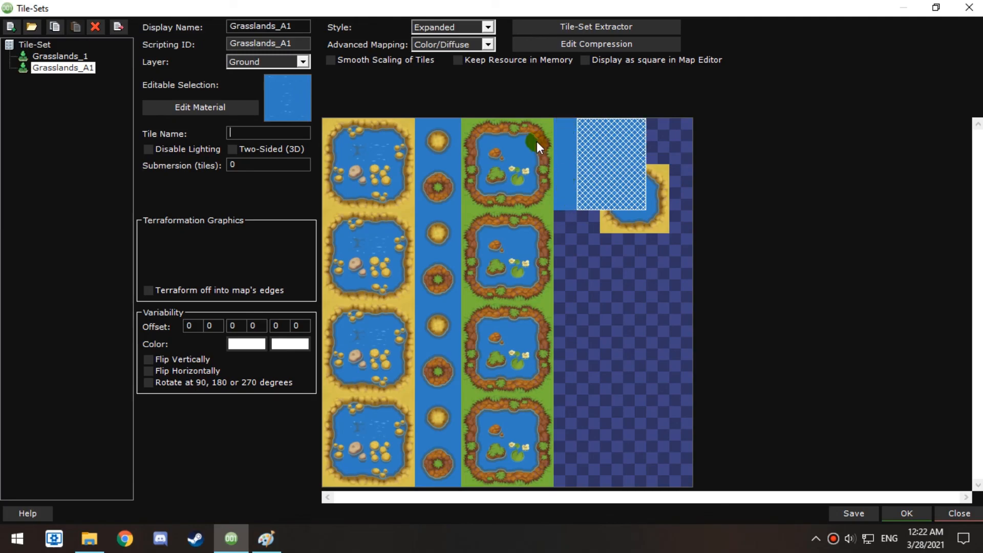
Copy the first sand pond's rippled water tile into the top tile of the first water column
{"action": "left_click", "coordinate": [519, 128]}
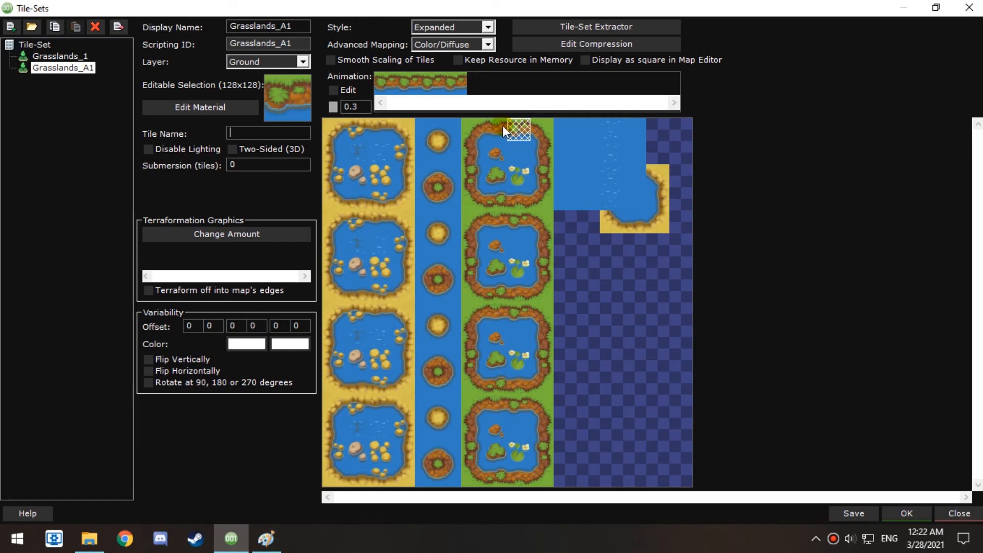
{"action": "left_click", "coordinate": [477, 179]}
{"action": "left_click", "coordinate": [500, 200]}
{"action": "left_click", "coordinate": [547, 179]}
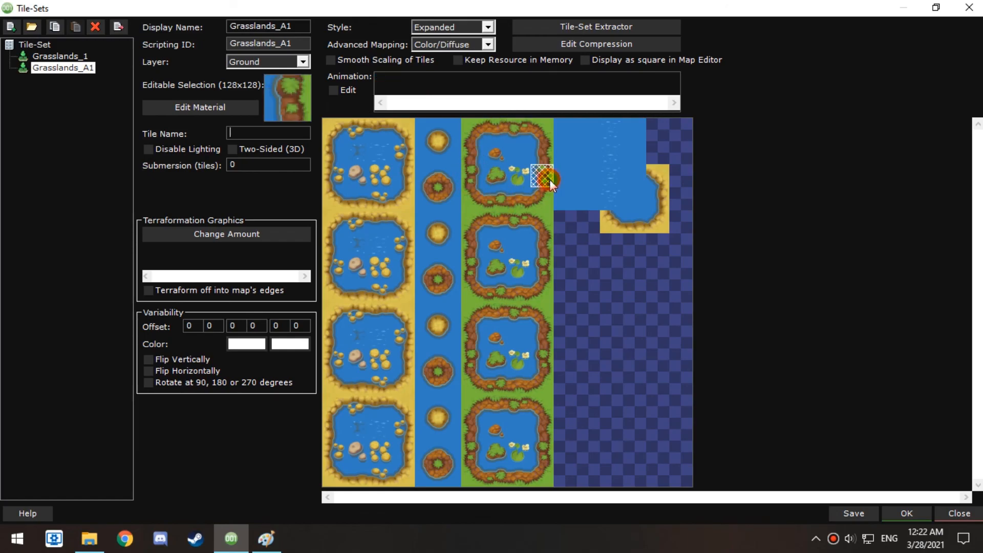
{"action": "left_click", "coordinate": [385, 154]}
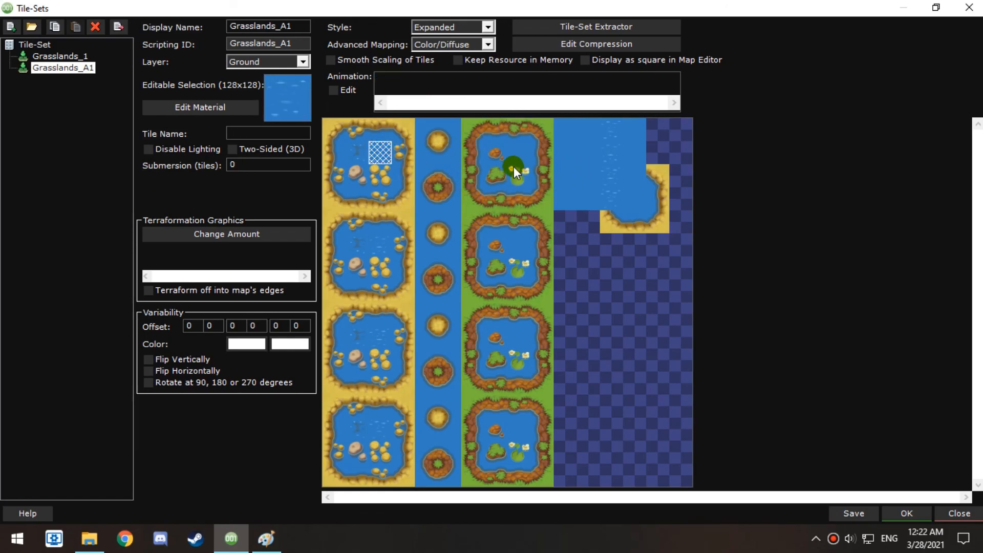
{"action": "right_click", "coordinate": [382, 149]}
{"action": "left_click", "coordinate": [425, 318]}
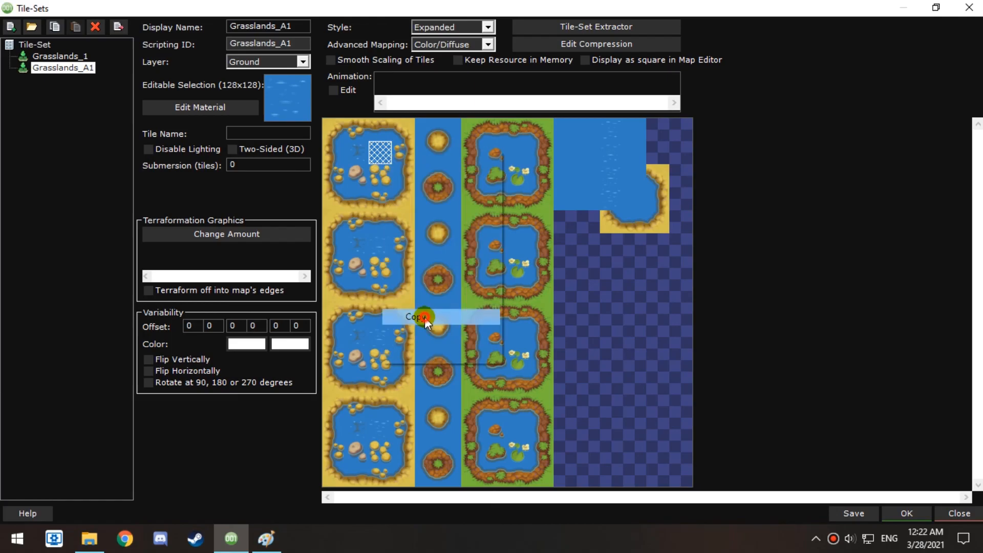
{"action": "left_click", "coordinate": [563, 131]}
{"action": "right_click", "coordinate": [282, 91]}
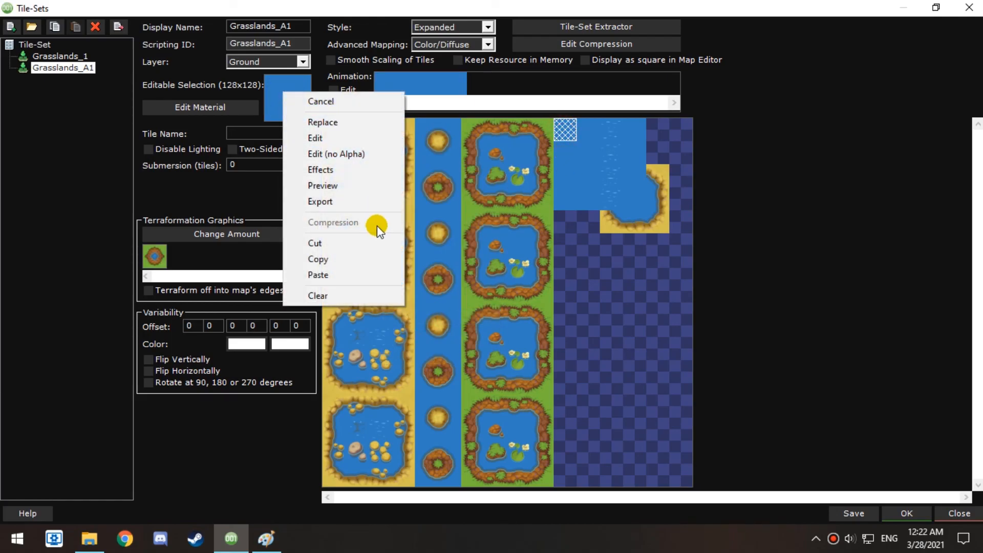
{"action": "left_click", "coordinate": [340, 275]}
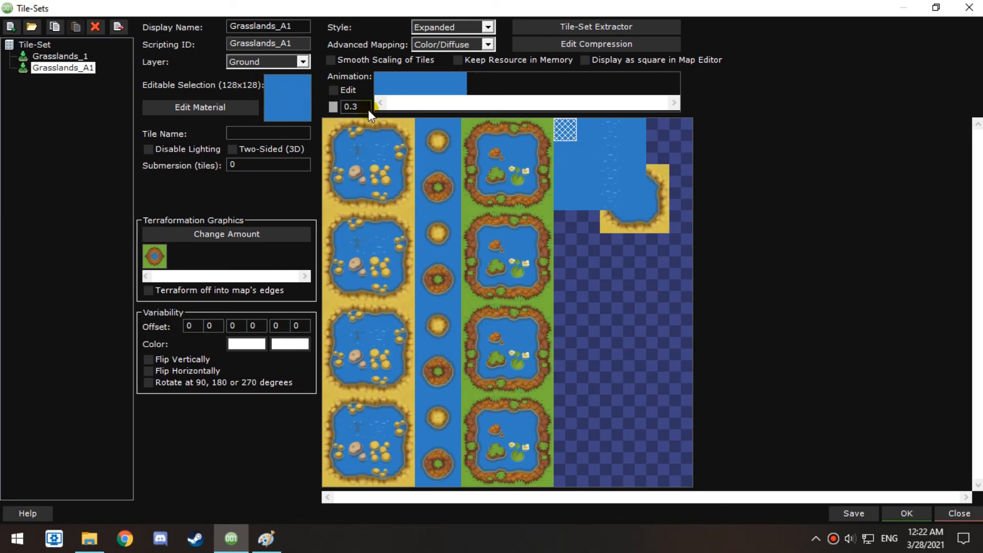
Copy the second sand pond's rippled water tile into the second tile of the first water column
{"action": "right_click", "coordinate": [382, 244]}
{"action": "left_click", "coordinate": [417, 404]}
{"action": "left_click", "coordinate": [358, 134]}
{"action": "right_click", "coordinate": [358, 134]}
{"action": "left_click", "coordinate": [348, 283]}
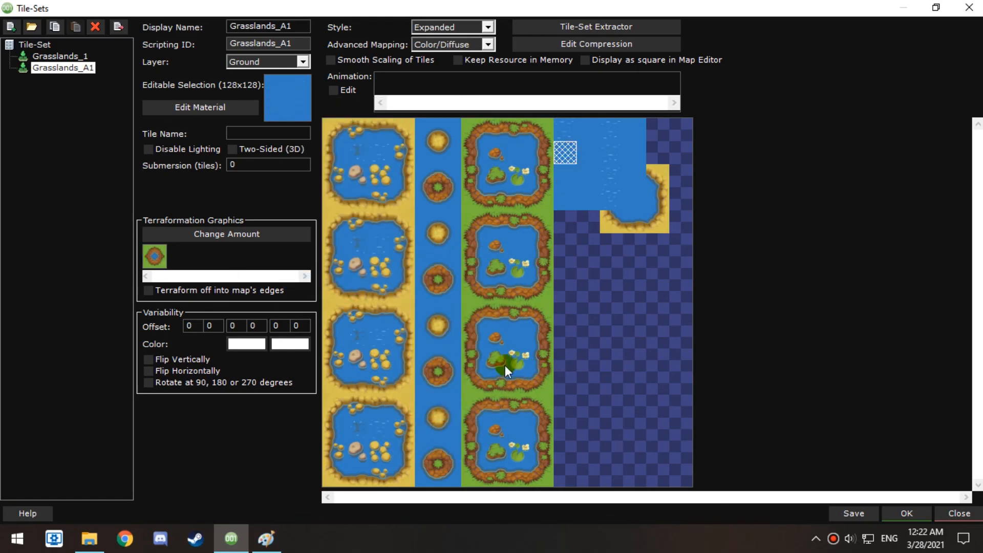
Copy the third sand pond's rippled water tile into the third tile of the first water column
{"action": "left_click", "coordinate": [379, 338]}
{"action": "right_click", "coordinate": [379, 339]}
{"action": "left_click", "coordinate": [407, 292]}
{"action": "left_click", "coordinate": [566, 174]}
{"action": "right_click", "coordinate": [294, 104]}
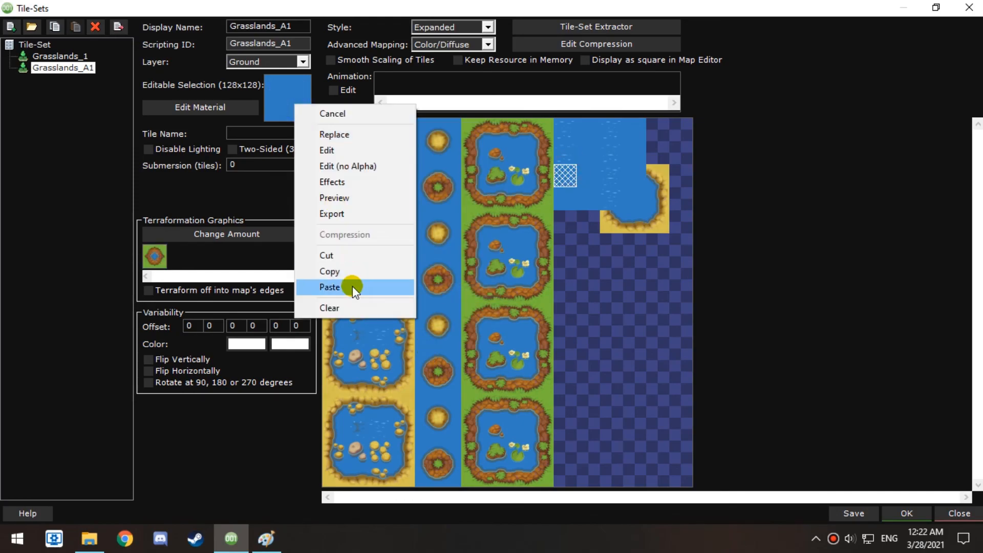
{"action": "left_click", "coordinate": [352, 286]}
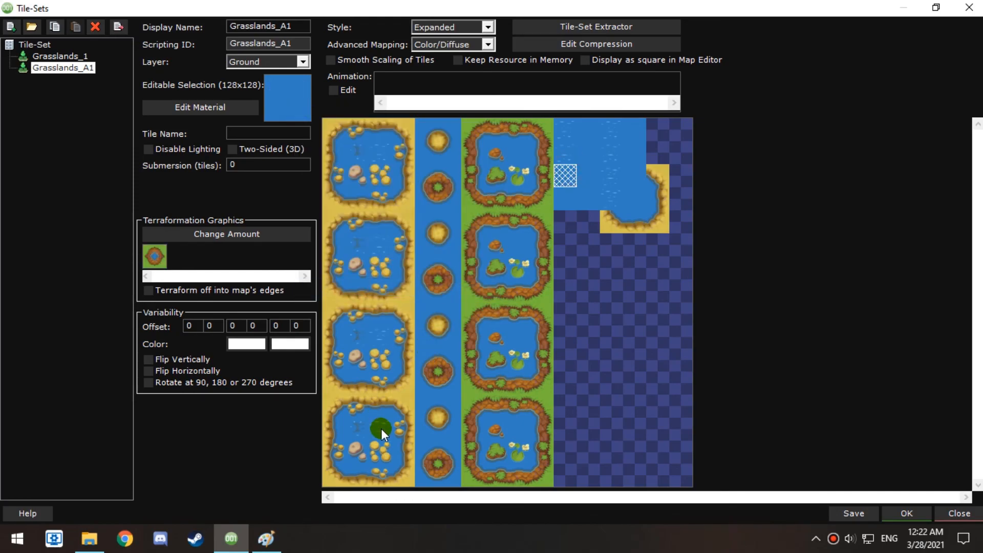
Copy the fourth sand pond's rippled water tile into the bottom tile of the first water column
{"action": "left_click", "coordinate": [381, 428]}
{"action": "right_click", "coordinate": [294, 105]}
{"action": "left_click", "coordinate": [337, 288]}
{"action": "left_click", "coordinate": [566, 199]}
{"action": "right_click", "coordinate": [283, 82]}
{"action": "left_click", "coordinate": [358, 247]}
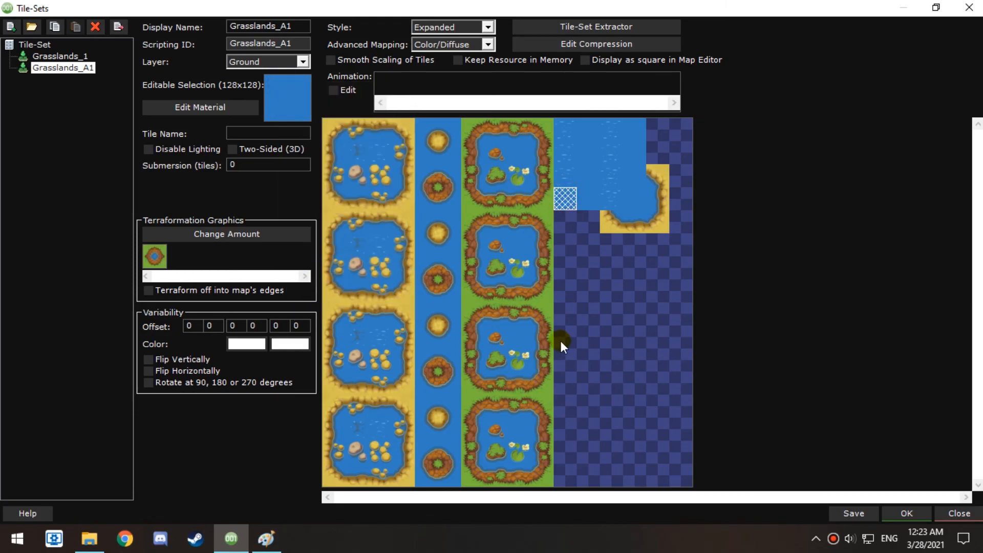
Copy the first grass pond's bushy top-edge tile into the top edge of the second water column's first tile's concave terraformation and save
{"action": "left_click", "coordinate": [585, 170]}
{"action": "left_click", "coordinate": [519, 128]}
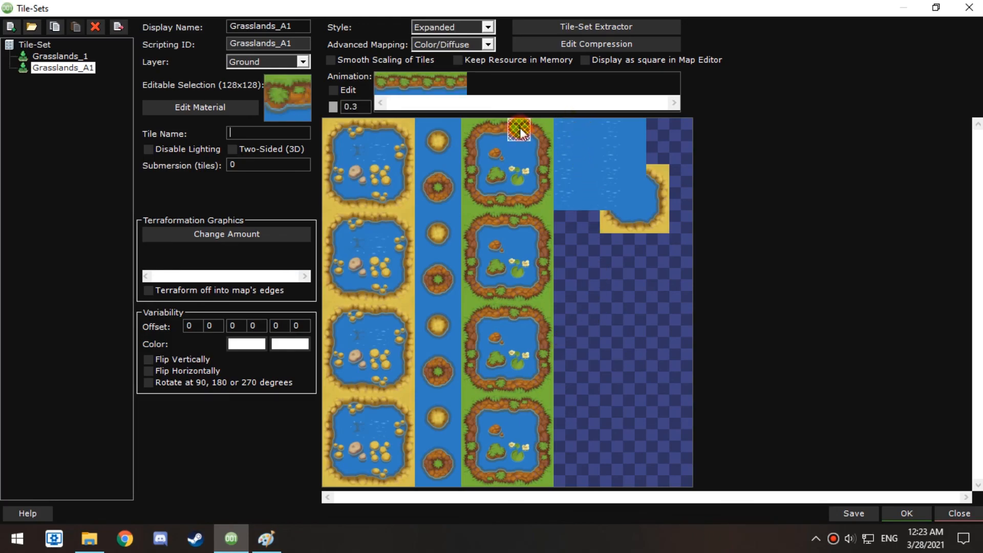
{"action": "left_click", "coordinate": [469, 170]}
{"action": "left_click", "coordinate": [500, 201]}
{"action": "left_click", "coordinate": [533, 170]}
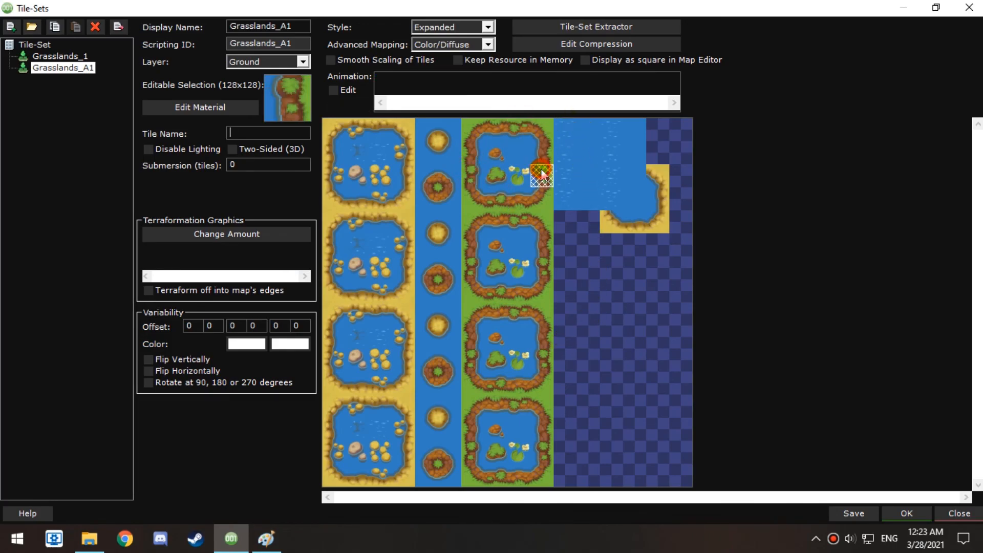
{"action": "right_click", "coordinate": [518, 129]}
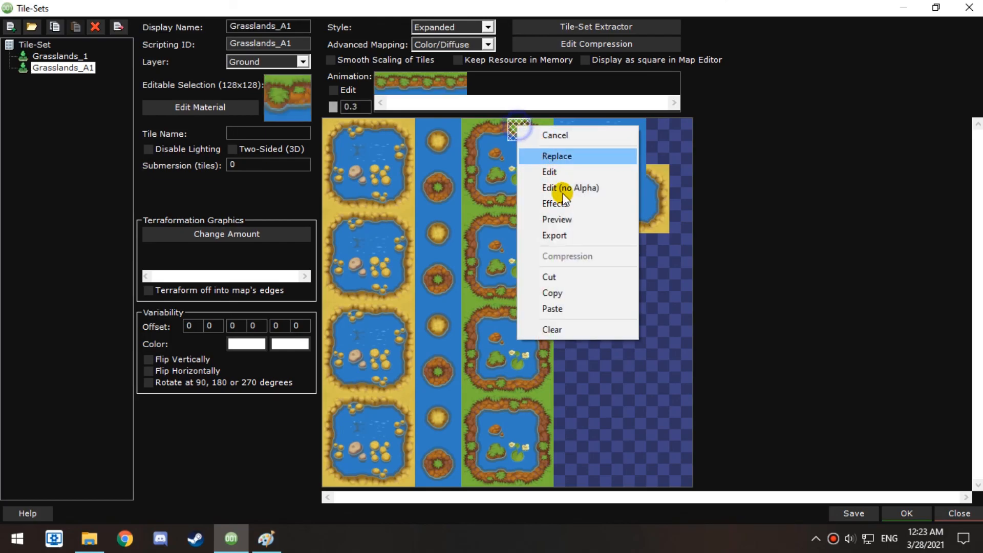
{"action": "left_click", "coordinate": [556, 292]}
{"action": "left_click", "coordinate": [587, 129]}
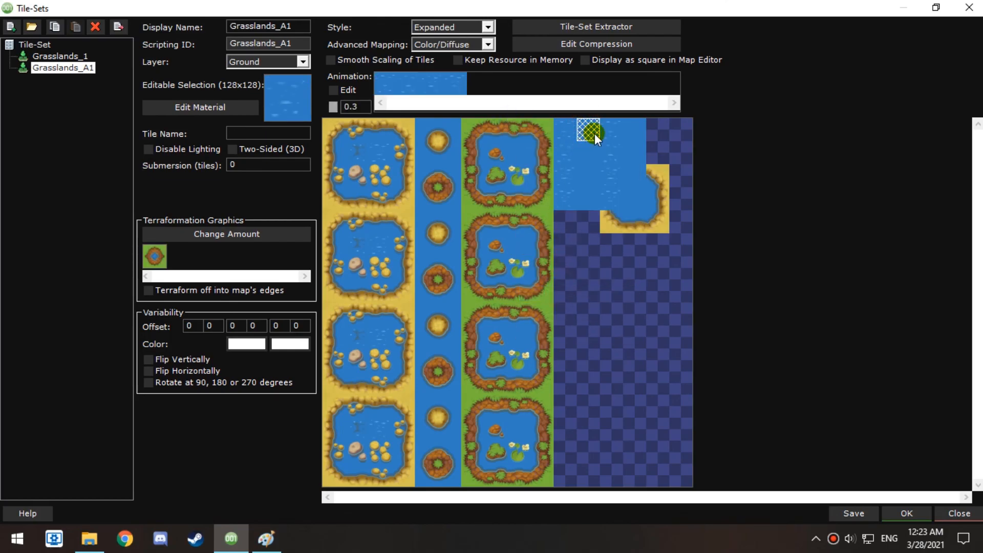
{"action": "double_click", "coordinate": [156, 256]}
{"action": "left_click_drag", "start_coordinate": [409, 128], "coordinate": [425, 151]}
{"action": "right_click", "coordinate": [374, 217]}
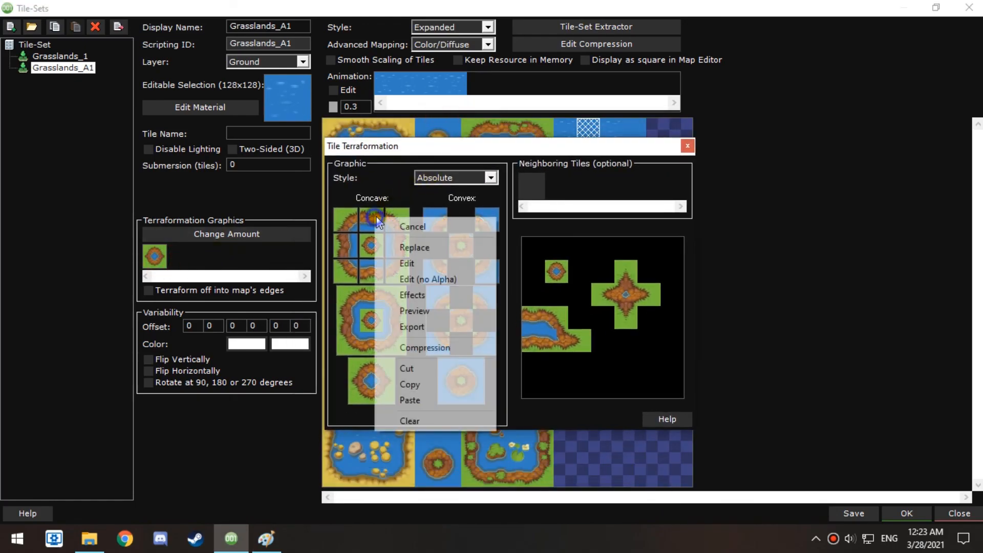
{"action": "left_click", "coordinate": [422, 395]}
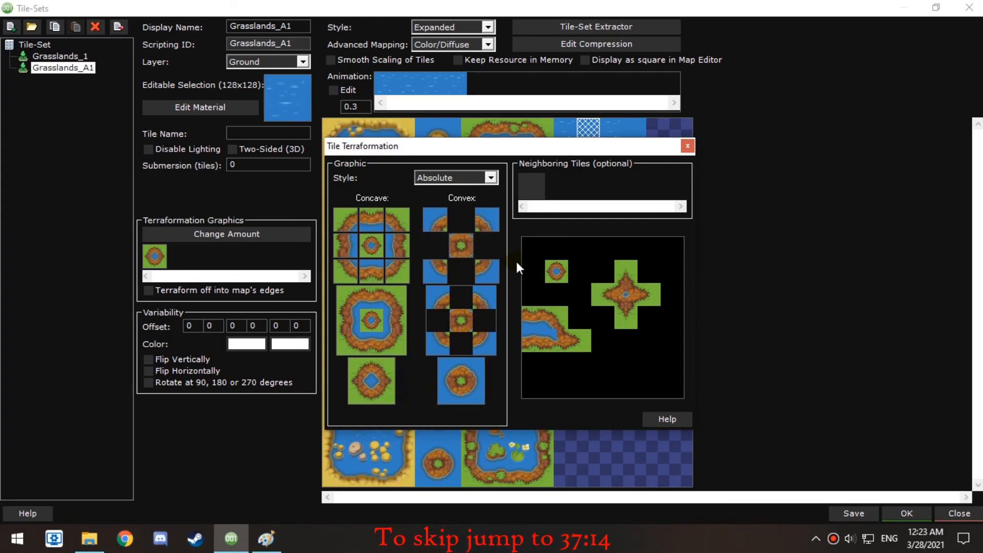
{"action": "left_click", "coordinate": [687, 146]}
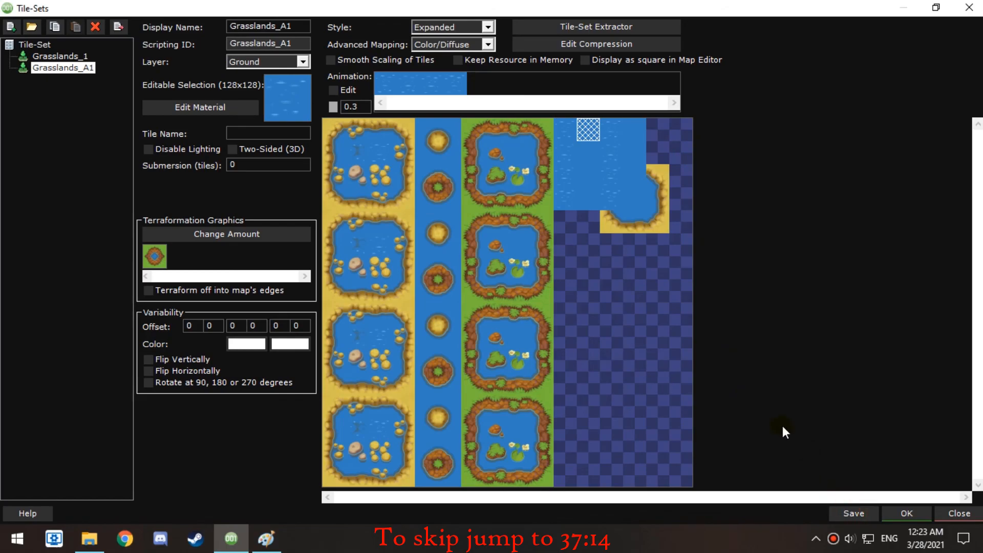
{"action": "left_click", "coordinate": [846, 517]}
{"action": "left_click", "coordinate": [530, 318]}
Copy the first grass pond's bushy right-edge tile into the right edge of the same water tile's concave terraformation and save
{"action": "right_click", "coordinate": [544, 168]}
{"action": "left_click", "coordinate": [588, 335]}
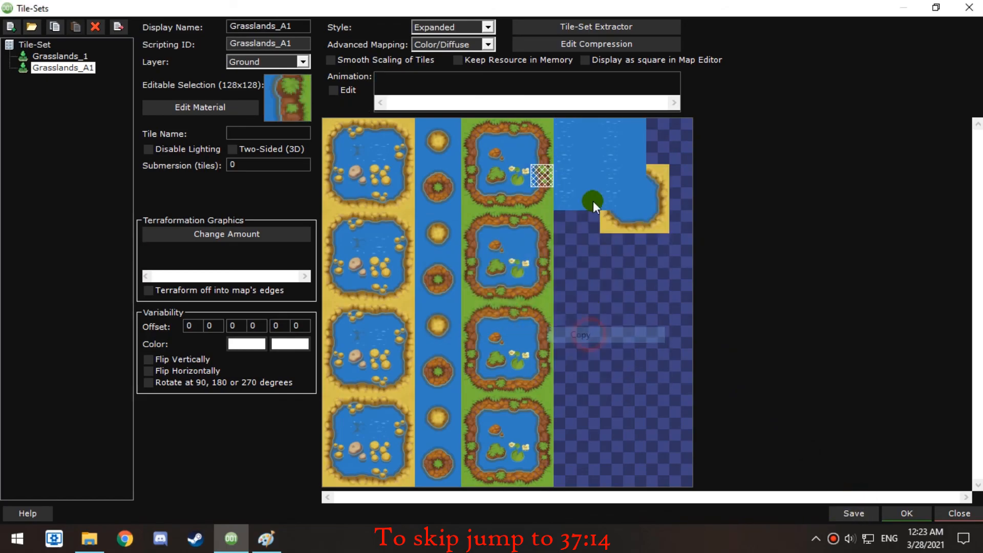
{"action": "left_click", "coordinate": [588, 130]}
{"action": "double_click", "coordinate": [155, 256]}
{"action": "right_click", "coordinate": [371, 213]}
{"action": "left_click", "coordinate": [412, 404]}
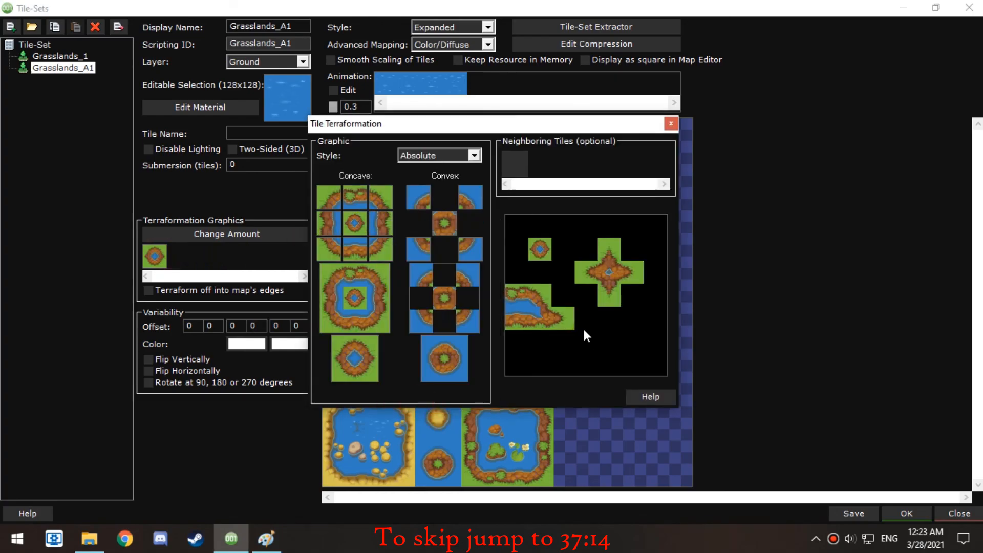
{"action": "left_click", "coordinate": [671, 125]}
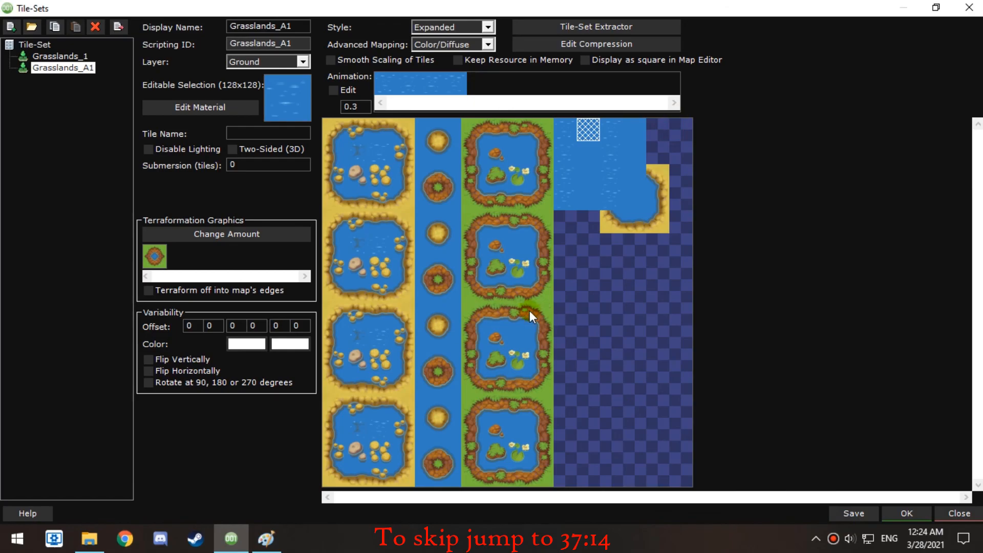
{"action": "key", "text": "ctrl+s"}
{"action": "left_click", "coordinate": [512, 313]}
Copy the first grass pond's bottom-edge tile into the bottom edge of the same water tile's concave terraformation and save
{"action": "left_click", "coordinate": [497, 198]}
{"action": "left_click", "coordinate": [582, 135]}
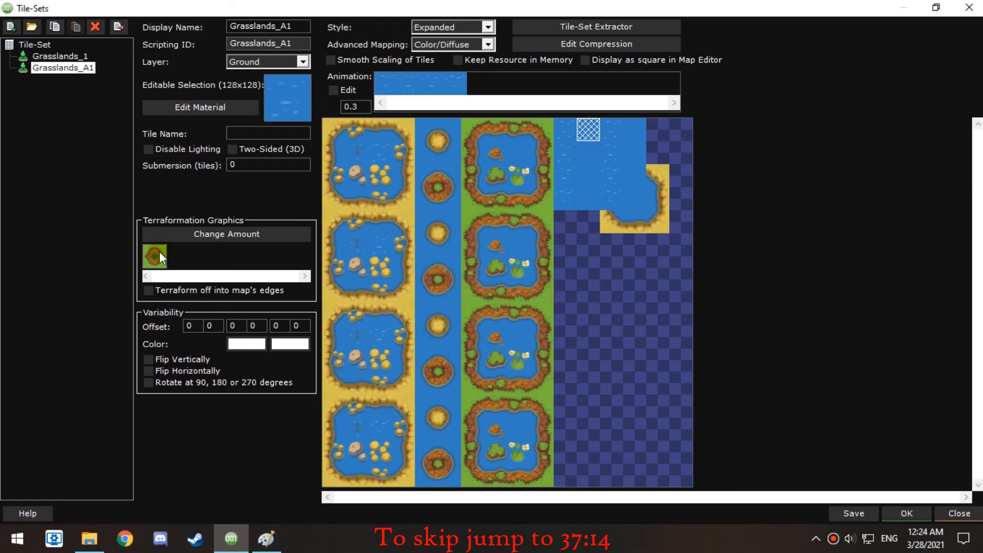
{"action": "left_click", "coordinate": [155, 256]}
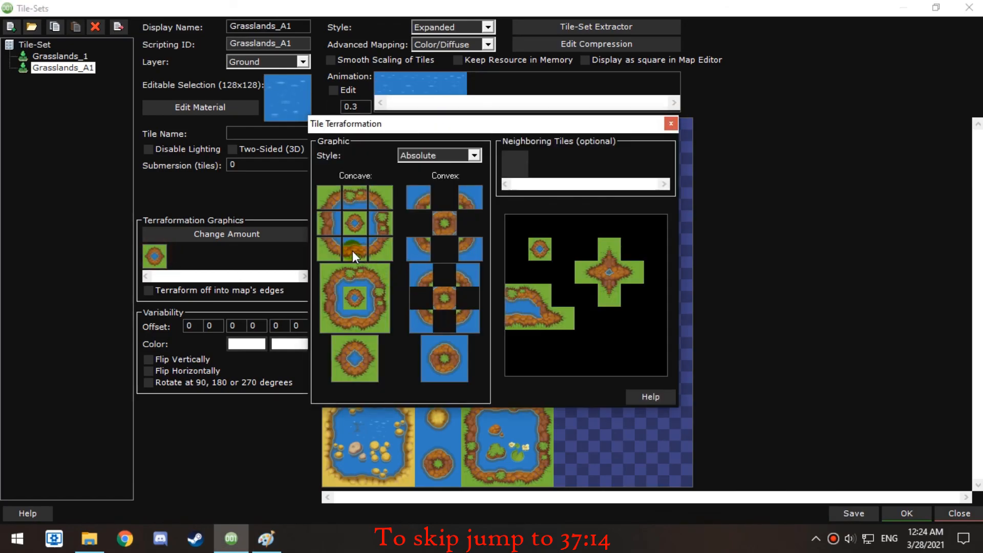
{"action": "left_click", "coordinate": [671, 124]}
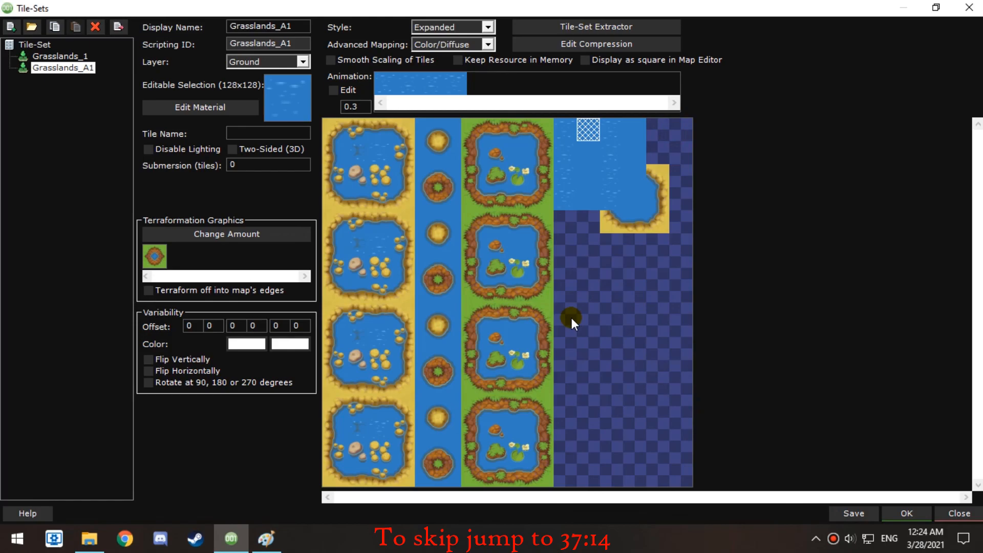
{"action": "key", "text": "ctrl+s"}
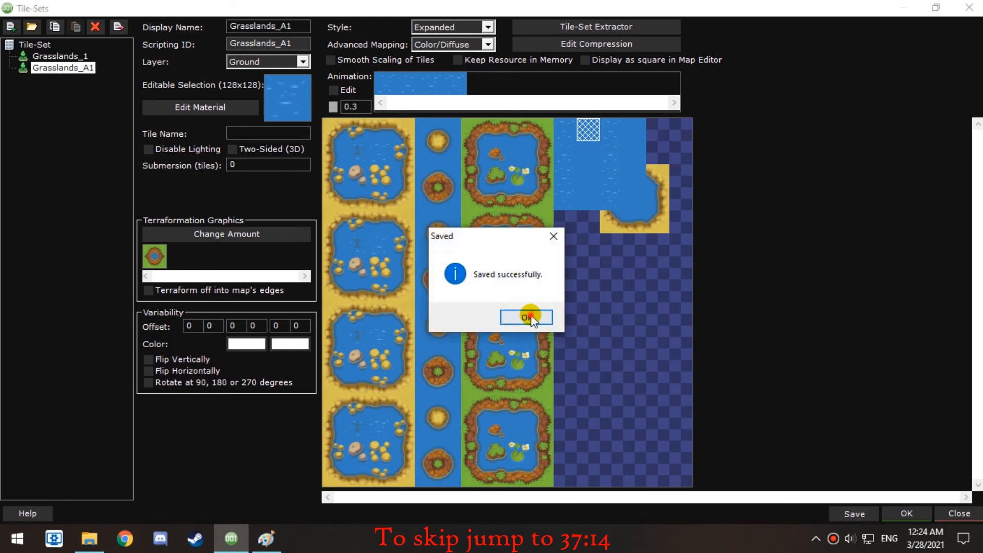
{"action": "left_click", "coordinate": [537, 316]}
Copy the first grass pond's bushy left-edge tile into the left edge of the same water tile's concave terraformation and save
{"action": "left_click", "coordinate": [472, 175]}
{"action": "right_click", "coordinate": [473, 177]}
{"action": "left_click", "coordinate": [530, 344]}
{"action": "left_click", "coordinate": [588, 129]}
{"action": "left_click", "coordinate": [154, 256]}
{"action": "right_click", "coordinate": [327, 223]}
{"action": "left_click", "coordinate": [374, 406]}
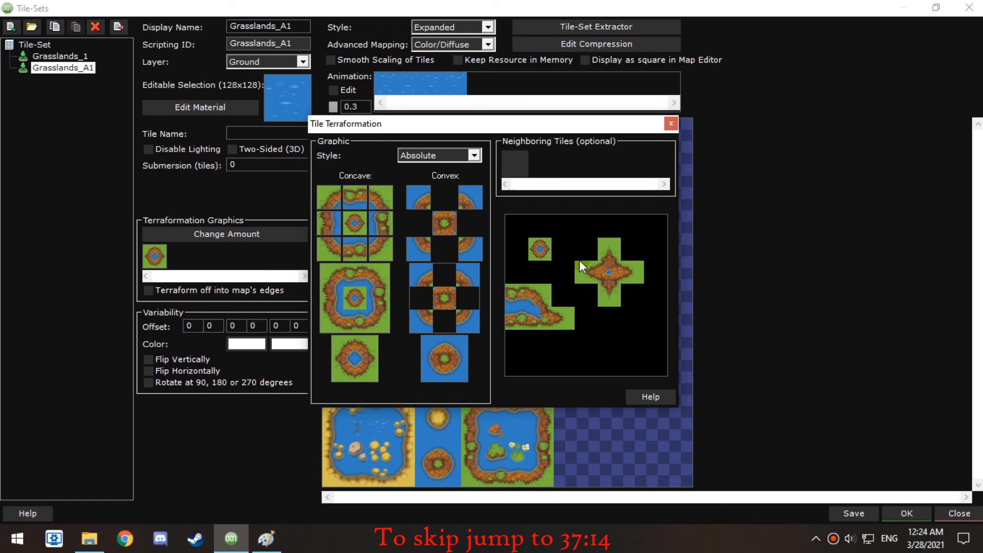
{"action": "left_click", "coordinate": [670, 124]}
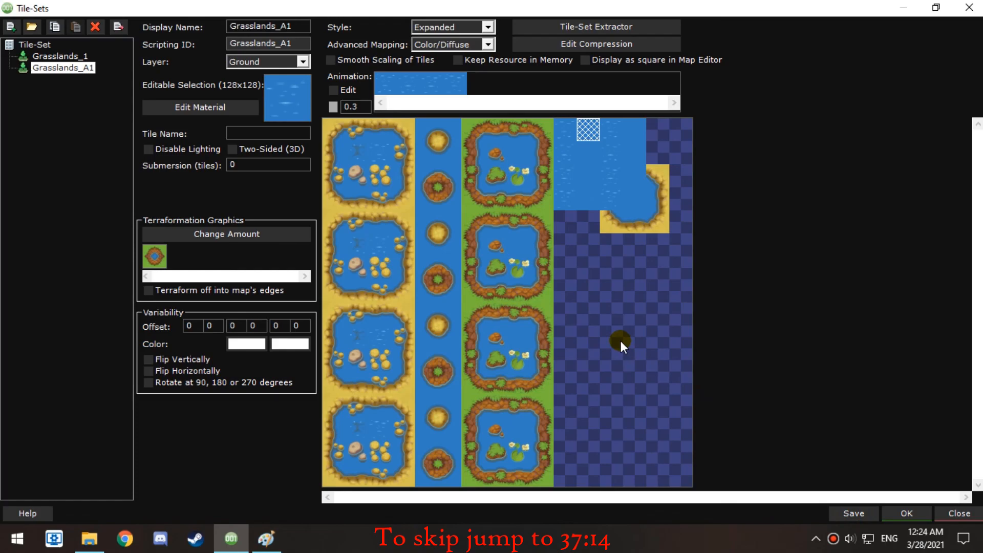
{"action": "key", "text": "ctrl+s"}
{"action": "left_click", "coordinate": [530, 311]}
Copy the second grass pond's bushy top-edge tile into the top edge of the second water column's second tile's concave terraformation
{"action": "left_click", "coordinate": [519, 221]}
{"action": "right_click", "coordinate": [520, 221]}
{"action": "left_click", "coordinate": [563, 388]}
{"action": "left_click", "coordinate": [589, 153]}
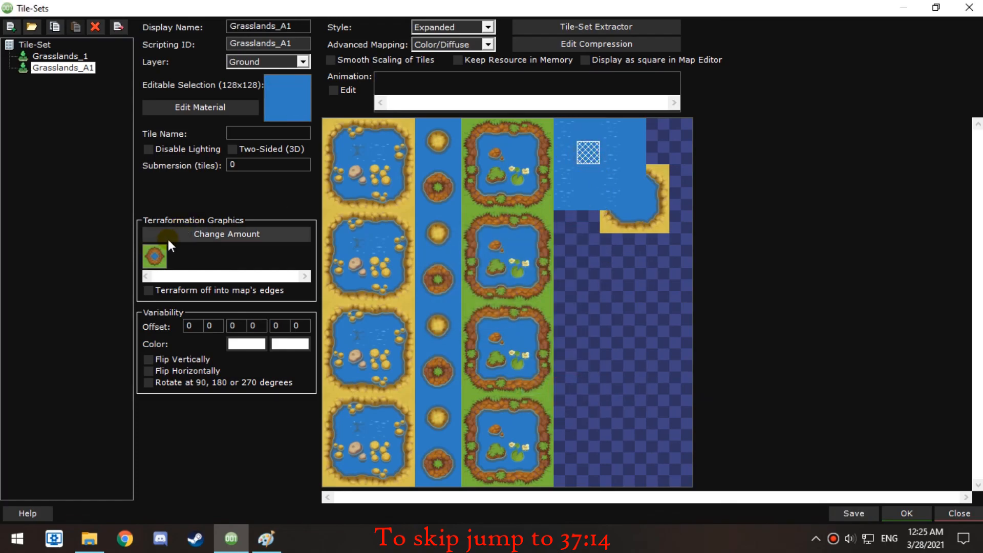
{"action": "left_click", "coordinate": [155, 256]}
{"action": "right_click", "coordinate": [349, 192]}
{"action": "left_click", "coordinate": [383, 376]}
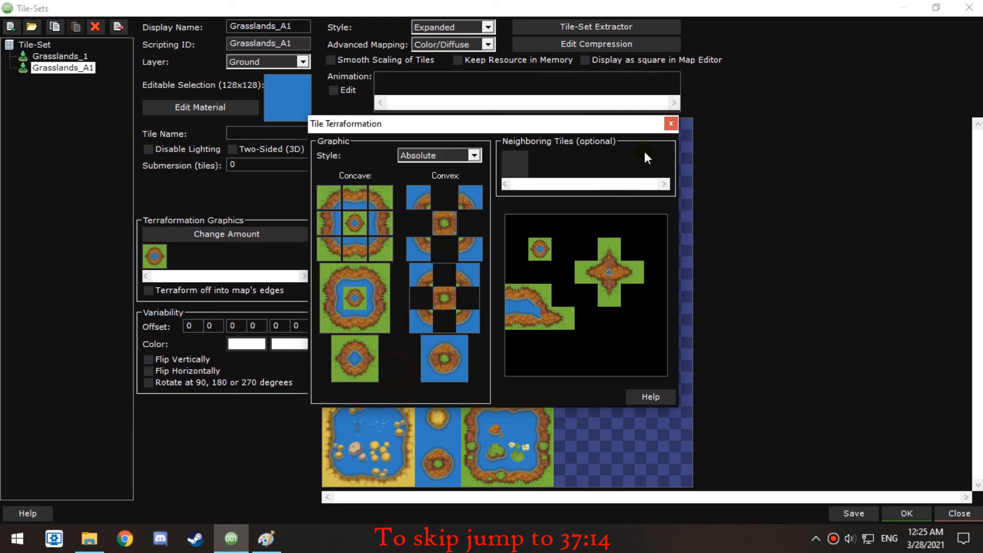
Close the tile terraformation, save the Grasslands_A1 tile-set, and quit the program
{"action": "left_click", "coordinate": [668, 124]}
{"action": "left_click", "coordinate": [544, 266]}
{"action": "left_click", "coordinate": [526, 317]}
{"action": "left_click", "coordinate": [963, 7]}
{"action": "left_click", "coordinate": [523, 315]}
Reopen the Tileset Practice 2 game's Grasslands_A1 tile-set and check the second water column's second tile's terraformation
{"action": "left_click", "coordinate": [231, 538]}
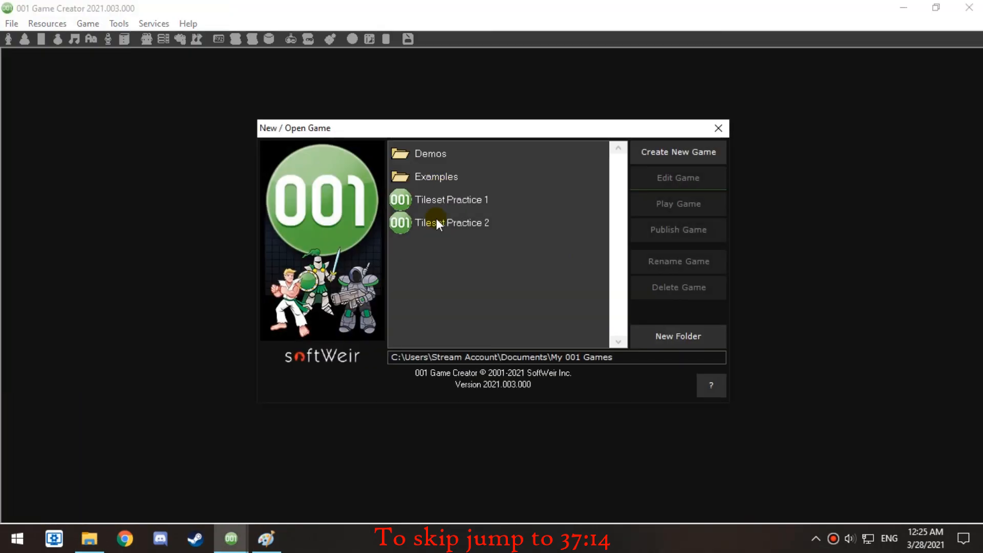
{"action": "double_click", "coordinate": [436, 221]}
{"action": "left_click", "coordinate": [24, 39]}
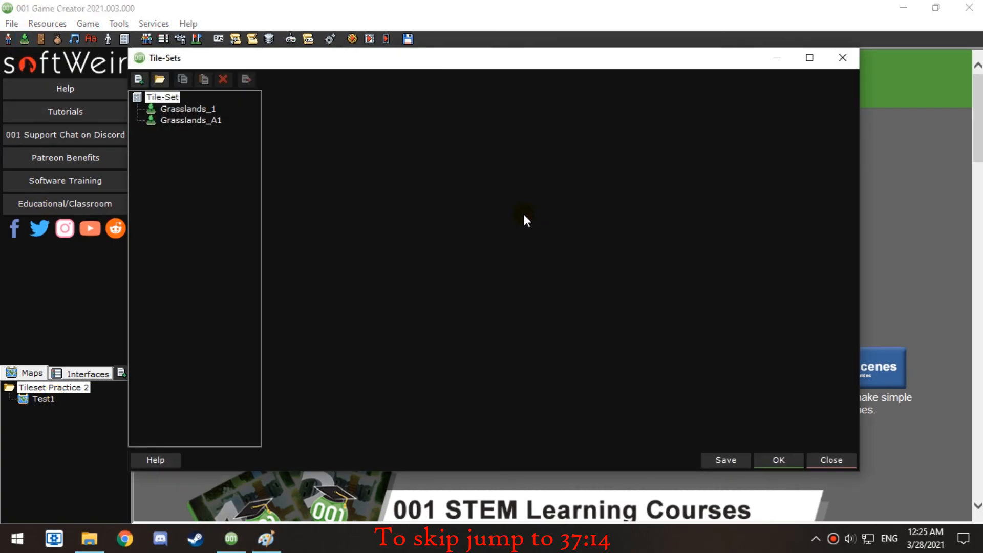
{"action": "left_click", "coordinate": [810, 57]}
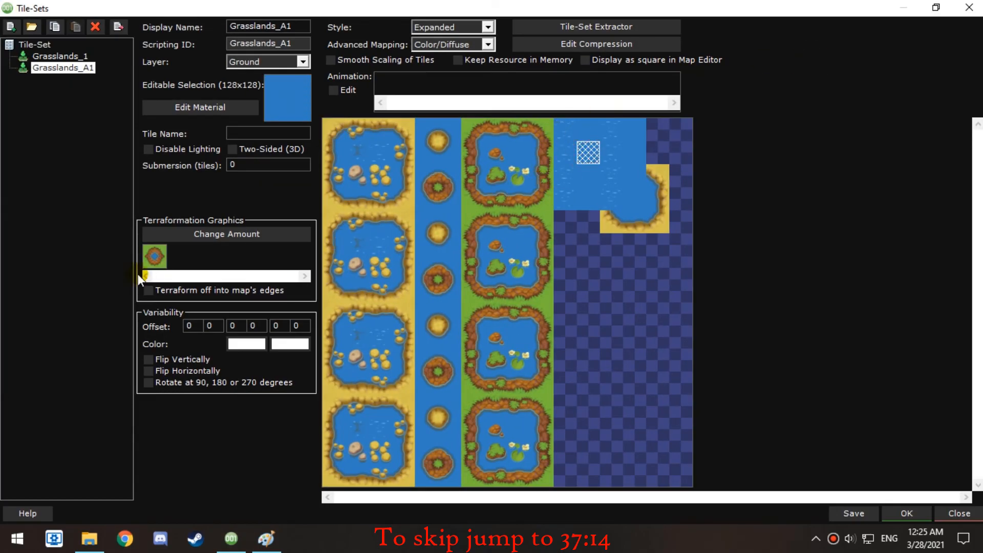
{"action": "left_click", "coordinate": [155, 257]}
{"action": "left_click", "coordinate": [671, 123]}
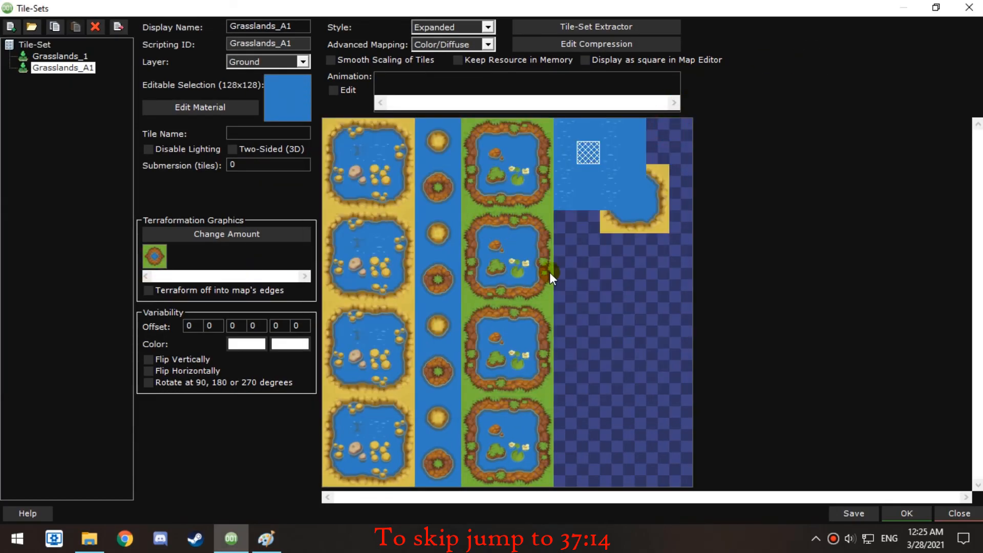
Copy the second grass pond's bushy top-edge tile into the top edge of the second water column's second tile's concave terraformation
{"action": "left_click", "coordinate": [515, 218]}
{"action": "left_click", "coordinate": [588, 152]}
{"action": "left_click", "coordinate": [152, 260]}
{"action": "right_click", "coordinate": [352, 199]}
{"action": "left_click", "coordinate": [397, 383]}
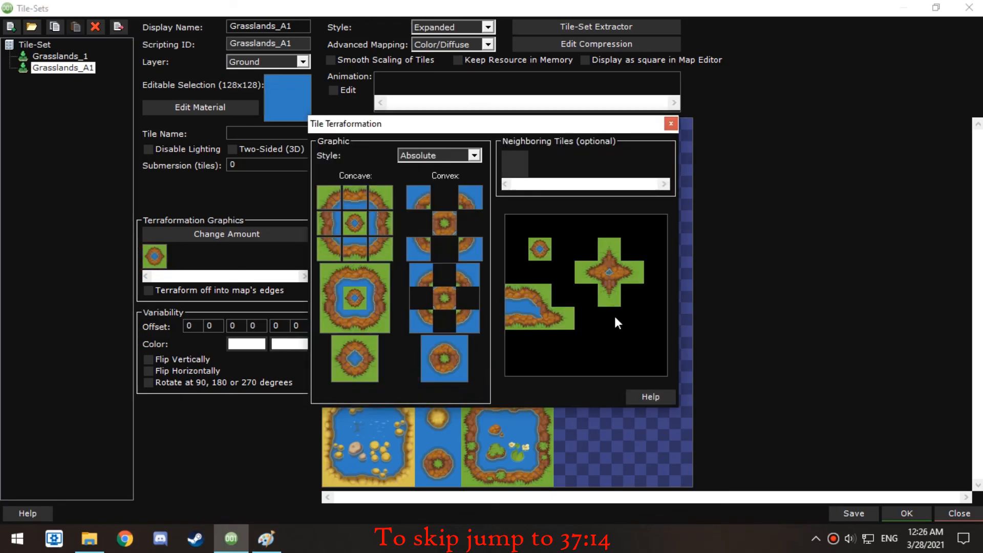
{"action": "left_click", "coordinate": [672, 123]}
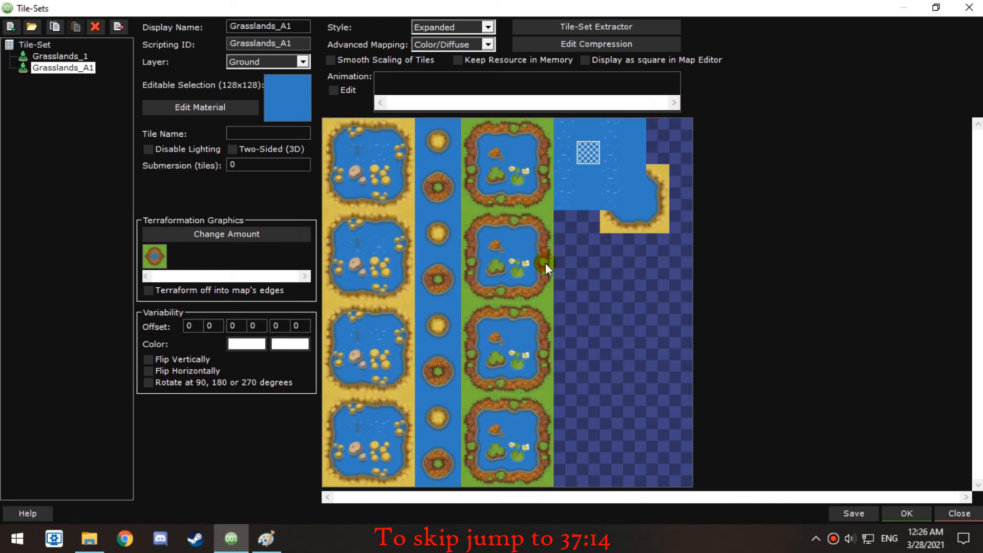
Copy the second grass pond's bushy right-edge tile into the right edge of the same water tile's concave terraformation
{"action": "left_click", "coordinate": [545, 263]}
{"action": "left_click", "coordinate": [587, 152]}
{"action": "left_click", "coordinate": [155, 256]}
{"action": "right_click", "coordinate": [472, 223]}
{"action": "left_click", "coordinate": [665, 124]}
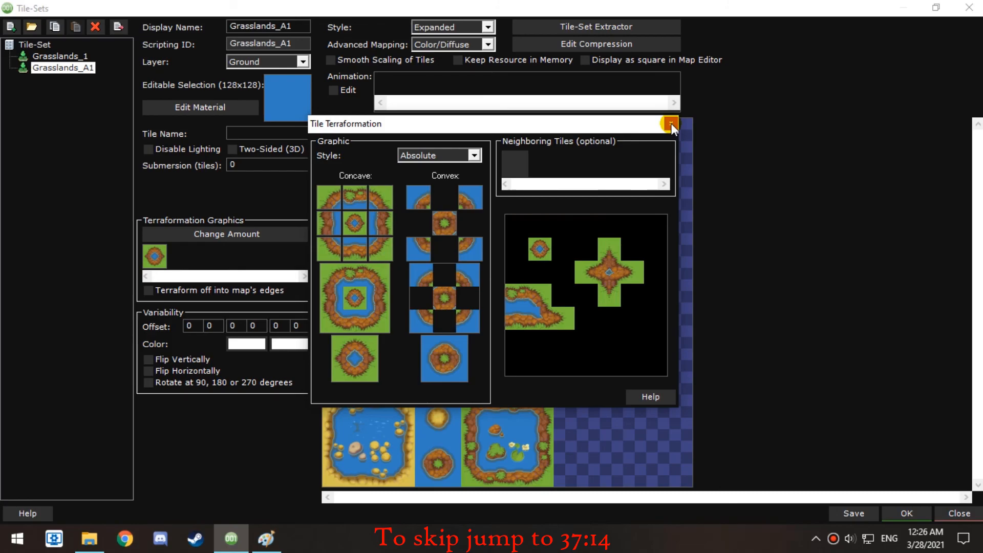
{"action": "left_click", "coordinate": [670, 124]}
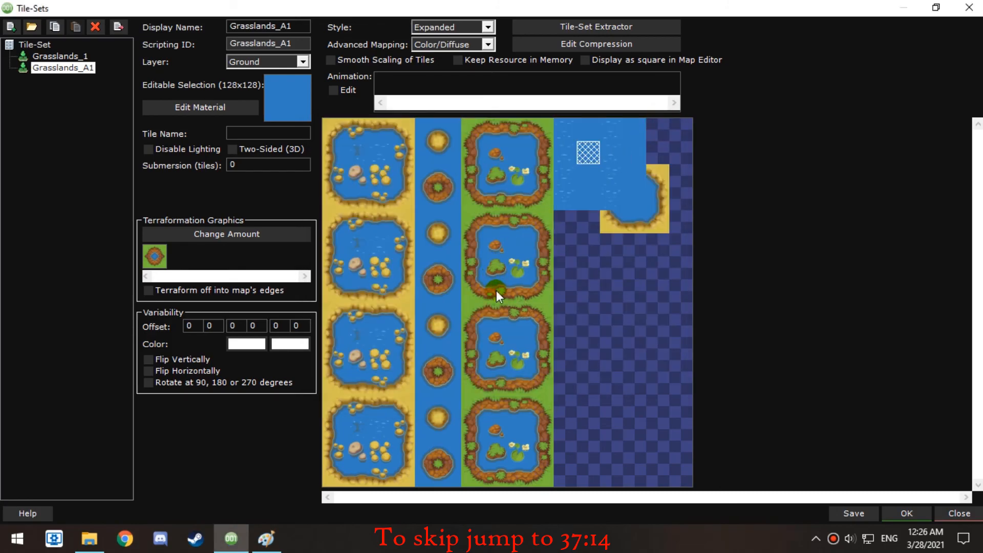
Copy the second grass pond's bushy bottom-edge tile into the bottom edge of the same water tile's concave terraformation
{"action": "right_click", "coordinate": [496, 290]}
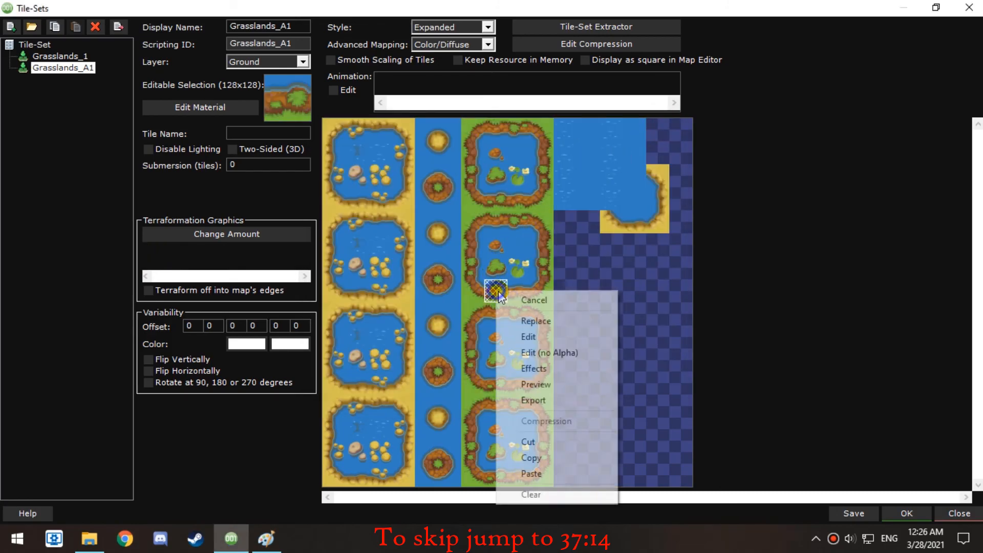
{"action": "left_click", "coordinate": [541, 456]}
{"action": "left_click", "coordinate": [154, 256]}
{"action": "right_click", "coordinate": [350, 247]}
{"action": "left_click", "coordinate": [389, 430]}
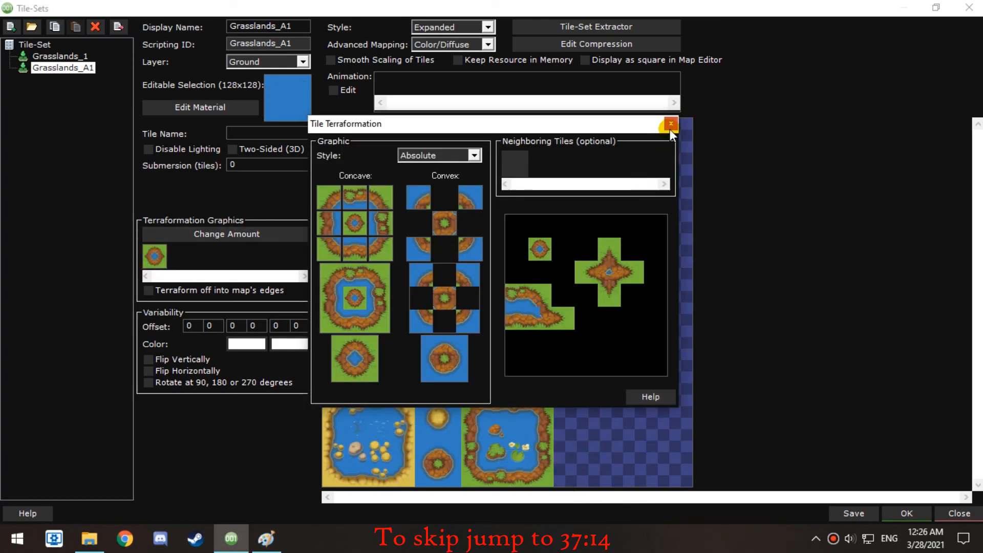
{"action": "left_click", "coordinate": [670, 127]}
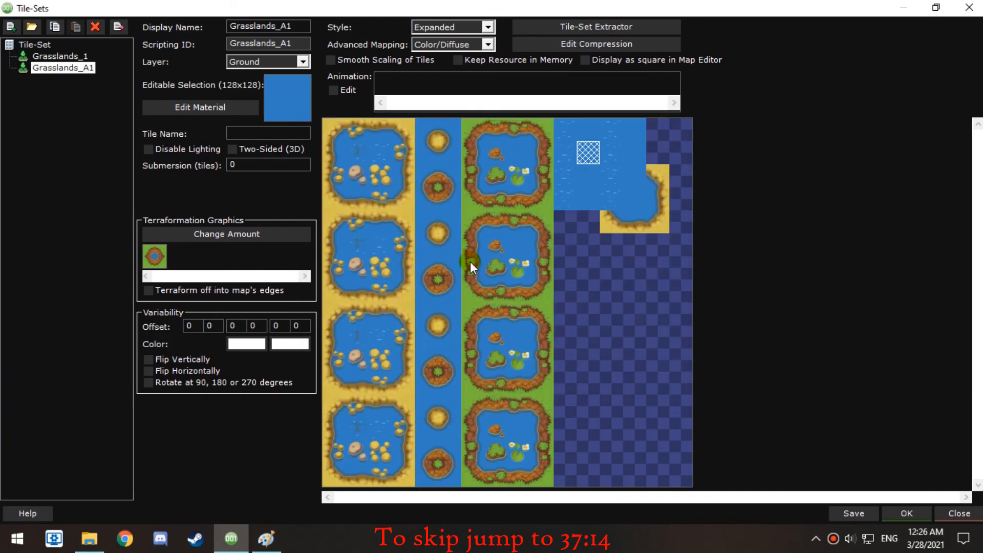
Copy the second grass pond's bushy left-edge tile into the left edge of the same water tile's concave terraformation
{"action": "right_click", "coordinate": [470, 261]}
{"action": "left_click", "coordinate": [517, 426]}
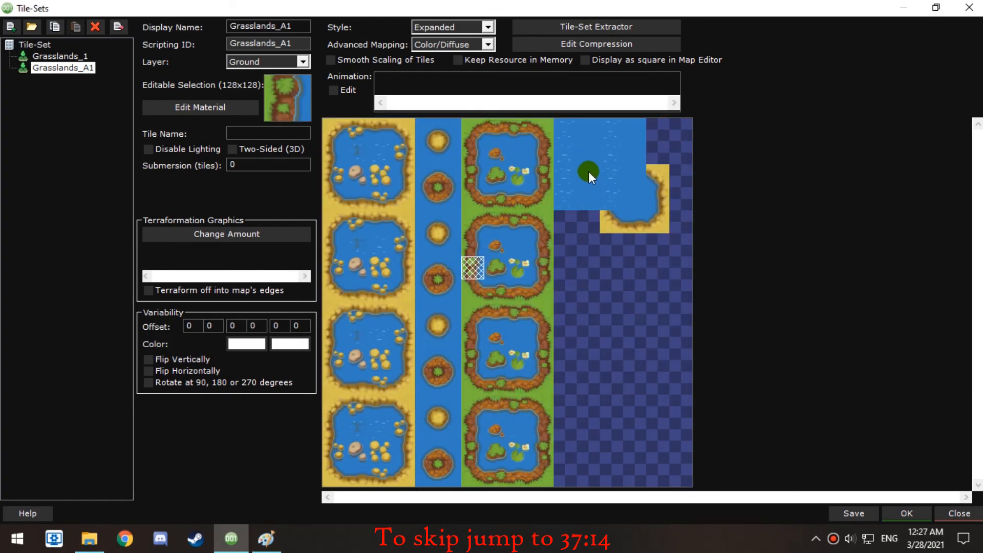
{"action": "left_click", "coordinate": [588, 158]}
{"action": "left_click", "coordinate": [158, 256]}
{"action": "right_click", "coordinate": [334, 223]}
{"action": "left_click", "coordinate": [395, 407]}
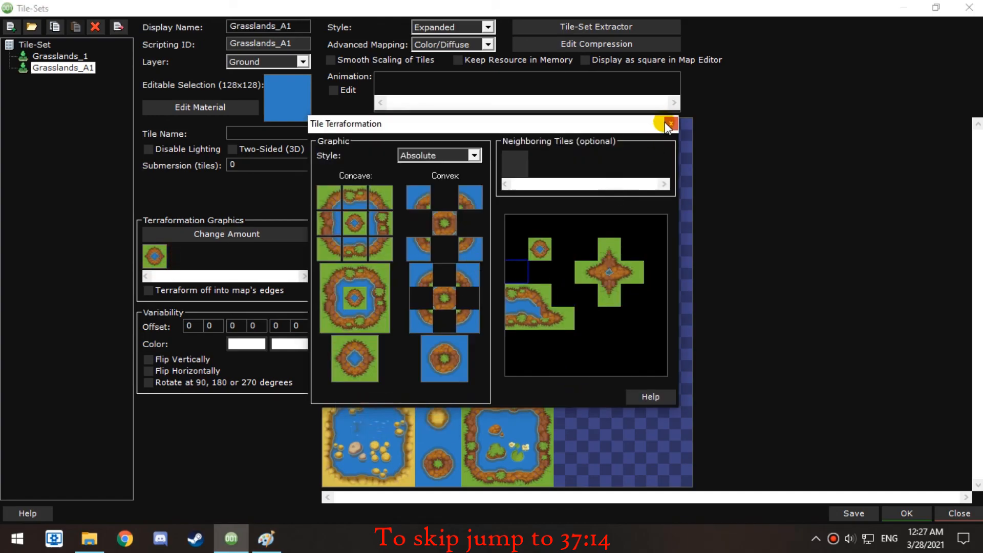
{"action": "left_click", "coordinate": [669, 124]}
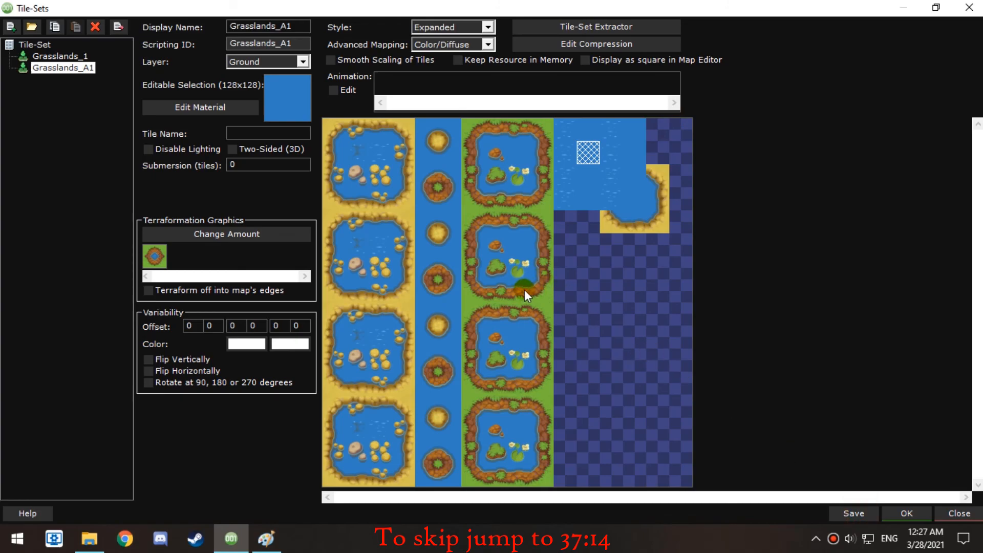
Copy the third grass pond's bushy top-edge tile into the top edge of the second water column's third tile's concave terraformation
{"action": "left_click", "coordinate": [506, 316]}
{"action": "right_click", "coordinate": [518, 312]}
{"action": "left_click", "coordinate": [588, 265]}
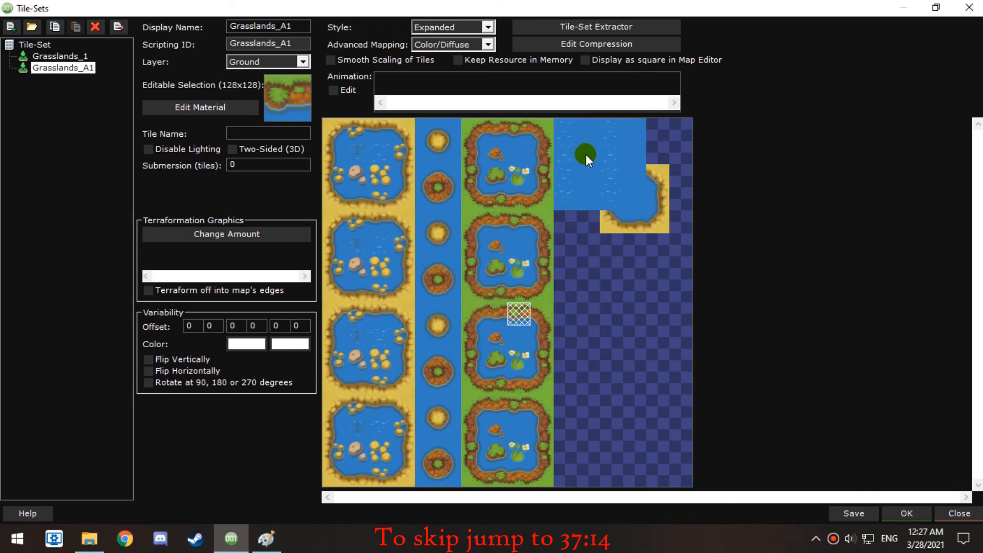
{"action": "left_click", "coordinate": [586, 171]}
{"action": "left_click", "coordinate": [154, 248]}
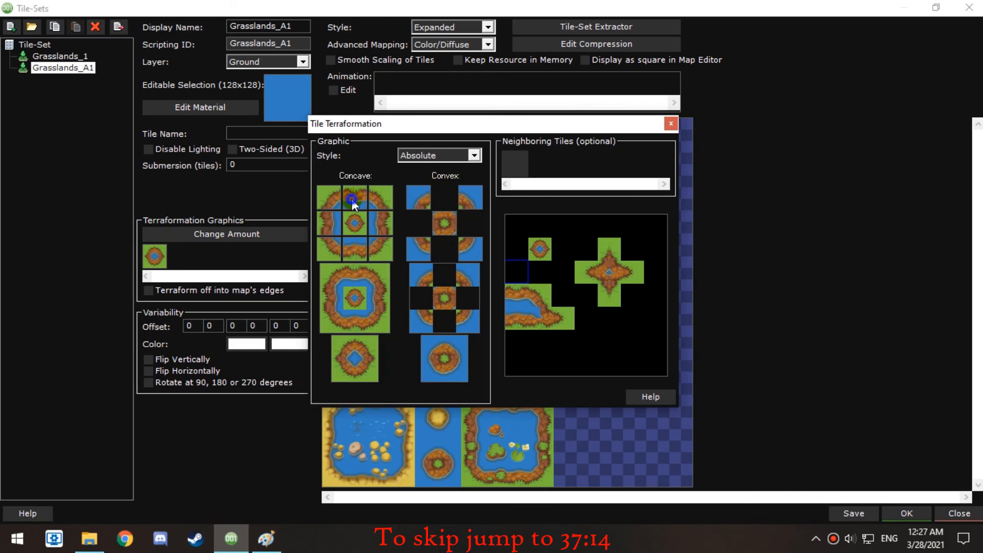
{"action": "left_click", "coordinate": [671, 124]}
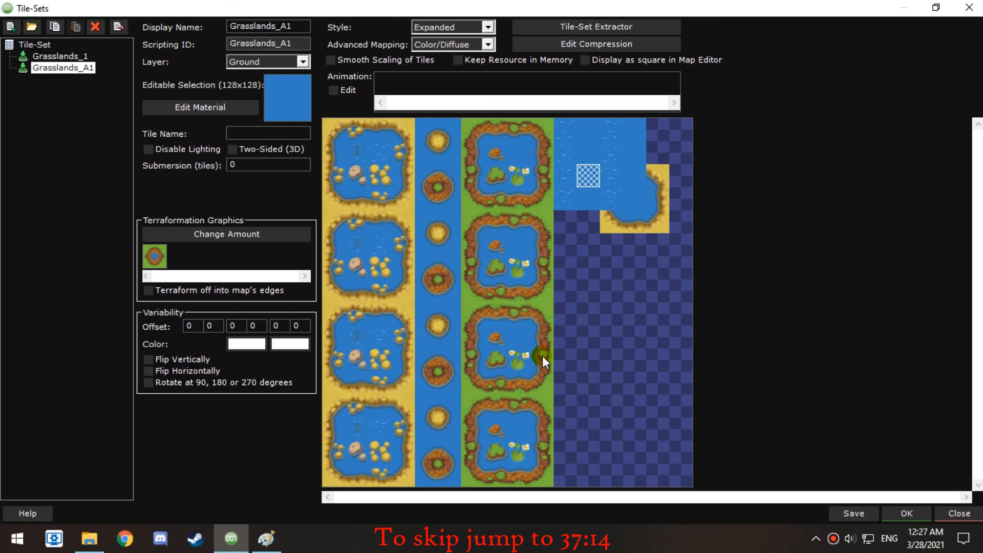
Copy the third grass pond's bushy right-edge tile into the right edge of the third water tile's concave terraformation and save
{"action": "left_click", "coordinate": [543, 356]}
{"action": "left_click", "coordinate": [574, 176]}
{"action": "left_click", "coordinate": [154, 255]}
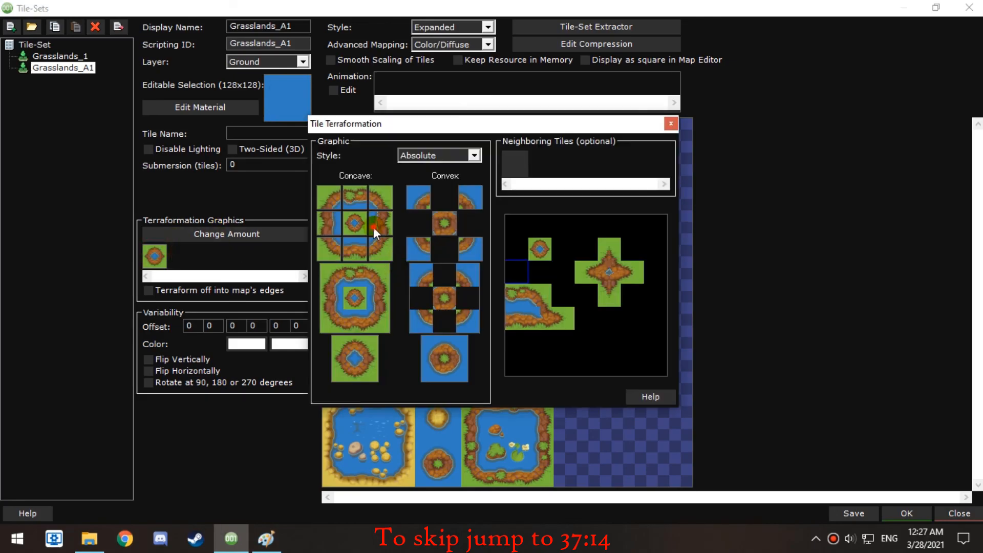
{"action": "left_click", "coordinate": [670, 125]}
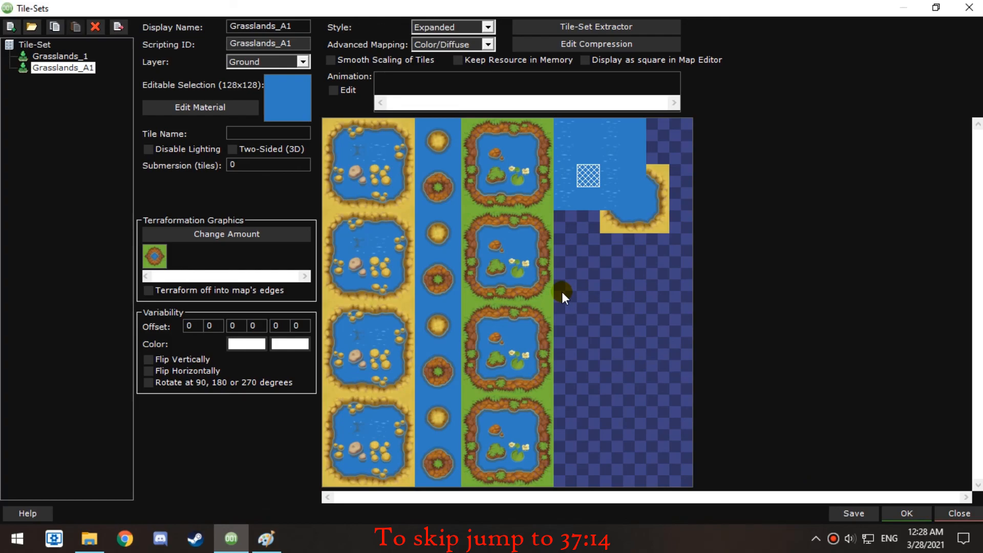
{"action": "key", "text": "ctrl+s"}
{"action": "left_click", "coordinate": [516, 309]}
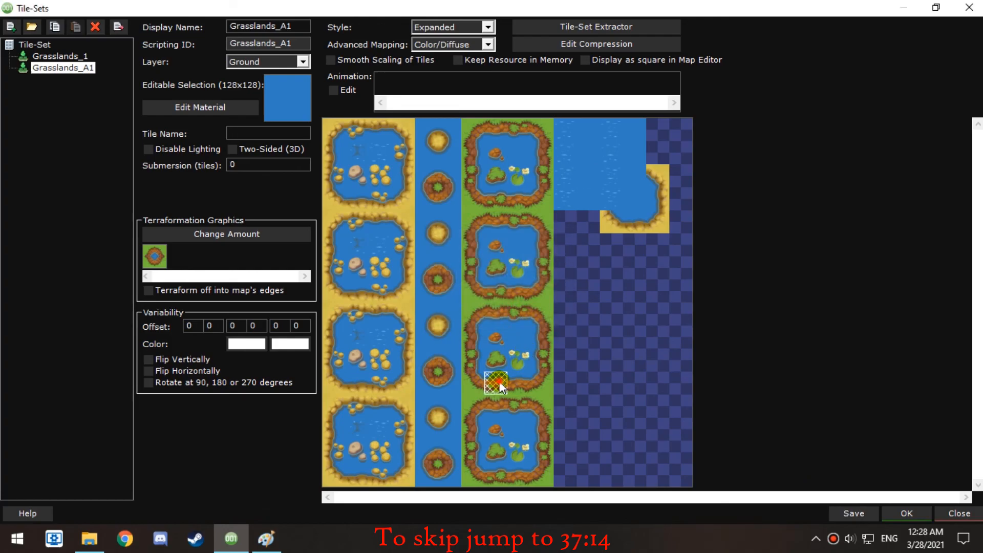
Copy the third grass pond's bushy bottom-edge tile into the bottom edge of the third water tile's concave terraformation
{"action": "right_click", "coordinate": [498, 381]}
{"action": "left_click", "coordinate": [534, 335]}
{"action": "left_click", "coordinate": [581, 177]}
{"action": "left_click", "coordinate": [157, 256]}
{"action": "right_click", "coordinate": [345, 251]}
{"action": "left_click", "coordinate": [381, 435]}
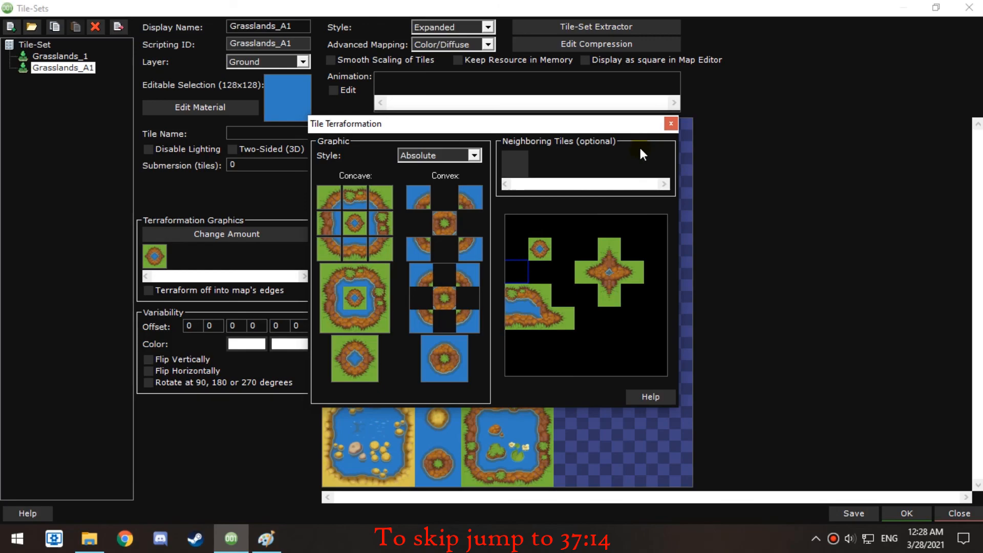
{"action": "left_click", "coordinate": [670, 125]}
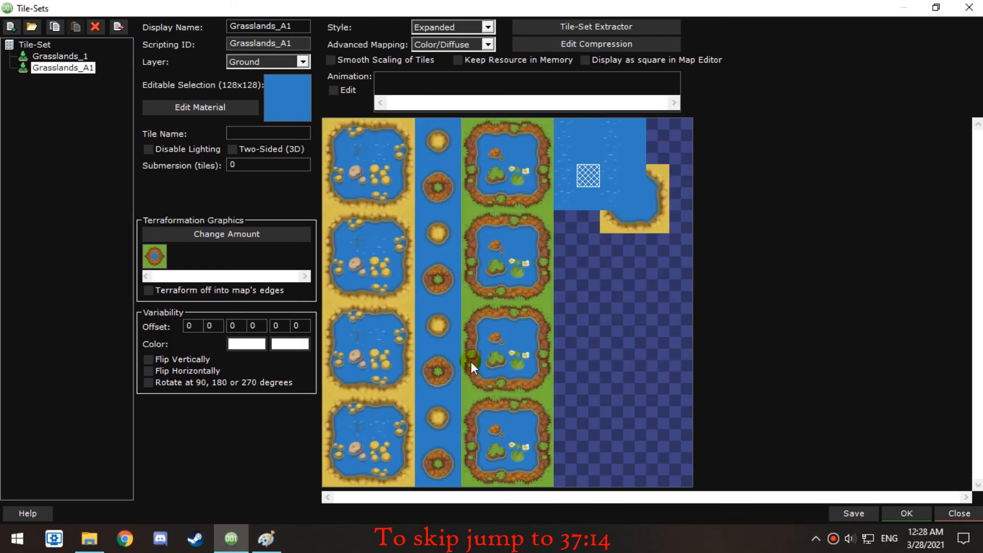
Copy the third grass pond's bushy left-edge tile into the left edge of the third water tile's concave terraformation and save
{"action": "right_click", "coordinate": [472, 360]}
{"action": "left_click", "coordinate": [527, 310]}
{"action": "right_click", "coordinate": [326, 223]}
{"action": "left_click", "coordinate": [363, 404]}
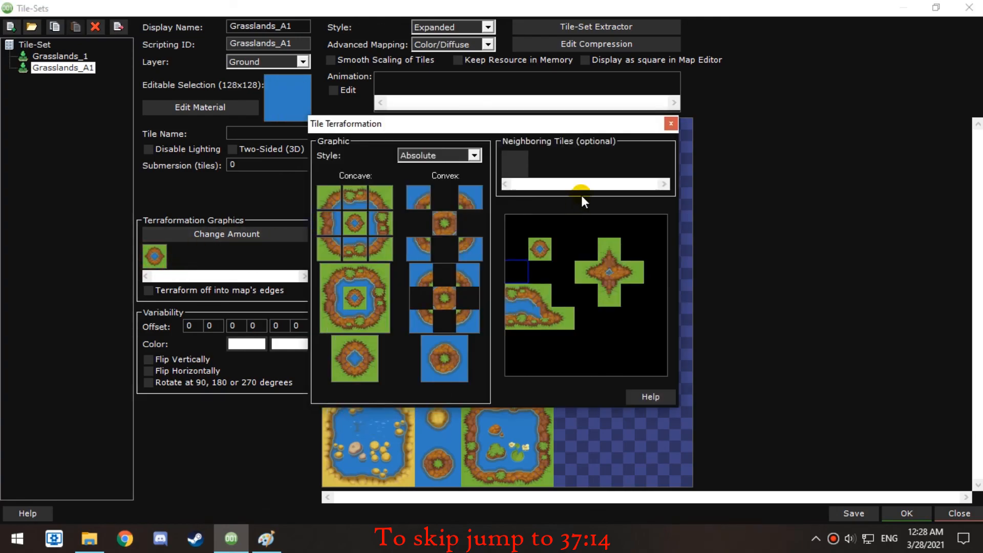
{"action": "left_click", "coordinate": [671, 125]}
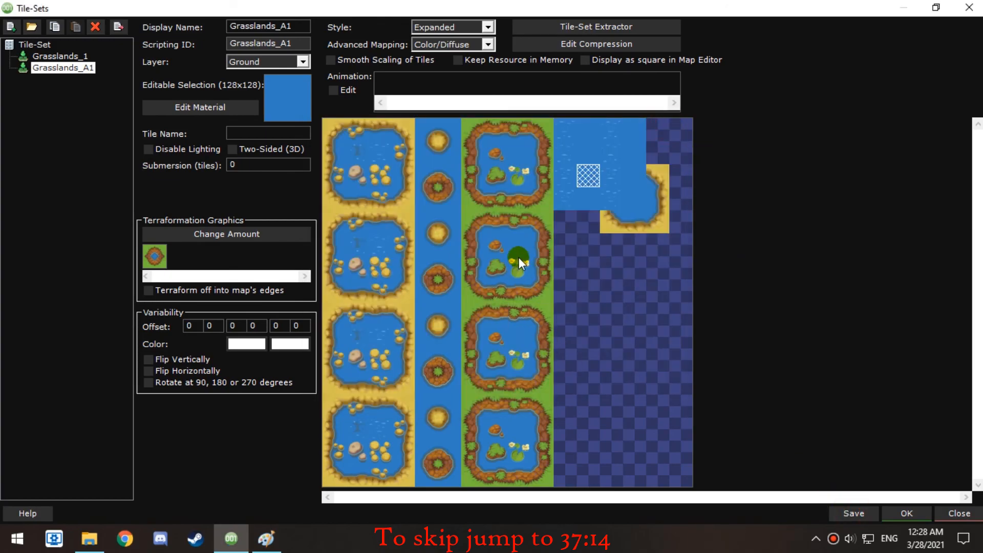
{"action": "key", "text": "ctrl+s"}
{"action": "left_click", "coordinate": [535, 318]}
Copy the fourth grass pond's bushy top-edge tile into the top edge of the second water column's fourth tile's concave terraformation
{"action": "right_click", "coordinate": [508, 196]}
{"action": "left_click", "coordinate": [527, 362]}
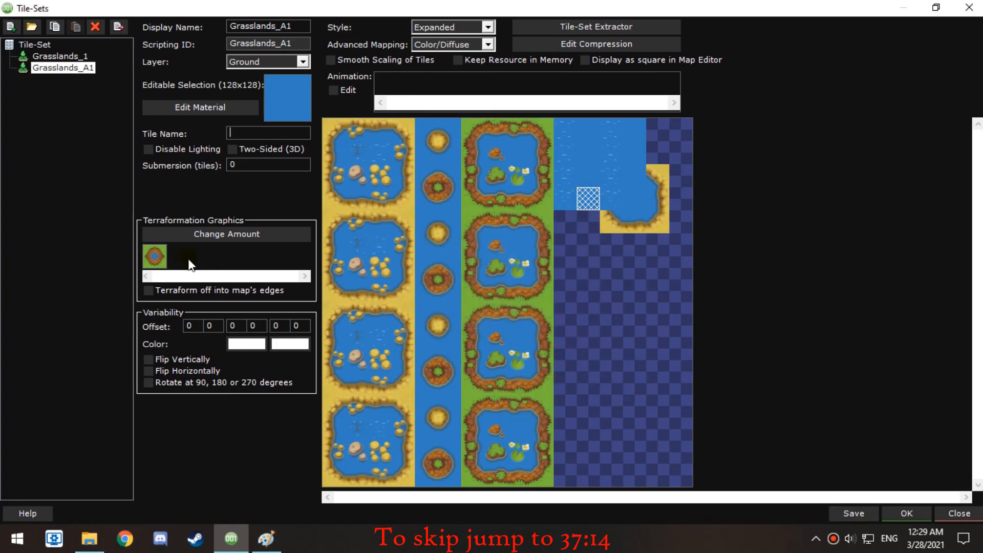
{"action": "left_click", "coordinate": [161, 257]}
{"action": "right_click", "coordinate": [354, 205]}
{"action": "left_click", "coordinate": [391, 387]}
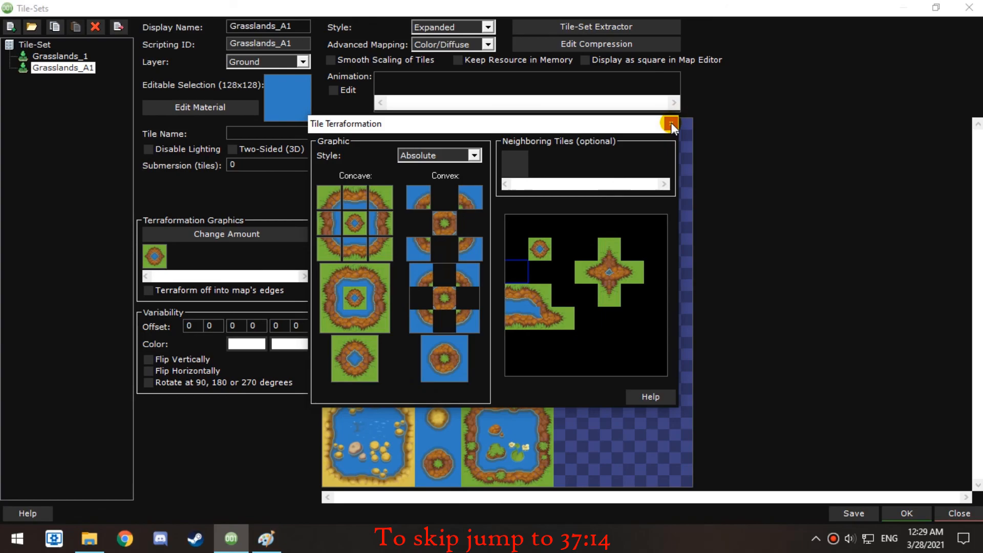
{"action": "left_click", "coordinate": [670, 123]}
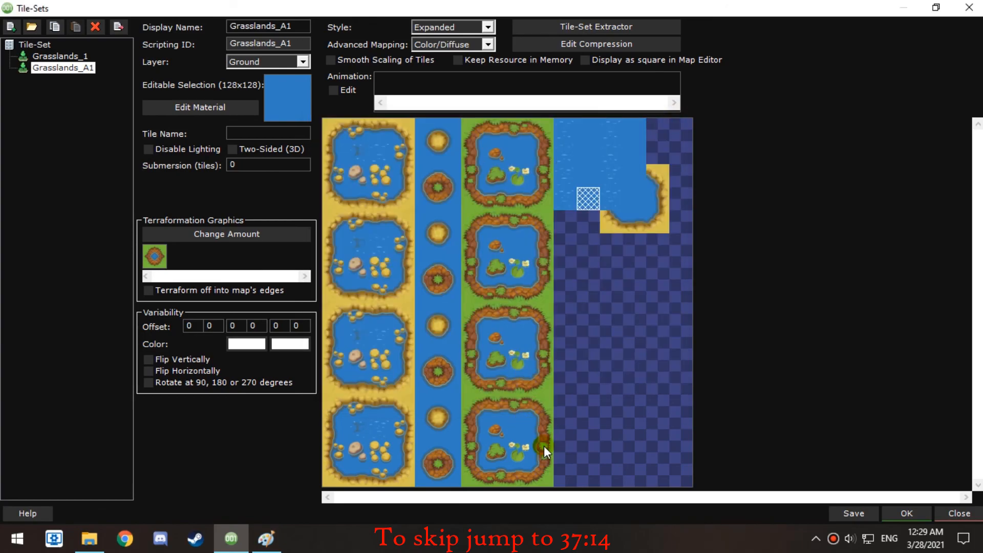
Copy the fourth grass pond's bushy right-edge tile into the right edge of the fourth water tile's concave terraformation and save
{"action": "right_click", "coordinate": [543, 446]}
{"action": "left_click", "coordinate": [573, 399]}
{"action": "left_click", "coordinate": [588, 192]}
{"action": "left_click", "coordinate": [156, 252]}
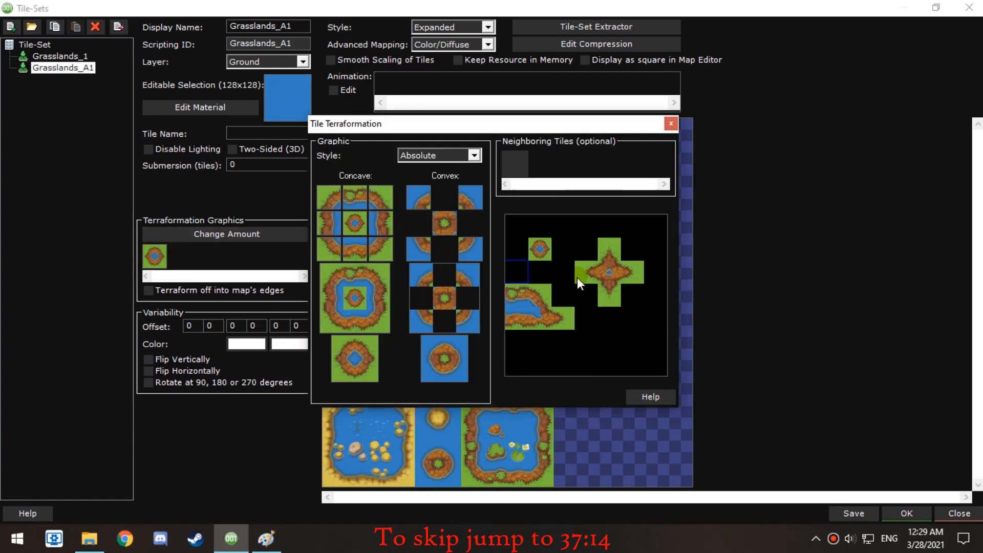
{"action": "left_click", "coordinate": [500, 491]}
{"action": "left_click", "coordinate": [849, 515]}
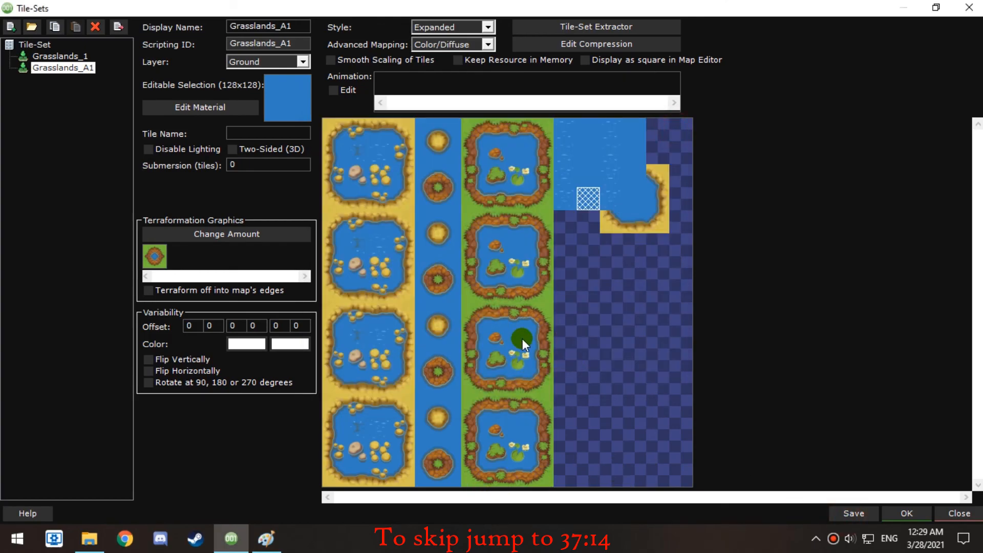
{"action": "left_click", "coordinate": [516, 319]}
Copy the fourth grass pond's bushy bottom-edge tile into the bottom edge of the fourth water tile's concave terraformation
{"action": "right_click", "coordinate": [490, 477]}
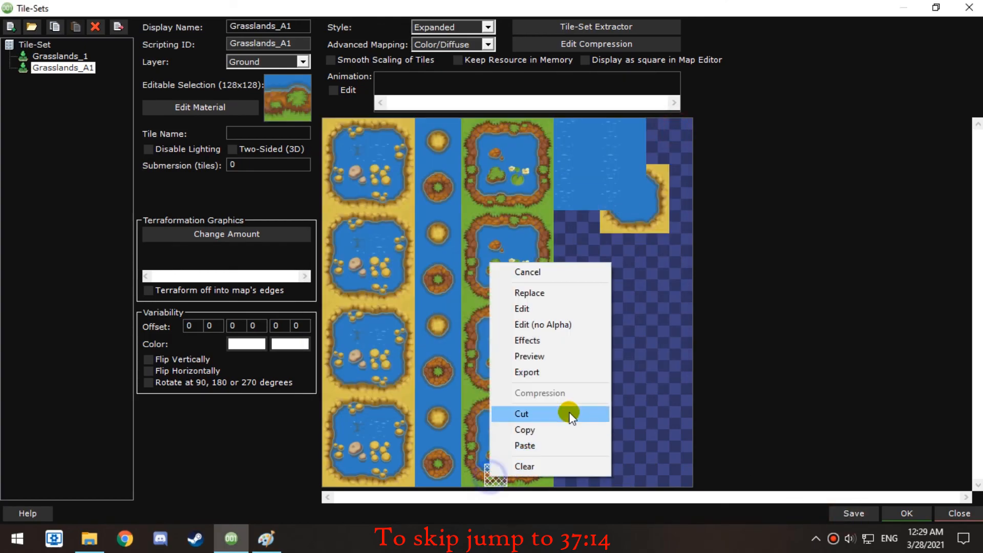
{"action": "left_click", "coordinate": [570, 428]}
{"action": "left_click", "coordinate": [587, 199]}
{"action": "left_click", "coordinate": [152, 259]}
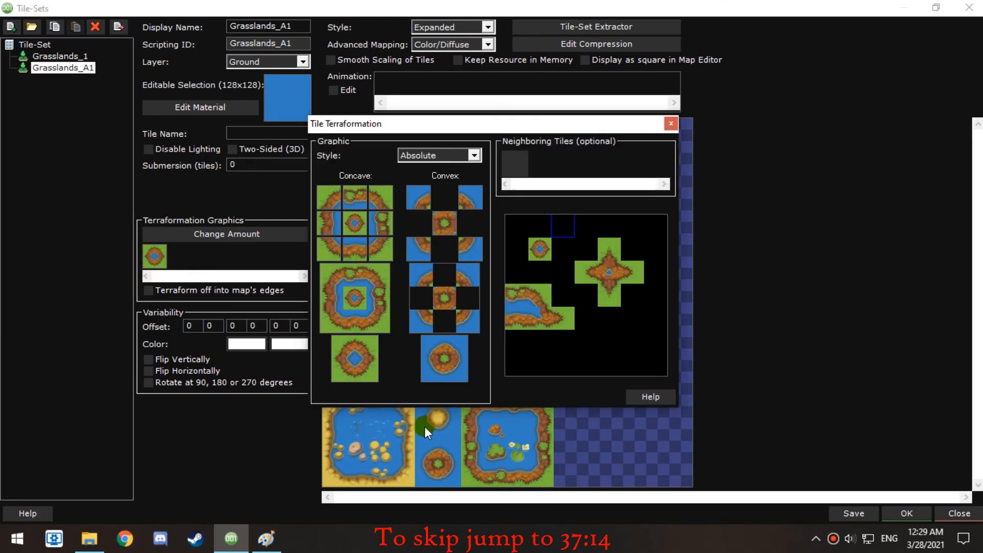
{"action": "left_click", "coordinate": [671, 123]}
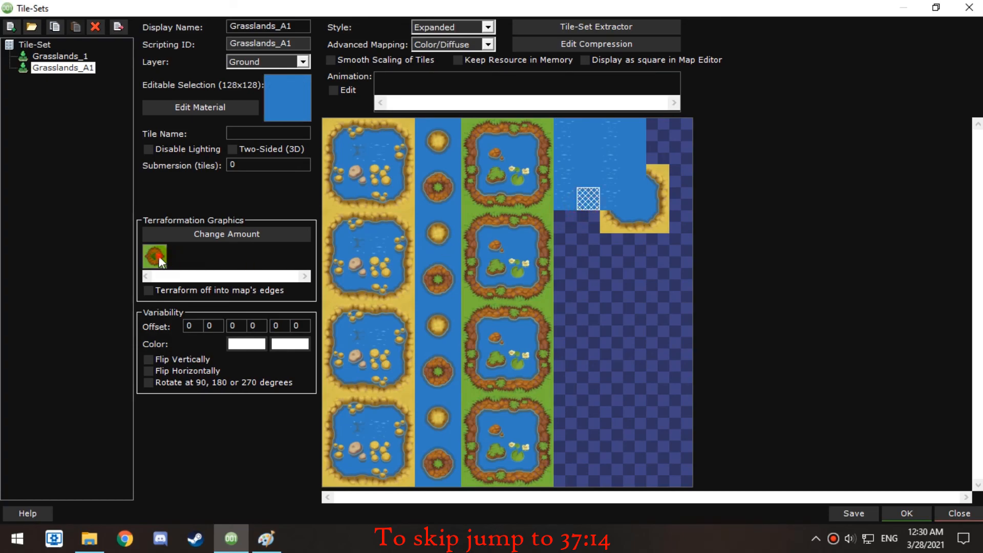
Copy the fourth grass pond's bushy left-edge tile into the left edge of the fourth water tile's concave terraformation and save
{"action": "left_click", "coordinate": [159, 257]}
{"action": "right_click", "coordinate": [327, 223]}
{"action": "left_click", "coordinate": [390, 406]}
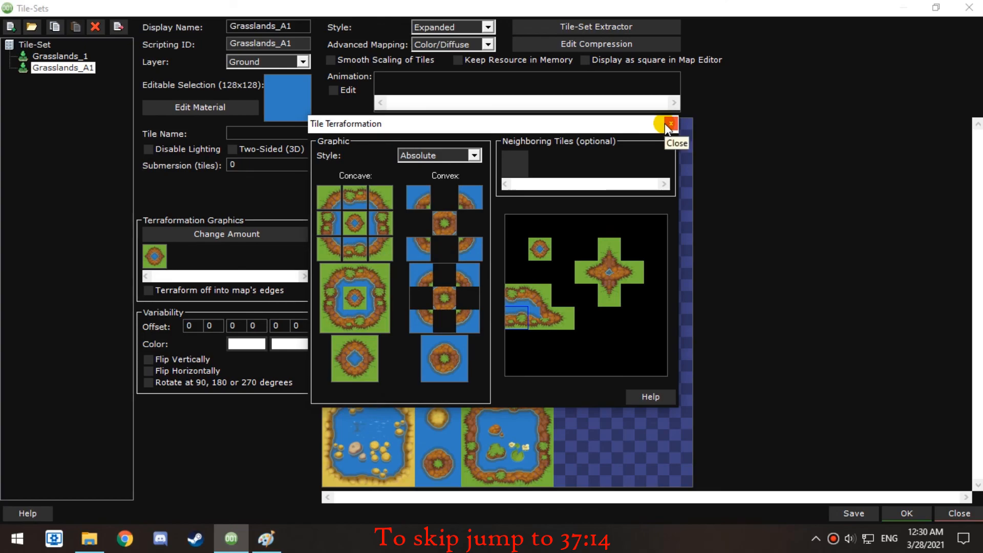
{"action": "left_click", "coordinate": [670, 124]}
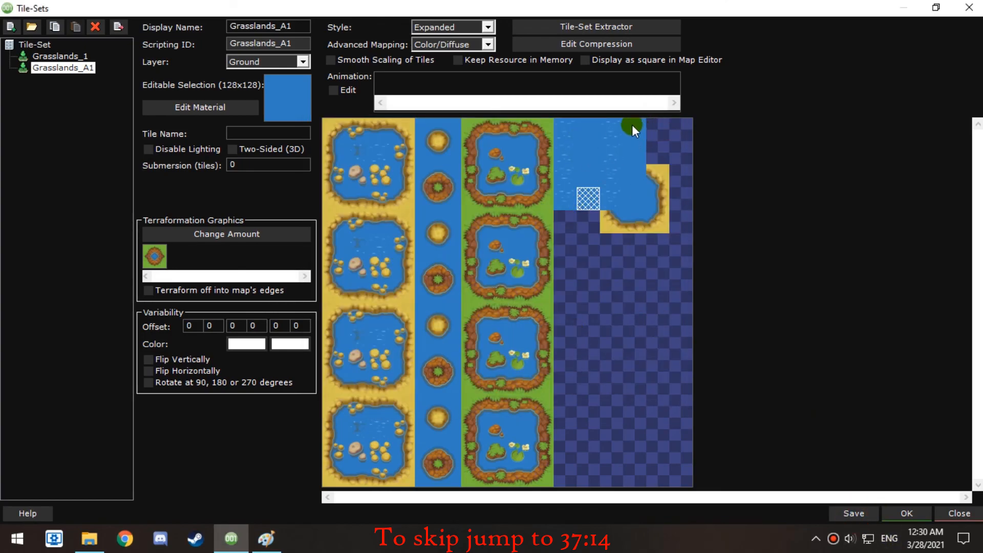
{"action": "left_click", "coordinate": [526, 313]}
Remove all animation frames from the first two water tiles in the top row
{"action": "left_click", "coordinate": [632, 201]}
{"action": "left_click", "coordinate": [566, 131]}
{"action": "right_click", "coordinate": [403, 82]}
{"action": "right_click", "coordinate": [404, 83]}
{"action": "right_click", "coordinate": [405, 83]}
{"action": "left_click", "coordinate": [587, 130]}
{"action": "right_click", "coordinate": [405, 81]}
{"action": "right_click", "coordinate": [405, 84]}
{"action": "right_click", "coordinate": [404, 85]}
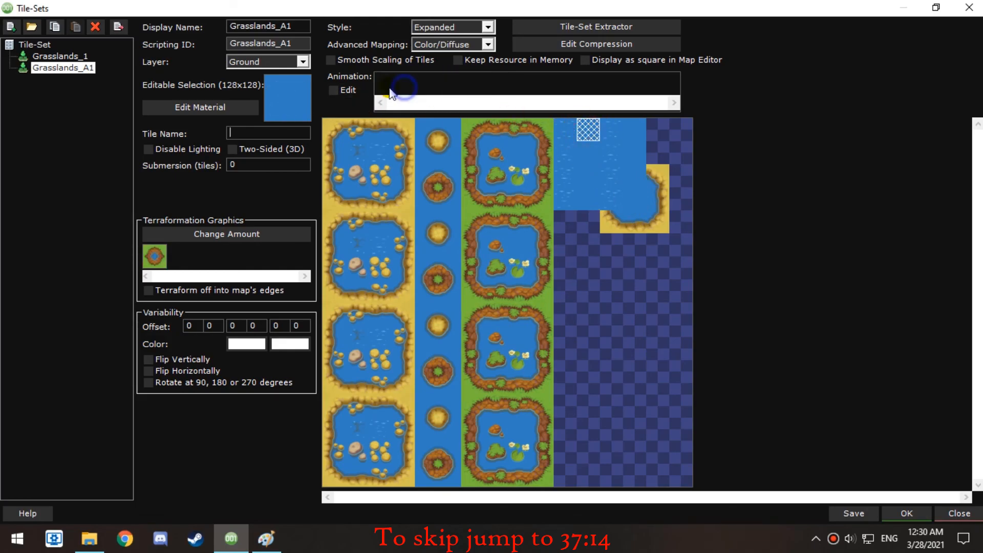
Remove all animation frames from the third and fourth water tiles in the top row and save the tile-set
{"action": "left_click", "coordinate": [610, 129]}
{"action": "right_click", "coordinate": [403, 86]}
{"action": "left_click", "coordinate": [637, 132]}
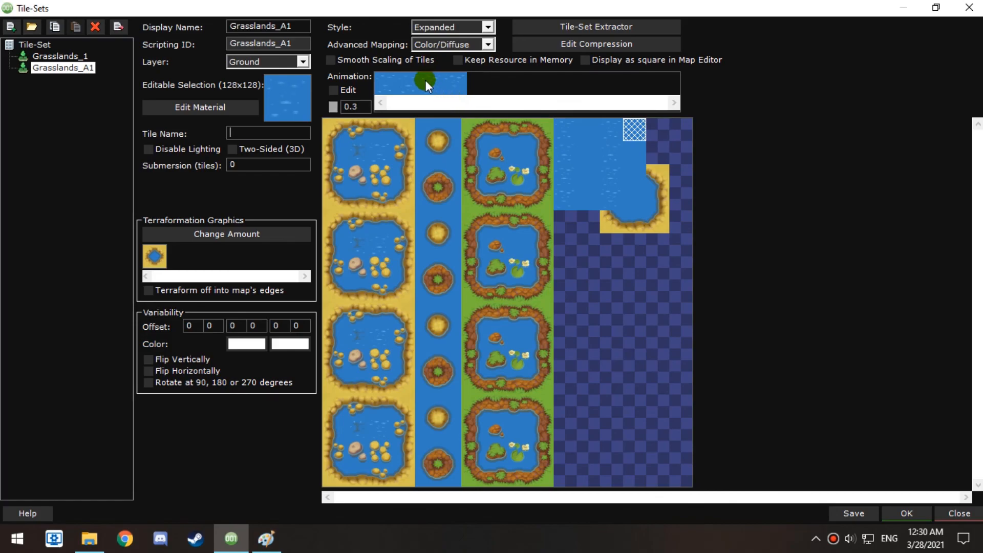
{"action": "right_click", "coordinate": [408, 87]}
{"action": "right_click", "coordinate": [424, 87]}
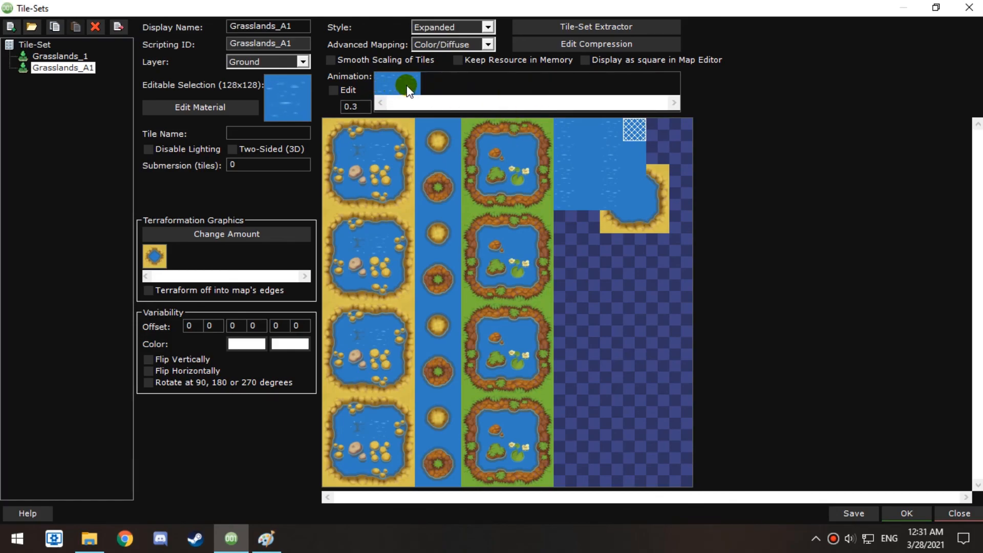
{"action": "right_click", "coordinate": [405, 84]}
{"action": "key", "text": "ctrl+s"}
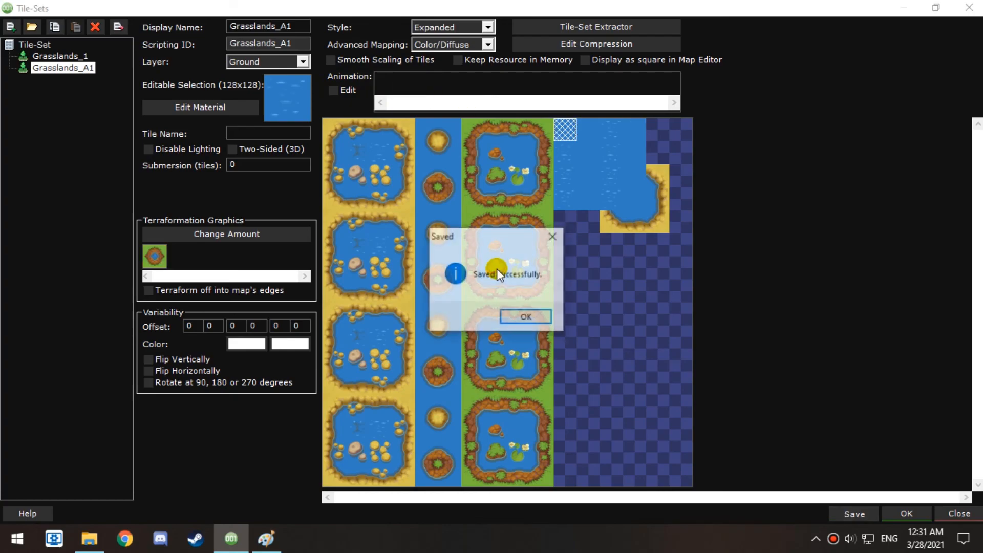
{"action": "left_click", "coordinate": [541, 317]}
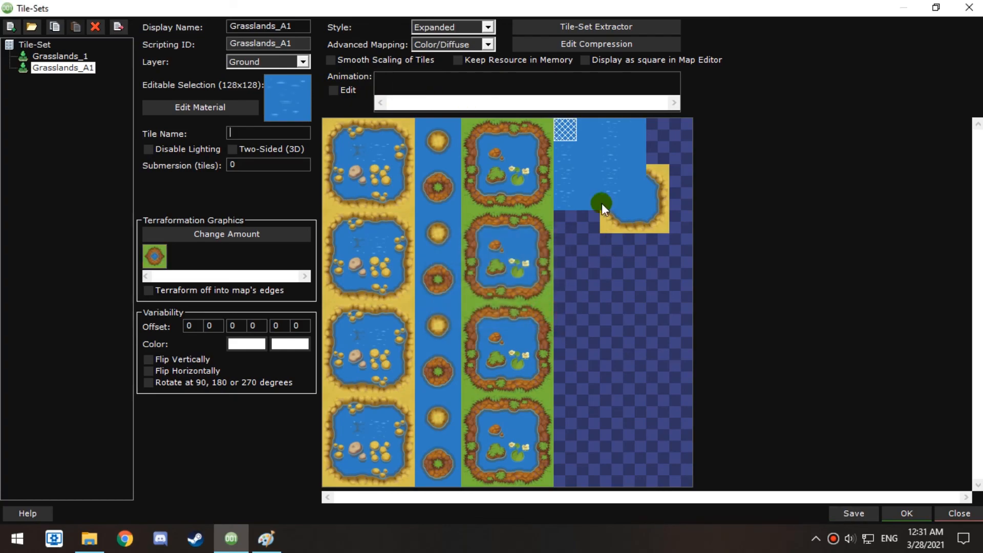
Compare the terraformation graphics and materials of the grass-edge and sand-edge water tiles across the rows
{"action": "left_click", "coordinate": [588, 152]}
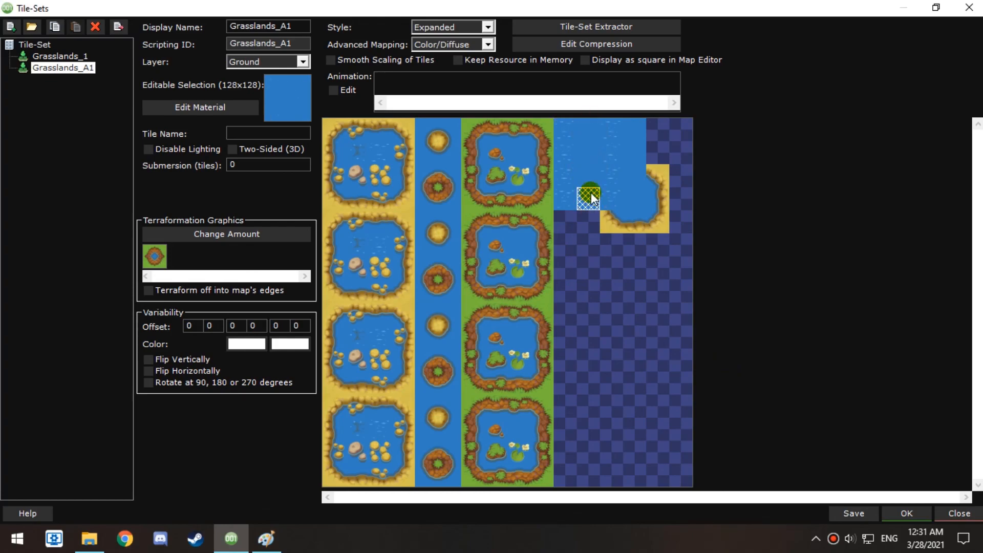
{"action": "left_click_drag", "start_coordinate": [589, 205], "coordinate": [591, 177]}
{"action": "mouse_move", "coordinate": [628, 131]}
{"action": "left_mouse_down"}
{"action": "mouse_move", "coordinate": [629, 193]}
{"action": "mouse_move", "coordinate": [629, 134]}
{"action": "left_mouse_up"}
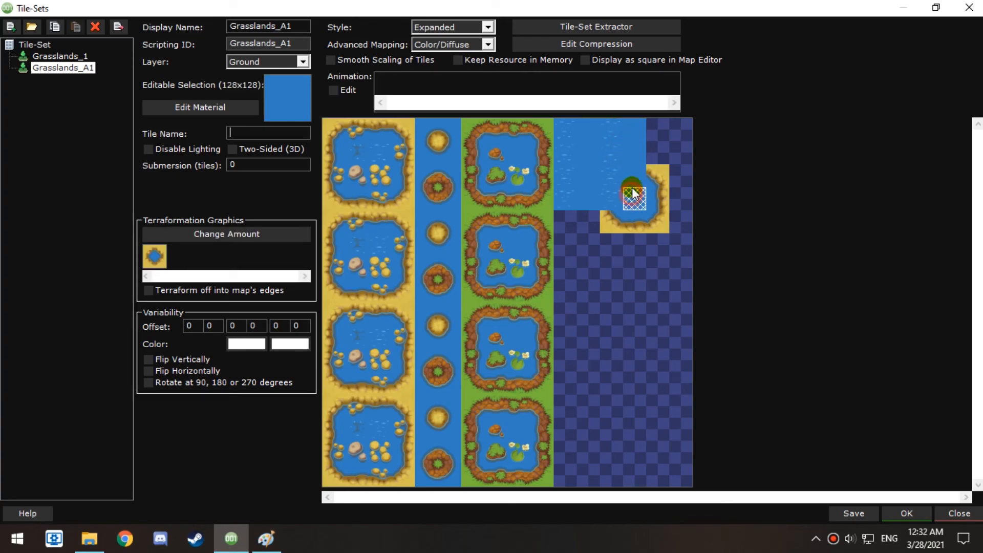
{"action": "left_click", "coordinate": [582, 129]}
{"action": "left_click", "coordinate": [585, 153]}
{"action": "left_click", "coordinate": [585, 192]}
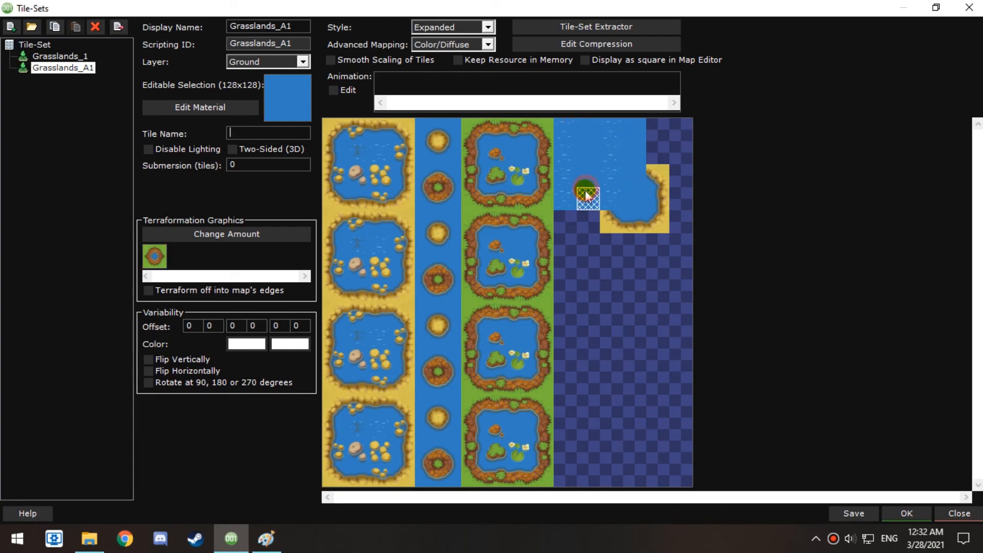
{"action": "left_click", "coordinate": [613, 131]}
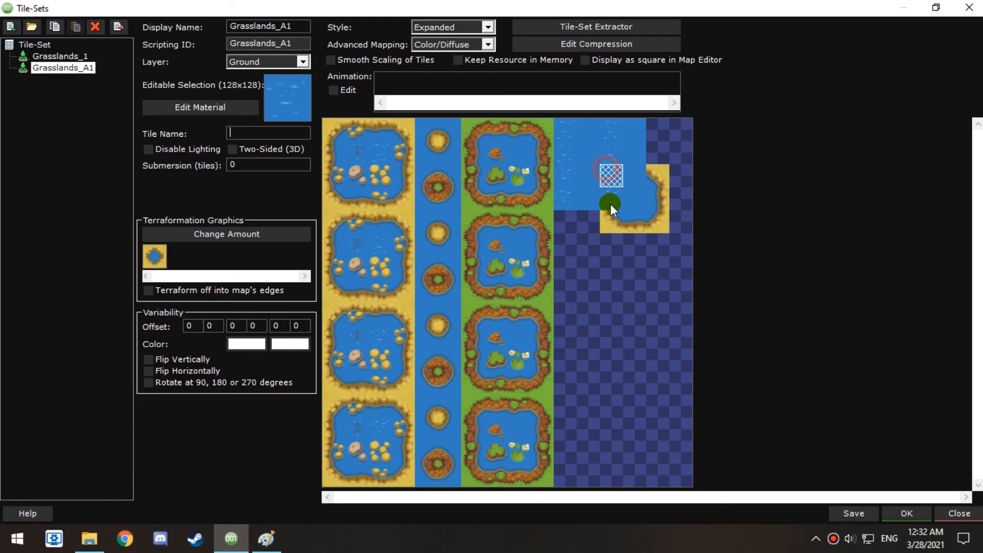
{"action": "left_click", "coordinate": [614, 177]}
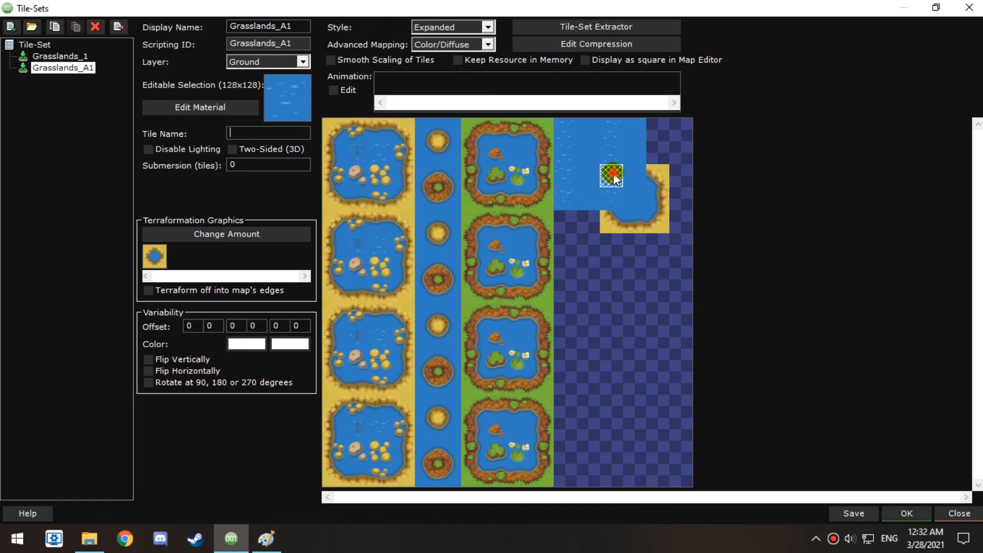
{"action": "left_click", "coordinate": [611, 130]}
{"action": "left_click", "coordinate": [567, 128]}
{"action": "left_click", "coordinate": [584, 128]}
{"action": "left_click", "coordinate": [617, 133]}
{"action": "left_click", "coordinate": [588, 130]}
{"action": "left_click", "coordinate": [565, 130]}
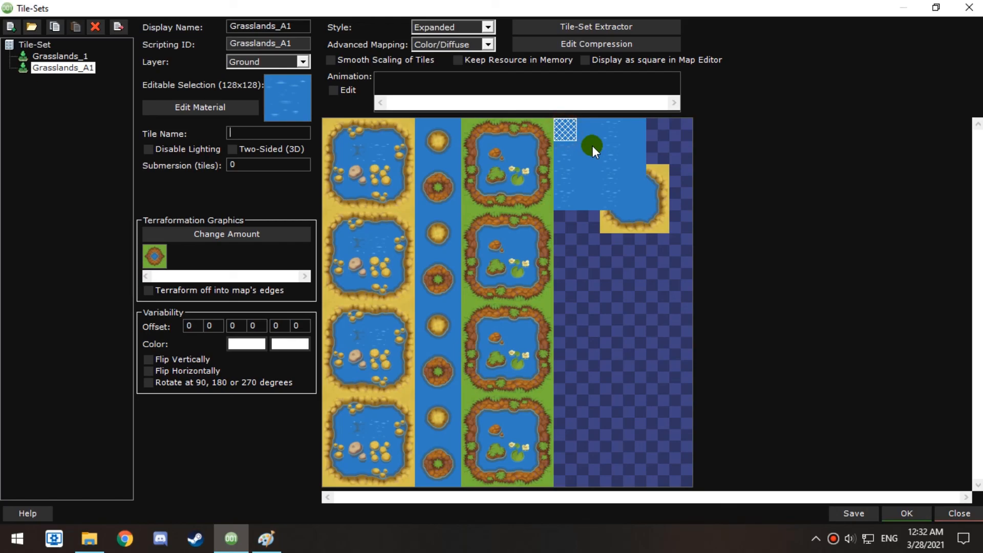
{"action": "left_click", "coordinate": [562, 155]}
{"action": "left_click", "coordinate": [567, 178]}
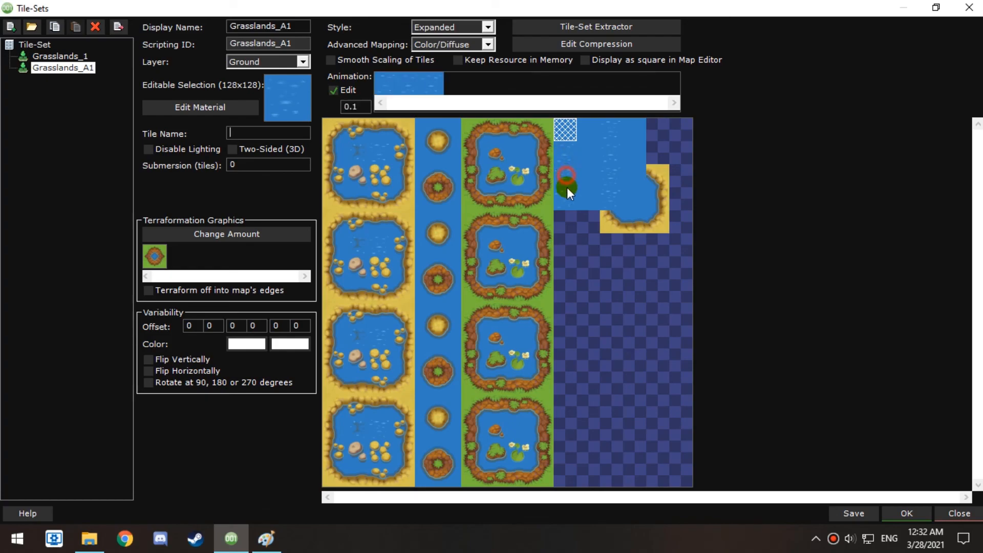
{"action": "left_click", "coordinate": [563, 198]}
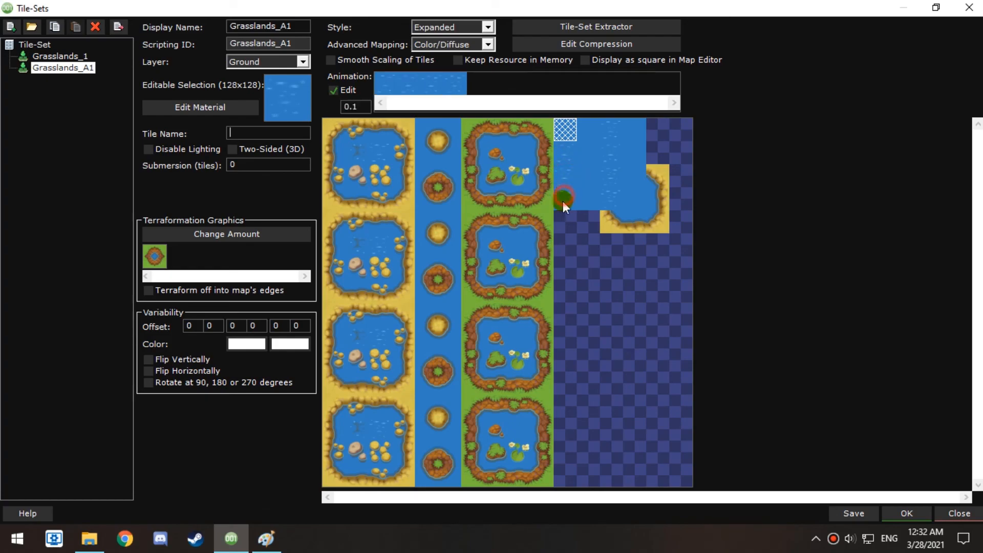
{"action": "left_click", "coordinate": [429, 87]}
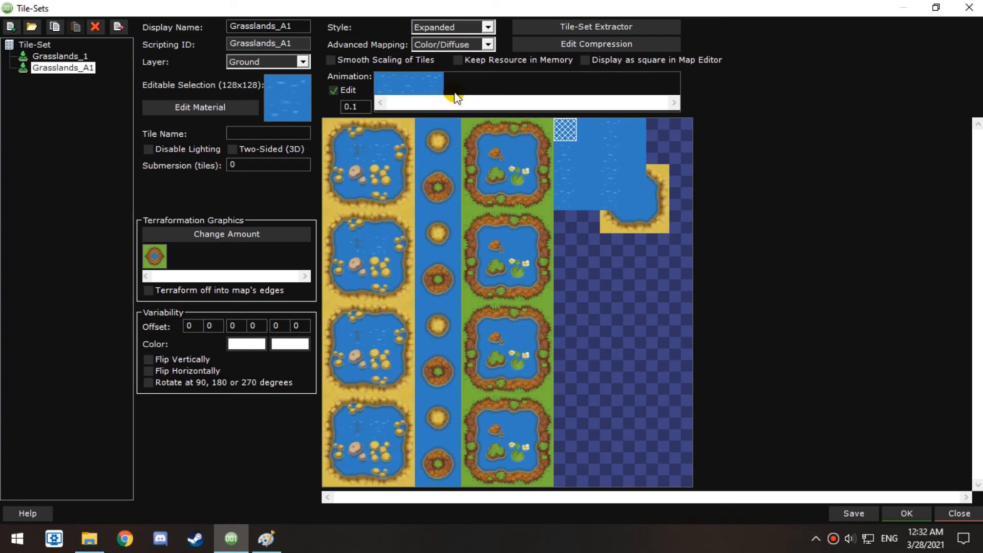
{"action": "right_click", "coordinate": [407, 85]}
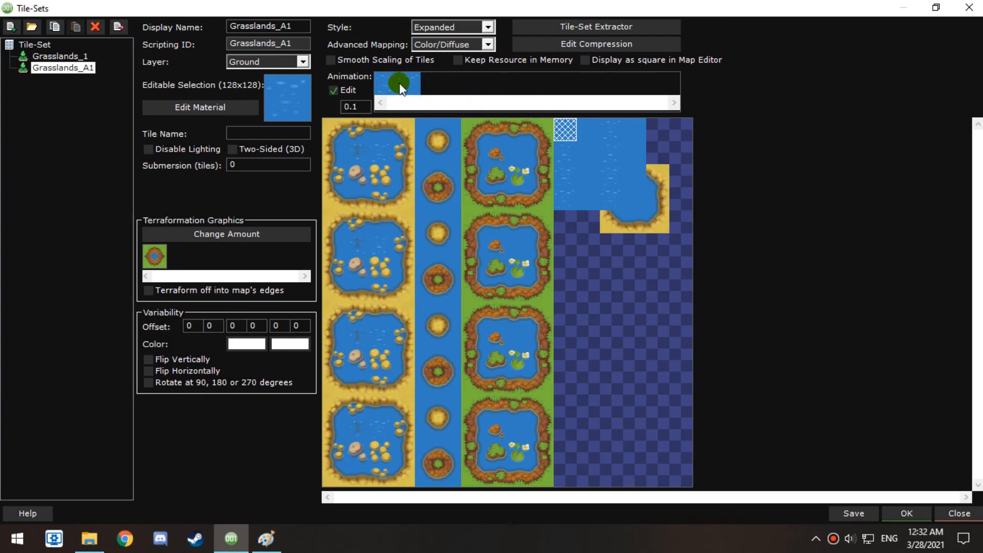
{"action": "right_click", "coordinate": [412, 85]}
{"action": "left_click", "coordinate": [351, 92]}
Inspect the neighbouring tile assigned to the first water tile's grass-edge terraformation
{"action": "left_click", "coordinate": [626, 128]}
{"action": "left_click", "coordinate": [561, 134]}
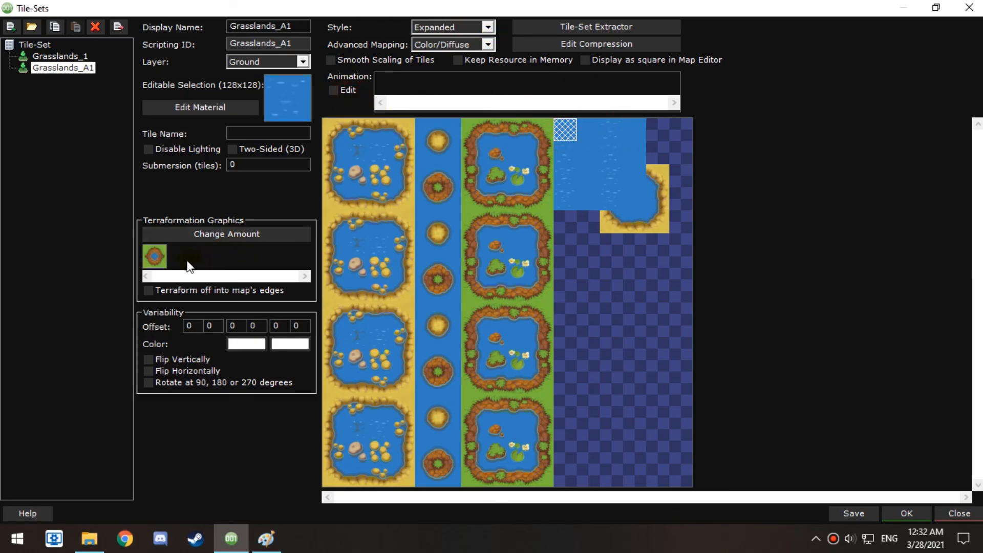
{"action": "left_click", "coordinate": [453, 285]}
{"action": "double_click", "coordinate": [452, 286]}
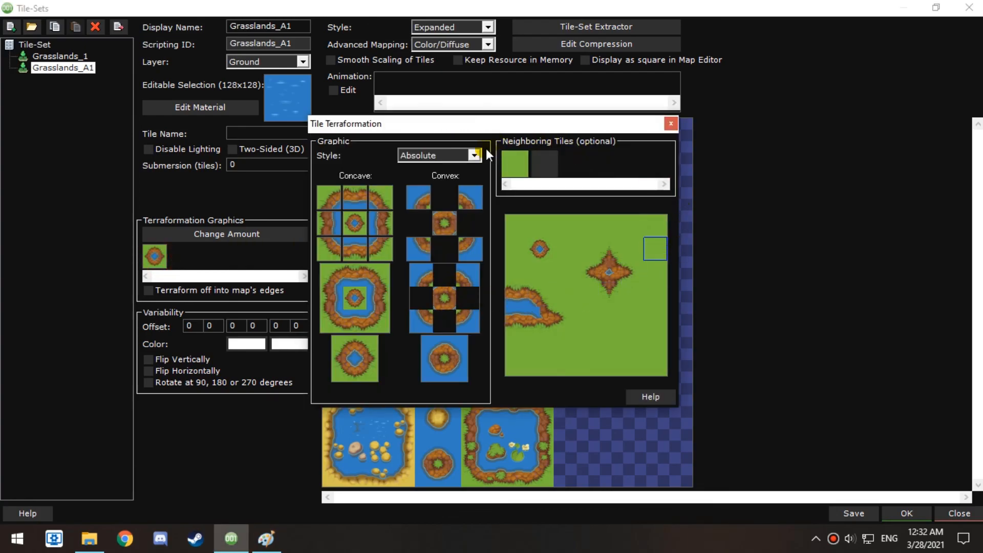
{"action": "left_click", "coordinate": [529, 175]}
{"action": "left_click", "coordinate": [671, 123]}
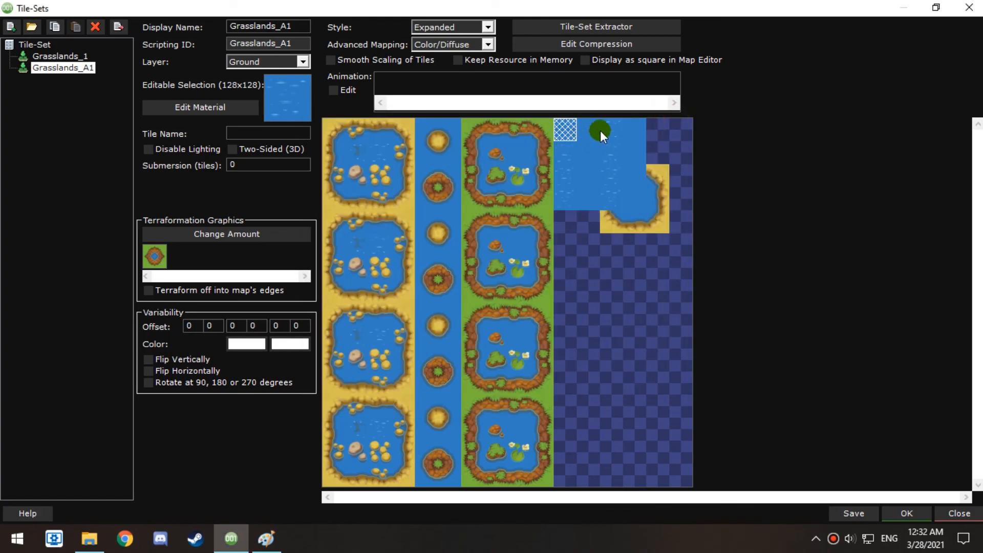
Set the first grass tile of Grasslands_1 as the neighbouring tile for the plain water tile's grass-edge terraformation
{"action": "left_click", "coordinate": [156, 266]}
{"action": "left_click", "coordinate": [156, 265]}
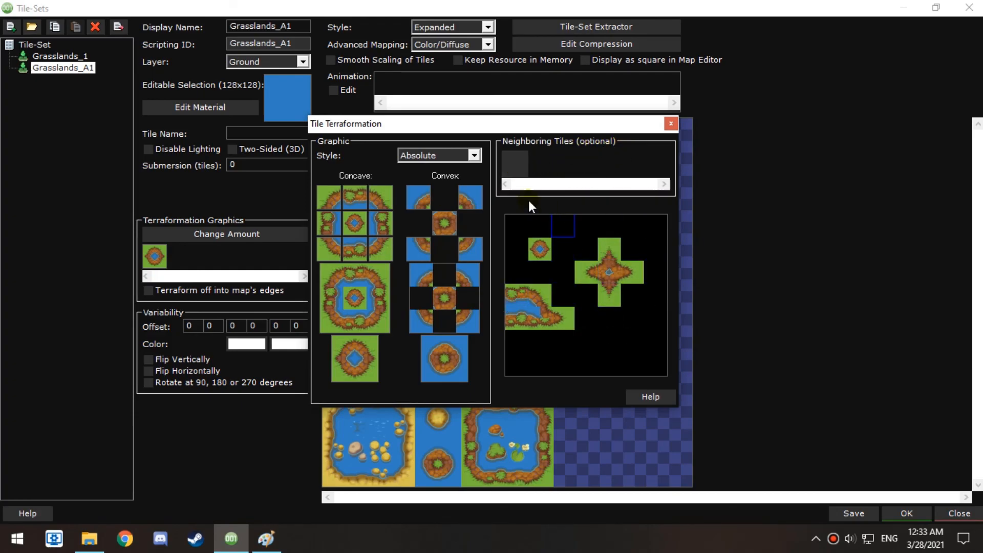
{"action": "left_click", "coordinate": [513, 183]}
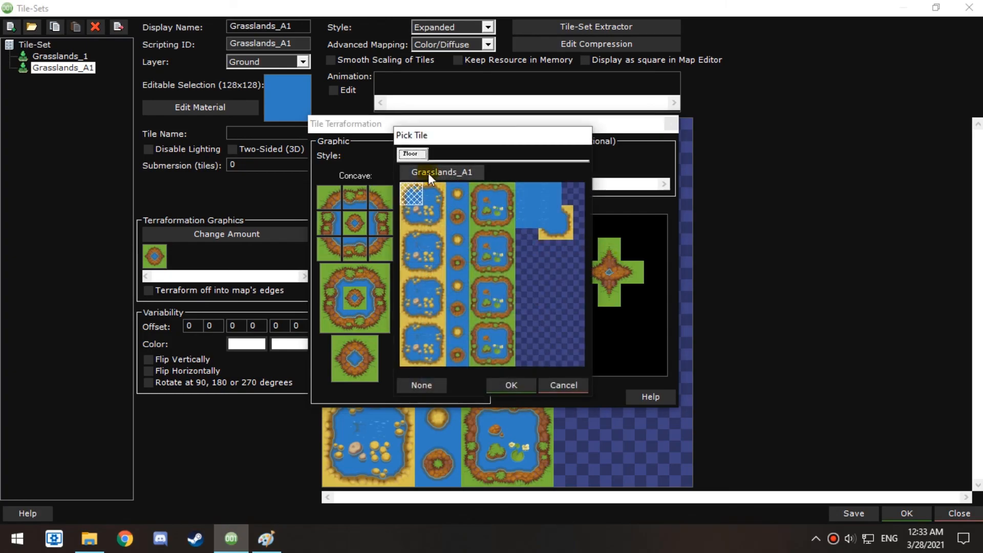
{"action": "left_click", "coordinate": [433, 170]}
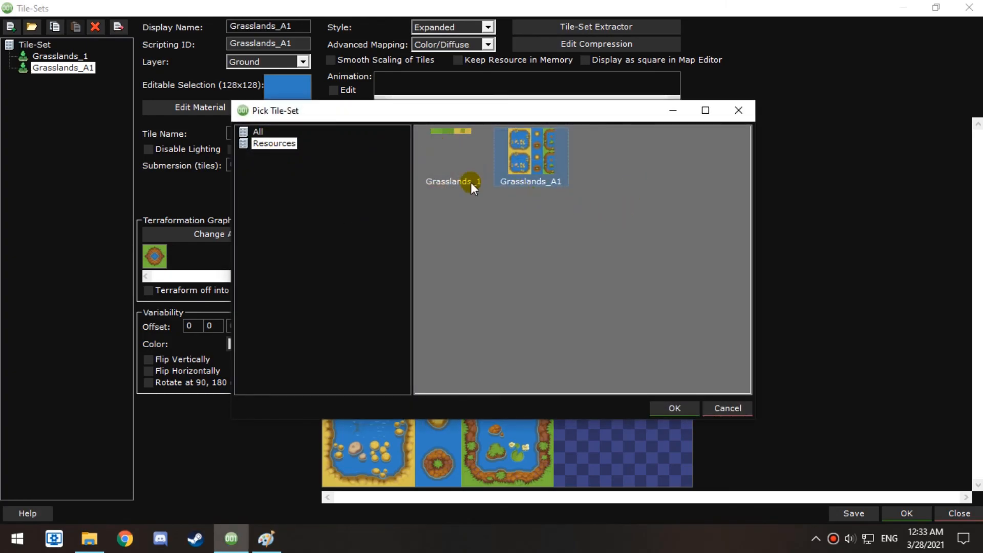
{"action": "double_click", "coordinate": [461, 156]}
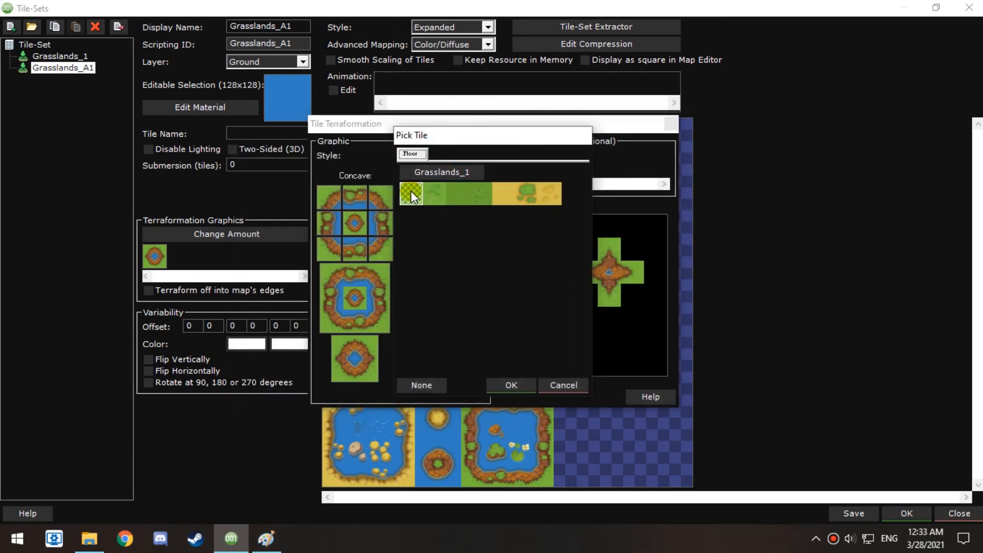
{"action": "left_click", "coordinate": [532, 388]}
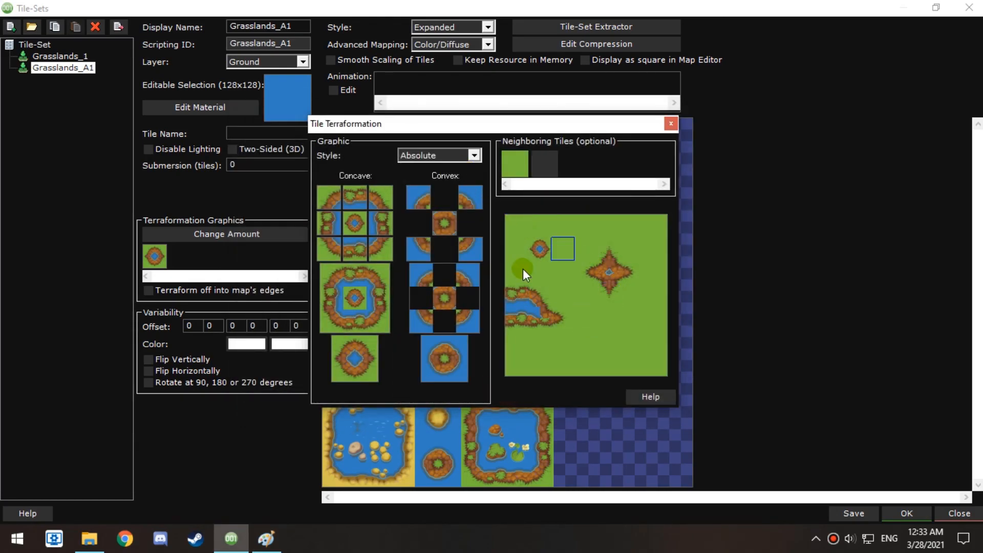
{"action": "left_click", "coordinate": [673, 124]}
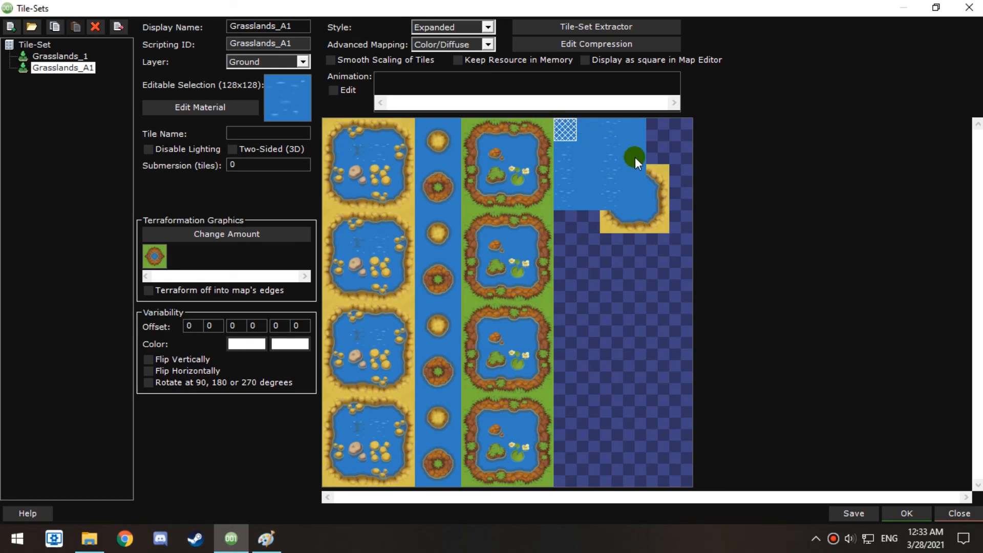
Save the Grasslands_A1 tile-set and close the tile-set editor
{"action": "left_click", "coordinate": [867, 512]}
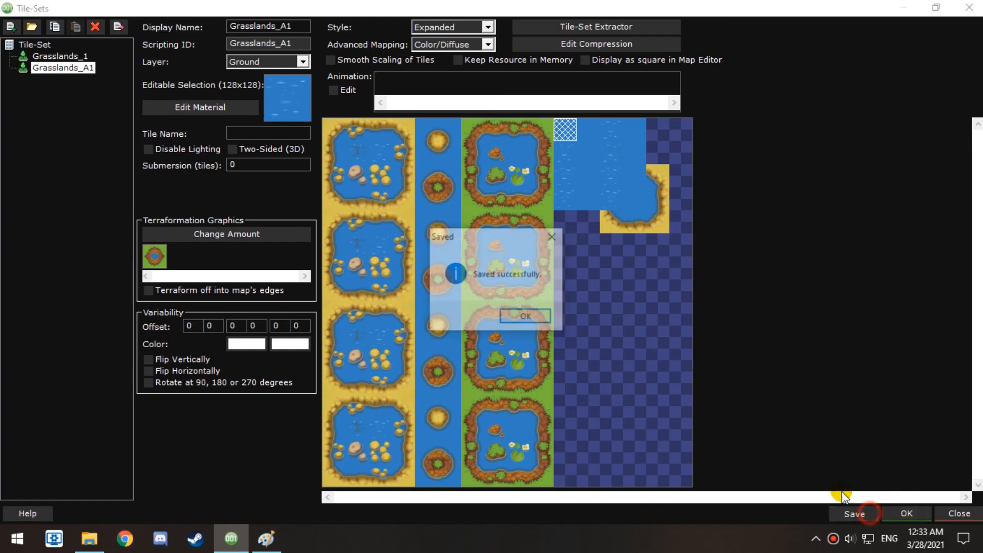
{"action": "left_click", "coordinate": [522, 317]}
{"action": "left_click", "coordinate": [900, 512]}
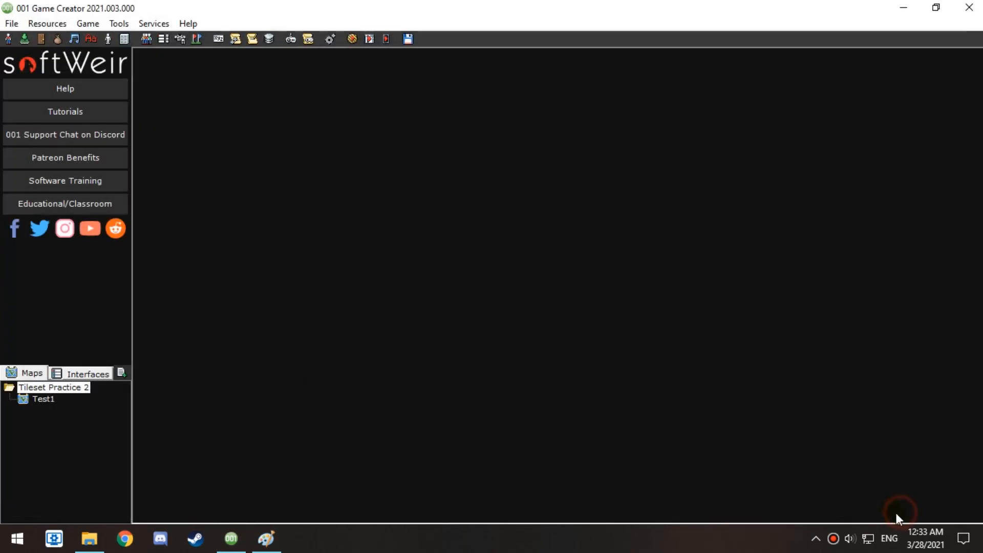
Try to open the Test1 map without restoring its auto-saved backup
{"action": "double_click", "coordinate": [40, 399]}
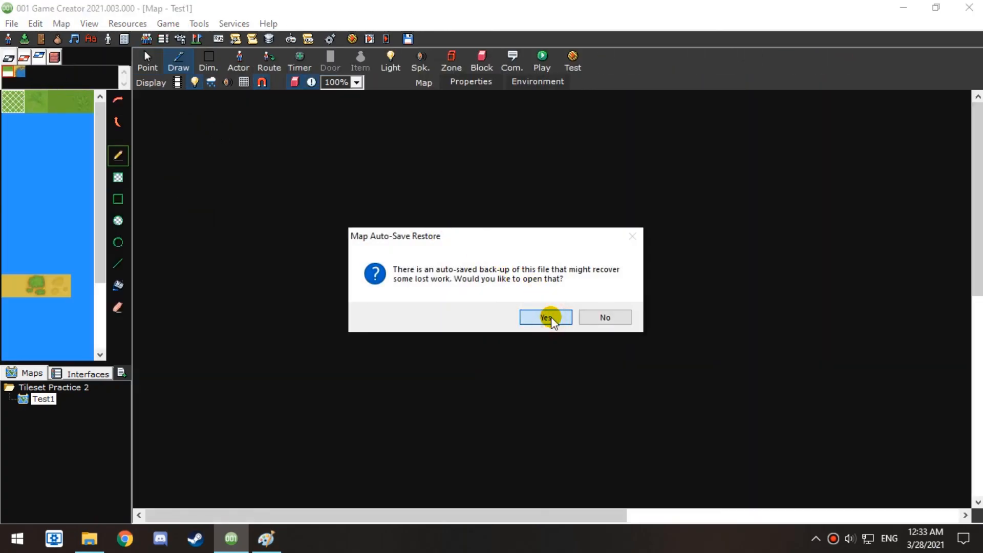
{"action": "left_click", "coordinate": [604, 318]}
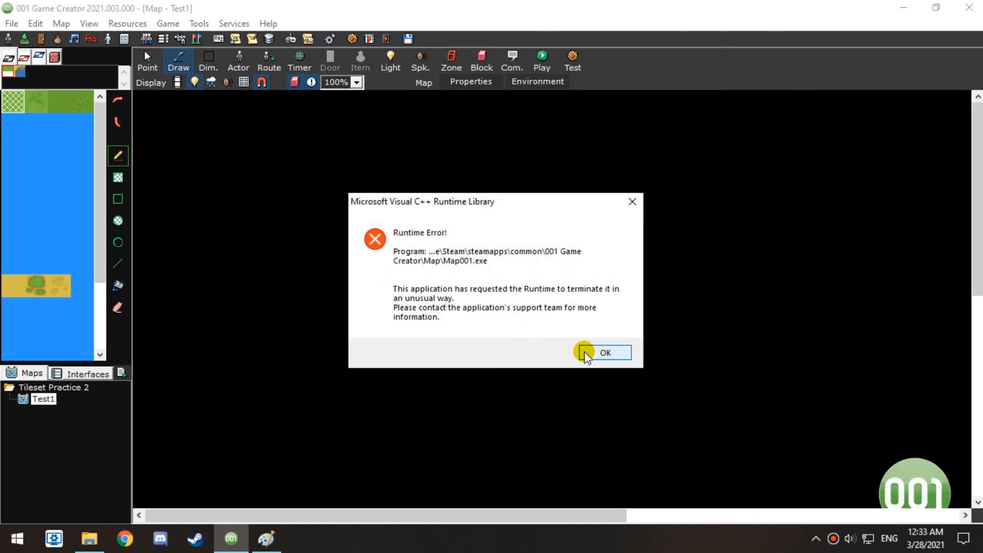
{"action": "left_click", "coordinate": [585, 354]}
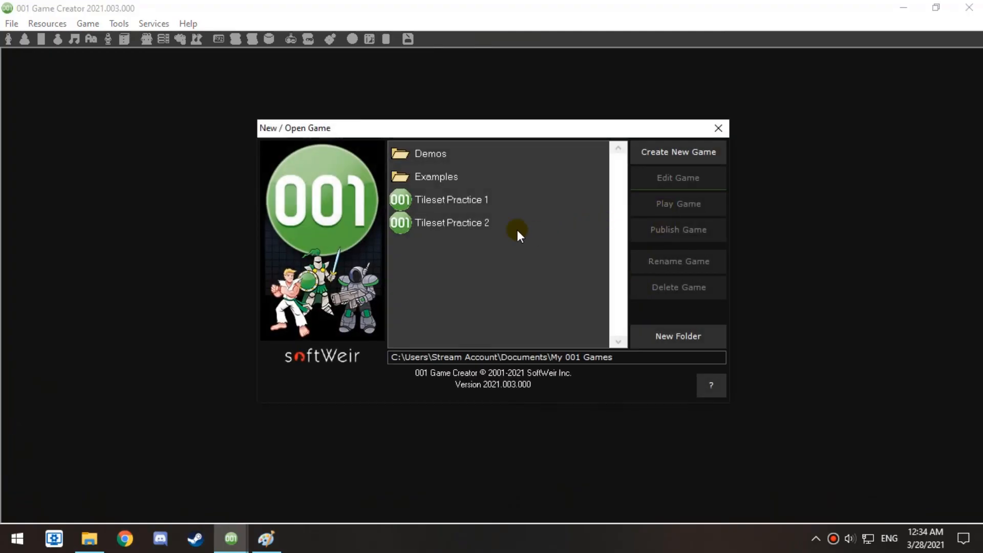
Reopen the Tileset Practice 2 game and its Test1 map, declining the auto-saved backup
{"action": "double_click", "coordinate": [517, 231]}
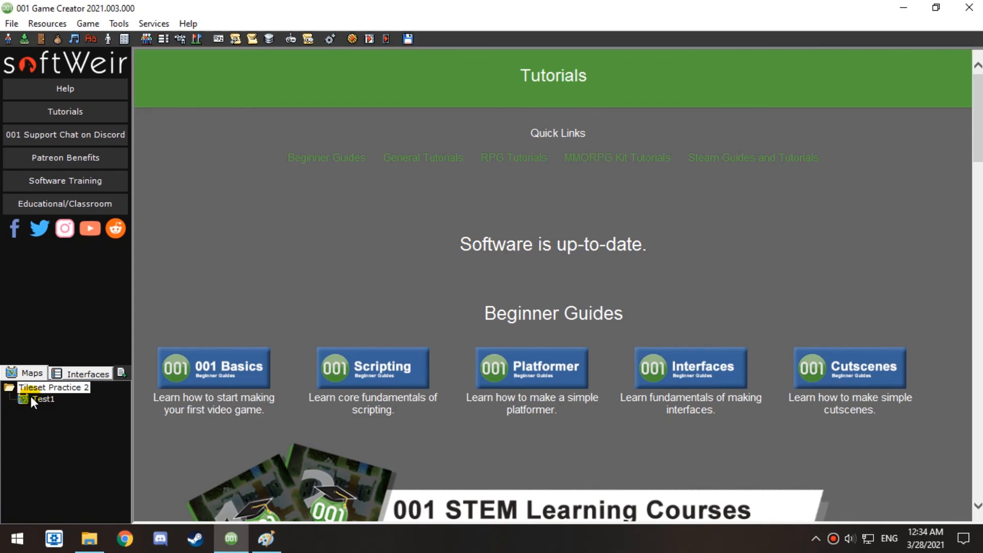
{"action": "double_click", "coordinate": [32, 399]}
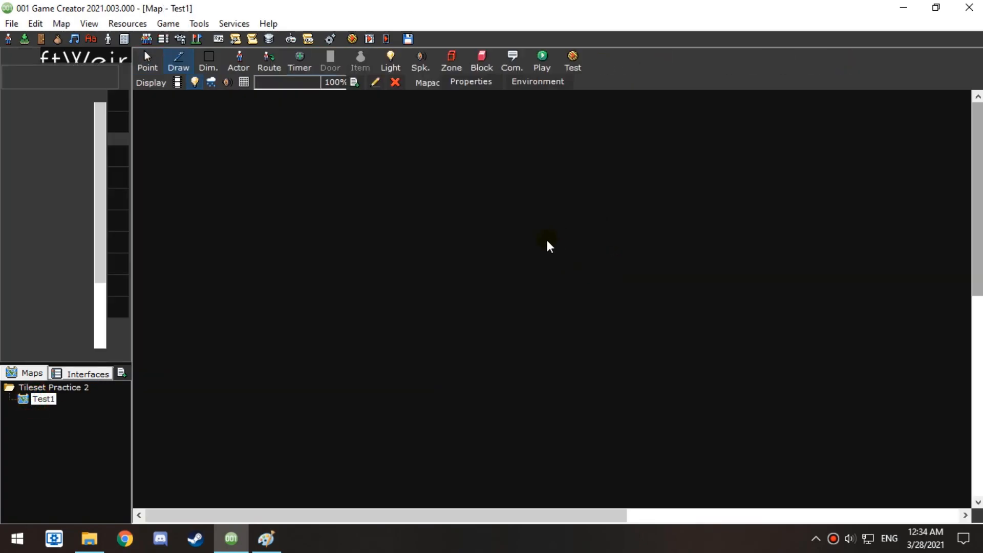
{"action": "left_click", "coordinate": [603, 318]}
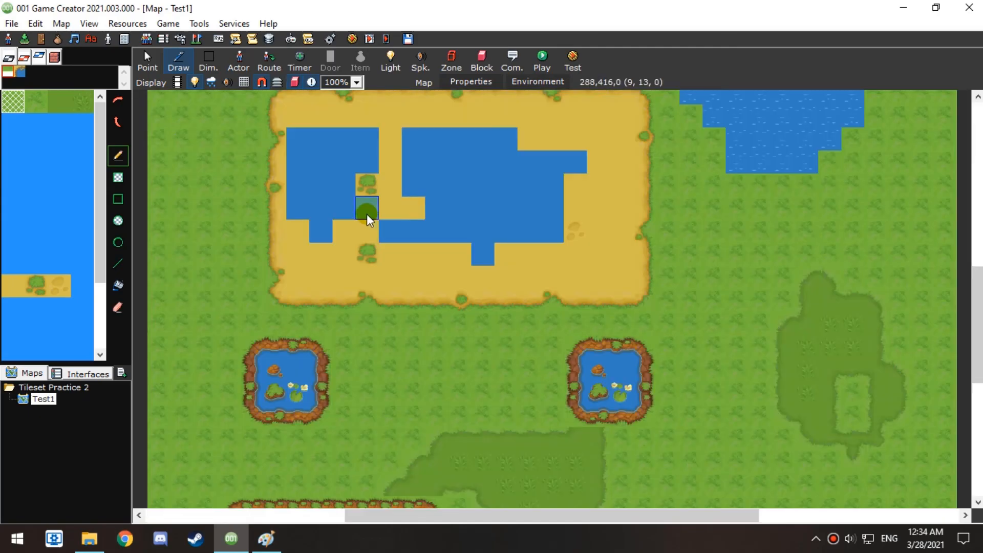
Paint a rippled-water lake from Grasslands_A1 on the grass in the map's lower-right corner and fill its centre with plain water
{"action": "middle_click_drag", "start_coordinate": [368, 213], "coordinate": [544, 450]}
{"action": "middle_click_drag", "start_coordinate": [563, 236], "coordinate": [388, 207]}
{"action": "left_click", "coordinate": [19, 73]}
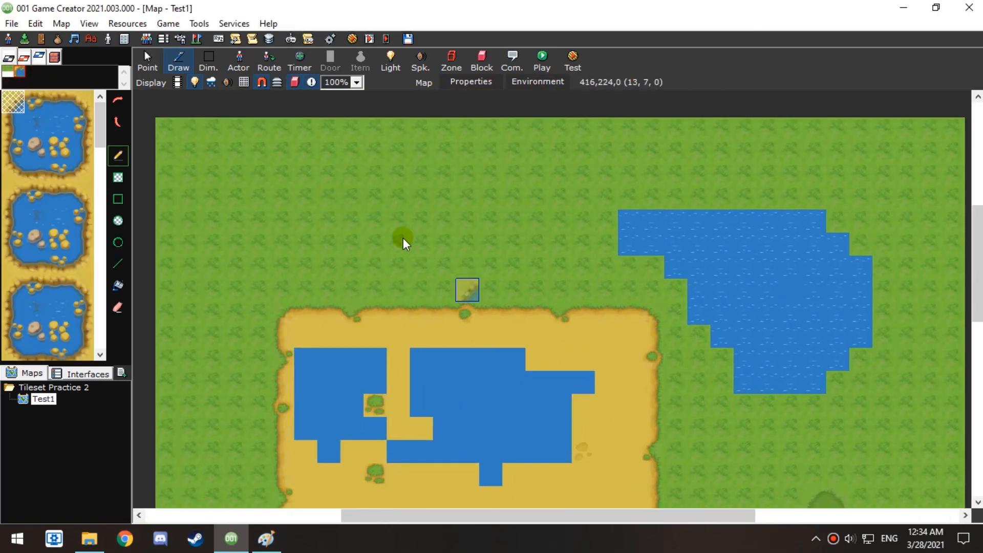
{"action": "middle_click_drag", "start_coordinate": [668, 409], "coordinate": [339, 77]}
{"action": "middle_click_drag", "start_coordinate": [468, 366], "coordinate": [584, 279]}
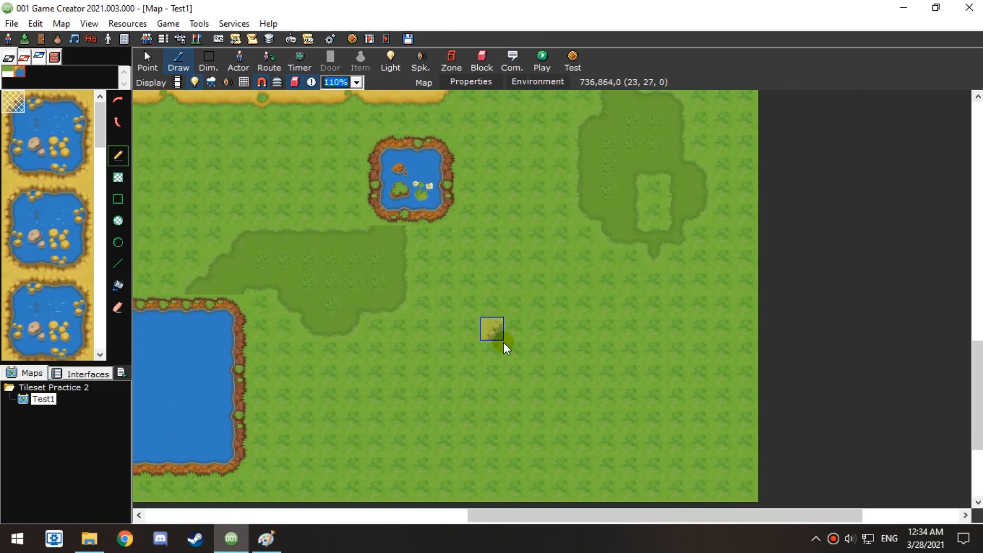
{"action": "scroll", "coordinate": [500, 338], "scroll_direction": "up", "scroll_amount": 2}
{"action": "middle_click_drag", "start_coordinate": [543, 463], "coordinate": [505, 318]}
{"action": "left_click_drag", "start_coordinate": [104, 136], "coordinate": [96, 219]}
{"action": "left_click", "coordinate": [63, 213]}
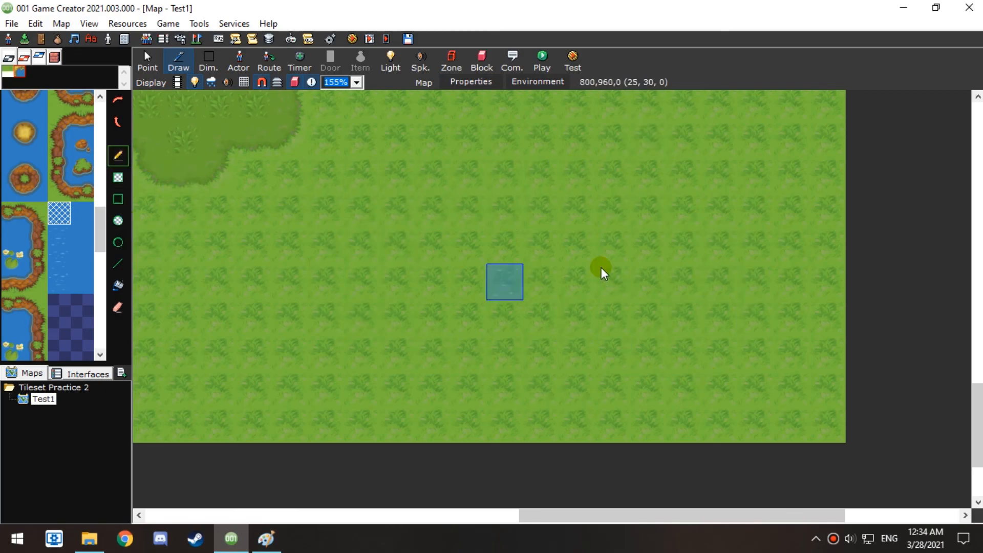
{"action": "left_click", "coordinate": [576, 247]}
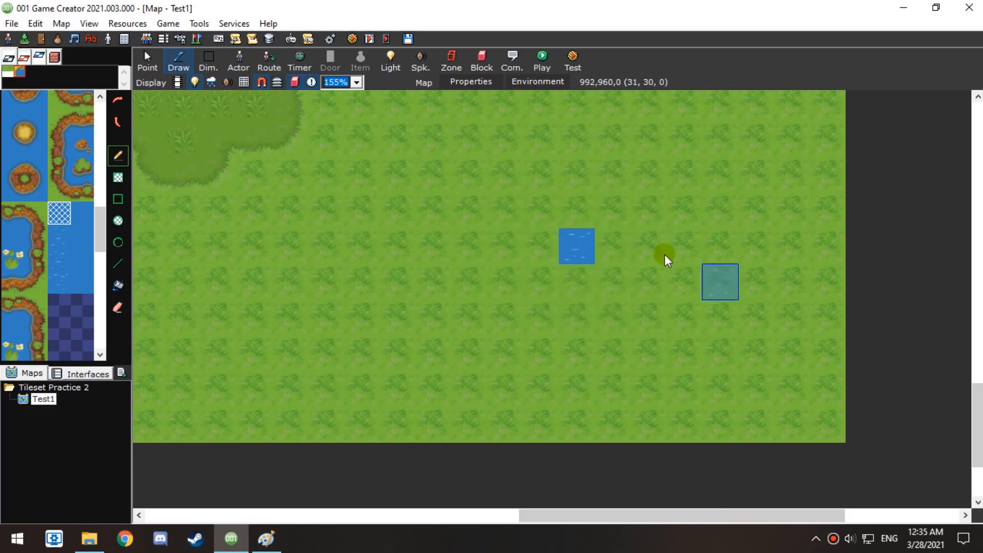
{"action": "mouse_move", "coordinate": [578, 175]}
{"action": "left_mouse_down"}
{"action": "mouse_move", "coordinate": [687, 324]}
{"action": "mouse_move", "coordinate": [687, 266]}
{"action": "mouse_move", "coordinate": [423, 281]}
{"action": "mouse_move", "coordinate": [391, 248]}
{"action": "mouse_move", "coordinate": [422, 213]}
{"action": "mouse_move", "coordinate": [456, 285]}
{"action": "left_mouse_up"}
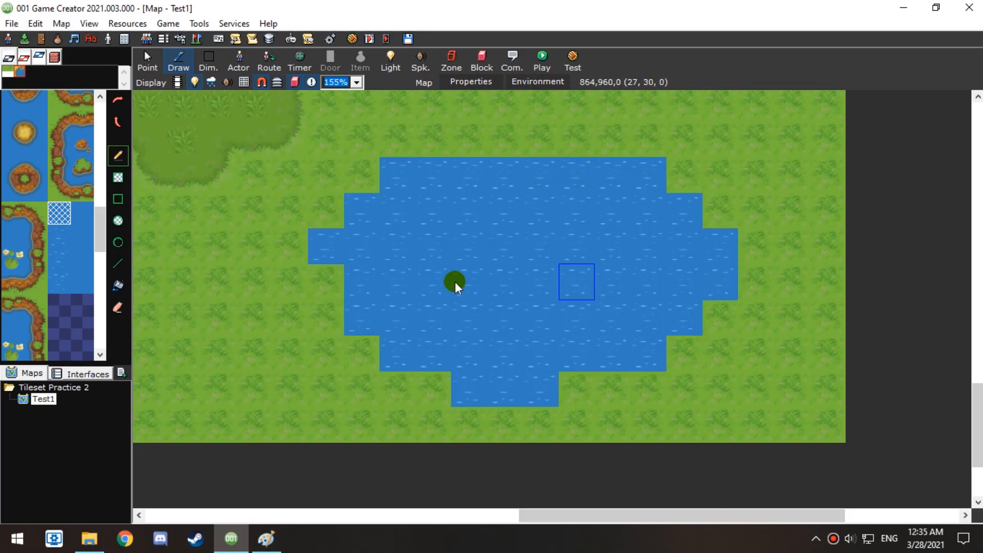
{"action": "left_click", "coordinate": [81, 216]}
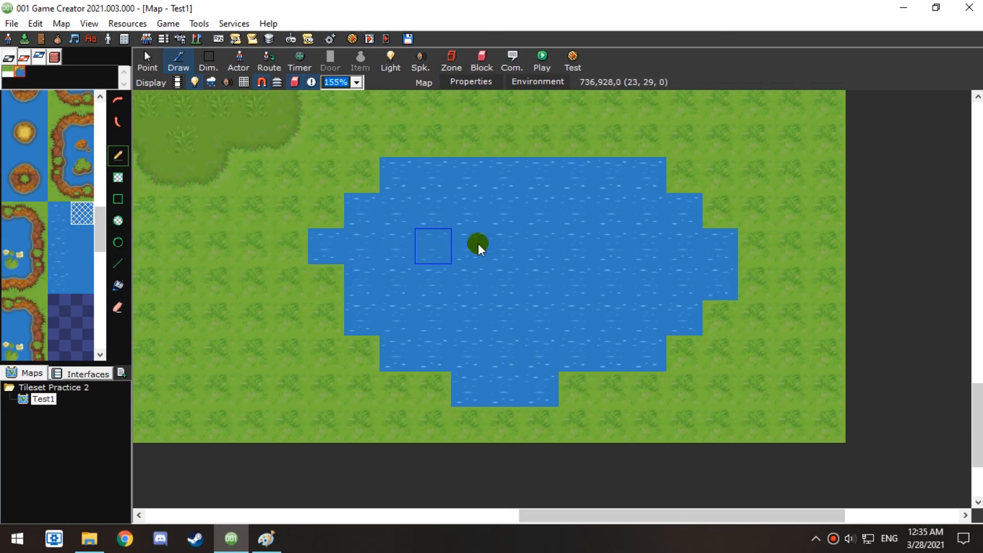
{"action": "mouse_move", "coordinate": [516, 230]}
{"action": "left_mouse_down"}
{"action": "mouse_move", "coordinate": [510, 281]}
{"action": "mouse_move", "coordinate": [561, 259]}
{"action": "mouse_move", "coordinate": [468, 302]}
{"action": "mouse_move", "coordinate": [603, 295]}
{"action": "mouse_move", "coordinate": [605, 311]}
{"action": "mouse_move", "coordinate": [584, 266]}
{"action": "mouse_move", "coordinate": [456, 248]}
{"action": "mouse_move", "coordinate": [521, 249]}
{"action": "left_mouse_up"}
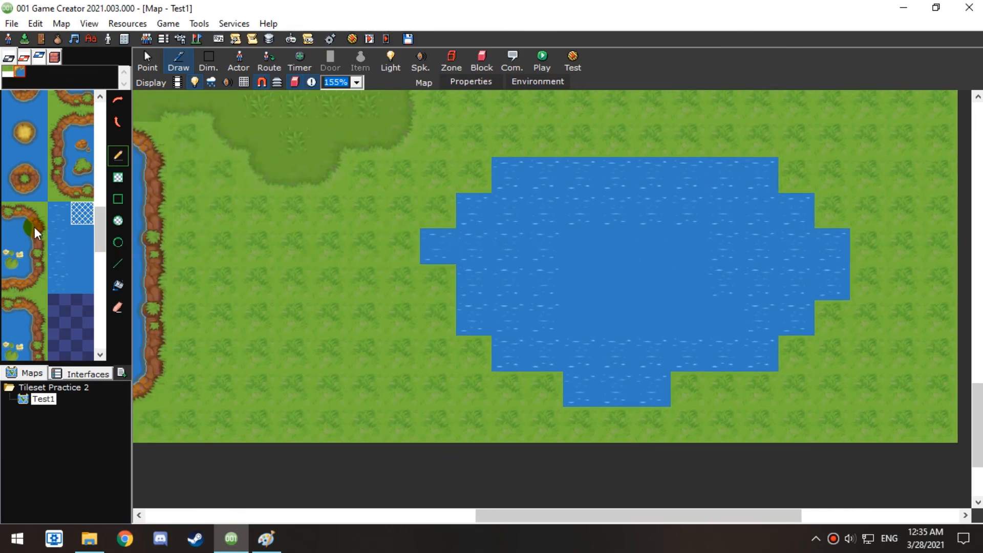
Paint a grass-edged rippled-water pond beside the lake and place one grass-edged plain water tile in its centre
{"action": "left_click_drag", "start_coordinate": [103, 226], "coordinate": [102, 224]}
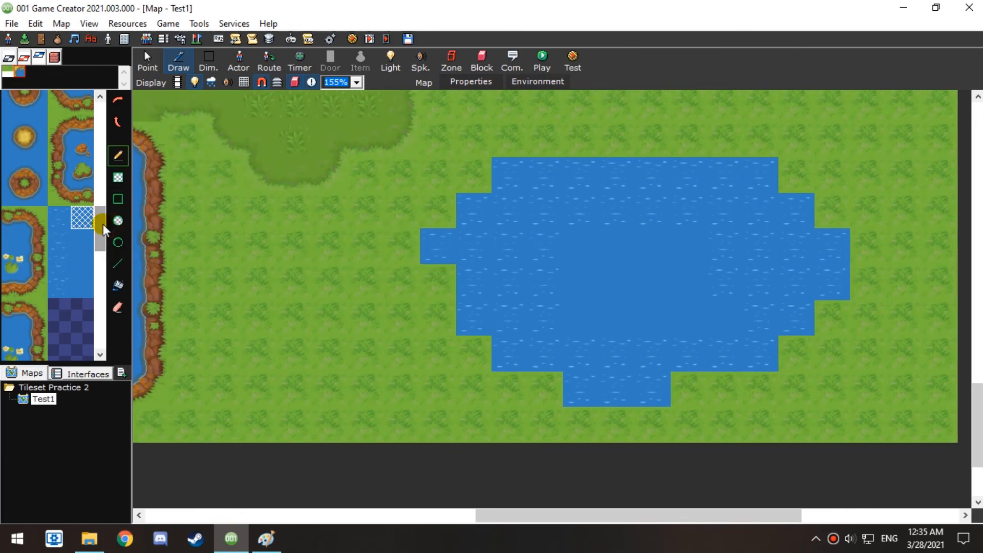
{"action": "left_click", "coordinate": [60, 240]}
{"action": "mouse_move", "coordinate": [287, 261]}
{"action": "left_mouse_down"}
{"action": "mouse_move", "coordinate": [309, 358]}
{"action": "mouse_move", "coordinate": [228, 333]}
{"action": "mouse_move", "coordinate": [379, 329]}
{"action": "mouse_move", "coordinate": [187, 293]}
{"action": "mouse_move", "coordinate": [279, 330]}
{"action": "mouse_move", "coordinate": [322, 222]}
{"action": "left_mouse_up"}
{"action": "left_click_drag", "start_coordinate": [394, 307], "coordinate": [254, 384]}
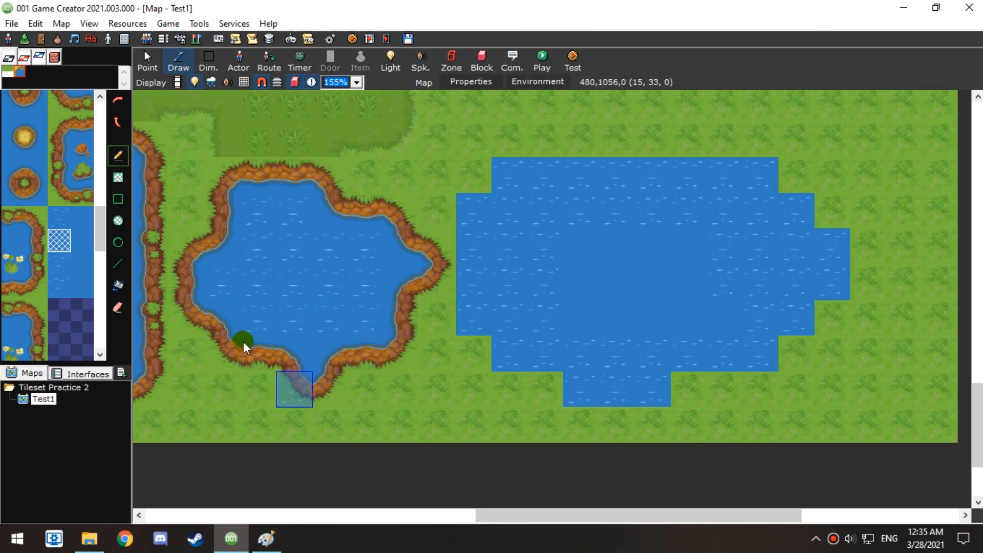
{"action": "left_click", "coordinate": [78, 243]}
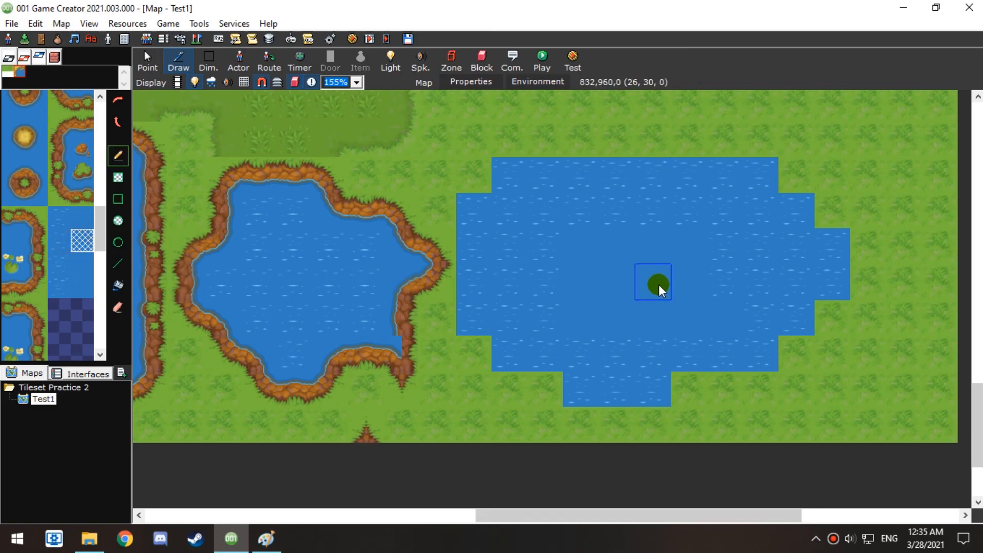
{"action": "left_click", "coordinate": [299, 279]}
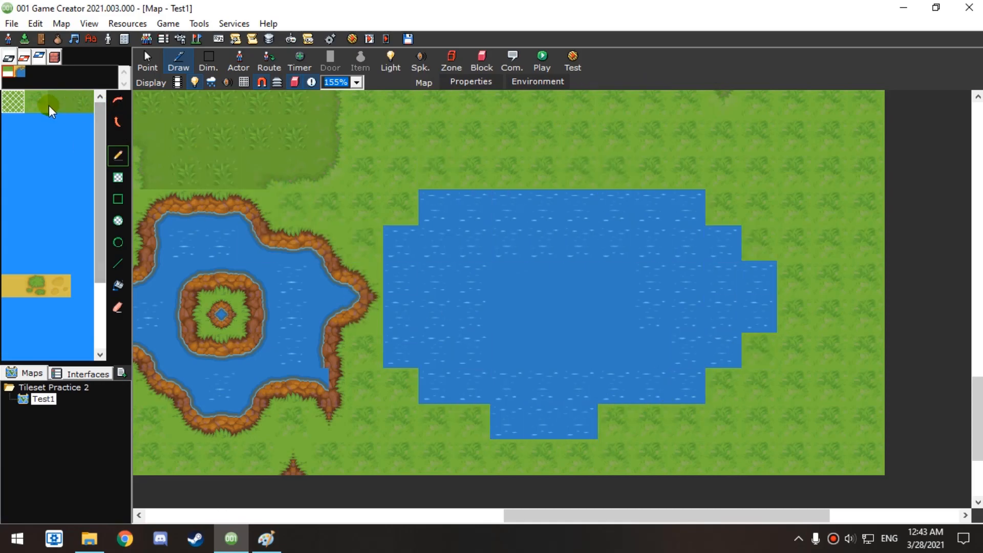
Paint the first plain grass tile of Grasslands_1 around the edge of the unedged lake
{"action": "middle_click_drag", "start_coordinate": [654, 171], "coordinate": [645, 179]}
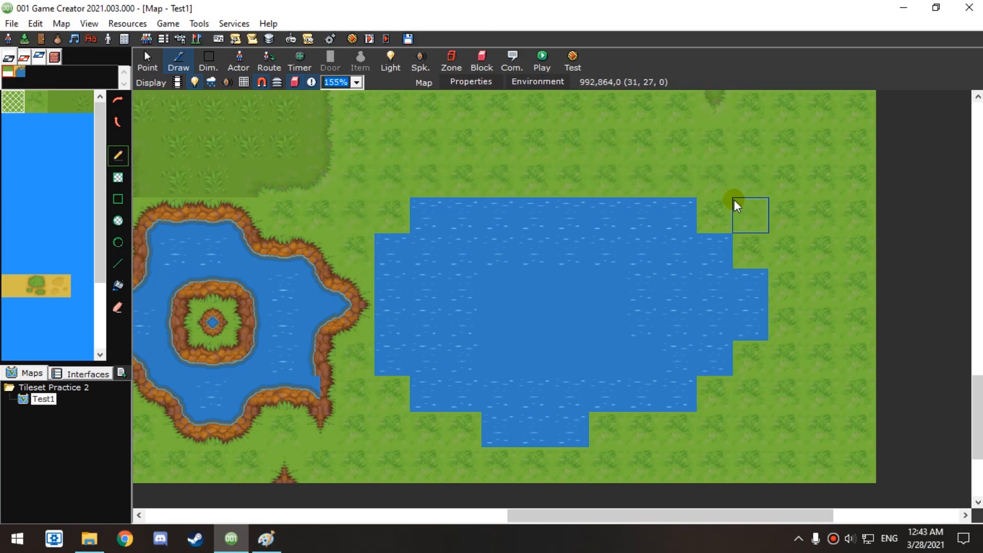
{"action": "left_click", "coordinate": [15, 102]}
{"action": "mouse_move", "coordinate": [550, 191]}
{"action": "left_mouse_down"}
{"action": "mouse_move", "coordinate": [461, 193]}
{"action": "mouse_move", "coordinate": [390, 220]}
{"action": "mouse_move", "coordinate": [364, 299]}
{"action": "mouse_move", "coordinate": [391, 413]}
{"action": "mouse_move", "coordinate": [514, 445]}
{"action": "mouse_move", "coordinate": [713, 423]}
{"action": "mouse_move", "coordinate": [777, 326]}
{"action": "mouse_move", "coordinate": [658, 206]}
{"action": "mouse_move", "coordinate": [570, 185]}
{"action": "left_mouse_up"}
{"action": "left_click", "coordinate": [719, 376]}
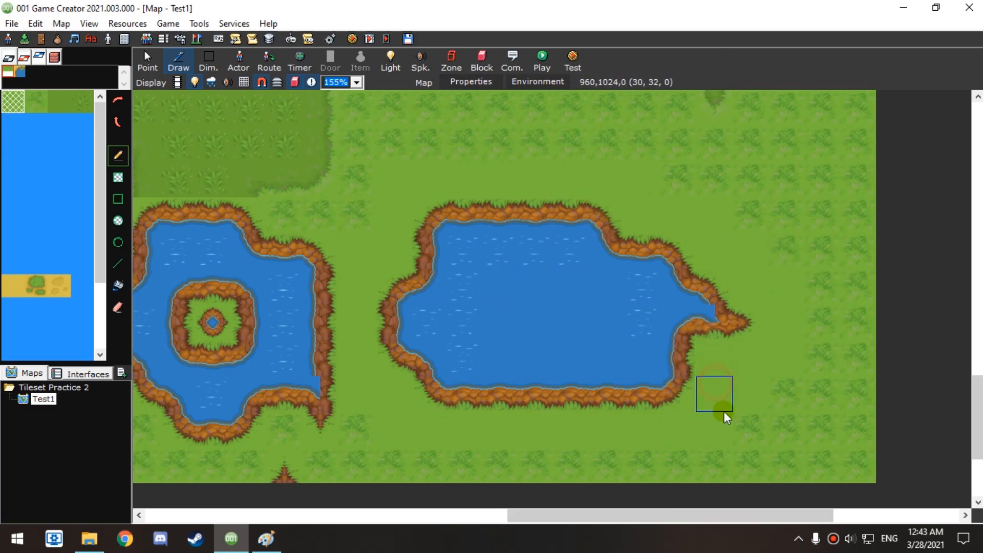
Copy the 4x4 block of rippled and plain water tiles from the Grasslands_A1 tile-set
{"action": "left_click", "coordinate": [20, 72]}
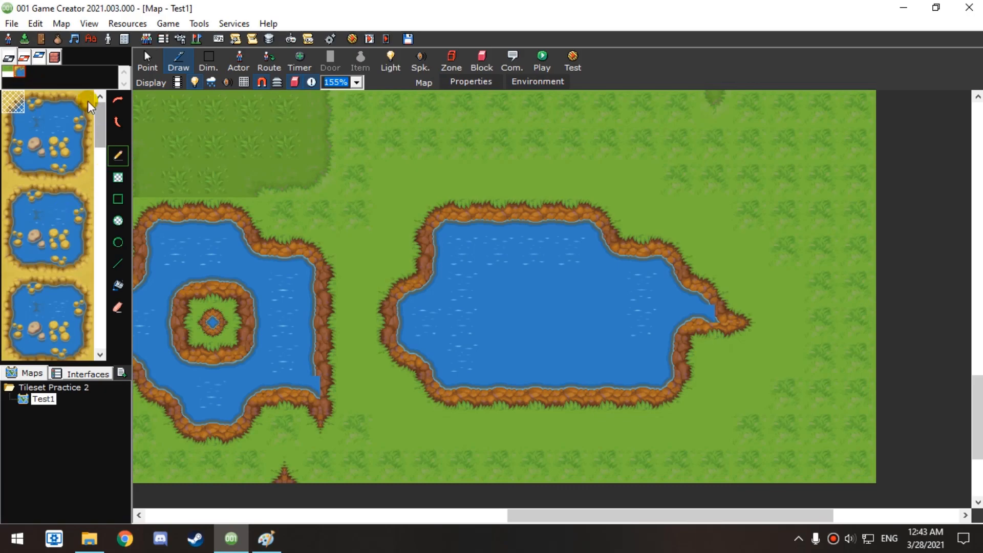
{"action": "left_click", "coordinate": [22, 41]}
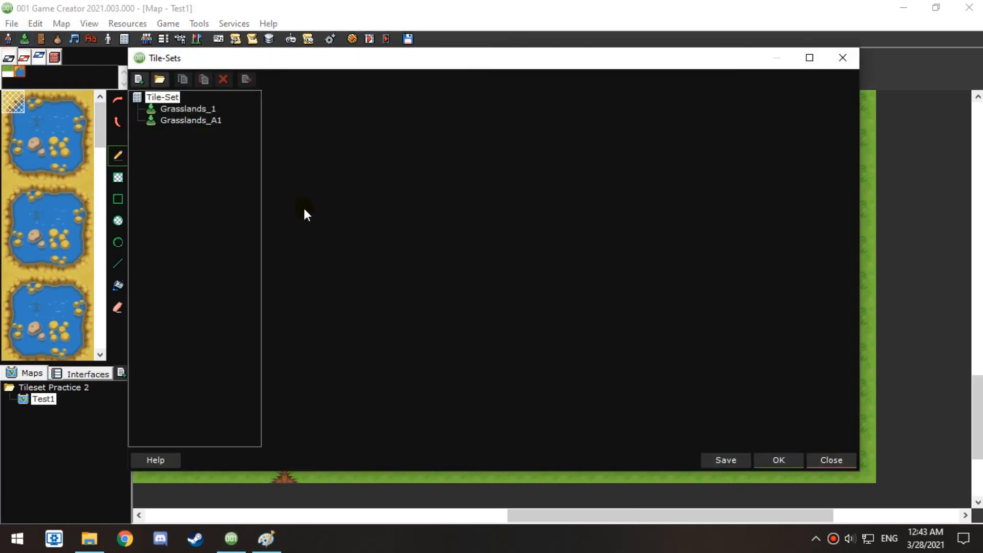
{"action": "left_click", "coordinate": [190, 120]}
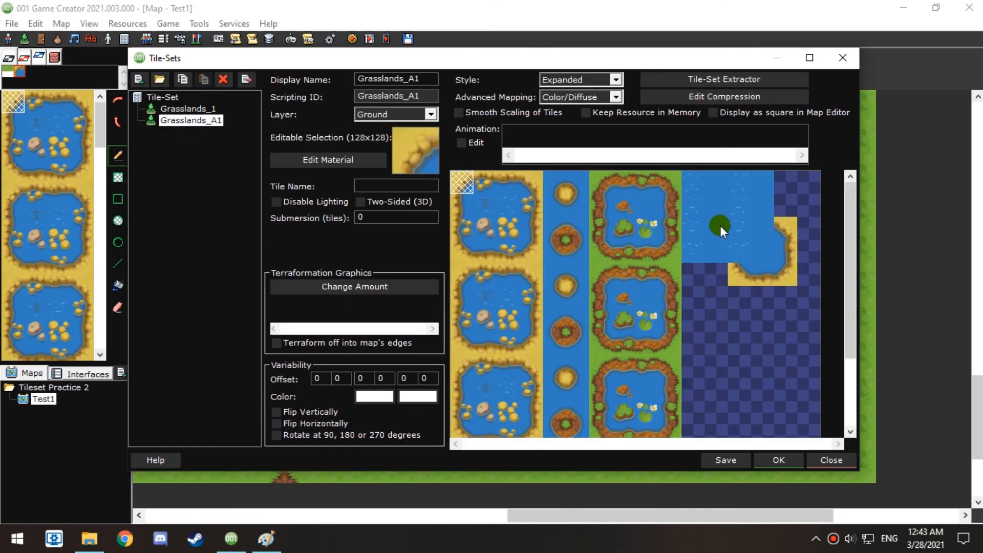
{"action": "left_click_drag", "start_coordinate": [764, 250], "coordinate": [693, 189]}
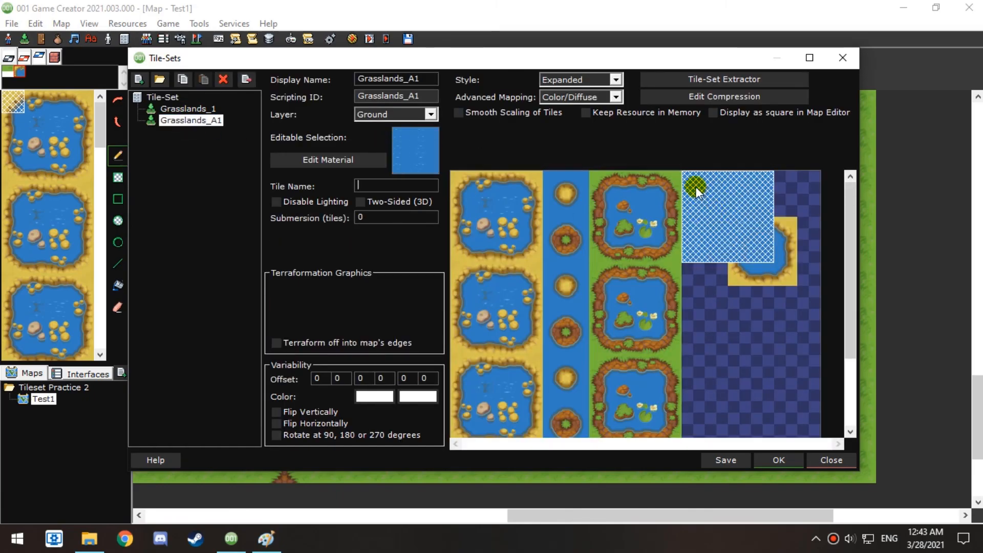
{"action": "right_click", "coordinate": [721, 202]}
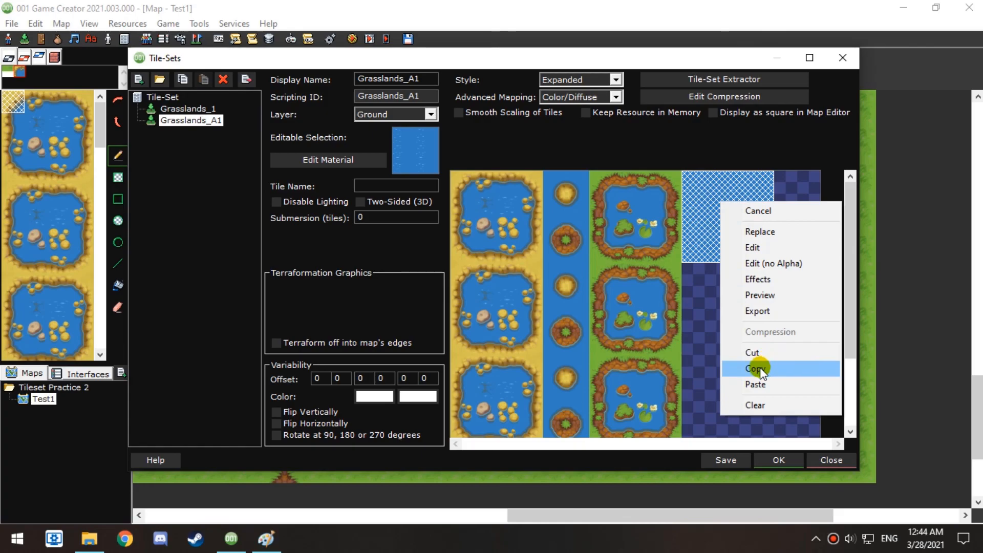
{"action": "left_click", "coordinate": [756, 367]}
Paste the copied water block into Grasslands_1 over the empty 4x4 area directly beneath the grass tiles
{"action": "left_click", "coordinate": [199, 109]}
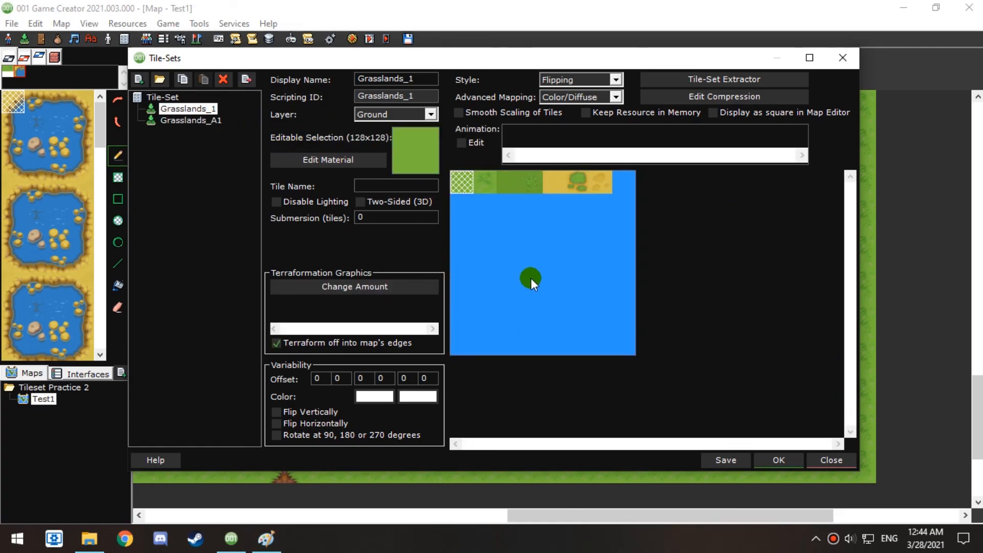
{"action": "left_click_drag", "start_coordinate": [467, 207], "coordinate": [520, 276]}
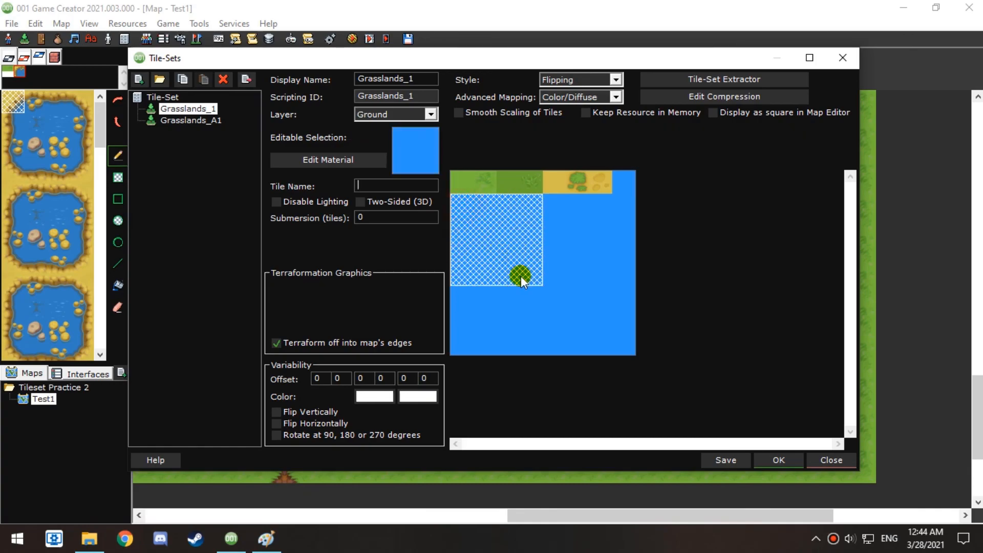
{"action": "right_click", "coordinate": [494, 226]}
{"action": "left_click", "coordinate": [561, 407]}
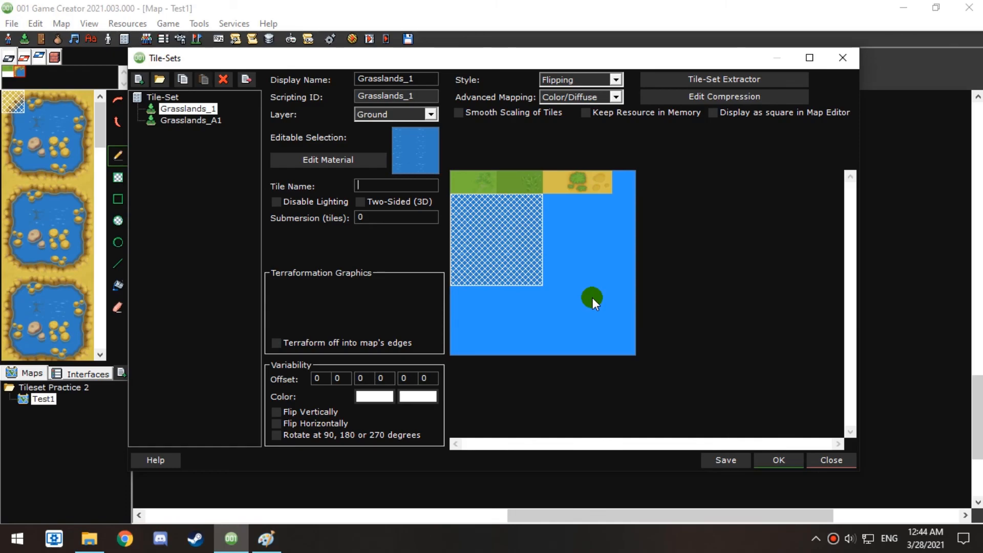
Add the second grass tile as a neighbouring tile for the grass-edge terraformation of the water block's first tile
{"action": "left_click", "coordinate": [462, 206]}
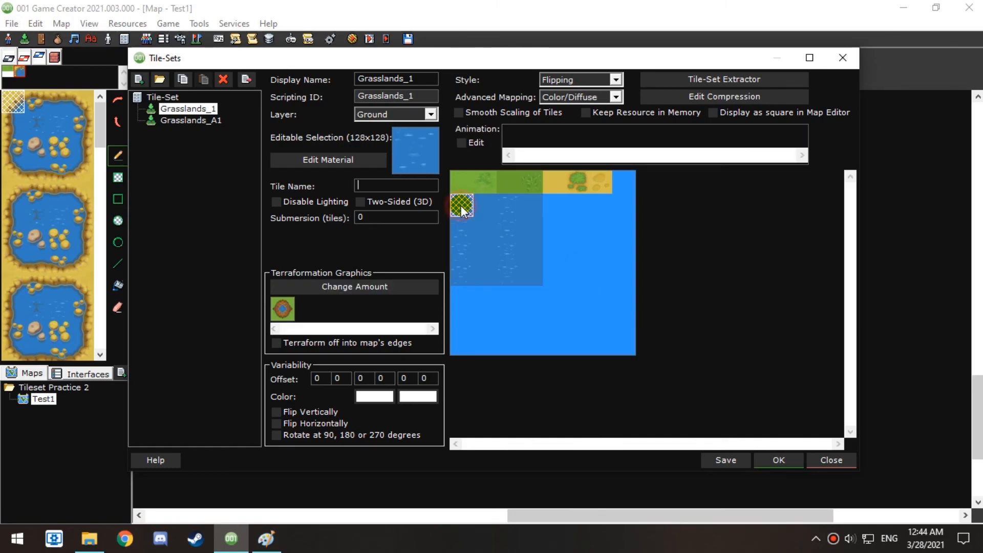
{"action": "double_click", "coordinate": [283, 309]}
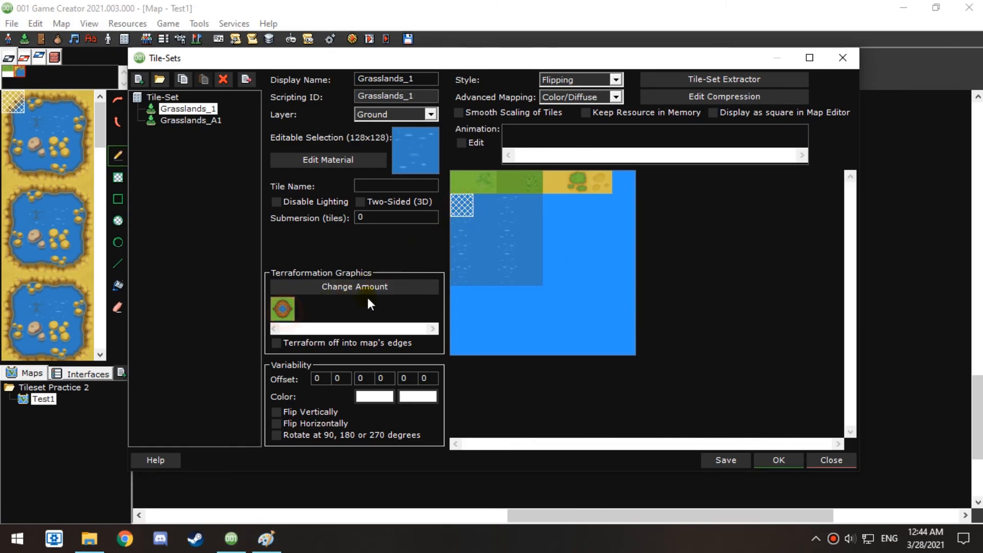
{"action": "left_click", "coordinate": [545, 163]}
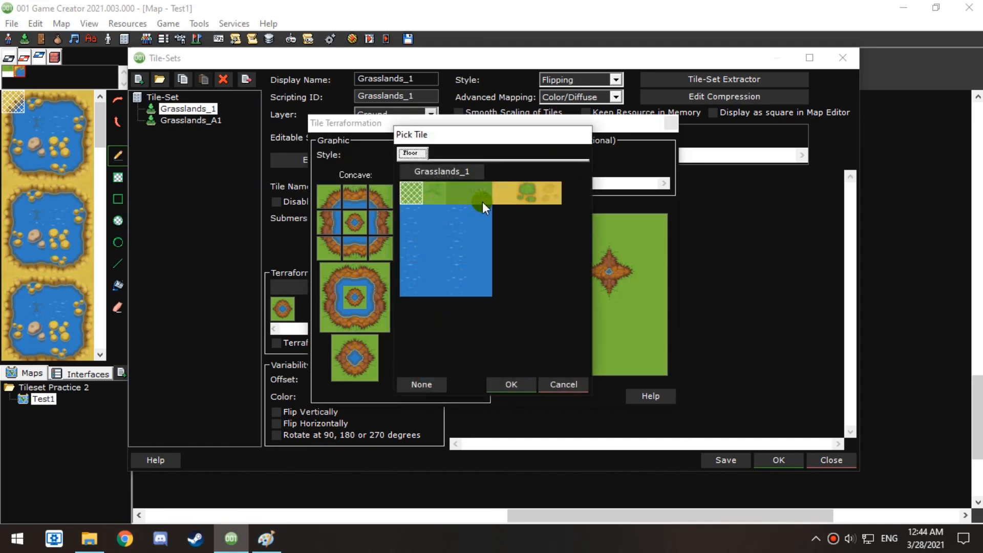
{"action": "left_click", "coordinate": [434, 193]}
{"action": "left_click", "coordinate": [512, 384]}
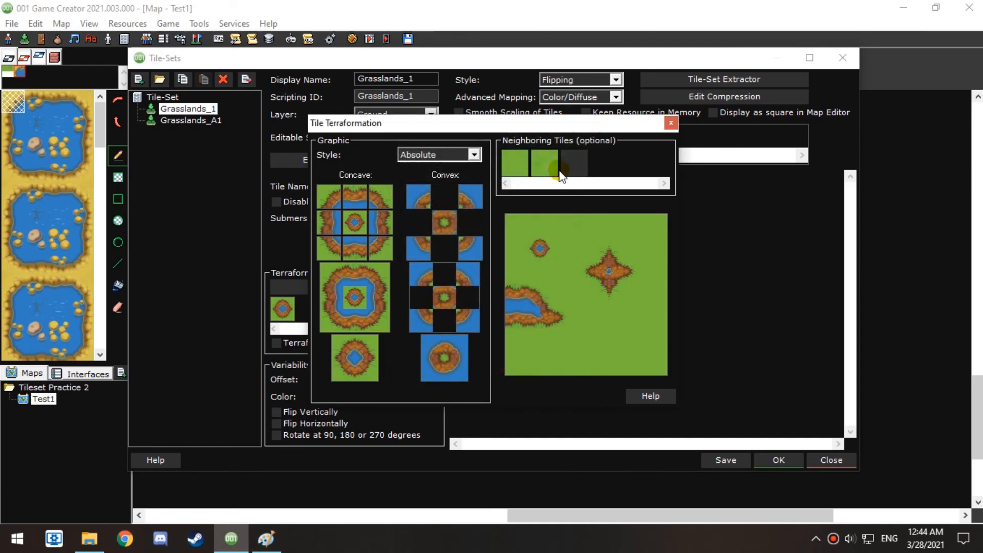
{"action": "left_click", "coordinate": [671, 124]}
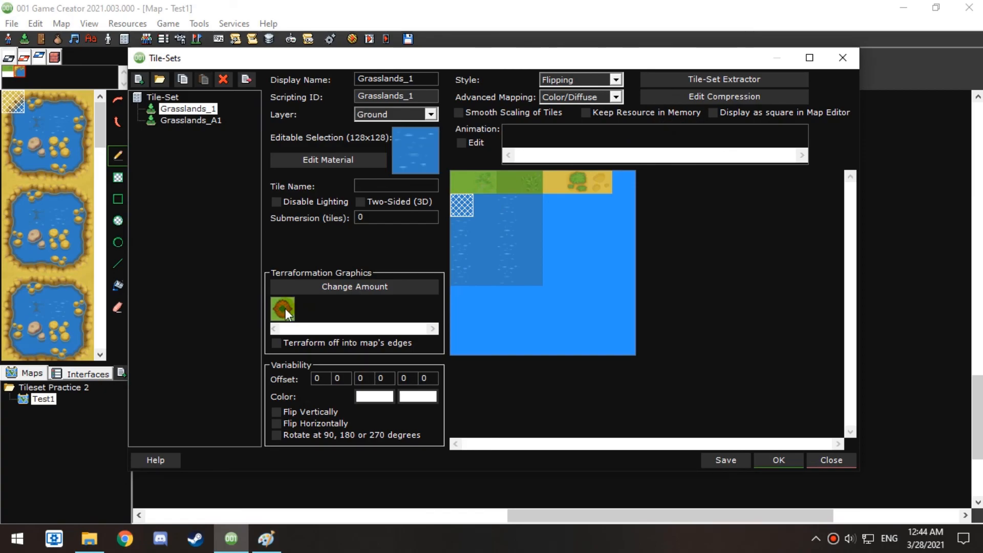
Add a second grass neighbouring tile to the terraformation of the plain water tile in the block's first row, and save the tile-set
{"action": "left_click", "coordinate": [502, 221]}
{"action": "key", "text": "Escape"}
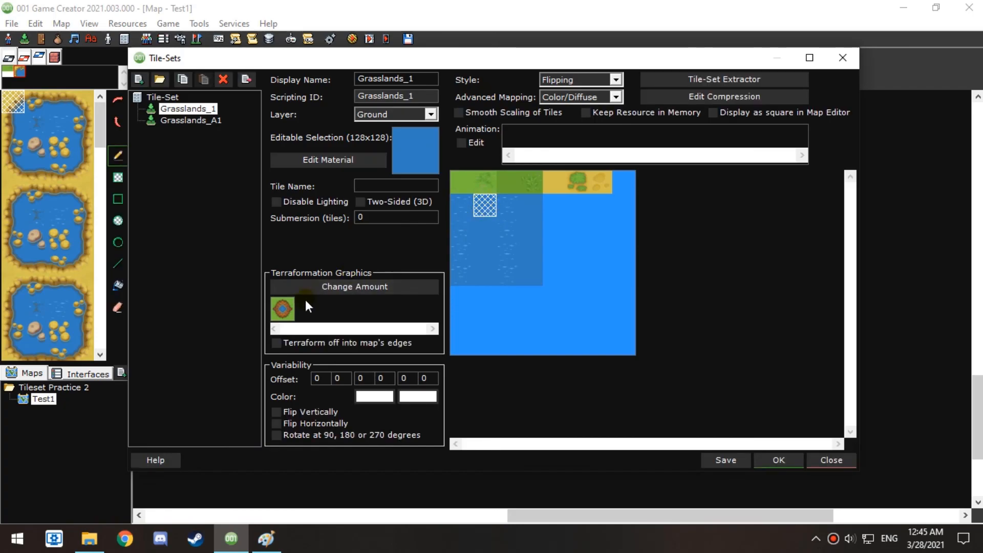
{"action": "left_click", "coordinate": [307, 285]}
{"action": "left_click", "coordinate": [543, 170]}
{"action": "left_click", "coordinate": [511, 383]}
{"action": "left_click", "coordinate": [670, 123]}
{"action": "left_click", "coordinate": [722, 461]}
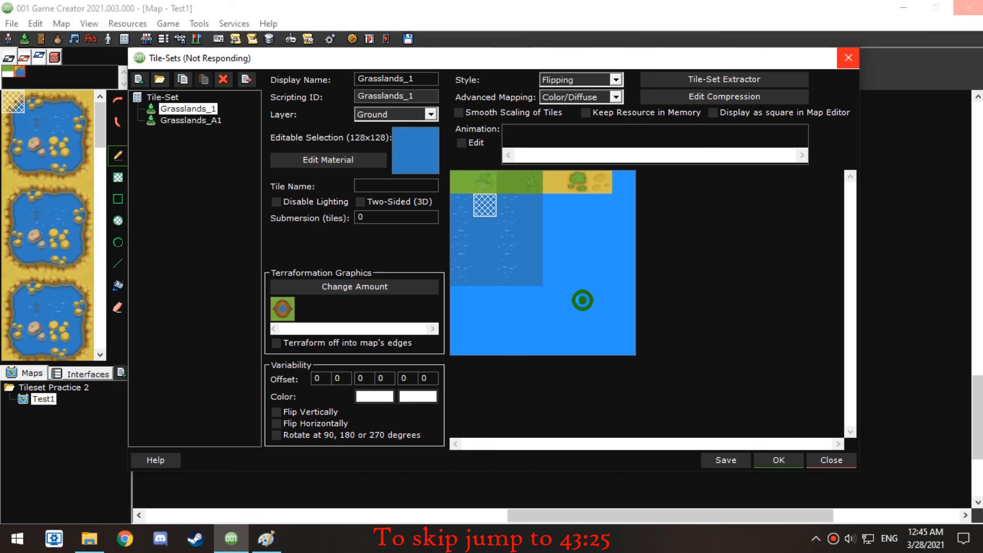
{"action": "left_click", "coordinate": [530, 313]}
Set the first and second grass tiles as neighbouring tiles for the rippled water tile in the block's second row, first column
{"action": "left_click", "coordinate": [457, 228]}
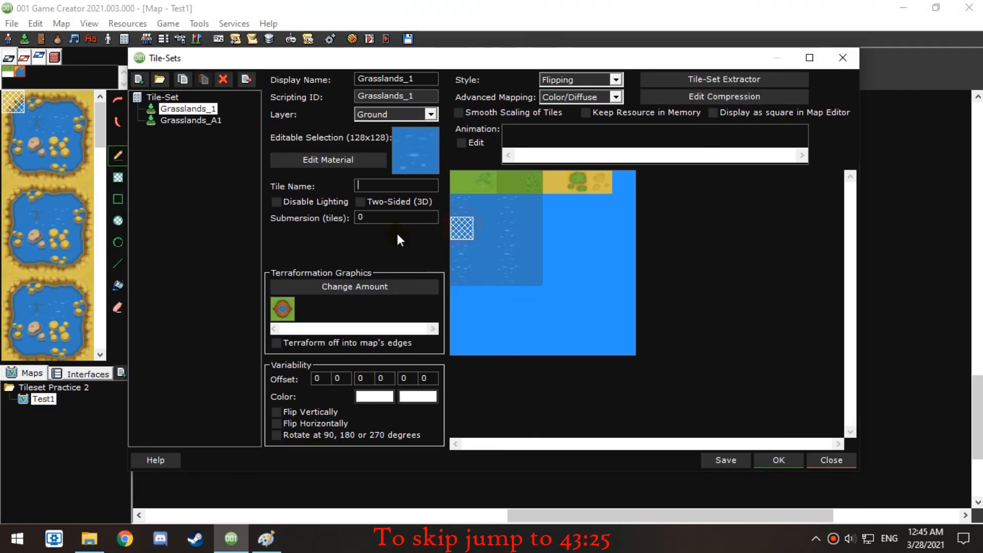
{"action": "left_click", "coordinate": [282, 309]}
{"action": "left_click", "coordinate": [514, 162]}
{"action": "left_click", "coordinate": [413, 193]}
{"action": "left_click", "coordinate": [500, 383]}
{"action": "left_click", "coordinate": [543, 163]}
{"action": "left_click", "coordinate": [436, 191]}
{"action": "left_click", "coordinate": [516, 389]}
{"action": "left_click", "coordinate": [670, 123]}
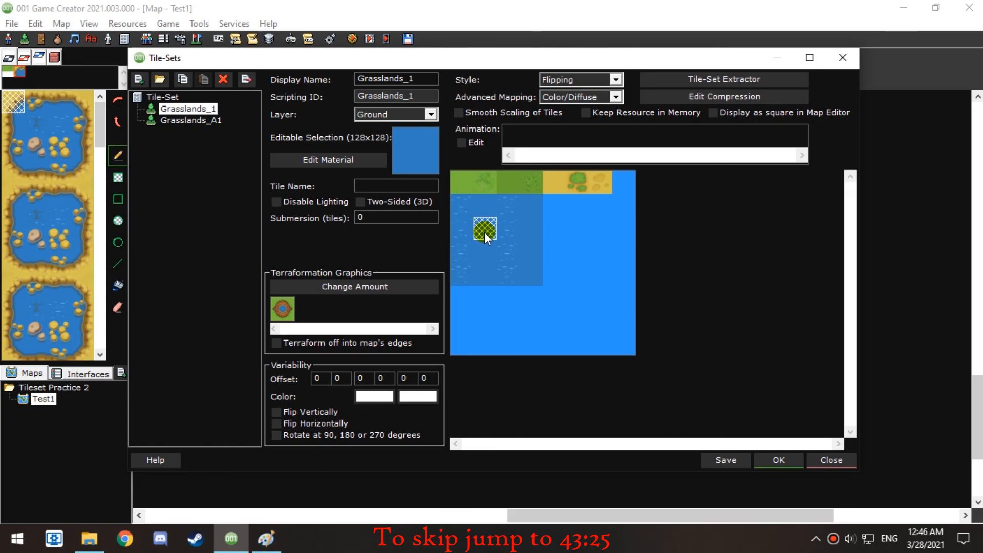
Set the first two grass tiles as neighbours of the plain water tile in the block's second row, second column, and save the tile-set
{"action": "left_click", "coordinate": [282, 308]}
{"action": "left_click", "coordinate": [525, 166]}
{"action": "left_click", "coordinate": [513, 384]}
{"action": "left_click", "coordinate": [549, 161]}
{"action": "left_click", "coordinate": [434, 194]}
{"action": "left_click", "coordinate": [512, 383]}
{"action": "left_click", "coordinate": [670, 124]}
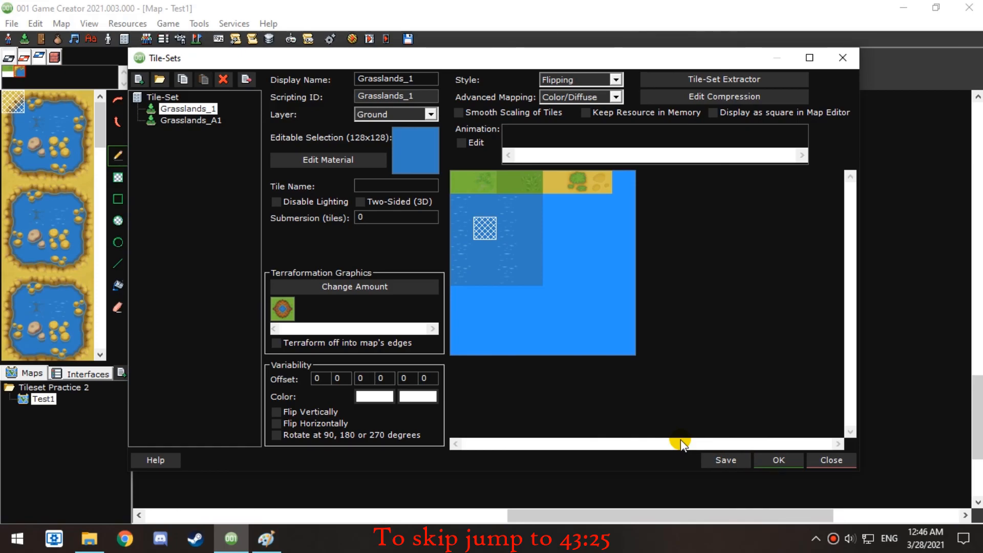
{"action": "key", "text": "ctrl+s"}
{"action": "left_click", "coordinate": [526, 323]}
Set the first and second grass tiles as neighbouring tiles for the rippled water tile in the block's third row, first column
{"action": "left_click", "coordinate": [462, 252]}
{"action": "left_click", "coordinate": [283, 309]}
{"action": "left_click", "coordinate": [515, 164]}
{"action": "left_click", "coordinate": [512, 383]}
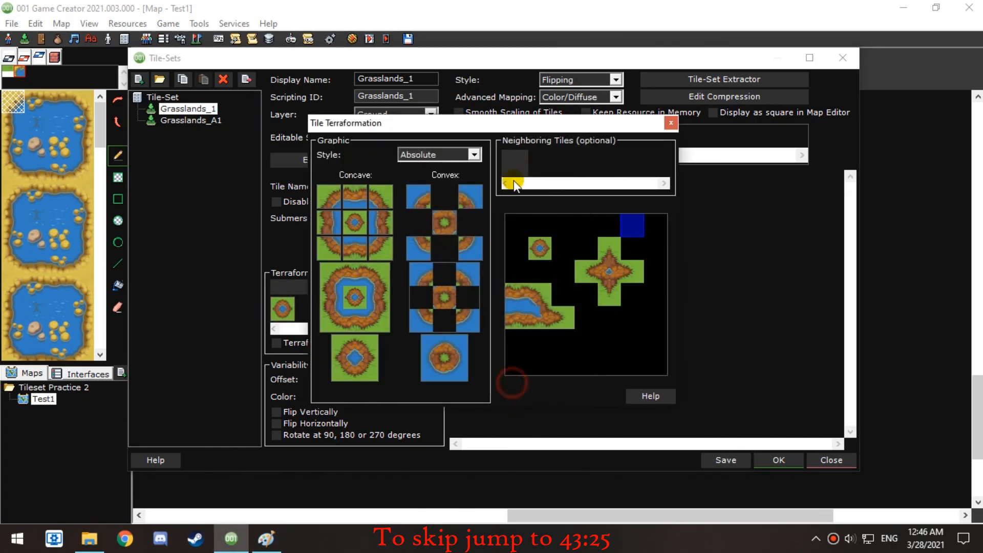
{"action": "left_click", "coordinate": [537, 164]}
{"action": "left_click", "coordinate": [435, 192]}
{"action": "left_click", "coordinate": [517, 385]}
{"action": "left_click", "coordinate": [671, 122]}
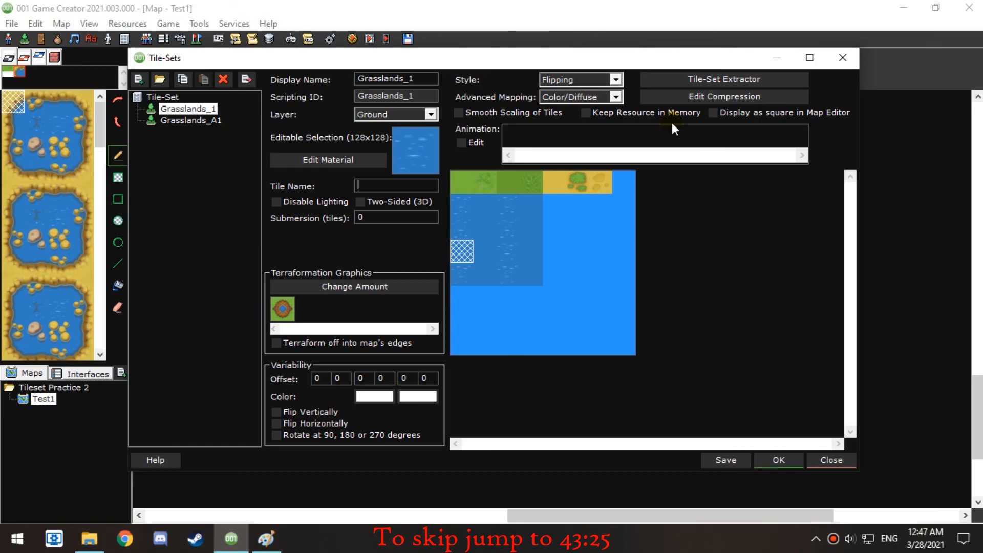
Set the first and second grass tiles as neighbouring tiles for the plain water tile in the block's third row, second column
{"action": "left_click", "coordinate": [481, 254]}
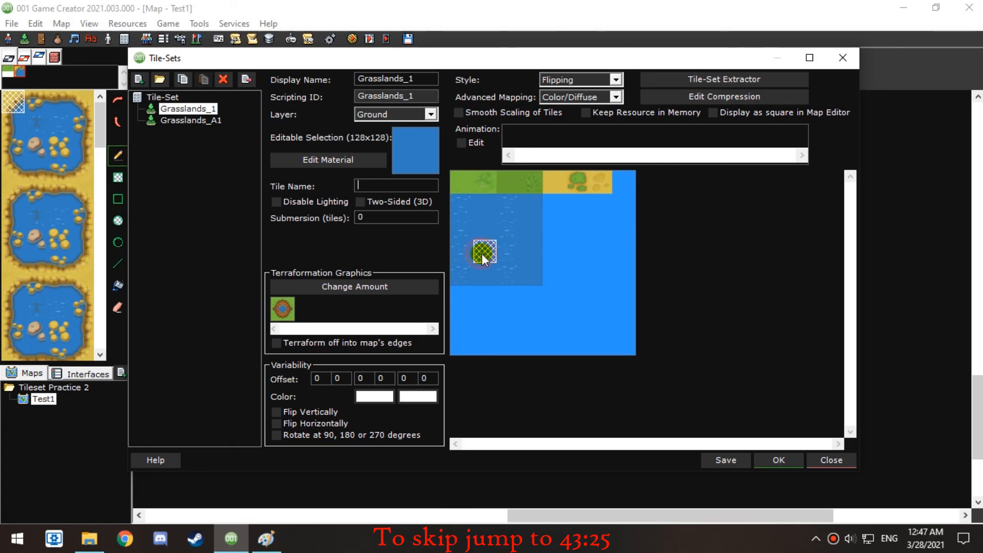
{"action": "left_click", "coordinate": [279, 310]}
{"action": "left_click", "coordinate": [515, 164]}
{"action": "left_click", "coordinate": [414, 195]}
{"action": "left_click", "coordinate": [508, 386]}
{"action": "left_click", "coordinate": [544, 167]}
{"action": "left_click", "coordinate": [433, 197]}
{"action": "left_click", "coordinate": [513, 385]}
{"action": "left_click", "coordinate": [667, 128]}
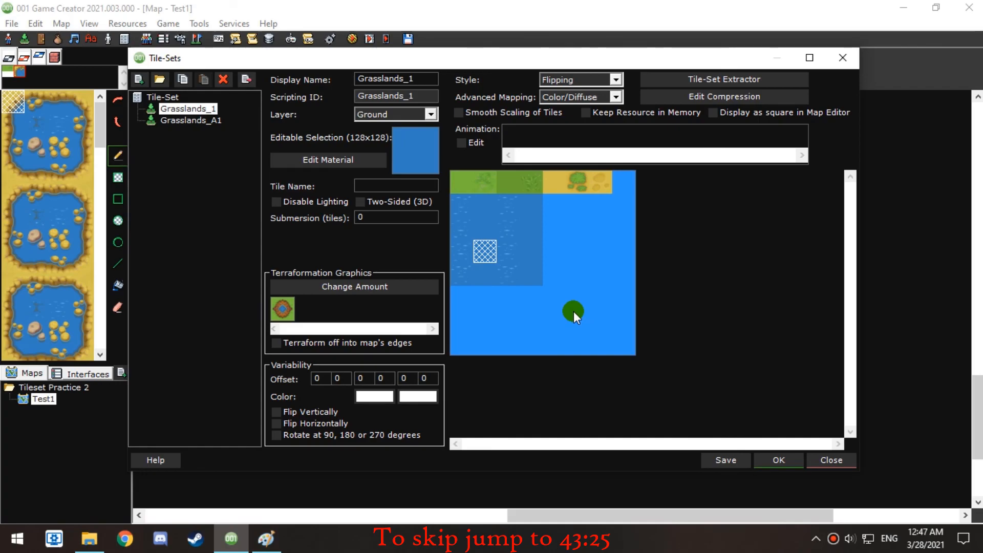
Set the first and second grass tiles as neighbouring tiles for the rippled water tile in the block's fourth row, first column
{"action": "left_click", "coordinate": [505, 313]}
{"action": "left_click", "coordinate": [461, 274]}
{"action": "left_click", "coordinate": [285, 308]}
{"action": "left_click", "coordinate": [515, 165]}
{"action": "left_click", "coordinate": [517, 387]}
{"action": "left_click", "coordinate": [543, 163]}
{"action": "left_click", "coordinate": [442, 199]}
{"action": "left_click", "coordinate": [499, 383]}
{"action": "left_click", "coordinate": [670, 122]}
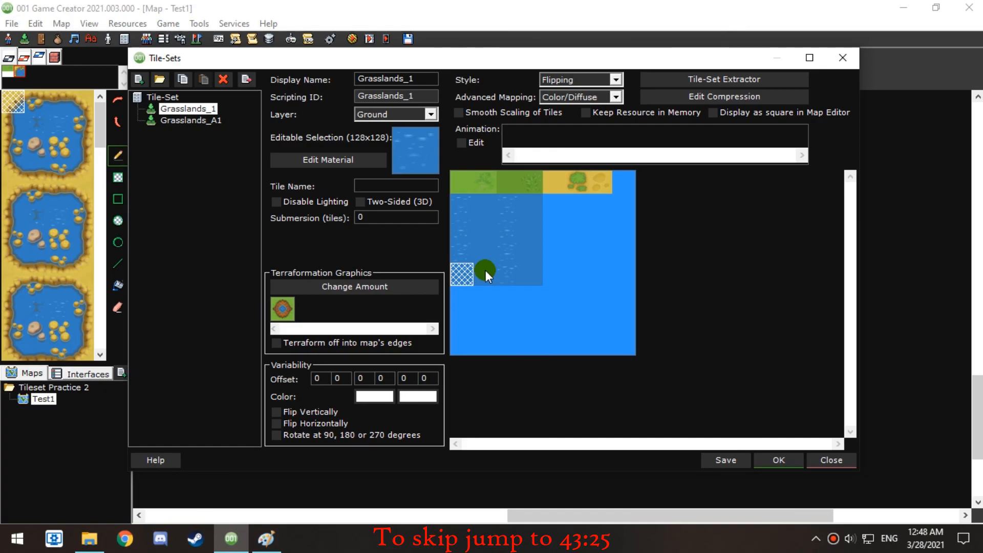
Set the first and second grass tiles as neighbouring tiles for the plain water tile in the block's fourth row, second column
{"action": "left_click", "coordinate": [486, 270]}
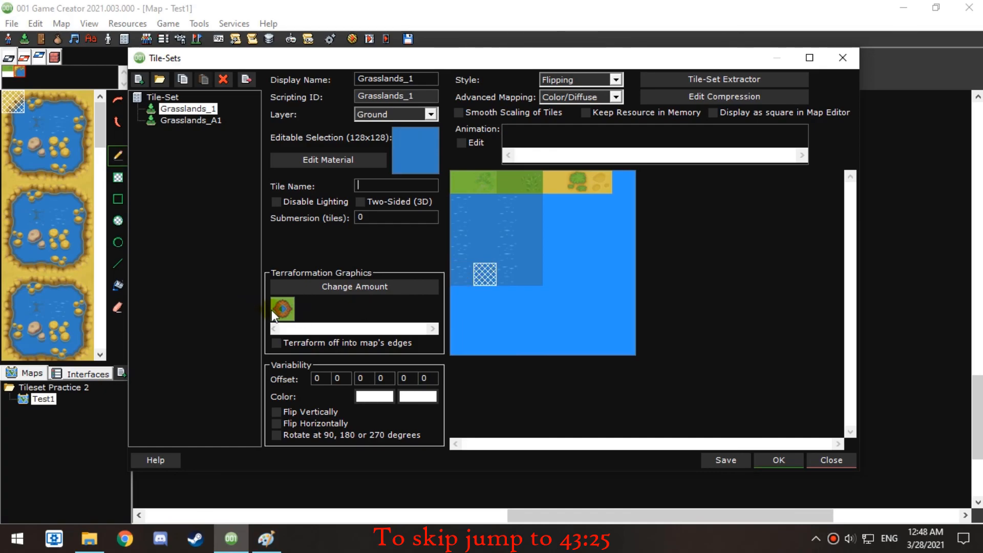
{"action": "left_click", "coordinate": [278, 310]}
{"action": "left_click", "coordinate": [514, 163]}
{"action": "left_click", "coordinate": [420, 191]}
{"action": "left_click", "coordinate": [515, 382]}
{"action": "left_click", "coordinate": [533, 164]}
{"action": "left_click", "coordinate": [433, 192]}
{"action": "left_click", "coordinate": [521, 381]}
{"action": "left_click", "coordinate": [668, 127]}
Close the current game, reopen the game Tileset Practice 2, and open its Grasslands_1 tile-set for editing
{"action": "left_click", "coordinate": [842, 58]}
{"action": "left_click", "coordinate": [540, 313]}
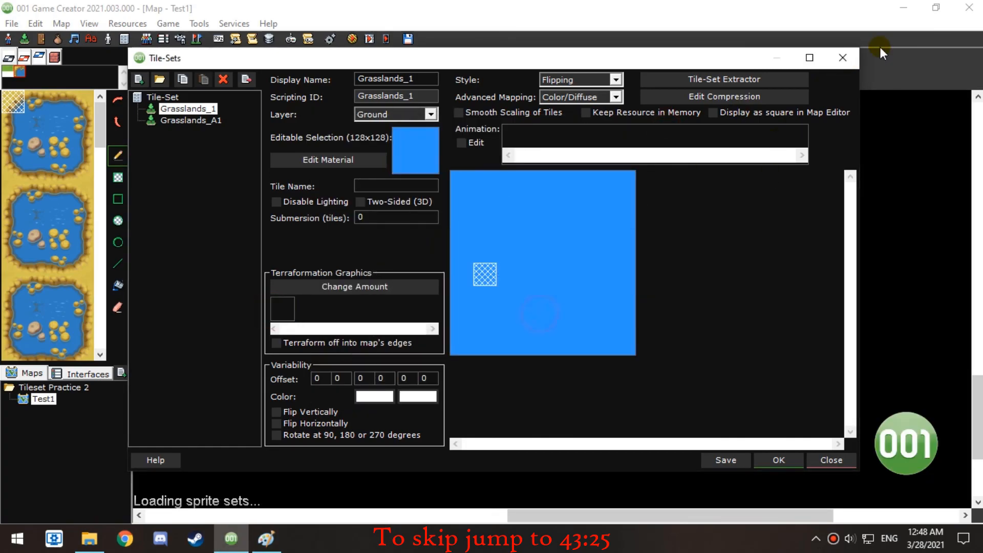
{"action": "left_click", "coordinate": [970, 8]}
{"action": "left_click", "coordinate": [533, 319]}
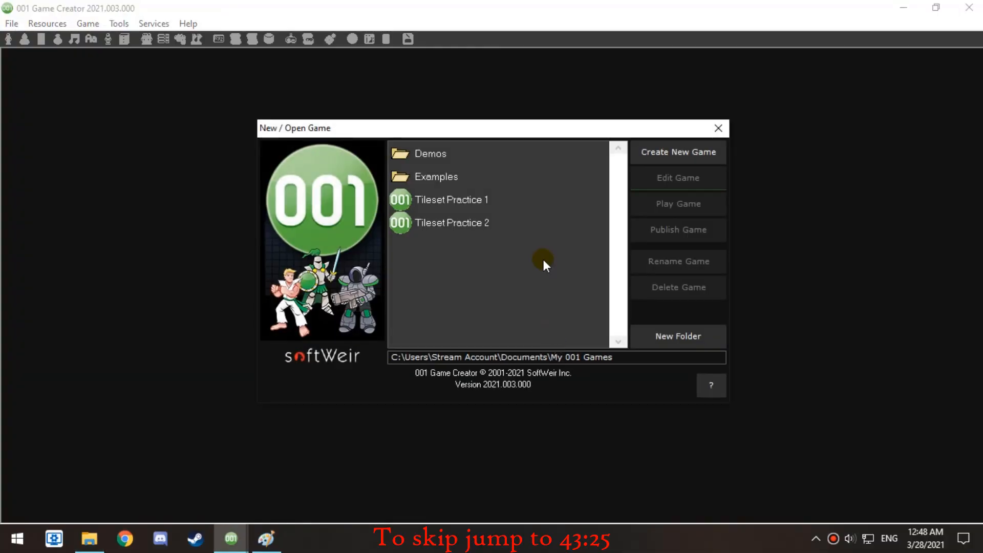
{"action": "double_click", "coordinate": [453, 221]}
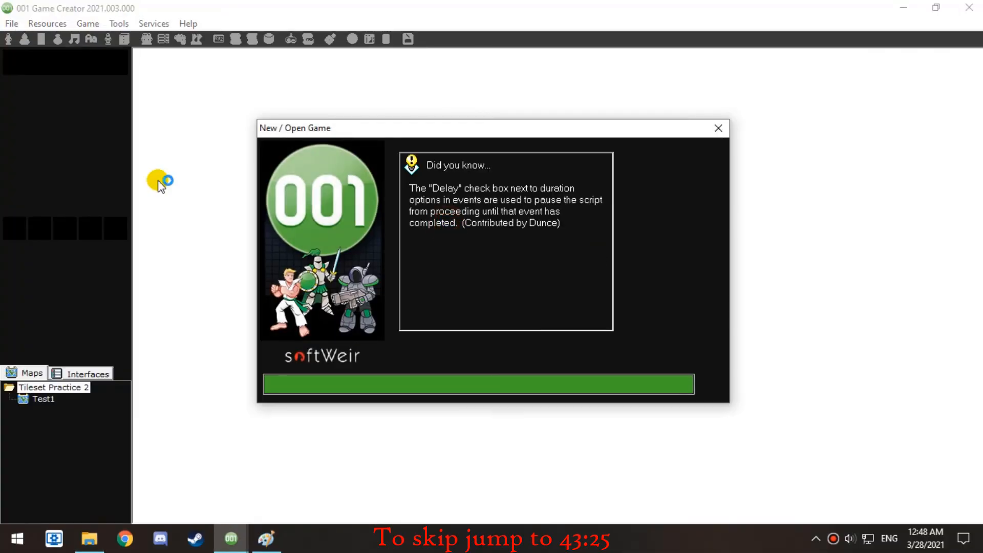
{"action": "left_click", "coordinate": [24, 40]}
{"action": "left_click", "coordinate": [188, 109]}
Set the first and second grass tiles again as neighbours of the rippled water tile in the block's fourth row, first column
{"action": "left_click", "coordinate": [466, 263]}
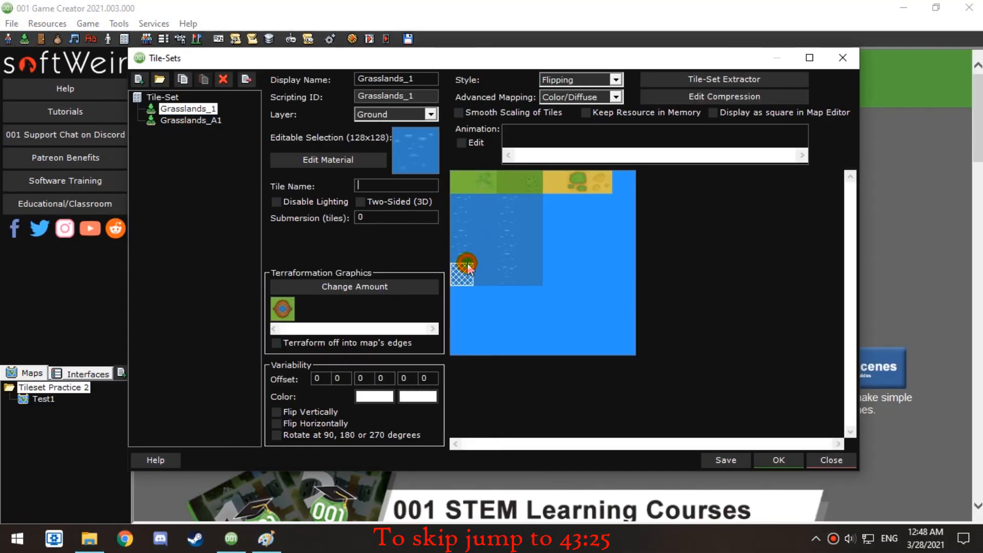
{"action": "left_click", "coordinate": [283, 309]}
{"action": "left_click", "coordinate": [517, 167]}
{"action": "left_click", "coordinate": [411, 193]}
{"action": "left_click", "coordinate": [517, 385]}
{"action": "left_click", "coordinate": [543, 164]}
{"action": "left_click", "coordinate": [435, 193]}
{"action": "left_click", "coordinate": [514, 384]}
{"action": "left_click", "coordinate": [671, 124]}
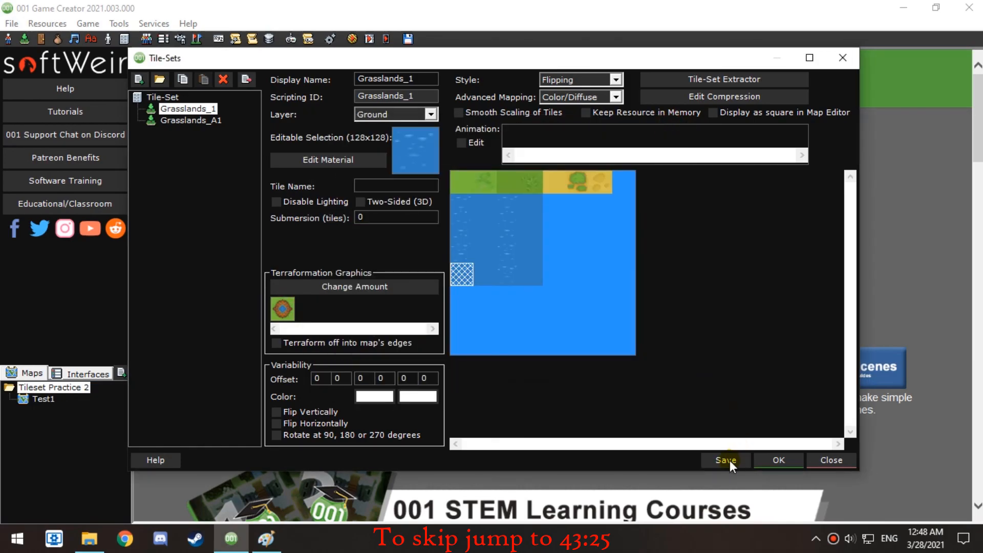
Set the first two grass tiles as neighbours of the plain water tile in the block's fourth row, second column, and save the tile-set
{"action": "left_click", "coordinate": [483, 269]}
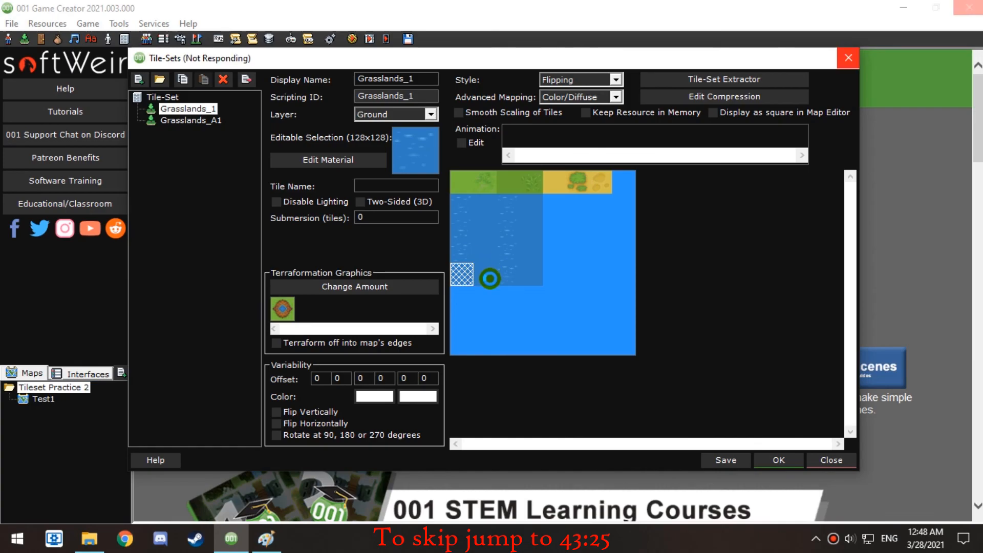
{"action": "left_click", "coordinate": [517, 168]}
{"action": "left_click", "coordinate": [414, 193]}
{"action": "left_click", "coordinate": [511, 384]}
{"action": "left_click", "coordinate": [545, 166]}
{"action": "left_click", "coordinate": [435, 193]}
{"action": "left_click", "coordinate": [511, 384]}
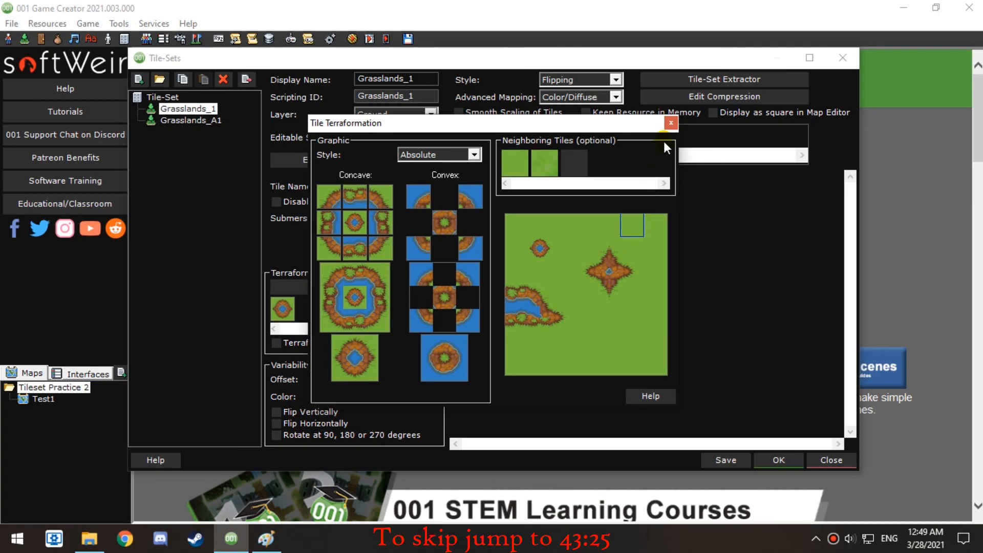
{"action": "left_click", "coordinate": [670, 123]}
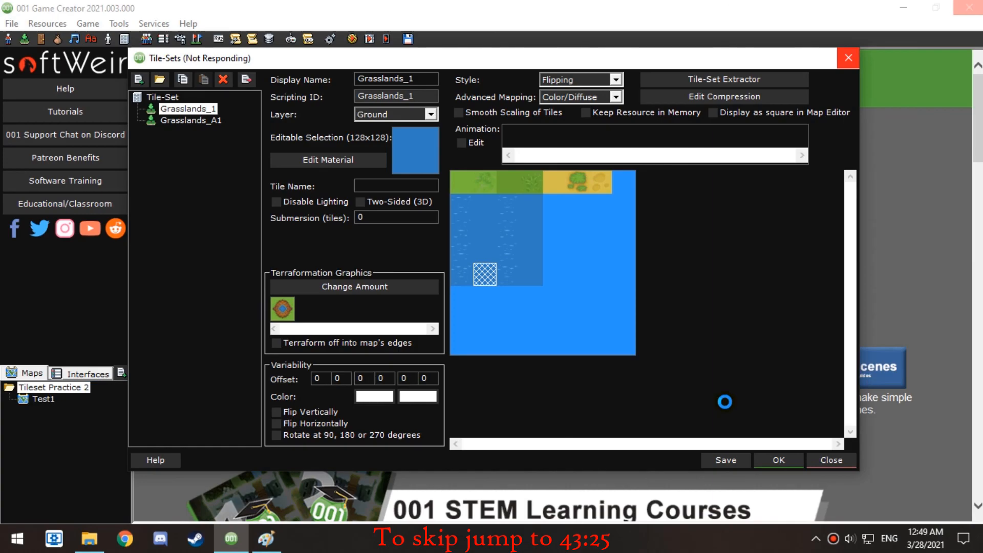
{"action": "left_click", "coordinate": [552, 320]}
{"action": "double_click", "coordinate": [282, 309]}
{"action": "left_click", "coordinate": [670, 123]}
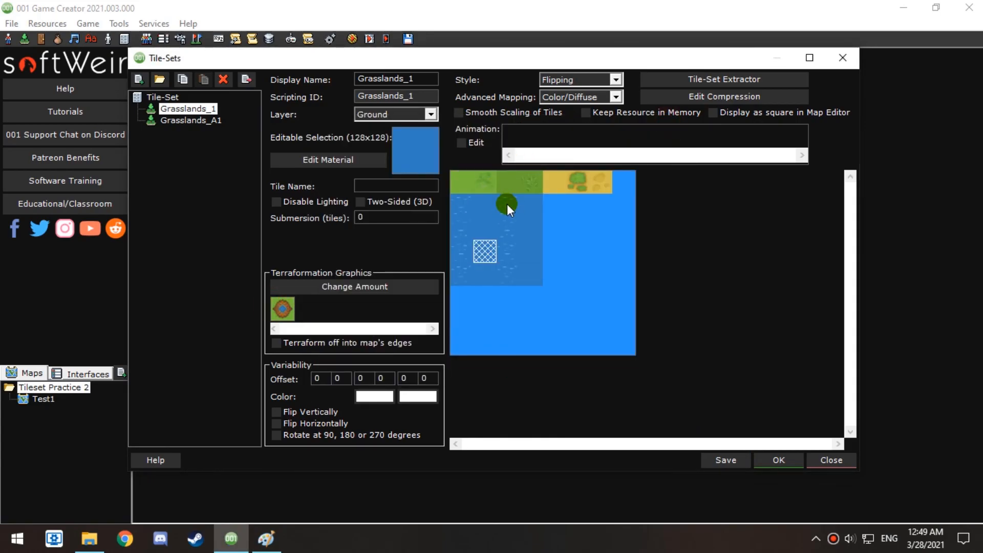
Set the sand tiles as neighbouring tiles for the rippled water tile in the block's first row, third column
{"action": "left_click", "coordinate": [507, 204]}
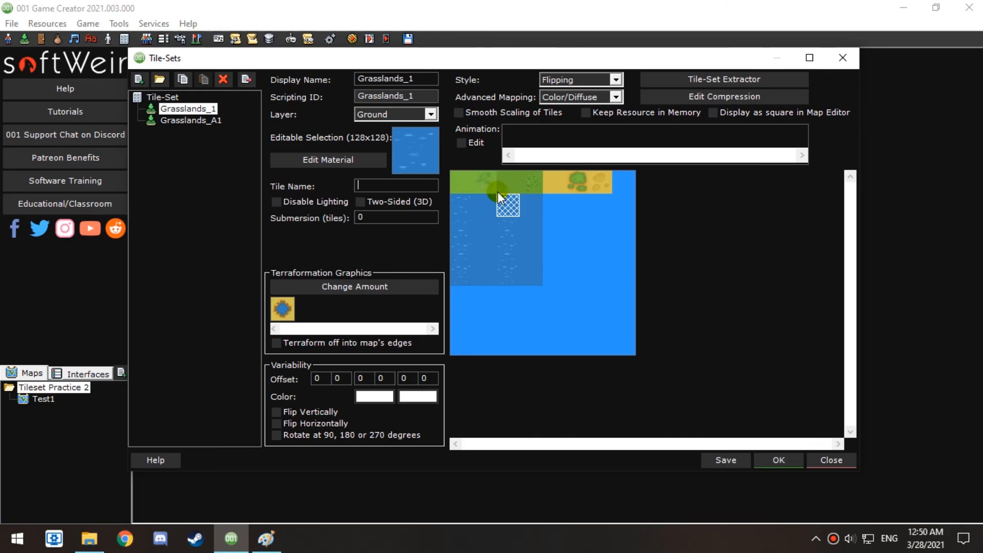
{"action": "left_click_drag", "start_coordinate": [473, 216], "coordinate": [283, 310]}
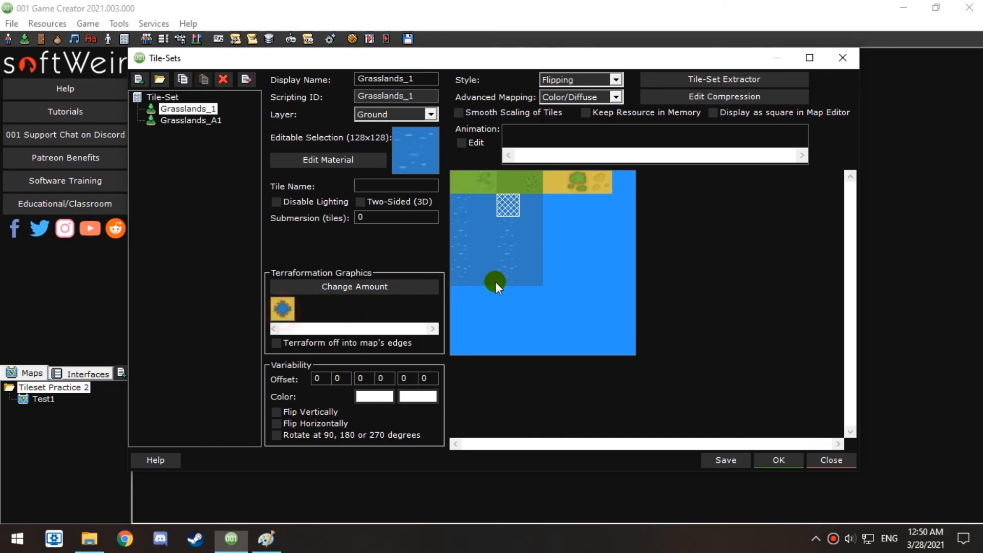
{"action": "double_click", "coordinate": [516, 167]}
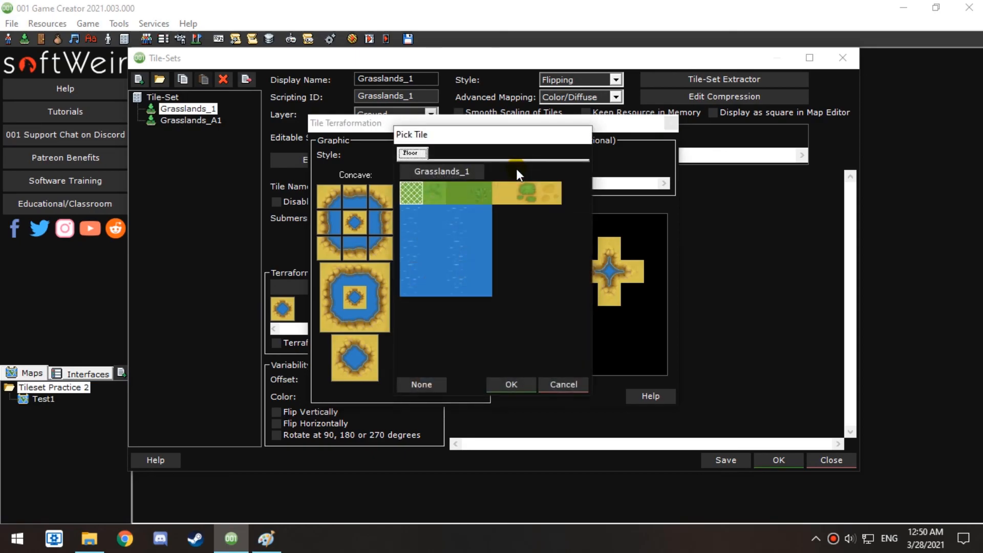
{"action": "left_click", "coordinate": [507, 192]}
{"action": "left_click", "coordinate": [514, 381]}
{"action": "double_click", "coordinate": [547, 169]}
{"action": "left_click", "coordinate": [528, 194]}
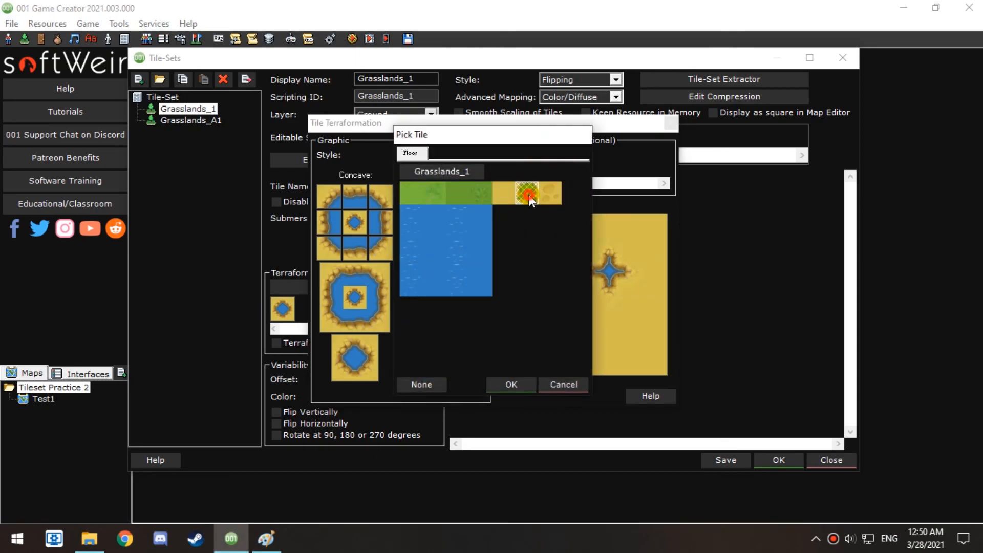
{"action": "left_click", "coordinate": [516, 384]}
{"action": "double_click", "coordinate": [573, 169]}
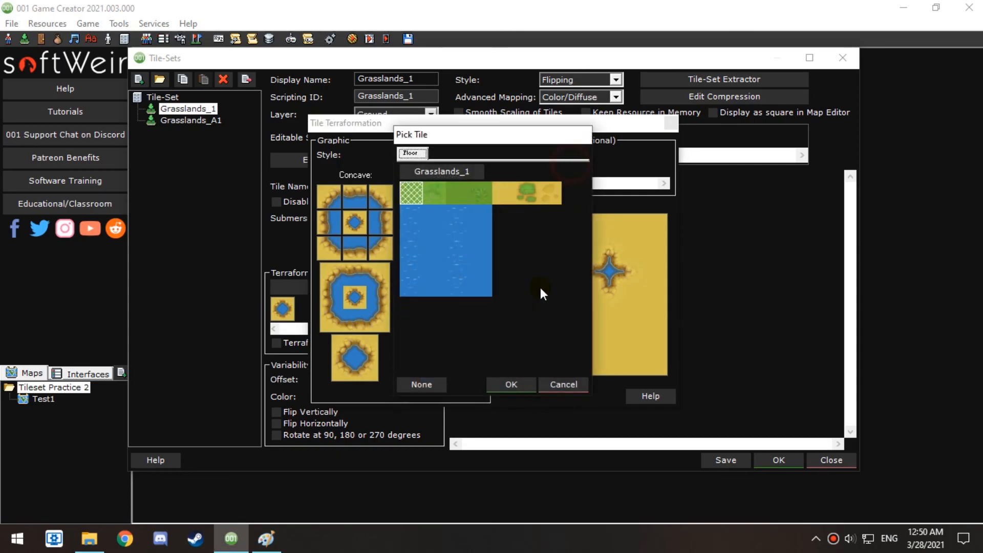
{"action": "left_click", "coordinate": [554, 196]}
{"action": "left_click", "coordinate": [514, 385]}
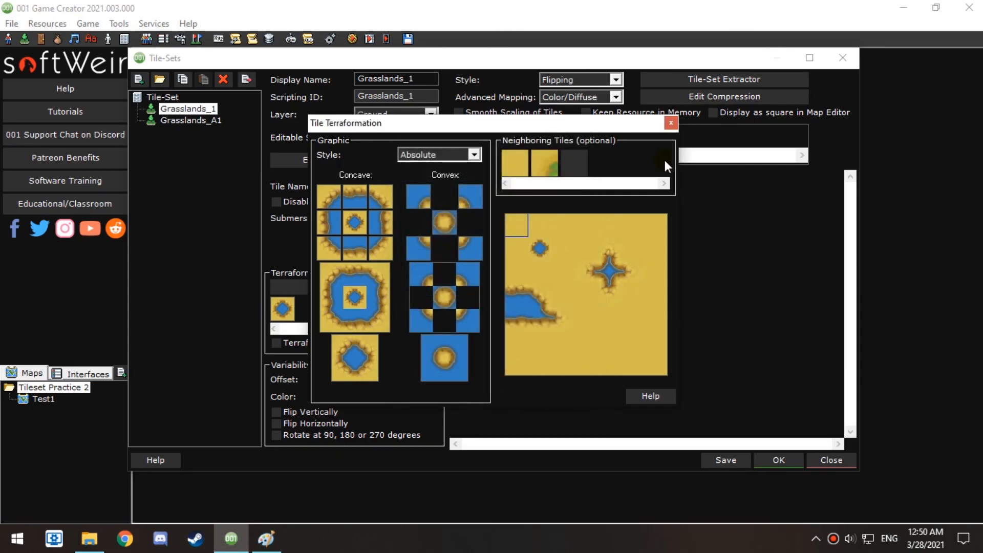
{"action": "left_click", "coordinate": [671, 124]}
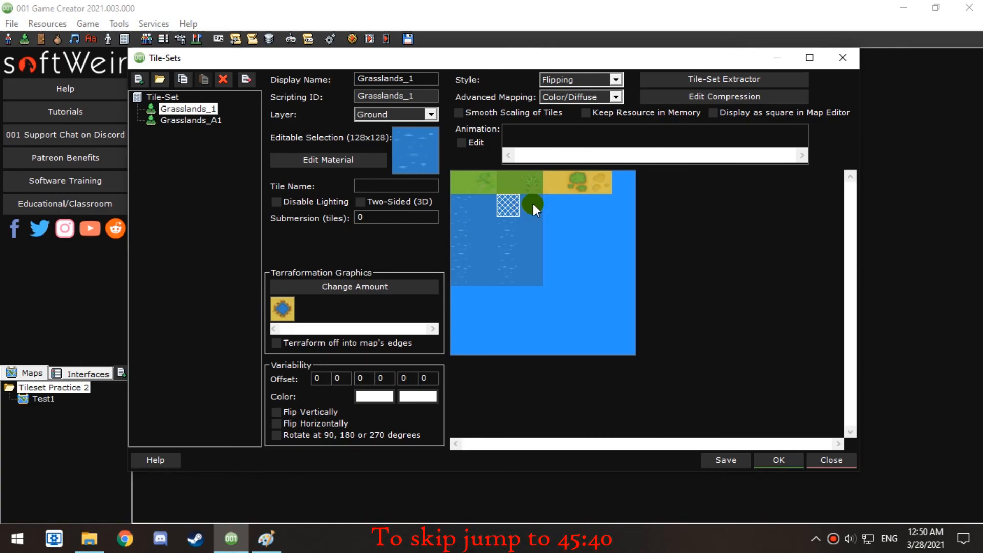
Set the three sand tiles as neighbours of the plain water tile in the block's first row, fourth column, and save the tile-set
{"action": "left_click", "coordinate": [533, 204]}
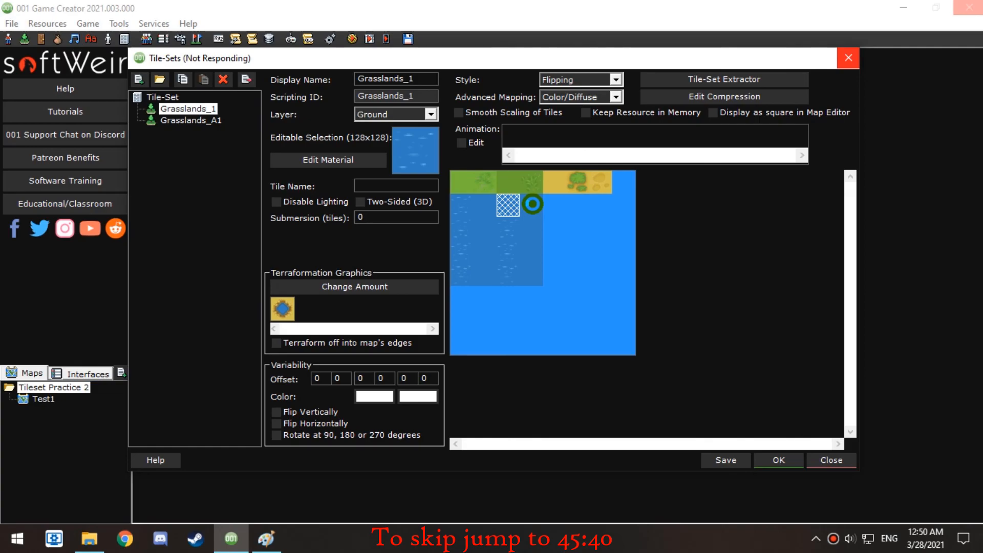
{"action": "left_click", "coordinate": [283, 310]}
{"action": "left_click", "coordinate": [514, 164]}
{"action": "double_click", "coordinate": [510, 196]}
{"action": "left_click", "coordinate": [544, 164]}
{"action": "left_click", "coordinate": [535, 195]}
{"action": "left_click", "coordinate": [512, 384]}
{"action": "left_click", "coordinate": [542, 164]}
{"action": "left_click", "coordinate": [542, 200]}
{"action": "left_click", "coordinate": [520, 380]}
{"action": "left_click", "coordinate": [670, 123]}
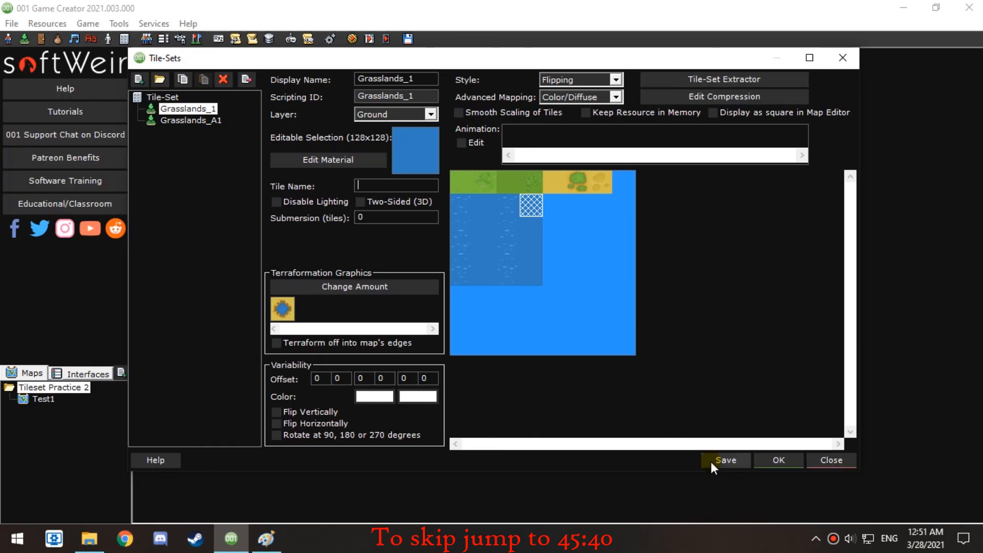
{"action": "left_click", "coordinate": [521, 318]}
Set the three sand tiles as neighbouring tiles for the rippled water tile in the block's second row, third column
{"action": "left_click", "coordinate": [336, 288]}
{"action": "left_click", "coordinate": [518, 165]}
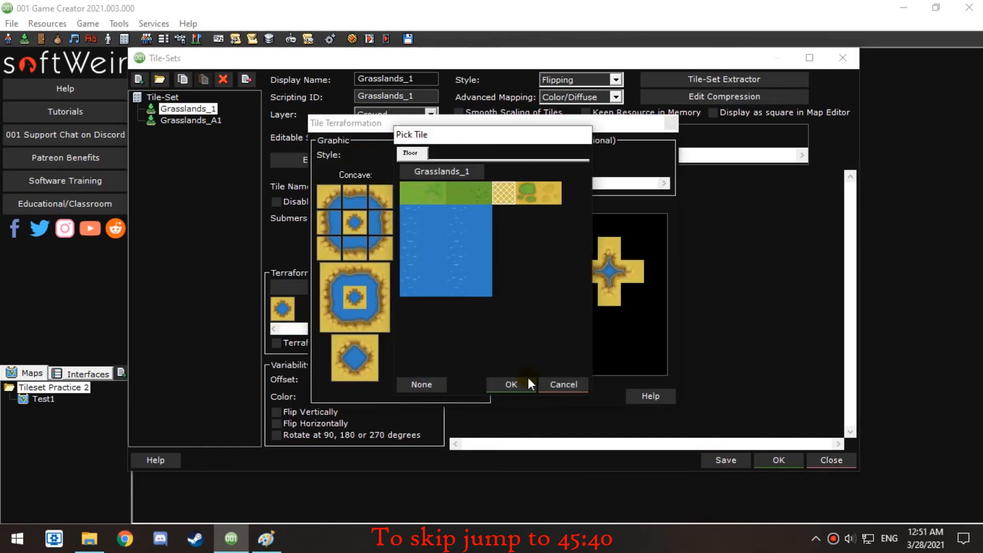
{"action": "left_click", "coordinate": [520, 384]}
{"action": "left_click", "coordinate": [546, 165]}
{"action": "left_click", "coordinate": [548, 194]}
{"action": "left_click", "coordinate": [511, 386]}
{"action": "left_click", "coordinate": [585, 160]}
{"action": "left_click", "coordinate": [527, 193]}
{"action": "left_click", "coordinate": [510, 384]}
{"action": "left_click", "coordinate": [669, 123]}
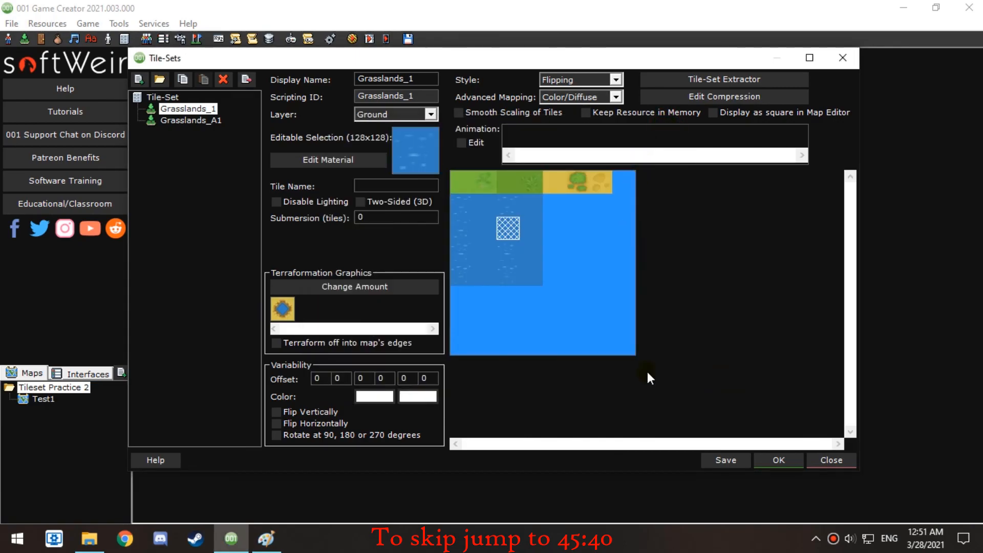
Set the three sand tiles as neighbours of the plain water tile in the block's second row, fourth column, and save the tile-set
{"action": "left_click", "coordinate": [533, 229]}
{"action": "left_click", "coordinate": [524, 319]}
{"action": "left_click", "coordinate": [531, 229]}
{"action": "left_click", "coordinate": [285, 310]}
{"action": "left_click", "coordinate": [515, 166]}
{"action": "left_click", "coordinate": [504, 194]}
{"action": "left_click", "coordinate": [520, 384]}
{"action": "left_click", "coordinate": [546, 170]}
{"action": "left_click", "coordinate": [530, 193]}
{"action": "left_click", "coordinate": [516, 384]}
{"action": "left_click", "coordinate": [572, 165]}
{"action": "left_click", "coordinate": [514, 382]}
{"action": "left_click", "coordinate": [670, 123]}
{"action": "left_click", "coordinate": [725, 459]}
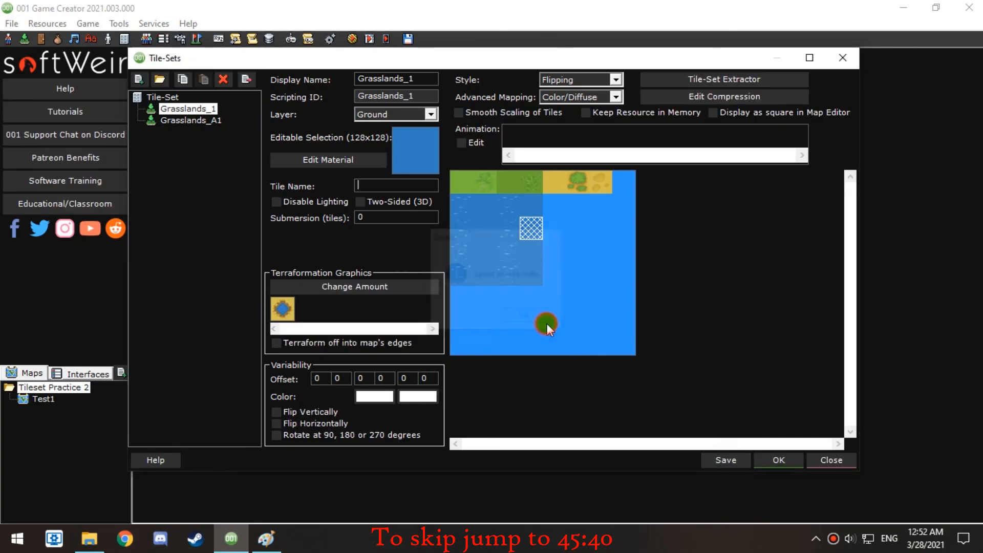
Set the three sand tiles as neighbours of the rippled water tile in the block's third row, third column, and save the tile-set
{"action": "left_click", "coordinate": [504, 162]}
{"action": "left_click", "coordinate": [504, 194]}
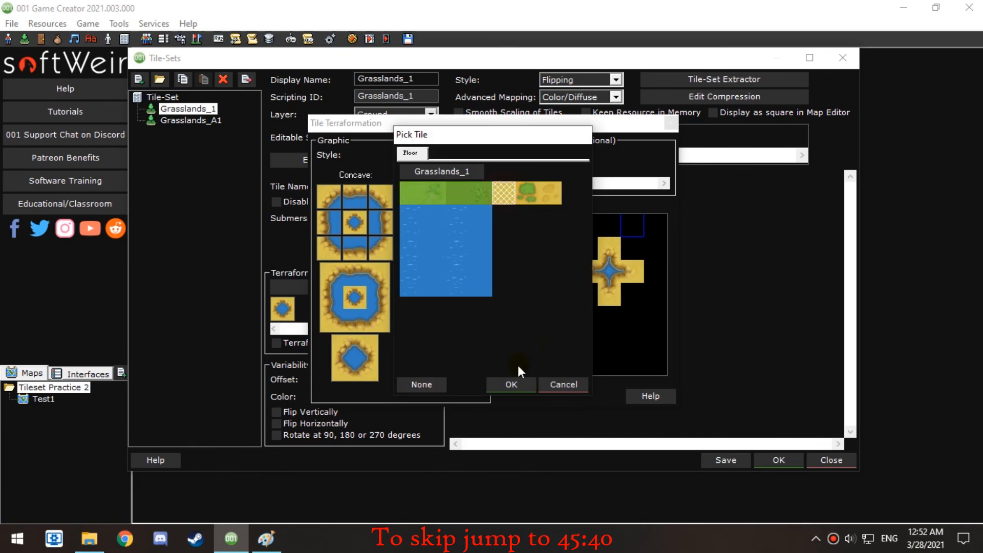
{"action": "left_click", "coordinate": [514, 383]}
{"action": "left_click", "coordinate": [539, 164]}
{"action": "left_click", "coordinate": [527, 199]}
{"action": "left_click", "coordinate": [513, 383]}
{"action": "left_click", "coordinate": [572, 165]}
{"action": "left_click", "coordinate": [553, 196]}
{"action": "left_click", "coordinate": [514, 383]}
{"action": "left_click", "coordinate": [671, 123]}
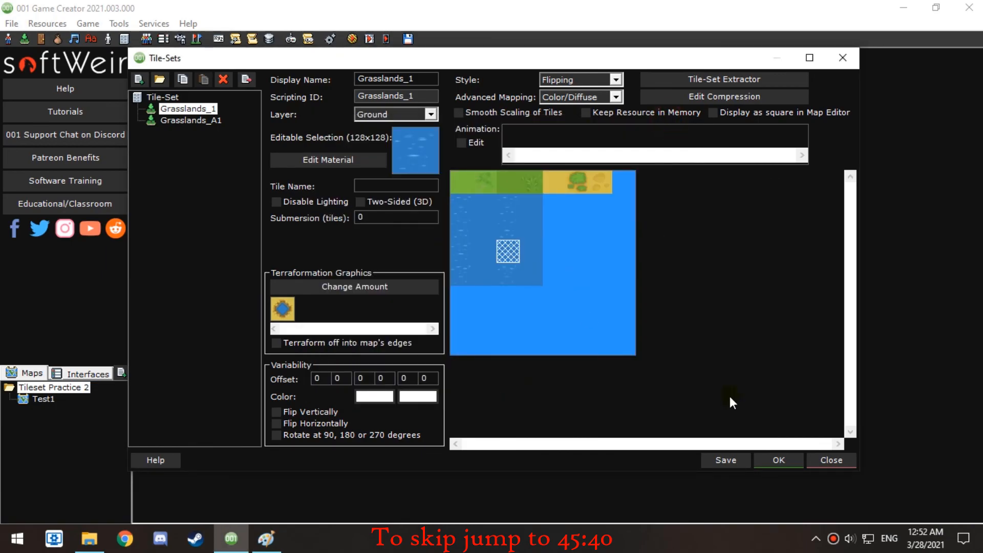
{"action": "left_click", "coordinate": [725, 460]}
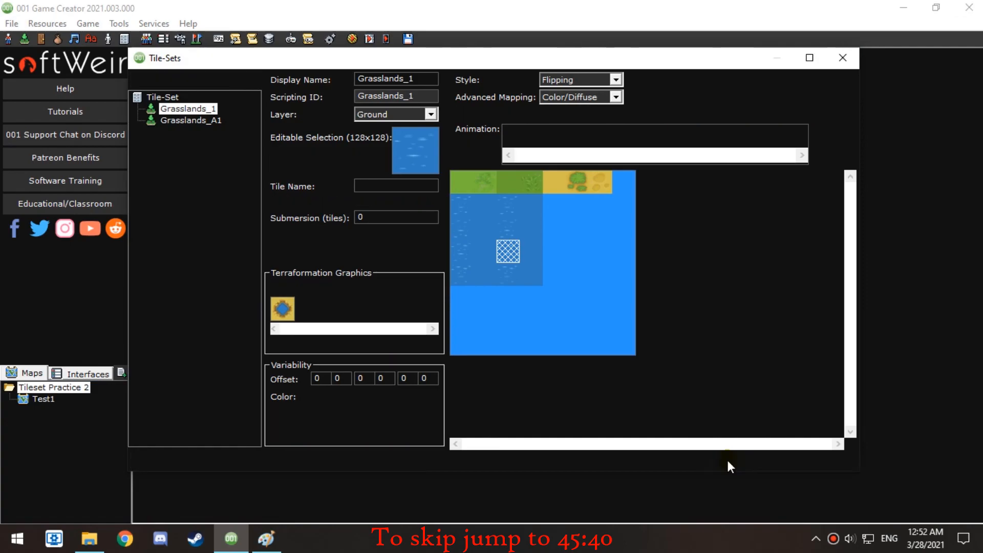
Set the three sand tiles as neighbours of the plain water tile in the block's third row, fourth column, and save the tile-set
{"action": "left_click", "coordinate": [520, 318]}
{"action": "left_click", "coordinate": [282, 309]}
{"action": "left_click", "coordinate": [516, 169]}
{"action": "left_click", "coordinate": [504, 194]}
{"action": "left_click", "coordinate": [516, 384]}
{"action": "left_click", "coordinate": [544, 167]}
{"action": "left_click", "coordinate": [530, 192]}
{"action": "left_click", "coordinate": [512, 384]}
{"action": "left_click", "coordinate": [572, 177]}
{"action": "left_click", "coordinate": [512, 384]}
{"action": "left_click", "coordinate": [670, 123]}
{"action": "left_click", "coordinate": [725, 460]}
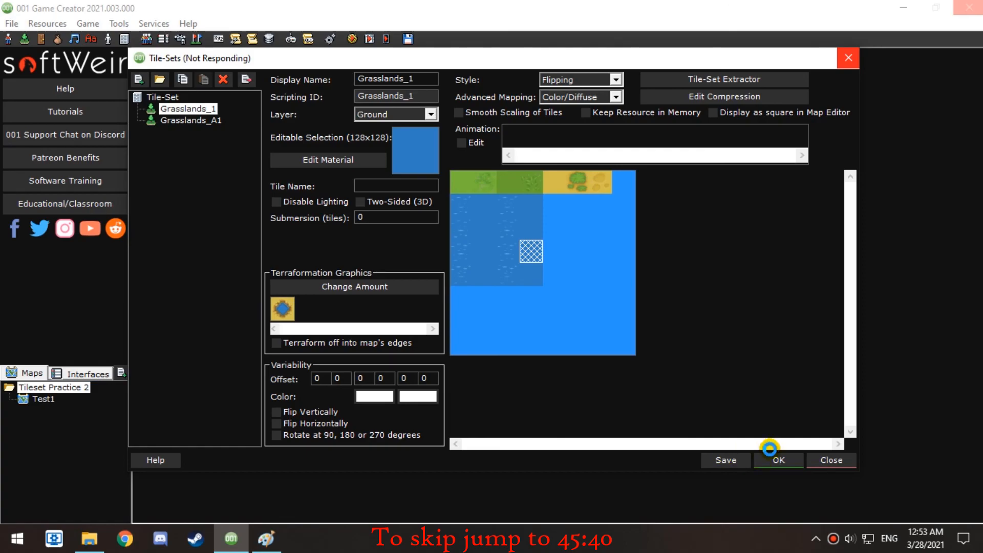
{"action": "left_click", "coordinate": [522, 316]}
Set the three sand tiles as neighbours of the rippled water tile in the block's fourth row, third column, and save the tile-set
{"action": "left_click", "coordinate": [508, 274]}
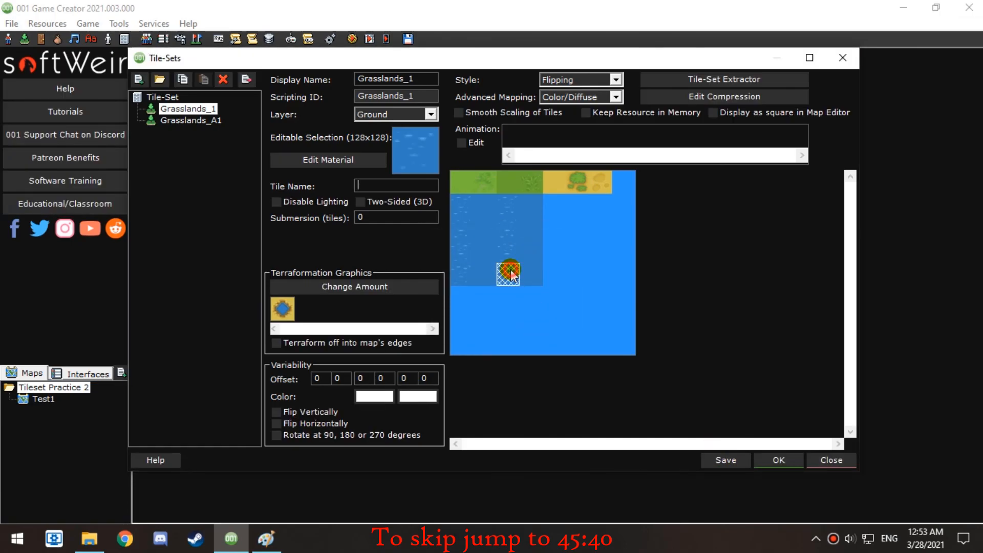
{"action": "left_click", "coordinate": [523, 160]}
{"action": "left_click", "coordinate": [508, 195]}
{"action": "left_click", "coordinate": [498, 382]}
{"action": "left_click", "coordinate": [545, 164]}
{"action": "left_click", "coordinate": [534, 199]}
{"action": "left_click", "coordinate": [512, 381]}
{"action": "left_click", "coordinate": [572, 165]}
{"action": "left_click", "coordinate": [548, 197]}
{"action": "left_click", "coordinate": [512, 382]}
{"action": "left_click", "coordinate": [671, 123]}
{"action": "left_click", "coordinate": [723, 459]}
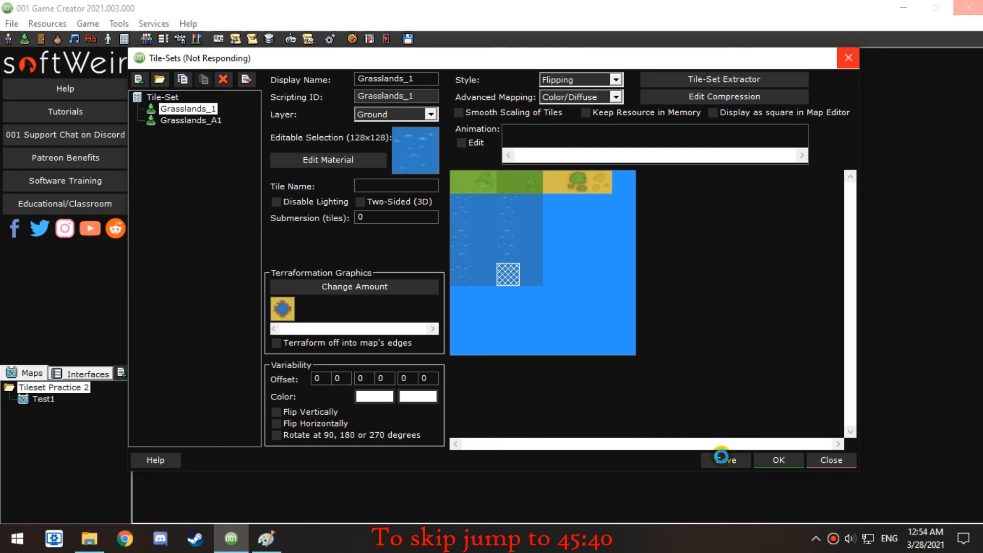
{"action": "left_click", "coordinate": [523, 321]}
Set the three sand tiles as neighbours of the plain water tile in the block's fourth row, fourth column, and save the tile-set
{"action": "left_click", "coordinate": [531, 275]}
{"action": "left_click", "coordinate": [283, 308]}
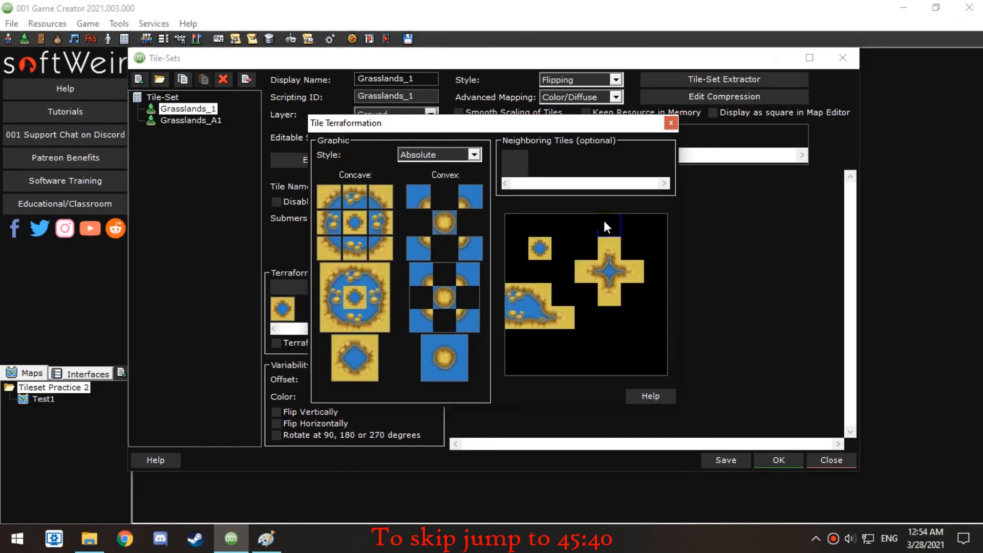
{"action": "left_click", "coordinate": [514, 164]}
{"action": "left_click", "coordinate": [502, 195]}
{"action": "left_click", "coordinate": [501, 379]}
{"action": "left_click", "coordinate": [547, 172]}
{"action": "left_click", "coordinate": [525, 195]}
{"action": "left_click", "coordinate": [499, 378]}
{"action": "left_click", "coordinate": [565, 164]}
{"action": "left_click", "coordinate": [548, 194]}
{"action": "left_click", "coordinate": [510, 378]}
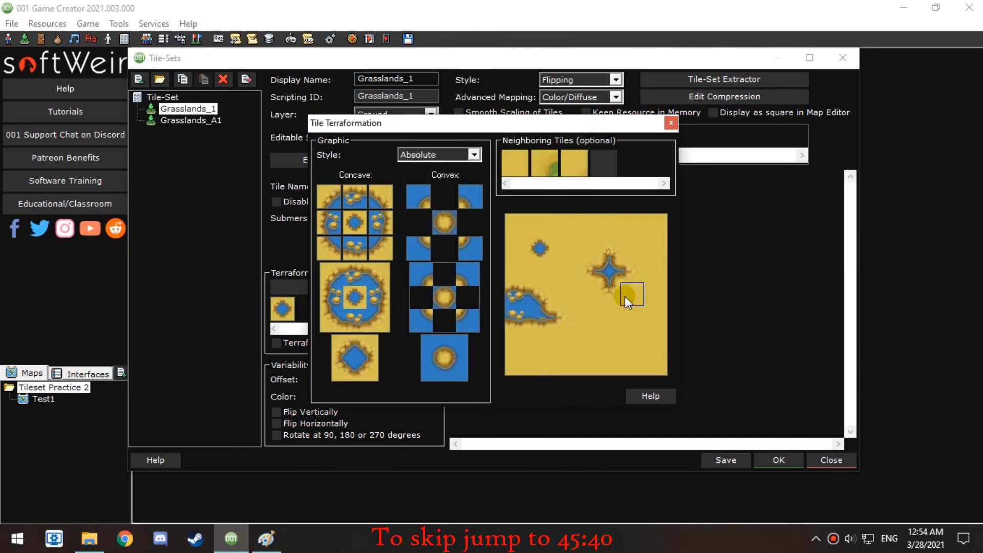
{"action": "left_click", "coordinate": [670, 123]}
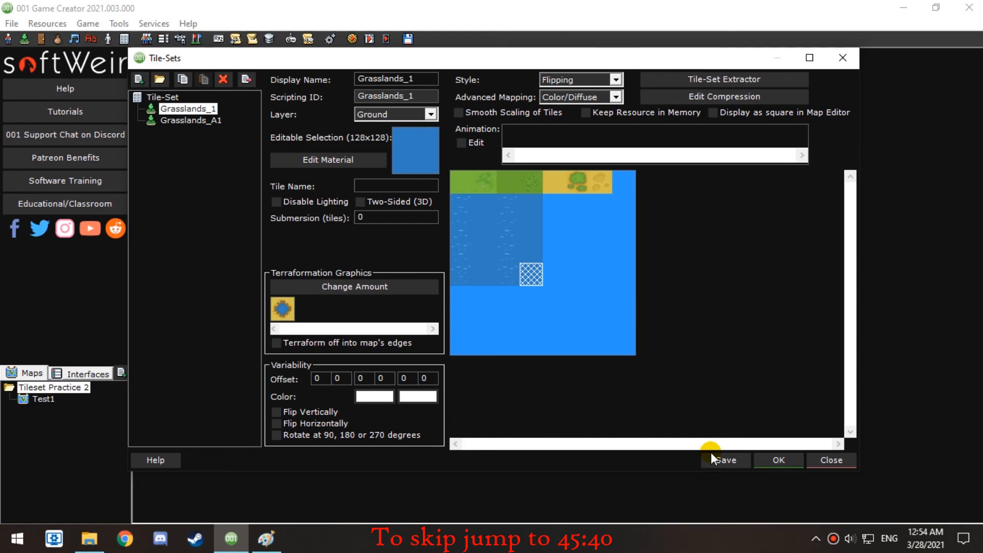
{"action": "left_click", "coordinate": [712, 453]}
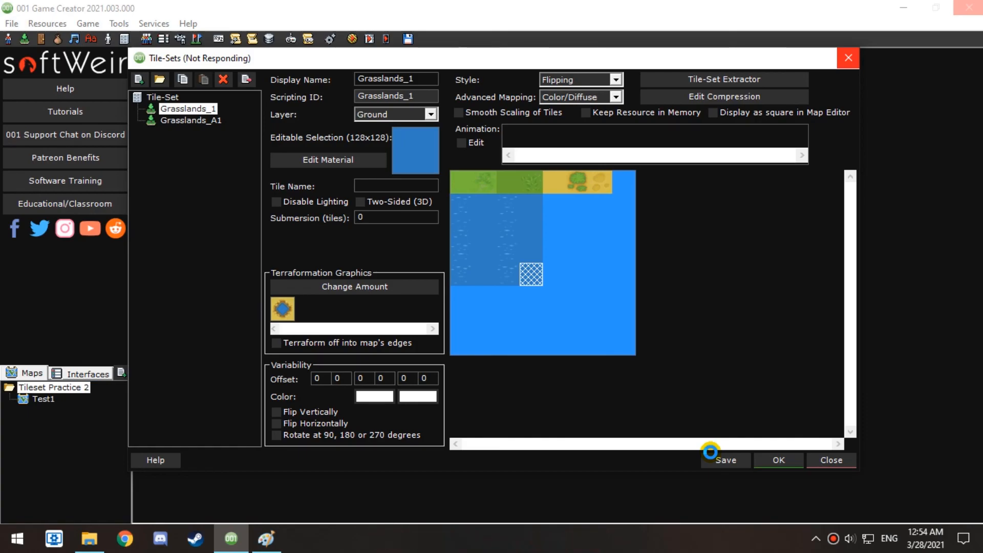
{"action": "left_click", "coordinate": [525, 316]}
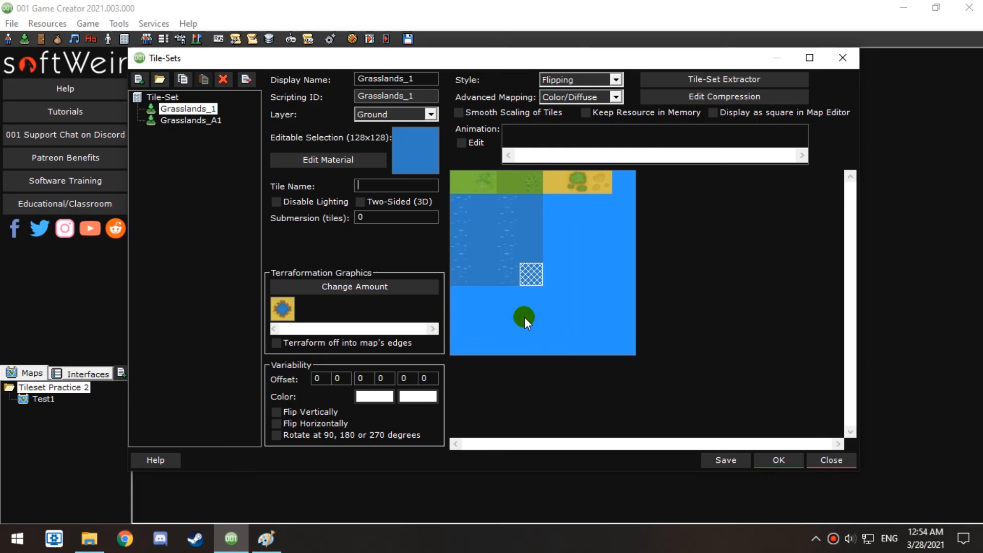
Animate the rippled water tile in the block's first row, first column with the three tiles below it as frames, at 0.3 speed
{"action": "left_click", "coordinate": [463, 204]}
{"action": "left_click", "coordinate": [463, 210]}
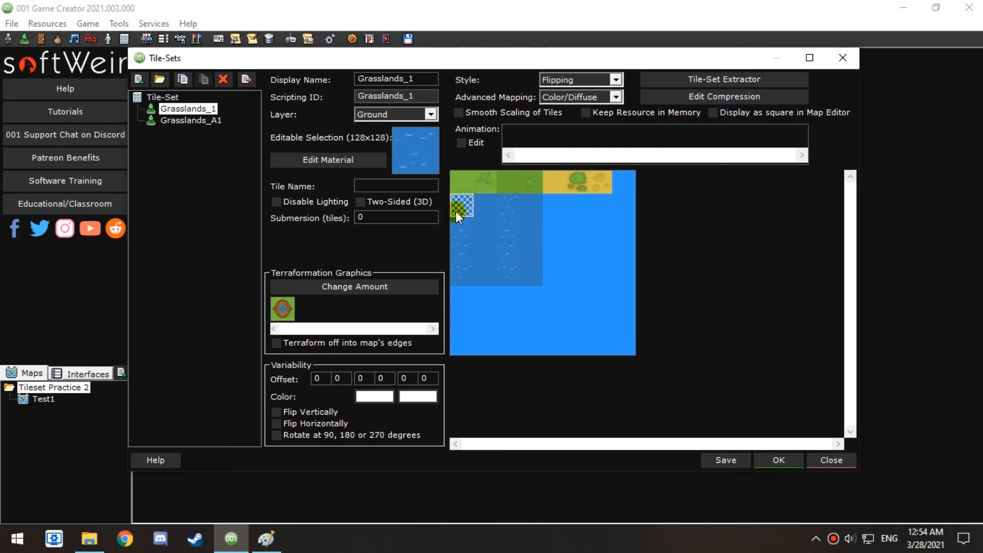
{"action": "left_click", "coordinate": [475, 143]}
{"action": "left_click", "coordinate": [461, 232]}
{"action": "left_click", "coordinate": [461, 248]}
{"action": "left_click", "coordinate": [460, 275]}
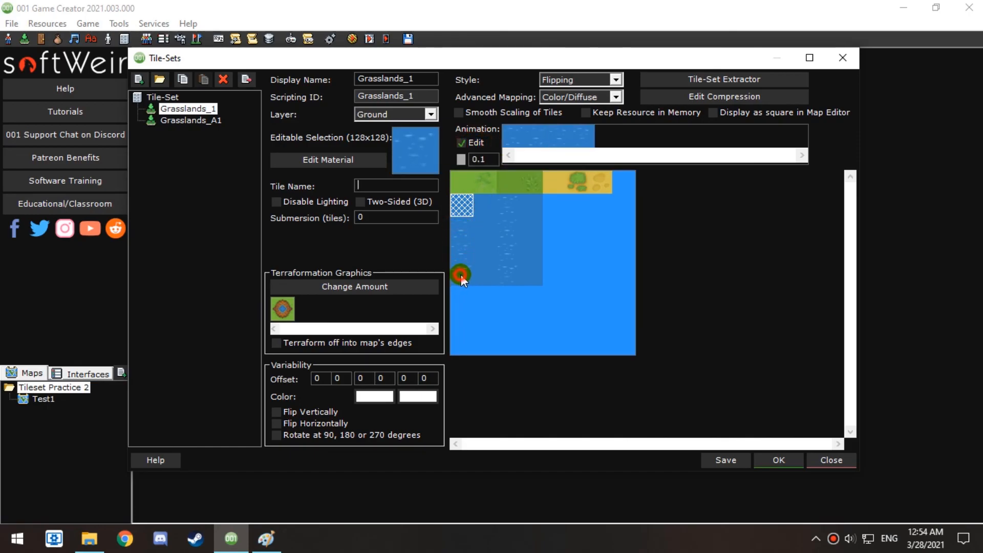
{"action": "left_click_drag", "start_coordinate": [491, 158], "coordinate": [392, 159]}
{"action": "type", "text": ".3"}
{"action": "left_click", "coordinate": [475, 143]}
Animate the plain water tile in the block's first row, second column with the three tiles below it, at 0.3 speed
{"action": "left_click", "coordinate": [484, 205]}
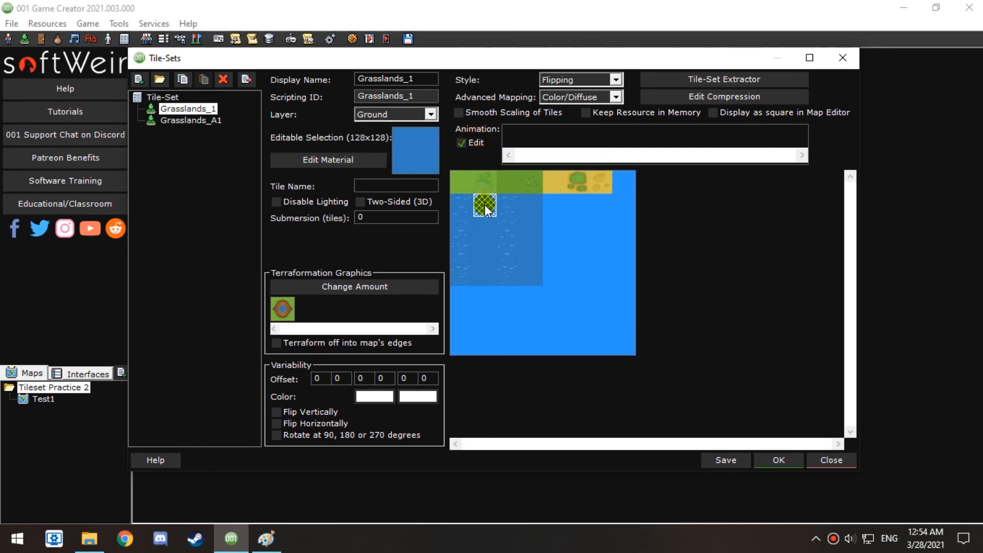
{"action": "left_click", "coordinate": [484, 225]}
{"action": "left_click", "coordinate": [484, 253]}
{"action": "left_click", "coordinate": [487, 271]}
{"action": "left_click_drag", "start_coordinate": [493, 157], "coordinate": [412, 156]}
{"action": "type", "text": ".3"}
{"action": "left_click", "coordinate": [466, 140]}
Animate the rippled water tile in the block's first row, third column with only the three tiles below it, at 0.3 speed
{"action": "left_click", "coordinate": [502, 199]}
{"action": "left_click", "coordinate": [478, 144]}
{"action": "left_click", "coordinate": [503, 230]}
{"action": "left_click", "coordinate": [508, 252]}
{"action": "left_click", "coordinate": [508, 276]}
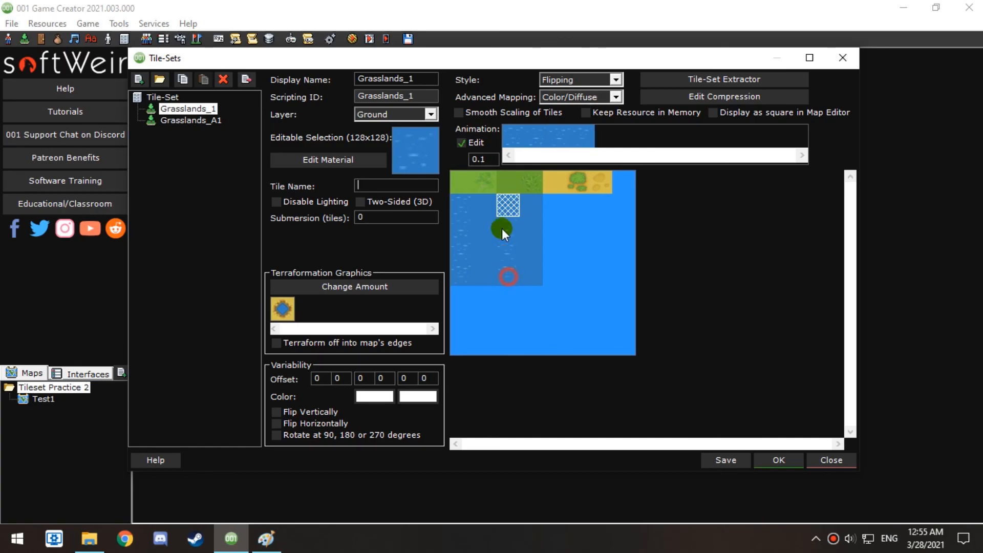
{"action": "double_click", "coordinate": [489, 159]}
{"action": "type", "text": ".3"}
{"action": "left_click", "coordinate": [480, 148]}
{"action": "left_click", "coordinate": [526, 203]}
{"action": "right_click", "coordinate": [611, 137]}
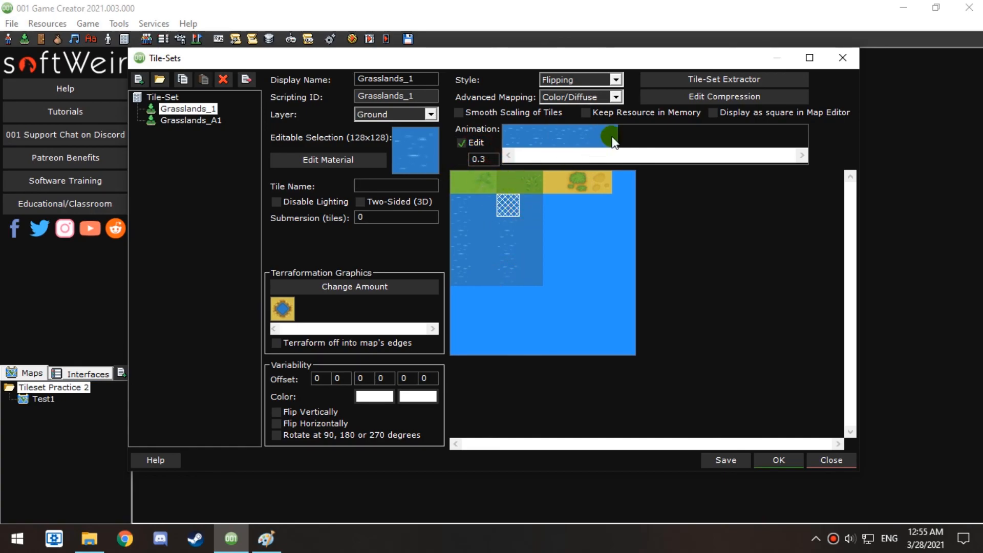
{"action": "left_click", "coordinate": [485, 142]}
Animate the plain water tile in the first row, fourth column with the three tiles below it at 0.3 speed, and save the tile-set
{"action": "left_click", "coordinate": [528, 204]}
{"action": "left_click", "coordinate": [471, 142]}
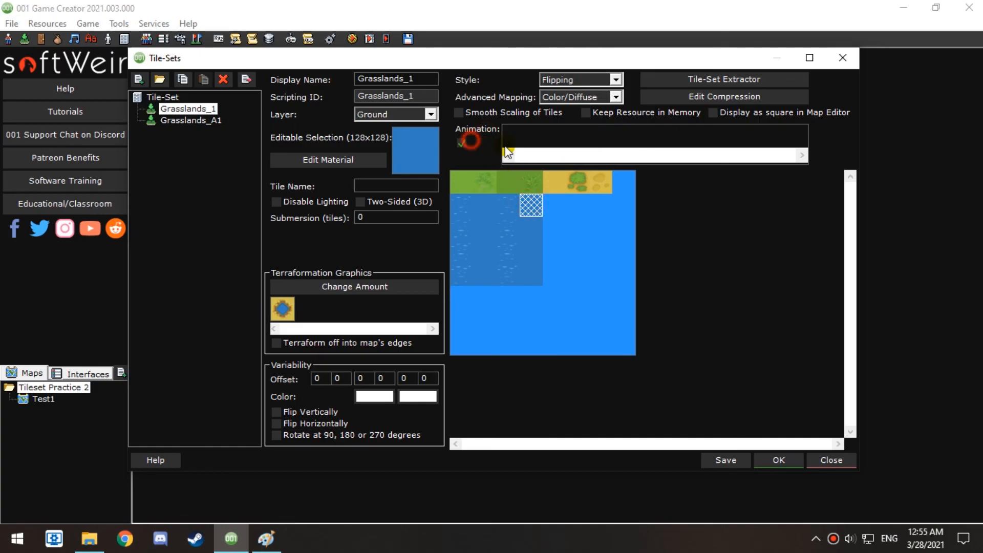
{"action": "left_click", "coordinate": [529, 229]}
{"action": "left_click", "coordinate": [534, 245]}
{"action": "left_click", "coordinate": [530, 279]}
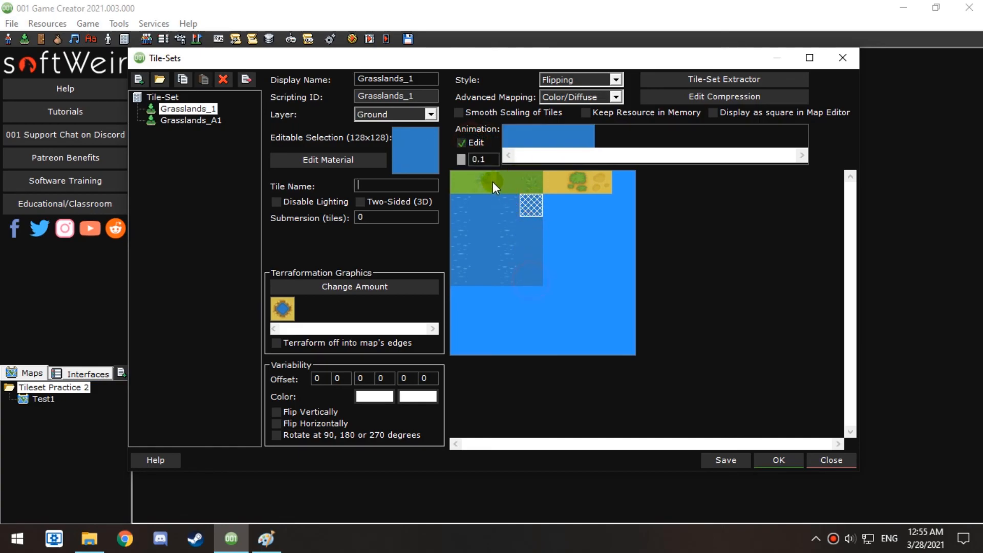
{"action": "left_click", "coordinate": [462, 142]}
{"action": "left_click", "coordinate": [723, 460]}
Name the plain light grass tile at the start of the tile-set's first row Light Grass
{"action": "left_click", "coordinate": [524, 315]}
{"action": "left_click", "coordinate": [456, 184]}
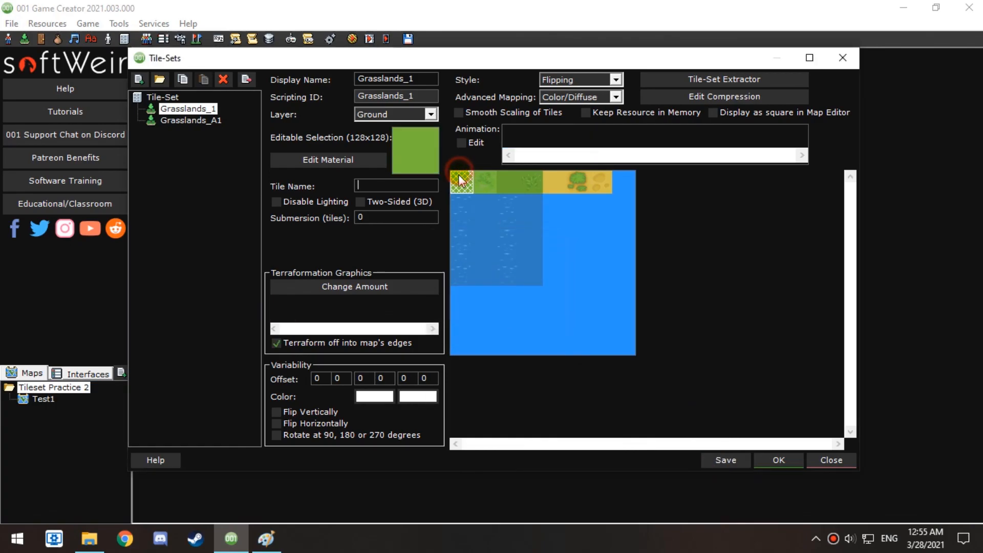
{"action": "left_click", "coordinate": [380, 186]}
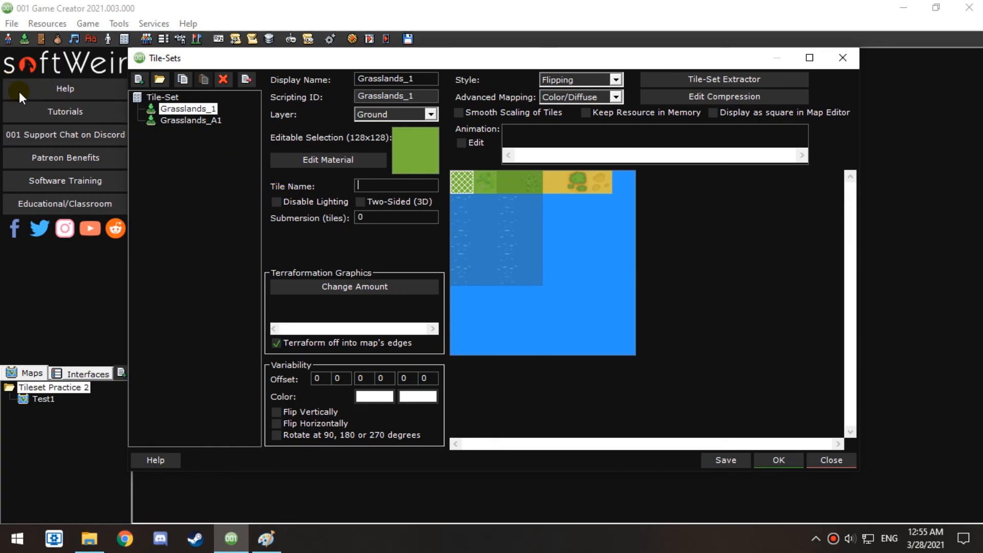
{"action": "left_click", "coordinate": [377, 187]}
{"action": "type", "text": "Lihgt"}
{"action": "key", "text": "BackSpace"}
{"action": "key", "text": "BackSpace"}
{"action": "key", "text": "BackSpace"}
{"action": "key", "text": "BackSpace"}
{"action": "type", "text": "ght"}
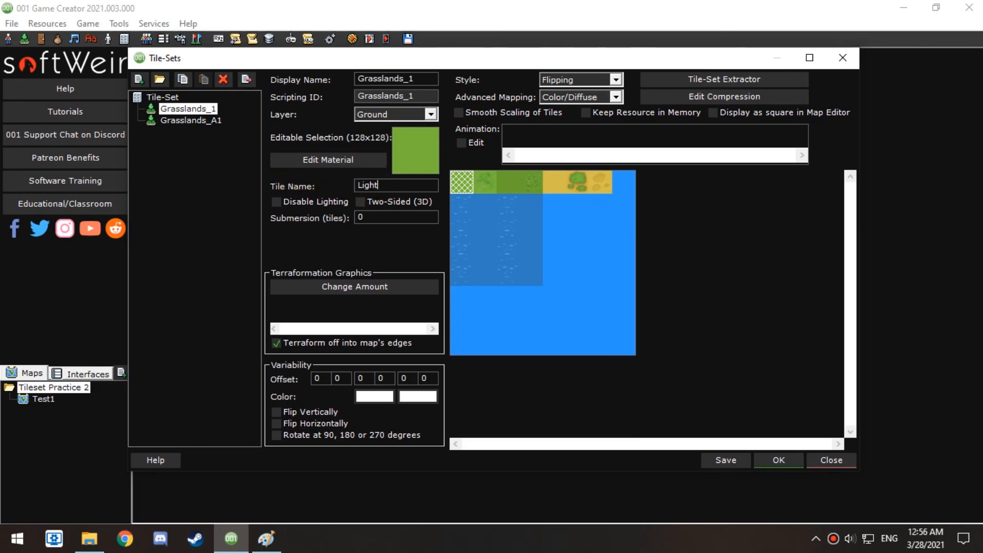
{"action": "type", "text": " Grass"}
Name the textured light grass tile Light Grass 2 and the two dark grass tiles as Dark Grass, the textured one Dark Grass 2
{"action": "left_click", "coordinate": [478, 181]}
{"action": "left_click", "coordinate": [380, 187]}
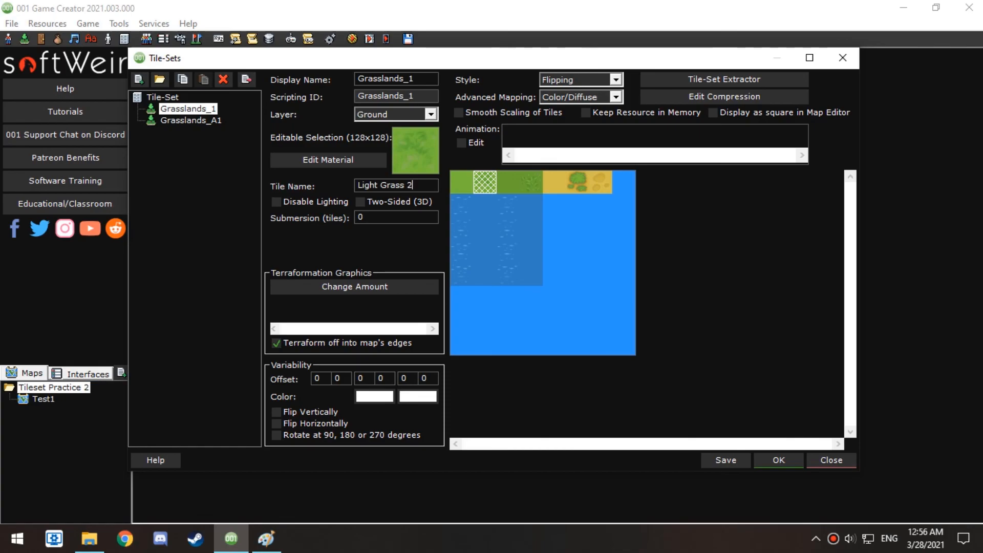
{"action": "left_click", "coordinate": [511, 183]}
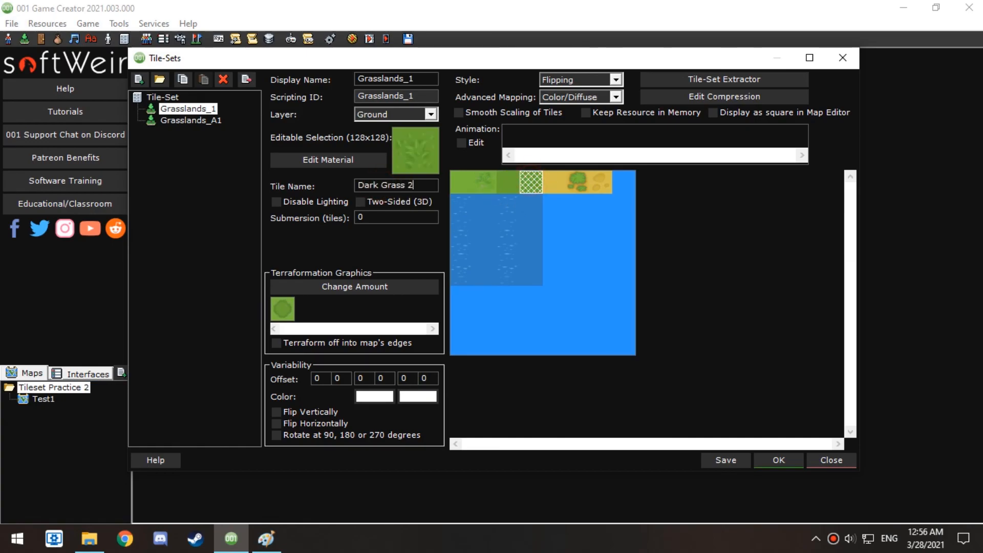
Name the three sand tiles as a numbered Dirt series, starting with Dirt 1 for the plain one
{"action": "left_click", "coordinate": [552, 184]}
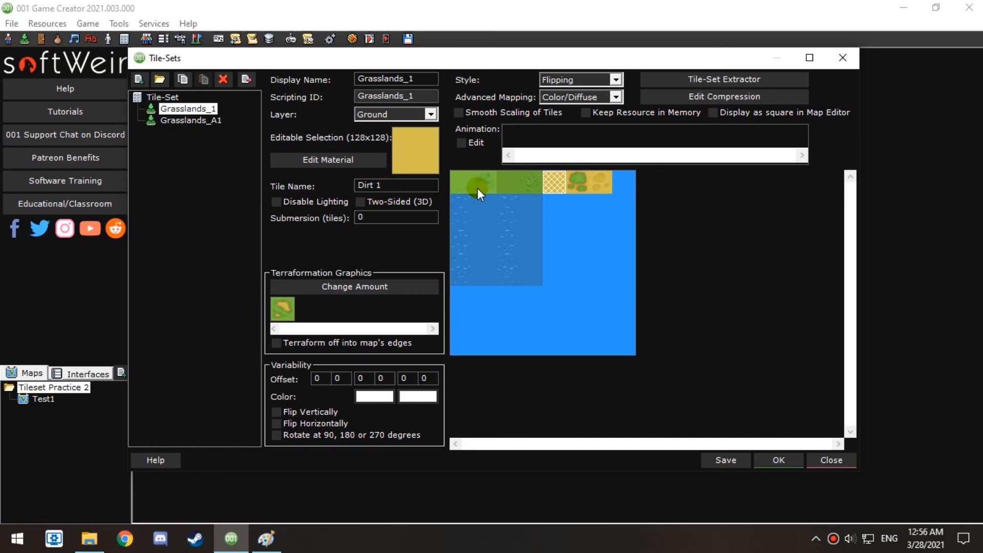
{"action": "left_click", "coordinate": [570, 187]}
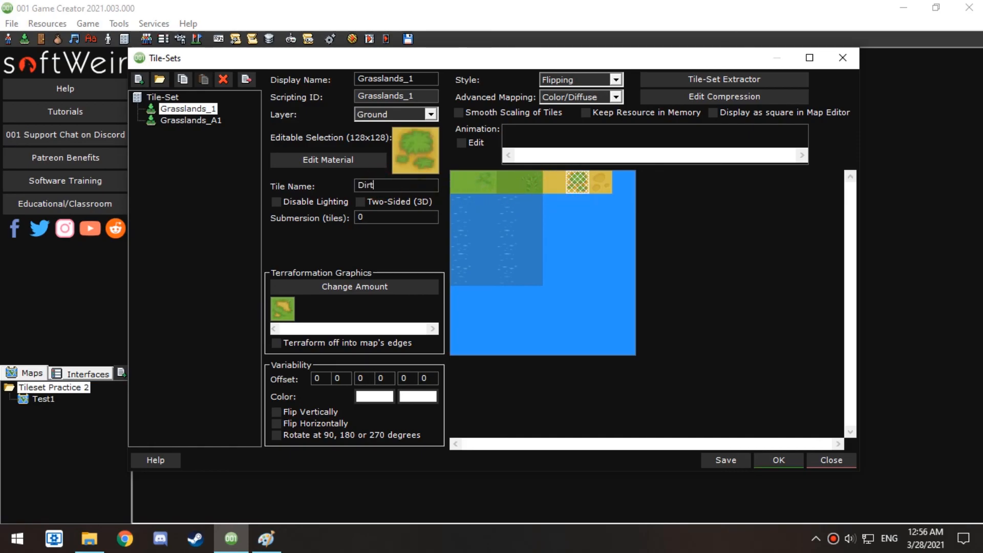
{"action": "left_click", "coordinate": [602, 185]}
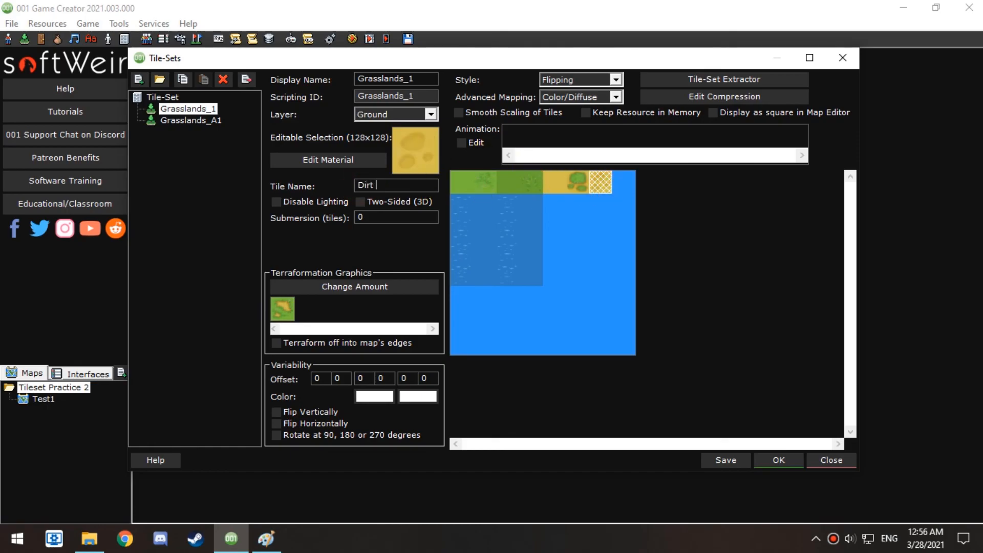
Name the four water tiles in the block's first row as numbered pairs, Grass Water and Dirt Water, and accept the tile-set changes
{"action": "left_click", "coordinate": [461, 209]}
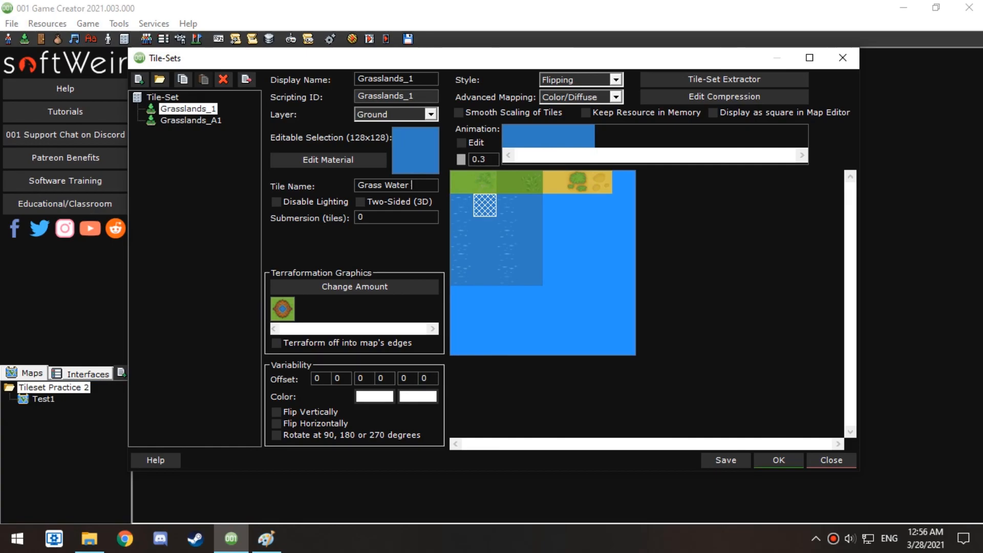
{"action": "left_click", "coordinate": [521, 208]}
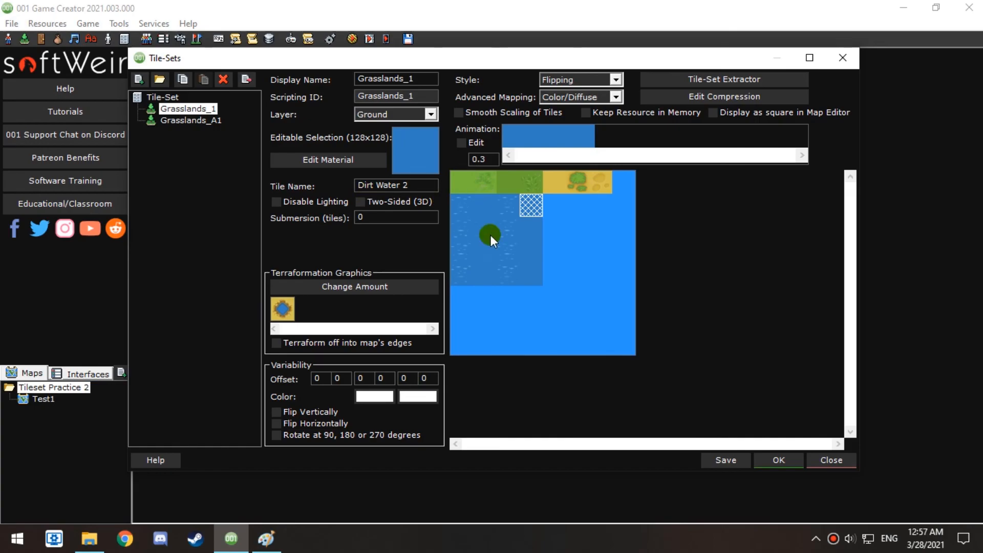
{"action": "left_click", "coordinate": [757, 456]}
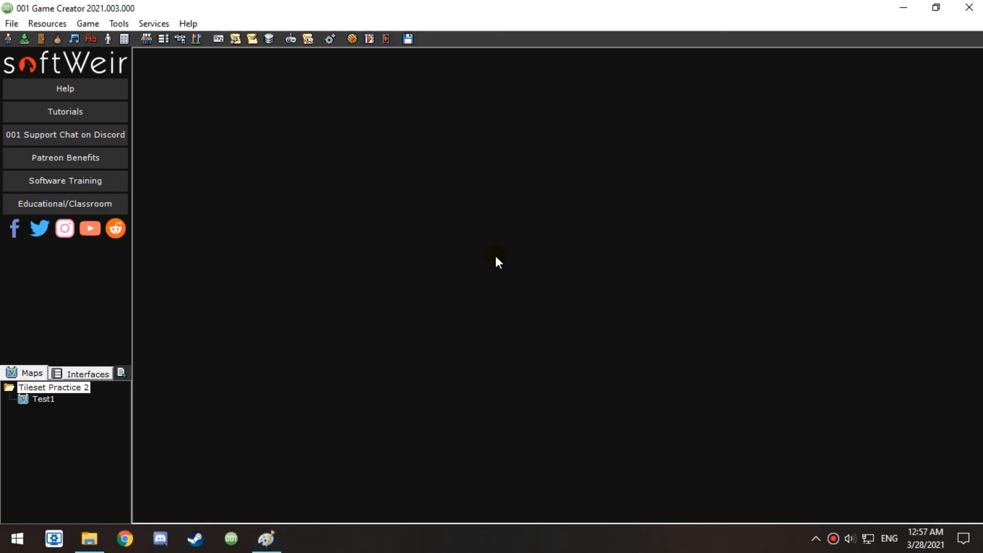
Open the Test1 map and cover the whole map with a filled rectangle of the textured Light Grass 2 tile
{"action": "double_click", "coordinate": [43, 399]}
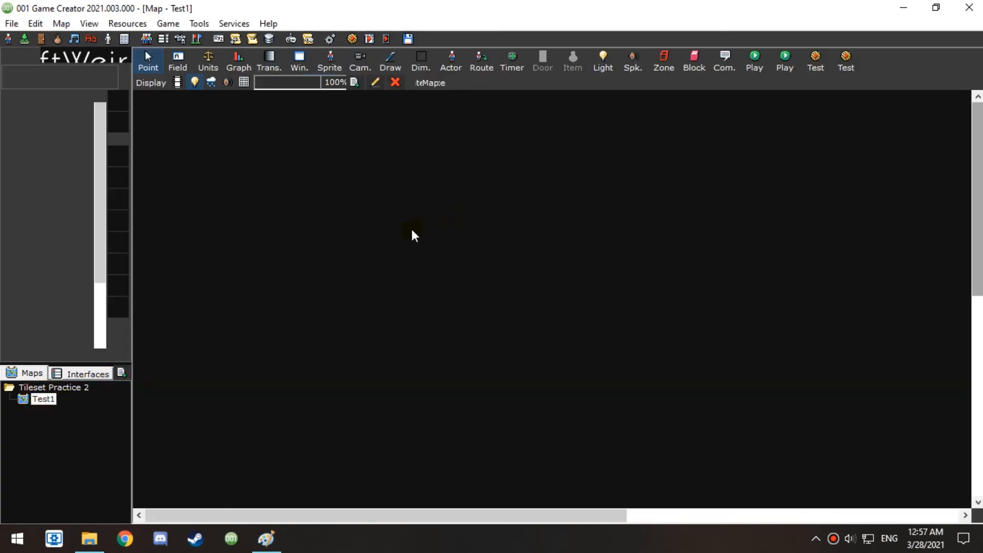
{"action": "left_click", "coordinate": [603, 319]}
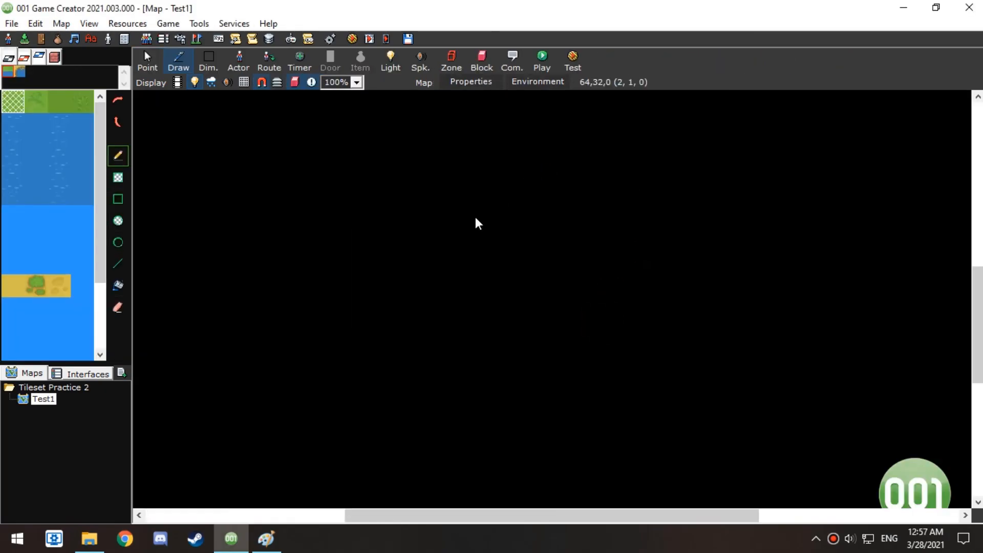
{"action": "scroll", "coordinate": [569, 266], "scroll_direction": "down", "scroll_amount": 3}
{"action": "scroll", "coordinate": [556, 275], "scroll_direction": "down", "scroll_amount": 2}
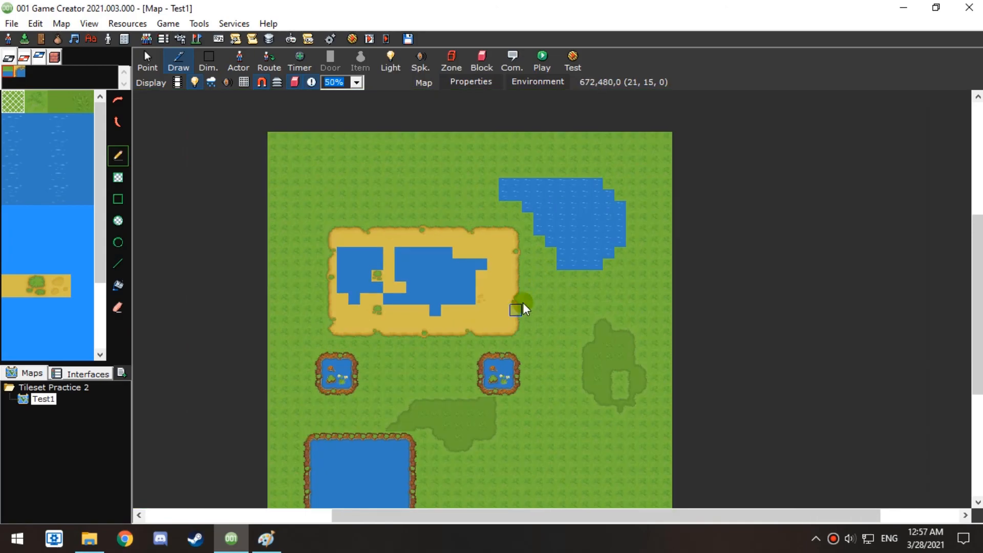
{"action": "left_click", "coordinate": [227, 109]}
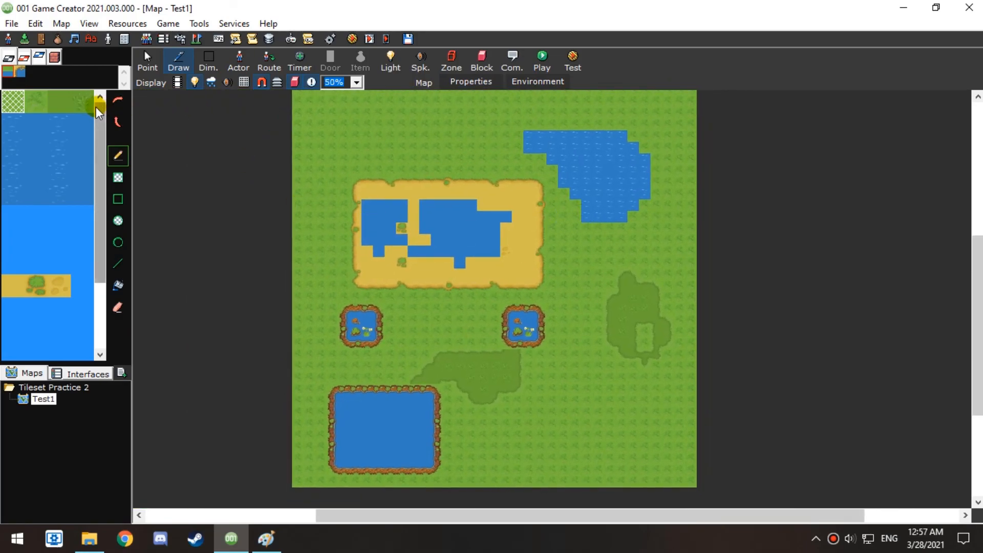
{"action": "left_click", "coordinate": [42, 101]}
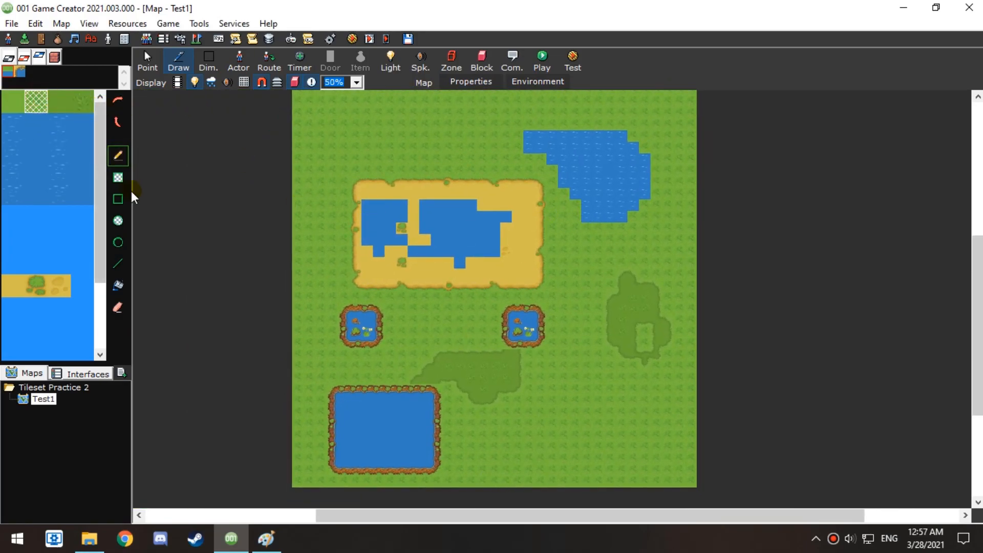
{"action": "left_click", "coordinate": [118, 177]}
{"action": "left_click_drag", "start_coordinate": [689, 119], "coordinate": [300, 502]}
Pencil Grass Water 1 onto the grass as a short horizontal strip and a vertical strip with a hooked lower end
{"action": "scroll", "coordinate": [481, 233], "scroll_direction": "up", "scroll_amount": 4}
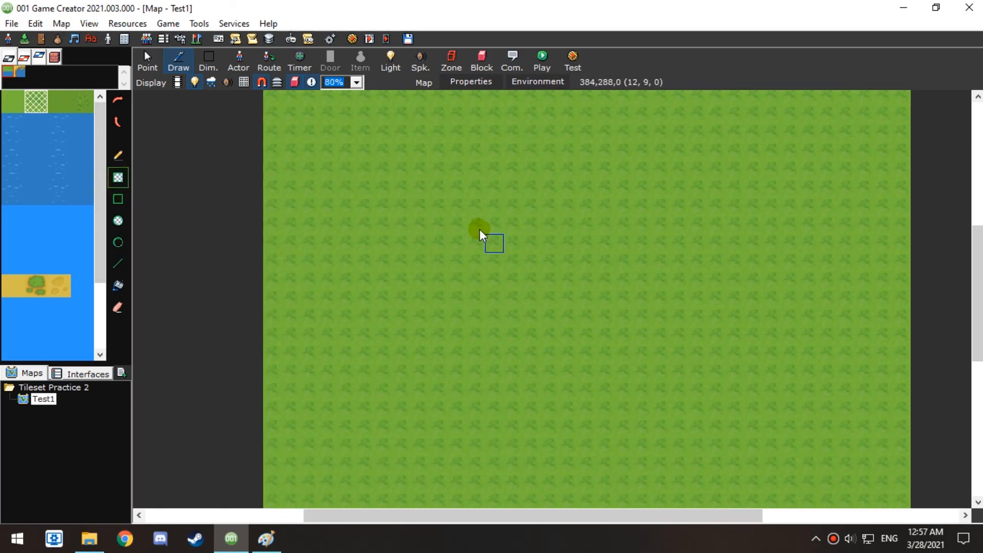
{"action": "scroll", "coordinate": [532, 353], "scroll_direction": "up", "scroll_amount": 2}
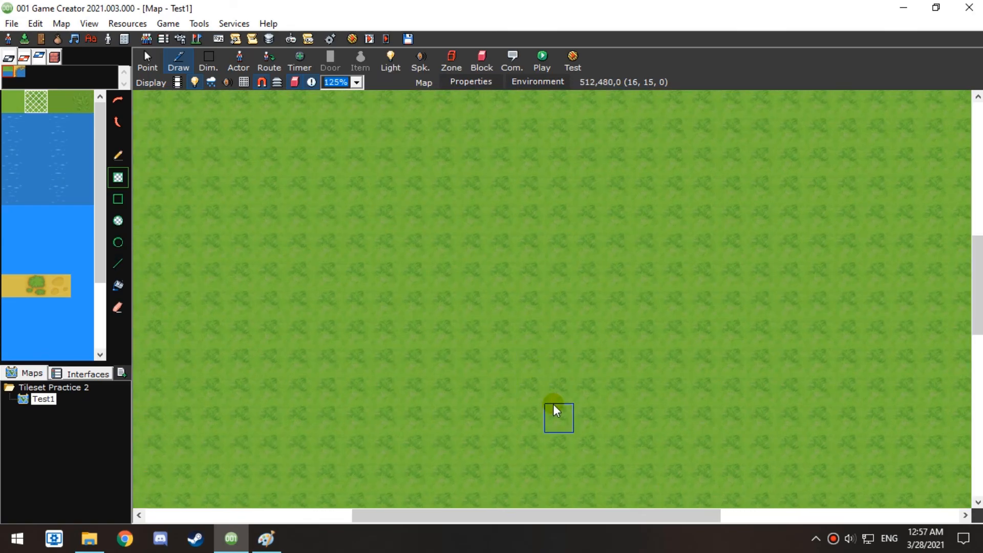
{"action": "left_click", "coordinate": [16, 130]}
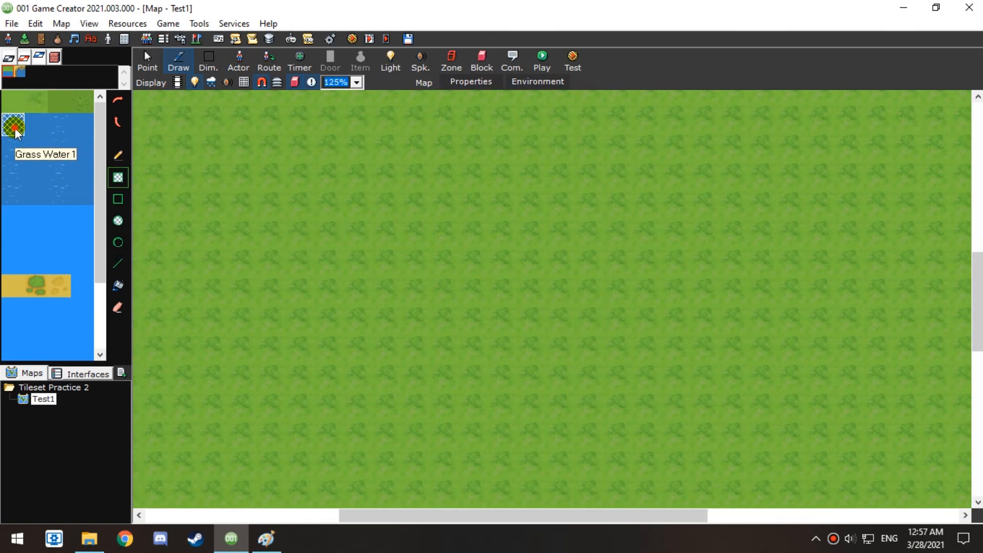
{"action": "left_click", "coordinate": [118, 155]}
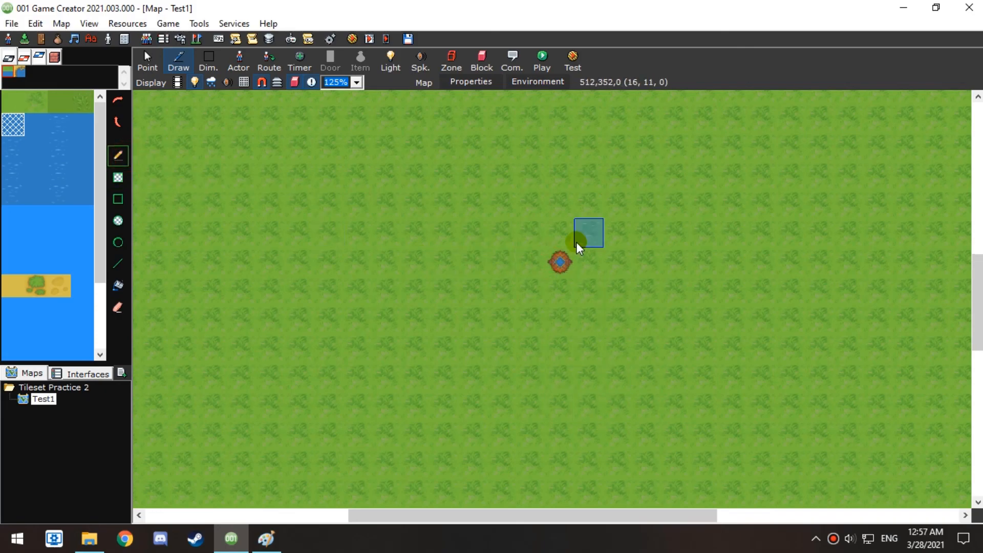
{"action": "scroll", "coordinate": [577, 246], "scroll_direction": "up", "scroll_amount": 2}
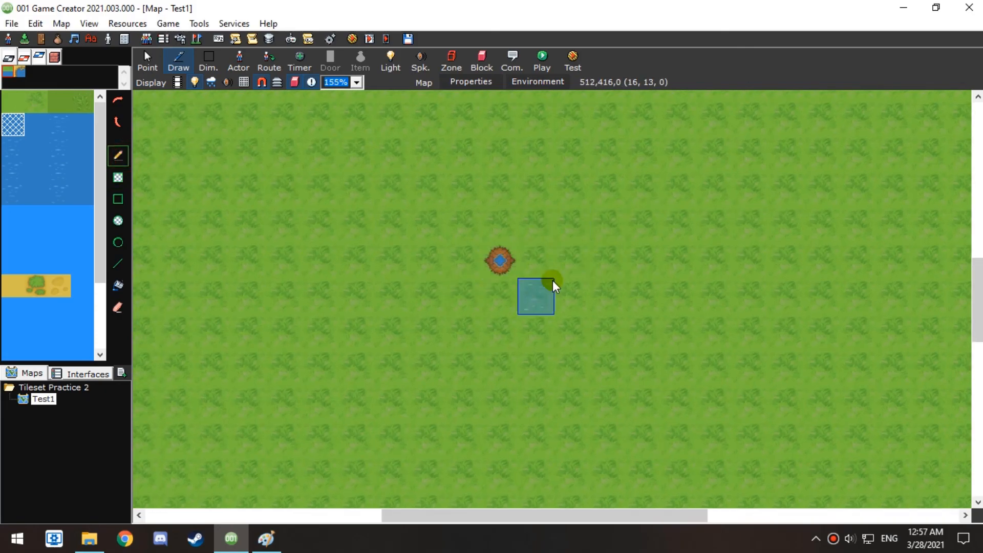
{"action": "left_click_drag", "start_coordinate": [500, 261], "coordinate": [641, 260]}
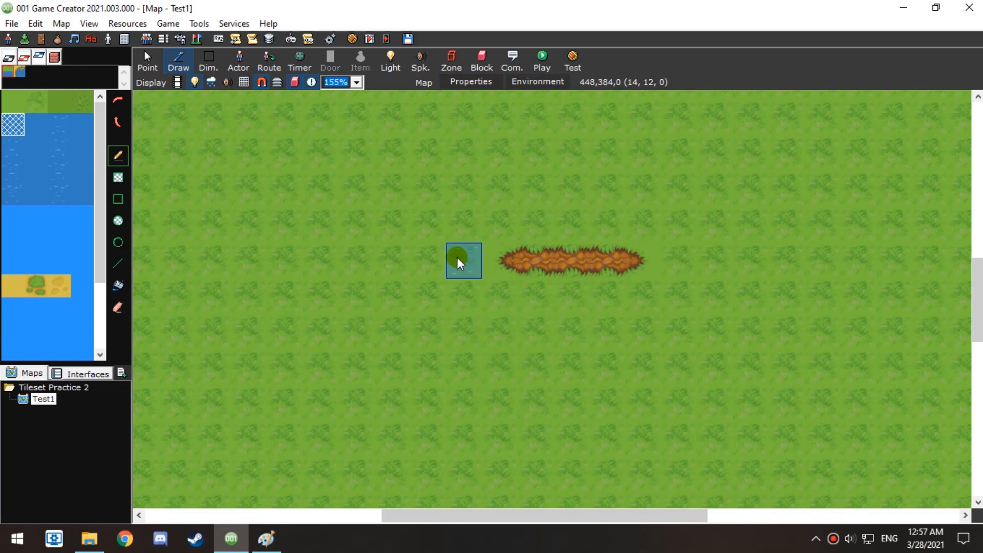
{"action": "left_click_drag", "start_coordinate": [322, 259], "coordinate": [302, 404]}
{"action": "middle_click_drag", "start_coordinate": [442, 374], "coordinate": [385, 255]}
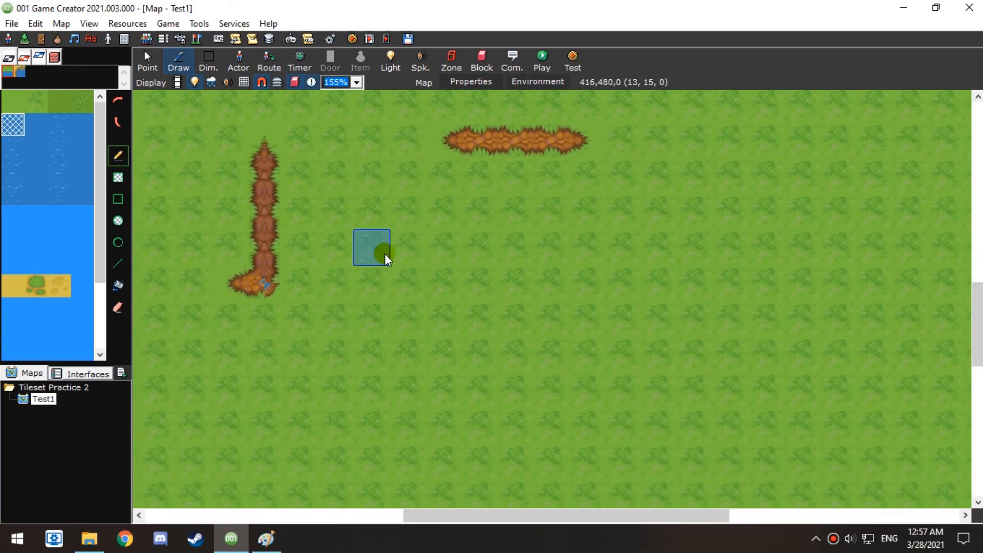
Paint a large irregular pond of Grass Water 1 below the horizontal strip
{"action": "mouse_move", "coordinate": [590, 237]}
{"action": "left_mouse_down"}
{"action": "mouse_move", "coordinate": [519, 294]}
{"action": "mouse_move", "coordinate": [568, 303]}
{"action": "mouse_move", "coordinate": [579, 259]}
{"action": "mouse_move", "coordinate": [496, 292]}
{"action": "mouse_move", "coordinate": [576, 339]}
{"action": "left_mouse_up"}
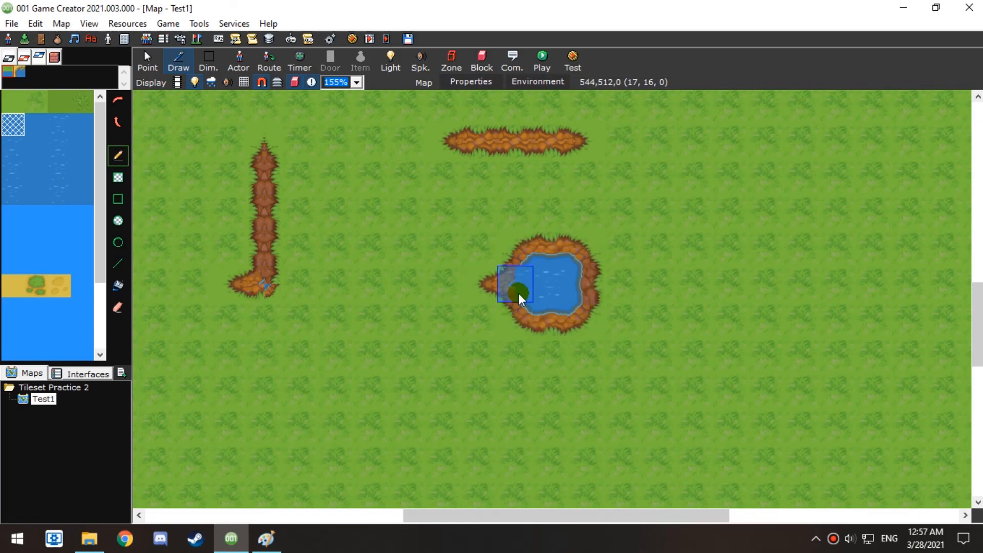
{"action": "mouse_move", "coordinate": [597, 272]}
{"action": "left_mouse_down"}
{"action": "mouse_move", "coordinate": [693, 263]}
{"action": "mouse_move", "coordinate": [653, 365]}
{"action": "mouse_move", "coordinate": [496, 259]}
{"action": "left_mouse_up"}
{"action": "mouse_move", "coordinate": [482, 390]}
{"action": "middle_mouse_down"}
{"action": "mouse_move", "coordinate": [590, 336]}
{"action": "mouse_move", "coordinate": [609, 298]}
{"action": "middle_mouse_up"}
{"action": "mouse_move", "coordinate": [748, 212]}
{"action": "left_mouse_down"}
{"action": "mouse_move", "coordinate": [781, 307]}
{"action": "mouse_move", "coordinate": [571, 371]}
{"action": "mouse_move", "coordinate": [638, 254]}
{"action": "mouse_move", "coordinate": [24, 204]}
{"action": "mouse_move", "coordinate": [43, 142]}
{"action": "left_mouse_up"}
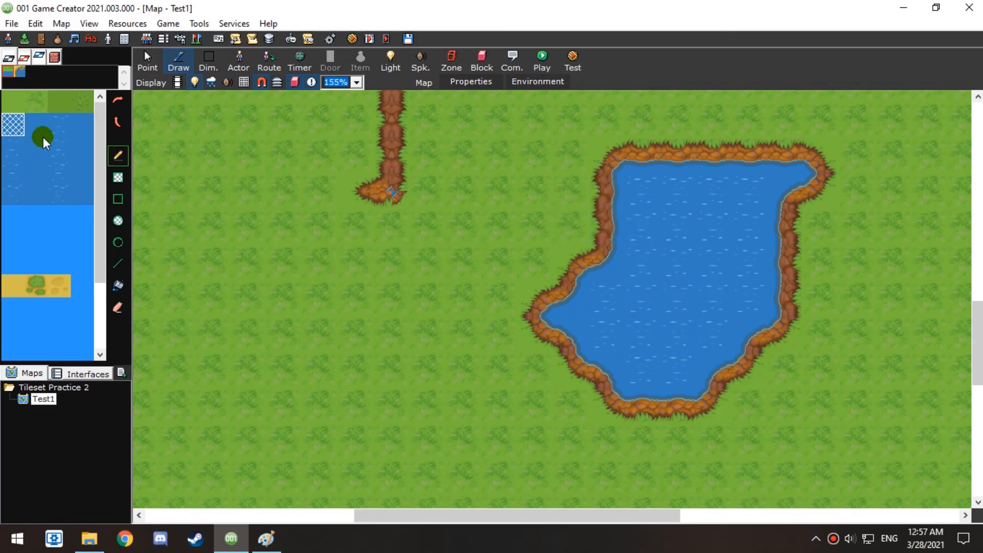
Paint a second, smaller pond beside the large one with the plain grass-edged water tile
{"action": "left_click", "coordinate": [43, 138]}
{"action": "left_click_drag", "start_coordinate": [400, 354], "coordinate": [407, 283]}
{"action": "mouse_move", "coordinate": [345, 340]}
{"action": "left_mouse_down"}
{"action": "mouse_move", "coordinate": [394, 404]}
{"action": "mouse_move", "coordinate": [251, 328]}
{"action": "mouse_move", "coordinate": [401, 323]}
{"action": "mouse_move", "coordinate": [361, 361]}
{"action": "left_mouse_up"}
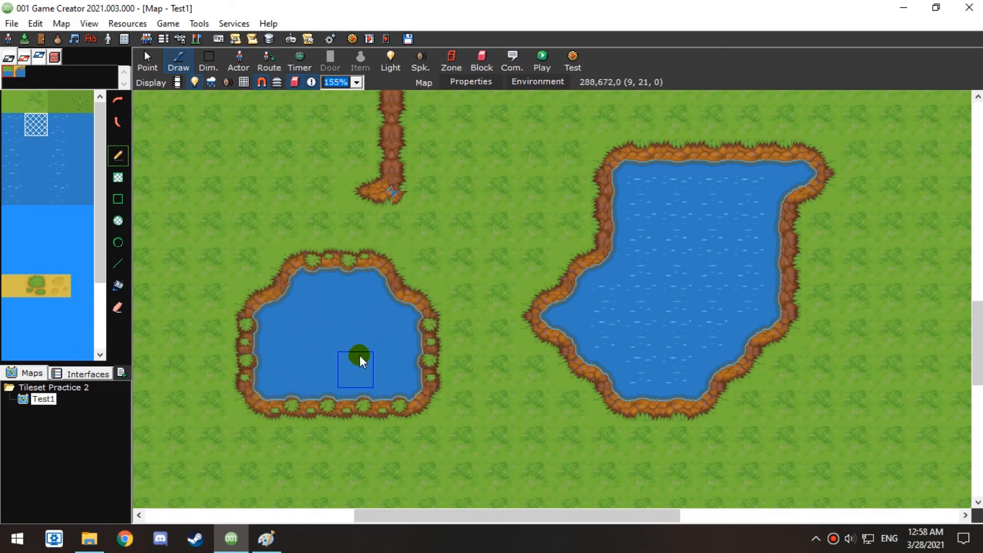
Turn on animation display for the map and inspect the edges of the two ponds up close
{"action": "left_click", "coordinate": [178, 83]}
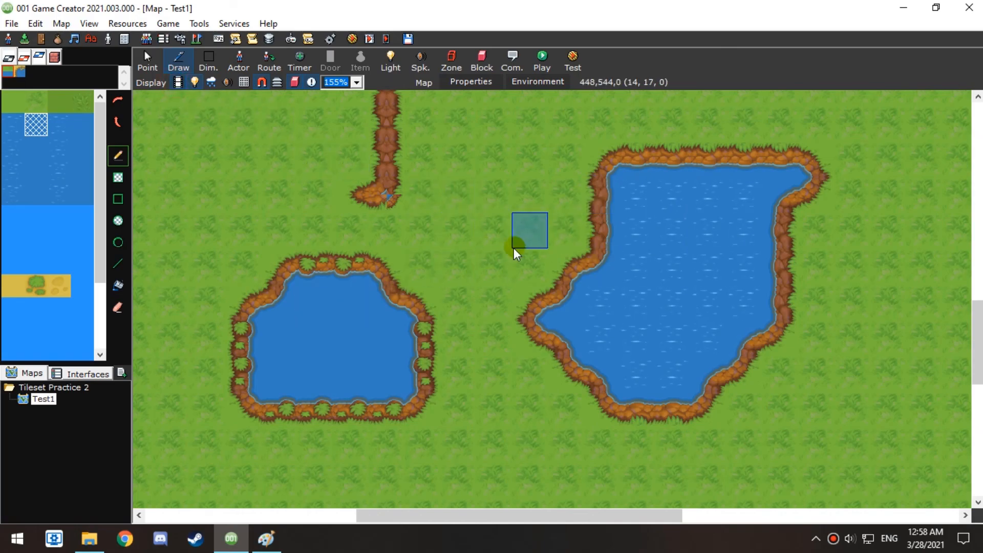
{"action": "scroll", "coordinate": [462, 298], "scroll_direction": "up", "scroll_amount": 1, "text": "ctrl"}
{"action": "scroll", "coordinate": [463, 298], "scroll_direction": "up", "scroll_amount": 1, "text": "ctrl"}
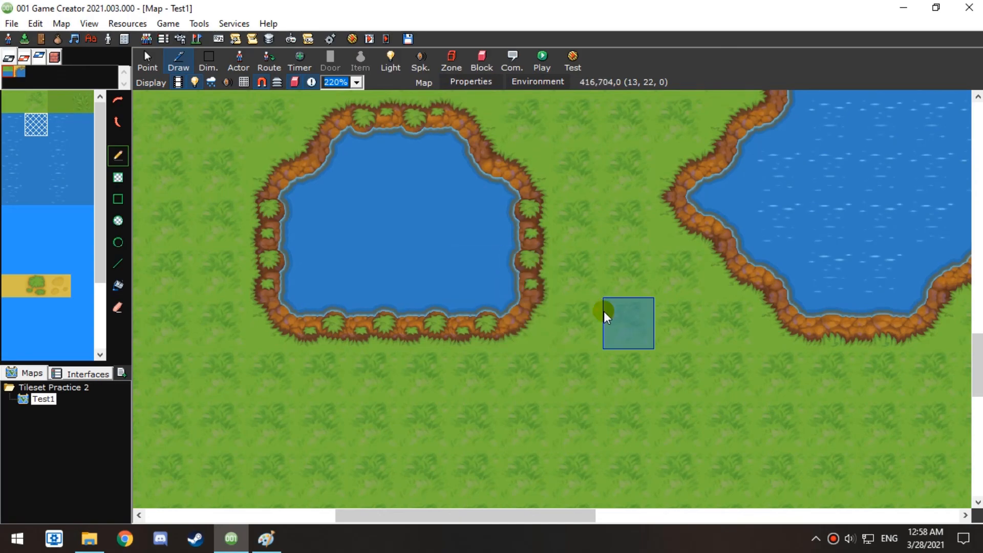
Widen the large pond with Grass Water 1 along its upper side banks and lower bank
{"action": "middle_click_drag", "start_coordinate": [598, 173], "coordinate": [387, 337]}
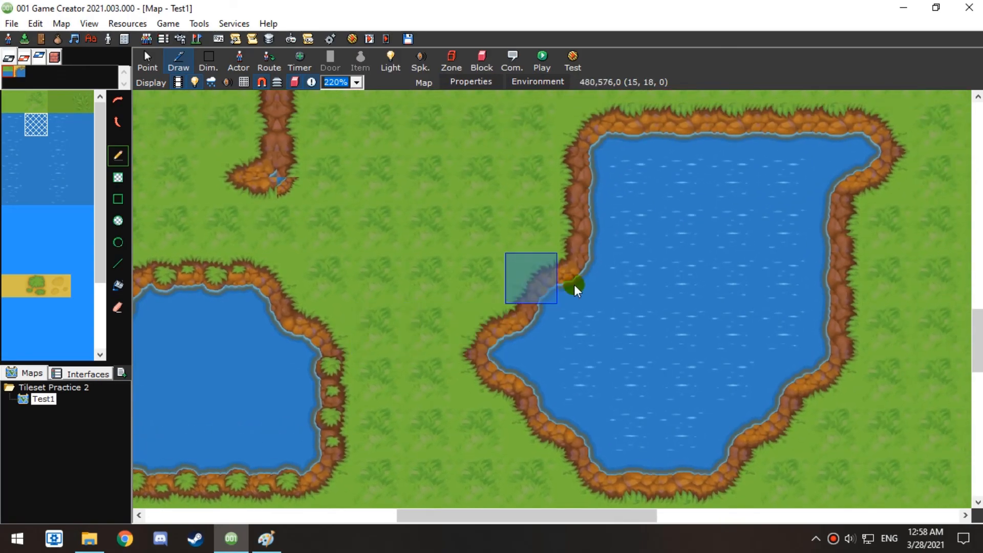
{"action": "scroll", "coordinate": [505, 301], "scroll_direction": "down", "scroll_amount": 1}
{"action": "middle_click_drag", "start_coordinate": [743, 322], "coordinate": [560, 279]}
{"action": "scroll", "coordinate": [559, 279], "scroll_direction": "down", "scroll_amount": 2}
{"action": "mouse_move", "coordinate": [511, 314]}
{"action": "middle_mouse_down"}
{"action": "mouse_move", "coordinate": [606, 250]}
{"action": "mouse_move", "coordinate": [544, 289]}
{"action": "mouse_move", "coordinate": [551, 321]}
{"action": "middle_mouse_up"}
{"action": "scroll", "coordinate": [606, 250], "scroll_direction": "up", "scroll_amount": 2}
{"action": "scroll", "coordinate": [613, 264], "scroll_direction": "down", "scroll_amount": 1}
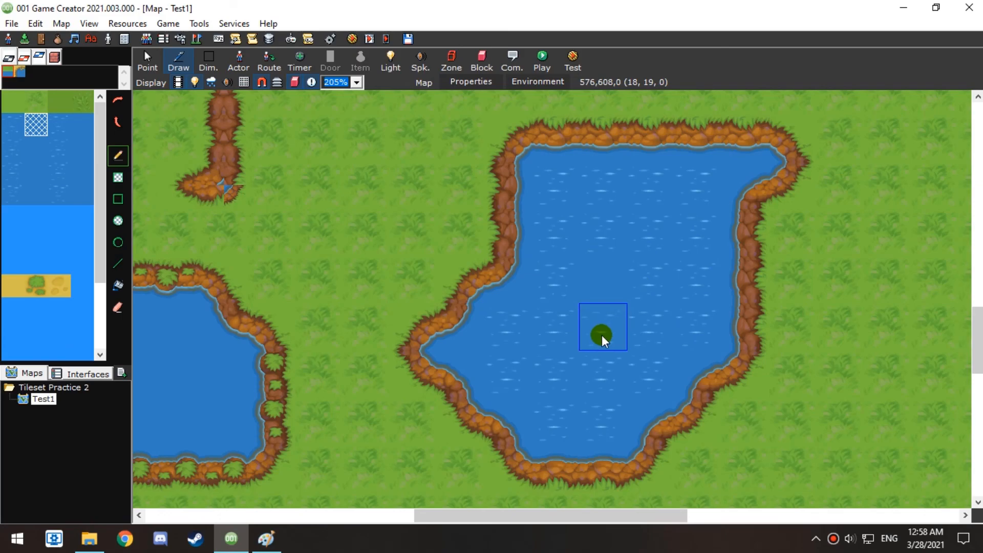
{"action": "mouse_move", "coordinate": [572, 247]}
{"action": "middle_mouse_down"}
{"action": "mouse_move", "coordinate": [577, 271]}
{"action": "mouse_move", "coordinate": [625, 252]}
{"action": "mouse_move", "coordinate": [635, 266]}
{"action": "mouse_move", "coordinate": [495, 300]}
{"action": "middle_mouse_up"}
{"action": "left_click", "coordinate": [18, 124]}
{"action": "mouse_move", "coordinate": [384, 221]}
{"action": "left_mouse_down"}
{"action": "mouse_move", "coordinate": [319, 337]}
{"action": "mouse_move", "coordinate": [463, 325]}
{"action": "mouse_move", "coordinate": [646, 242]}
{"action": "left_mouse_up"}
{"action": "mouse_move", "coordinate": [533, 291]}
{"action": "left_mouse_down"}
{"action": "mouse_move", "coordinate": [758, 328]}
{"action": "mouse_move", "coordinate": [614, 446]}
{"action": "left_mouse_up"}
Place the bushy grass-edged water tile at single spots along the large pond's upper, lower and side banks
{"action": "left_click", "coordinate": [32, 125]}
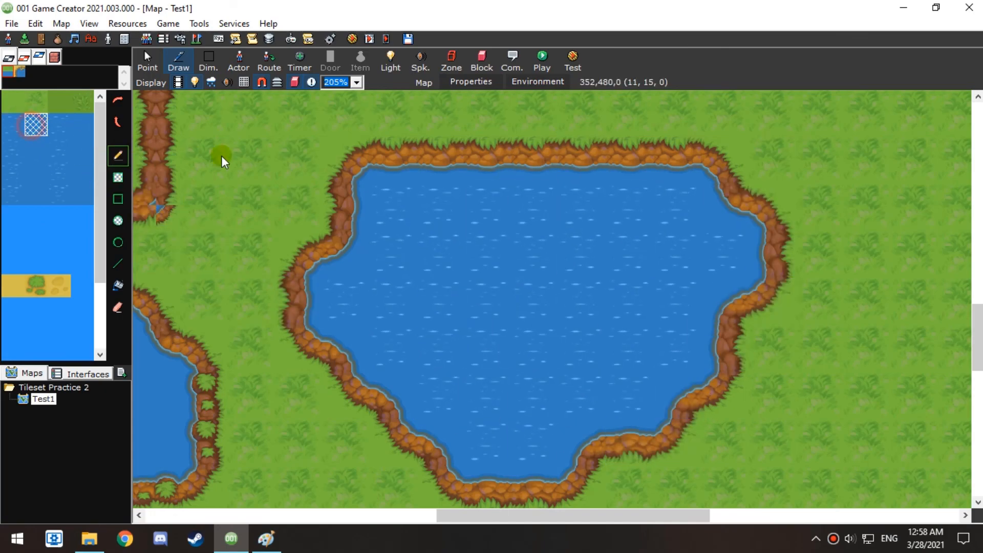
{"action": "left_click", "coordinate": [763, 254]}
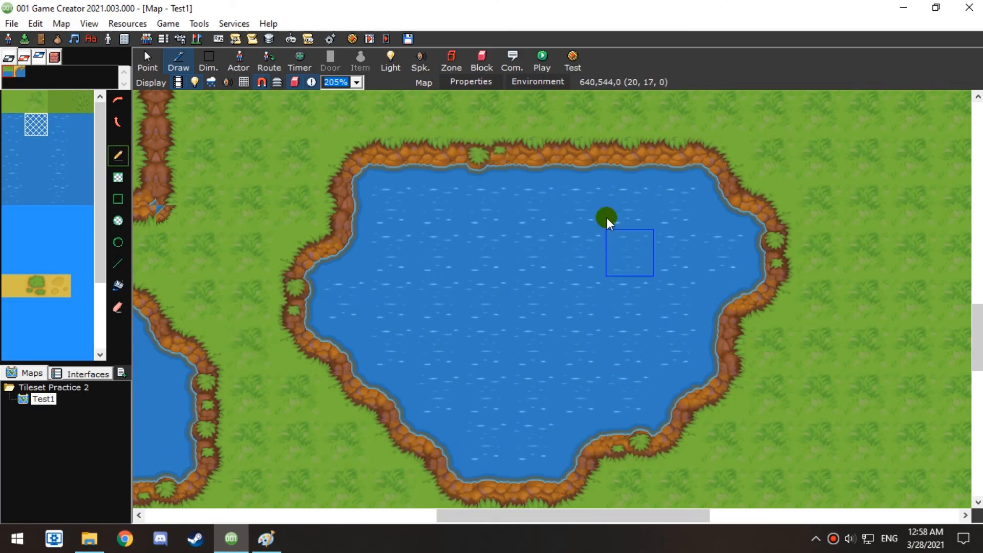
Fill a rectangle of plain dirt on the open grass near the map's lower edge
{"action": "scroll", "coordinate": [584, 254], "scroll_direction": "down", "scroll_amount": 1}
{"action": "middle_click_drag", "start_coordinate": [400, 293], "coordinate": [583, 61]}
{"action": "middle_click_drag", "start_coordinate": [643, 384], "coordinate": [695, 225]}
{"action": "scroll", "coordinate": [695, 226], "scroll_direction": "down", "scroll_amount": 2}
{"action": "left_click", "coordinate": [15, 284]}
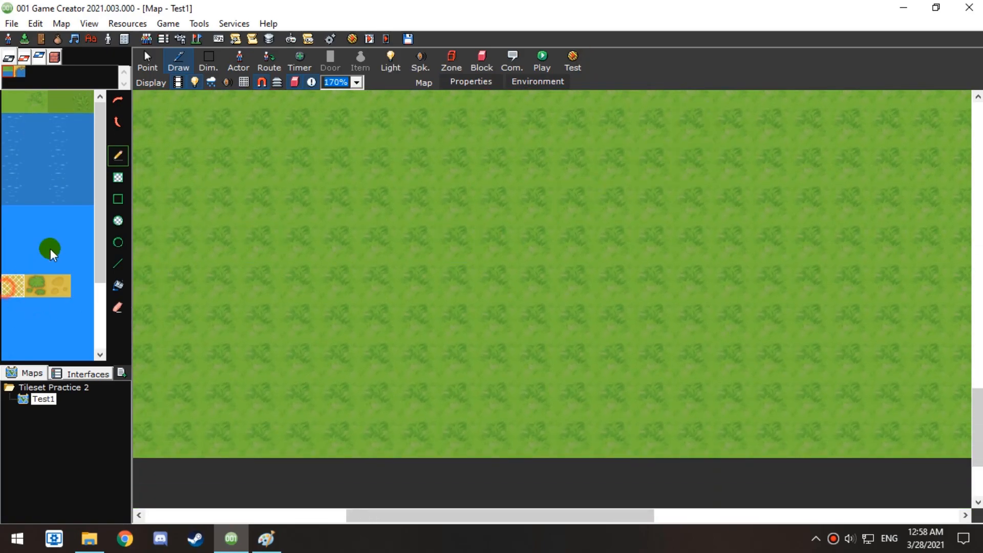
{"action": "left_click", "coordinate": [118, 177]}
{"action": "left_click_drag", "start_coordinate": [862, 153], "coordinate": [614, 349]}
Fill a larger rectangle of the dirt tile with grass tufts to the left of the plain dirt patch
{"action": "left_click", "coordinate": [38, 284]}
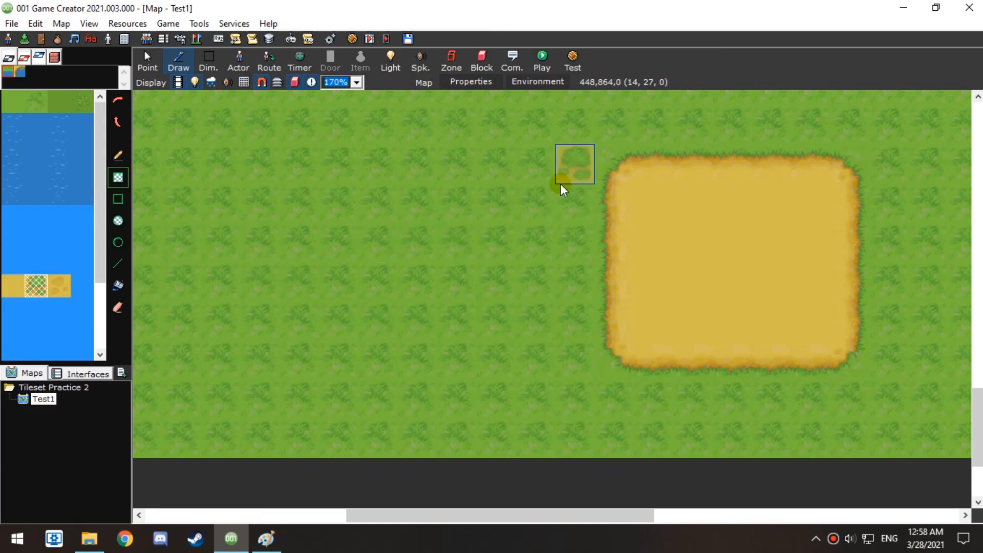
{"action": "middle_click_drag", "start_coordinate": [516, 214], "coordinate": [698, 259]}
{"action": "middle_click_drag", "start_coordinate": [741, 115], "coordinate": [690, 255]}
{"action": "scroll", "coordinate": [689, 255], "scroll_direction": "down", "scroll_amount": 1}
{"action": "middle_click_drag", "start_coordinate": [618, 285], "coordinate": [632, 135]}
{"action": "left_click_drag", "start_coordinate": [665, 119], "coordinate": [371, 354]}
Fill a large rectangle of the stony dirt tile to the right of the plain dirt patch
{"action": "middle_click_drag", "start_coordinate": [702, 290], "coordinate": [274, 335]}
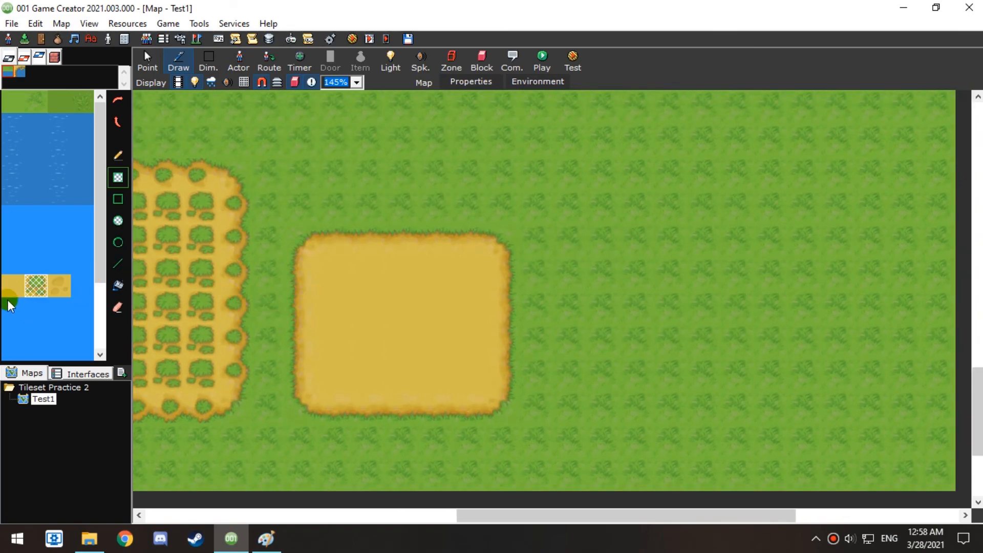
{"action": "left_click", "coordinate": [66, 283]}
{"action": "middle_click_drag", "start_coordinate": [640, 268], "coordinate": [487, 293]}
{"action": "mouse_move", "coordinate": [770, 141]}
{"action": "left_mouse_down"}
{"action": "mouse_move", "coordinate": [497, 387]}
{"action": "mouse_move", "coordinate": [459, 402]}
{"action": "left_mouse_up"}
Fill a rectangular pond of the plain dirt-edged water tile inside each of the three dirt patches
{"action": "middle_click_drag", "start_coordinate": [549, 277], "coordinate": [784, 230]}
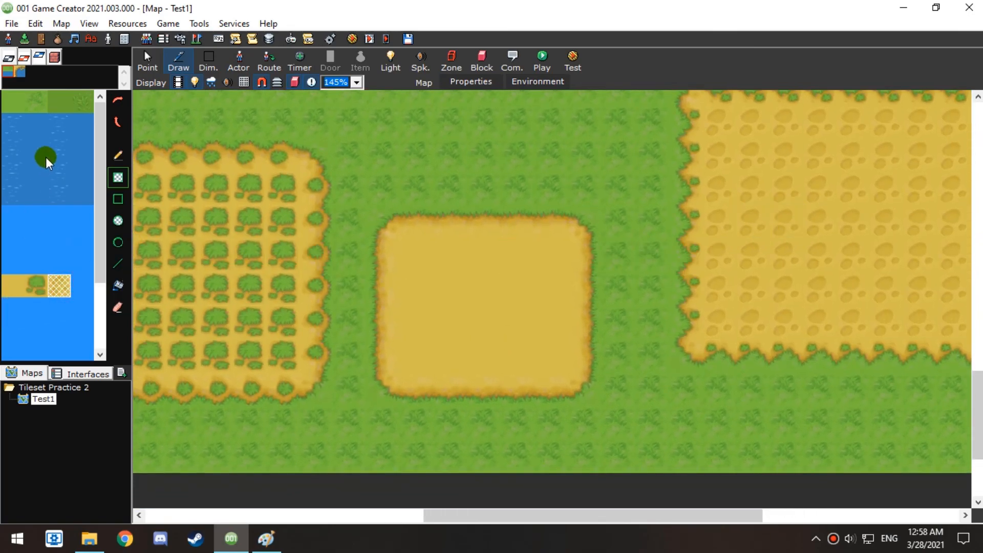
{"action": "left_click", "coordinate": [58, 125]}
{"action": "middle_click_drag", "start_coordinate": [472, 250], "coordinate": [545, 226]}
{"action": "scroll", "coordinate": [543, 294], "scroll_direction": "up", "scroll_amount": 2}
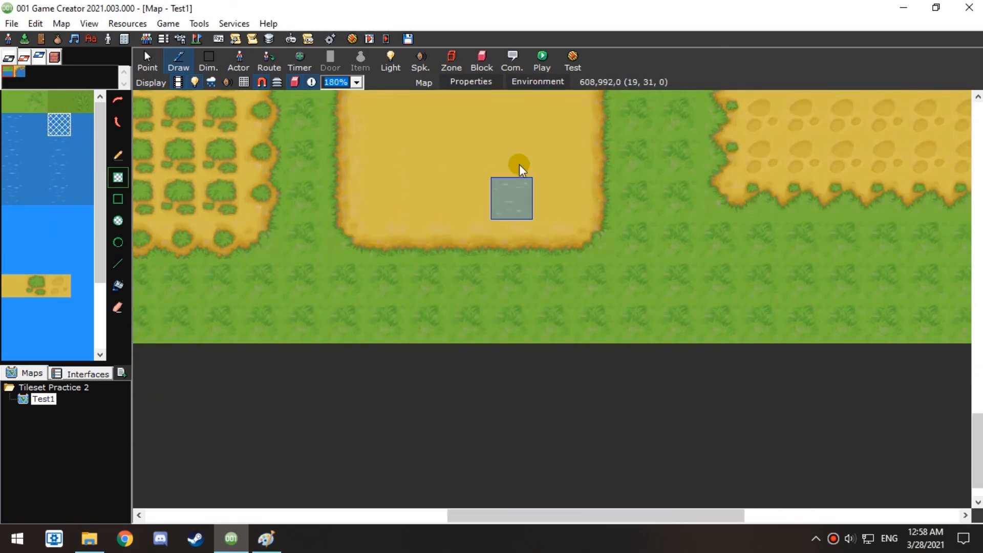
{"action": "middle_click_drag", "start_coordinate": [520, 160], "coordinate": [566, 309]}
{"action": "left_click_drag", "start_coordinate": [554, 274], "coordinate": [591, 334]}
{"action": "middle_click_drag", "start_coordinate": [724, 266], "coordinate": [456, 309]}
{"action": "mouse_move", "coordinate": [850, 121]}
{"action": "left_mouse_down"}
{"action": "mouse_move", "coordinate": [768, 219]}
{"action": "mouse_move", "coordinate": [665, 259]}
{"action": "left_mouse_up"}
{"action": "middle_click_drag", "start_coordinate": [569, 329], "coordinate": [877, 276]}
{"action": "middle_click_drag", "start_coordinate": [517, 291], "coordinate": [763, 285]}
{"action": "mouse_move", "coordinate": [477, 169]}
{"action": "left_mouse_down"}
{"action": "mouse_move", "coordinate": [340, 248]}
{"action": "mouse_move", "coordinate": [370, 283]}
{"action": "left_mouse_up"}
Pencil a vertical strip of the rocky dirt-edged water tile beside the pond in the stony dirt patch
{"action": "middle_click_drag", "start_coordinate": [644, 224], "coordinate": [563, 265]}
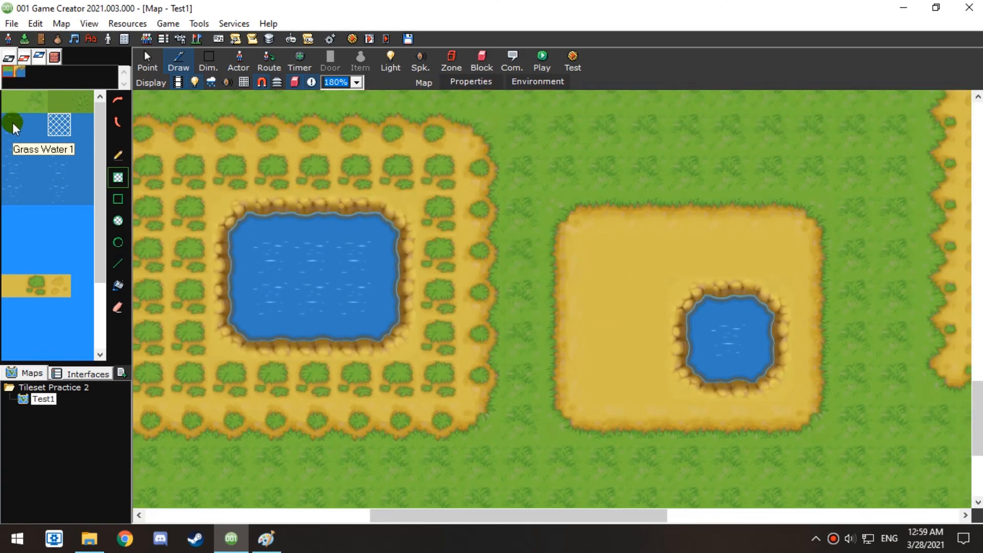
{"action": "left_click", "coordinate": [122, 157]}
{"action": "middle_click_drag", "start_coordinate": [698, 286], "coordinate": [340, 285]}
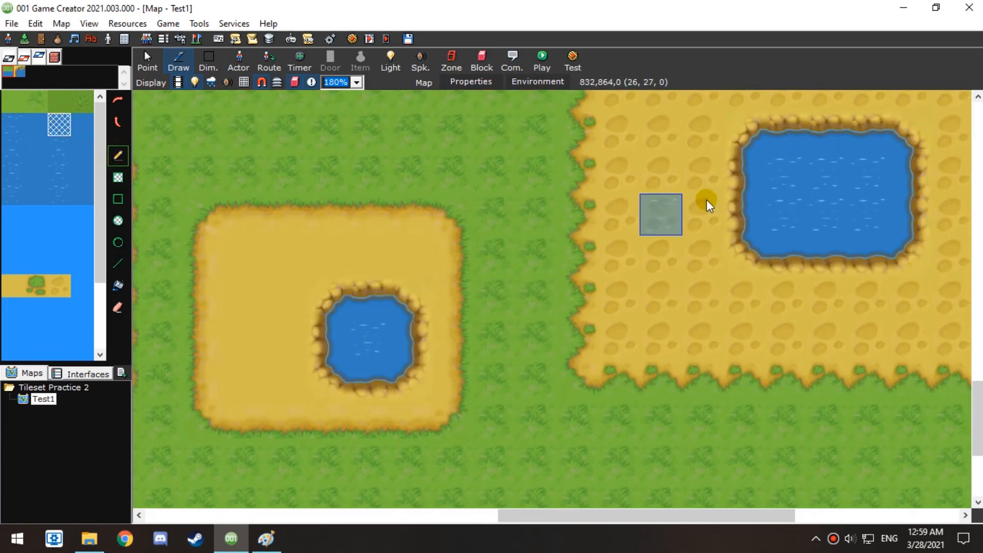
{"action": "middle_click_drag", "start_coordinate": [572, 241], "coordinate": [442, 285]}
{"action": "middle_click_drag", "start_coordinate": [664, 212], "coordinate": [578, 261]}
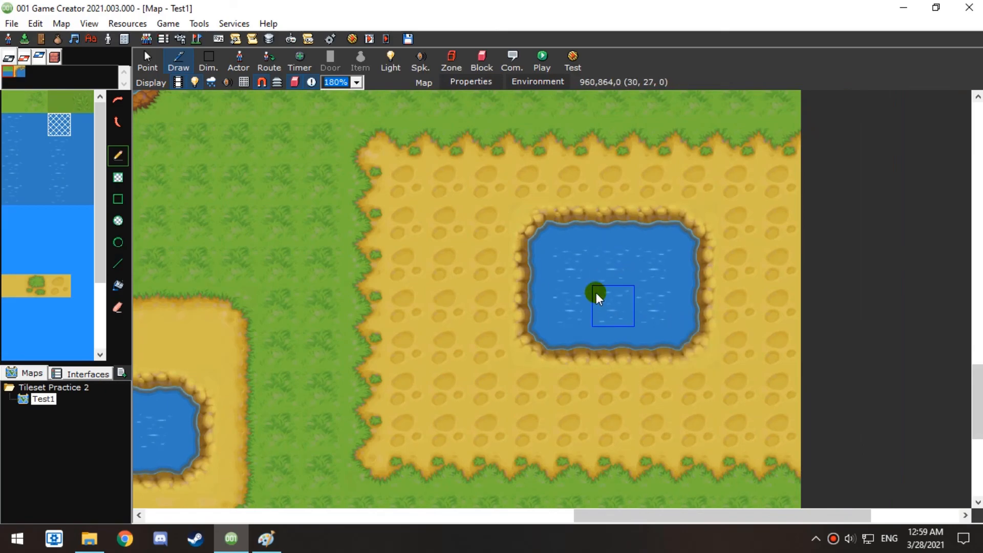
{"action": "left_click", "coordinate": [82, 125]}
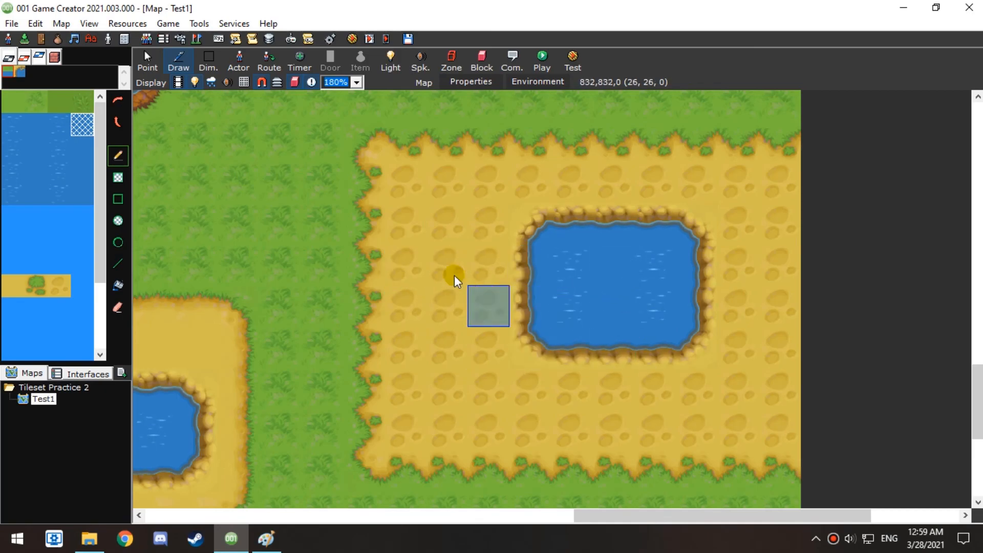
{"action": "mouse_move", "coordinate": [437, 242]}
{"action": "left_mouse_down"}
{"action": "mouse_move", "coordinate": [435, 364]}
{"action": "mouse_move", "coordinate": [397, 286]}
{"action": "mouse_move", "coordinate": [436, 243]}
{"action": "mouse_move", "coordinate": [424, 204]}
{"action": "mouse_move", "coordinate": [450, 325]}
{"action": "mouse_move", "coordinate": [401, 360]}
{"action": "left_mouse_up"}
Pencil rocky dirt-edged water tiles around the ponds in the plain and grass-tufted dirt patches
{"action": "middle_click_drag", "start_coordinate": [340, 372], "coordinate": [672, 239]}
{"action": "mouse_move", "coordinate": [399, 228]}
{"action": "left_mouse_down"}
{"action": "mouse_move", "coordinate": [394, 240]}
{"action": "mouse_move", "coordinate": [386, 215]}
{"action": "mouse_move", "coordinate": [428, 193]}
{"action": "mouse_move", "coordinate": [360, 219]}
{"action": "mouse_move", "coordinate": [322, 260]}
{"action": "left_mouse_up"}
{"action": "middle_click_drag", "start_coordinate": [321, 260], "coordinate": [693, 334]}
{"action": "mouse_move", "coordinate": [417, 235]}
{"action": "left_mouse_down"}
{"action": "mouse_move", "coordinate": [377, 275]}
{"action": "mouse_move", "coordinate": [444, 334]}
{"action": "mouse_move", "coordinate": [408, 257]}
{"action": "mouse_move", "coordinate": [373, 259]}
{"action": "mouse_move", "coordinate": [532, 256]}
{"action": "mouse_move", "coordinate": [482, 255]}
{"action": "left_mouse_up"}
Place single rocky water tiles on all four sides of the pond in the stony dirt patch
{"action": "middle_click_drag", "start_coordinate": [687, 251], "coordinate": [277, 291]}
{"action": "middle_click_drag", "start_coordinate": [856, 230], "coordinate": [406, 292]}
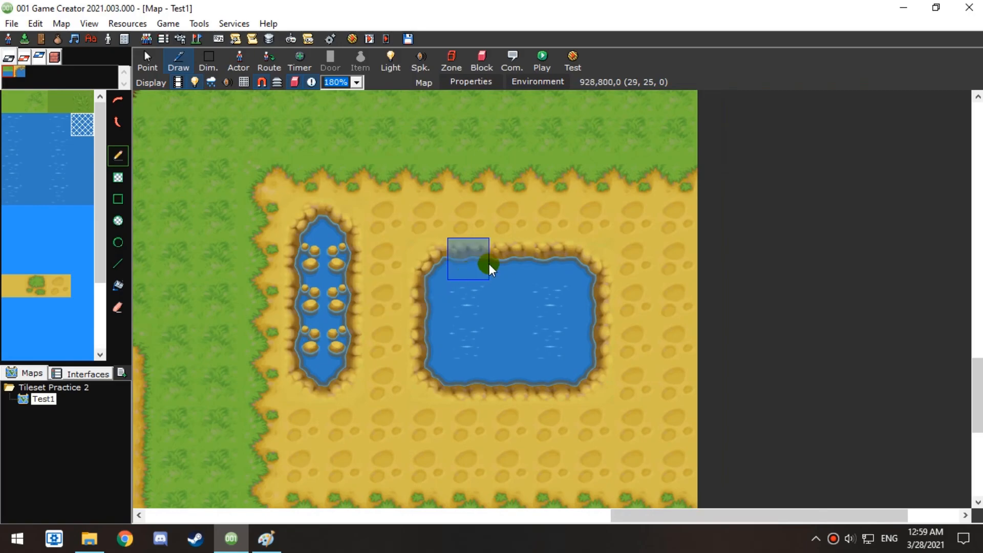
{"action": "scroll", "coordinate": [474, 271], "scroll_direction": "up", "scroll_amount": 1}
{"action": "middle_click_drag", "start_coordinate": [424, 162], "coordinate": [514, 284]}
{"action": "left_click", "coordinate": [492, 266]}
{"action": "left_click", "coordinate": [594, 312]}
{"action": "left_click", "coordinate": [499, 401]}
{"action": "left_click", "coordinate": [423, 327]}
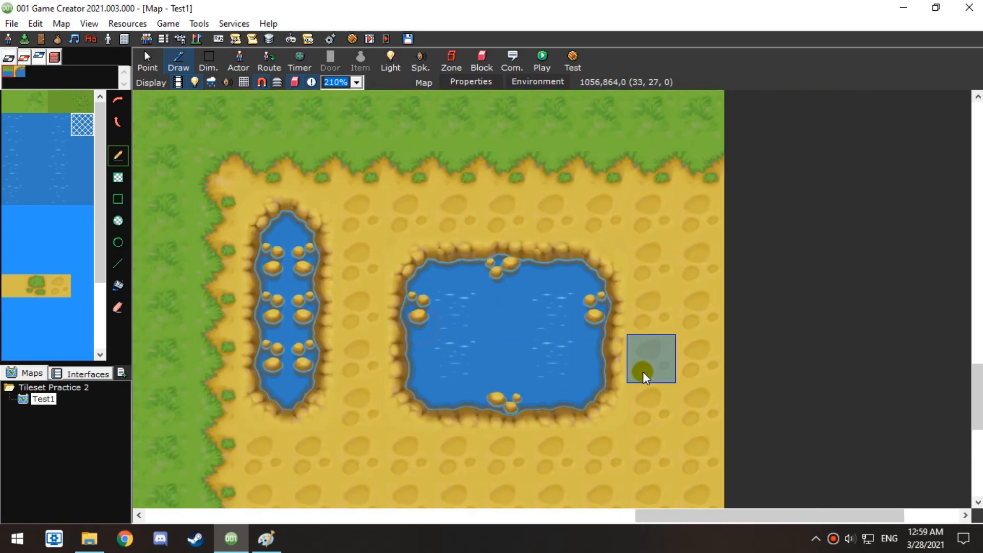
Export the Grasslands_1 tile set to the Desktop, replacing the existing Grasslands_1.1ts file
{"action": "middle_click_drag", "start_coordinate": [286, 209], "coordinate": [569, 211]}
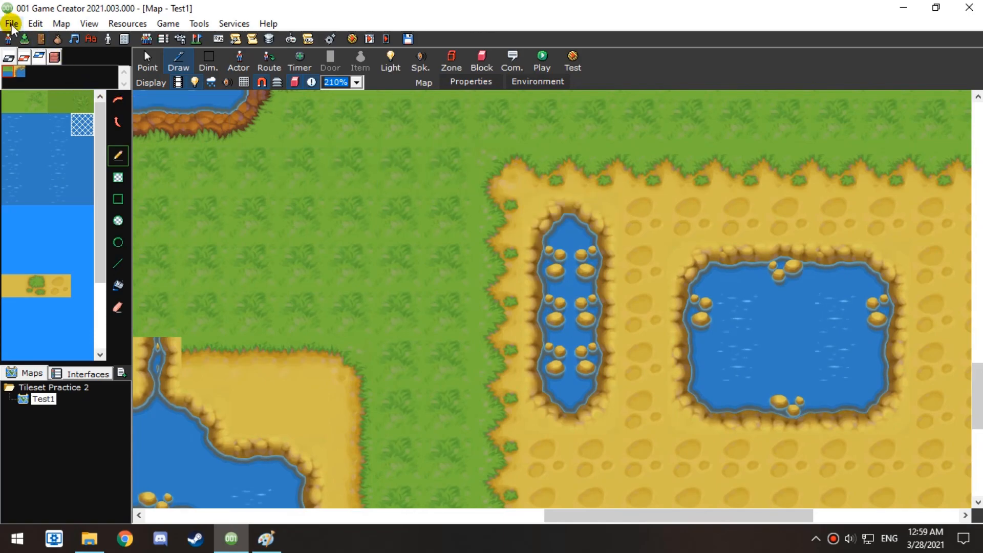
{"action": "left_click", "coordinate": [24, 39]}
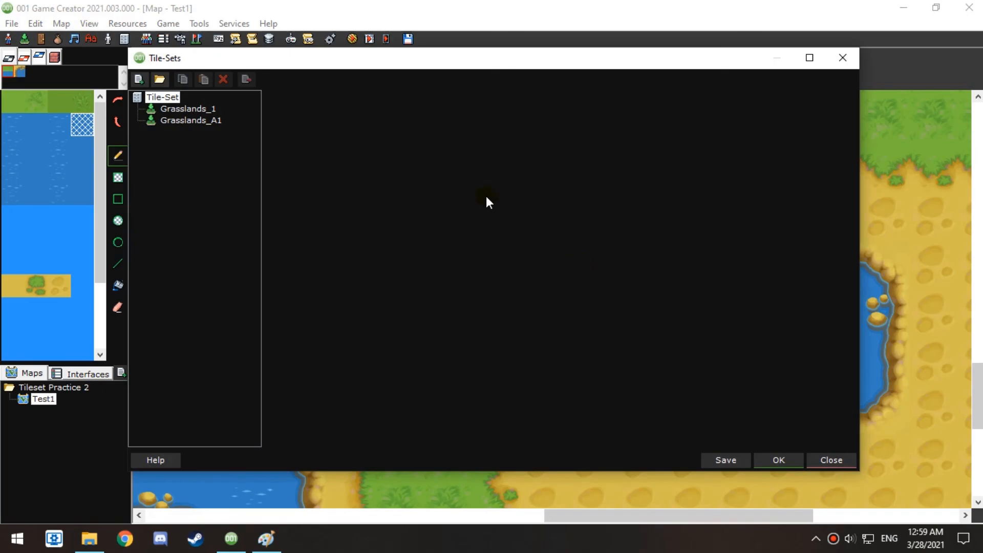
{"action": "left_click", "coordinate": [206, 110]}
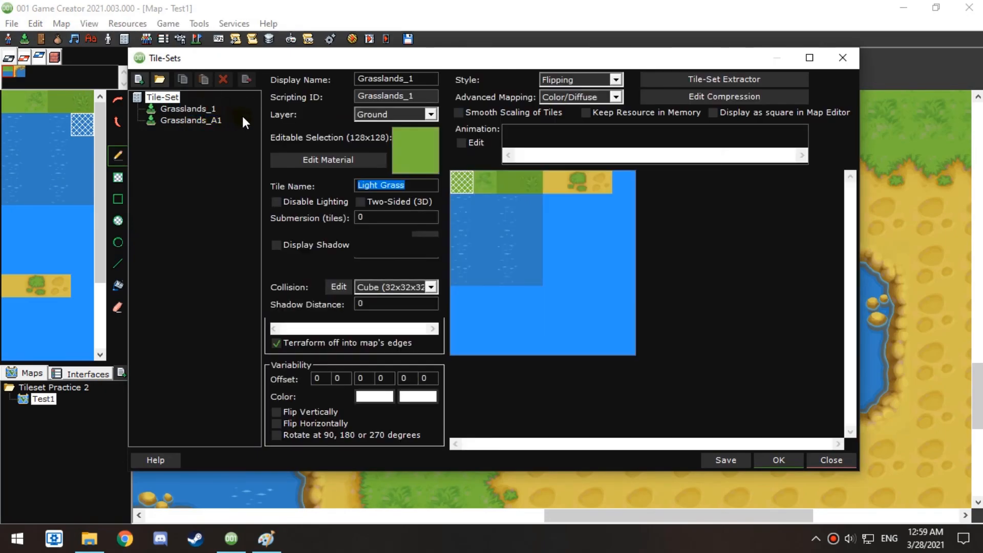
{"action": "left_click", "coordinate": [246, 78]}
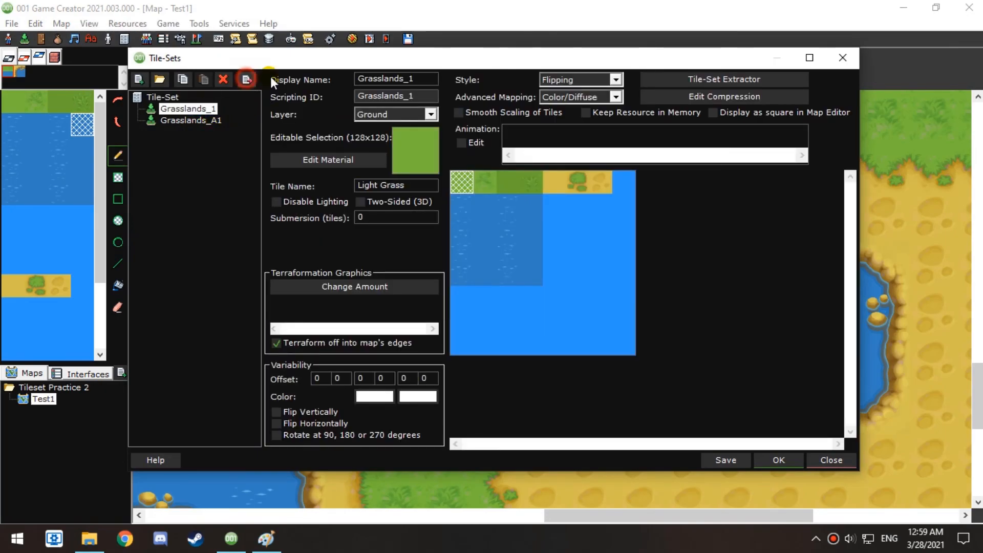
{"action": "left_click", "coordinate": [176, 302]}
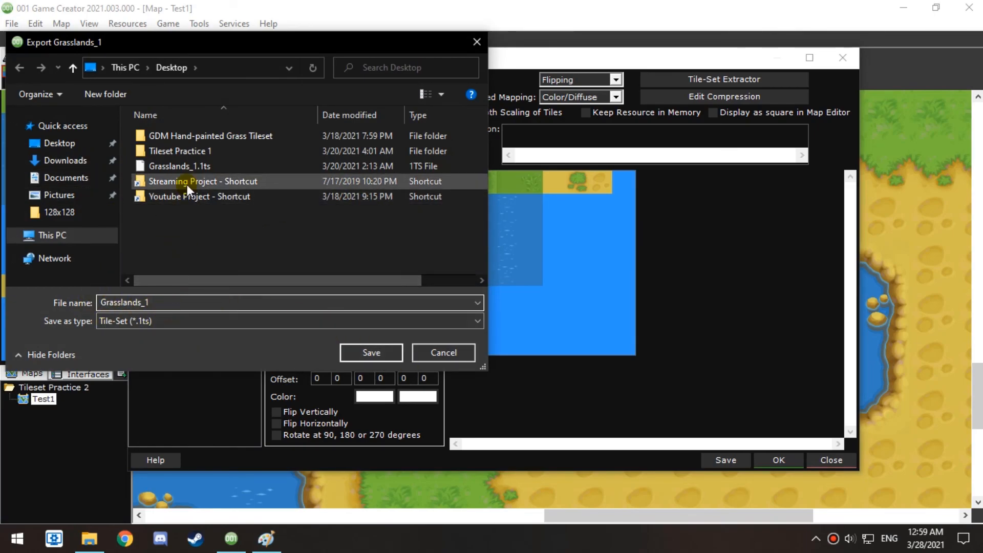
{"action": "left_click", "coordinate": [190, 167]}
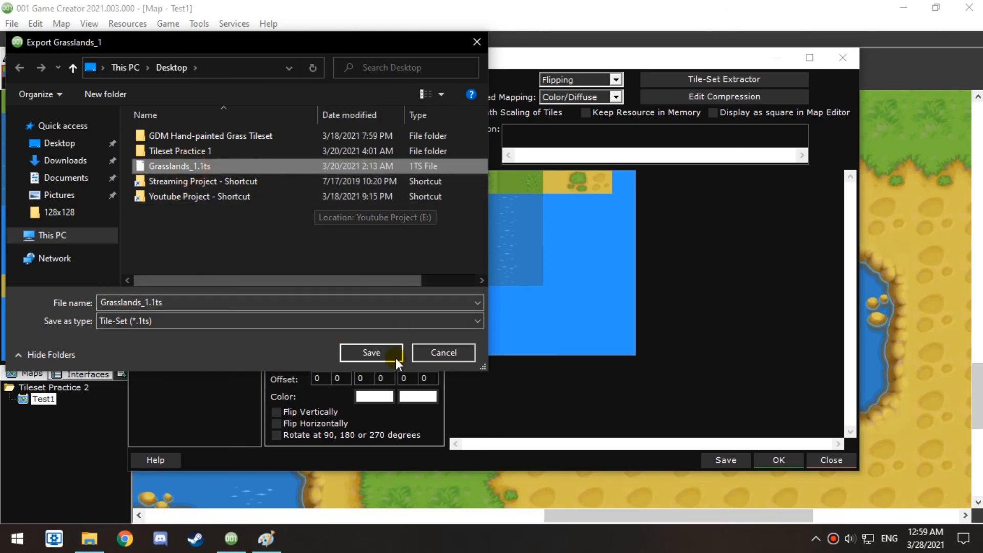
{"action": "left_click", "coordinate": [372, 353]}
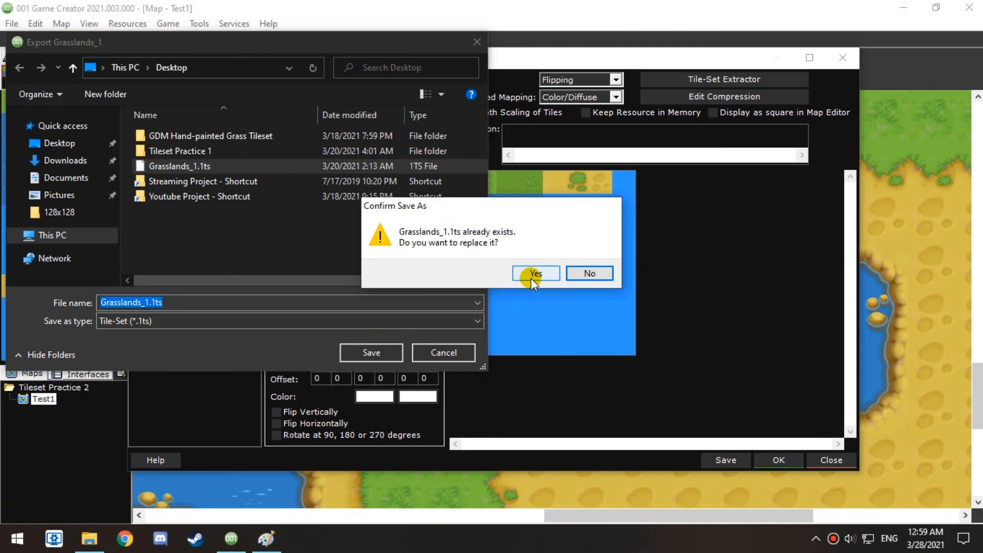
{"action": "left_click", "coordinate": [533, 274]}
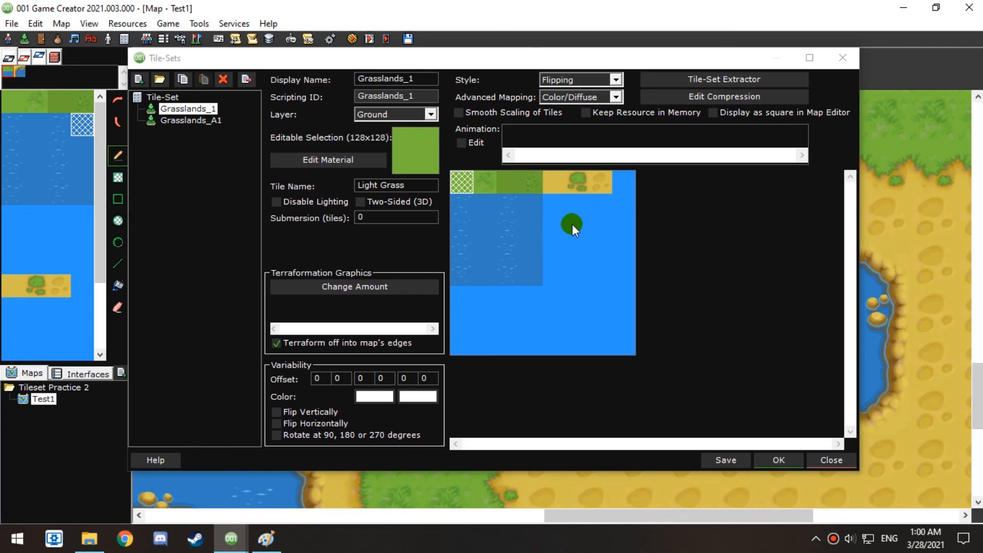
Compare the Grasslands_A1 and Grasslands_1 tile sets and examine the rock, leaf and lily-pad tiles in Grasslands_A1's first ponds
{"action": "left_click", "coordinate": [175, 122]}
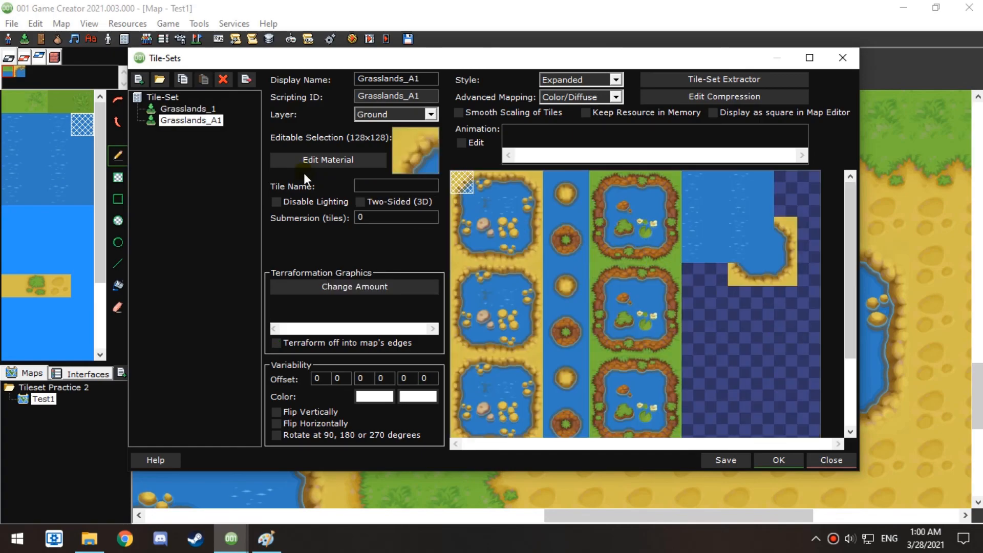
{"action": "left_click", "coordinate": [193, 110]}
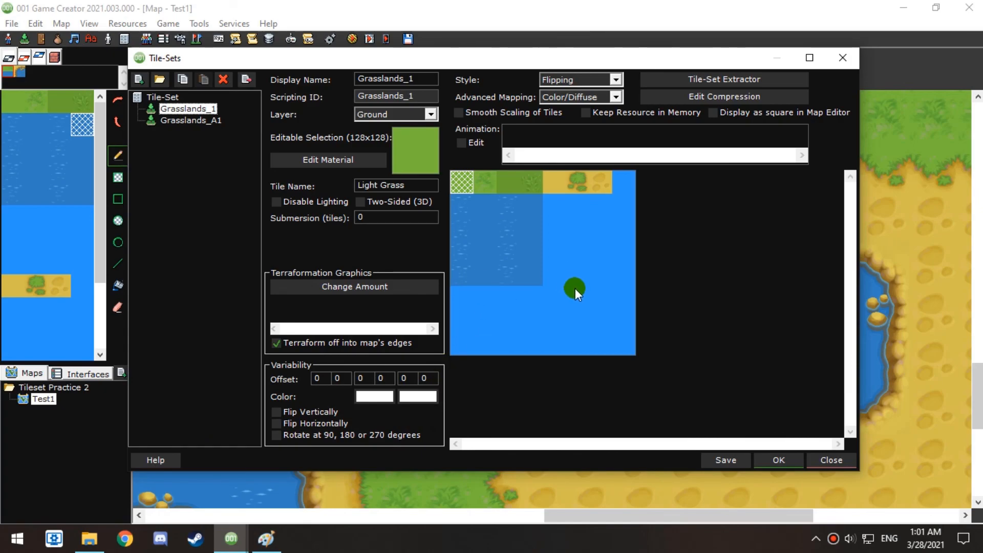
{"action": "left_click", "coordinate": [207, 120]}
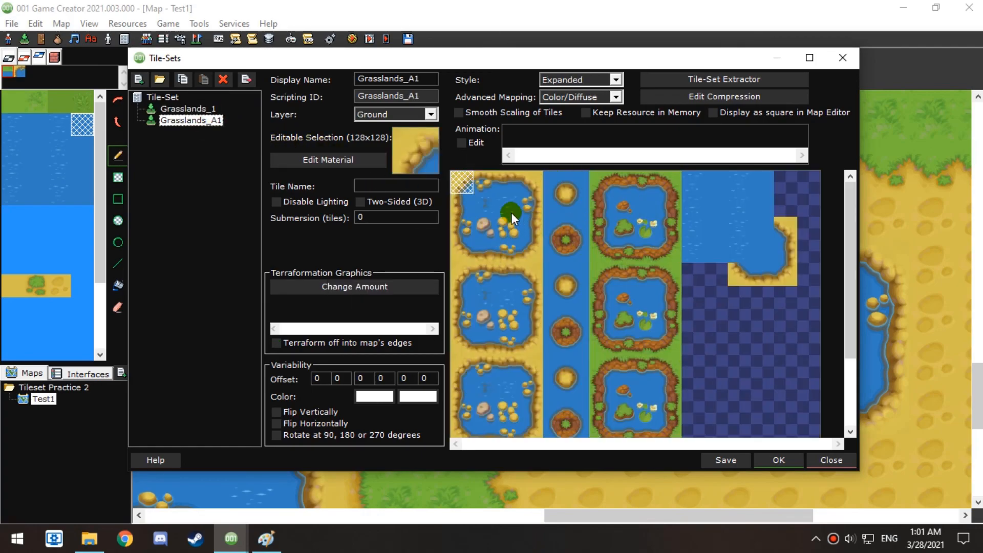
{"action": "left_click", "coordinate": [506, 227]}
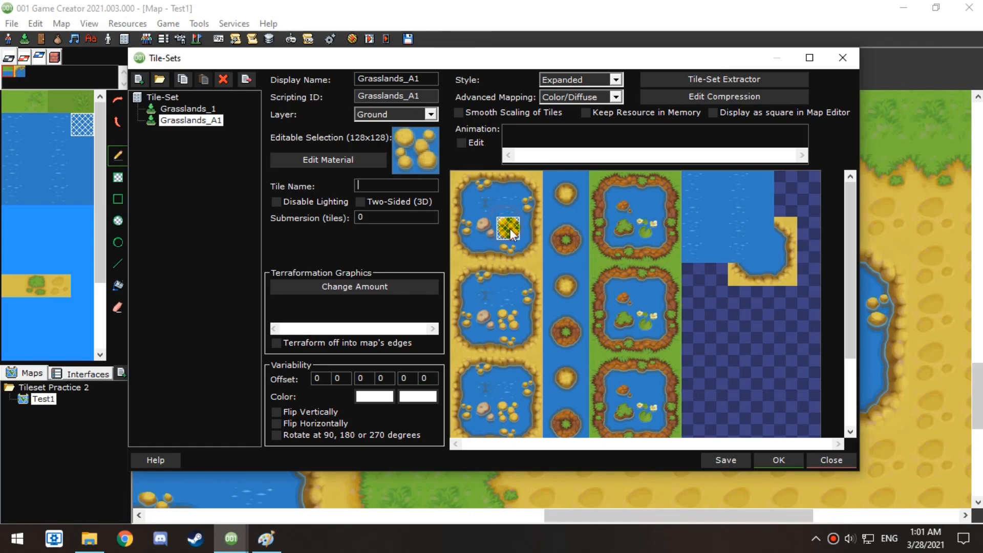
{"action": "left_click", "coordinate": [481, 229]}
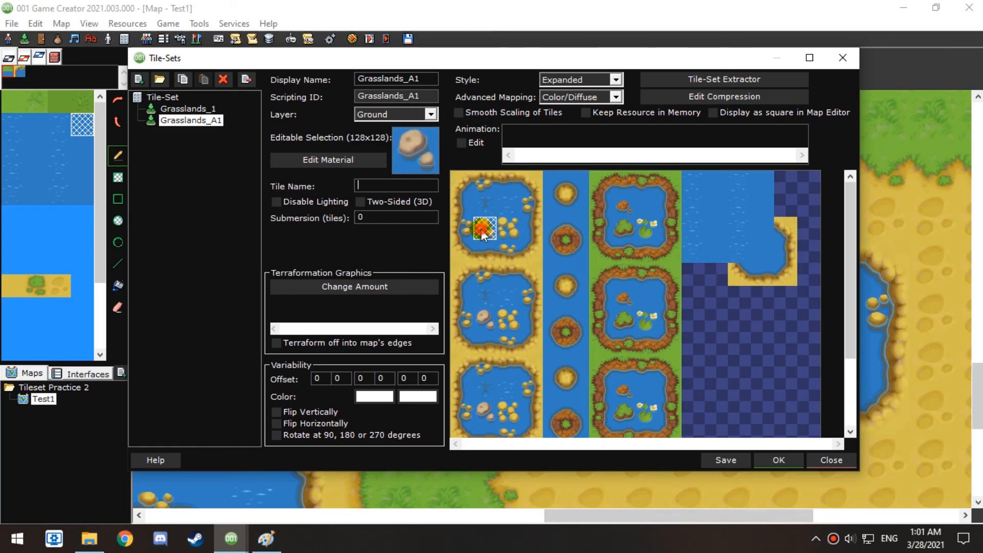
{"action": "left_click", "coordinate": [621, 231]}
{"action": "left_click", "coordinate": [623, 205]}
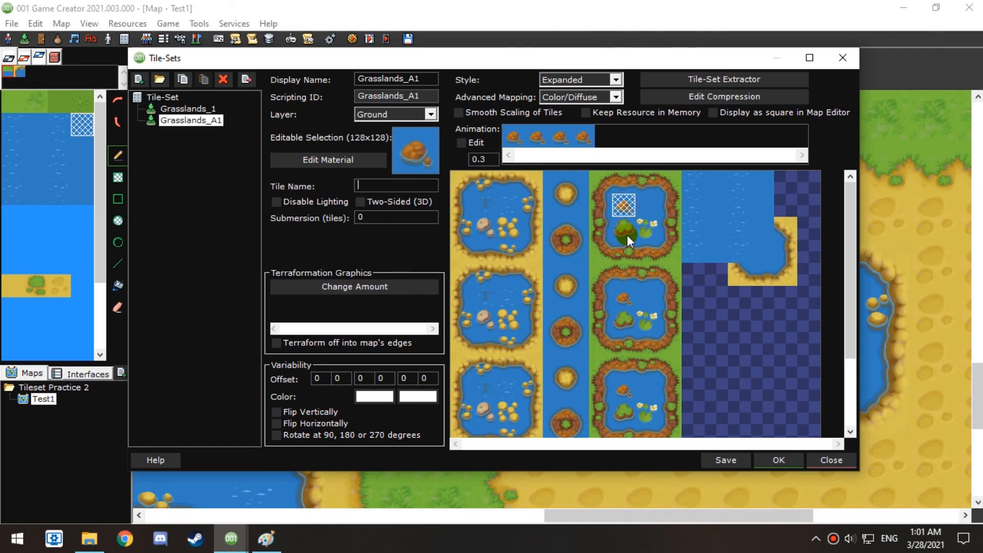
{"action": "left_click", "coordinate": [649, 232]}
{"action": "left_click", "coordinate": [483, 206]}
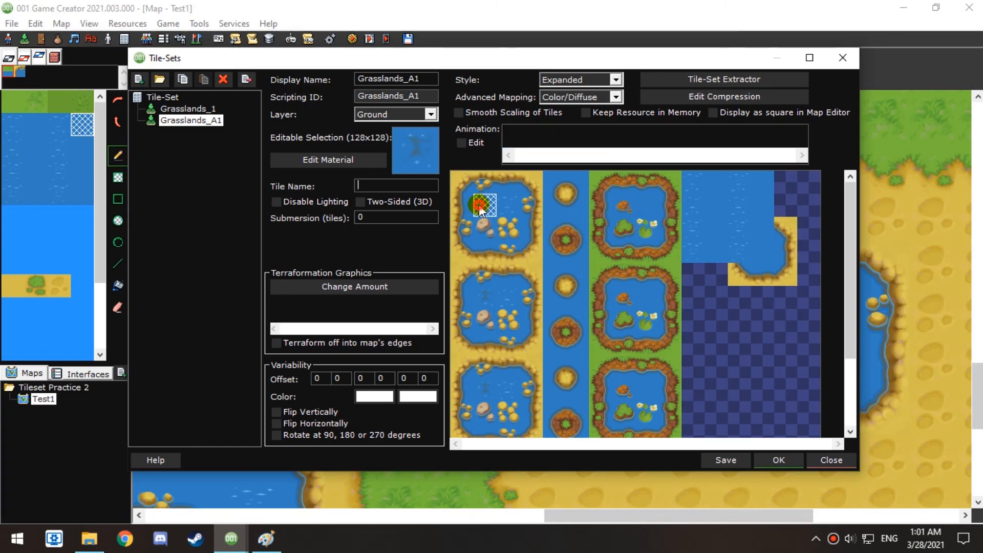
{"action": "left_click", "coordinate": [508, 229]}
{"action": "left_click", "coordinate": [483, 229]}
{"action": "left_click", "coordinate": [483, 206]}
{"action": "left_click", "coordinate": [484, 229]}
{"action": "left_click", "coordinate": [507, 229]}
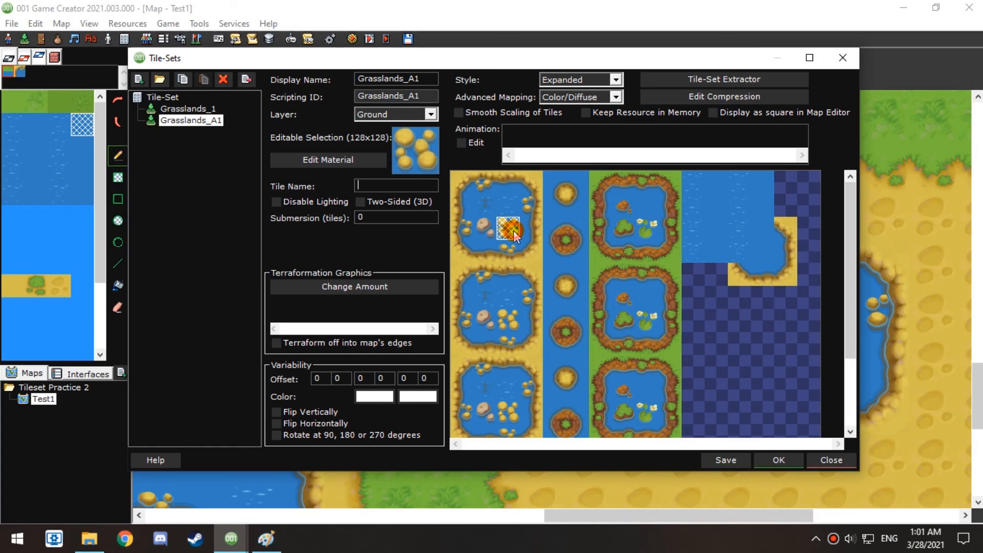
{"action": "left_click", "coordinate": [652, 228]}
{"action": "left_click", "coordinate": [625, 227]}
{"action": "left_click", "coordinate": [621, 210]}
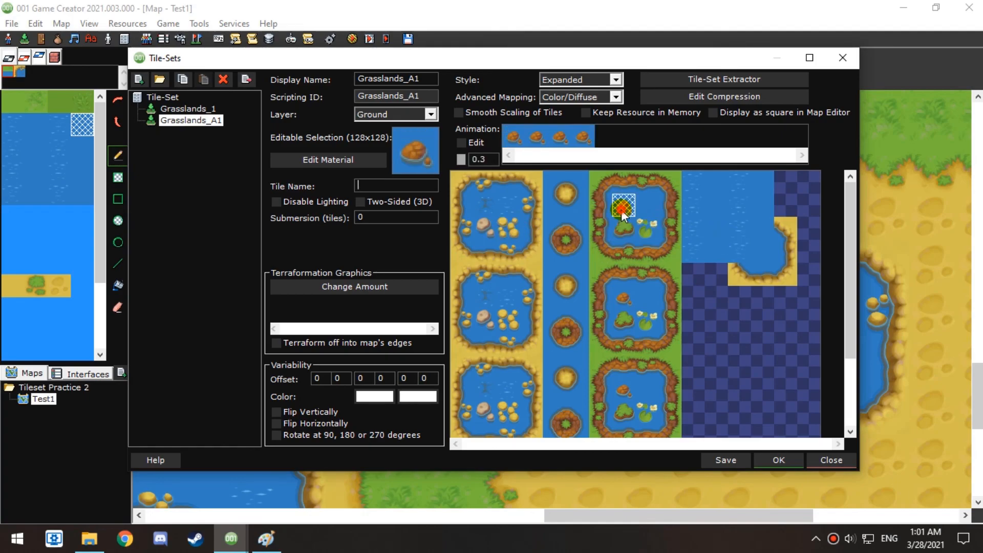